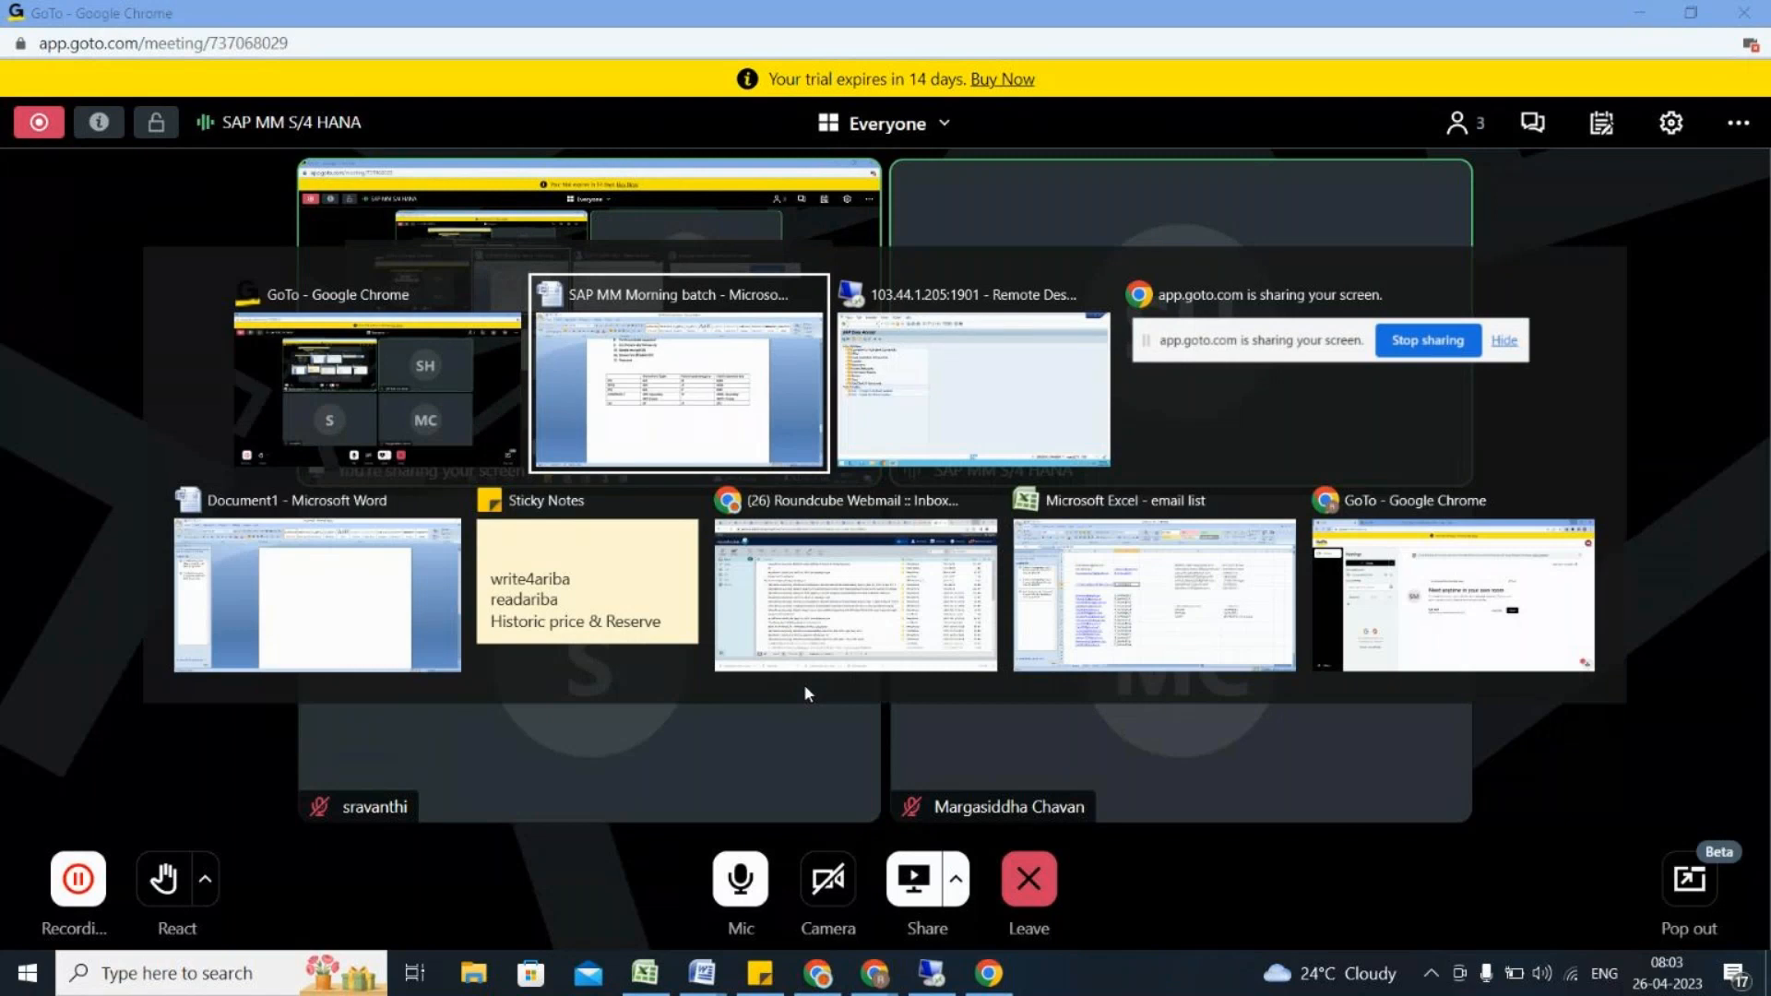
- Switch to the SAP MM Morning batch document in Microsoft Word
key("alt+Tab")
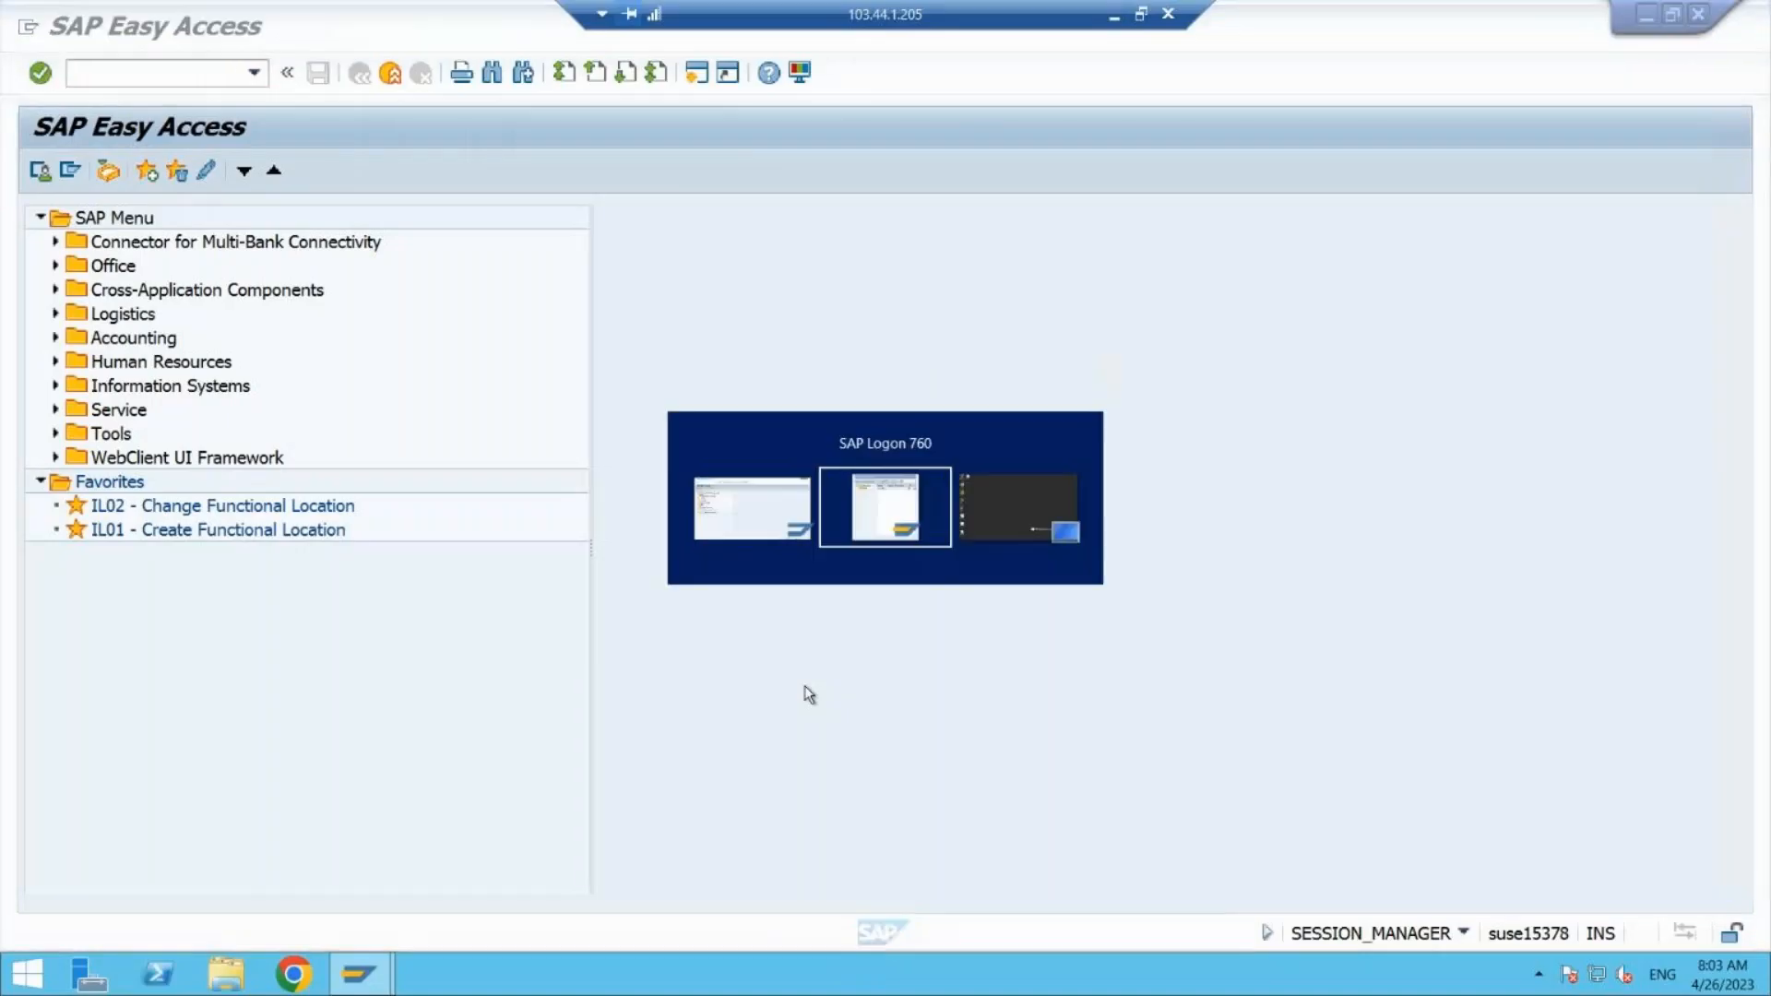
key("alt+Tab")
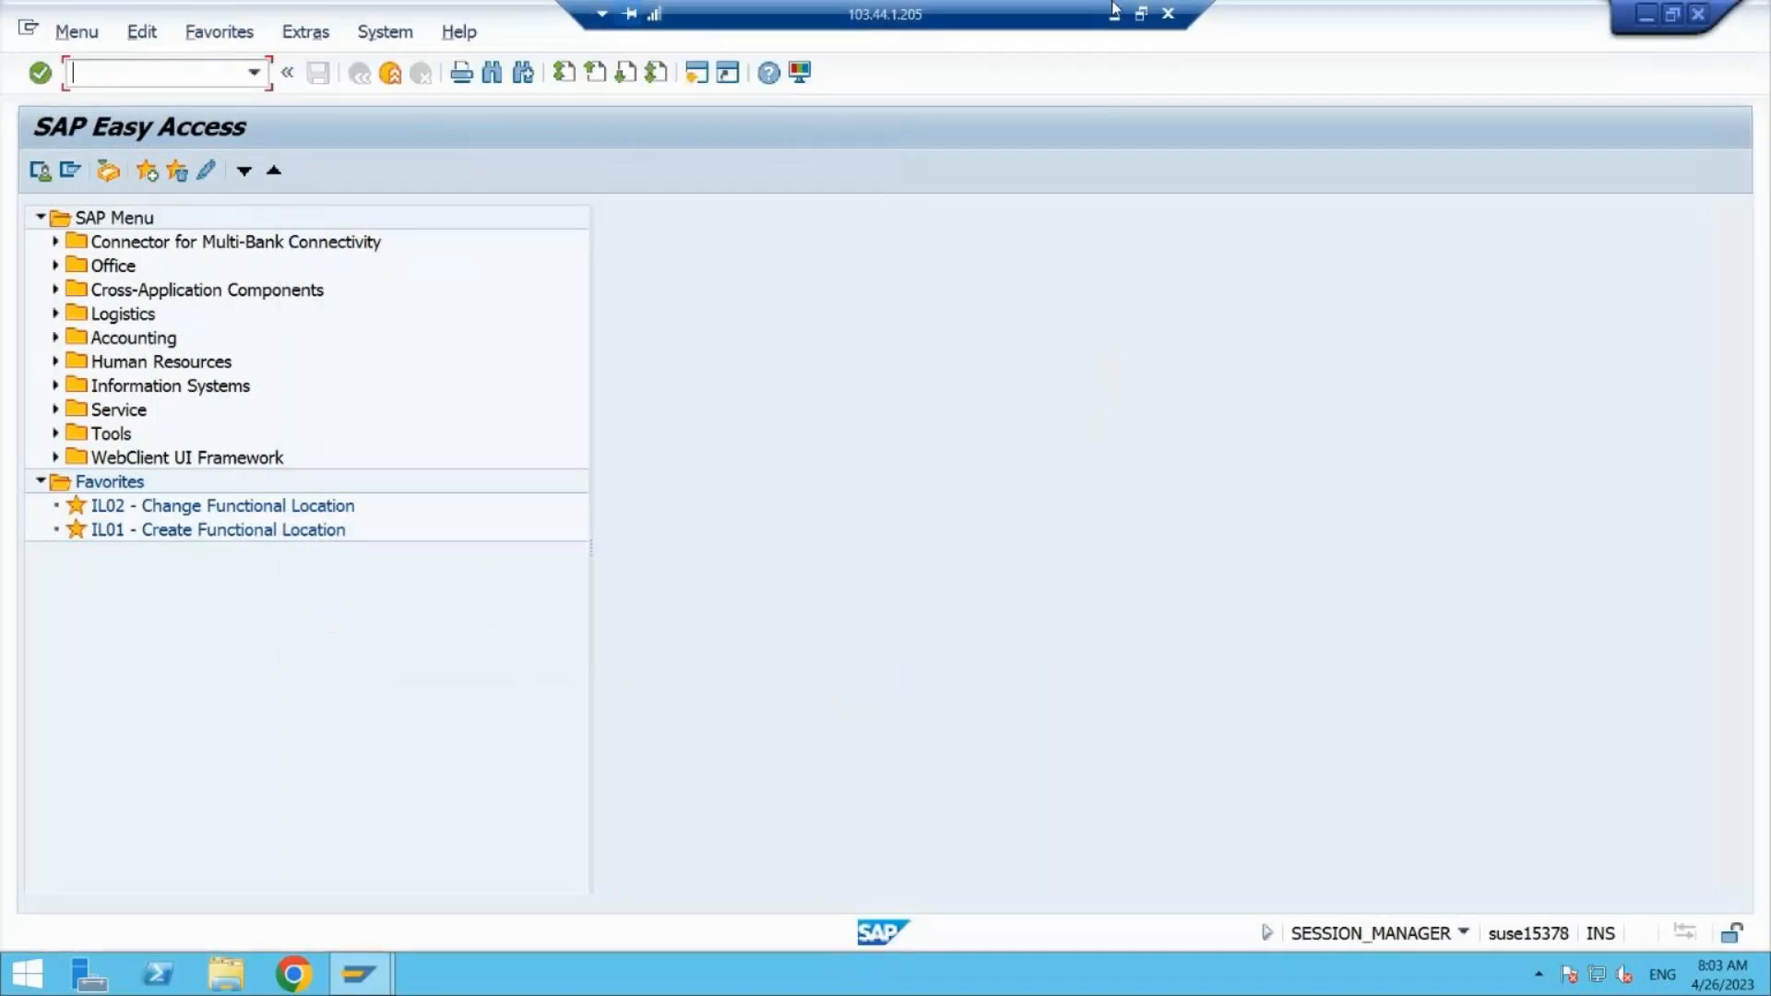
left_click(1114, 14)
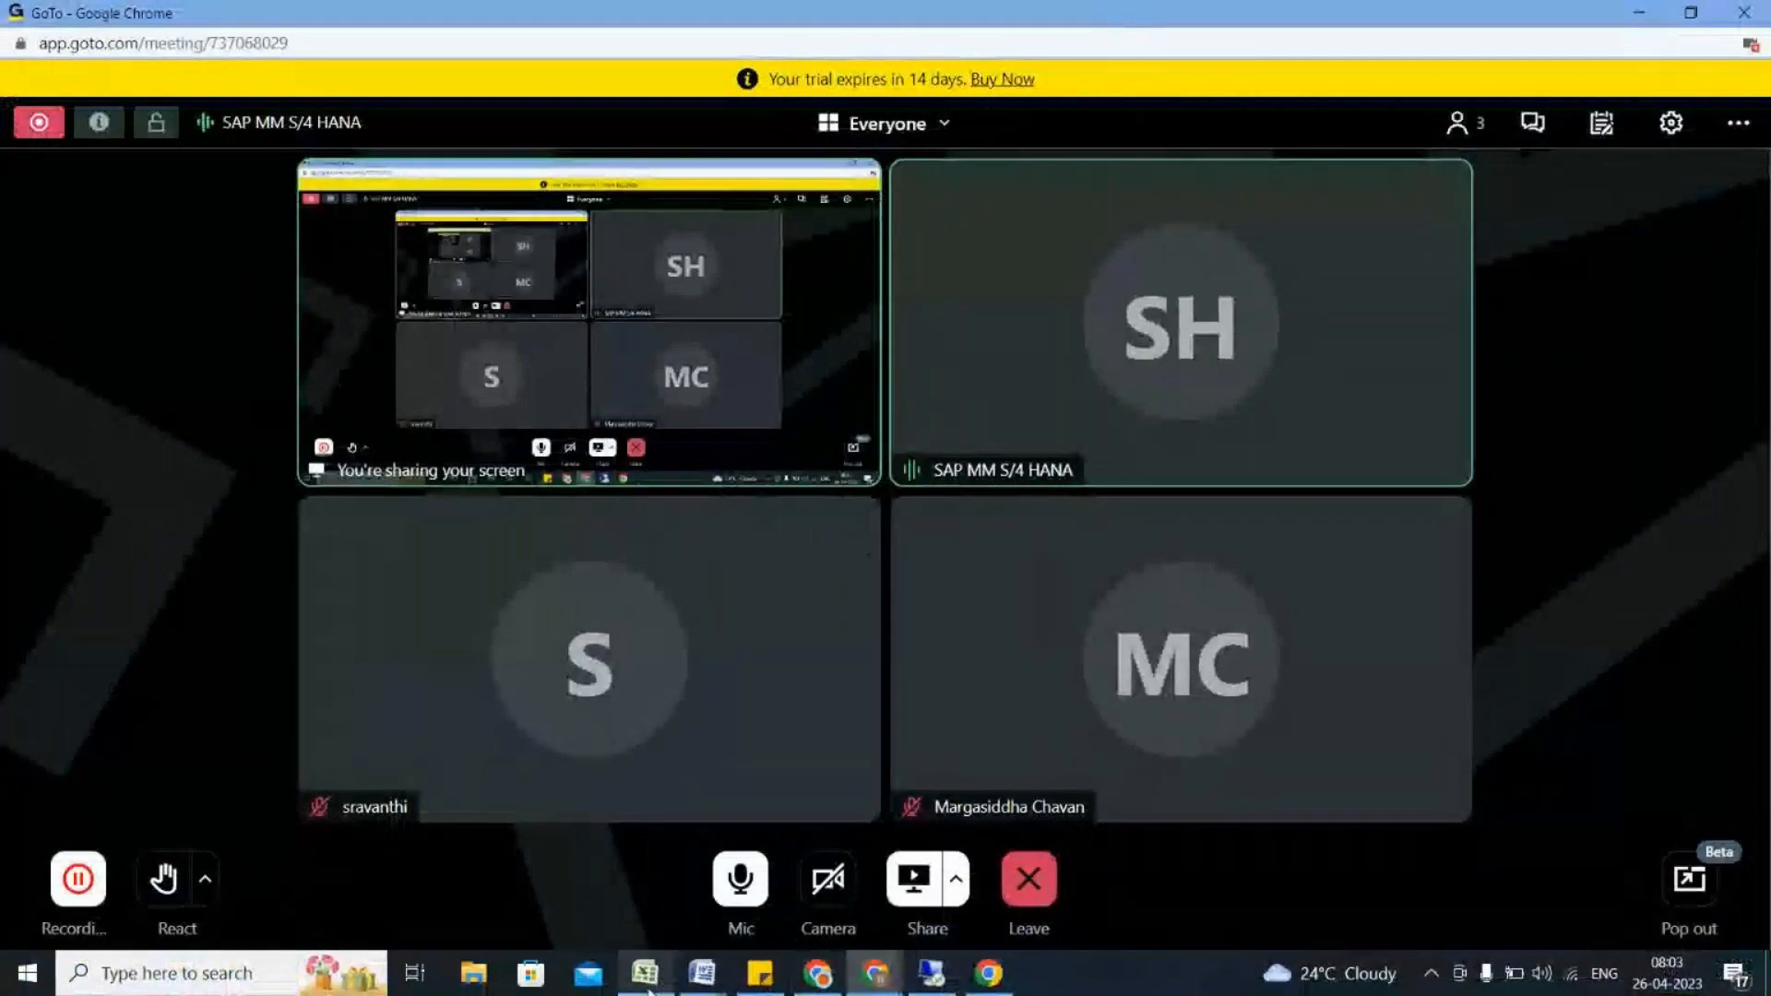
mouse_move(697, 984)
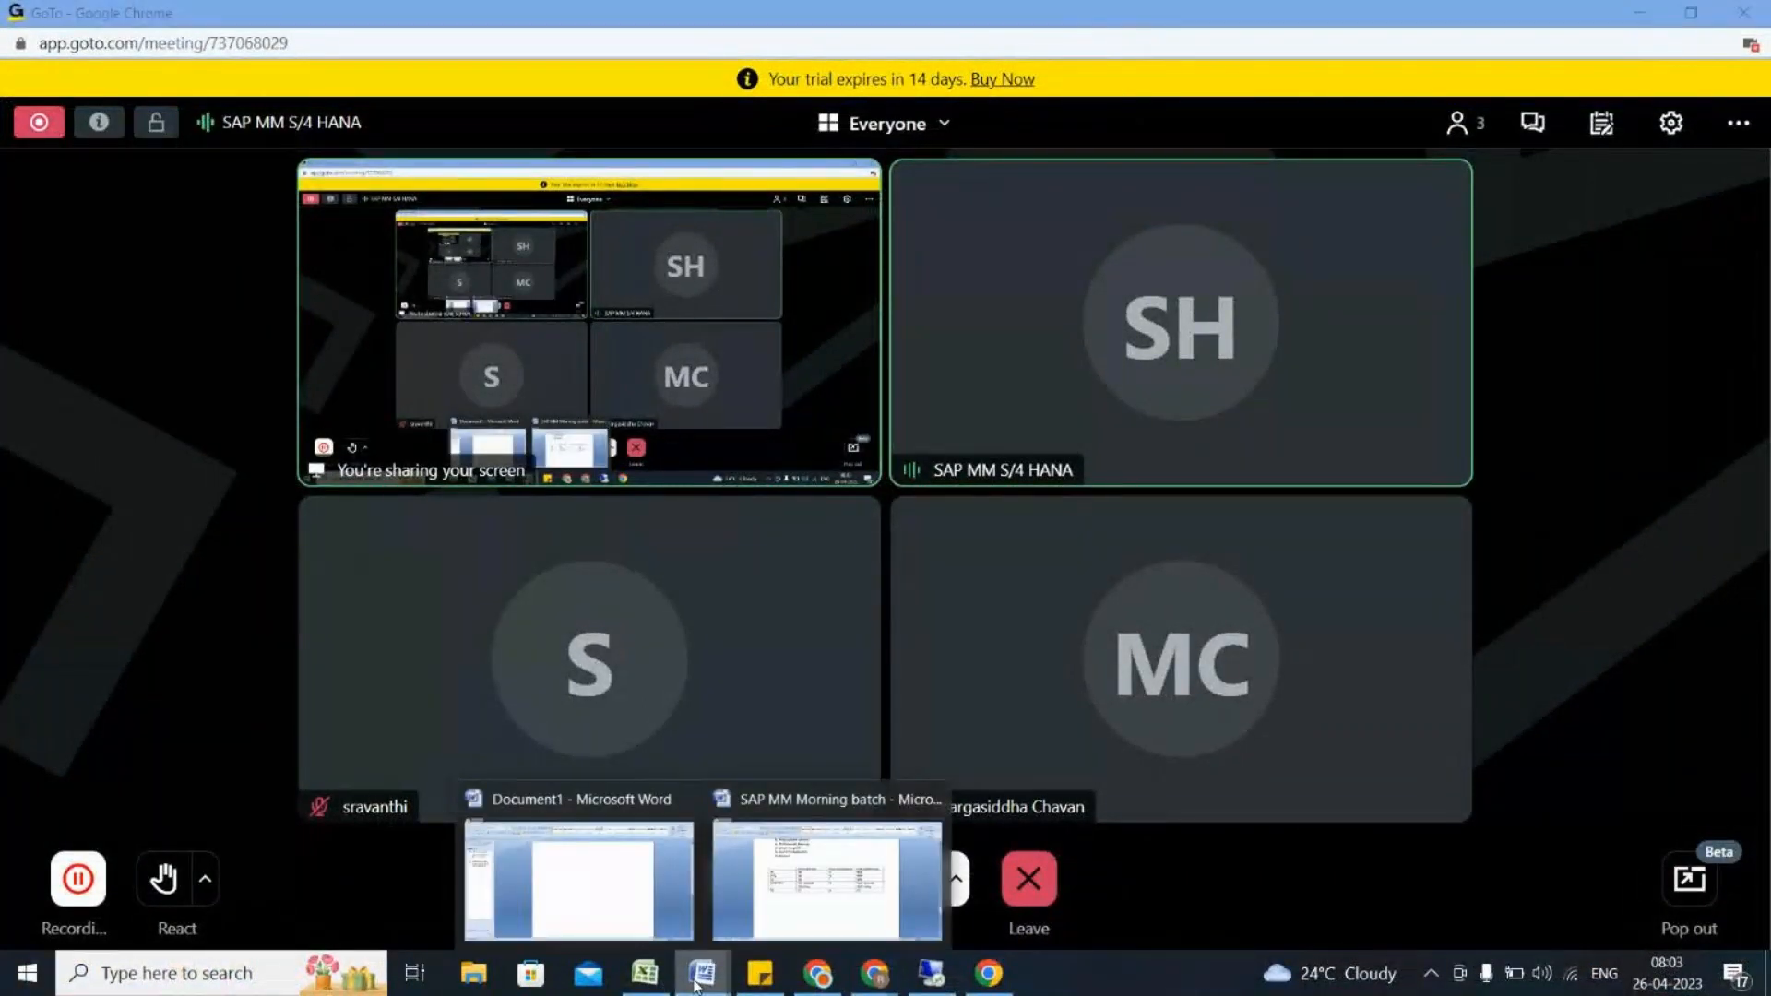
left_click(827, 877)
- Add the label "Purchase Requisition(PR):" below the document type table, with the spelling of Requisition corrected
left_click(458, 657)
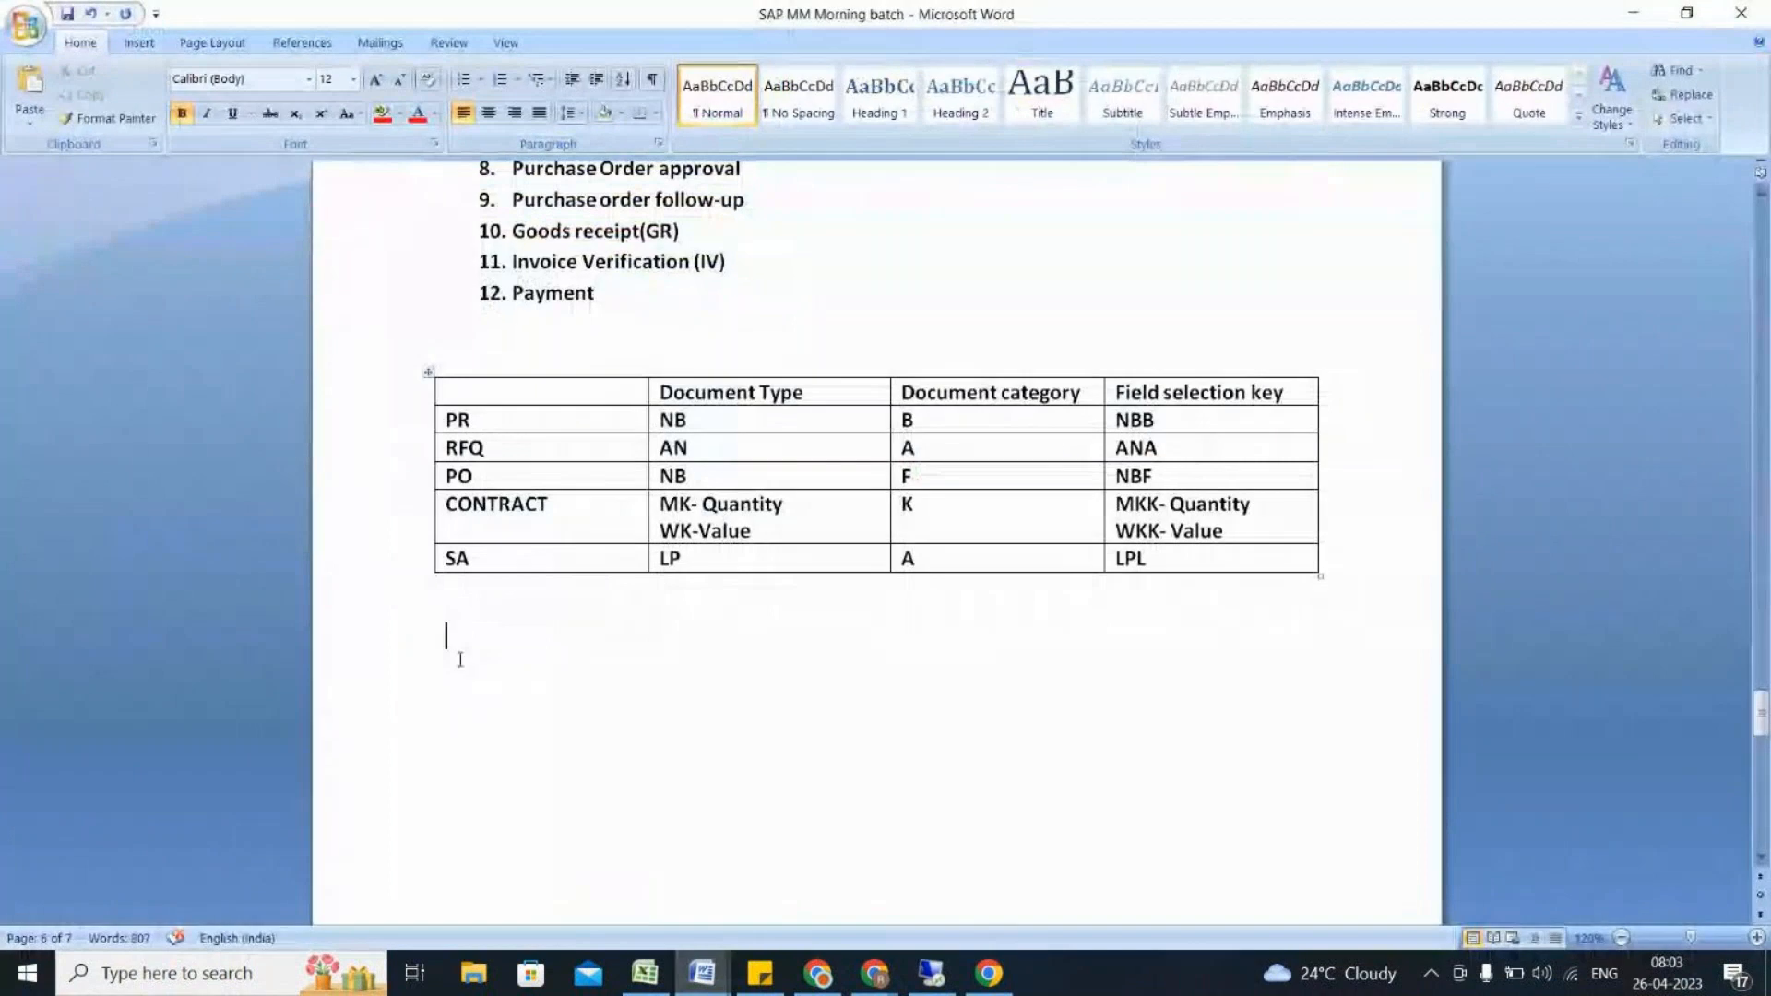
type("Purchase Requsition(P)")
key("Left")
type("PR")
key("Right")
type(":")
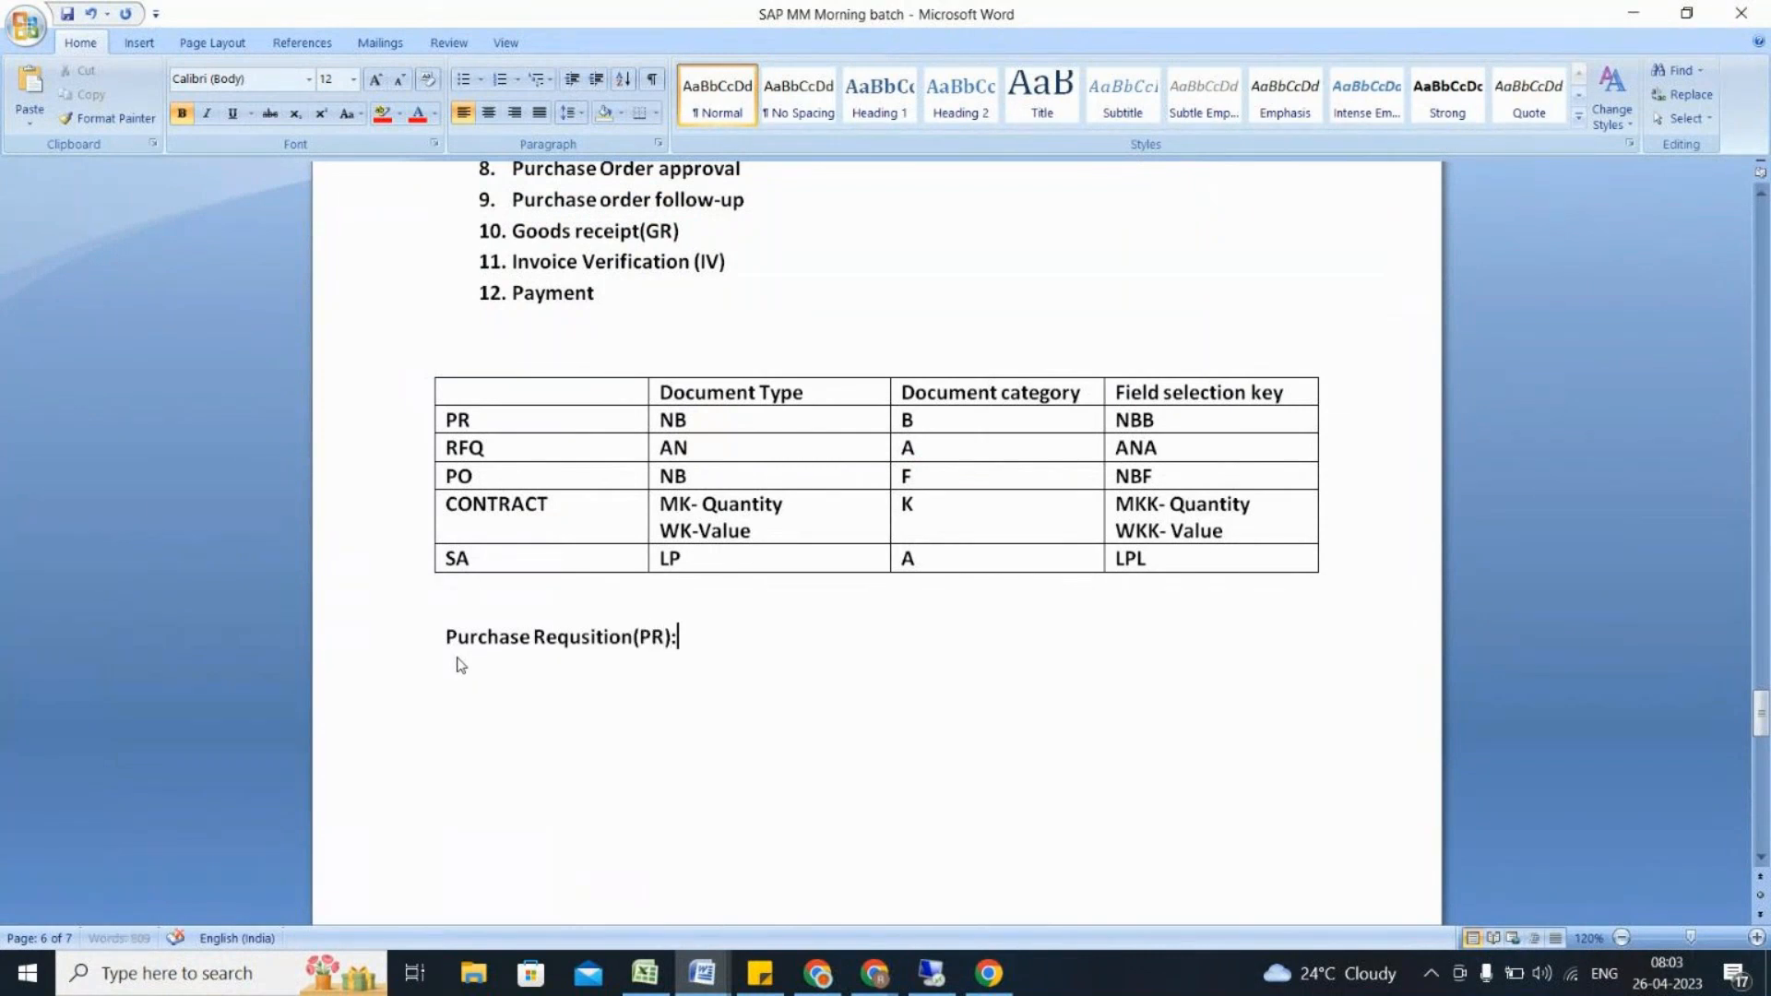
right_click(583, 639)
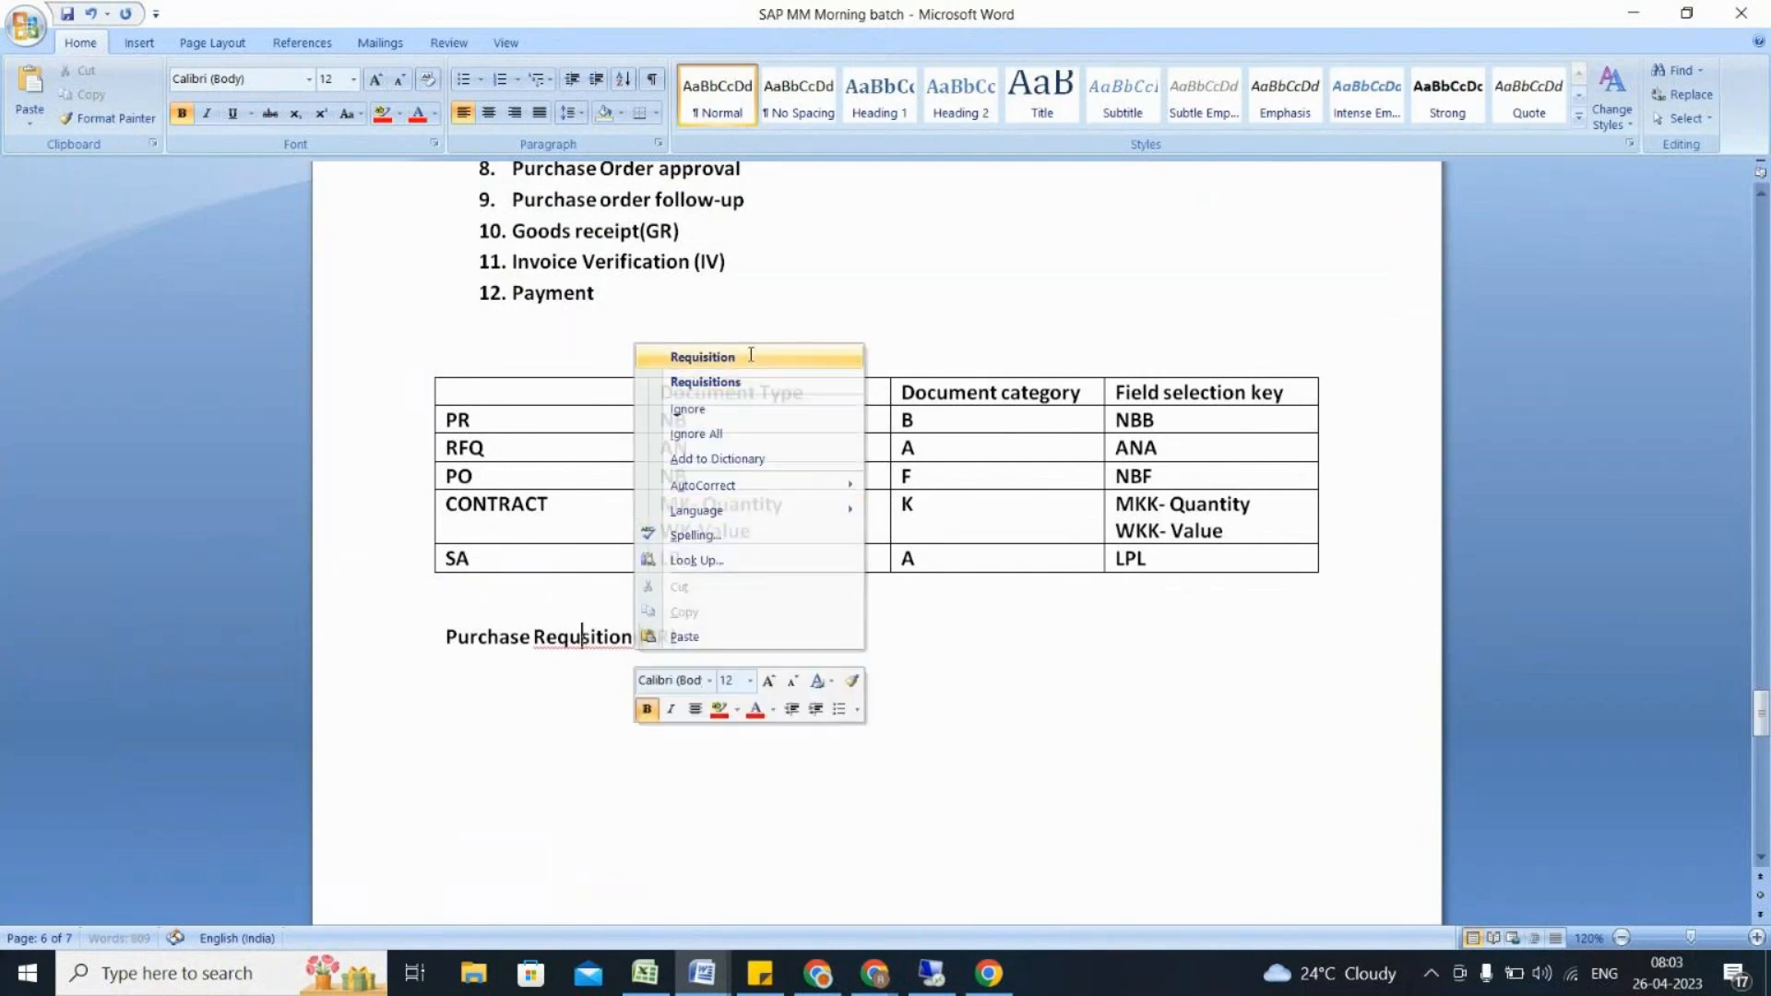
left_click(729, 357)
- Begin the PR definition after the label: "It is an internal purchase document where user or Prodcution dept requesting to th"
left_click(706, 637)
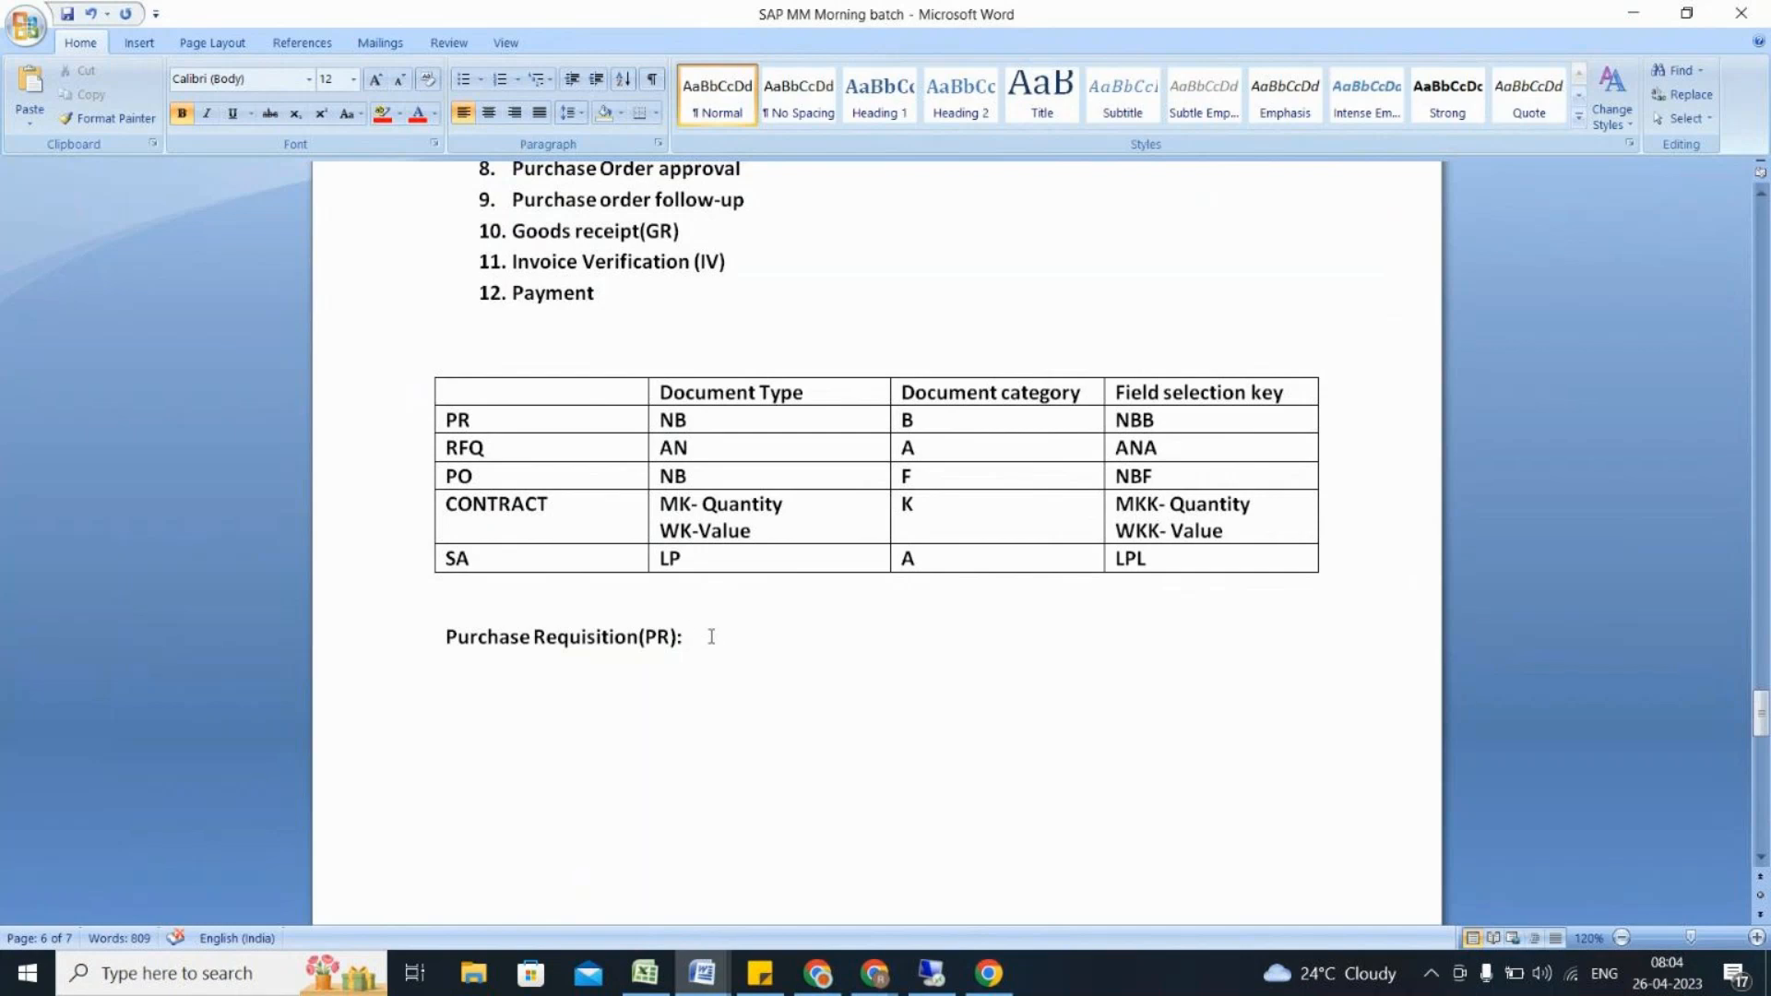
type("It")
type("is an internal purchase document")
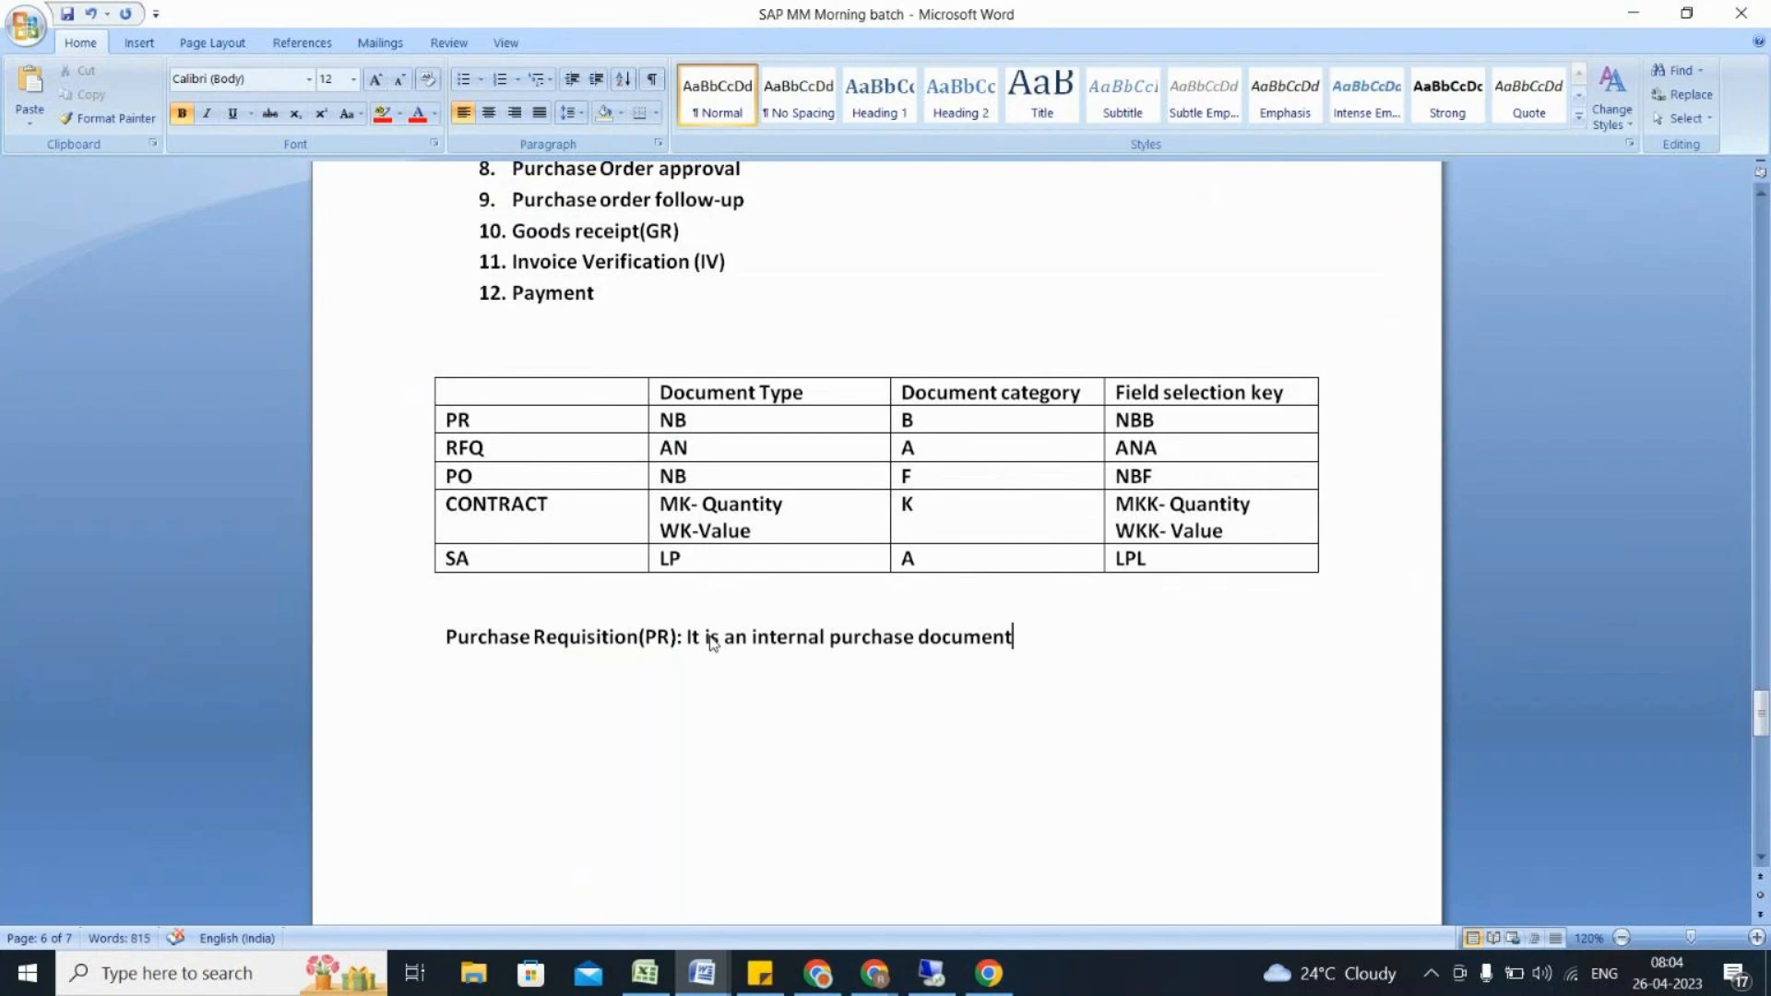
type(" where user or Pro")
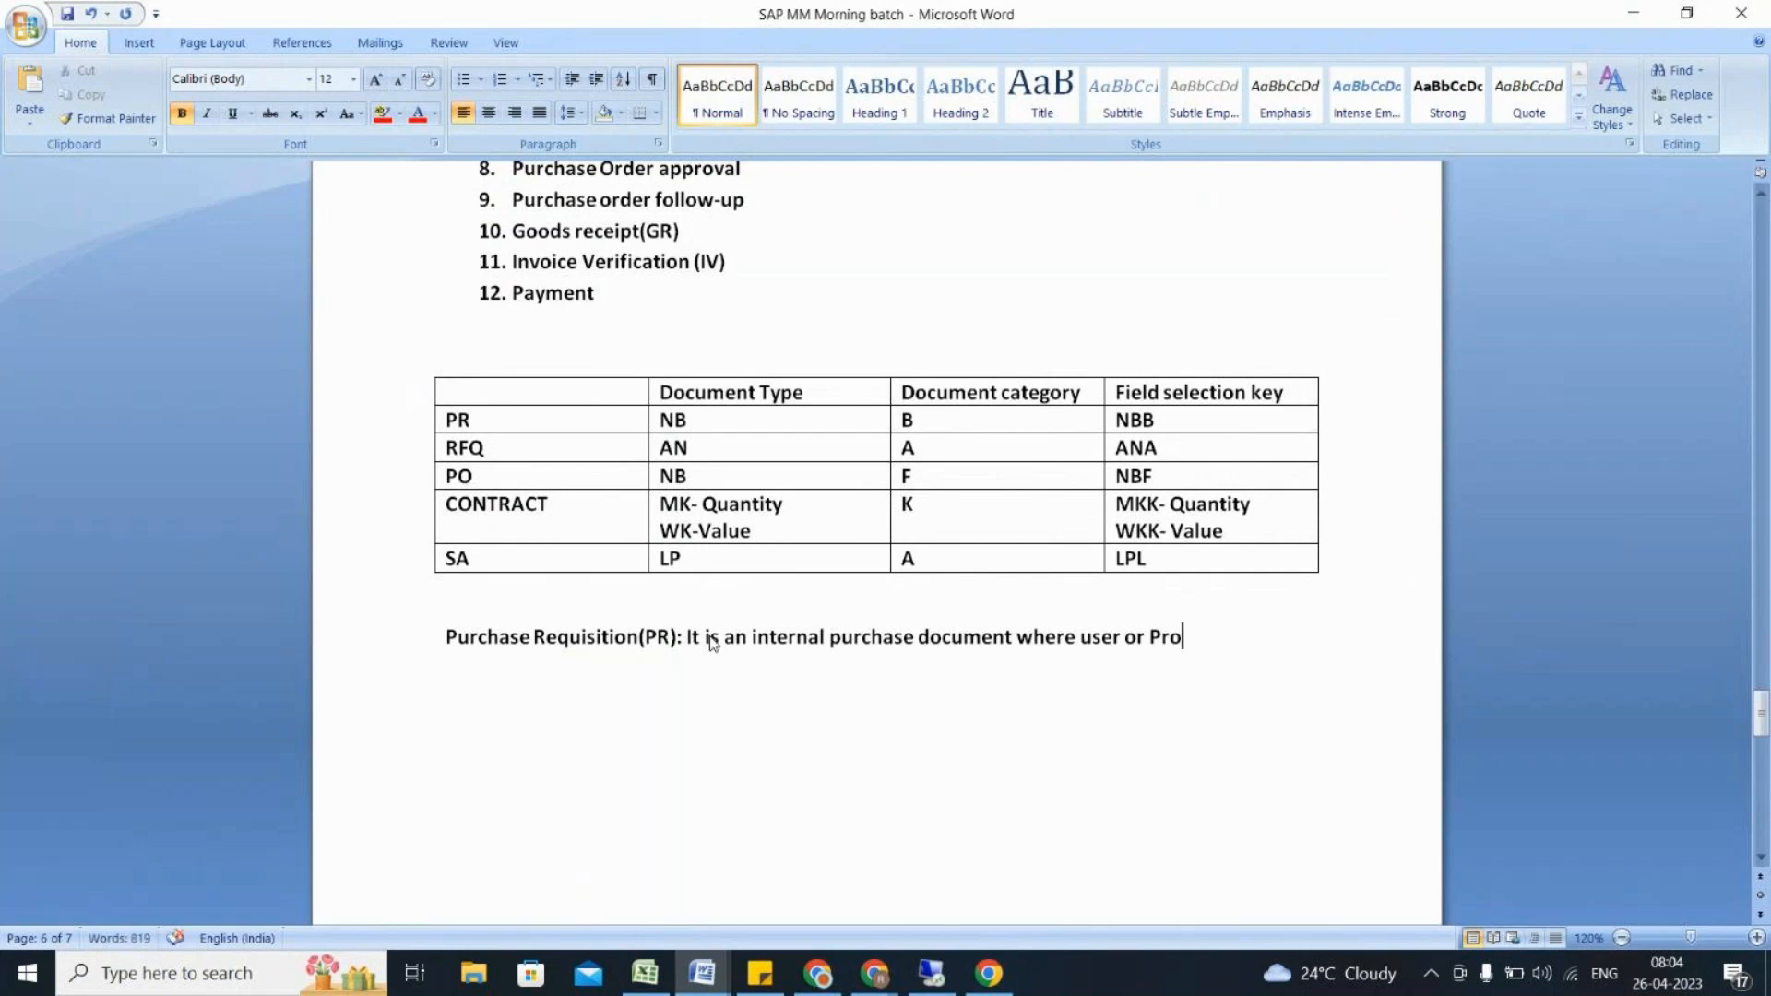
type("dcution")
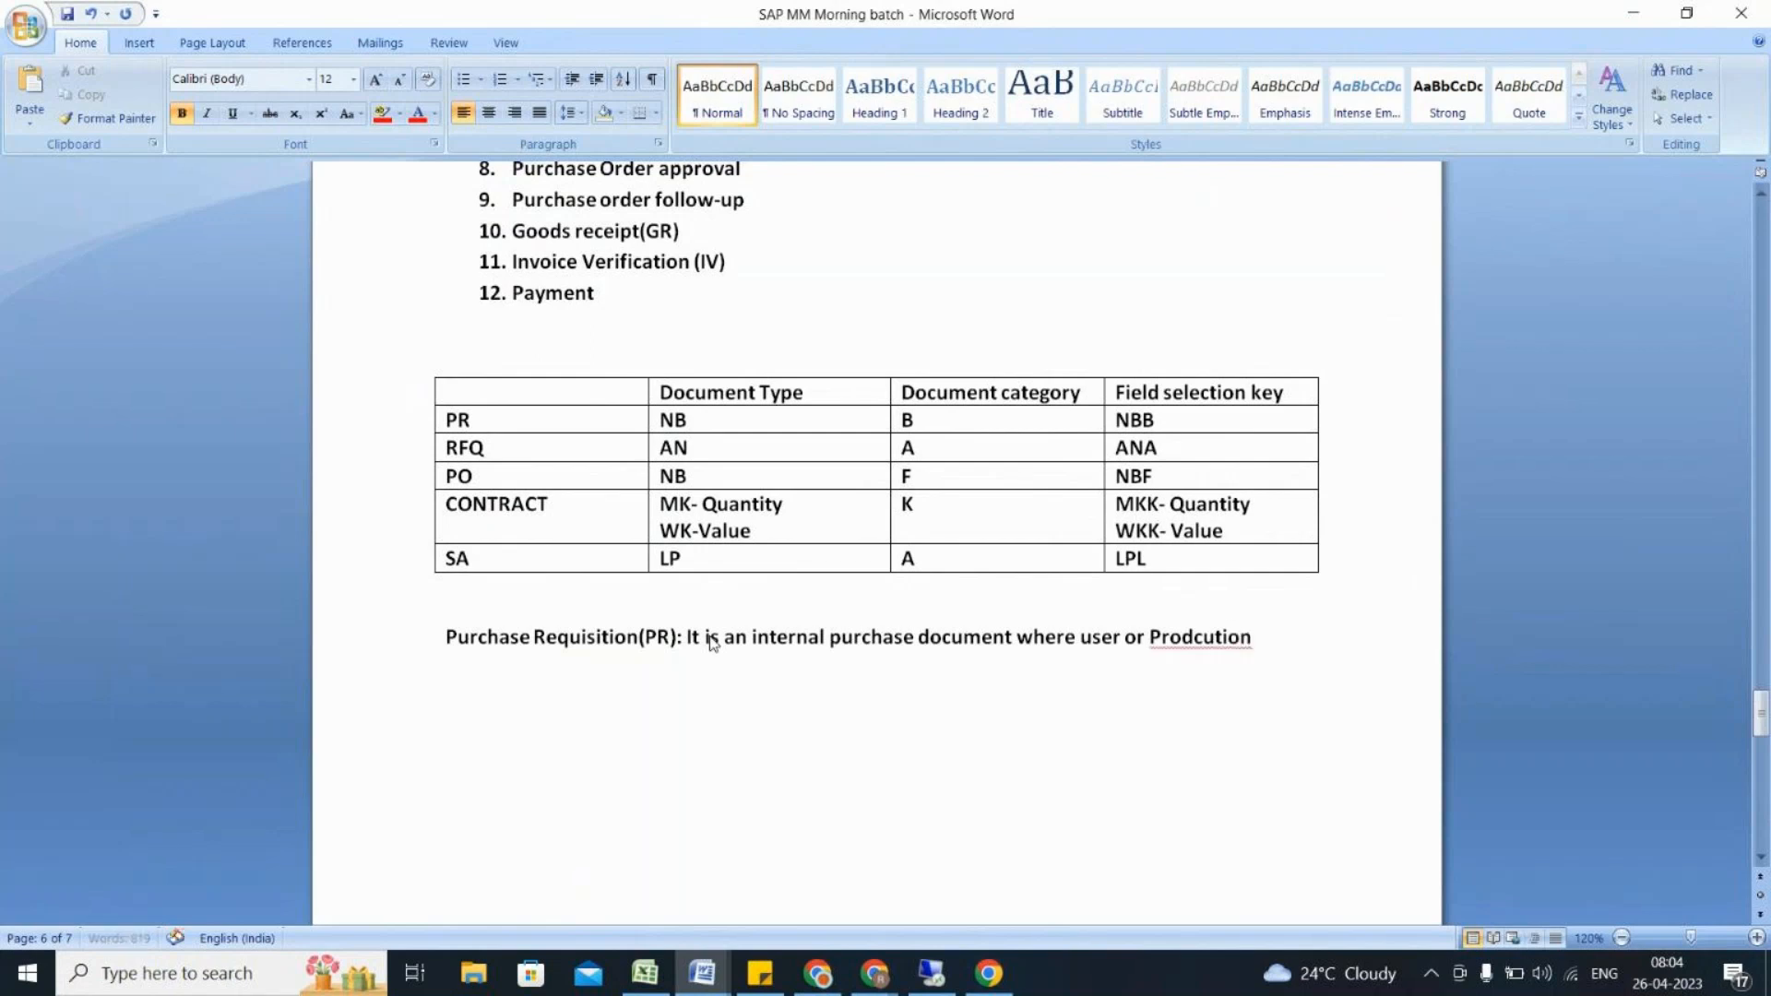
type(" dept request")
type(" fo")
key("BackSpace")
key("BackSpace")
key("BackSpace")
key("BackSpace")
key("BackSpace")
key("BackSpace")
key("BackSpace")
key("BackSpace")
key("BackSpace")
key("BackSpace")
key("BackSpace")
key("BackSpace")
key("BackSpace")
key("BackSpace")
type("ept requesting to th")
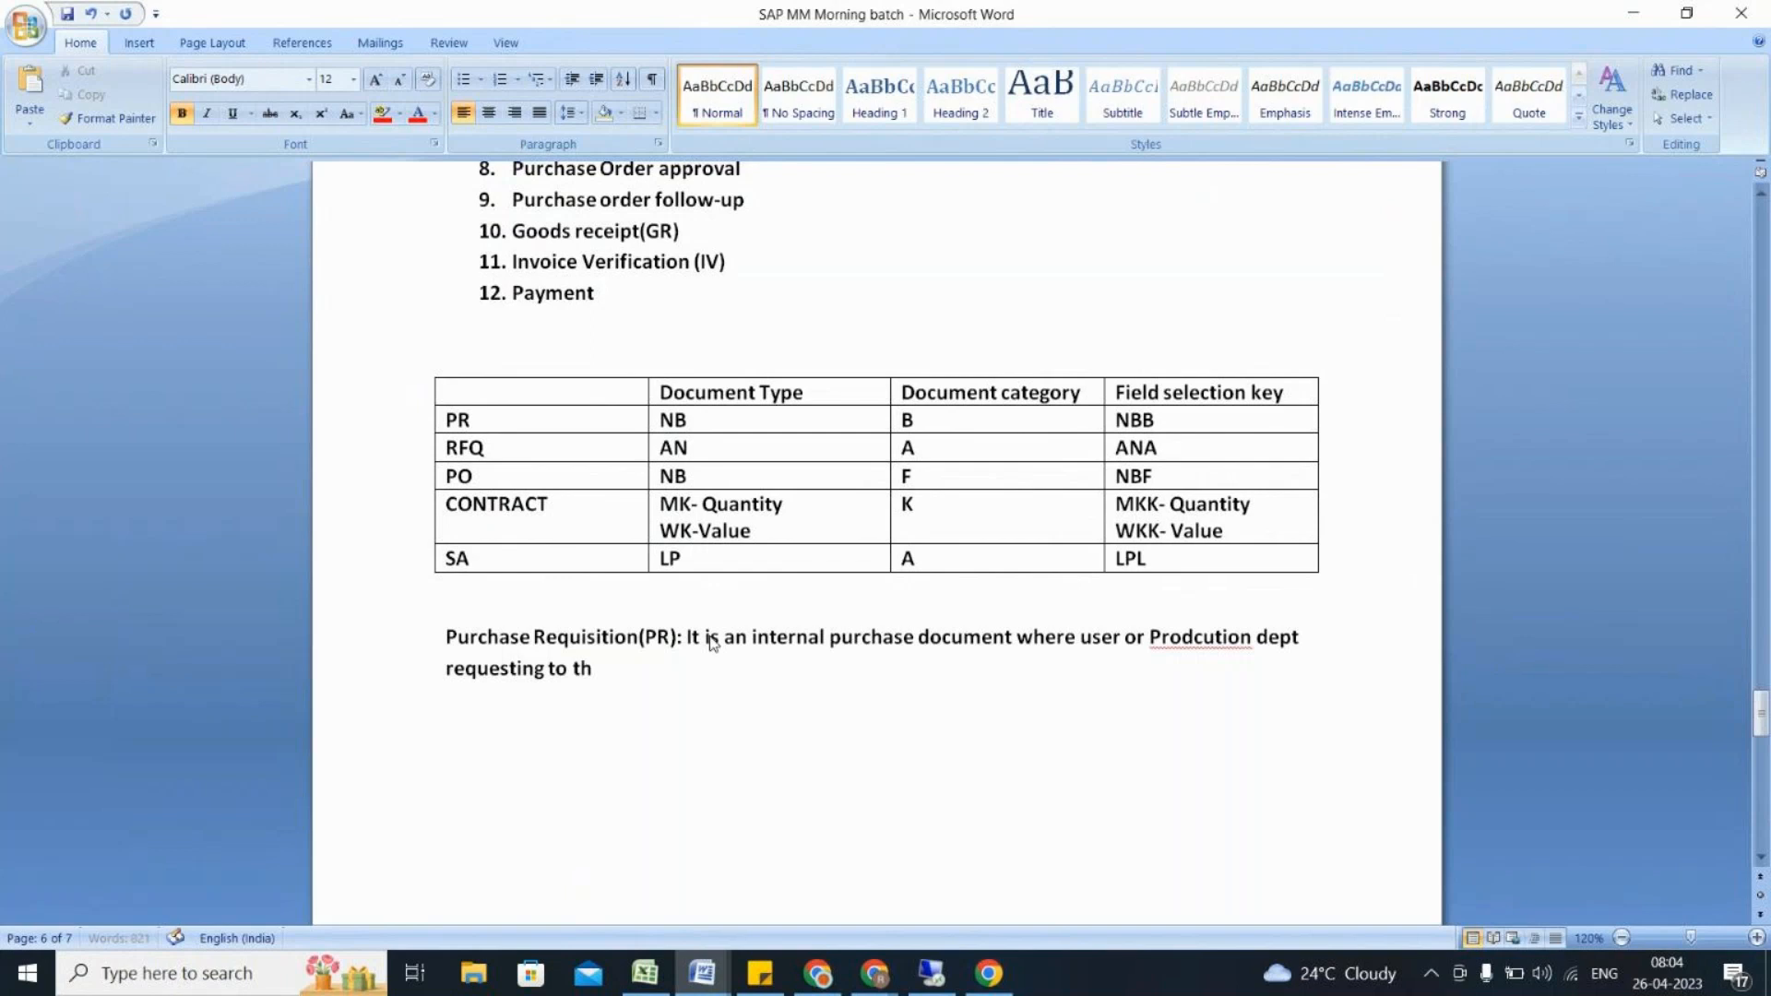
- Complete the definition so it ends with "requesting to the Purchase dept to arrange the material on a fixed date and time."
type("e Purchase")
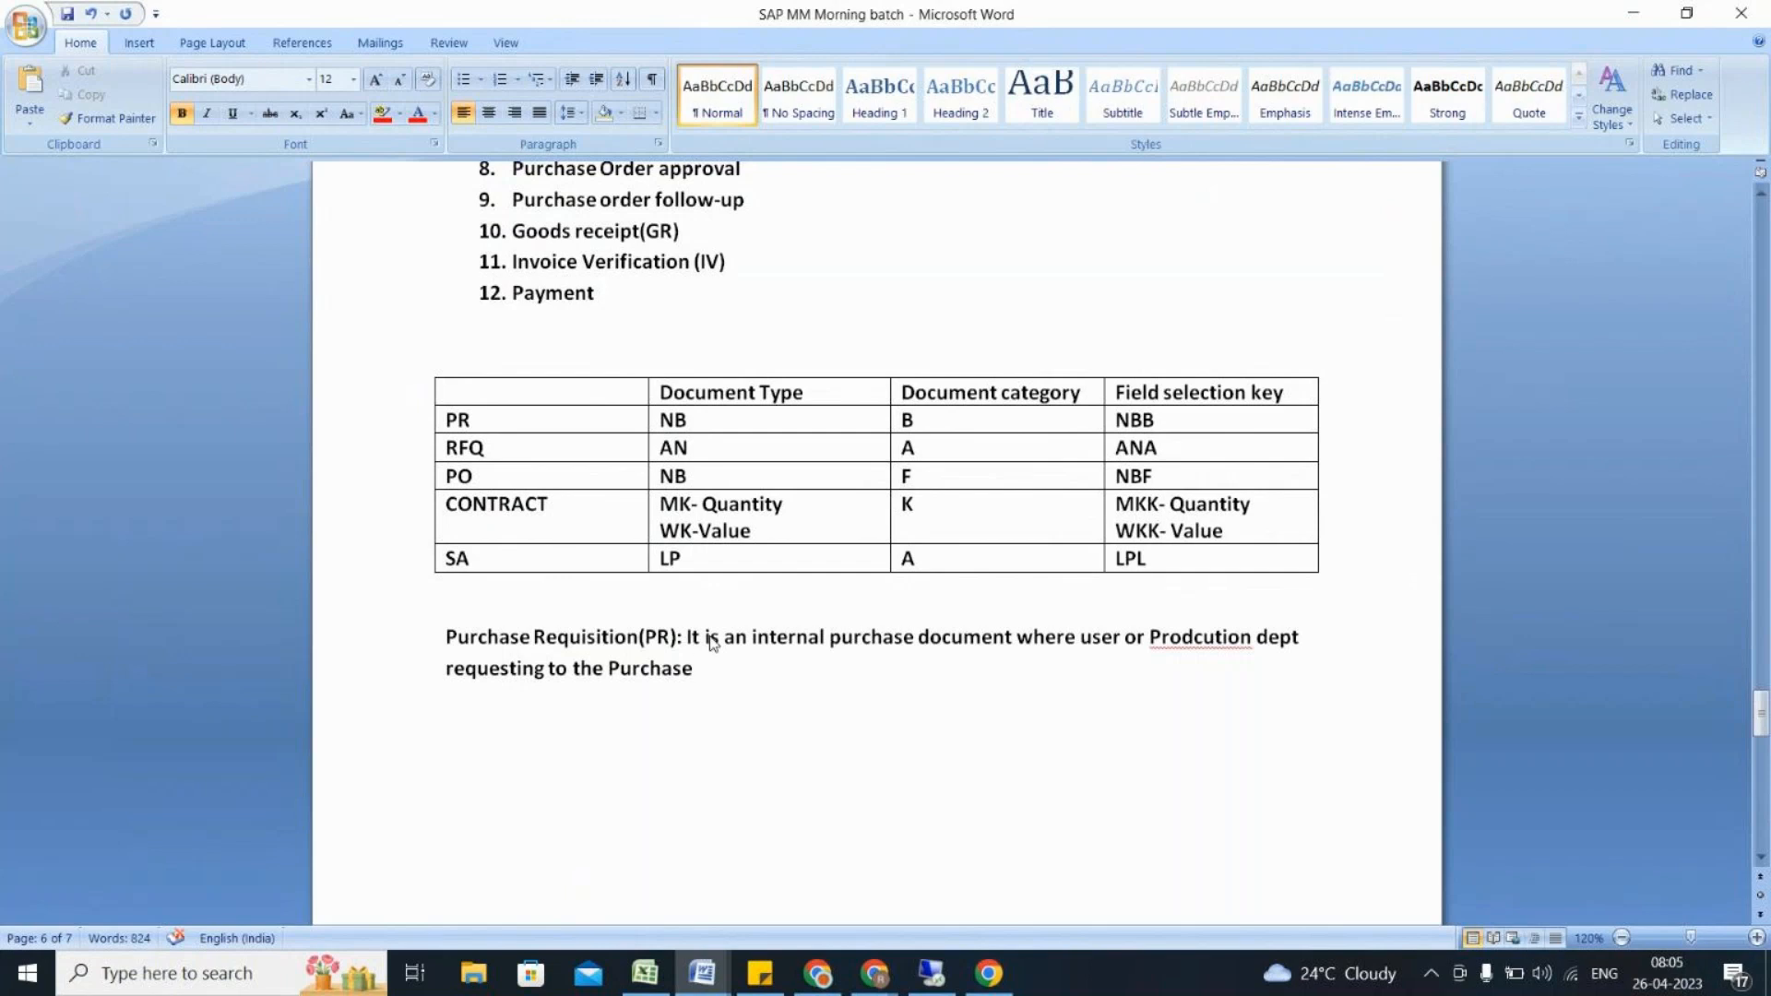
type("dept to arrange the material")
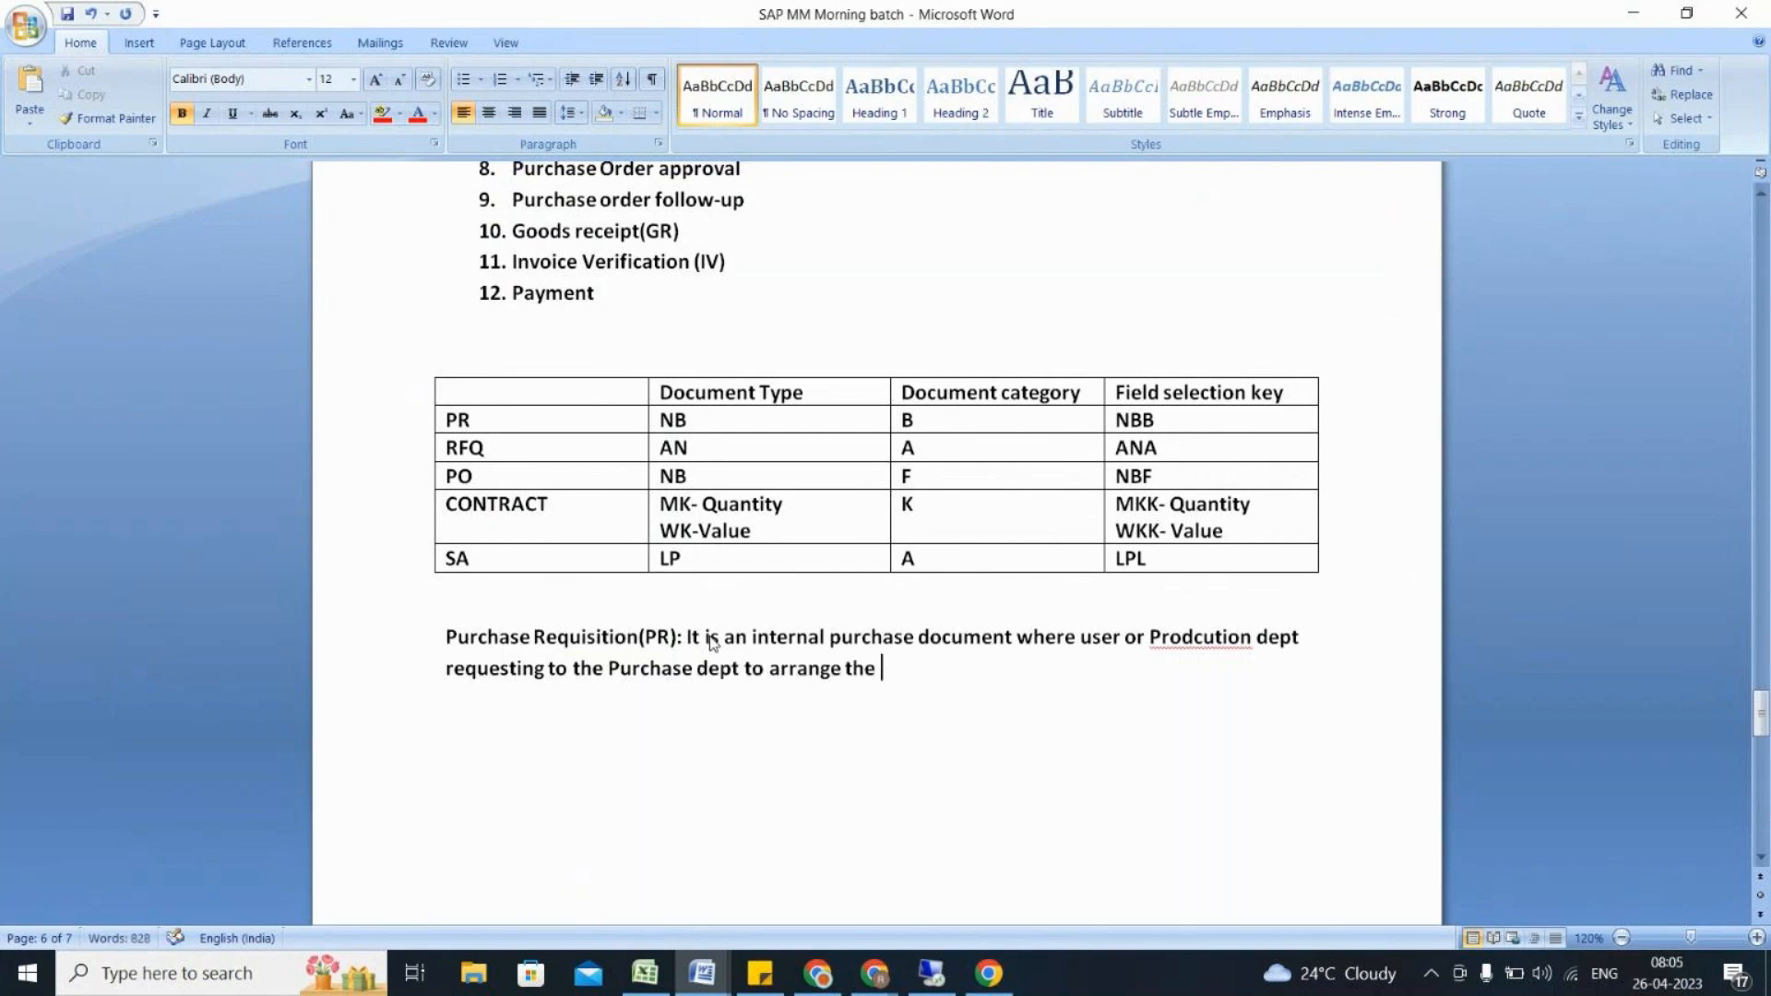
type(" on")
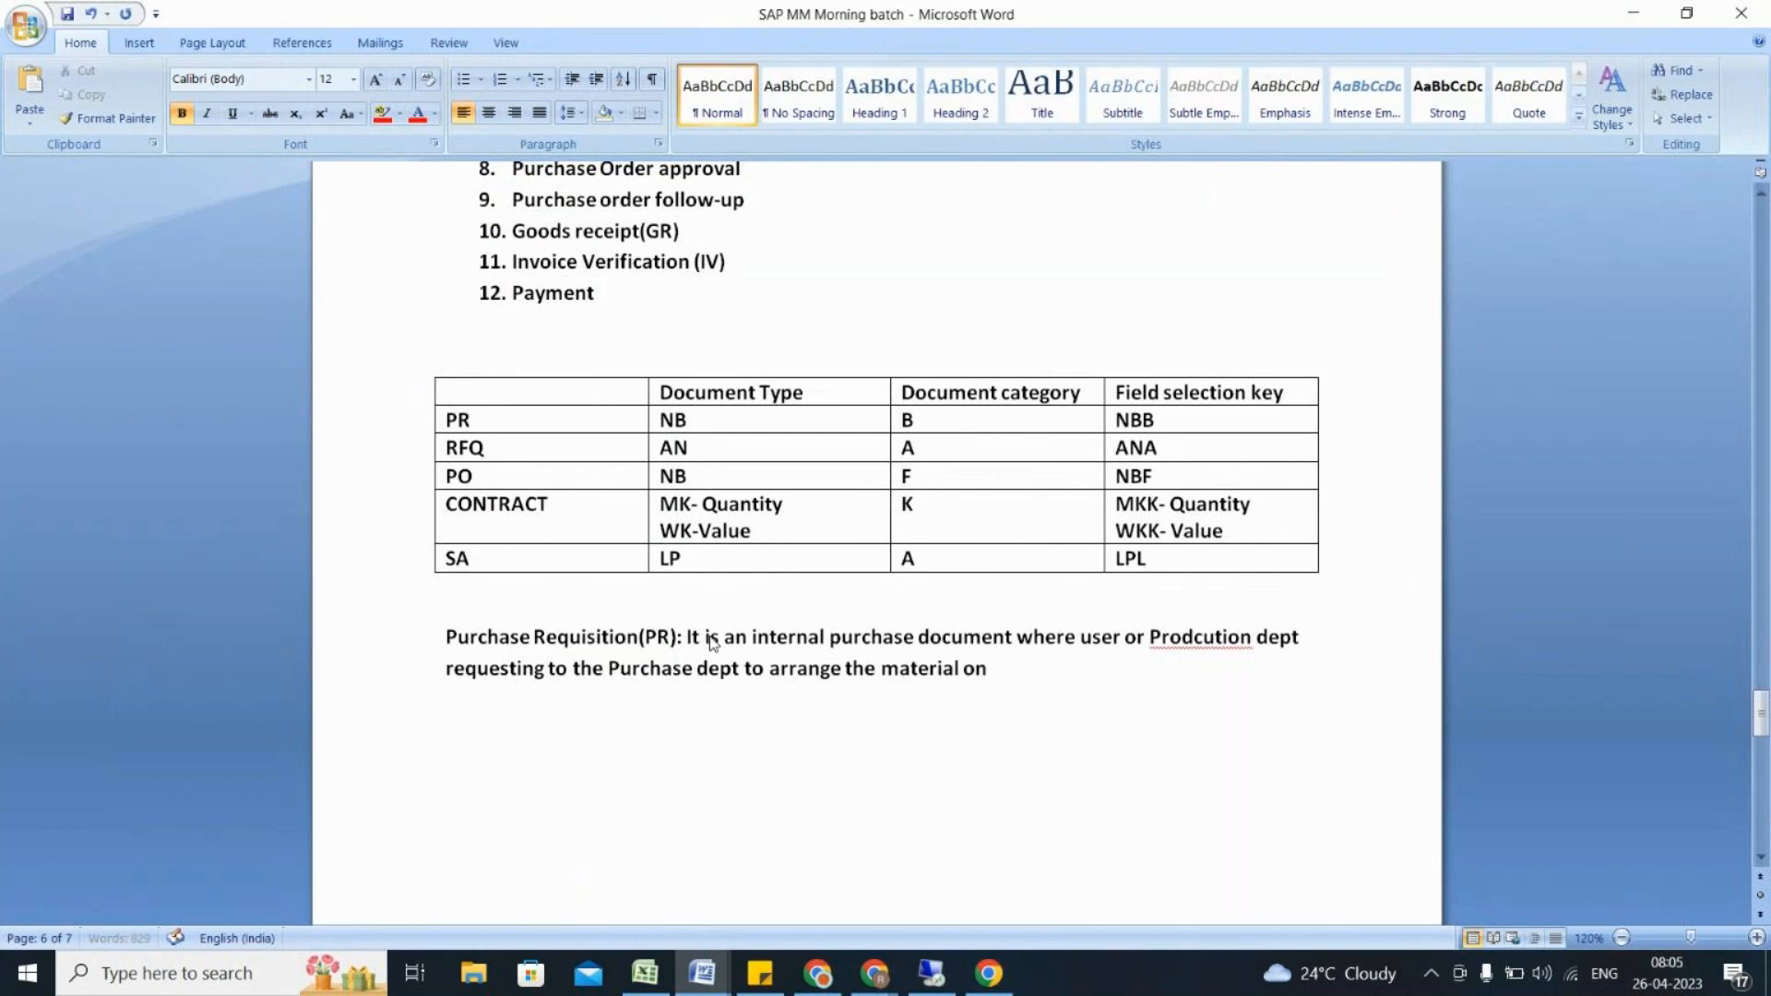
type(" a fixed date and tim")
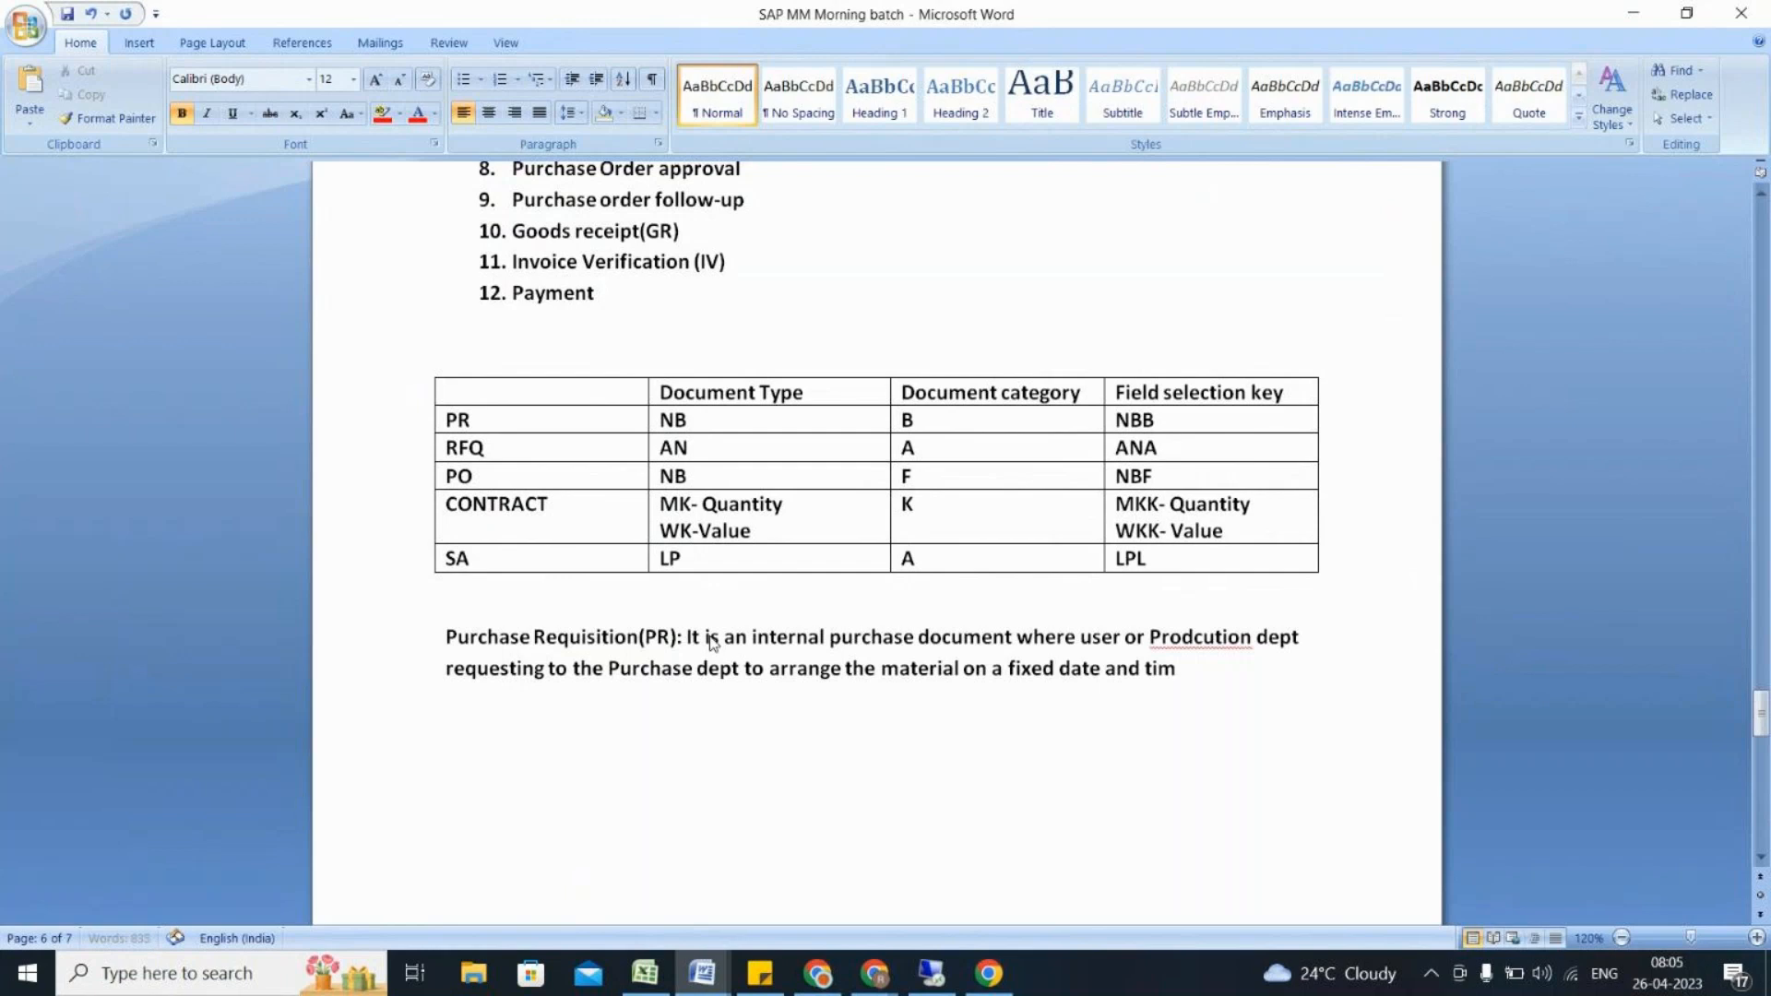
type("e.")
- Correct the misspelled "Prodcution" to "Production" in the PR definition
left_click(1216, 636)
right_click(1250, 643)
left_click(1320, 665)
- Copy the header row and PR row of the document type table and paste them below the PR definition
key("Return")
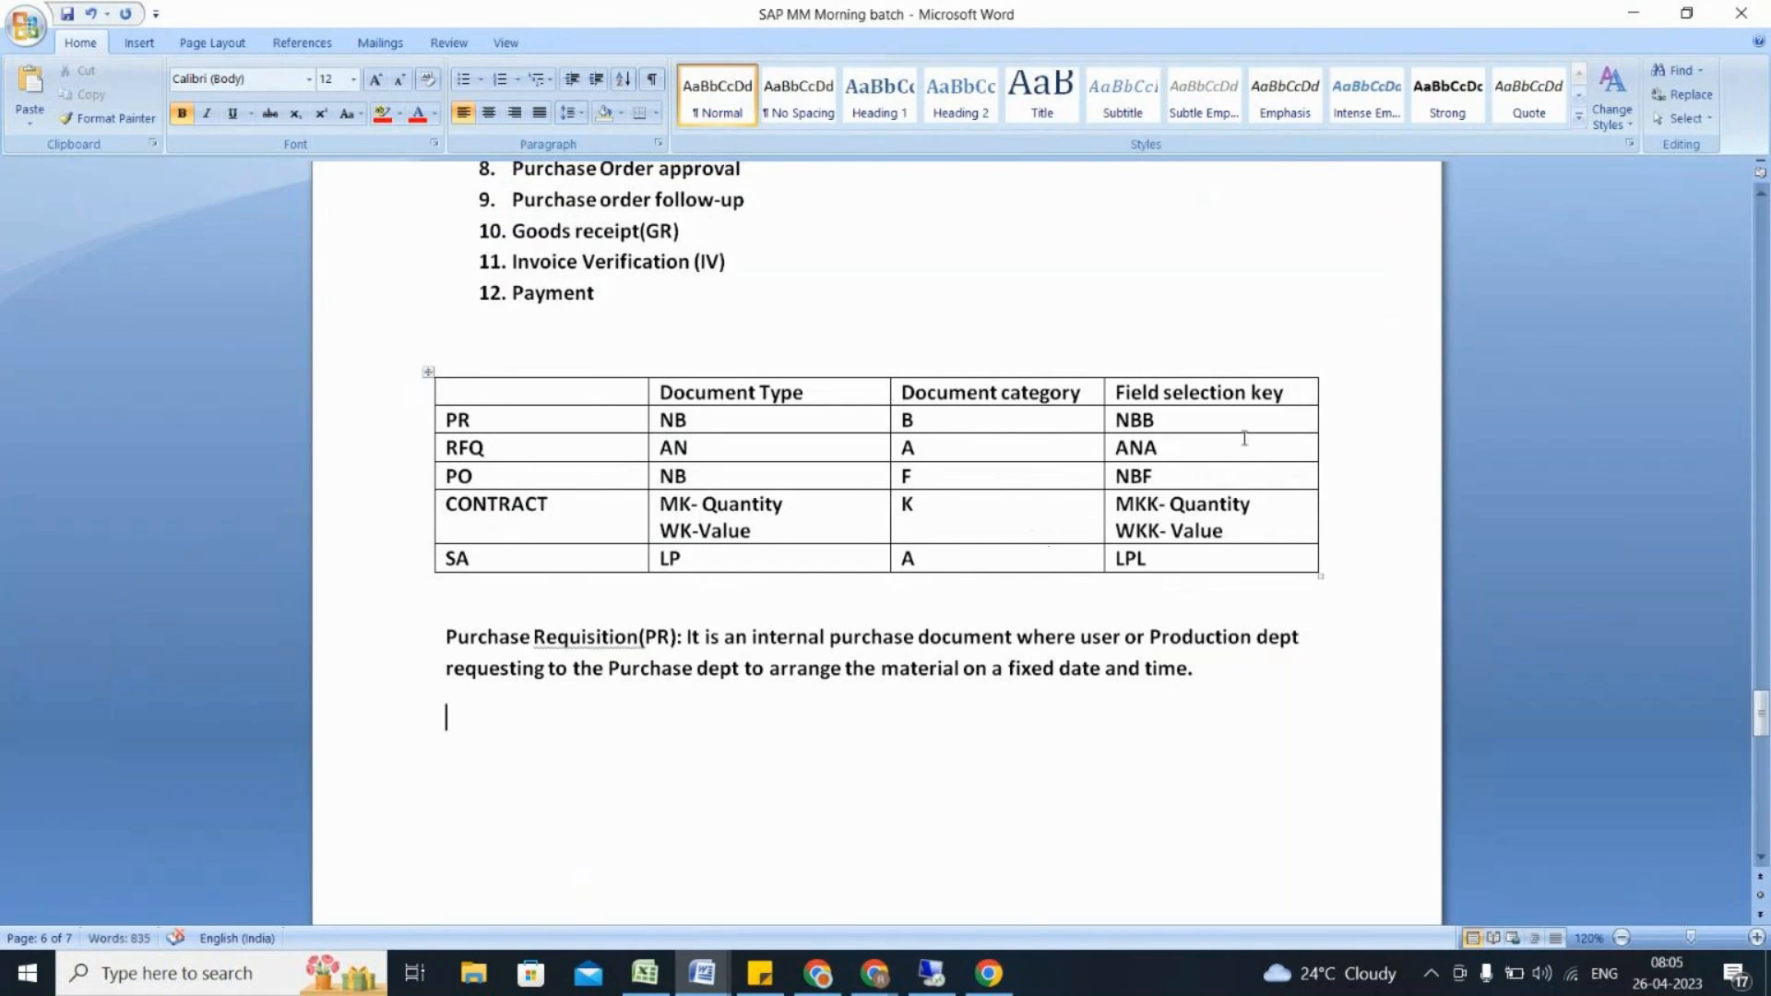
left_click_drag(1241, 433, 449, 397)
key("ctrl+c")
left_click(1250, 688)
key("Return")
key("ctrl+v")
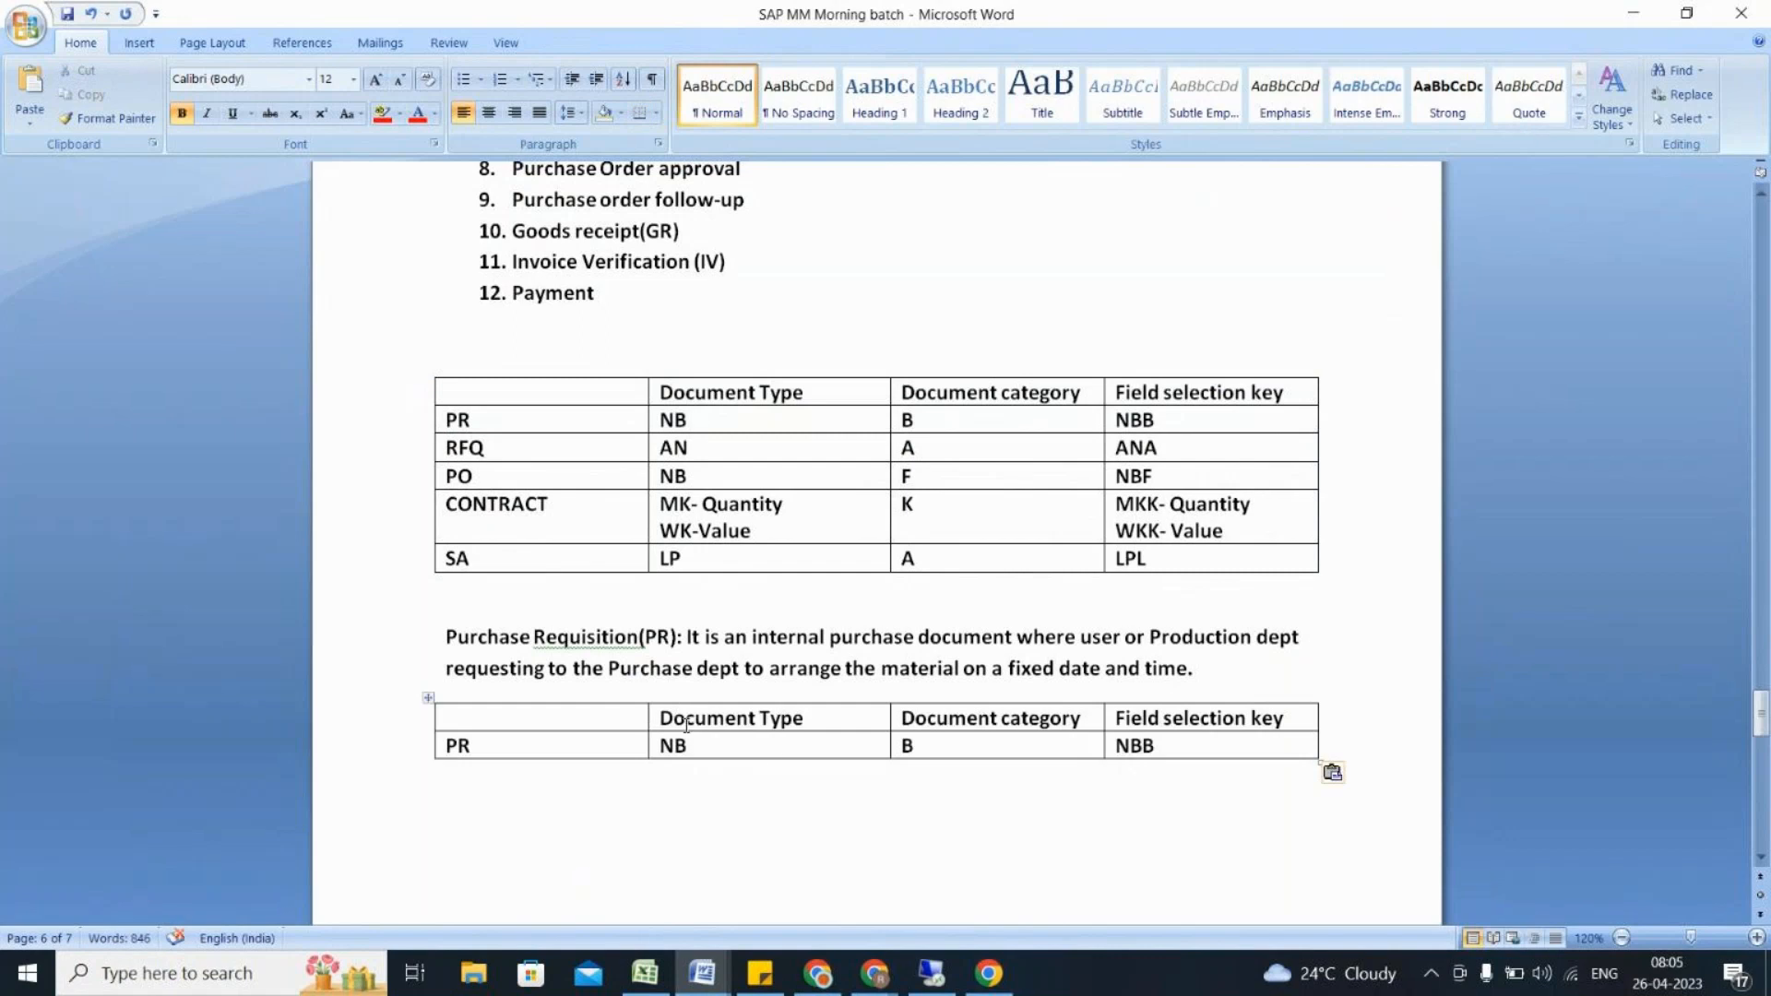
left_click(477, 746)
double_click(479, 745)
double_click(652, 740)
left_click_drag(652, 740, 775, 739)
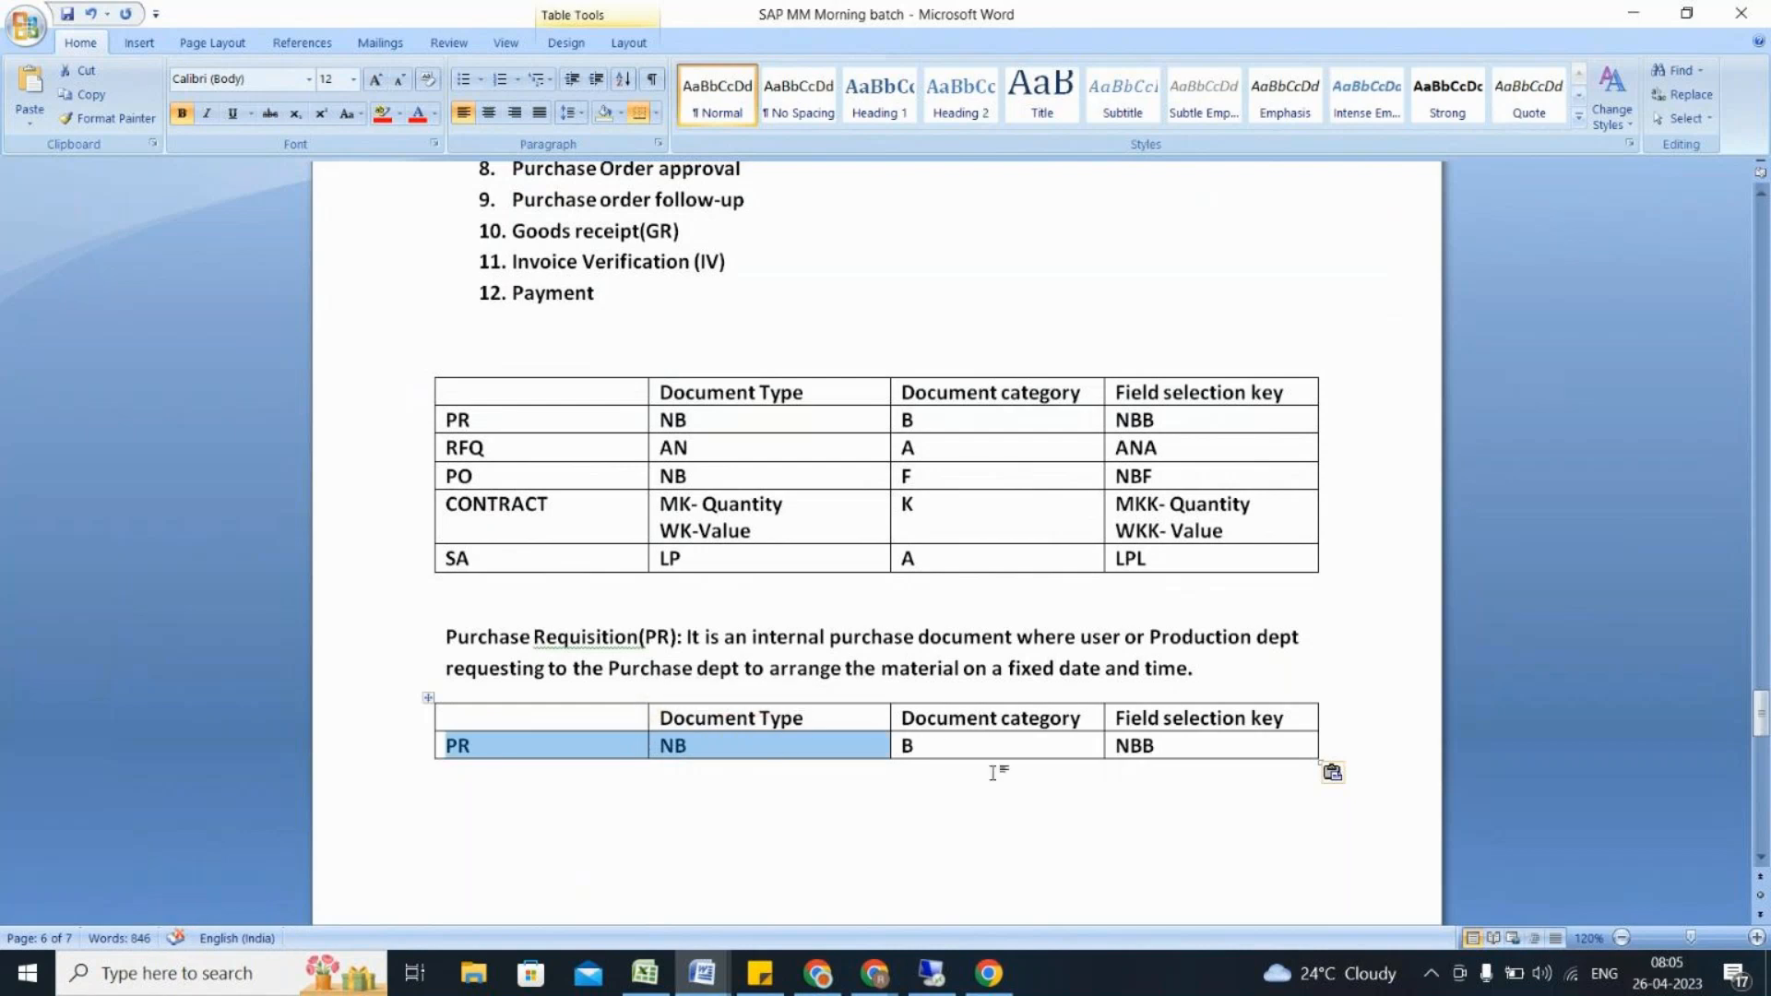
left_click(914, 745)
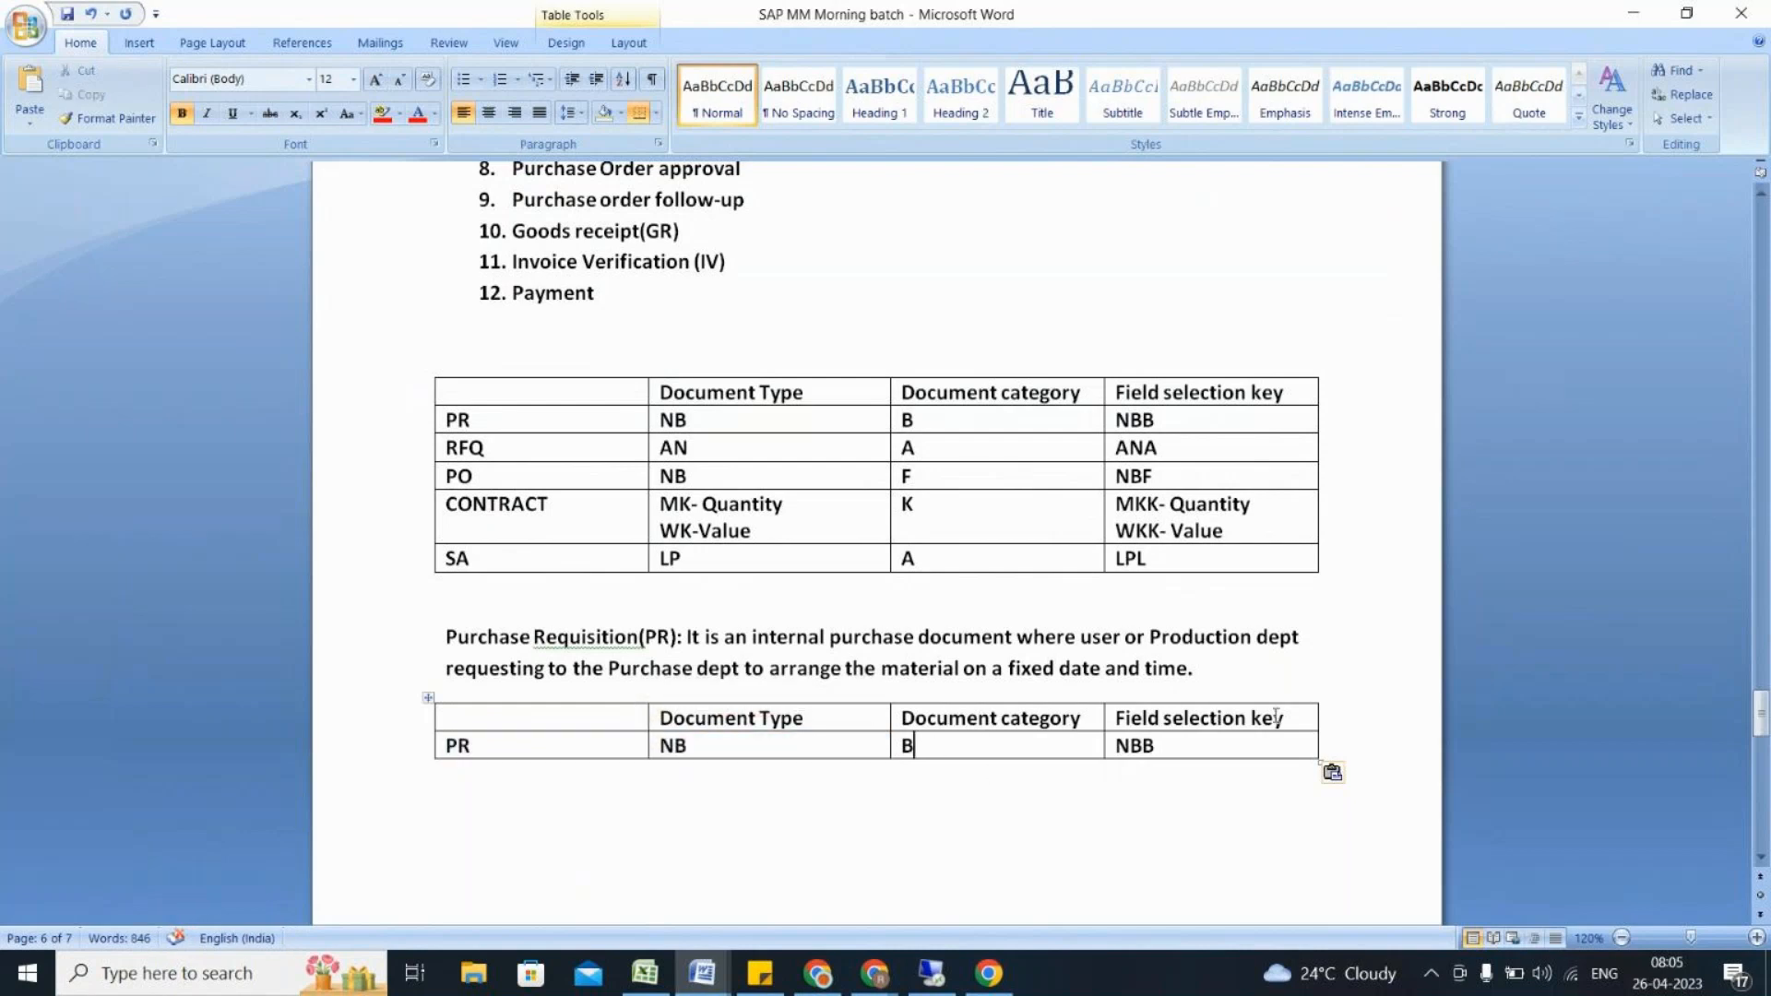
left_click_drag(1277, 746, 860, 747)
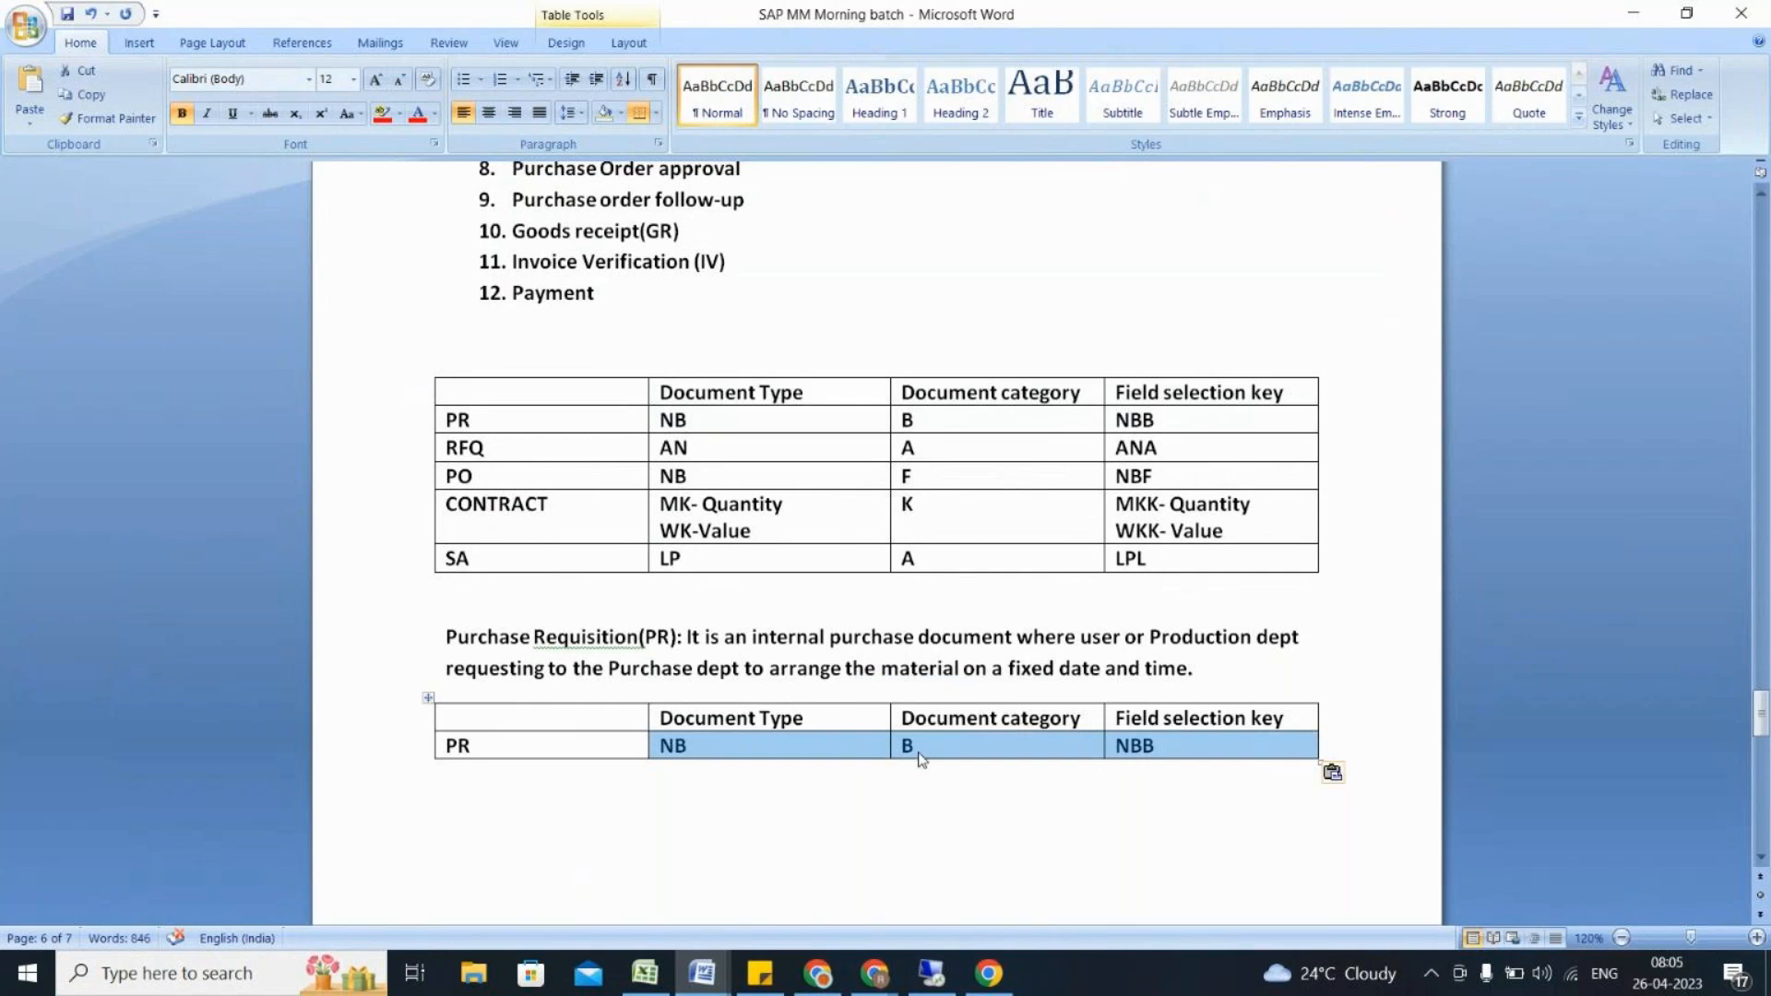
- Below the PR table, write "Configuration path: SPRO- IMG- Materials Managment- Purchasing- Purchase requisition-"
left_click(505, 784)
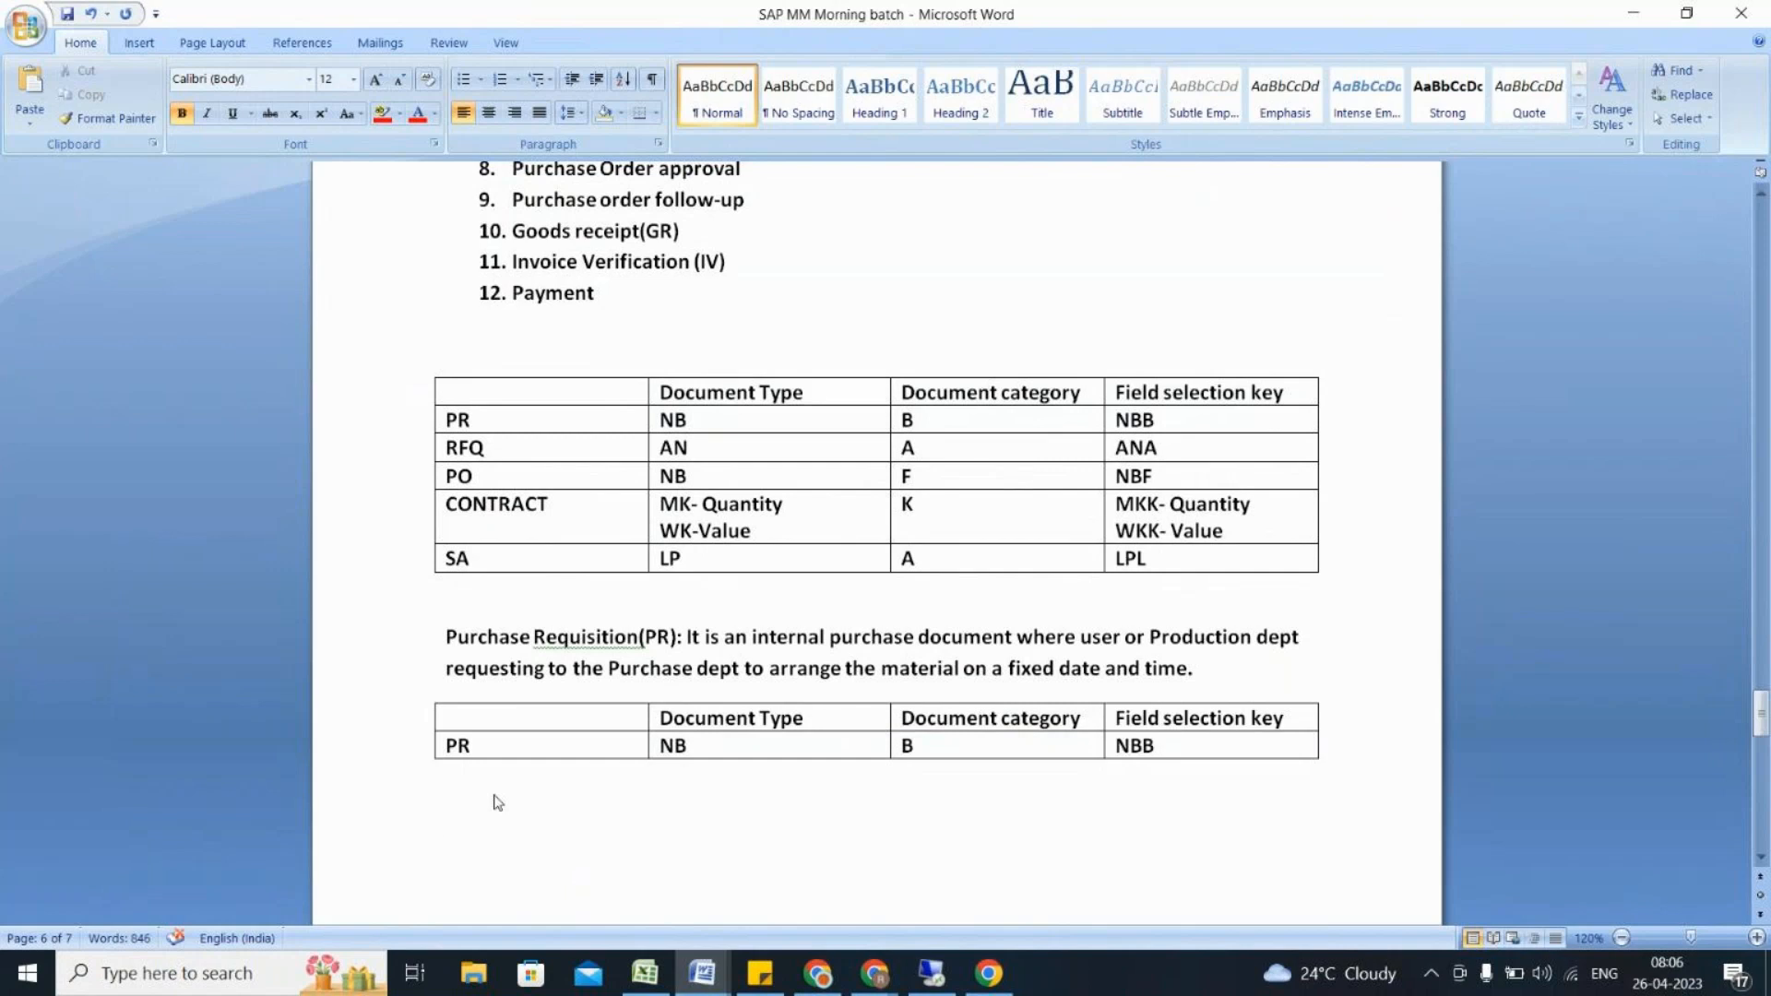
type("COnfiguration path: SPRO- IMG- ")
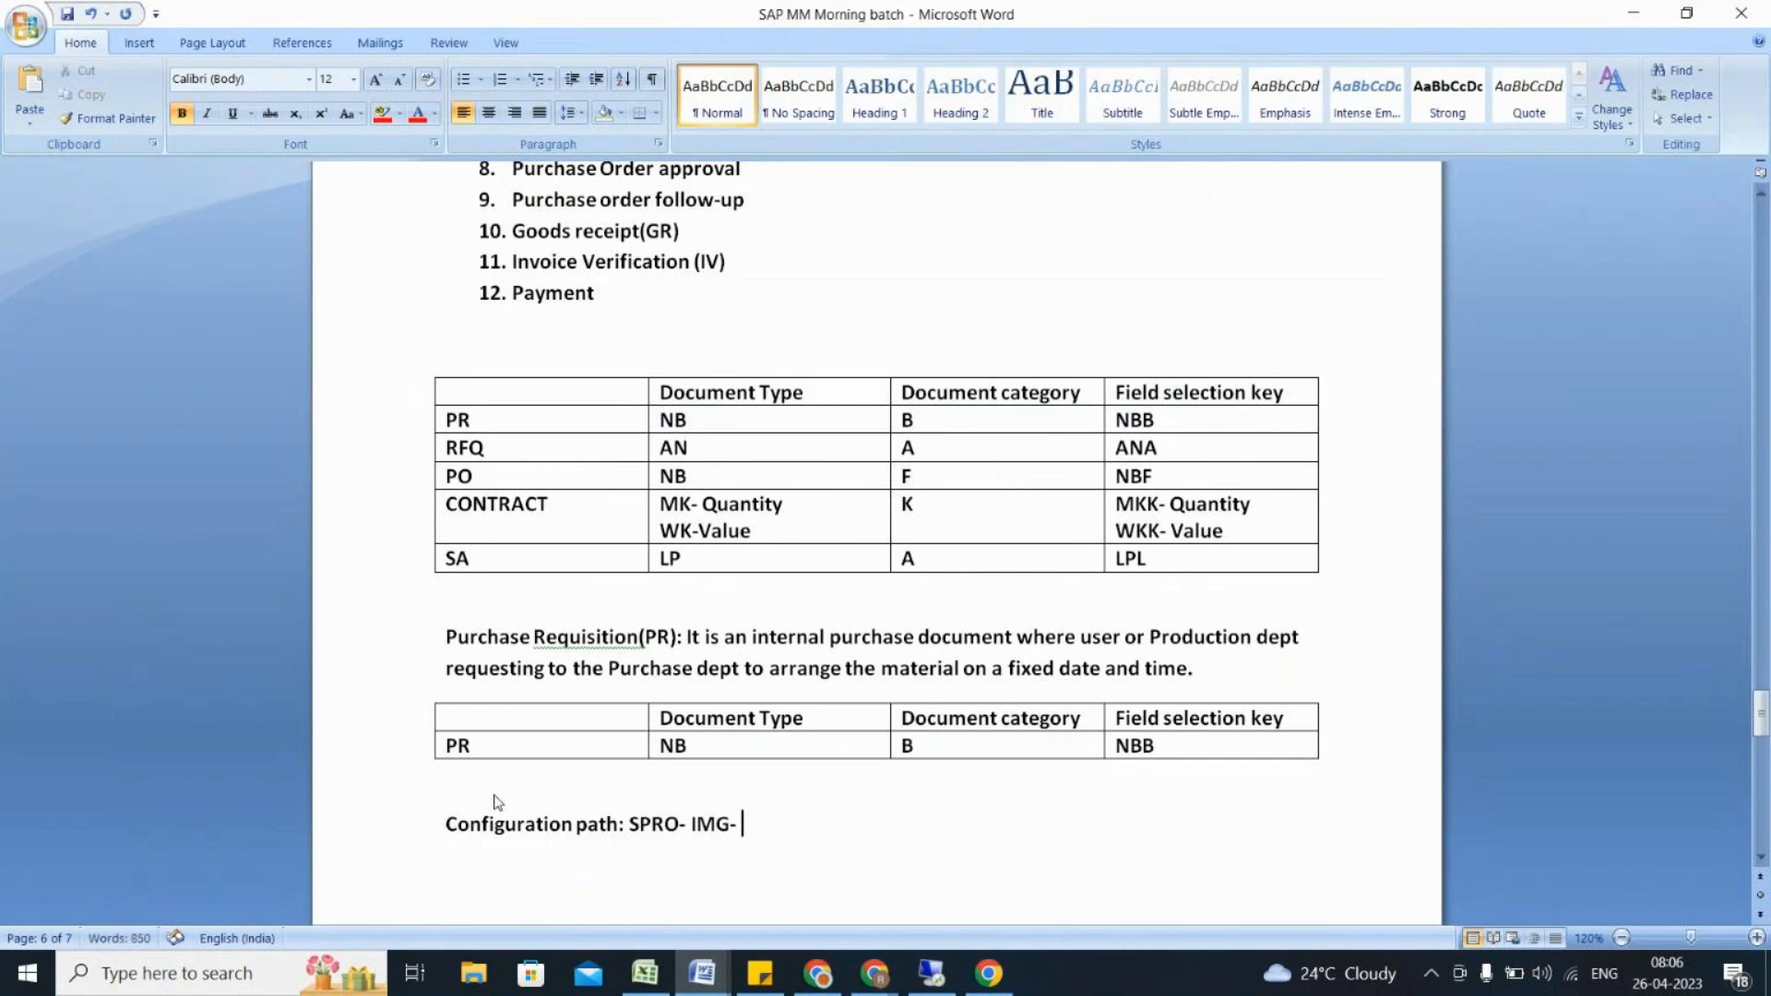
type("Materials Managment-Pu")
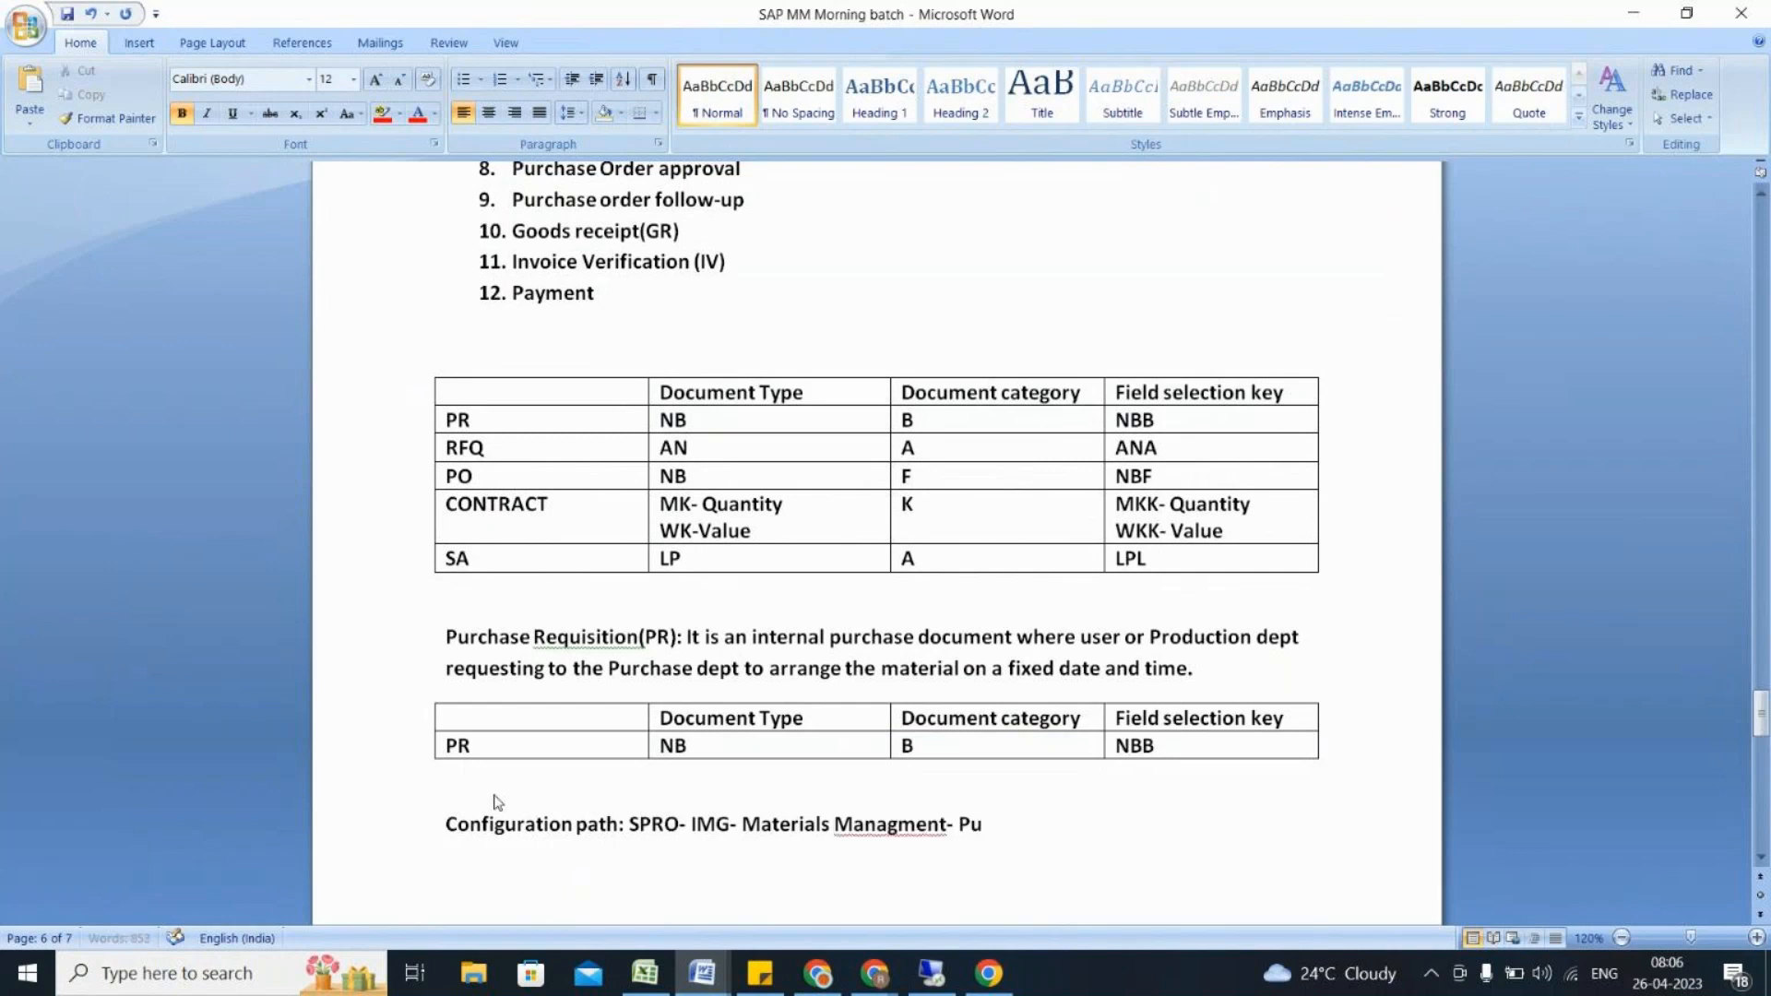
type("rchasing- Purchase requ")
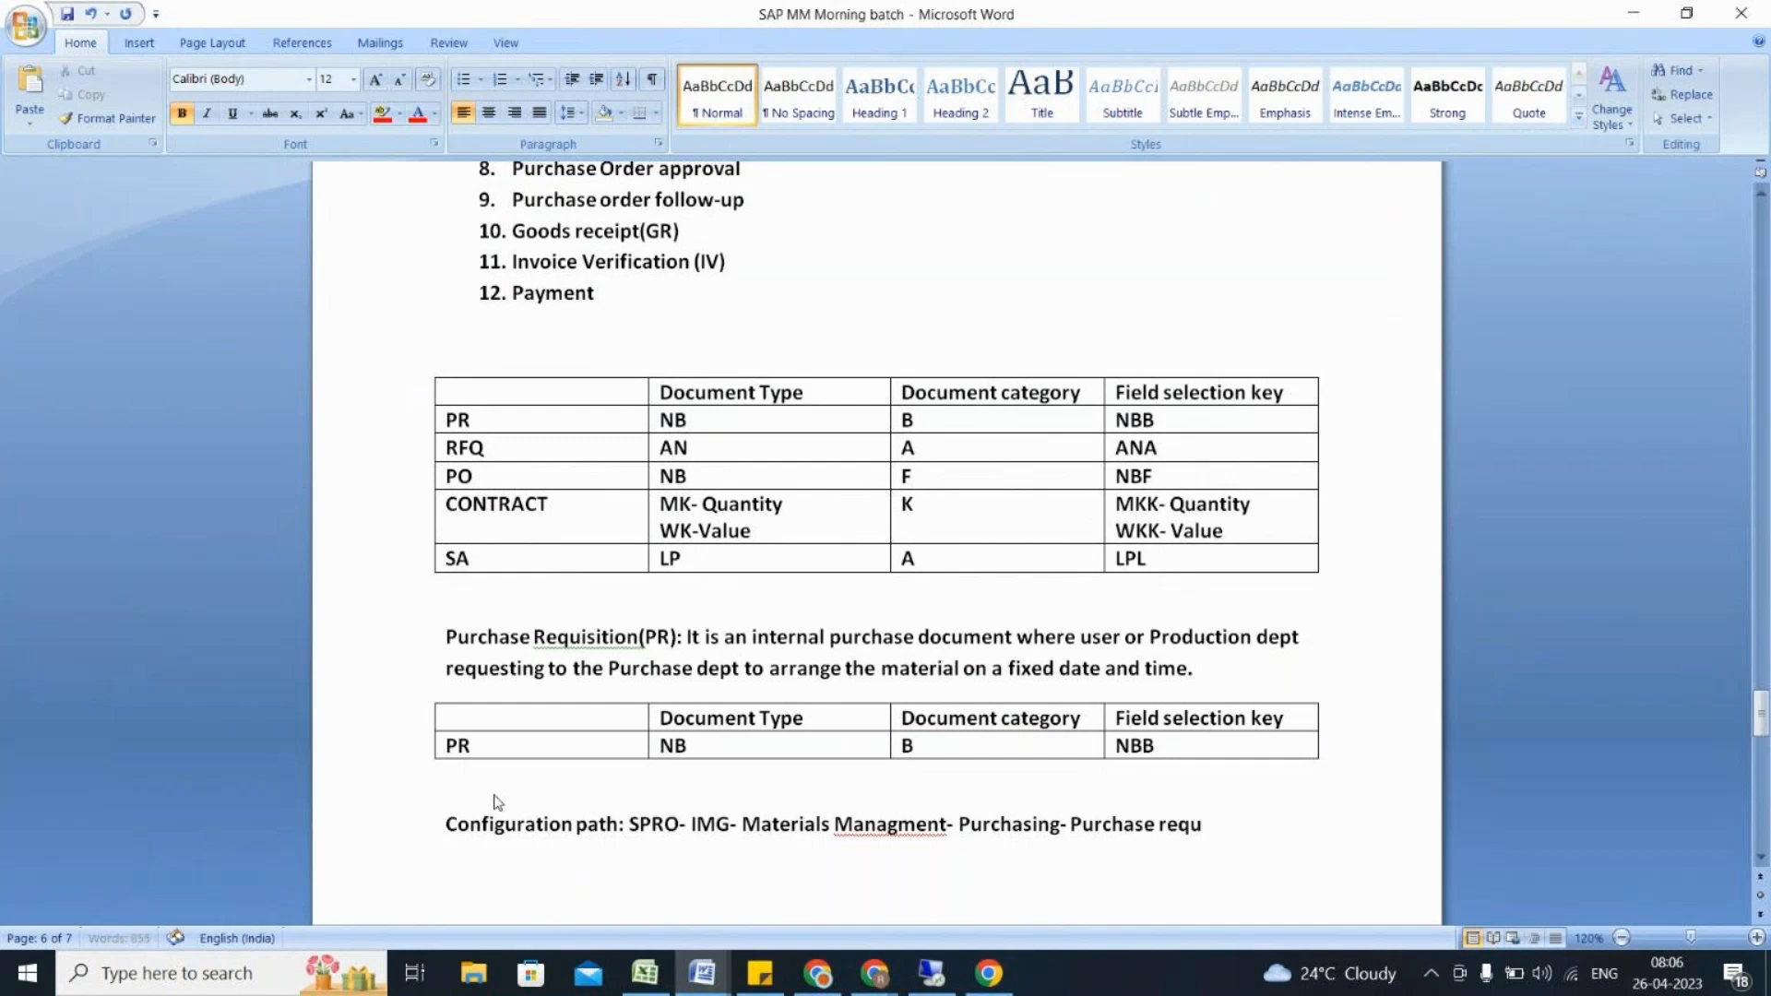
type("isition-")
type("Define nub")
type("er")
key("BackSpace")
key("BackSpace")
key("BackSpace")
key("BackSpace")
key("BackSpace")
key("BackSpace")
key("BackSpace")
key("BackSpace")
key("BackSpace")
key("BackSpace")
key("BackSpace")
key("BackSpace")
key("BackSpace")
- Add a numbered list under the configuration path: Define number range, Define document type, Define screen layout at document level
key("Return")
type("1. Define number range")
key("Return")
type("Define document type")
key("Return")
type("Define sc")
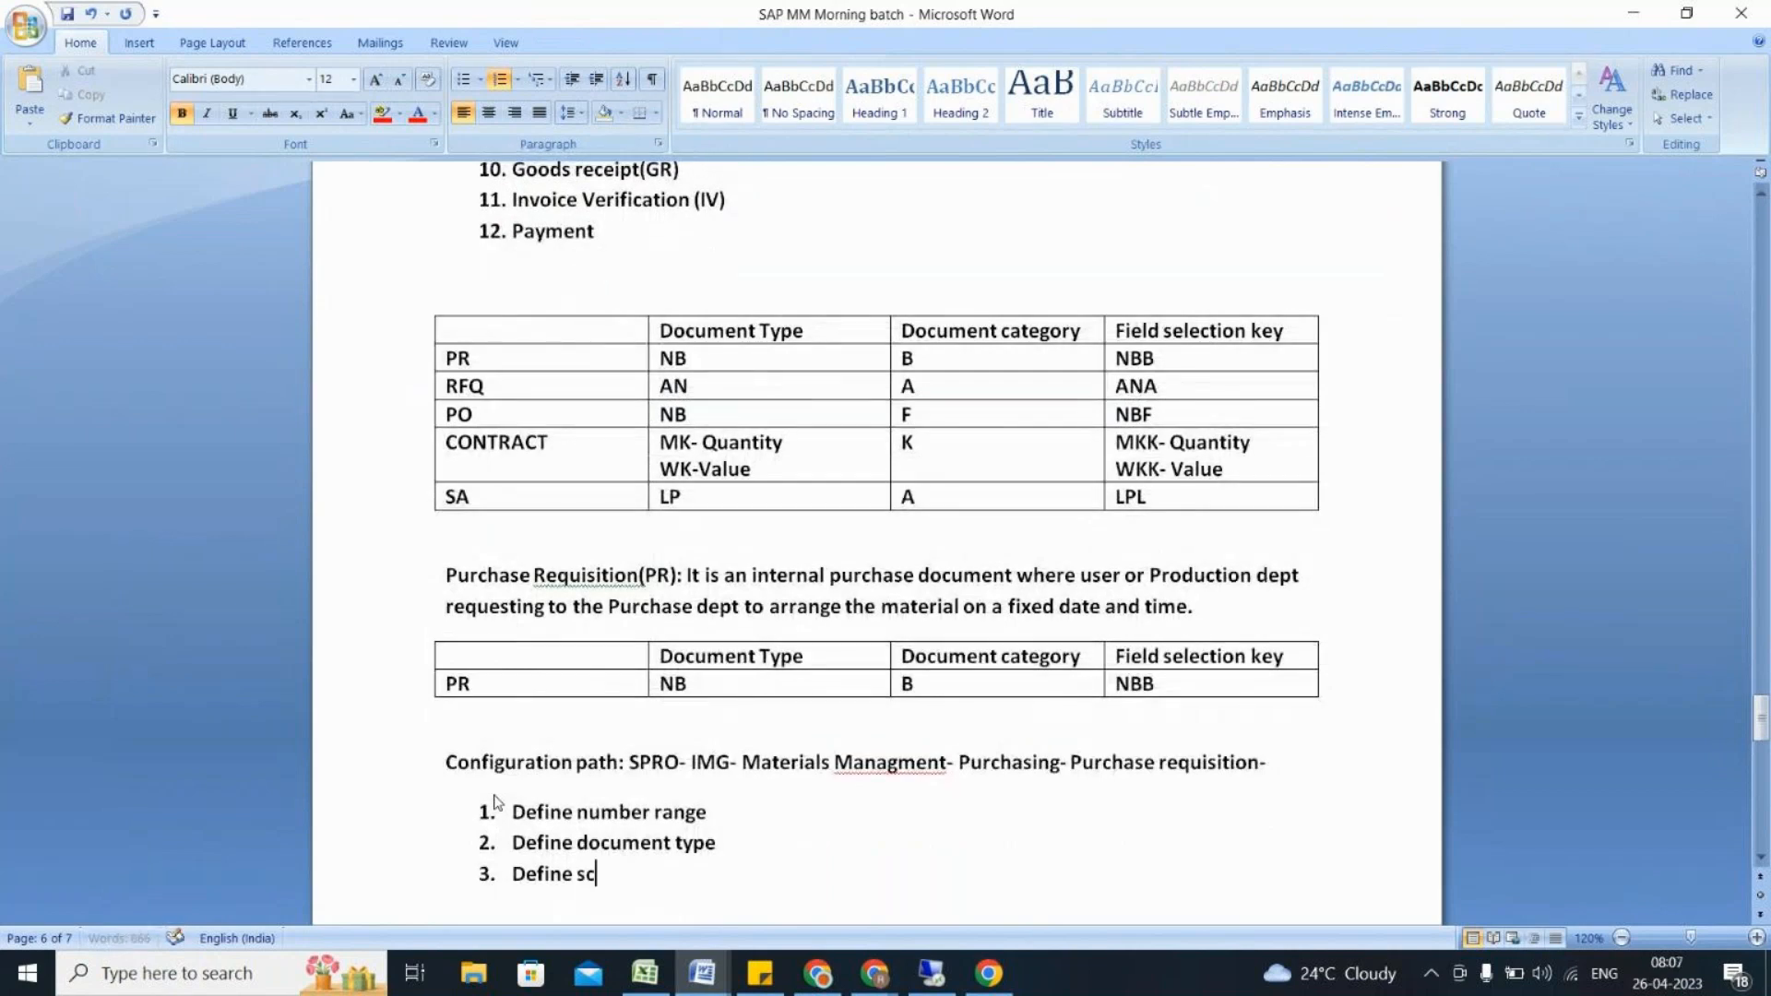
type("reen layout at d")
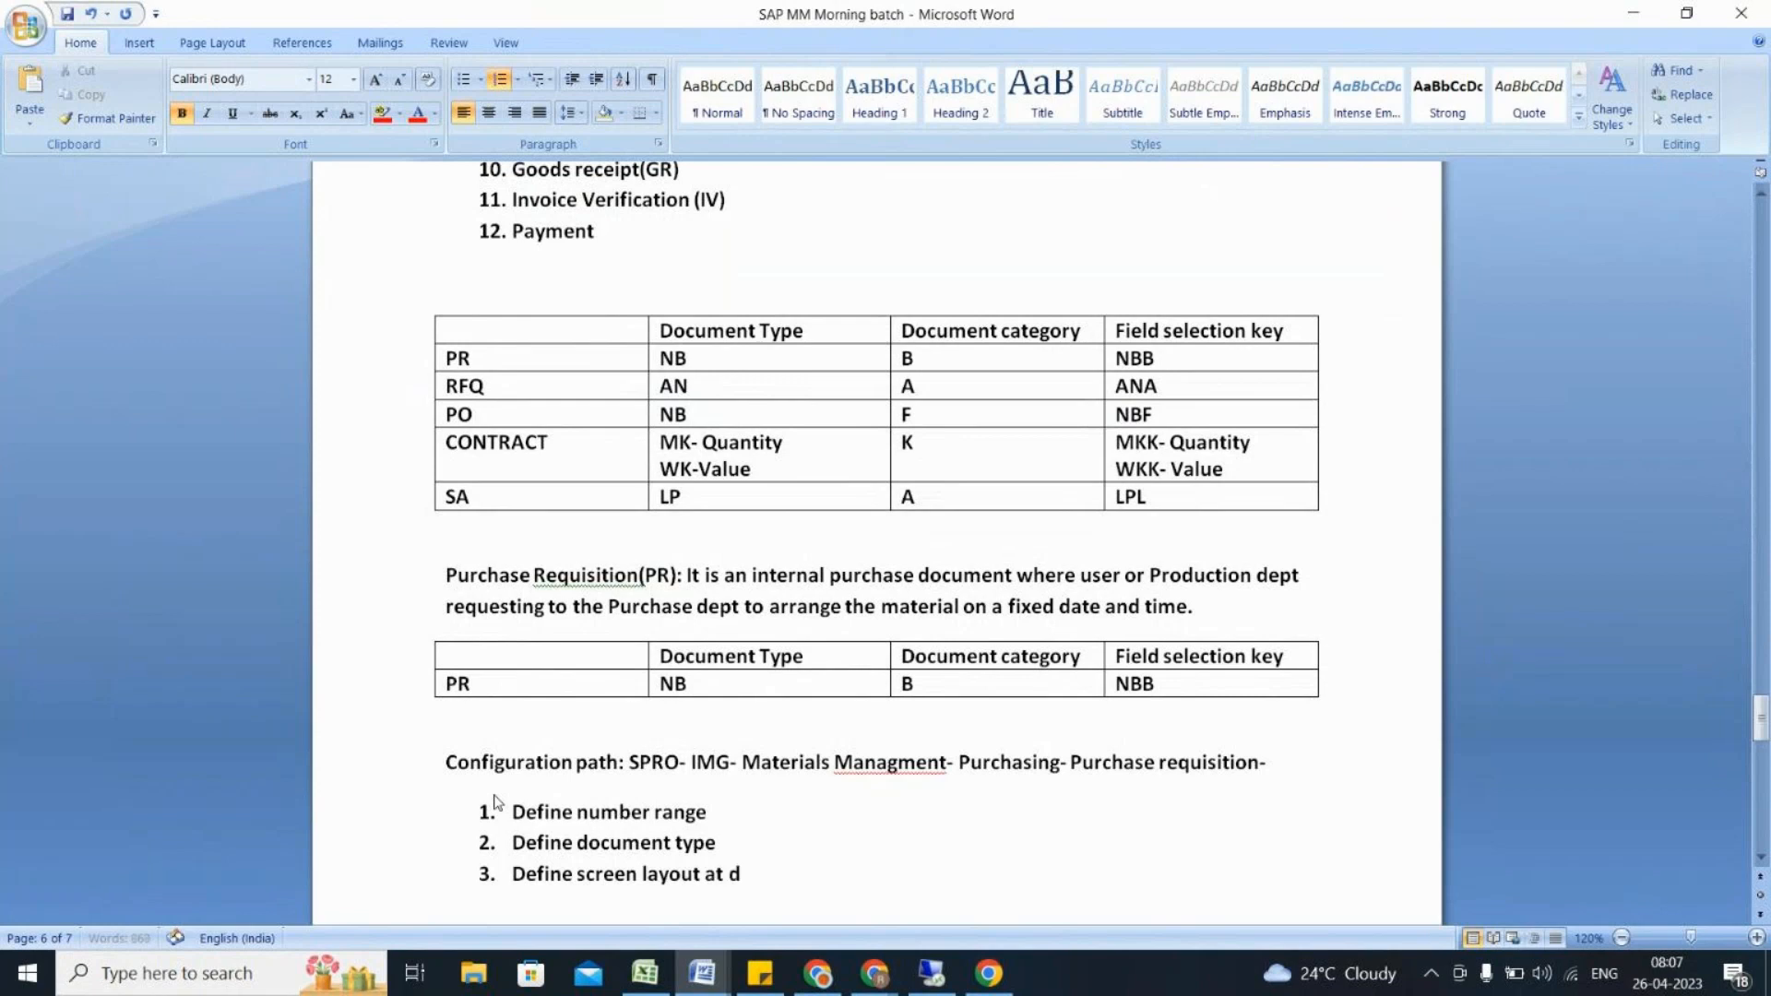
type("ocument level")
- Correct "Managment" to "Management" in the configuration path and end the numbered list after its third item
right_click(847, 762)
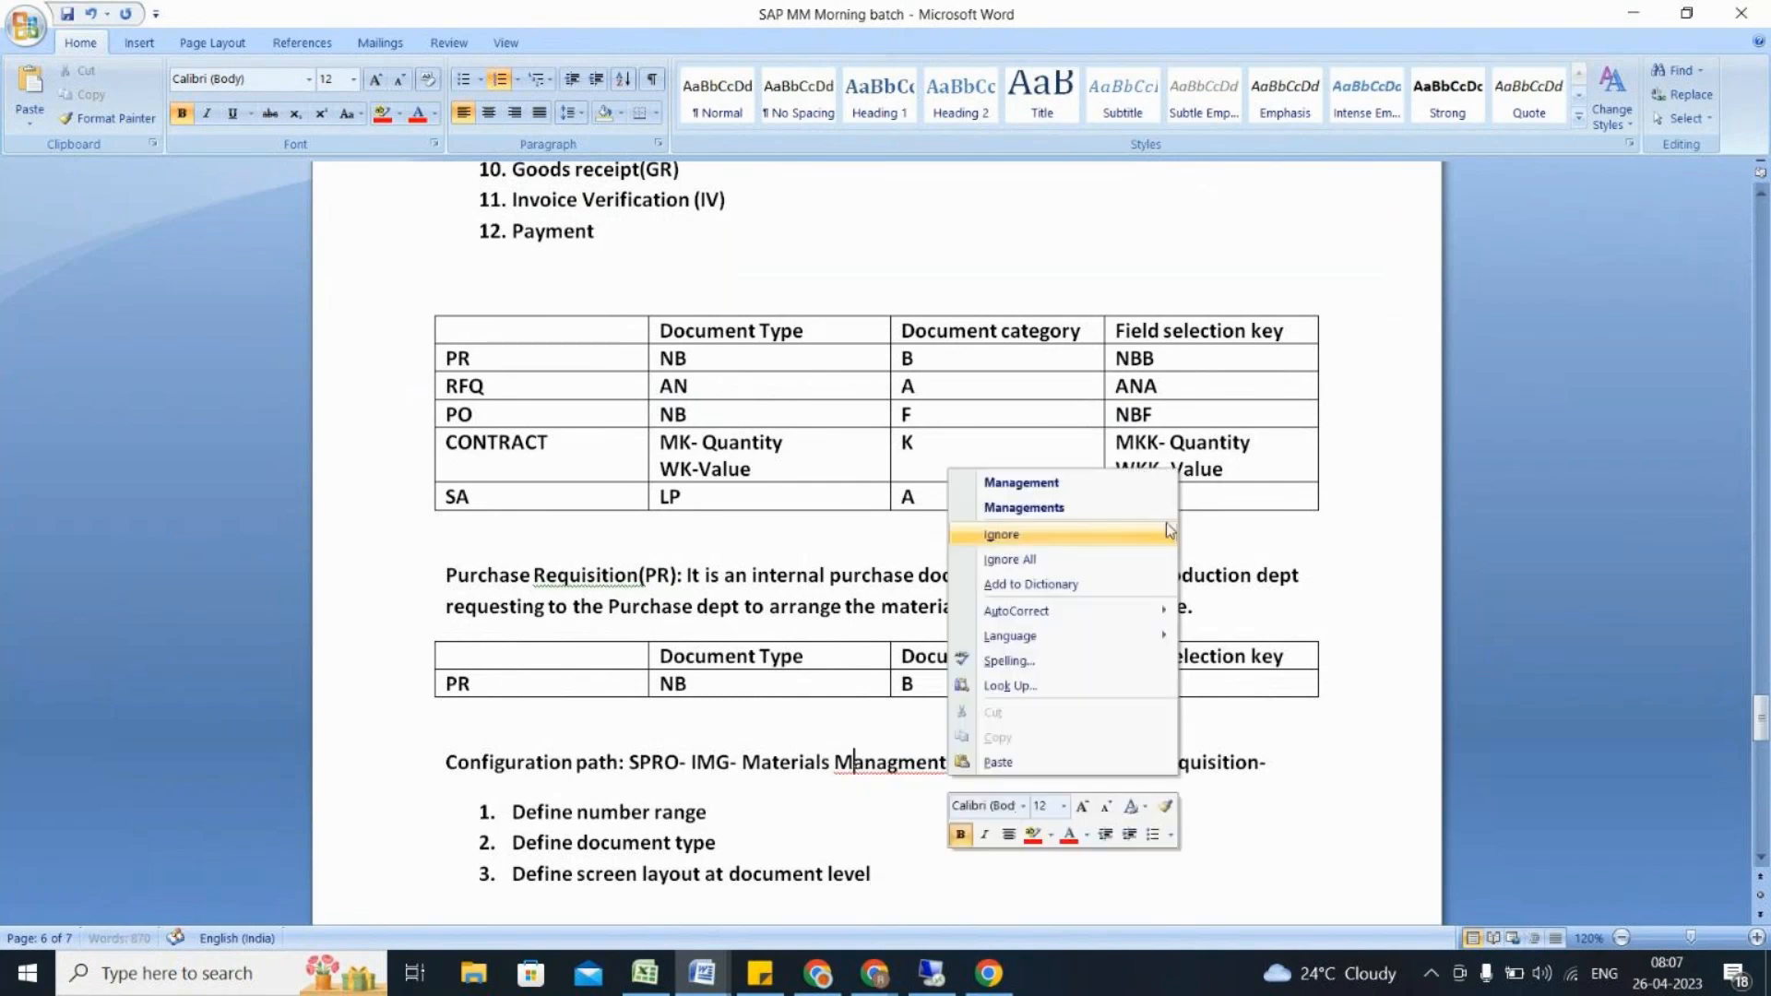
left_click(1074, 485)
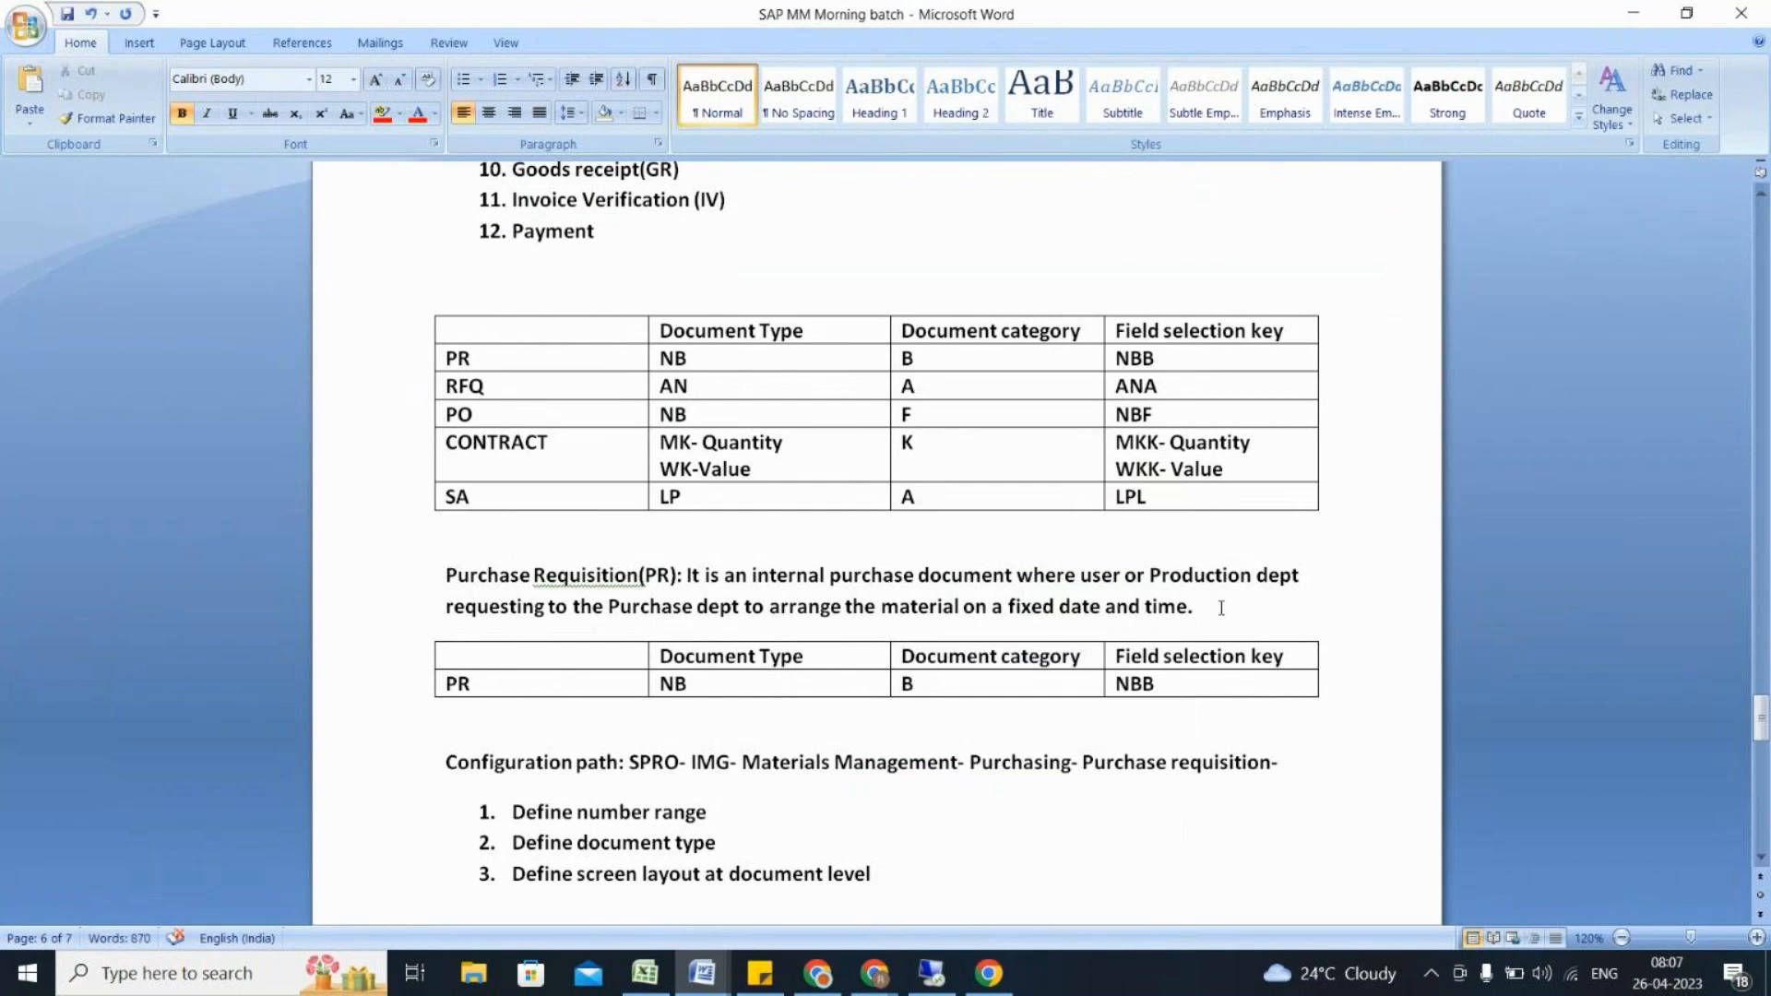
left_click(888, 891)
key("Return")
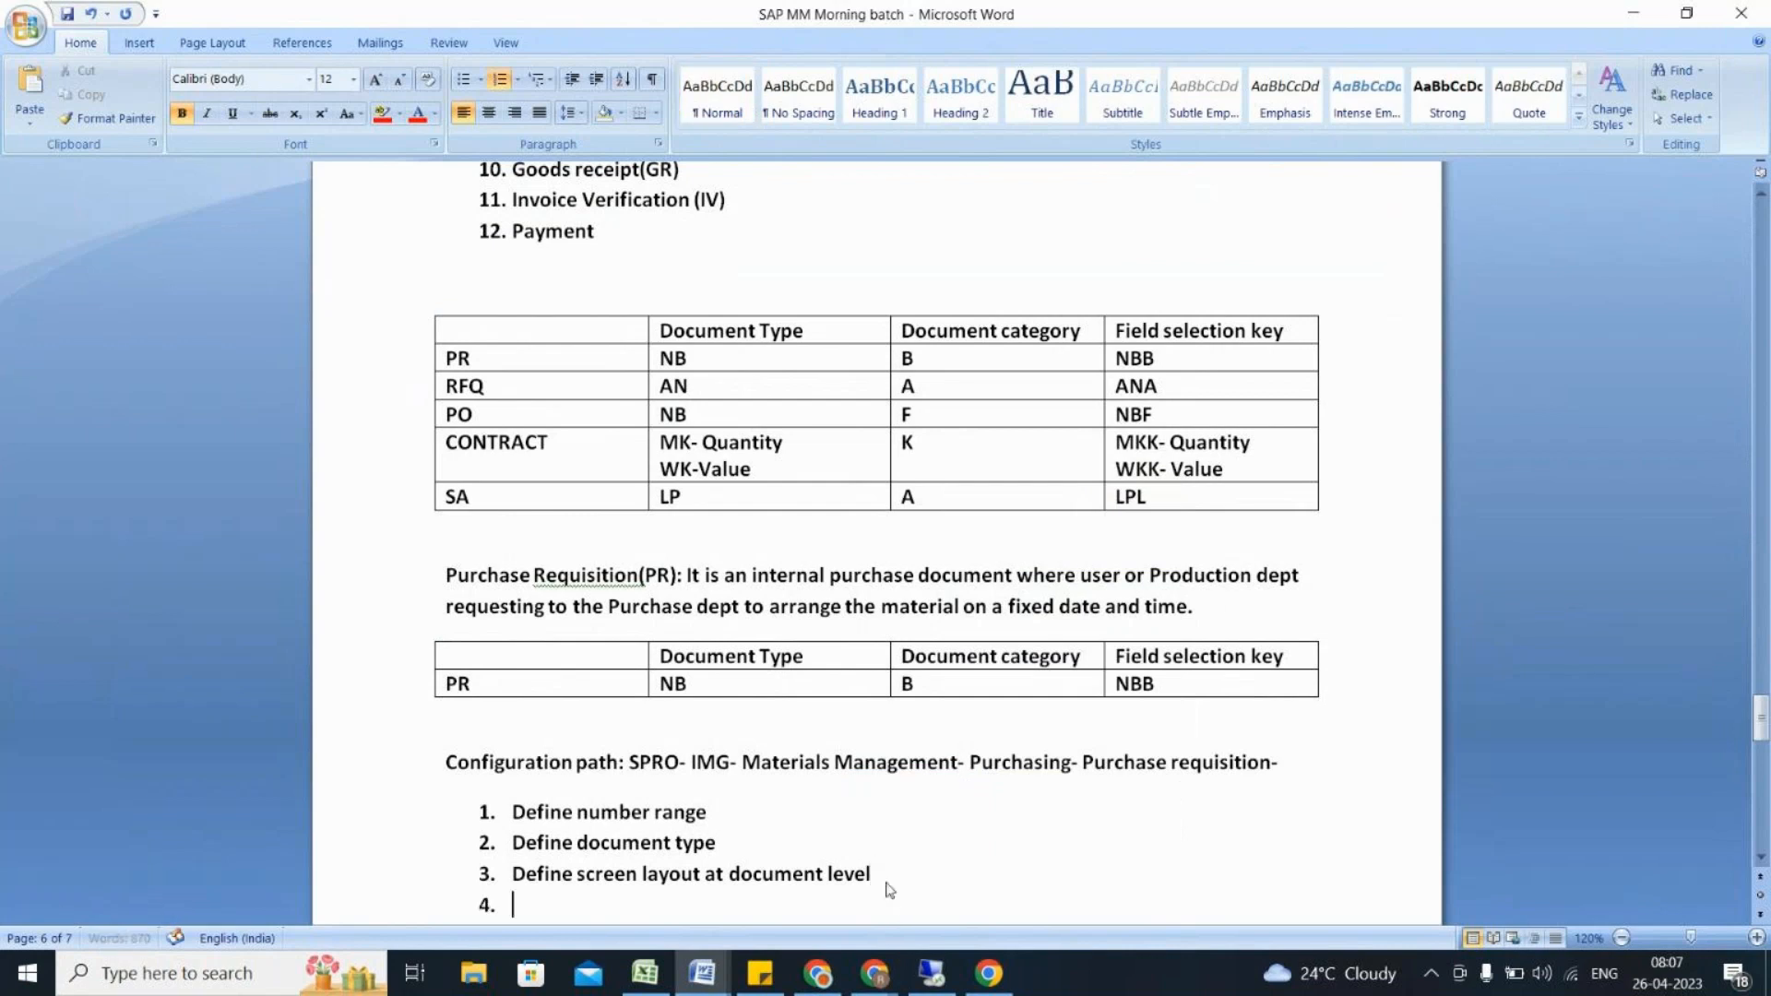
key("Return")
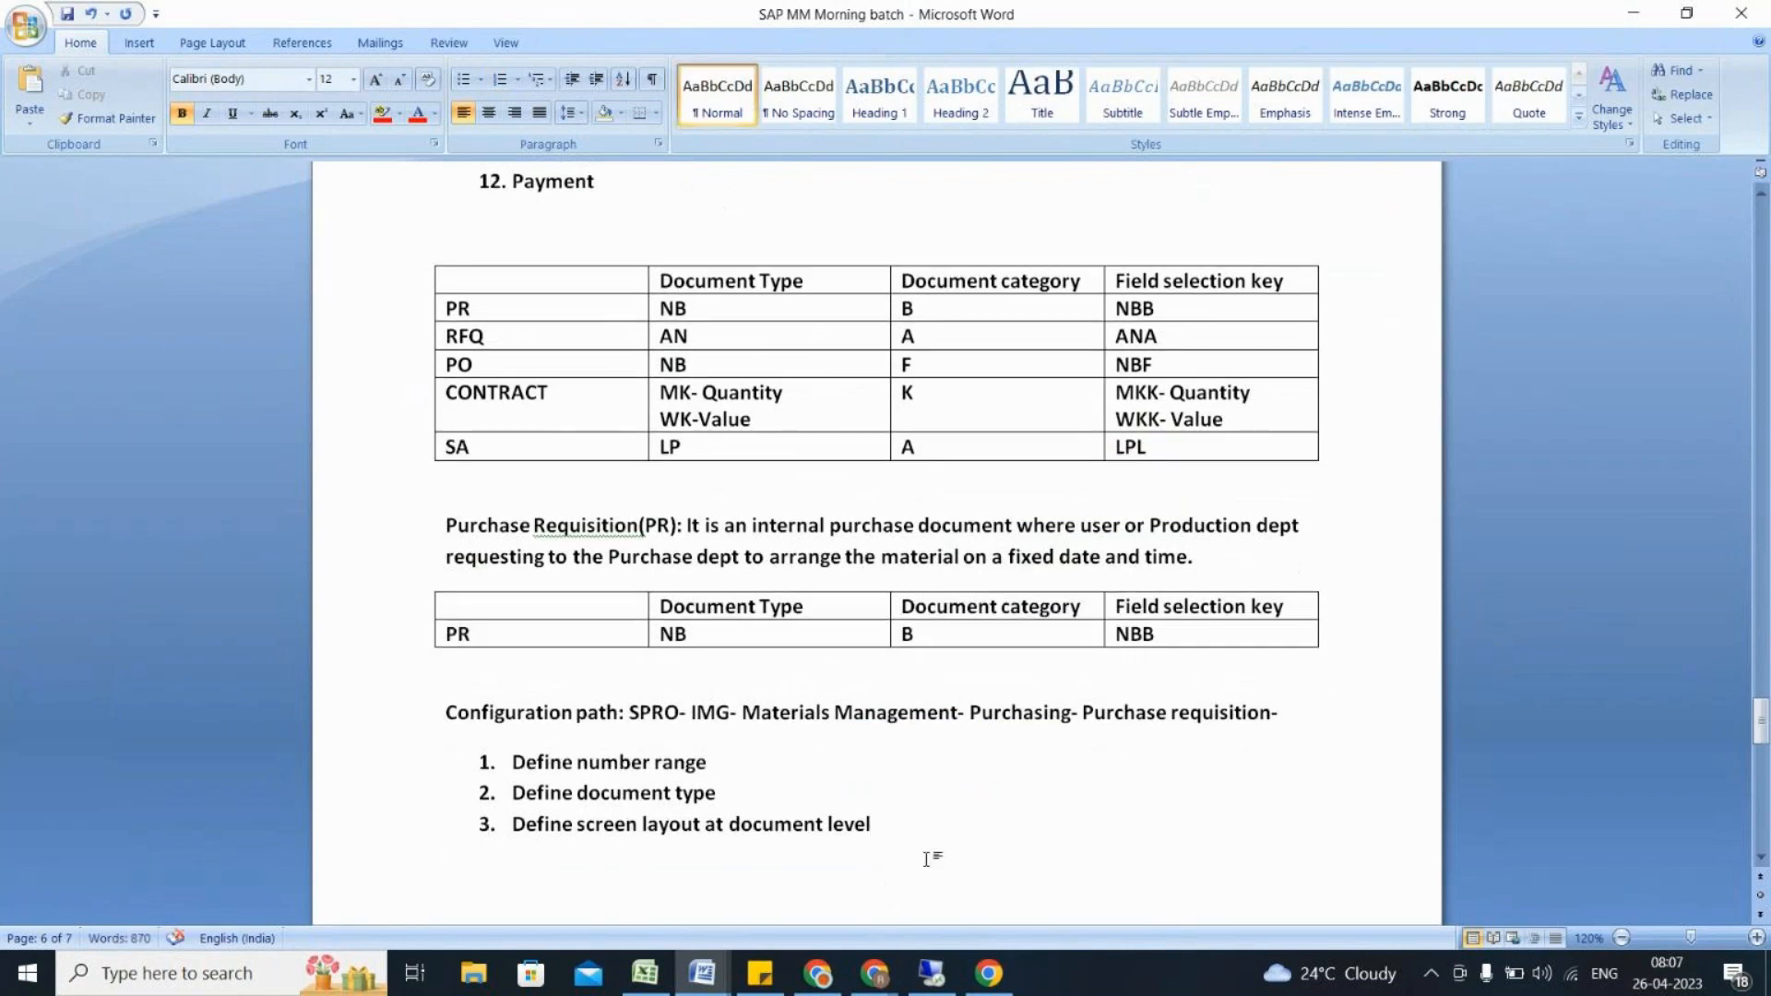
left_click(1761, 859)
left_click(1761, 859)
left_click(1761, 859)
left_click(1761, 859)
left_click(1761, 859)
left_click(1761, 859)
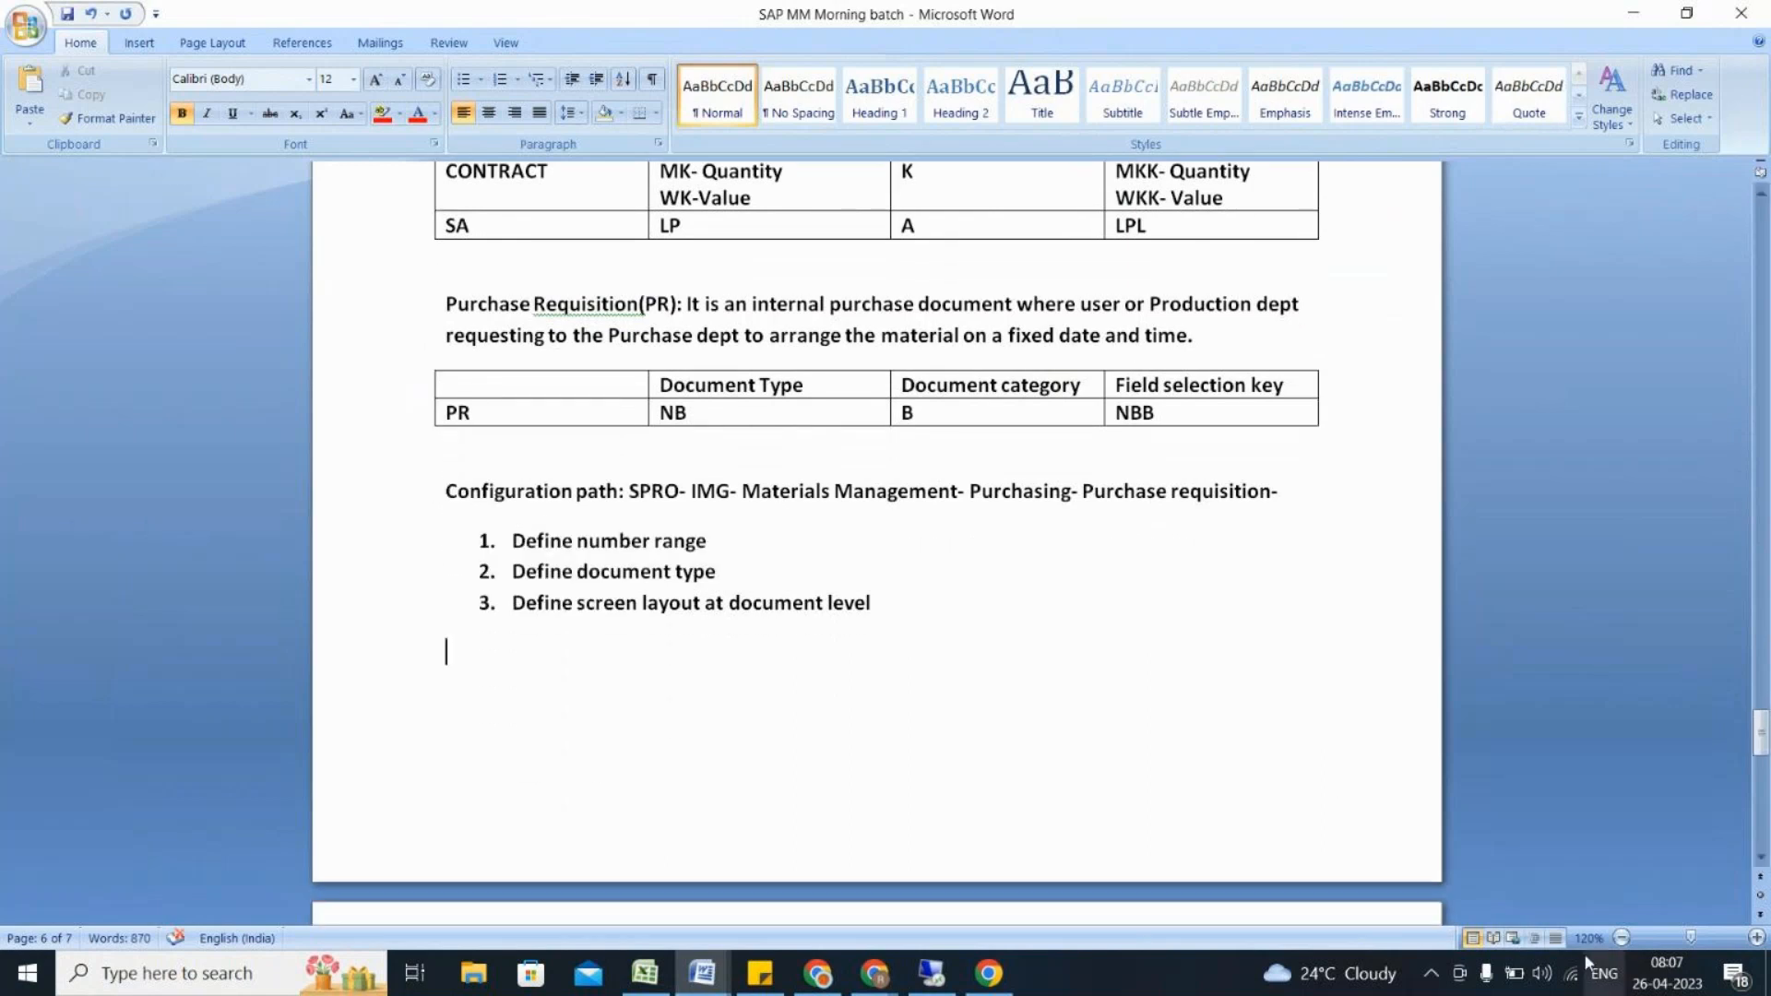
- Switch to the remote SAP session, run transaction SPRO and display the SAP Customizing Implementation Guide
left_click(933, 974)
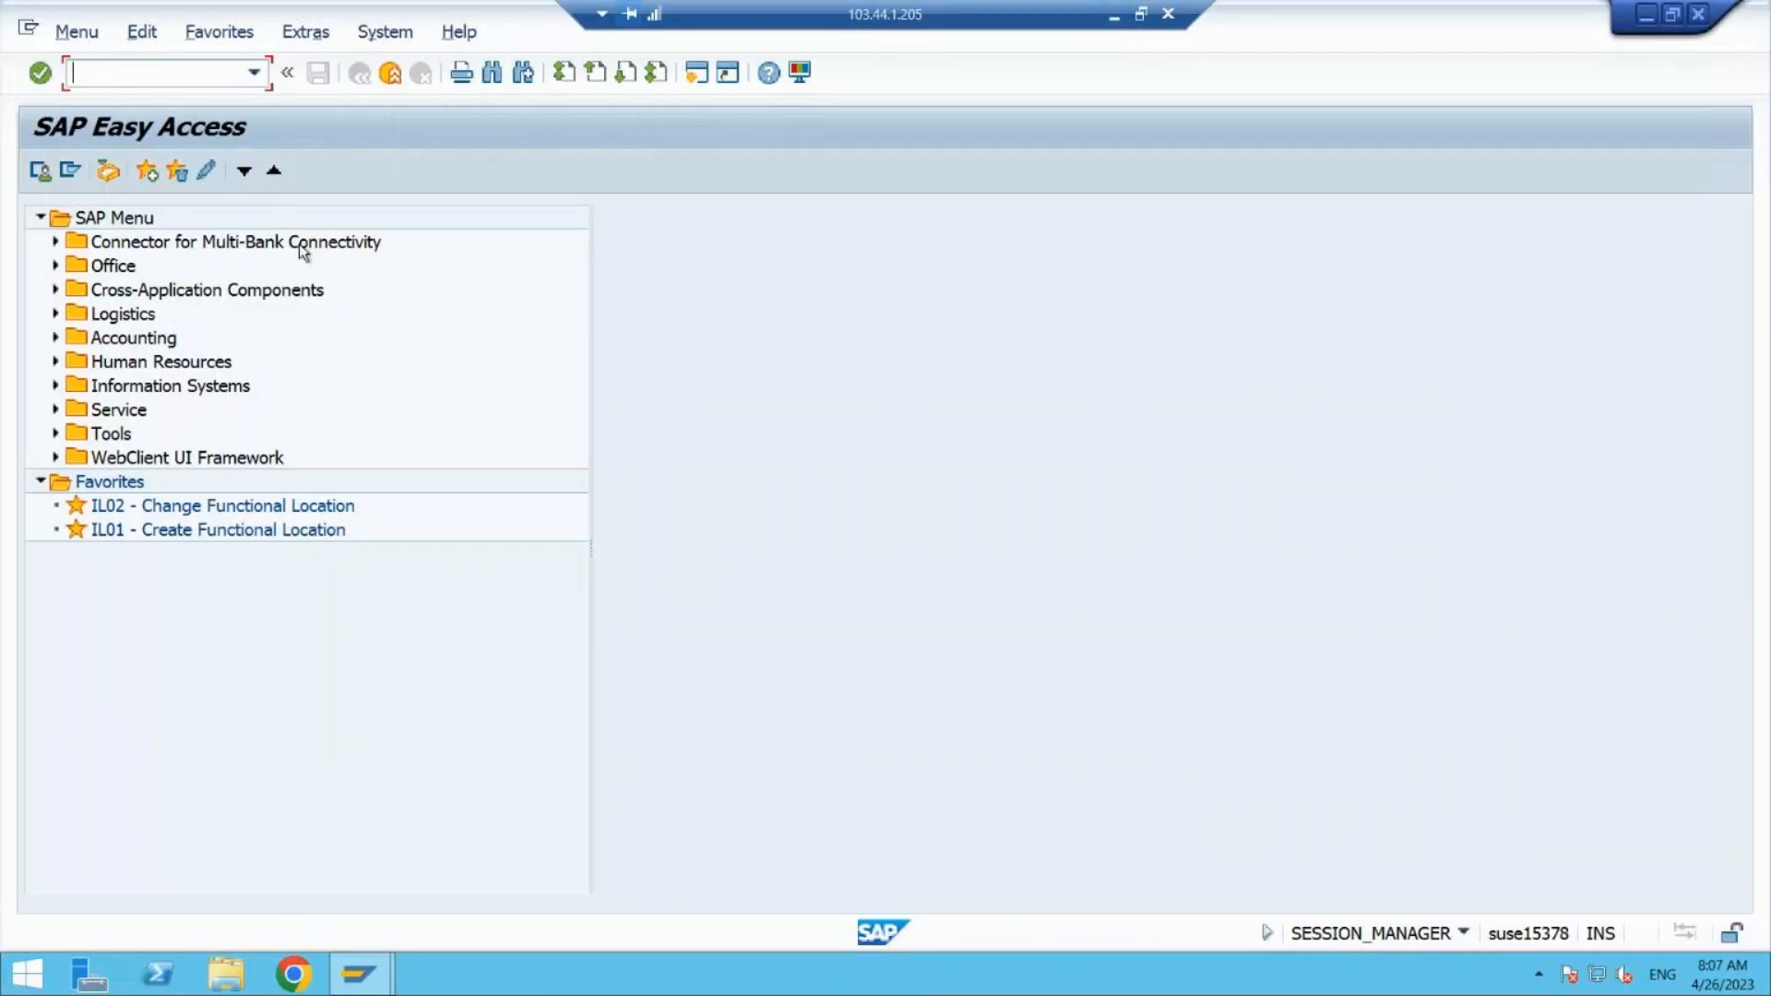
type("SPRO")
key("Return")
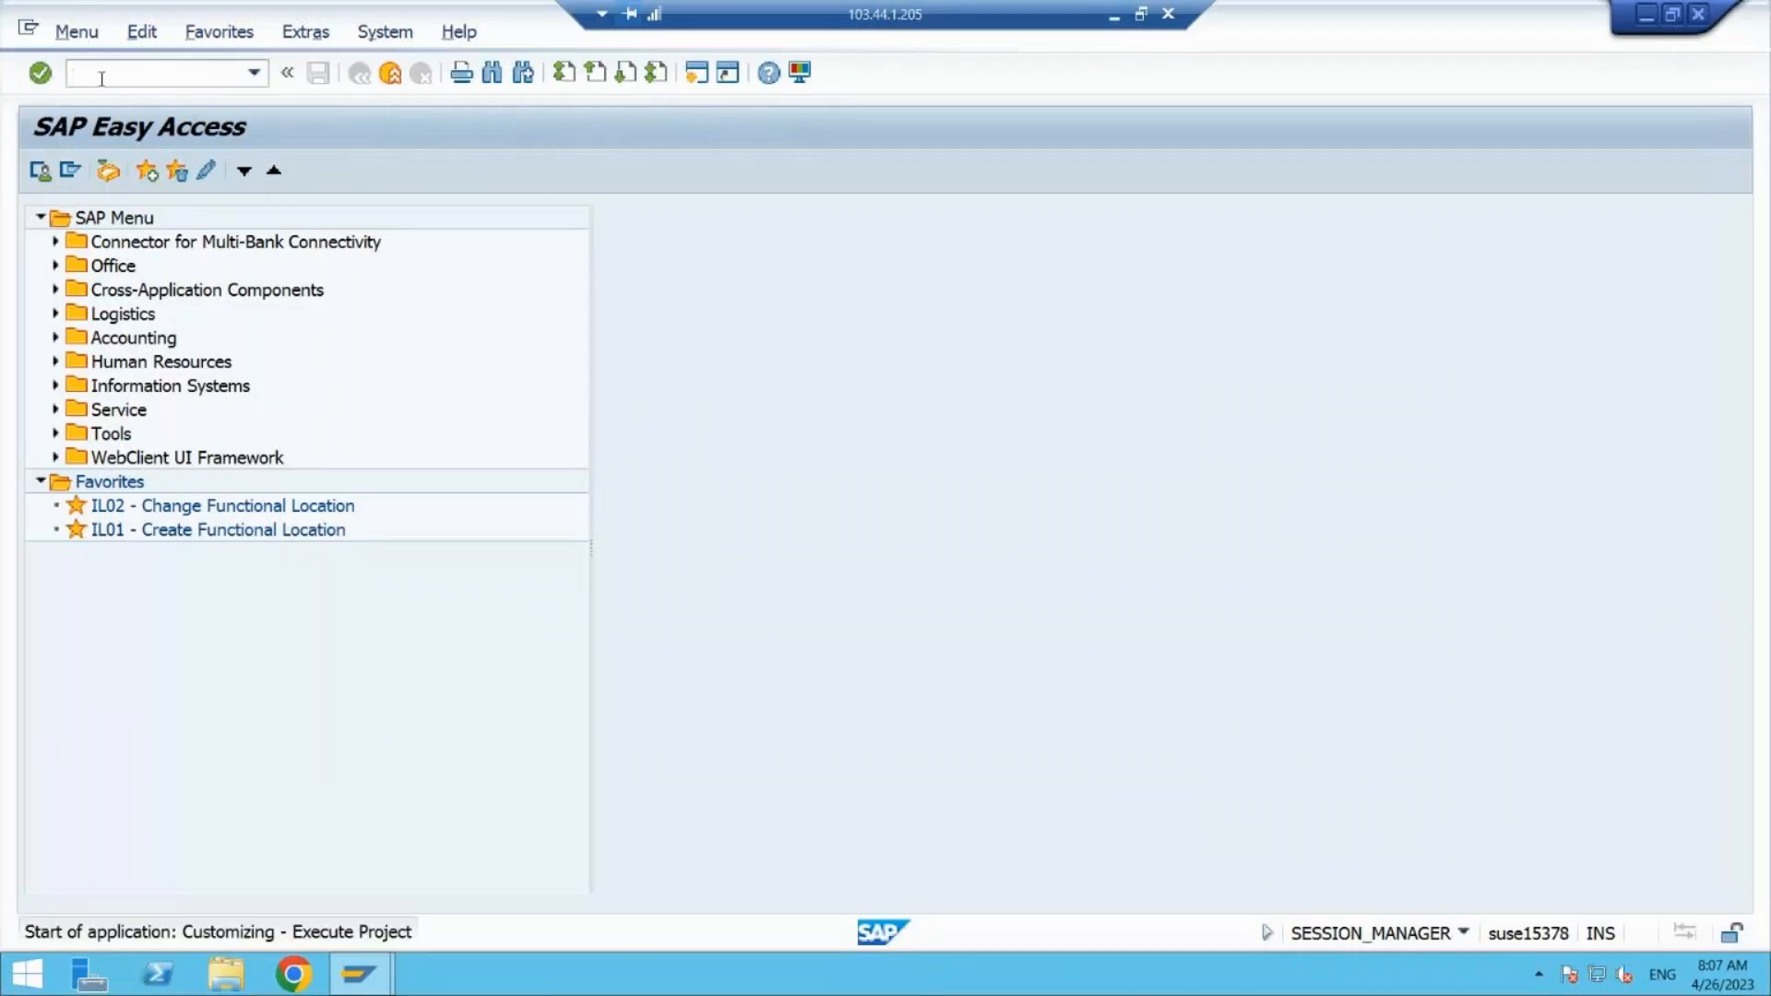
left_click(180, 181)
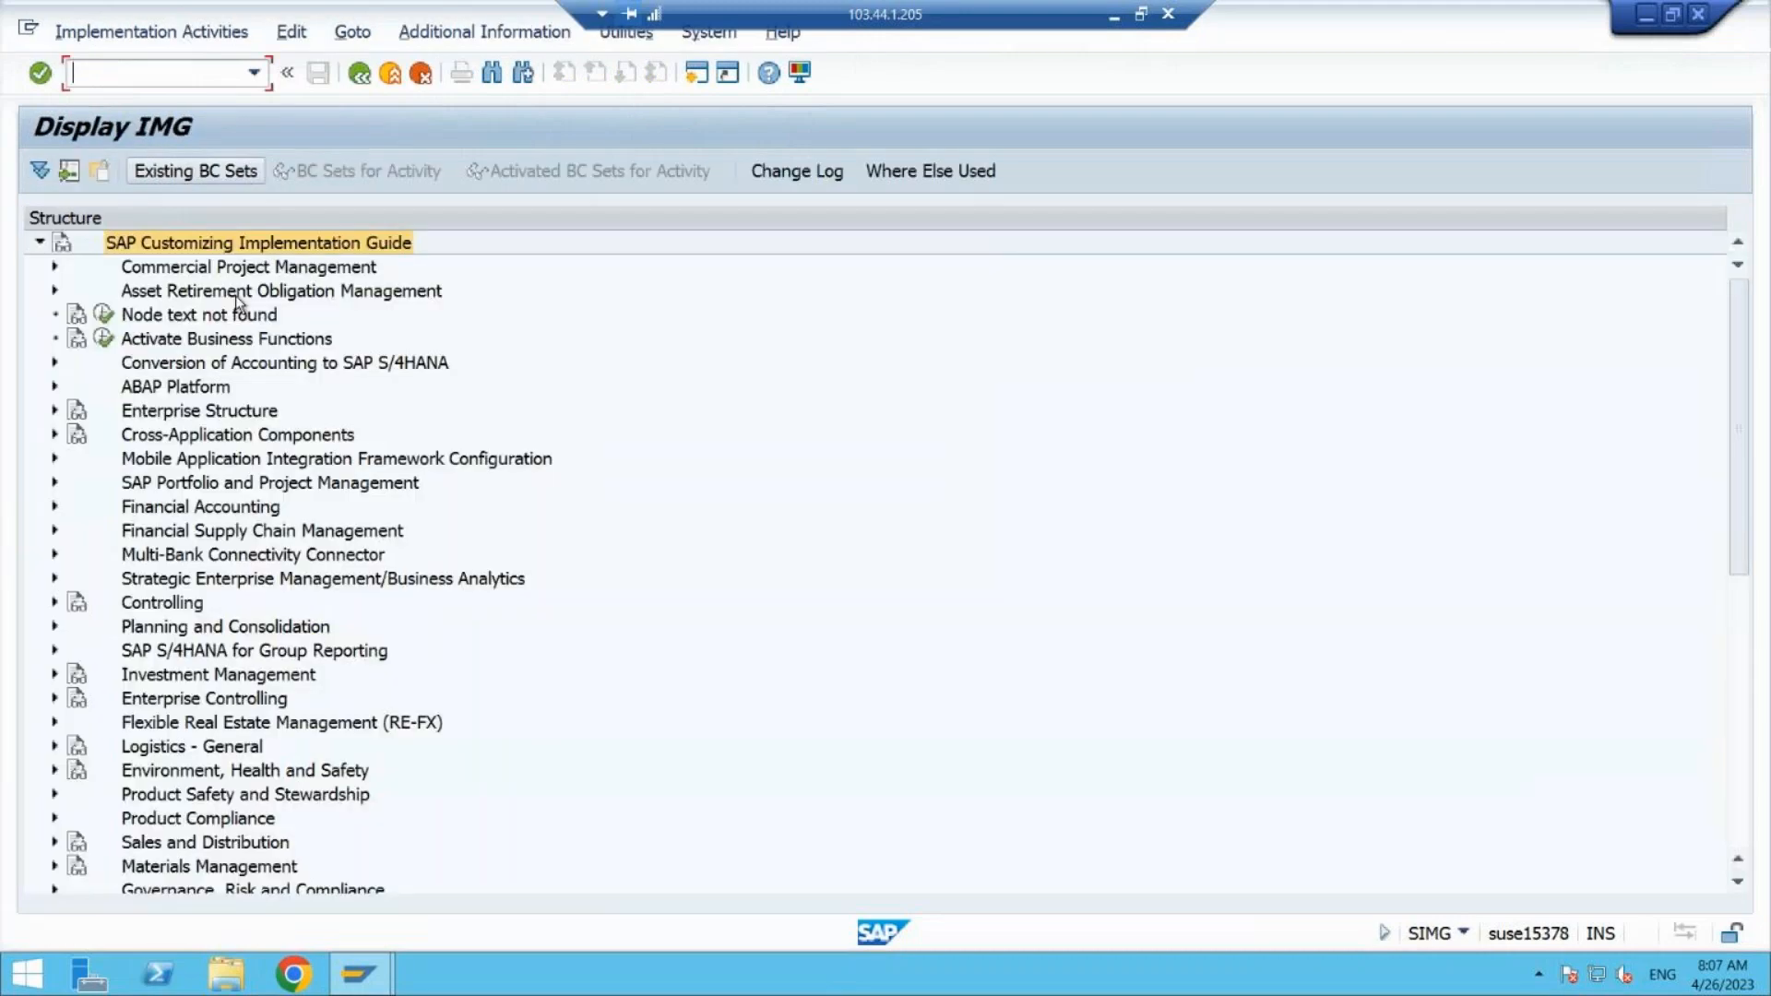
- Check the documentation of the Materials Management node in the IMG structure and expand that node
left_click_drag(1747, 521, 1747, 662)
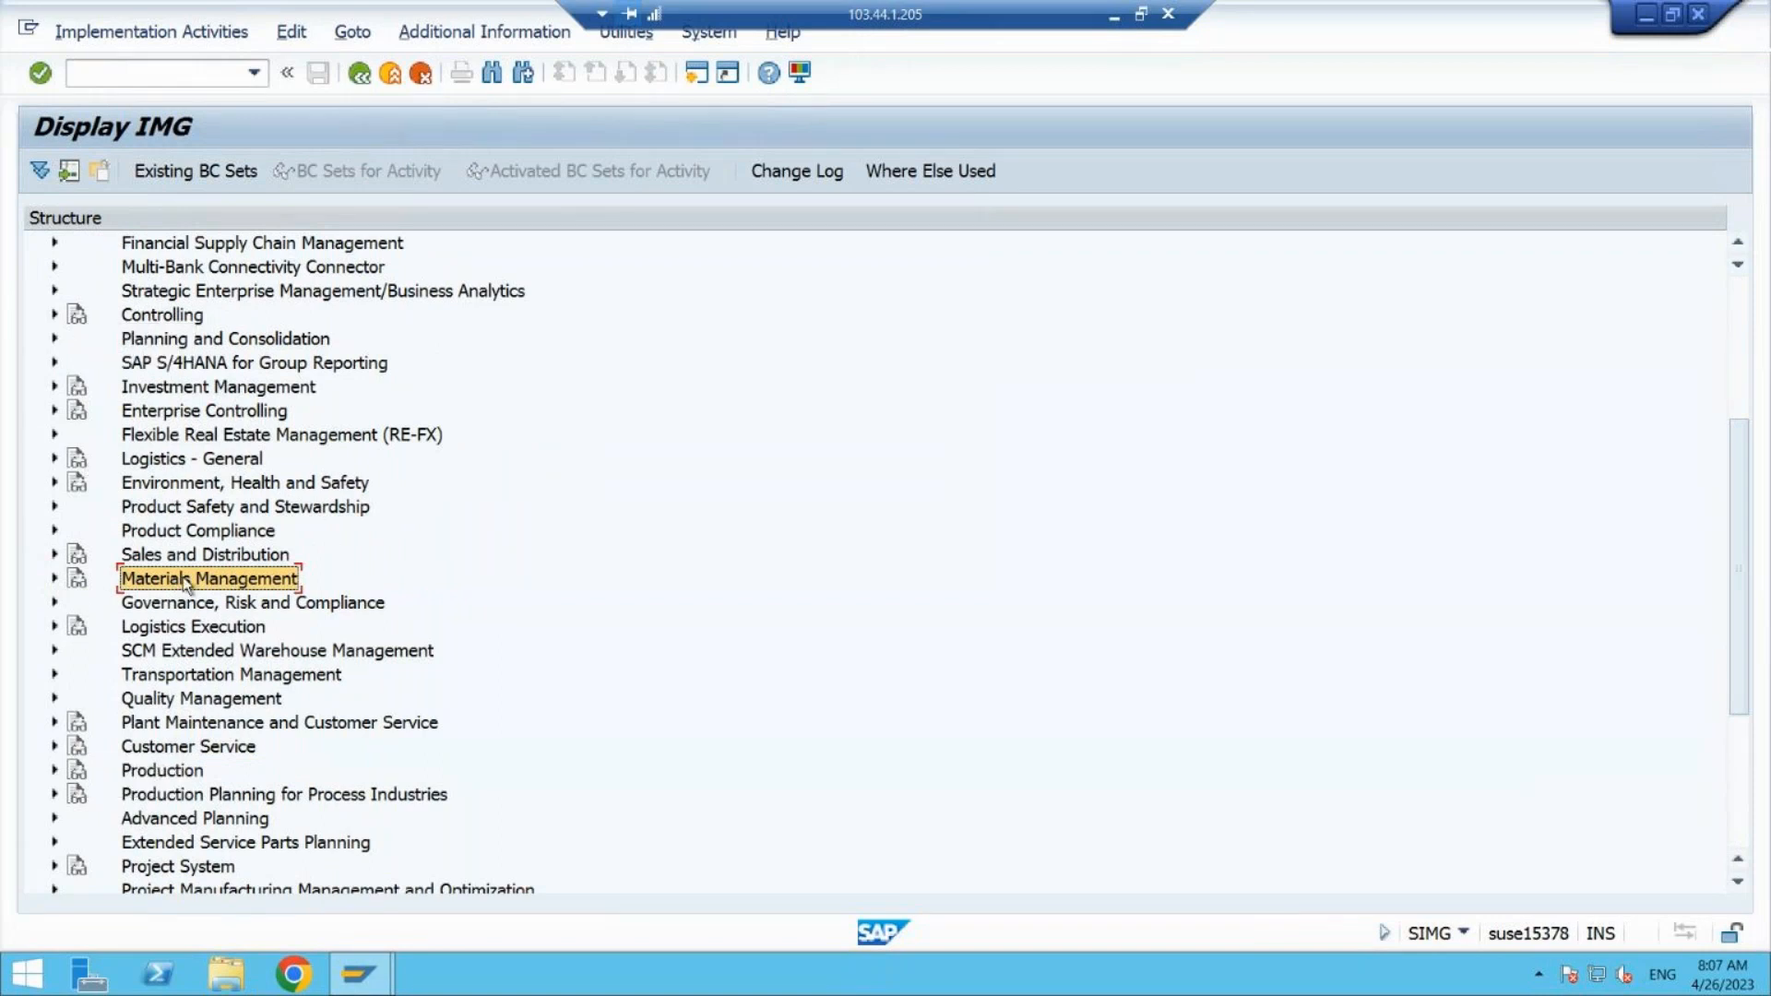
left_click(78, 581)
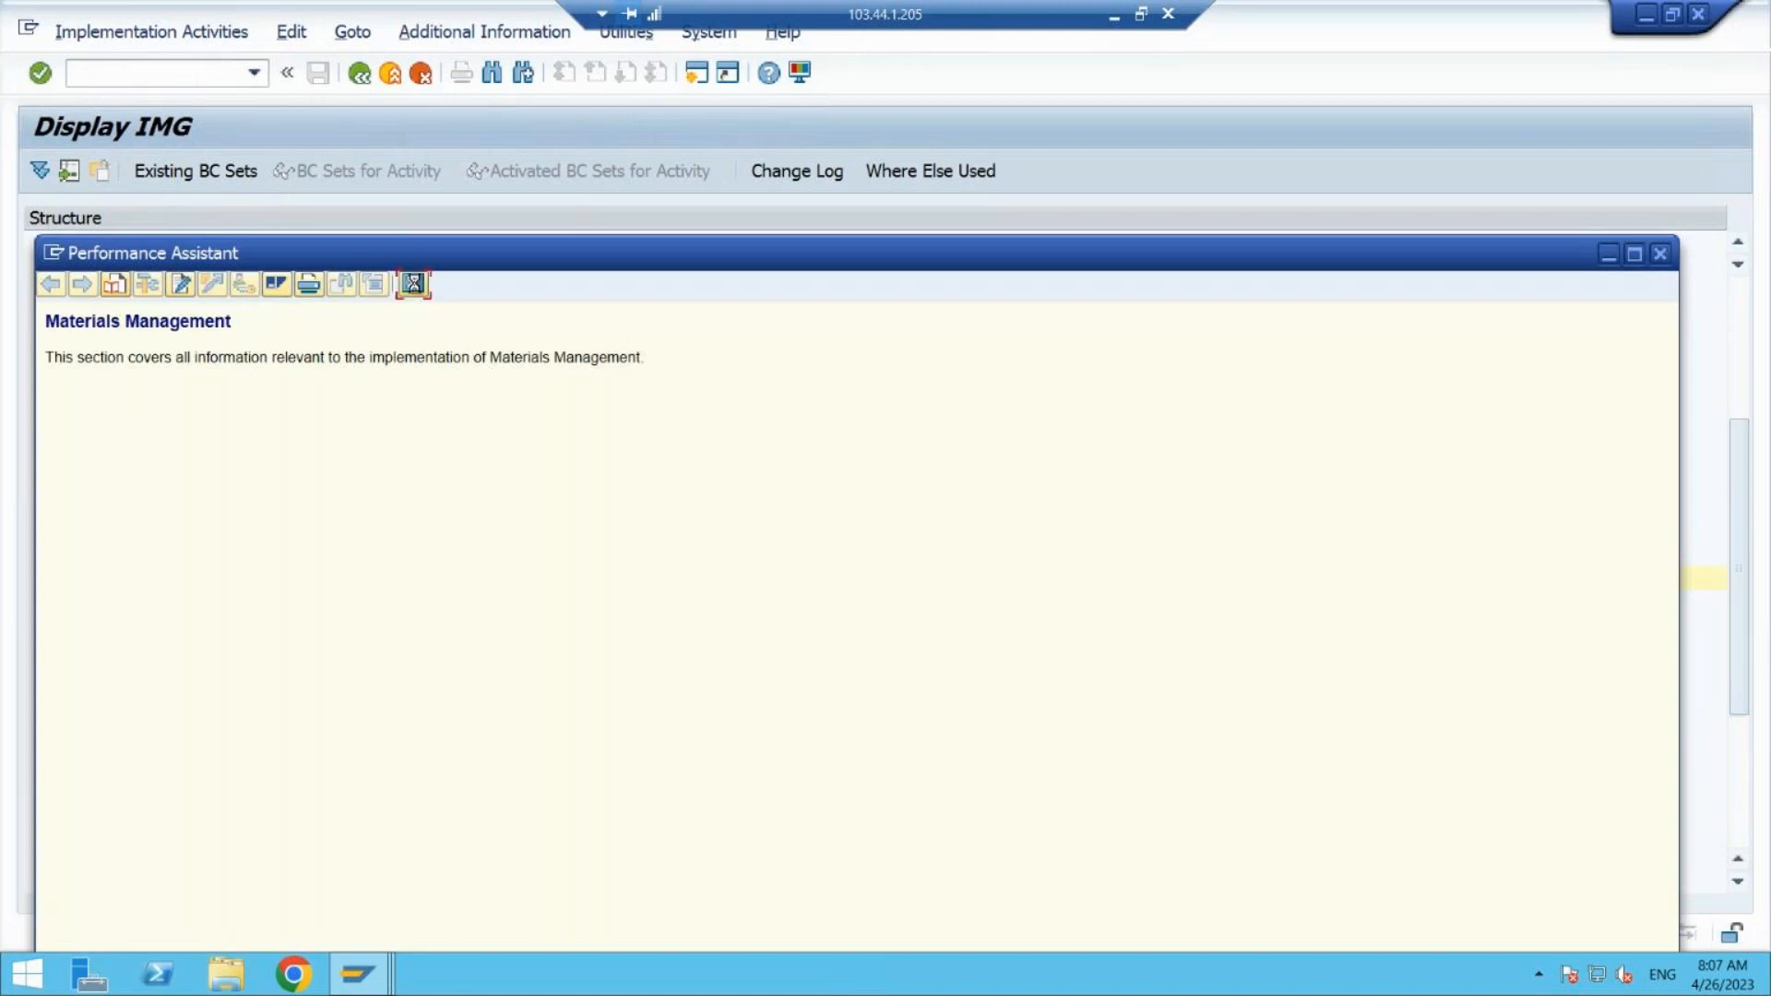
left_click(414, 284)
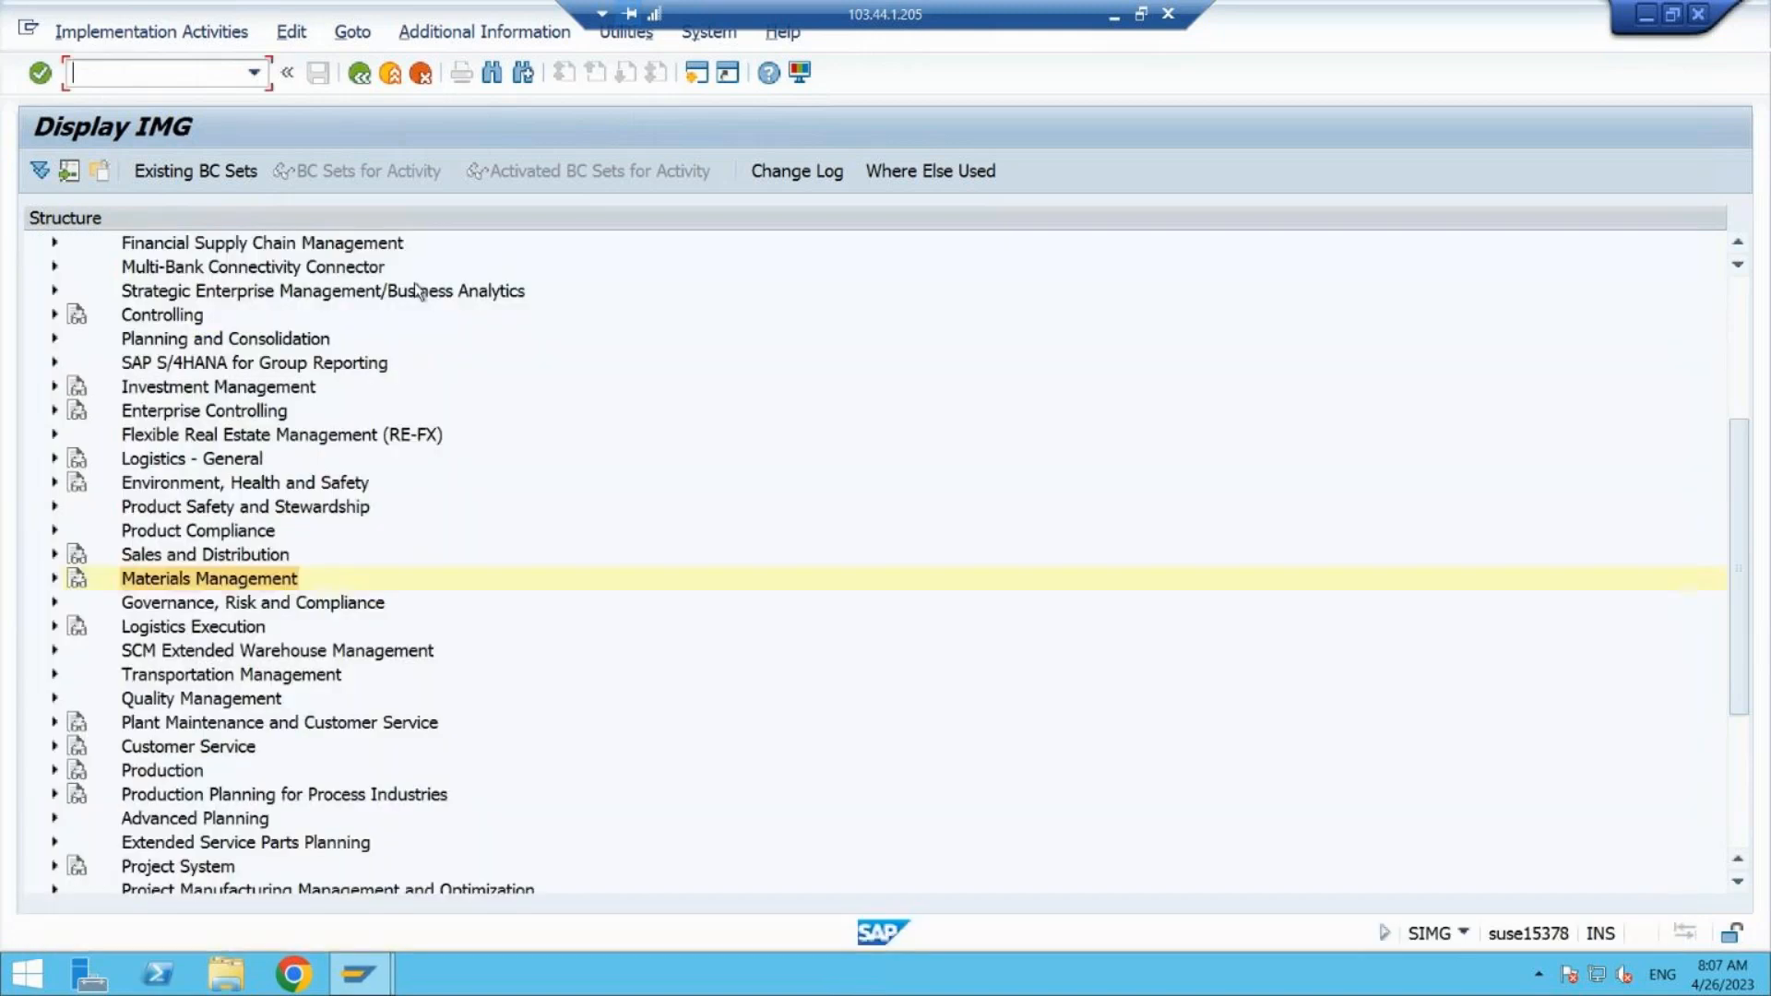
left_click(53, 580)
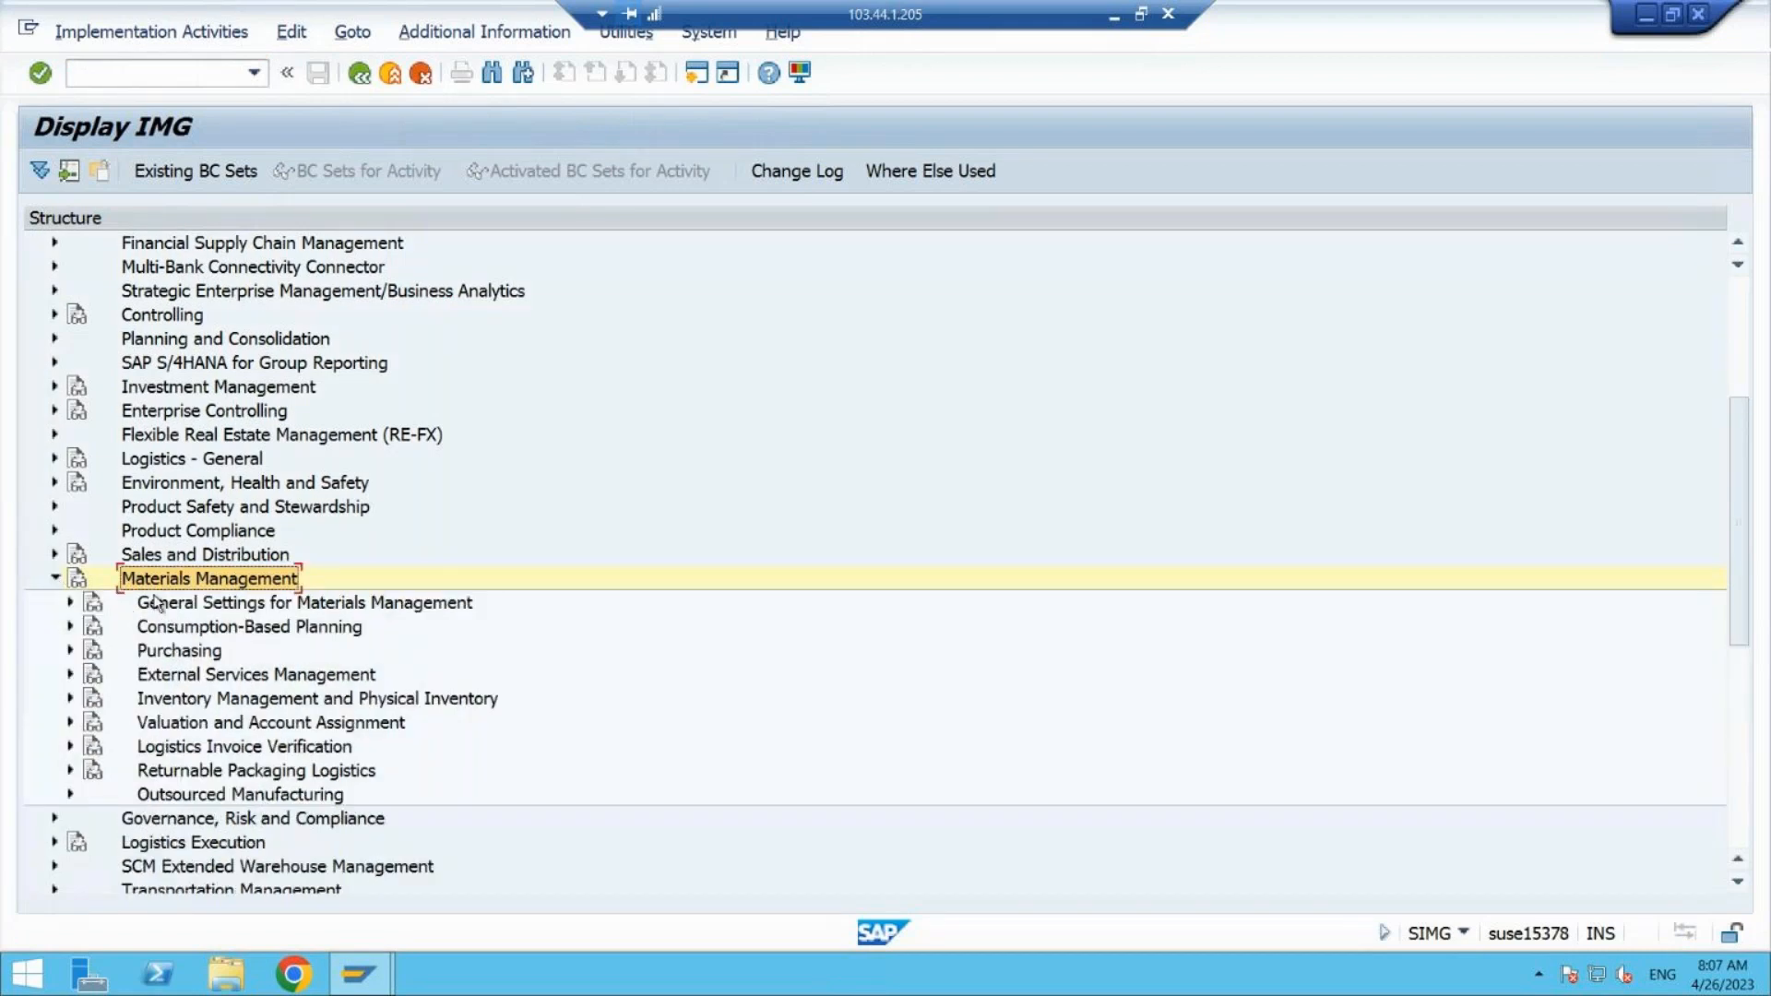
- Read the documentation for Purchasing under Materials Management and expand the Purchasing node
left_click(168, 653)
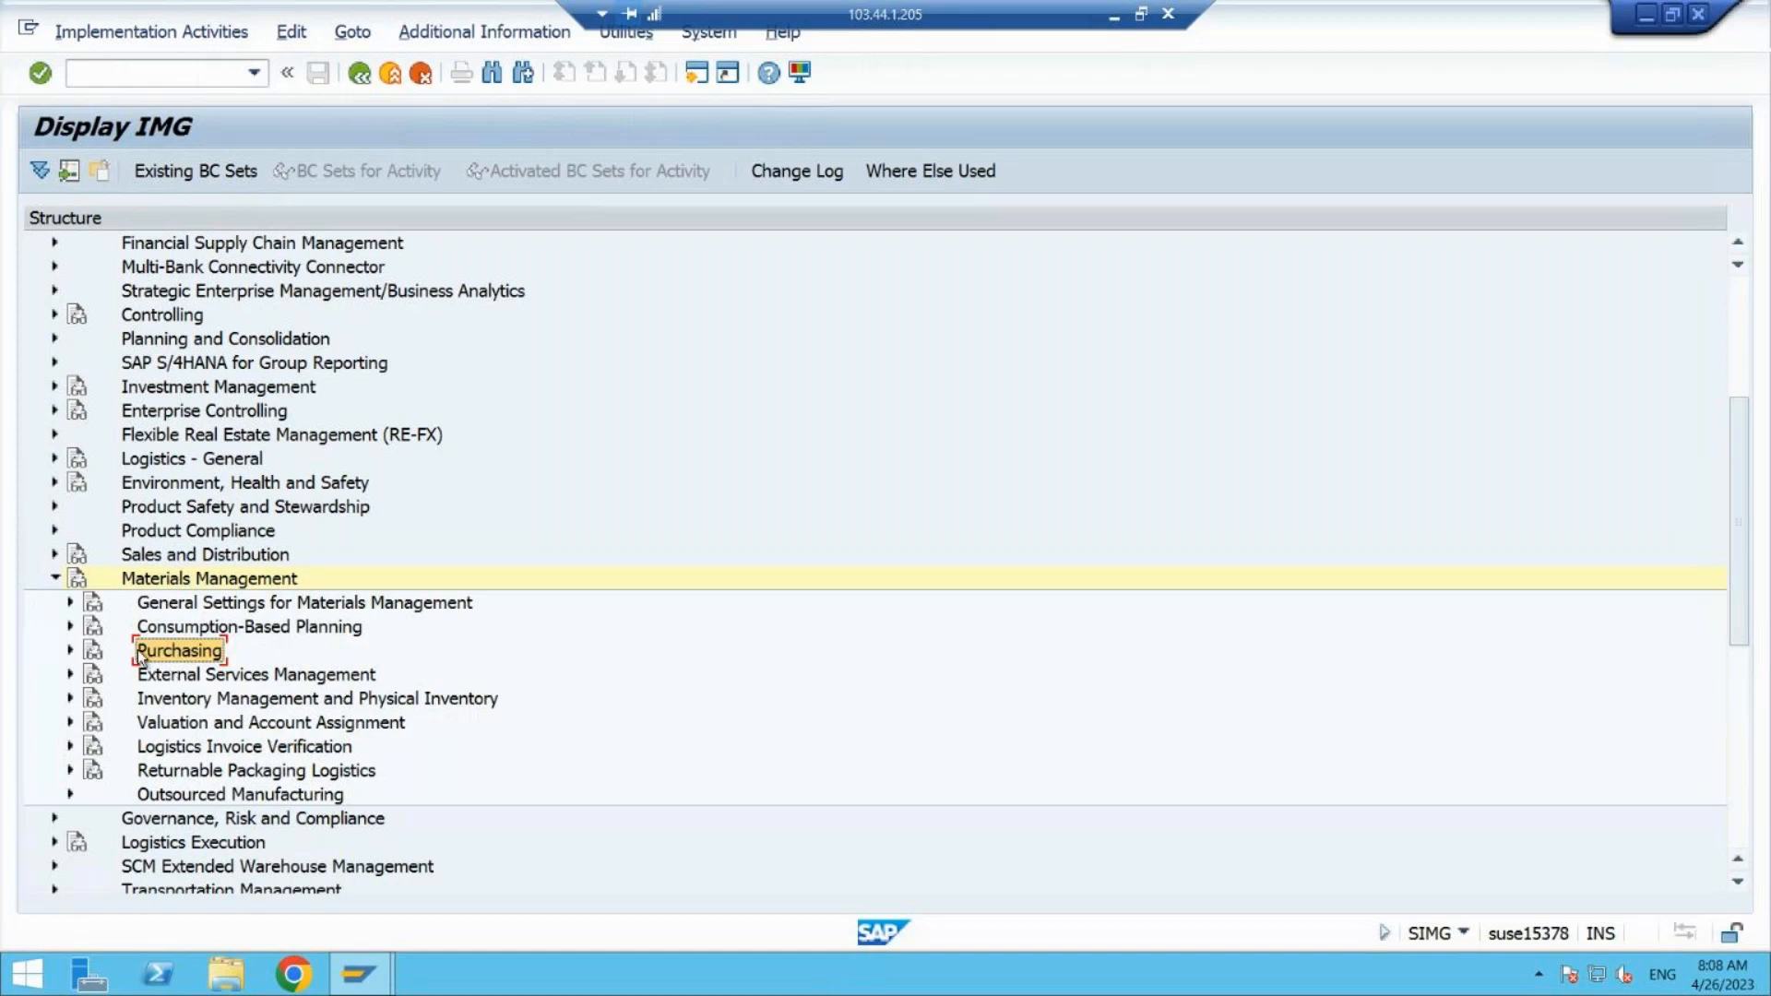
left_click(95, 657)
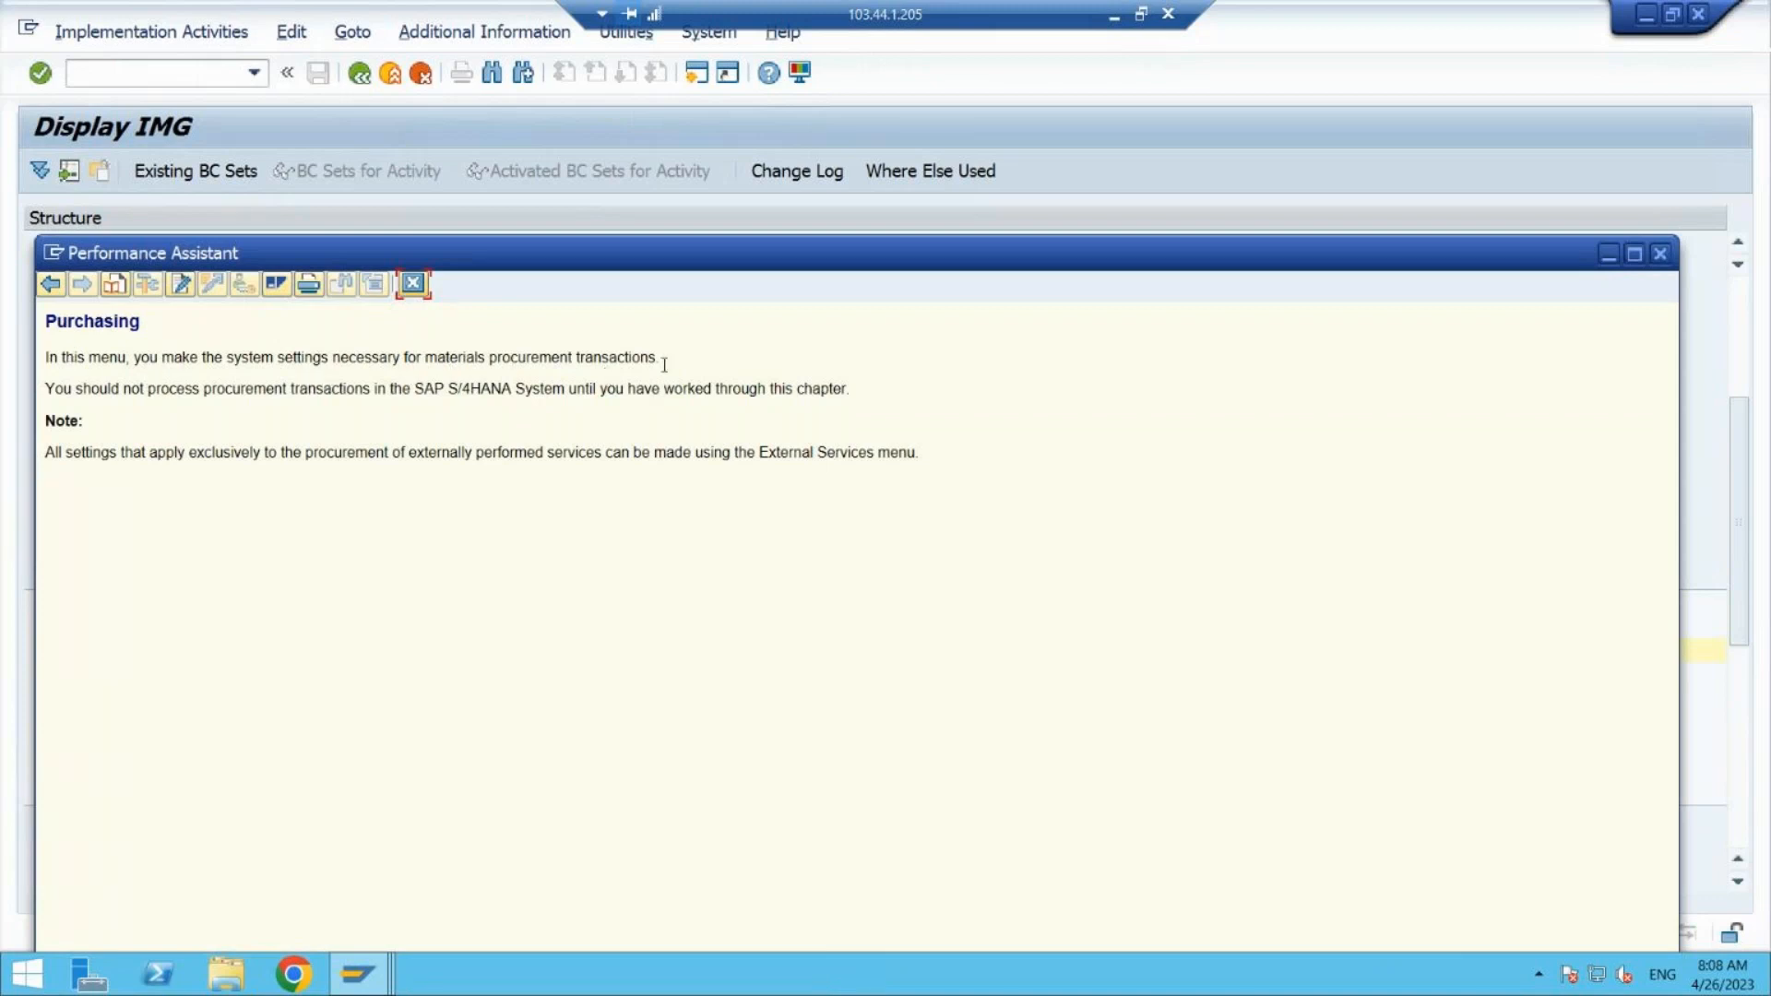
left_click_drag(660, 359, 16, 343)
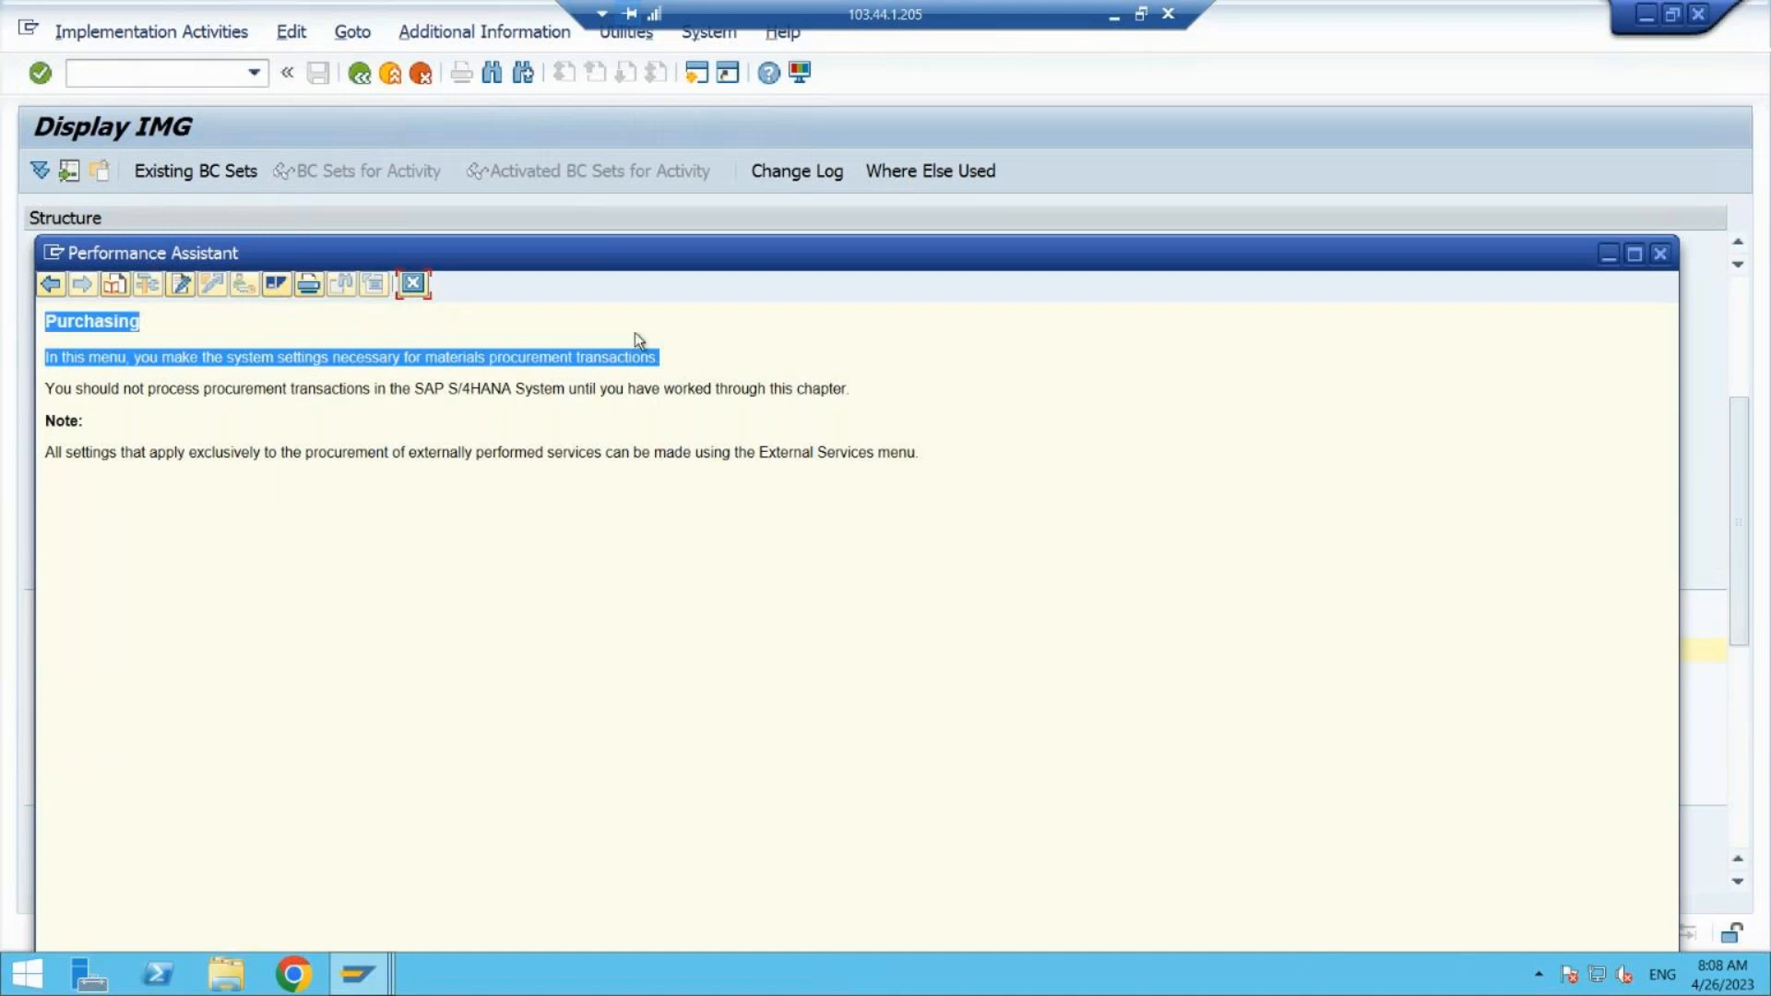
left_click(415, 286)
left_click(418, 290)
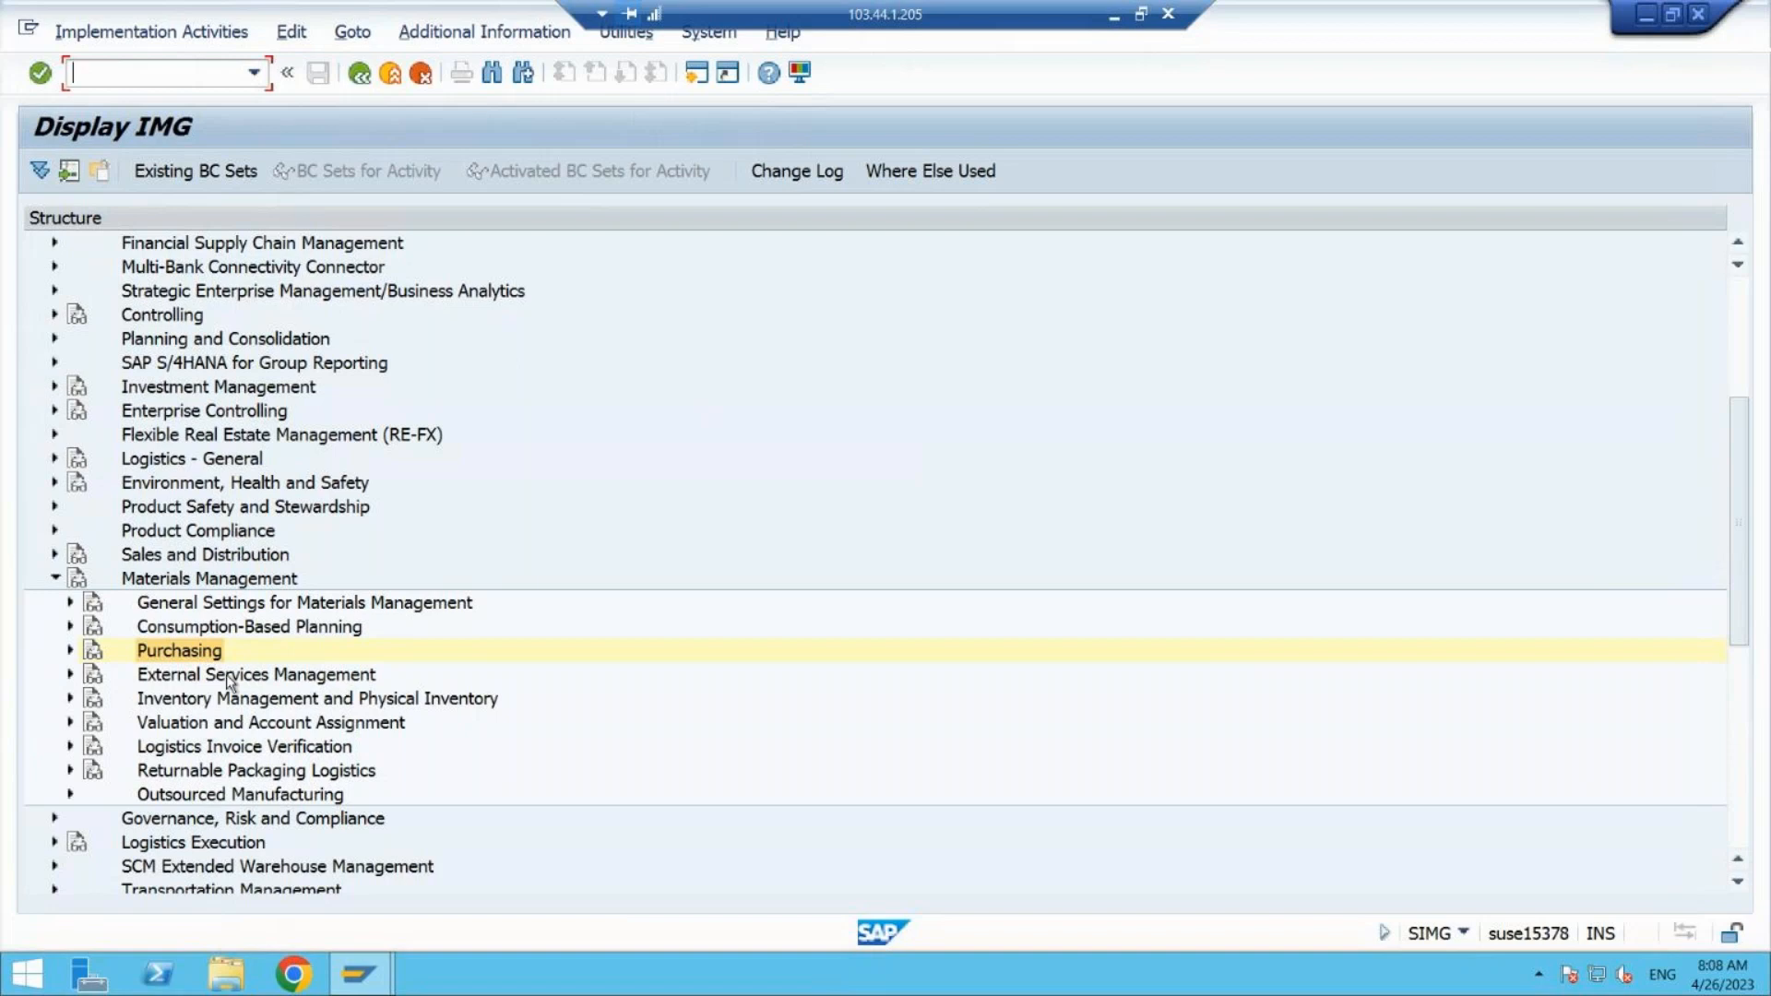
left_click(179, 657)
left_click(70, 651)
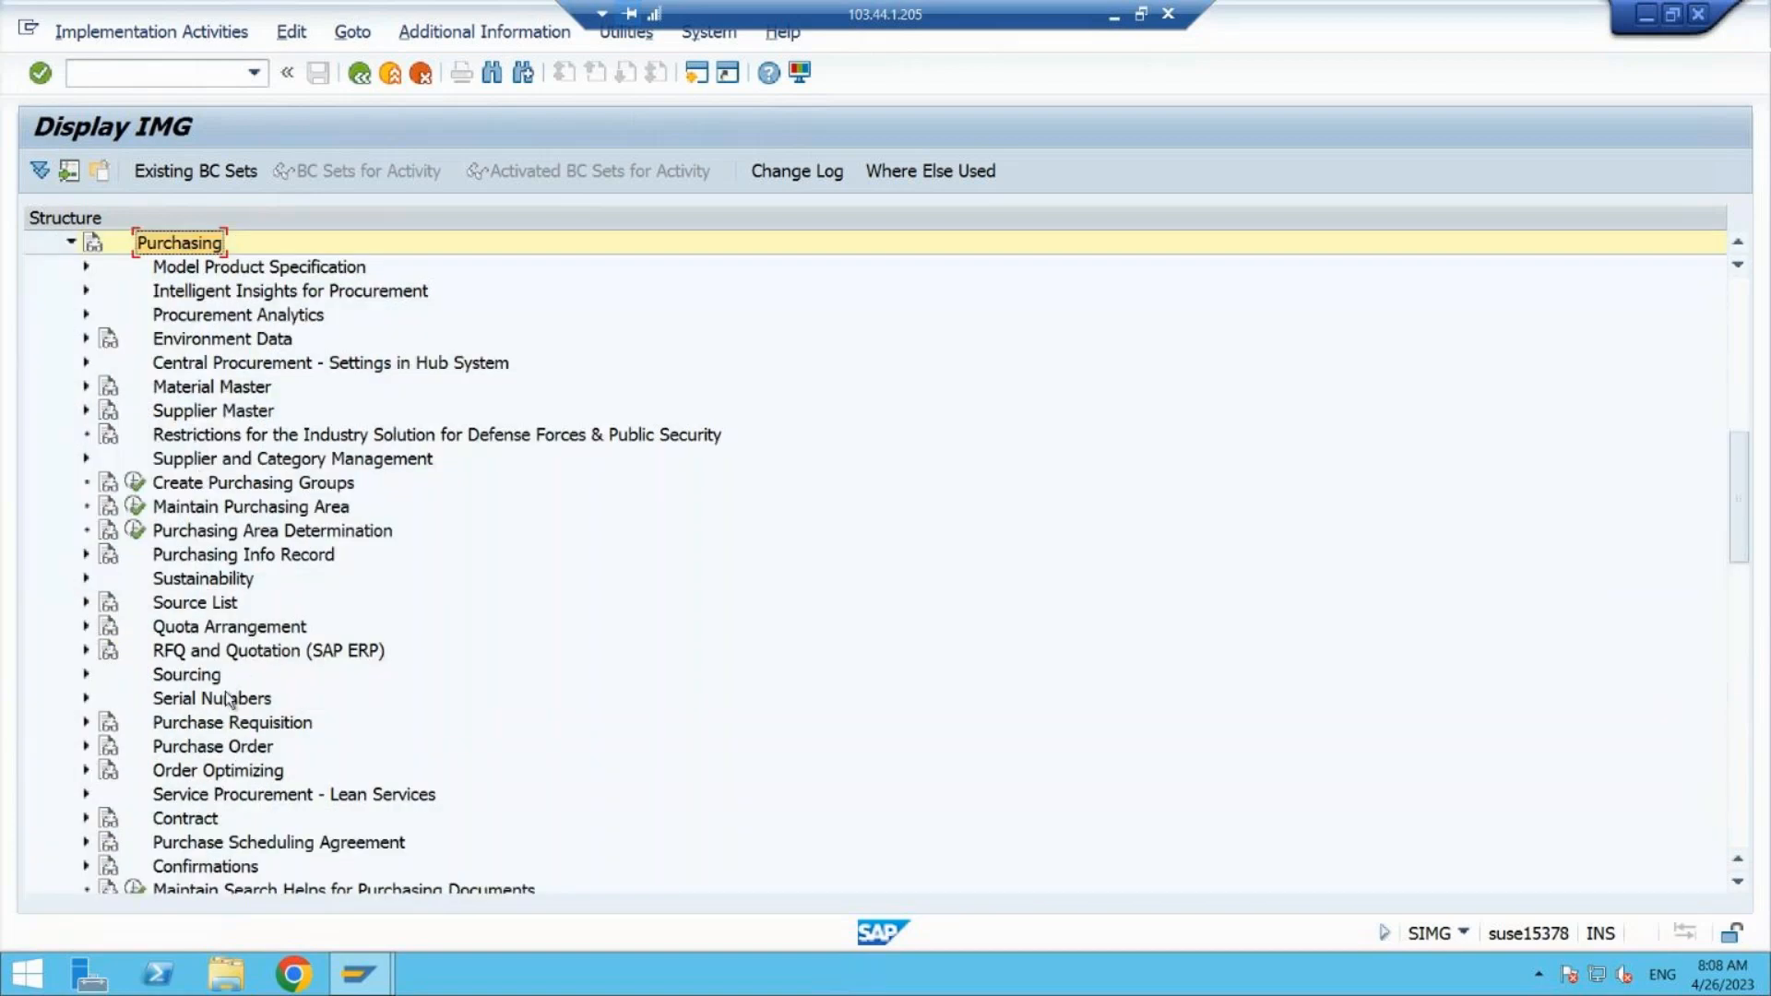
- Check the documentation for Purchase Requisition under Purchasing and expand the Purchase Requisition node
left_click(238, 724)
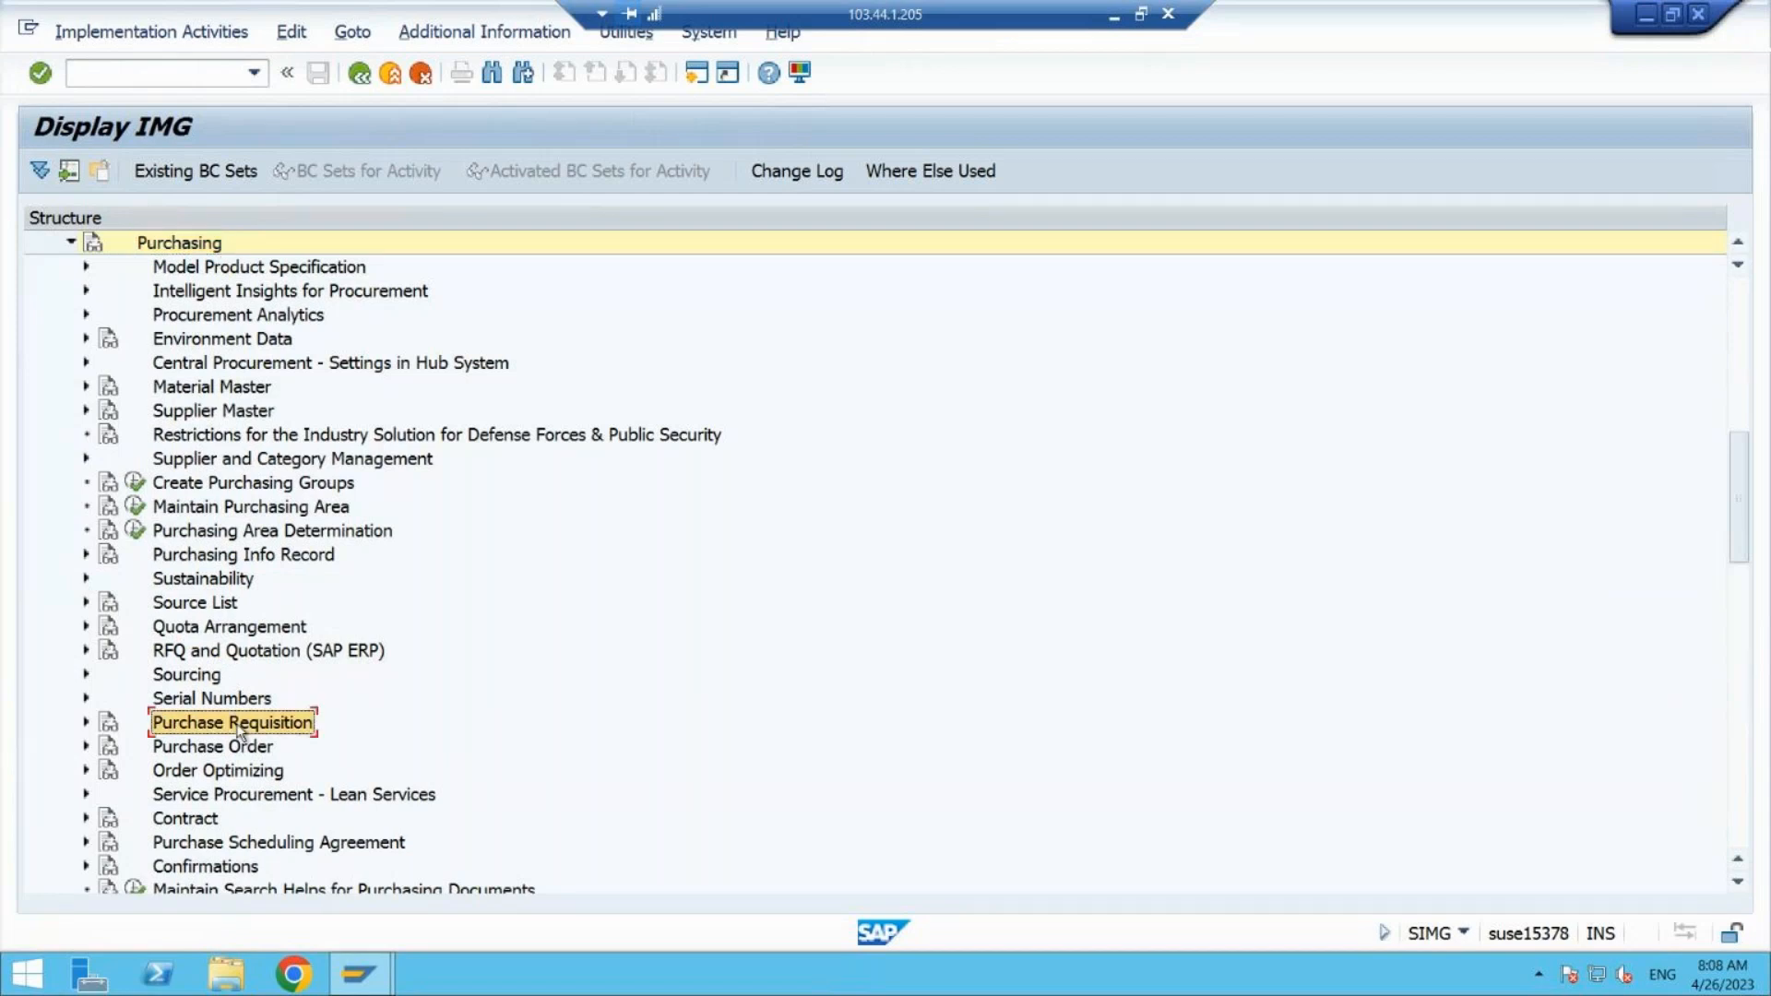
left_click(110, 726)
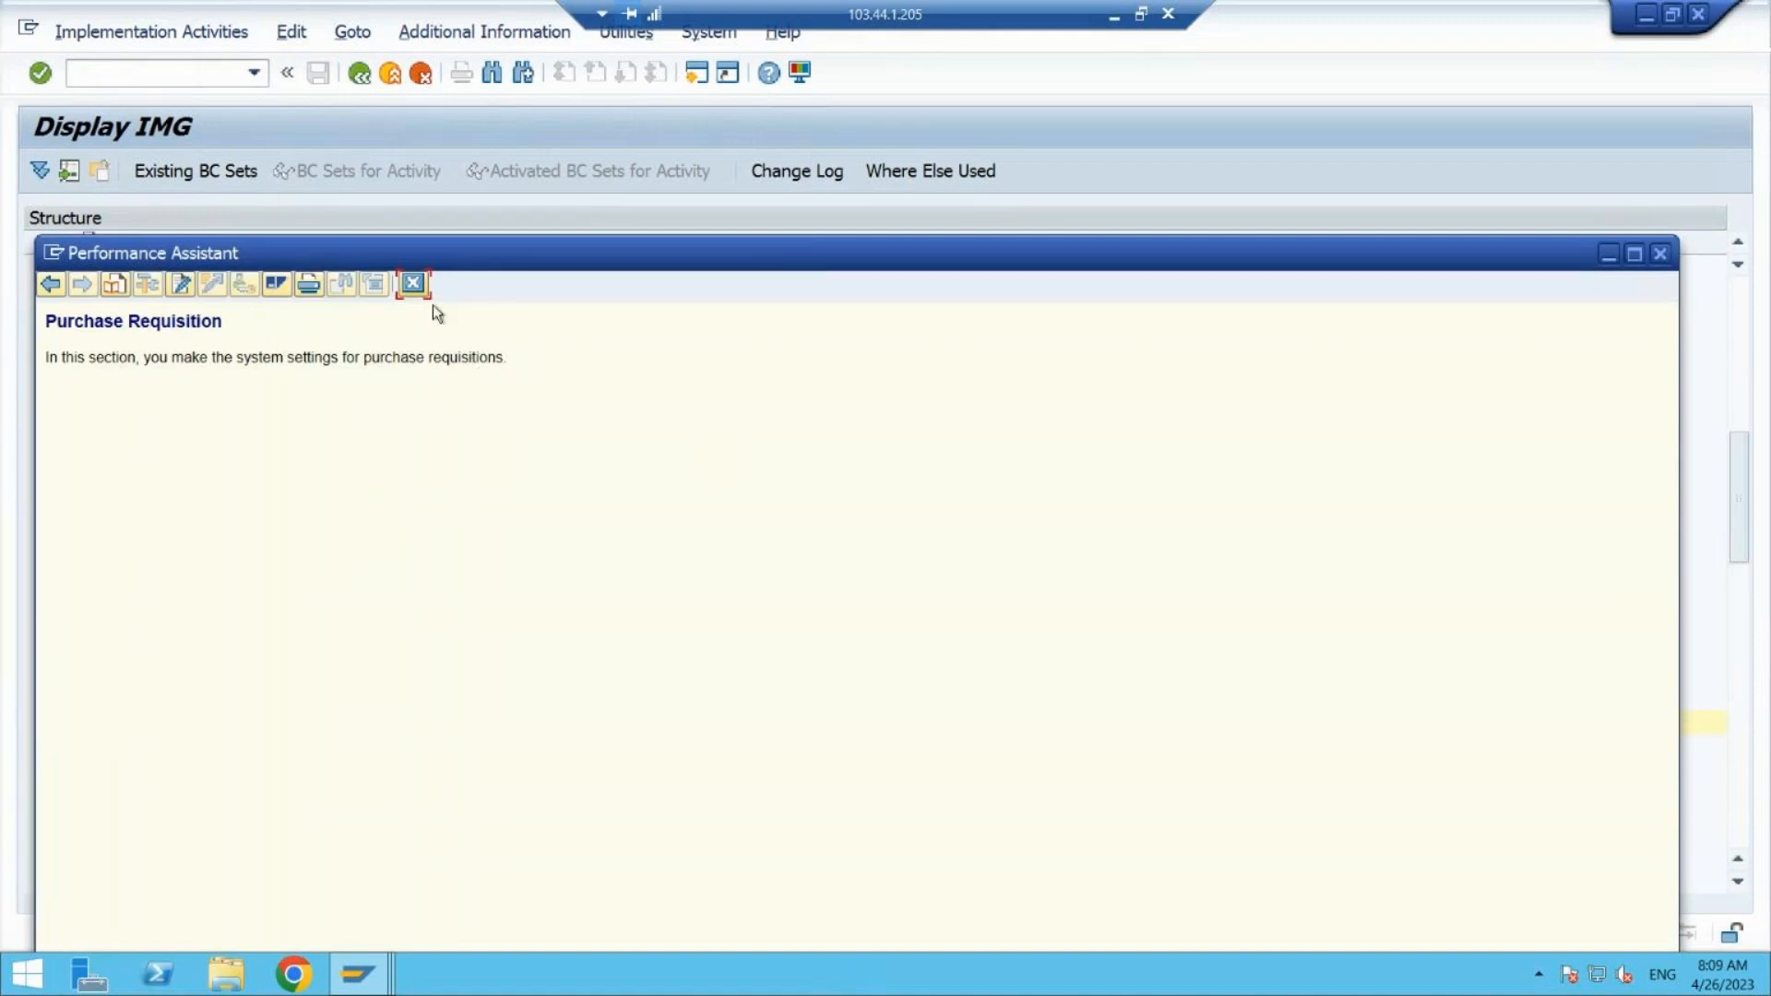
left_click(413, 285)
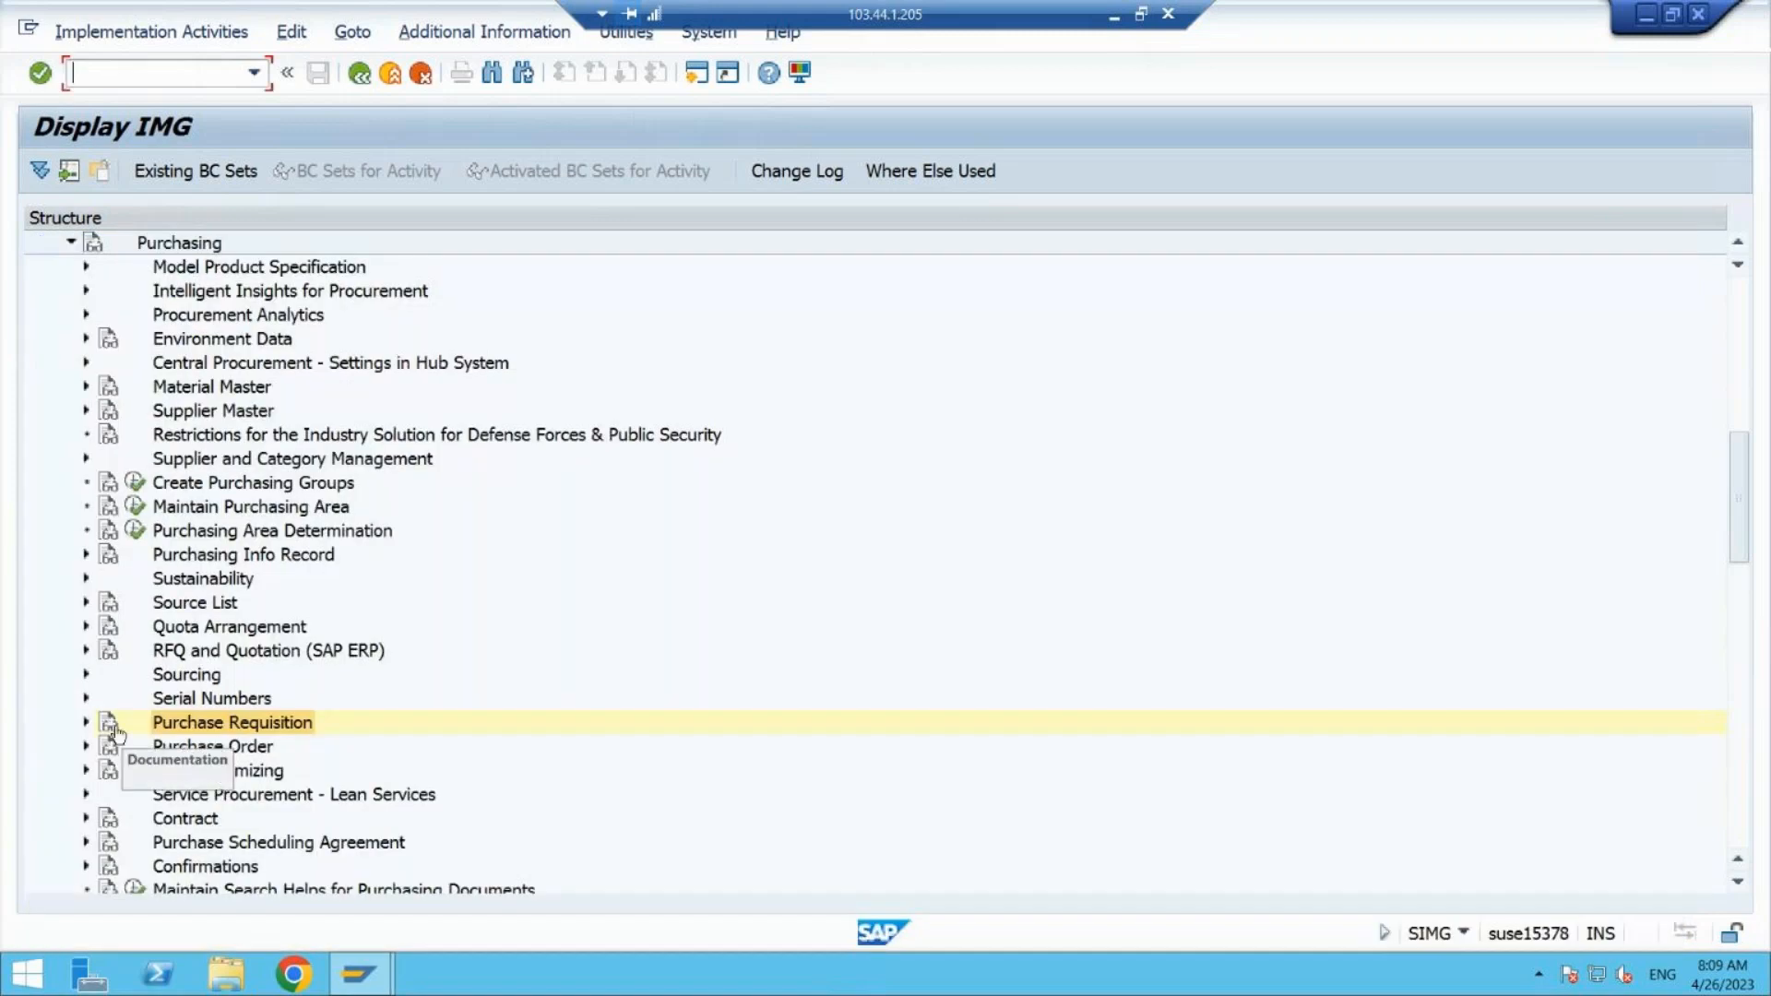
left_click(86, 724)
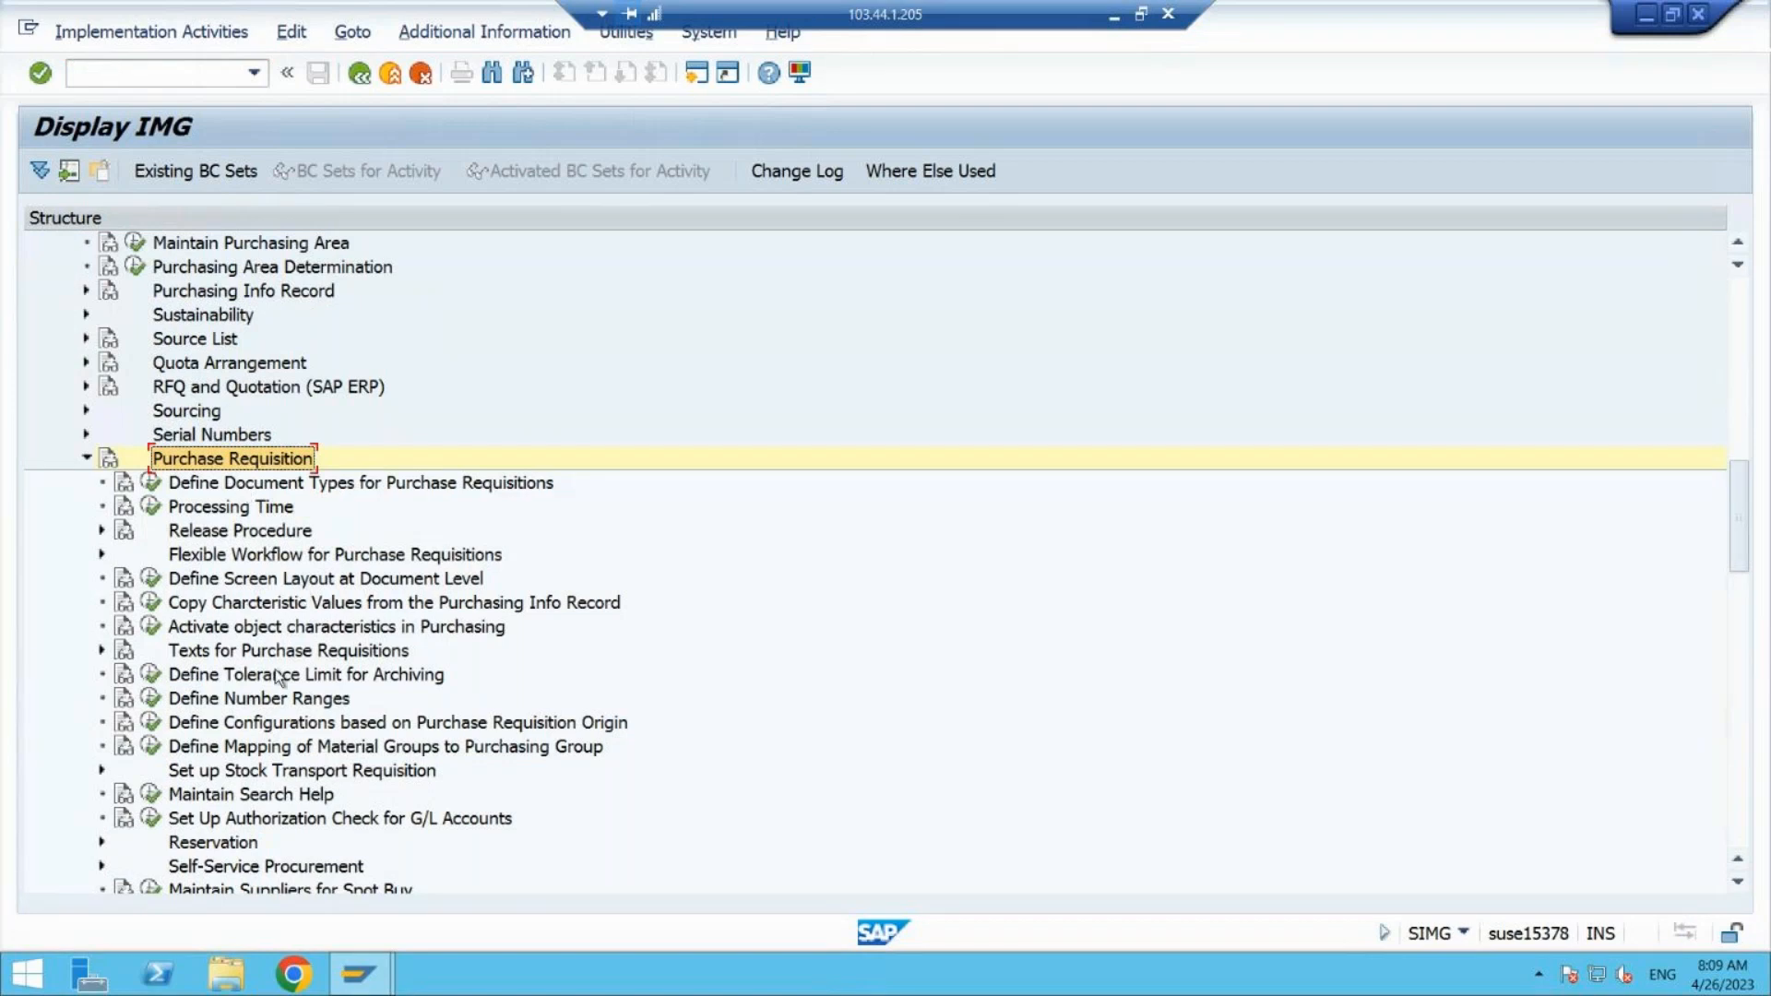
- Read the documentation of the Define Number Ranges activity for purchase requisitions, including its actions and note on transport
left_click(278, 701)
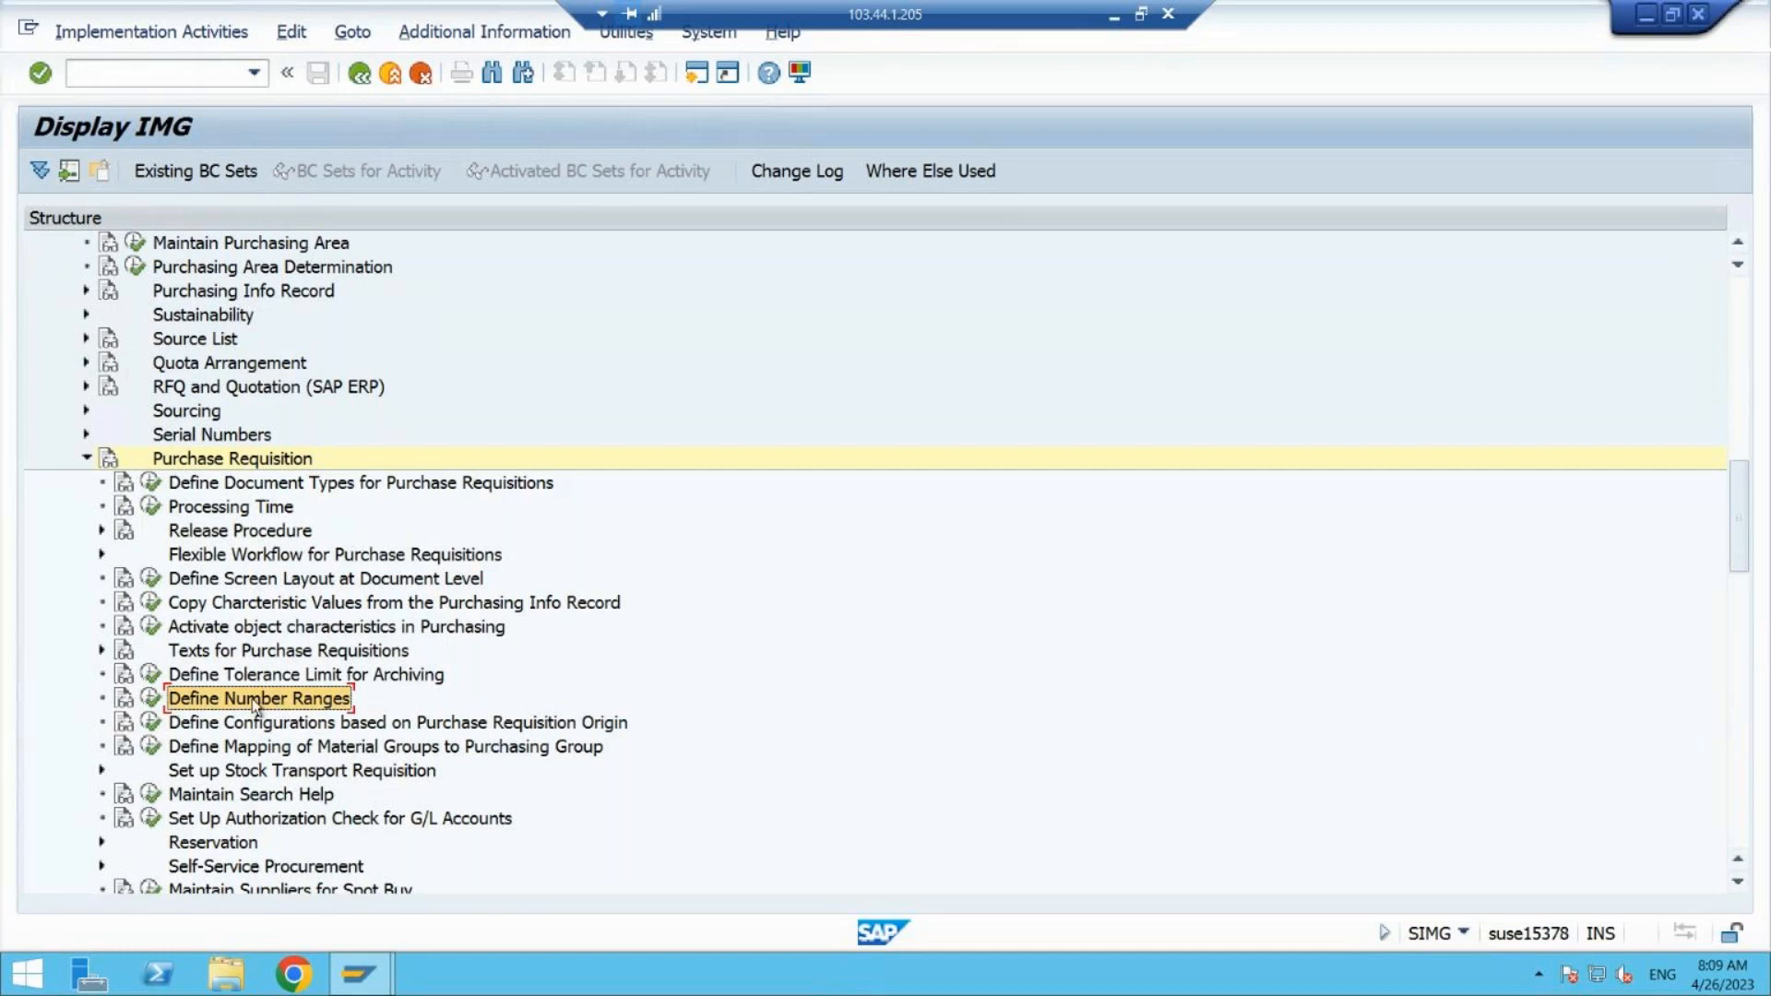
left_click(124, 700)
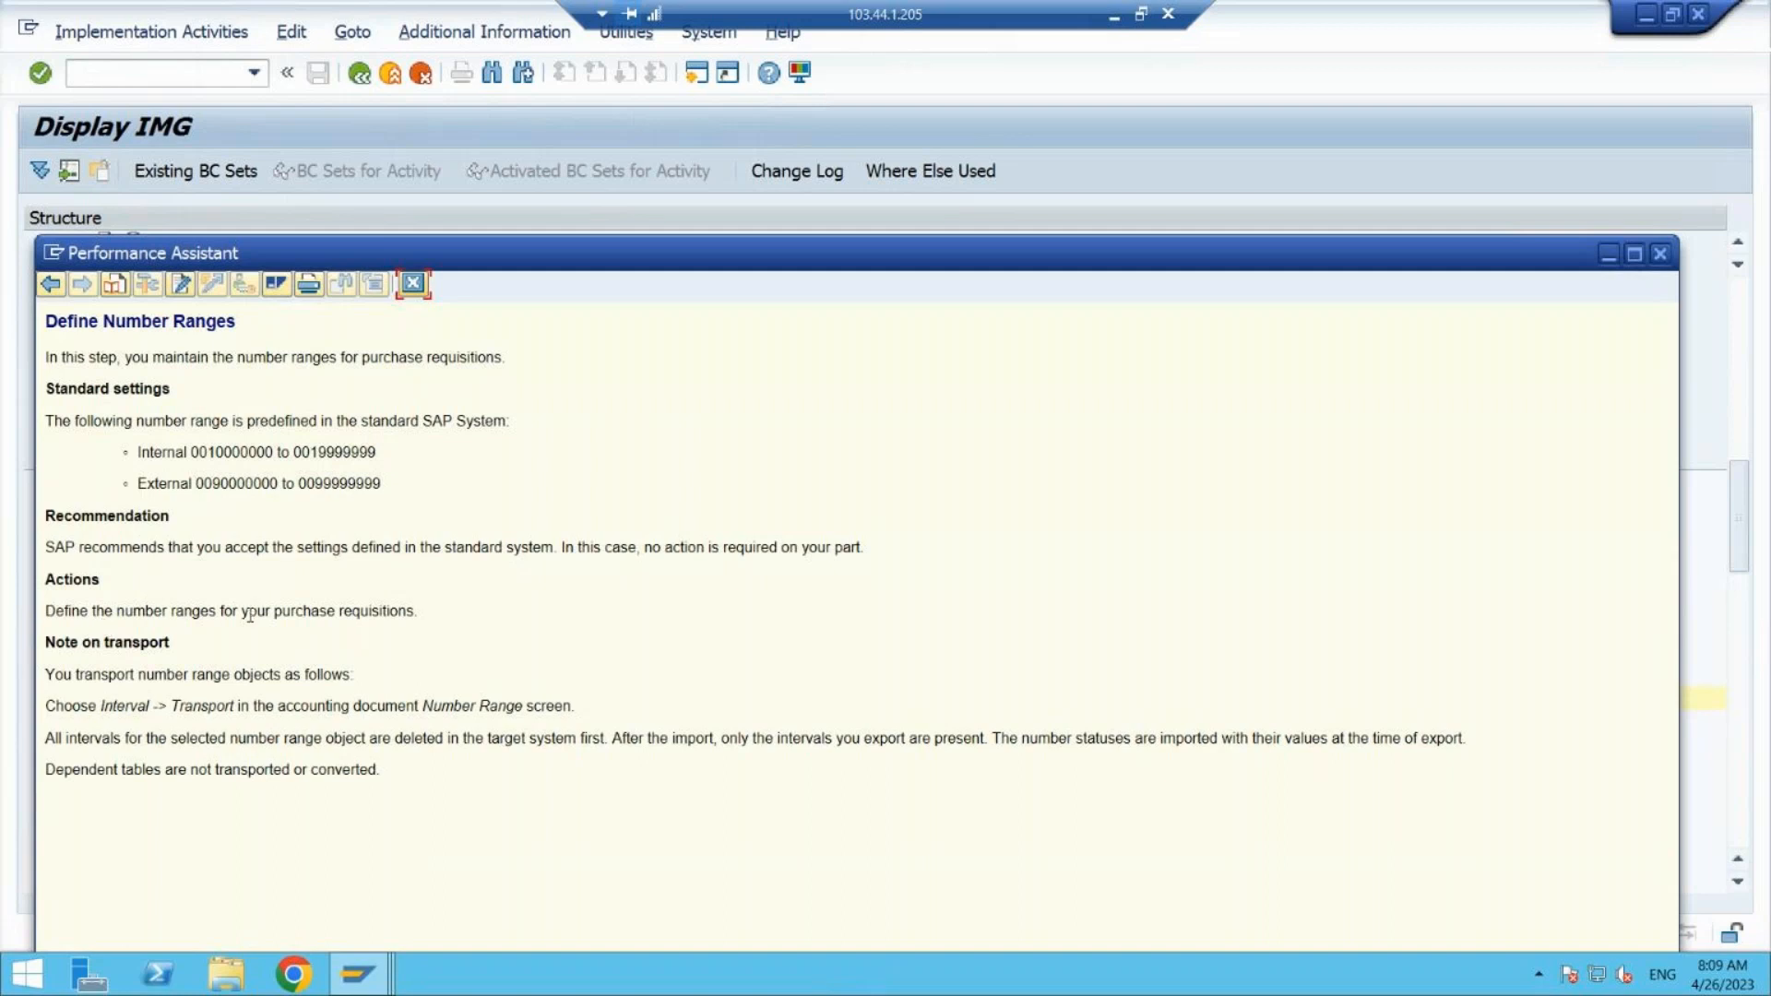
left_click_drag(291, 606, 44, 612)
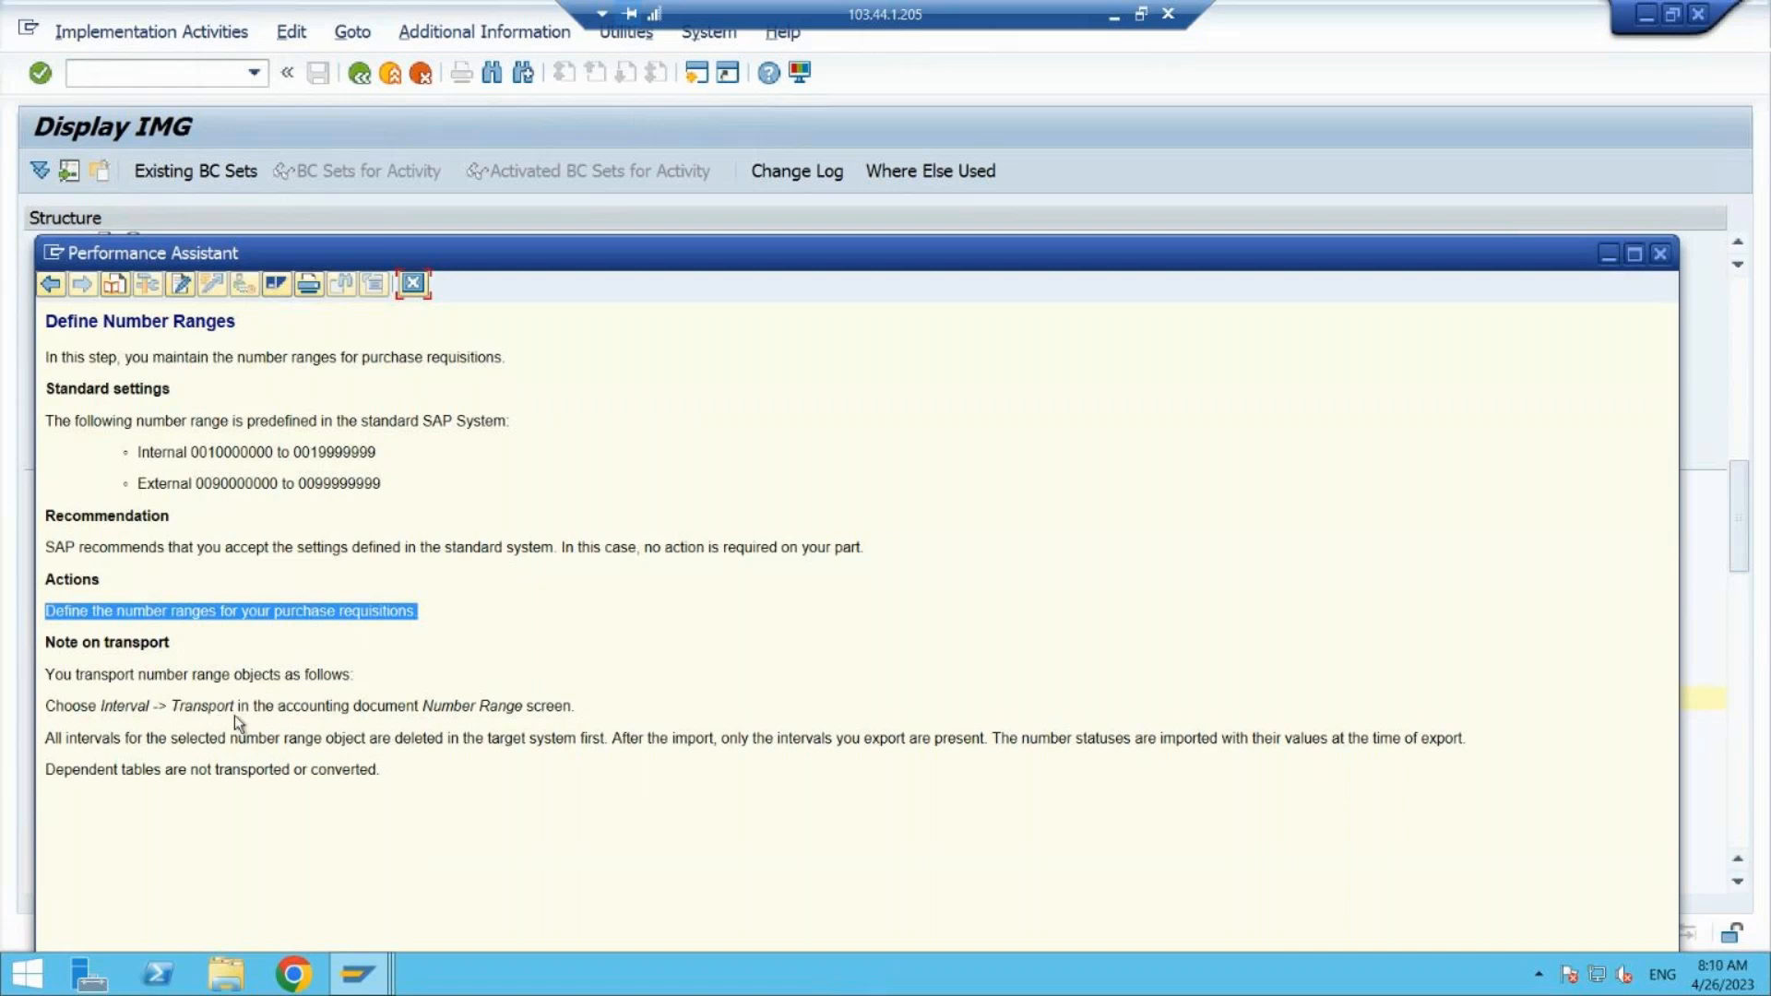
left_click_drag(233, 708, 560, 720)
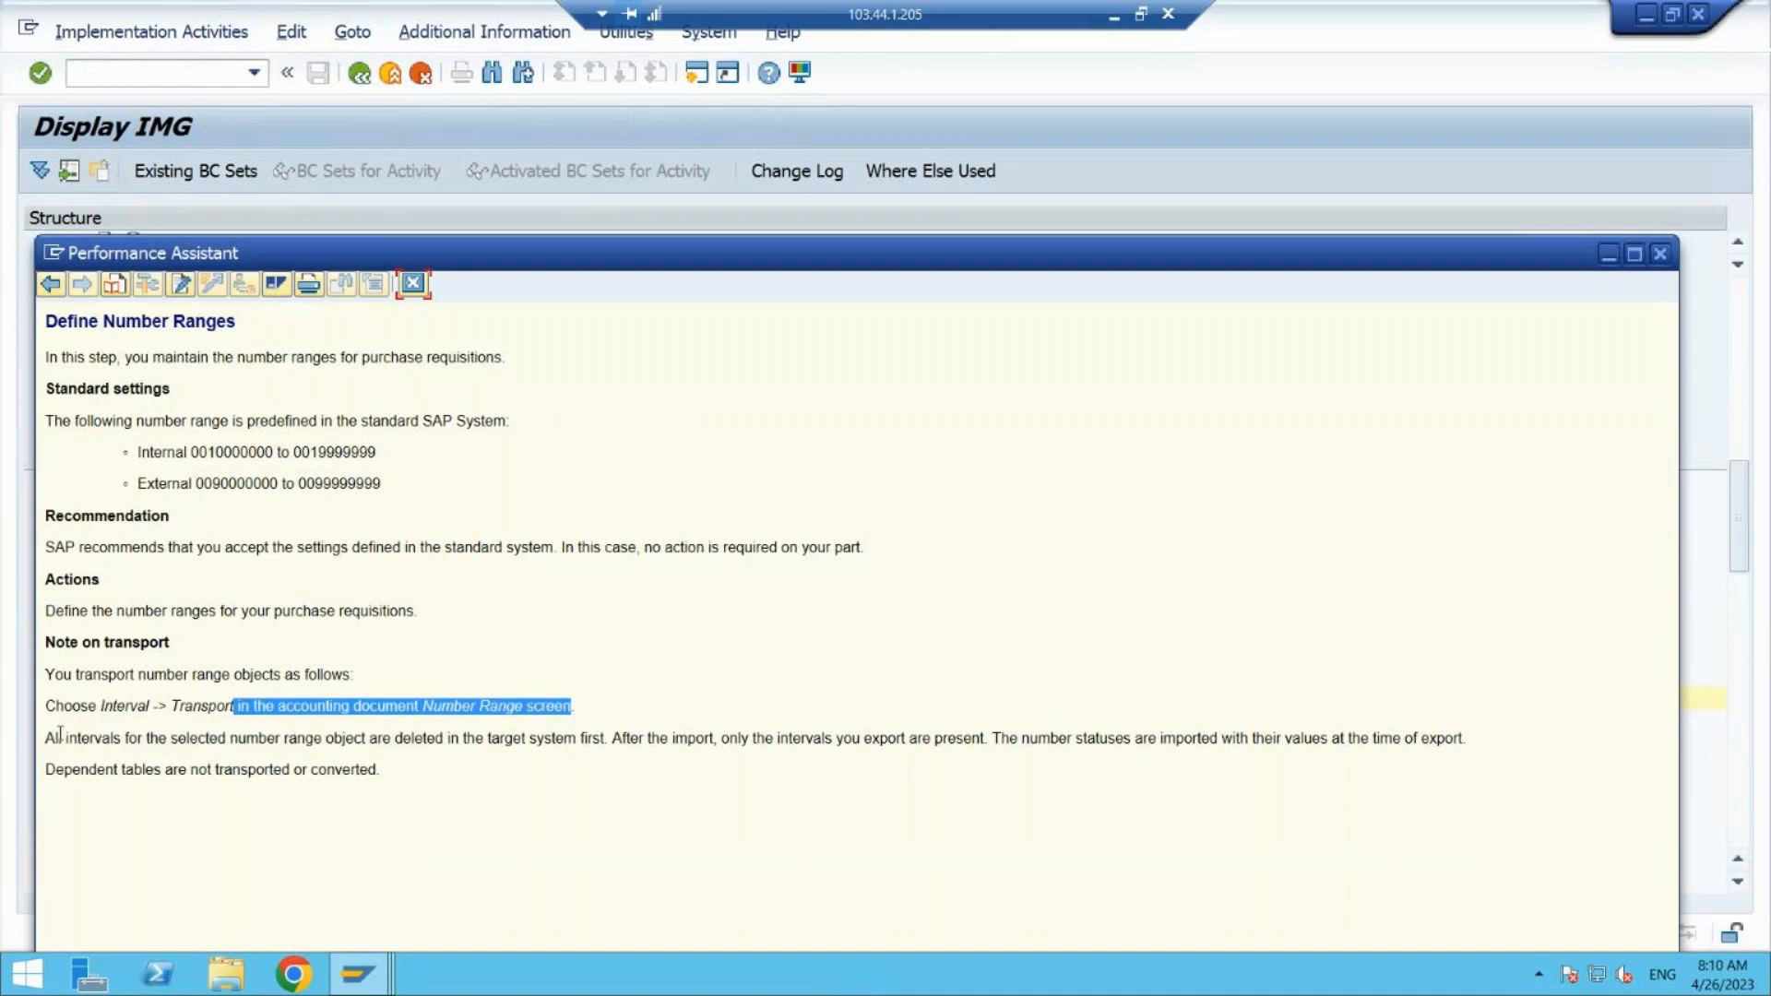
left_click_drag(63, 739, 770, 779)
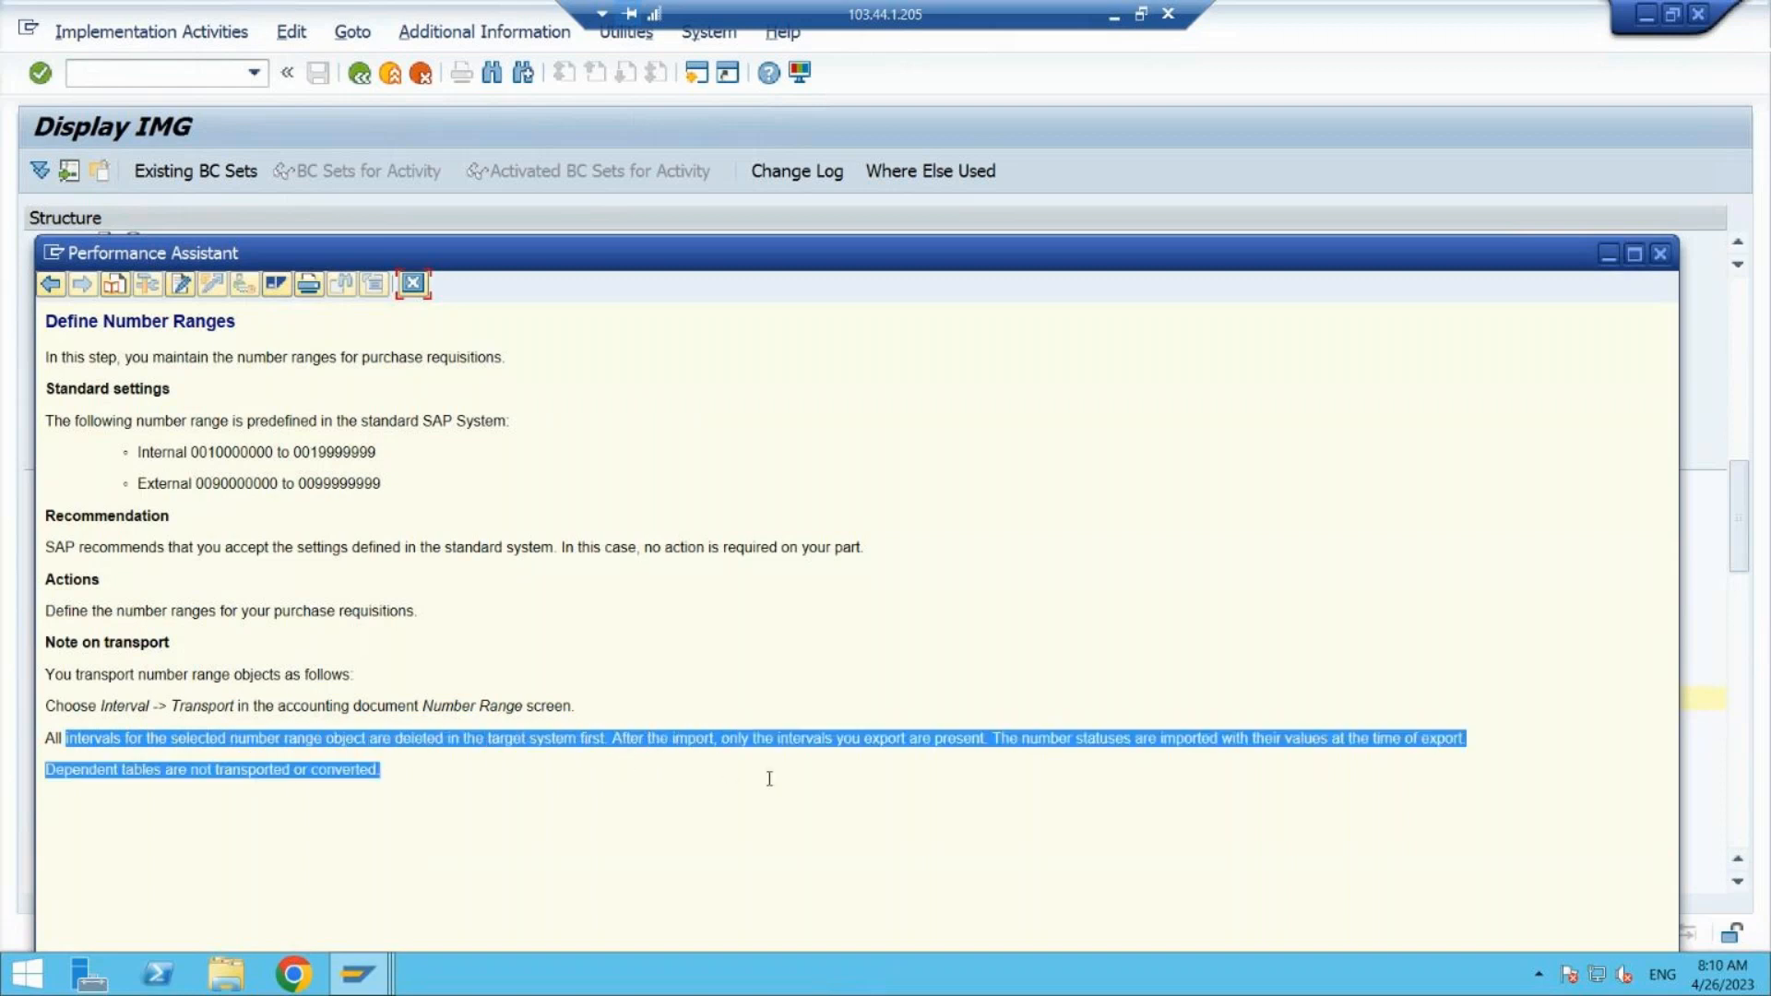
left_click(396, 771)
left_click_drag(396, 771, 206, 740)
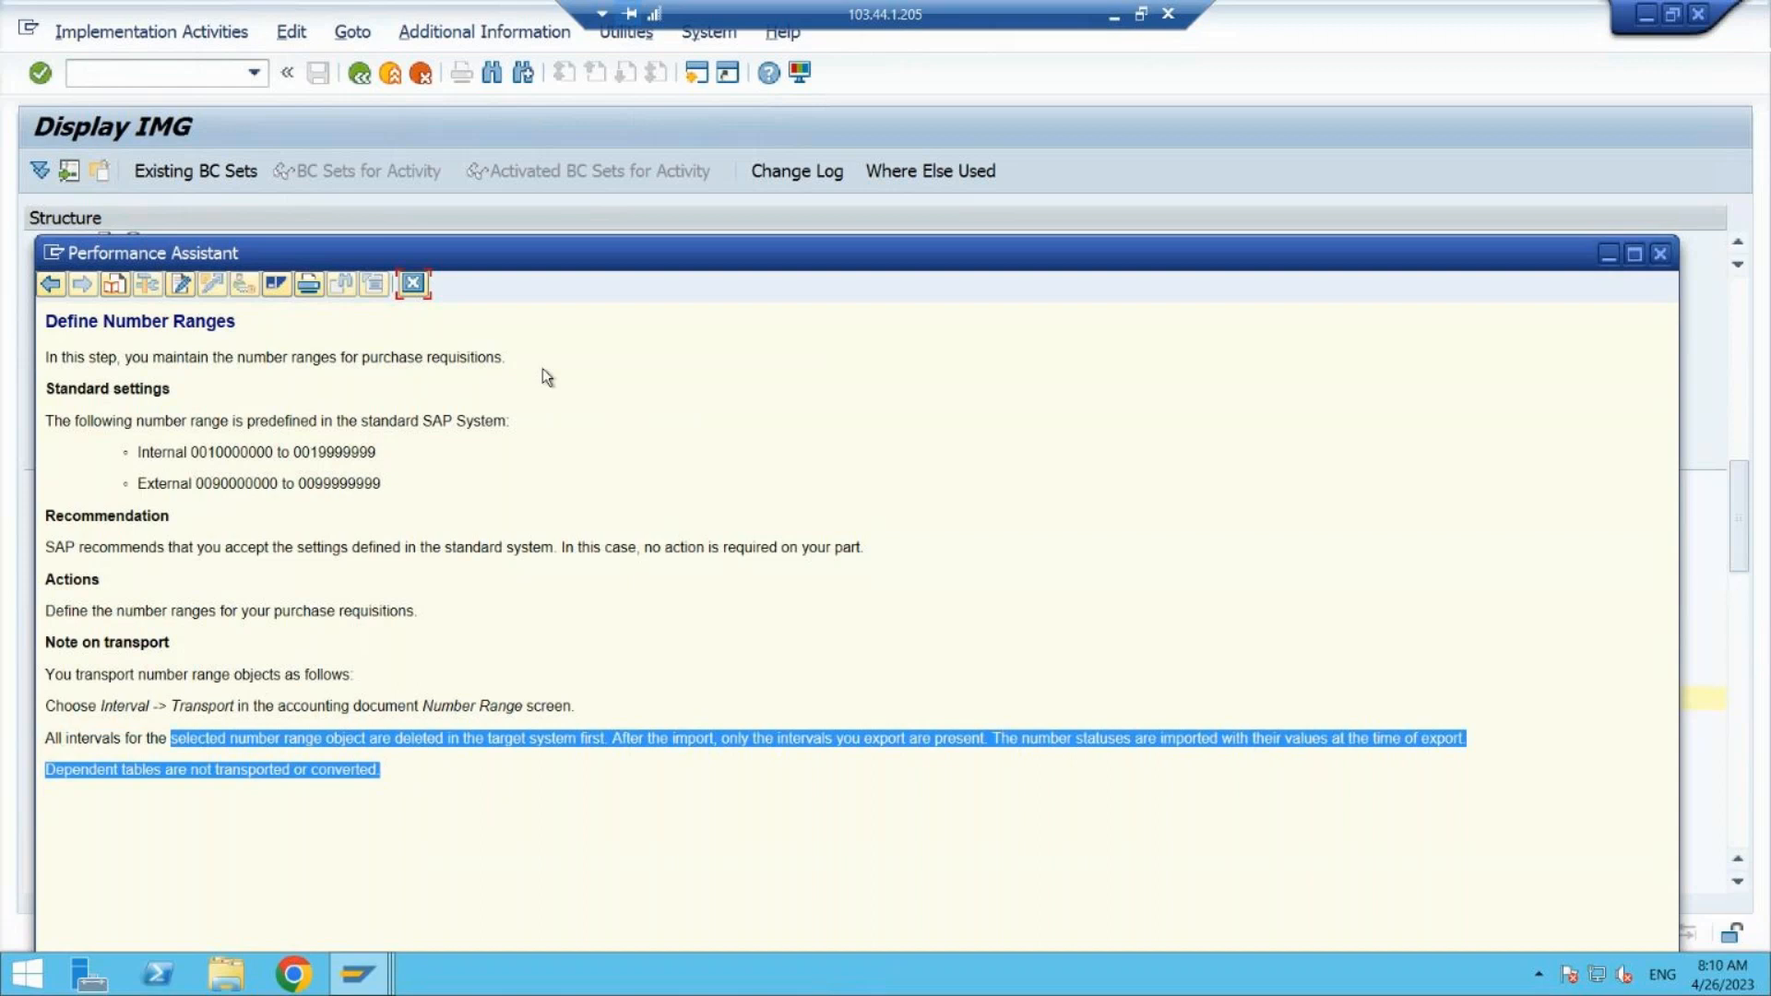
left_click(413, 286)
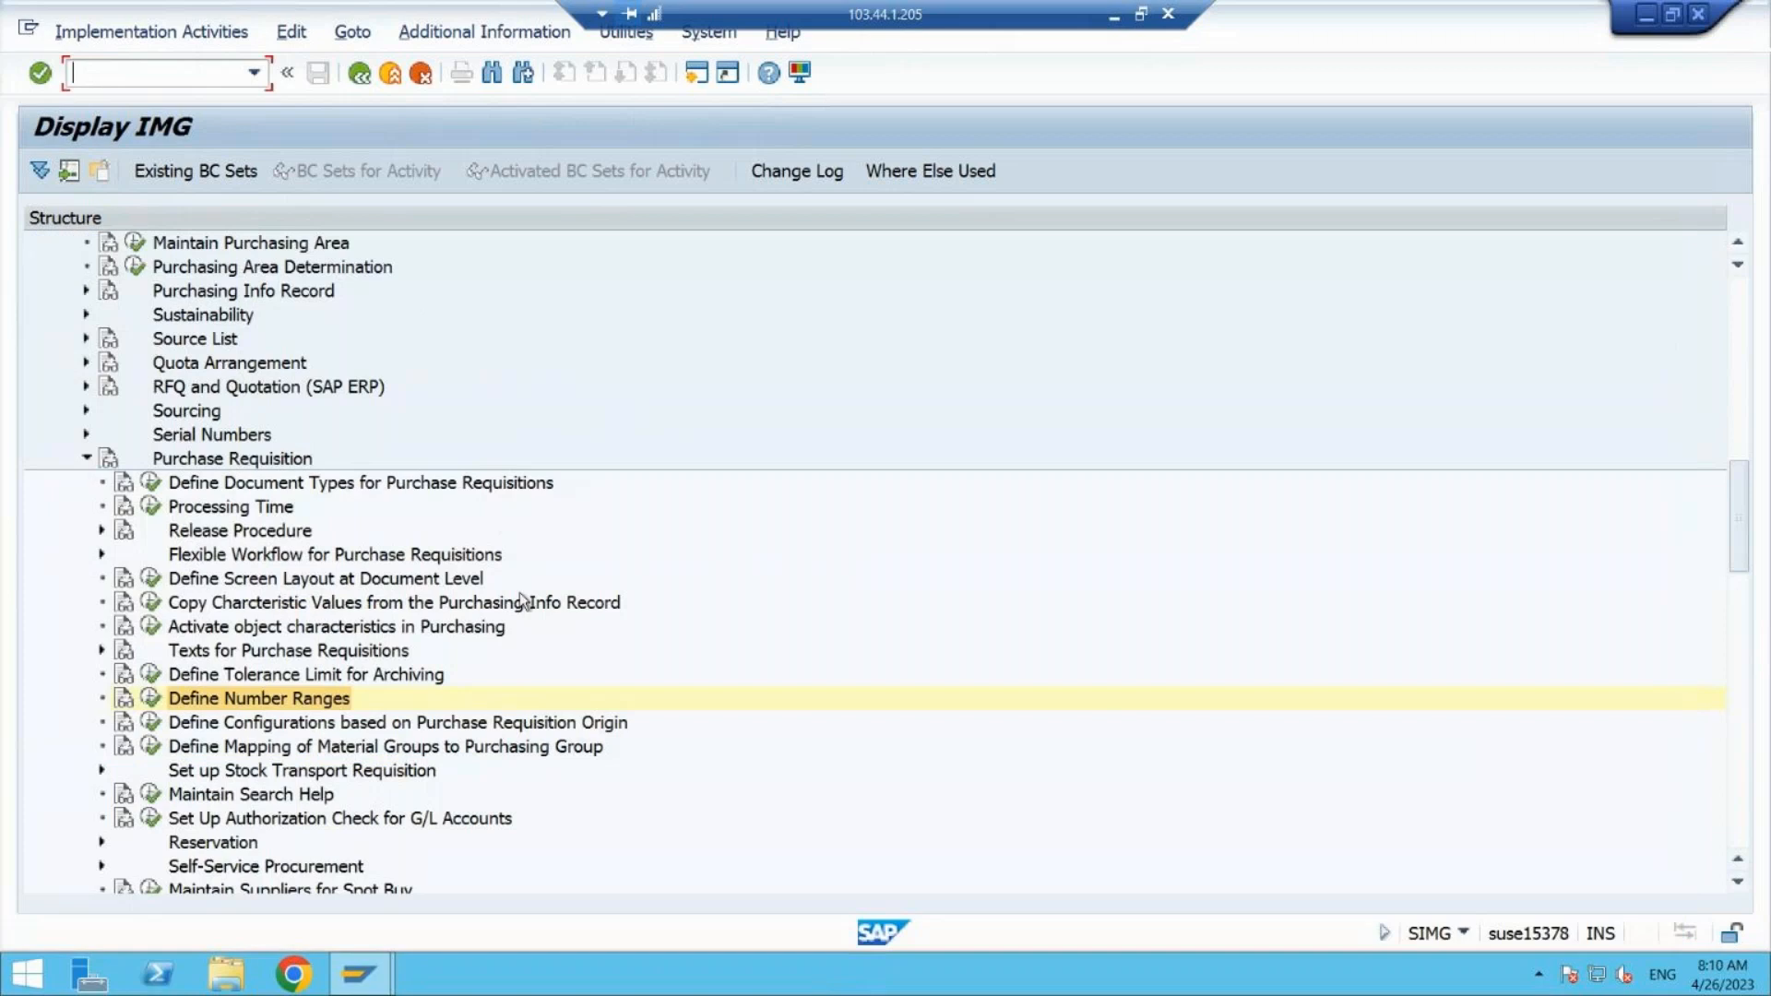
- Execute Define Number Ranges for purchase requisitions, display the intervals of object BANF and examine which number ranges are already assigned
left_click(151, 699)
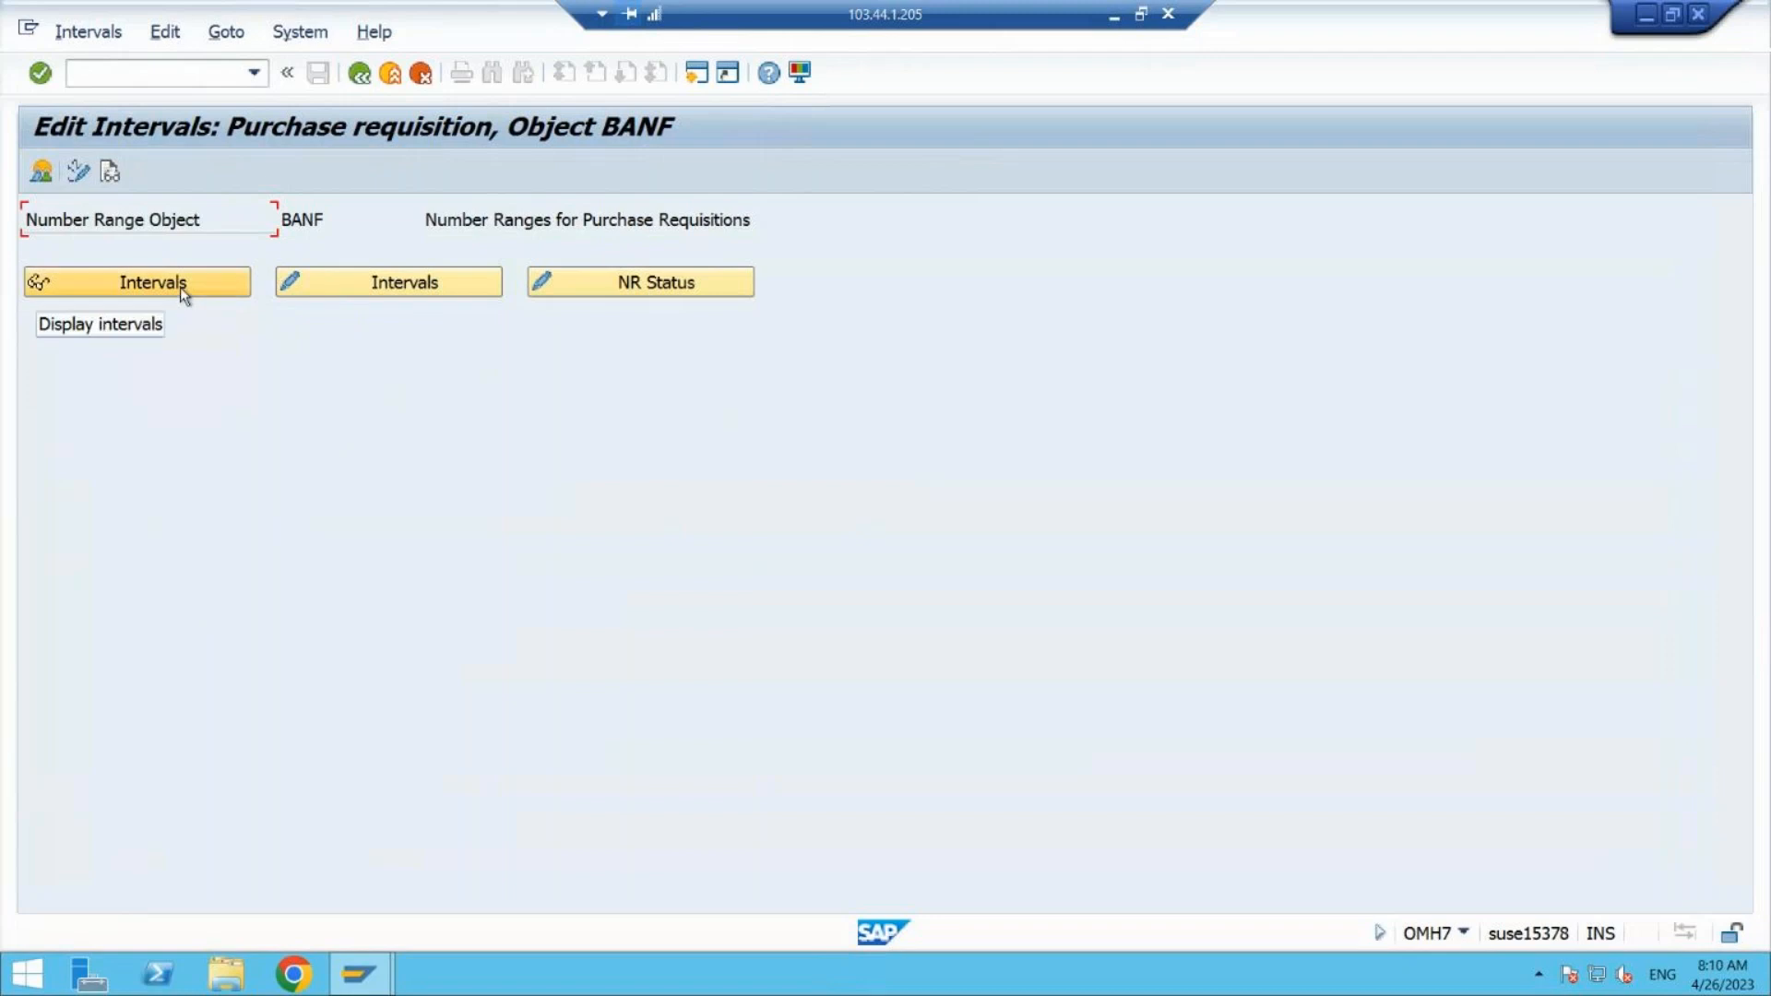
left_click(204, 280)
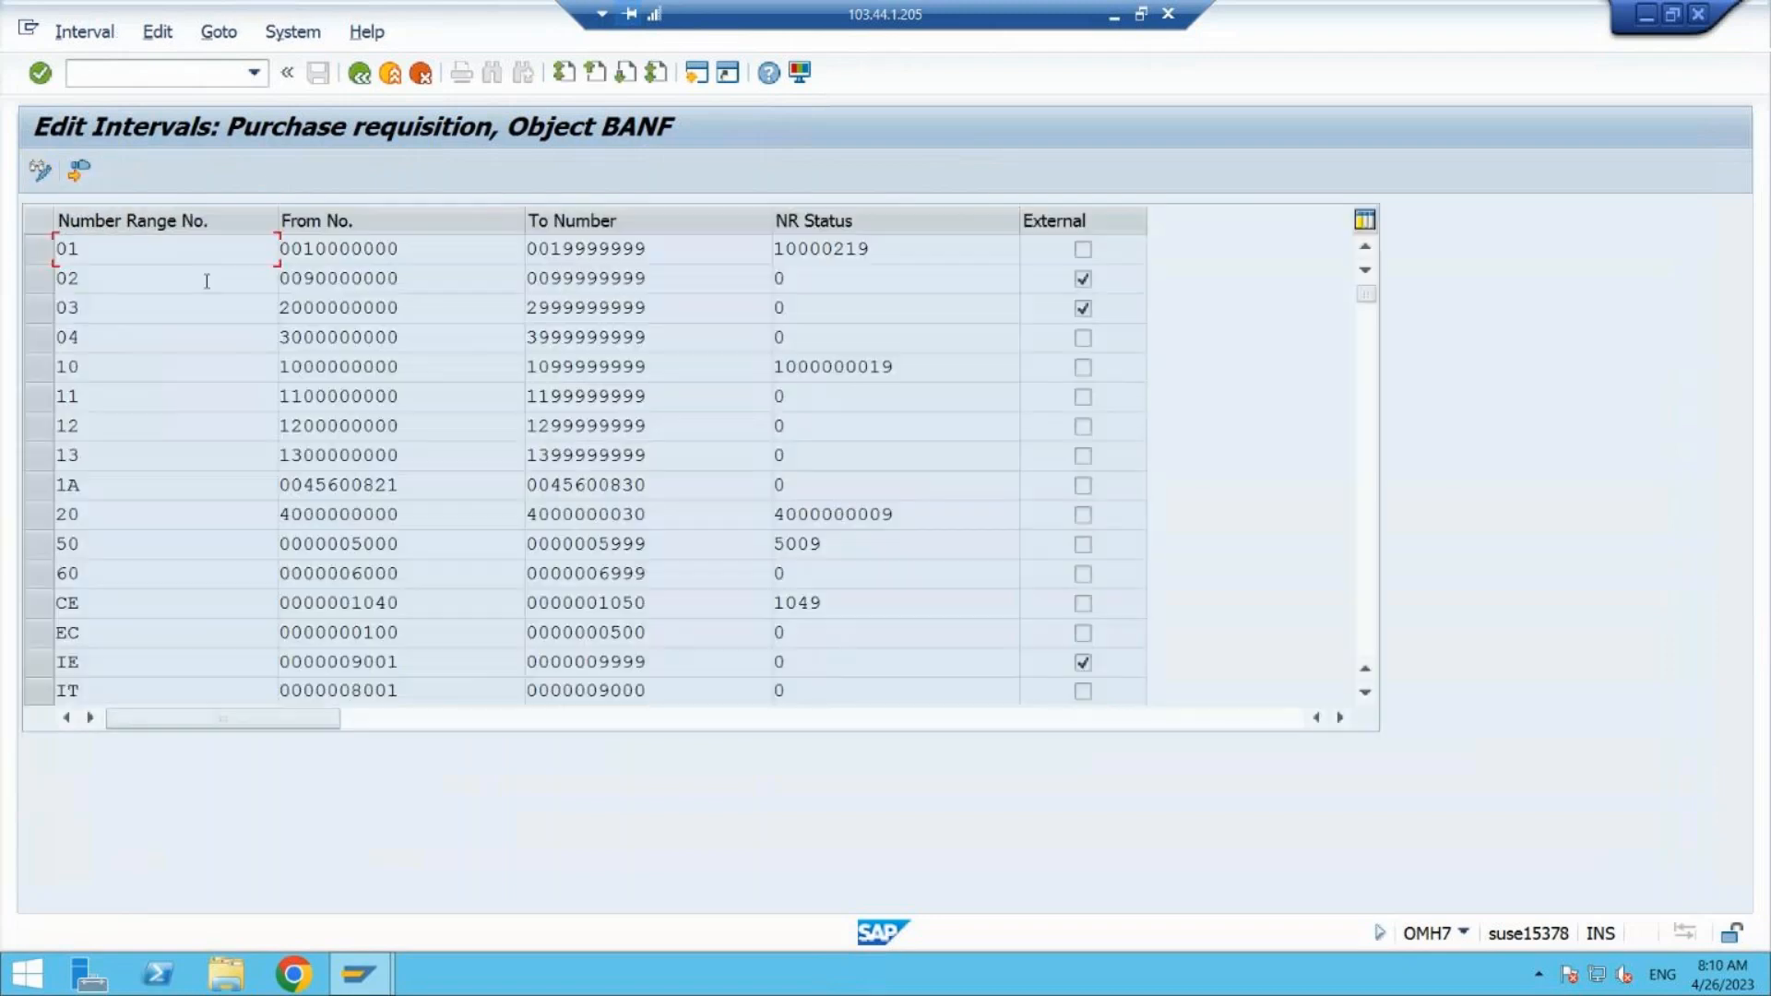
left_click(1368, 646)
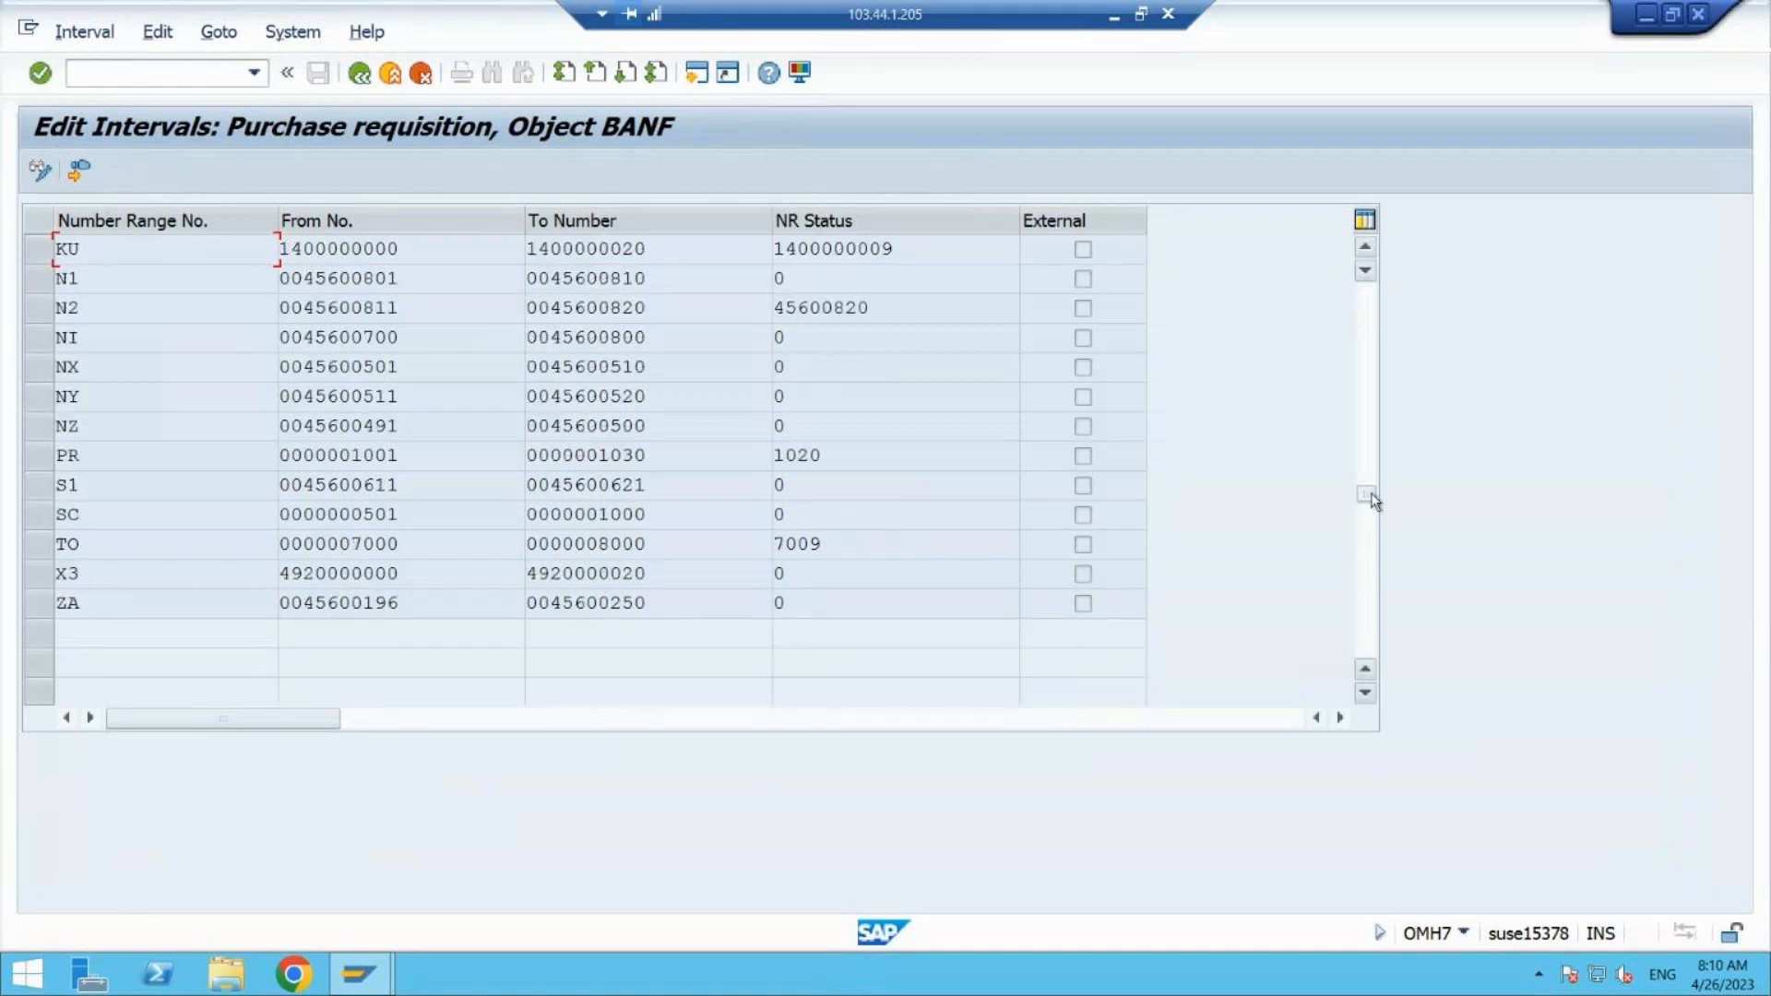
left_click(1366, 253)
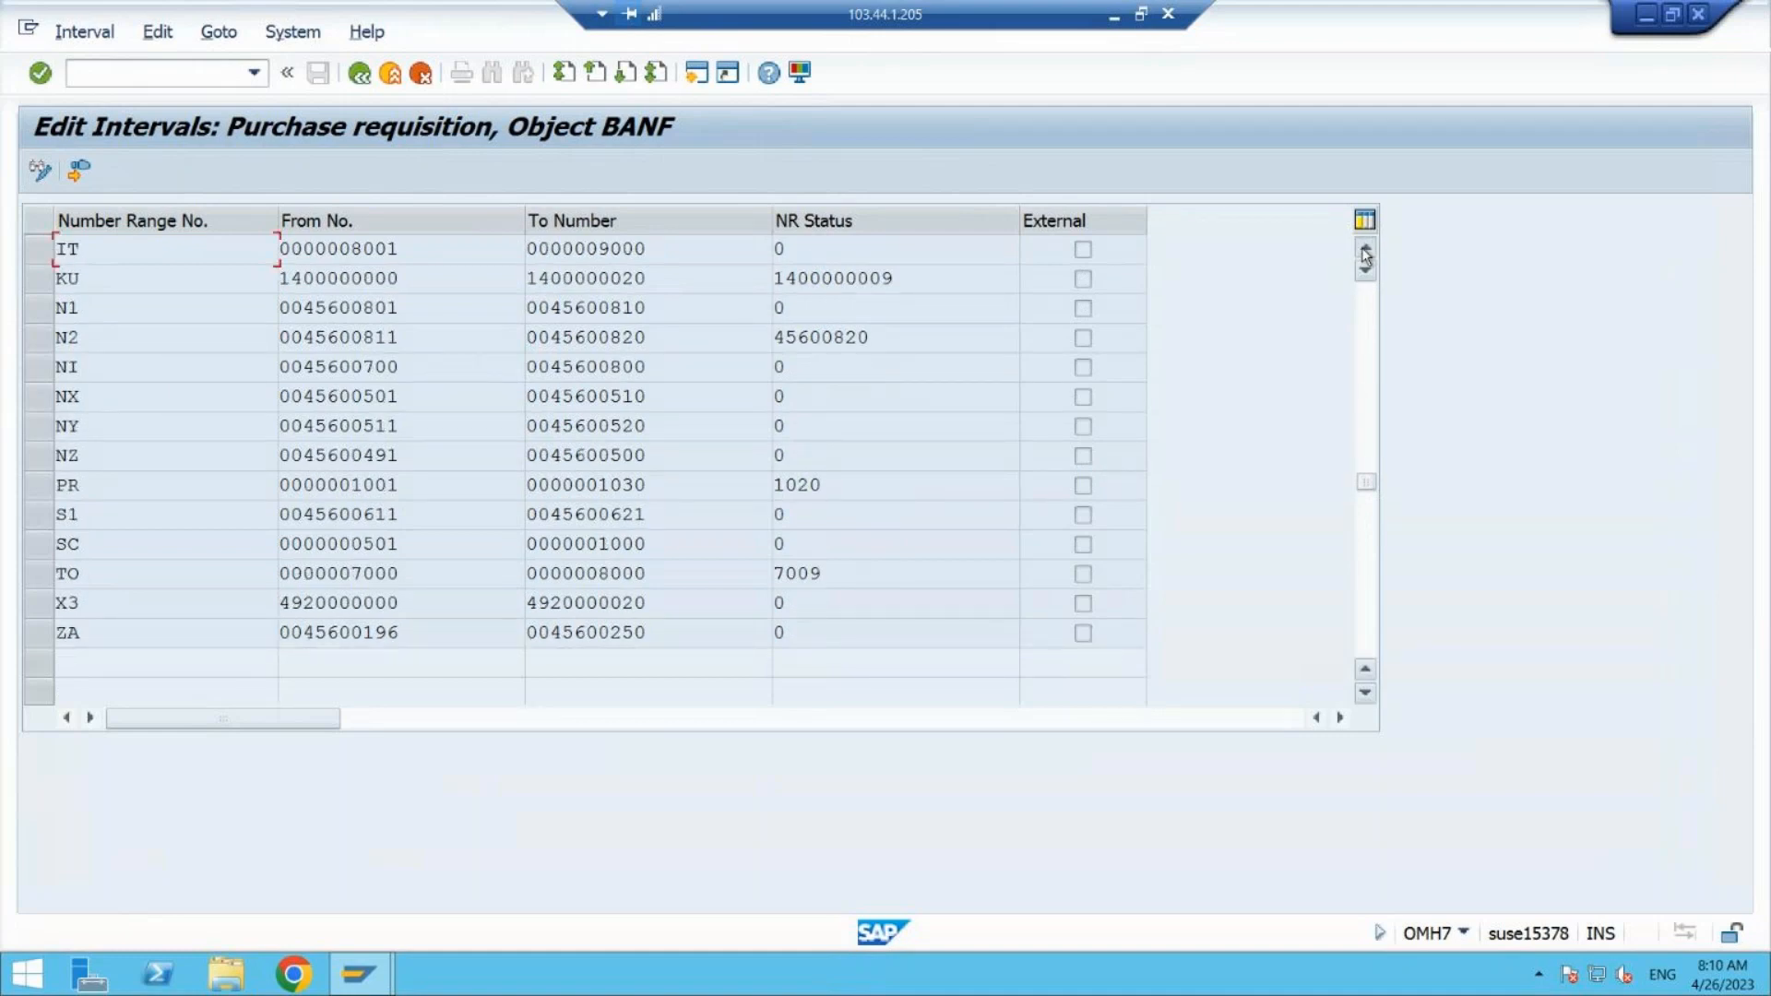
left_click(1366, 253)
left_click(1365, 253)
left_click(1366, 253)
left_click(1365, 253)
left_click(1365, 253)
left_click(1366, 253)
left_click(1365, 253)
left_click(1366, 253)
left_click(1365, 253)
left_click(1366, 253)
left_click(1366, 253)
left_click(1366, 252)
left_click(1366, 253)
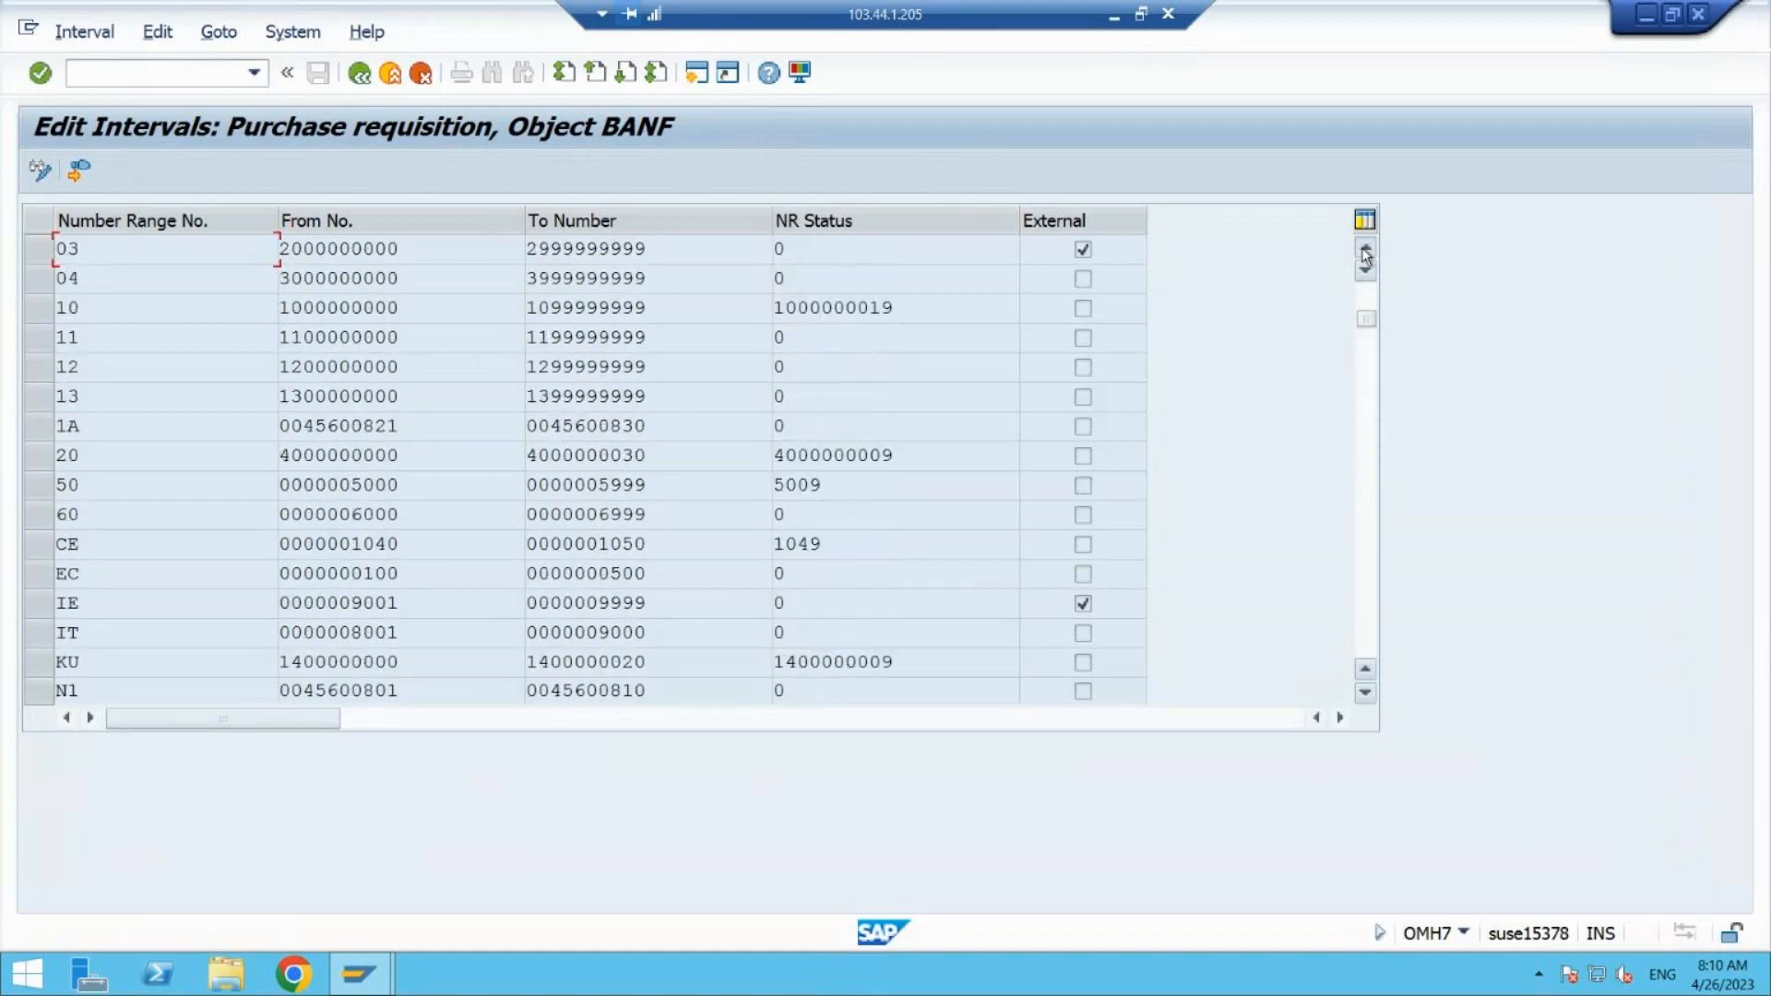
left_click(1366, 253)
left_click(1365, 253)
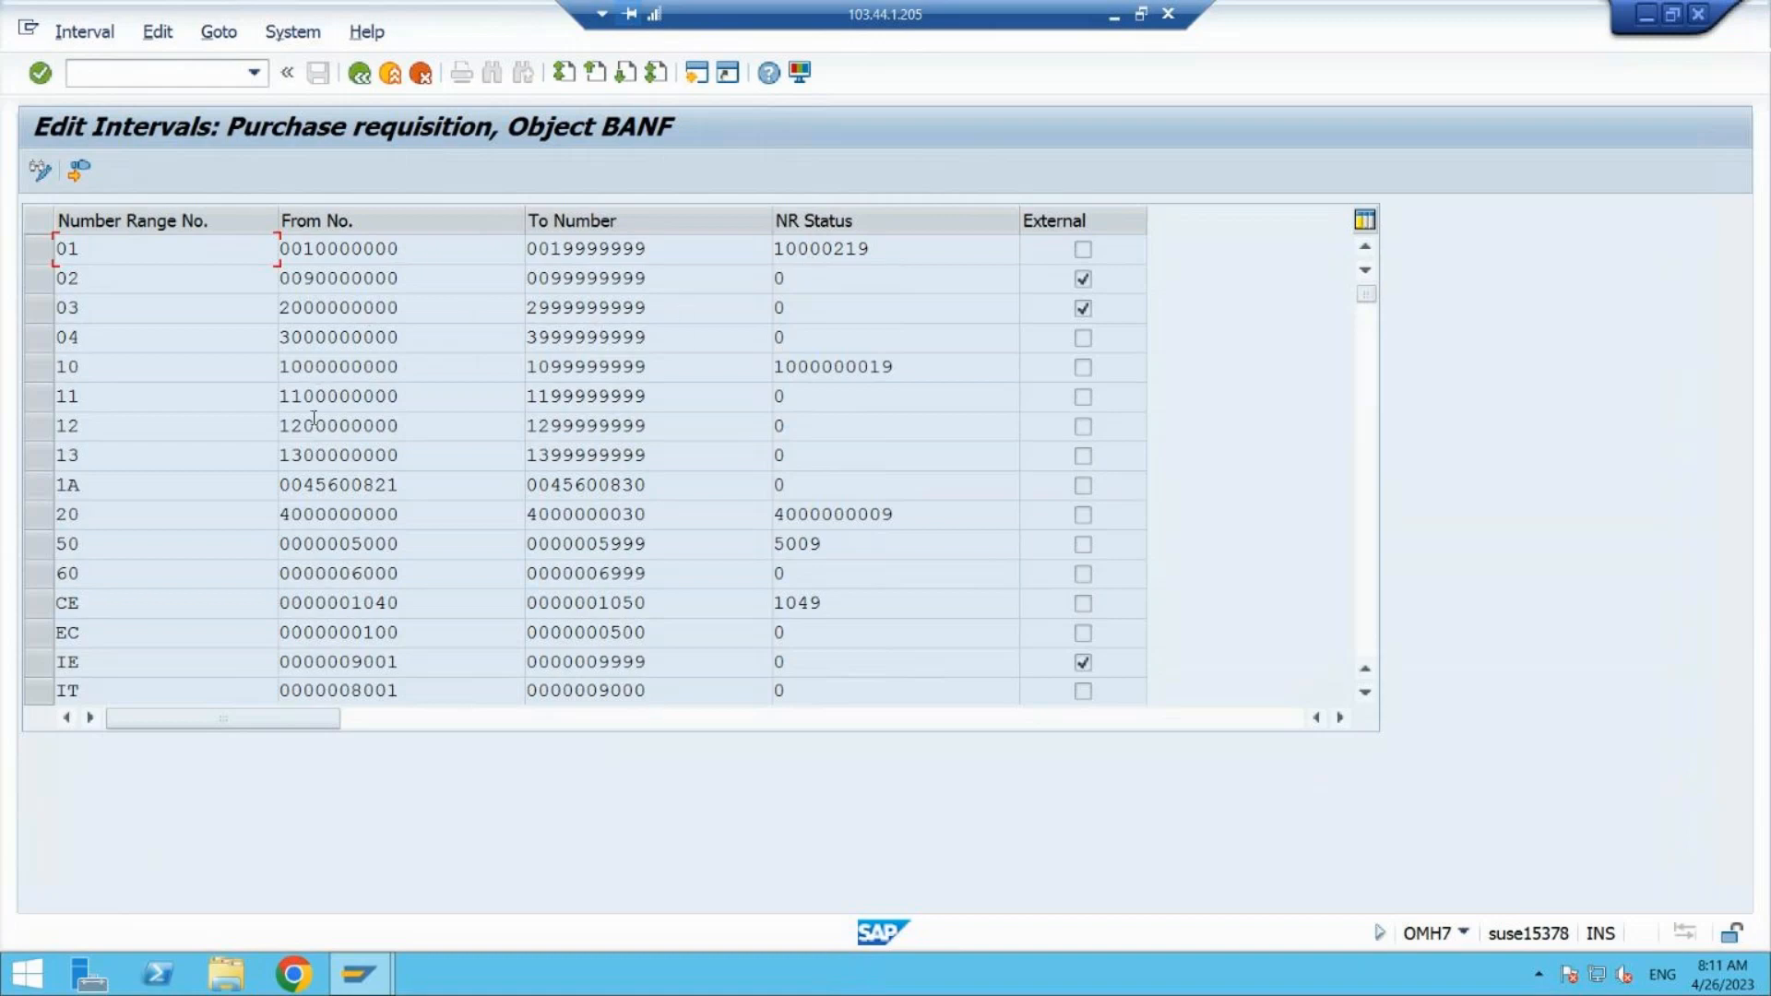
left_click(679, 516)
left_click(1364, 694)
left_click(1365, 694)
left_click(1365, 693)
left_click(1365, 694)
left_click(1365, 694)
left_click(1365, 694)
left_click(1365, 694)
left_click(1364, 694)
left_click(1365, 694)
left_click(1365, 693)
left_click(1364, 694)
left_click(1365, 694)
left_click(1365, 693)
left_click(1365, 694)
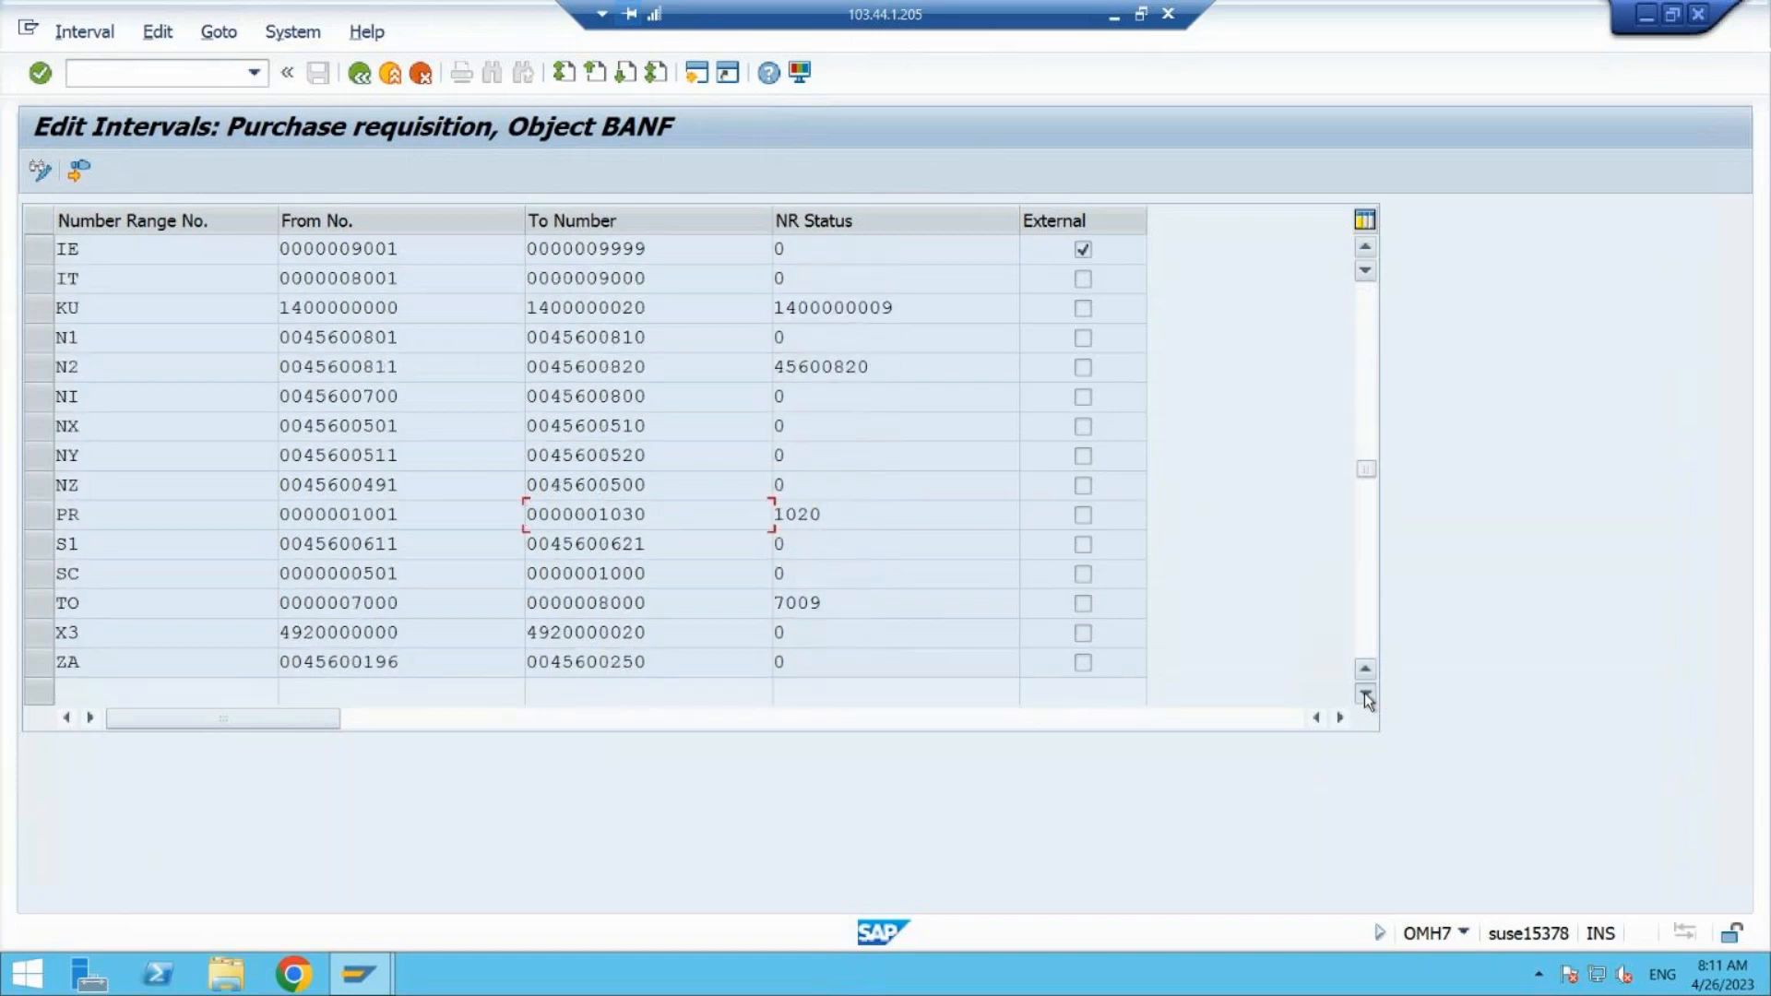
left_click(1364, 694)
left_click(1365, 694)
left_click_drag(1364, 497, 1358, 360)
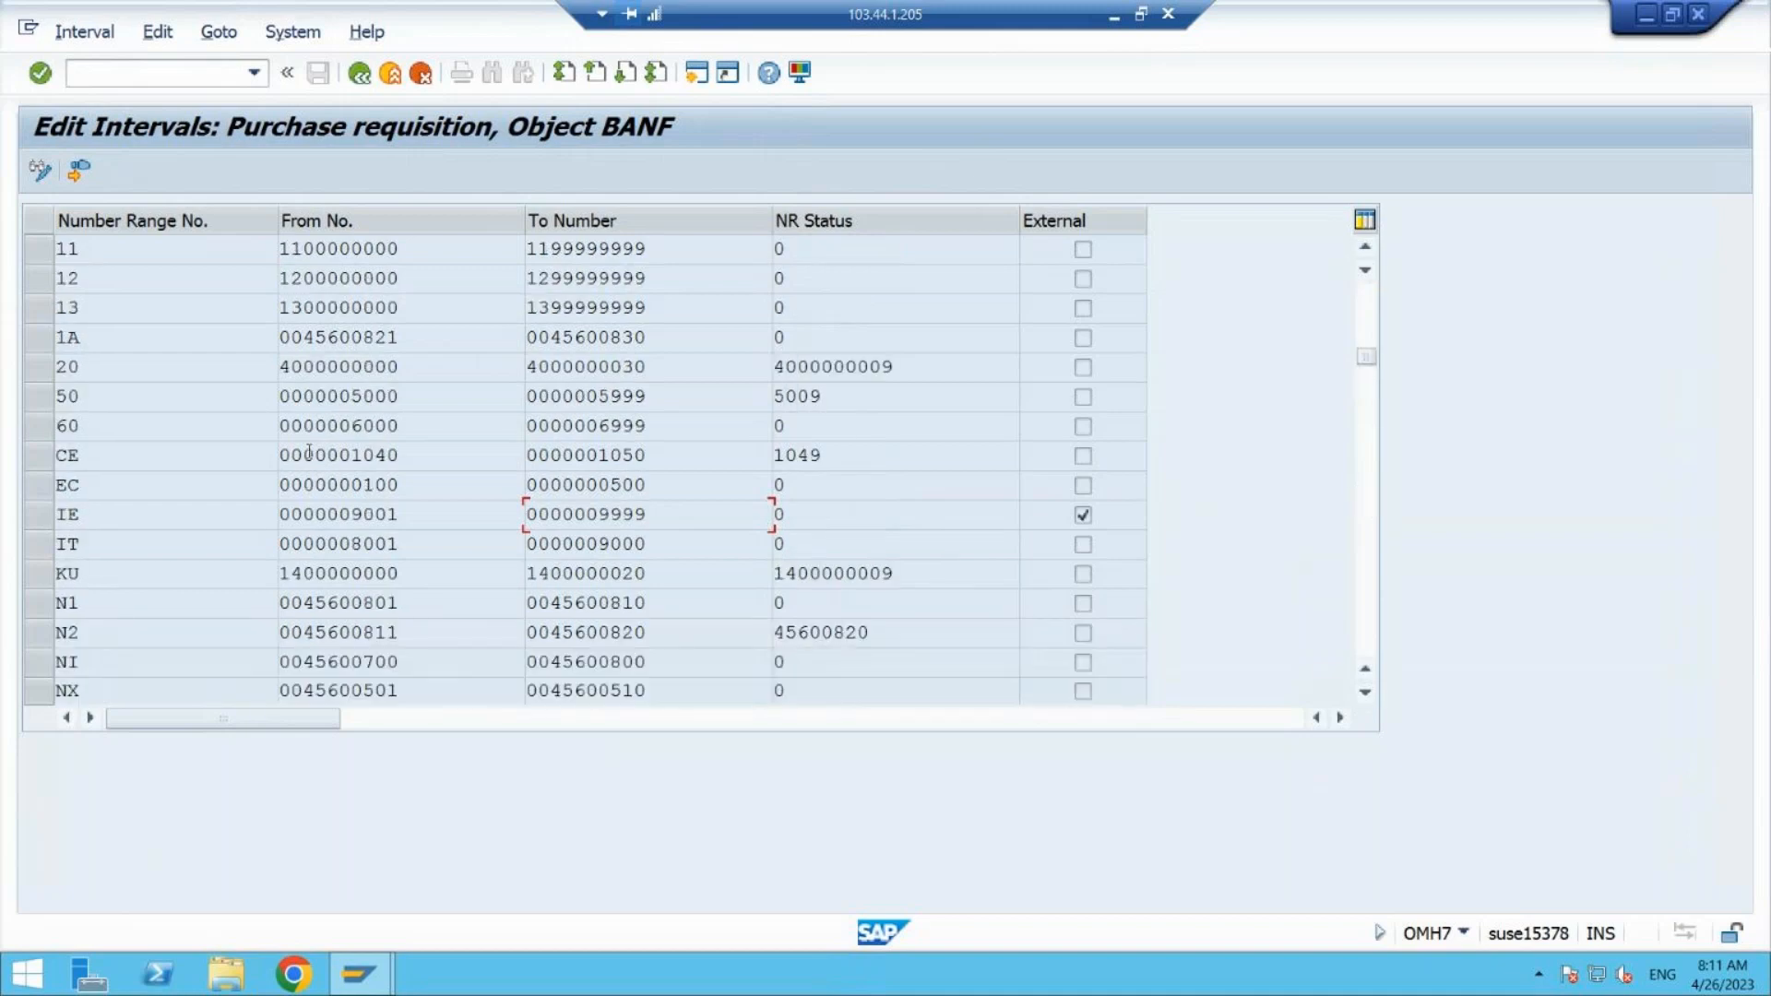
left_click(620, 359)
double_click(616, 360)
key("ctrl+c")
left_click_drag(1365, 356, 1359, 256)
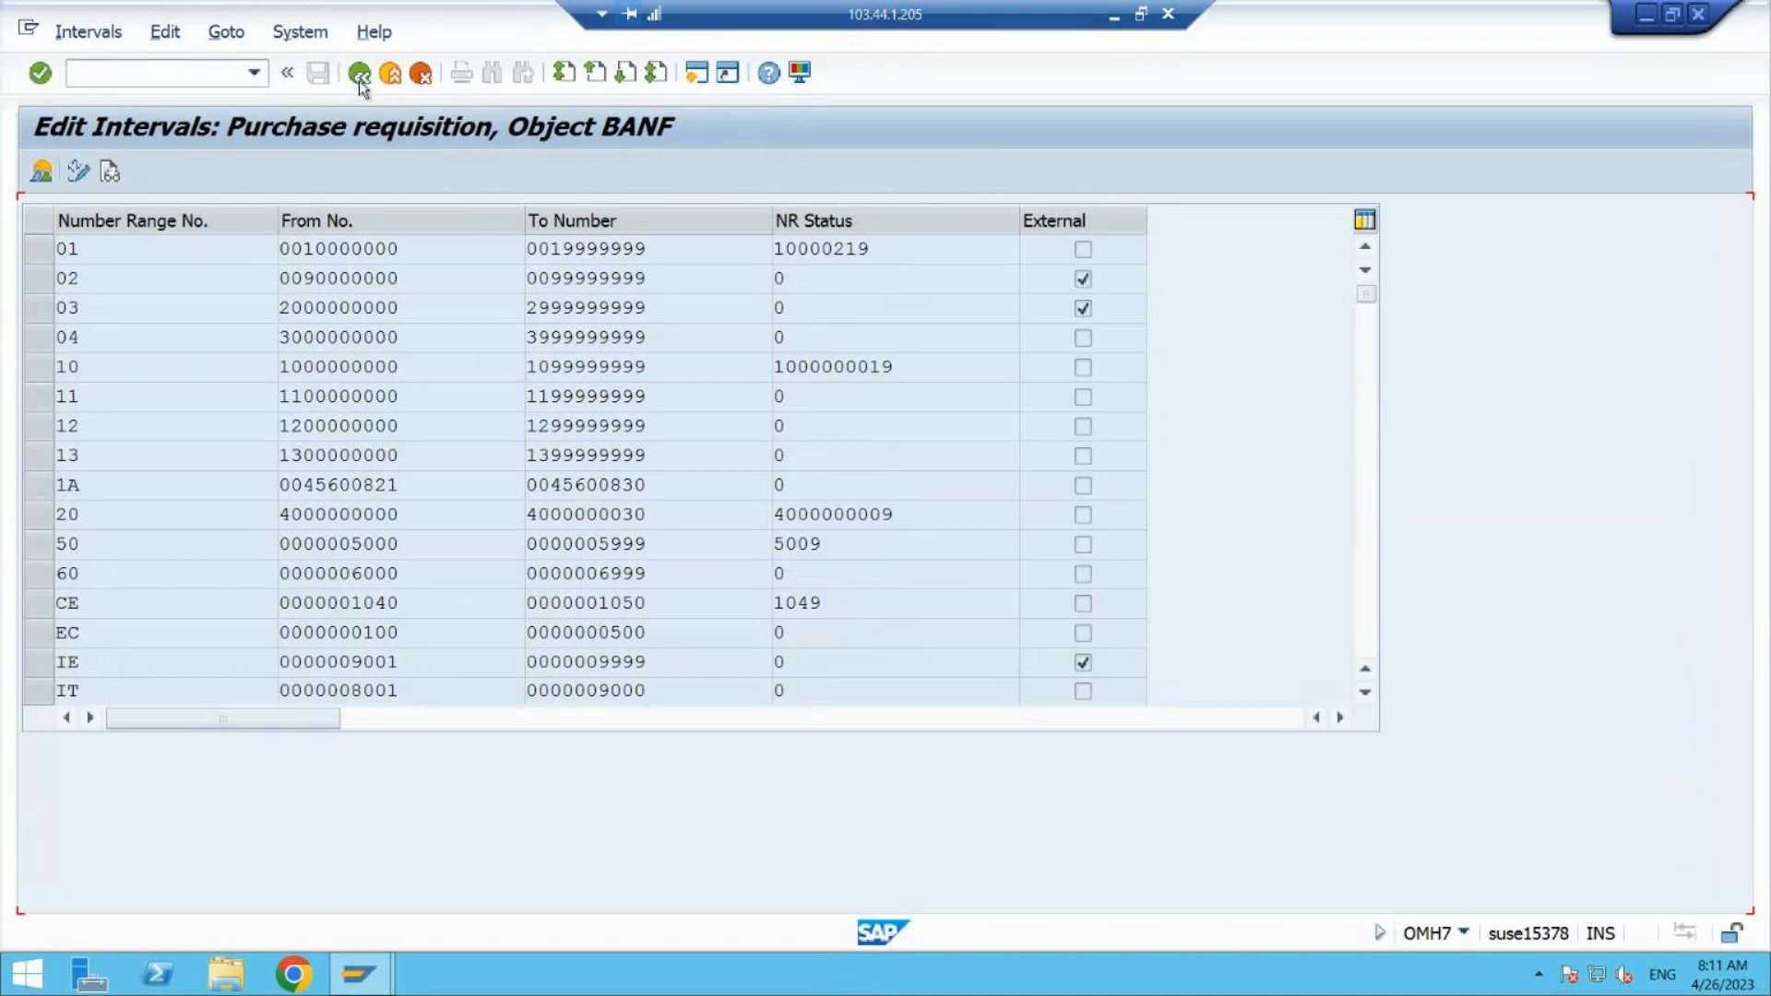
left_click(360, 75)
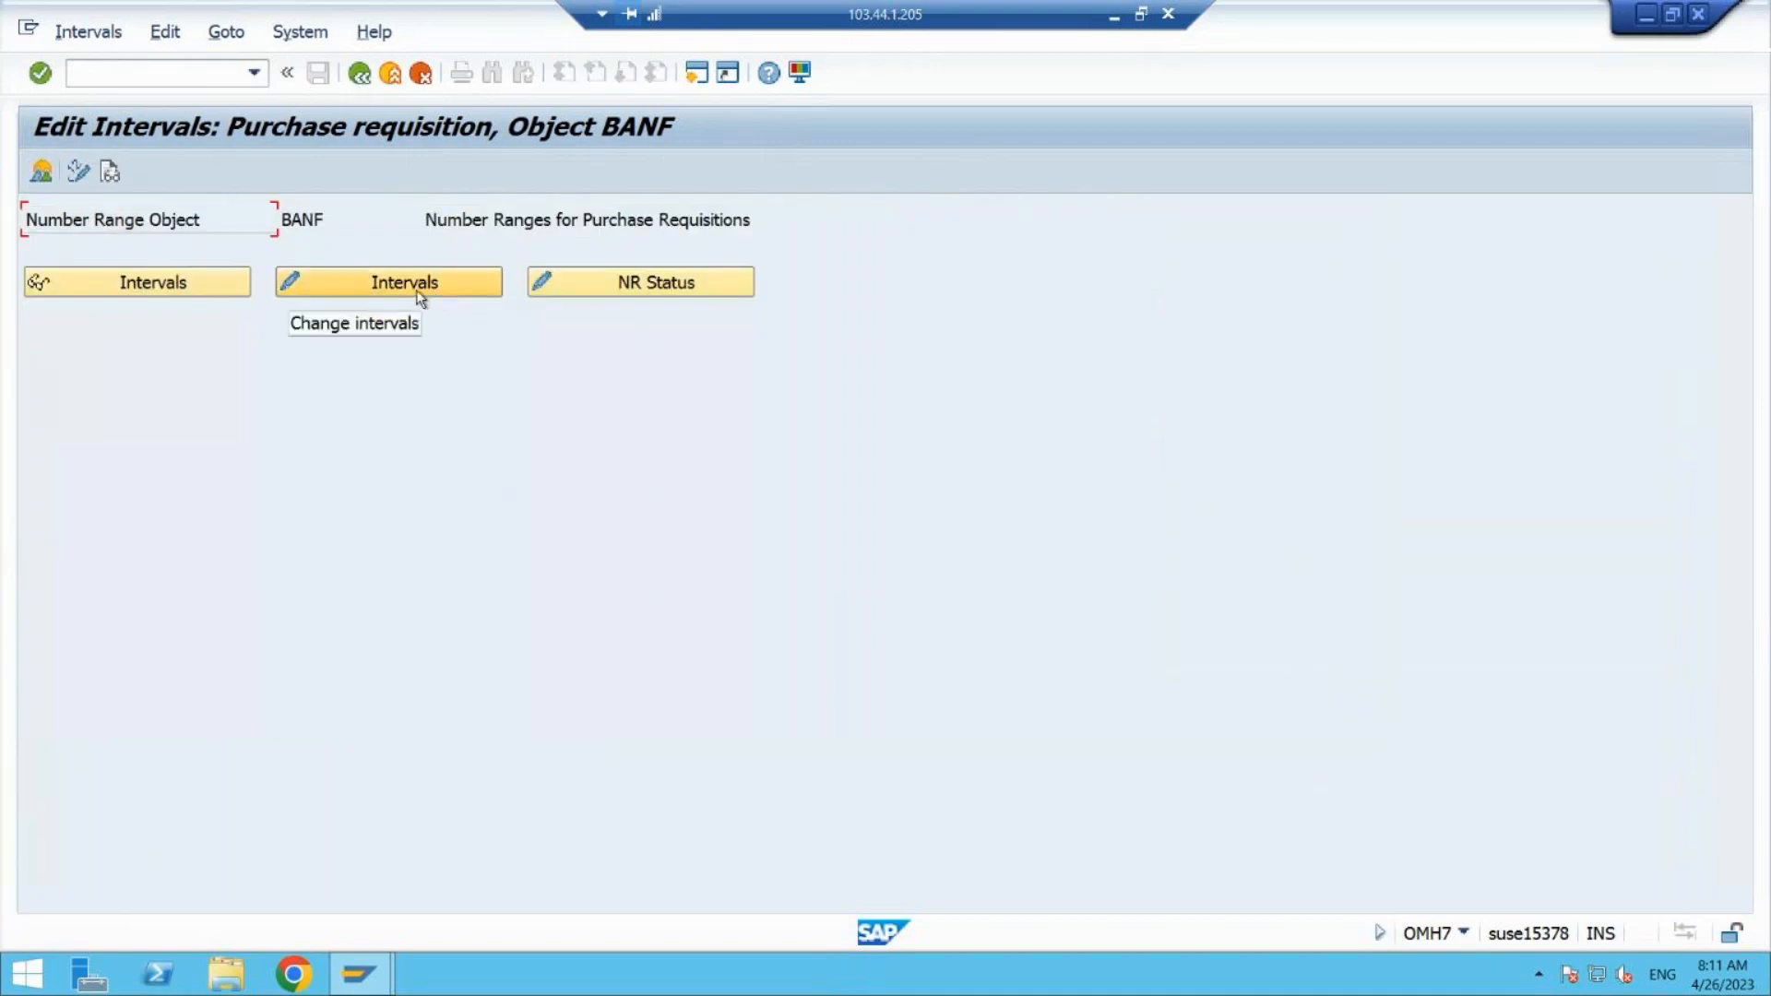
left_click(456, 289)
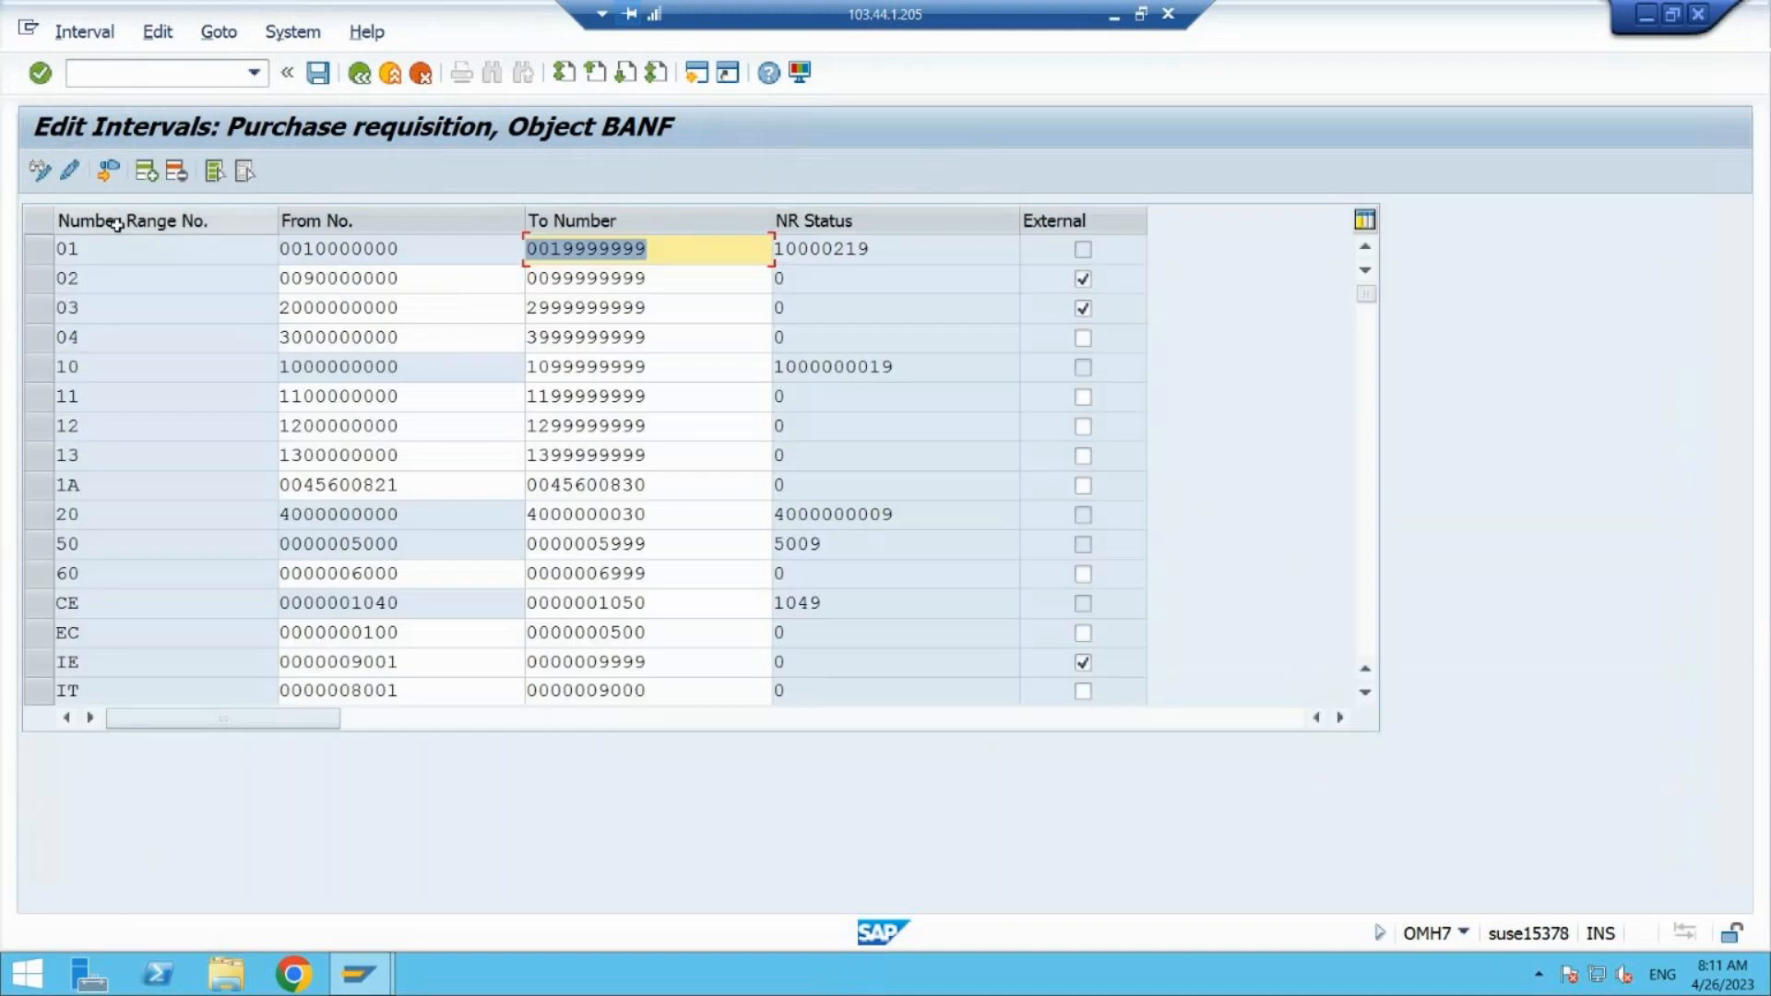
left_click(146, 175)
left_click(338, 250)
key("ctrl+v")
key("BackSpace")
type("1")
key("Tab")
key("ctrl+v")
key("BackSpace")
key("BackSpace")
type("40")
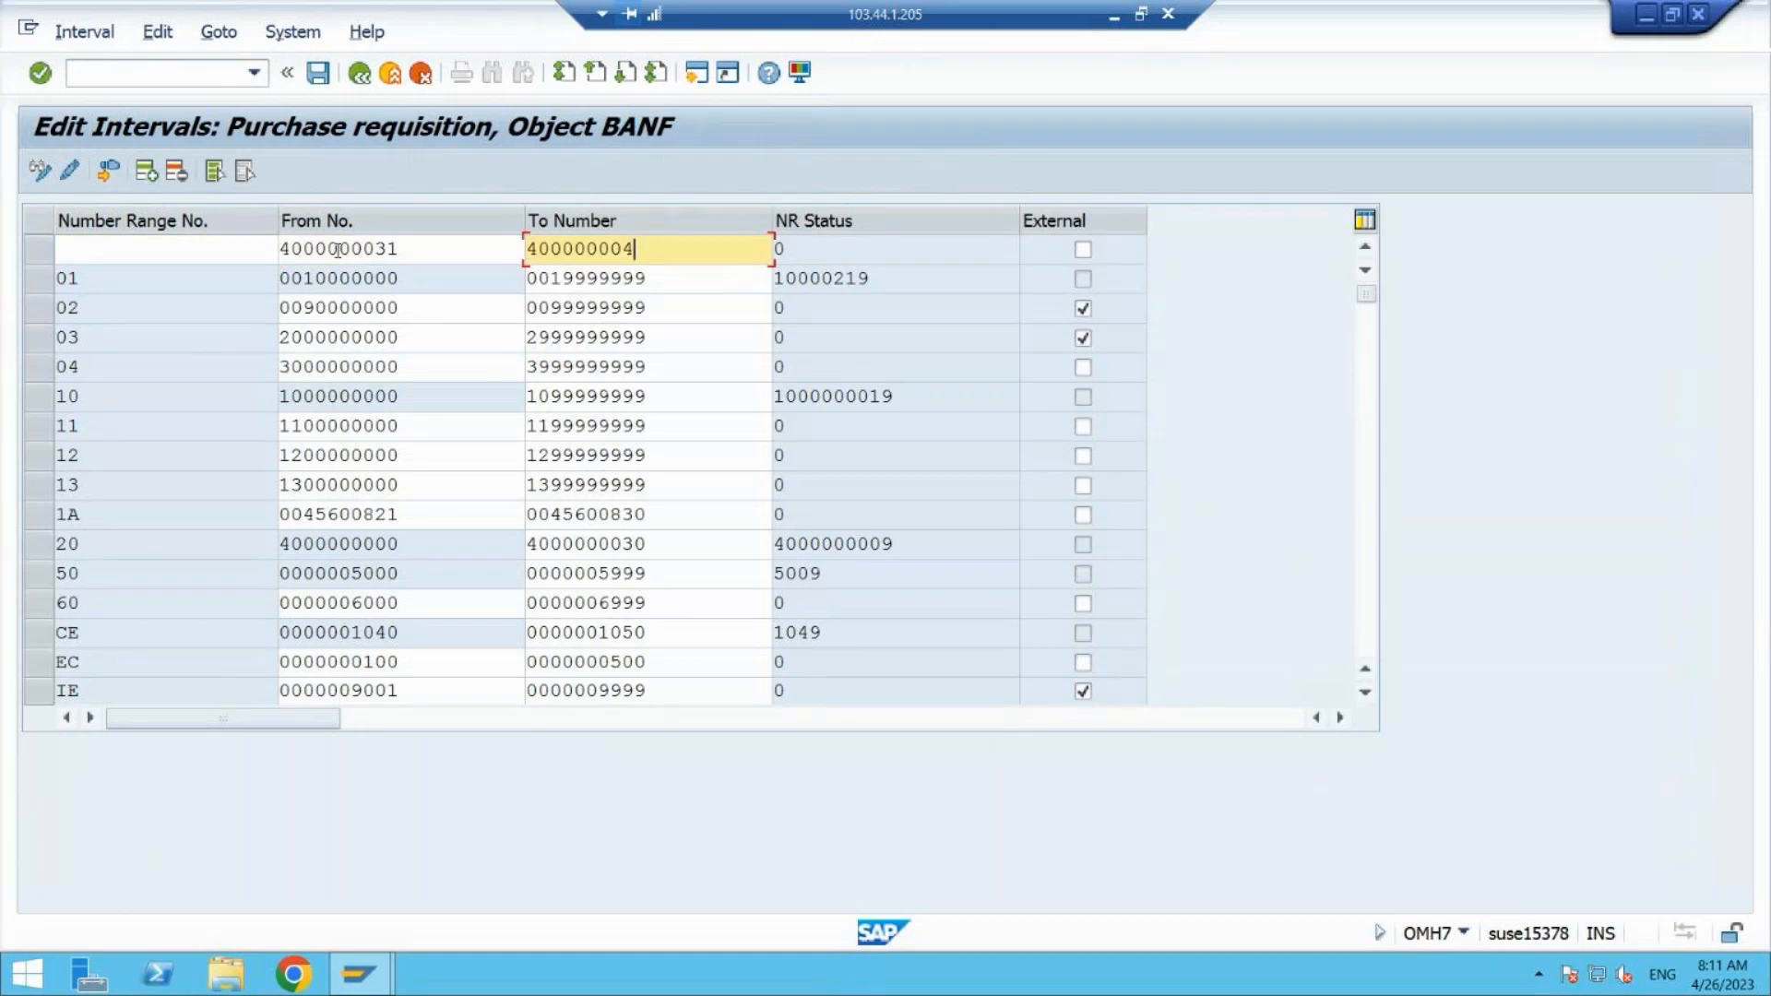
- Give the new interval the number range number XK and save the BANF intervals, acknowledging the transport notice
left_click(178, 246)
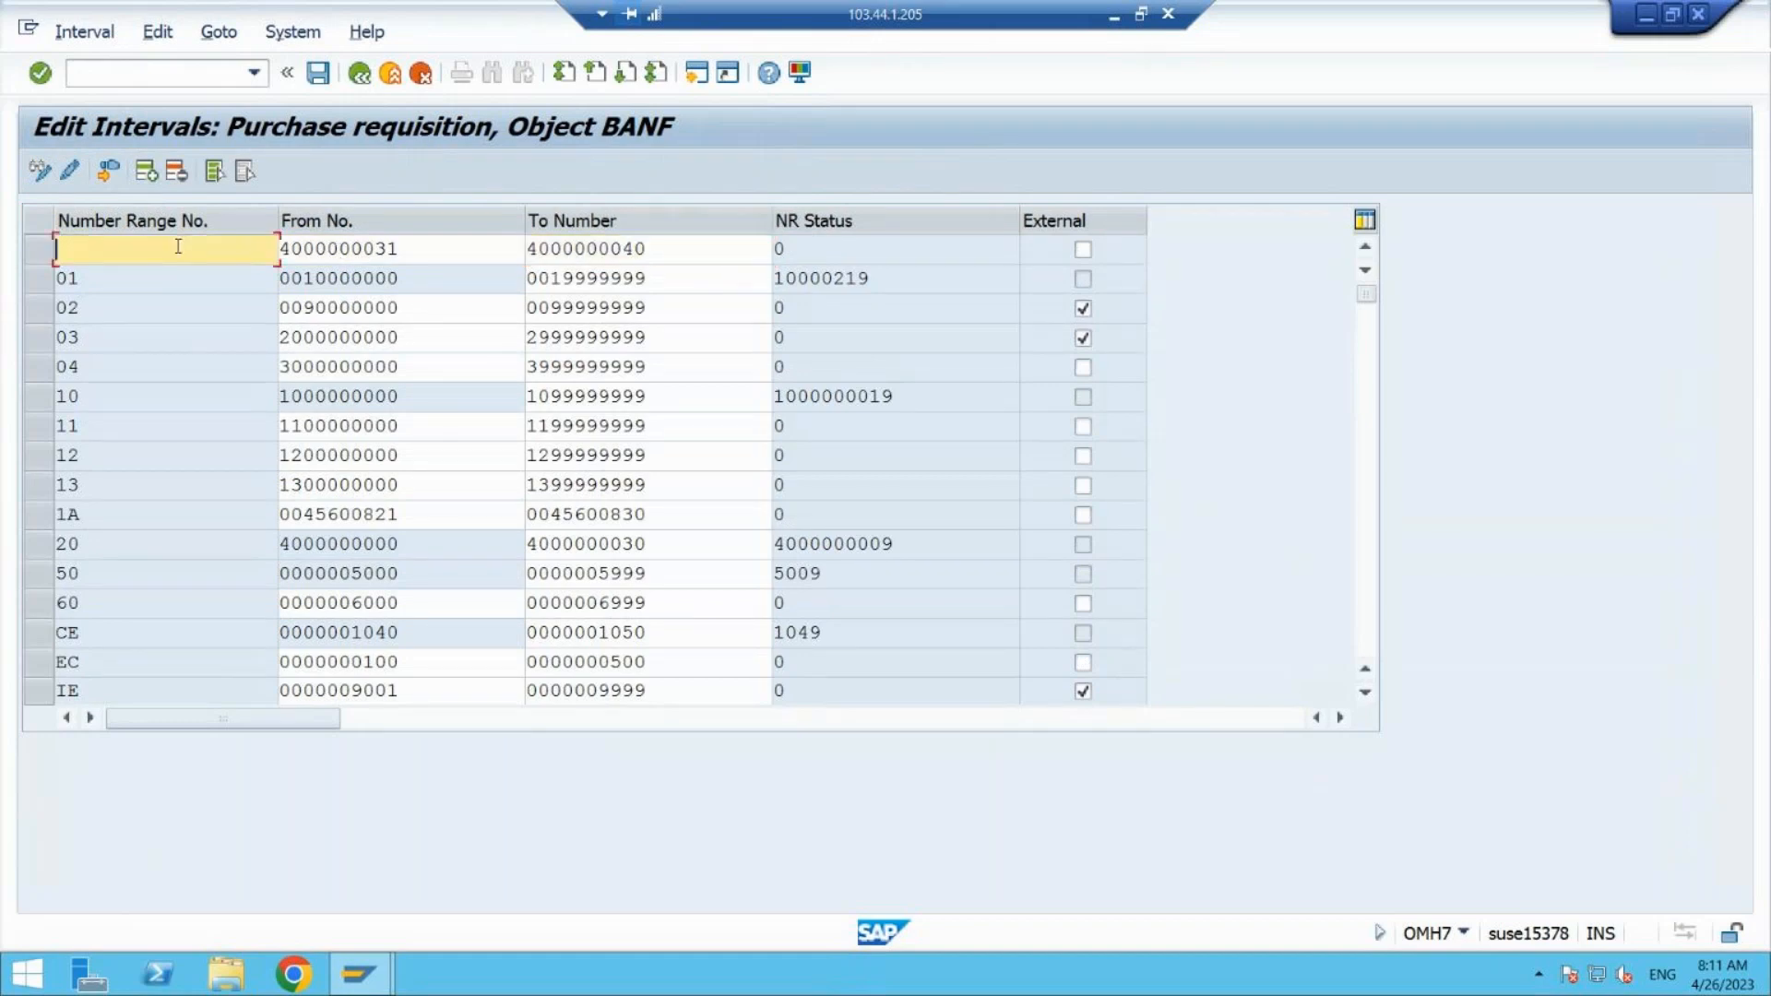
type("xK")
key("Return")
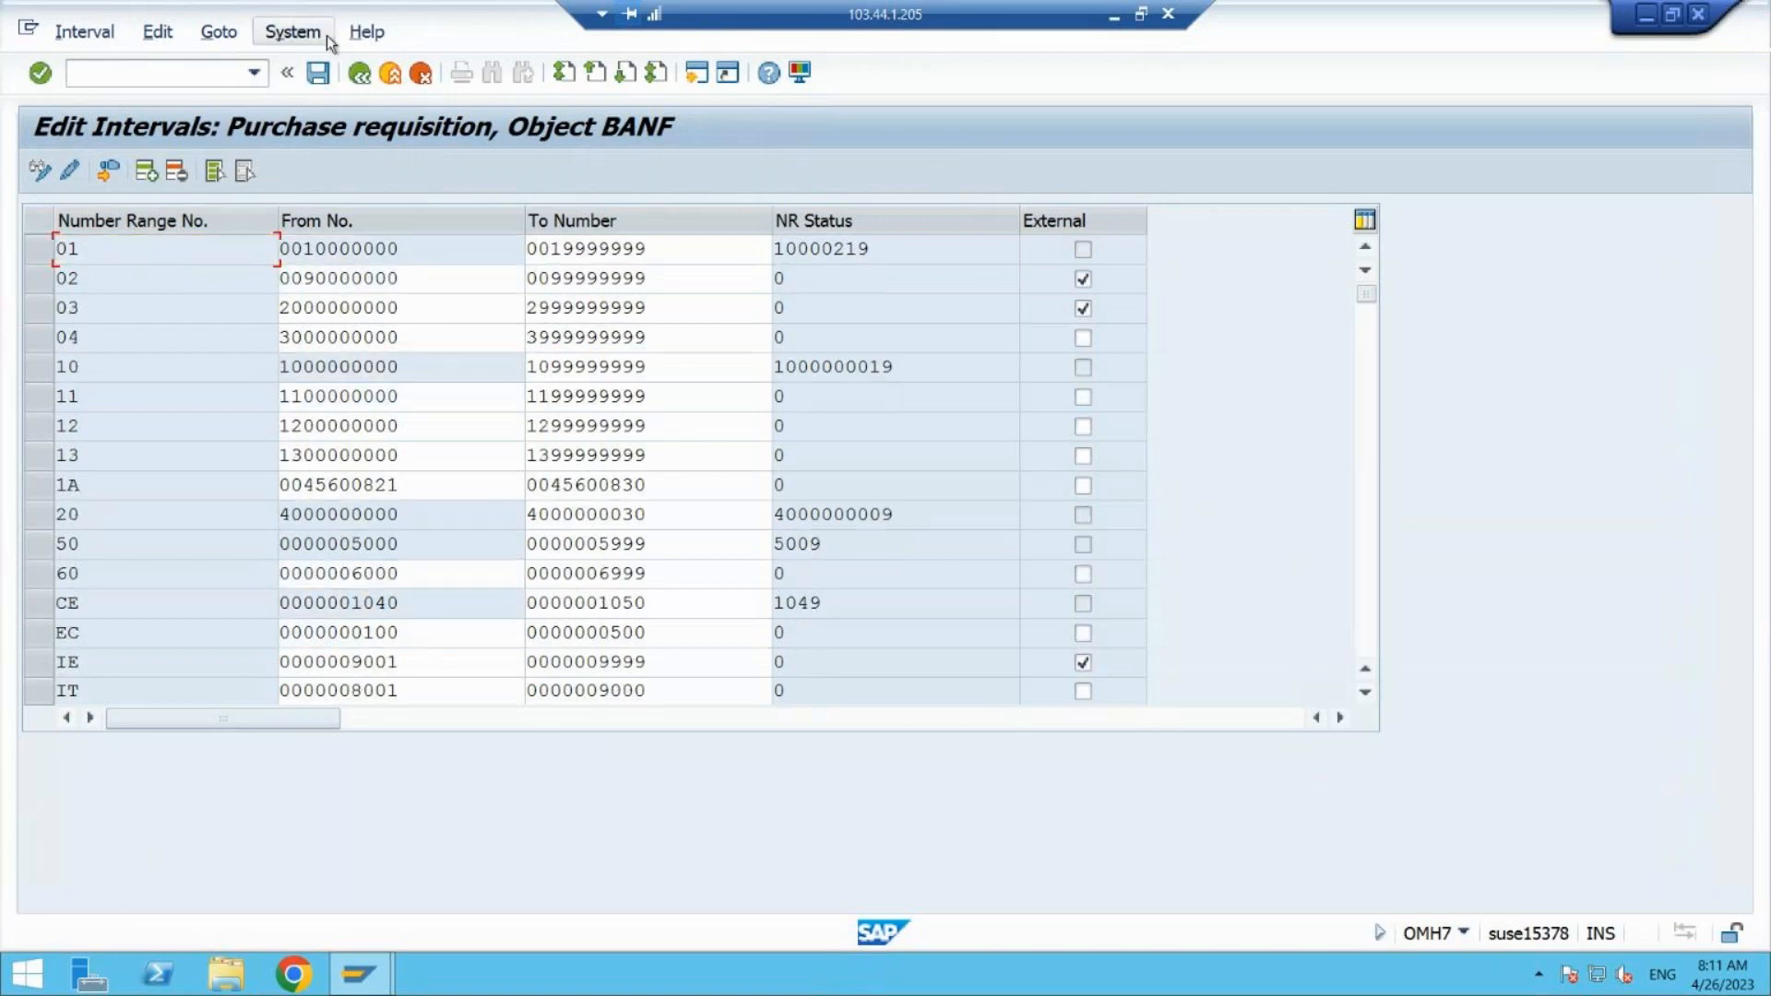
left_click(318, 74)
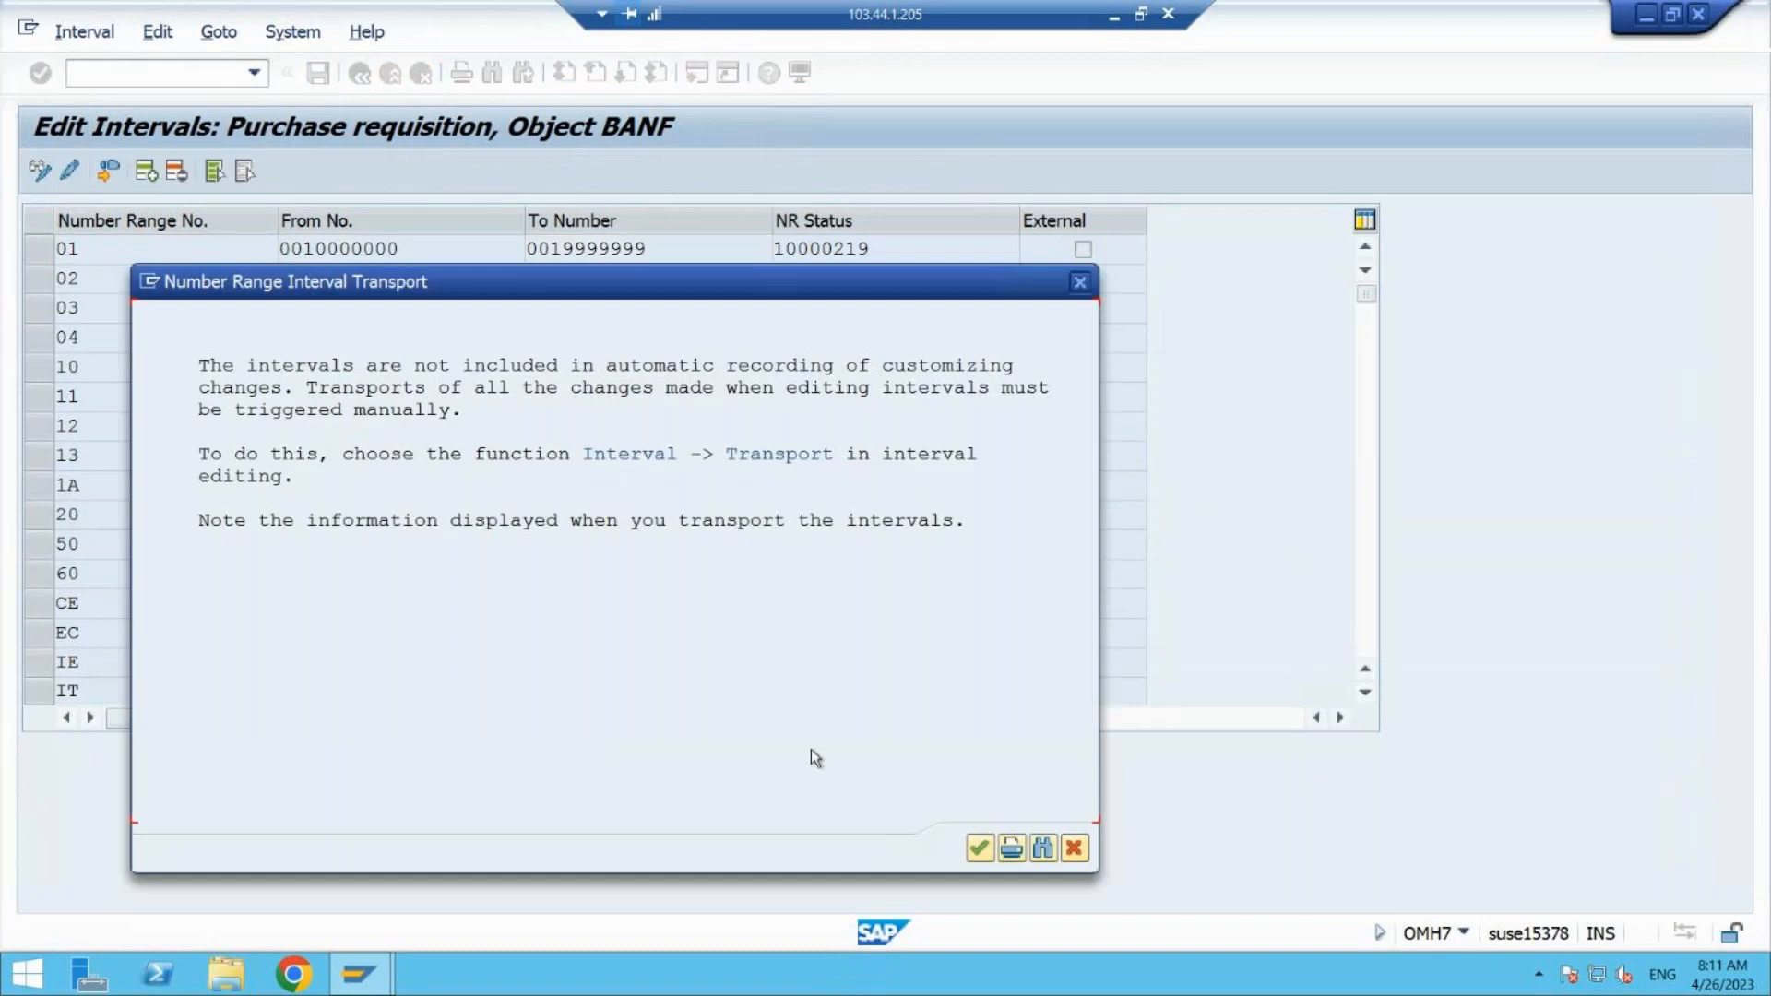
left_click(979, 849)
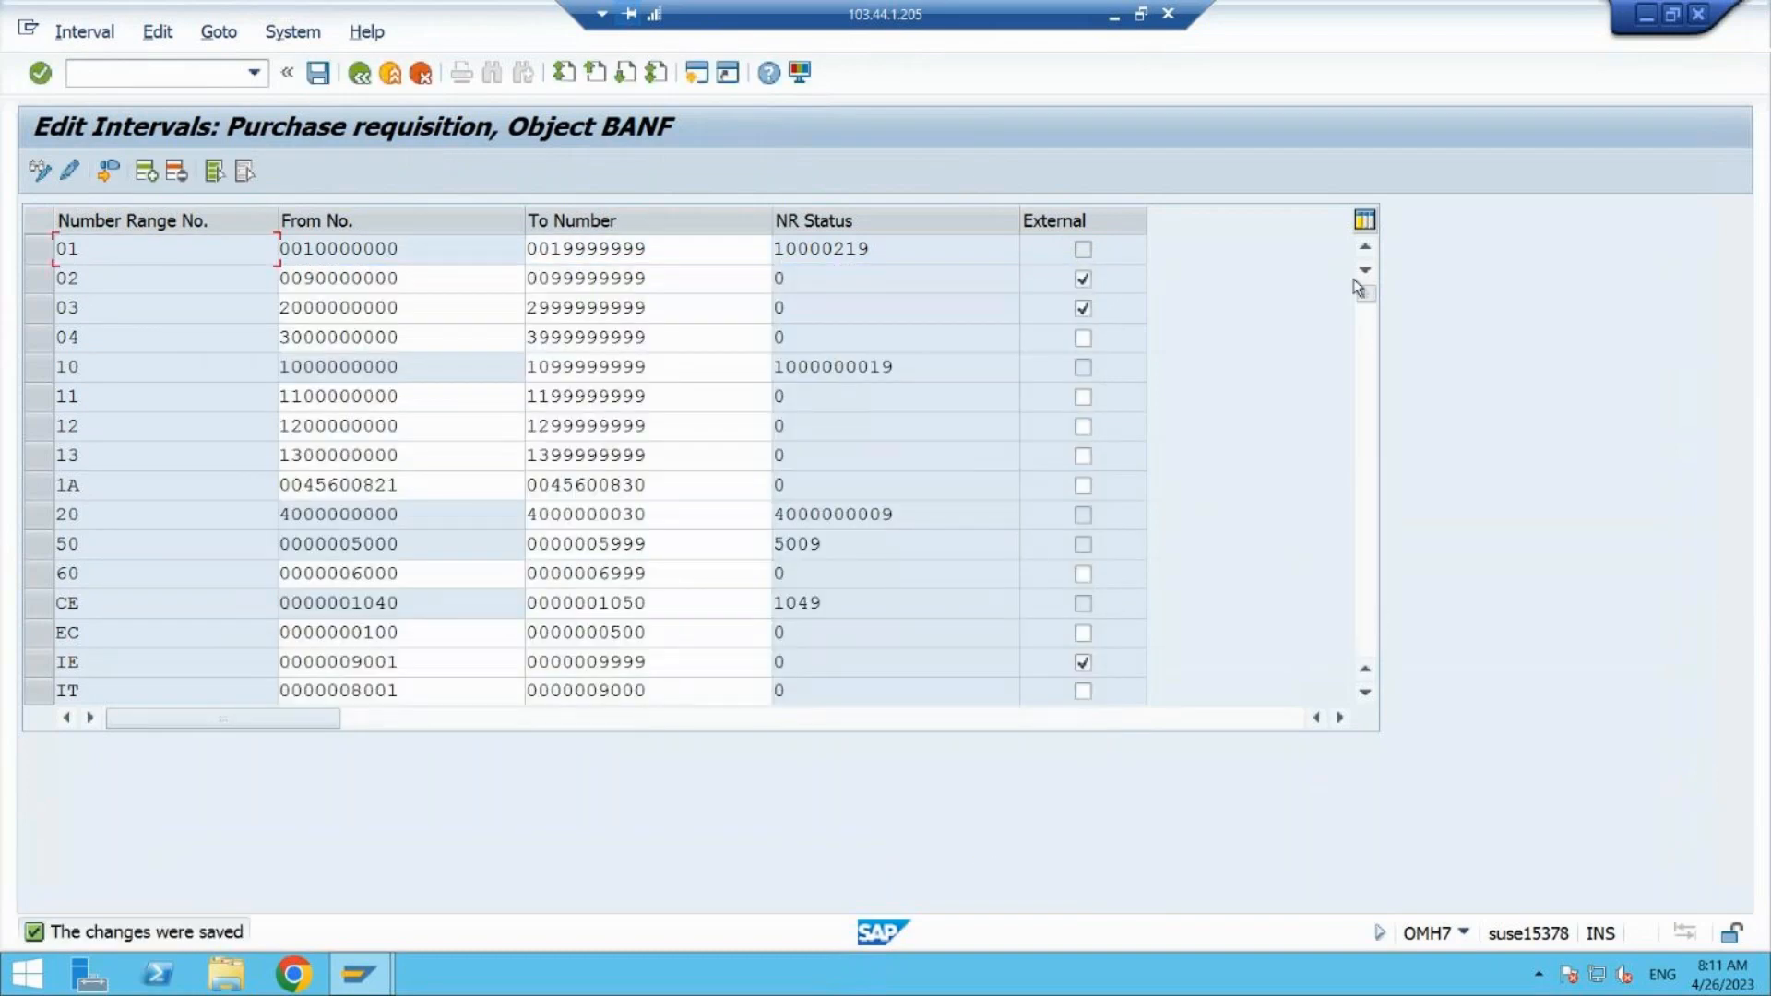
- Check the number range and limits of interval XK in the BANF interval list
left_click(1372, 465)
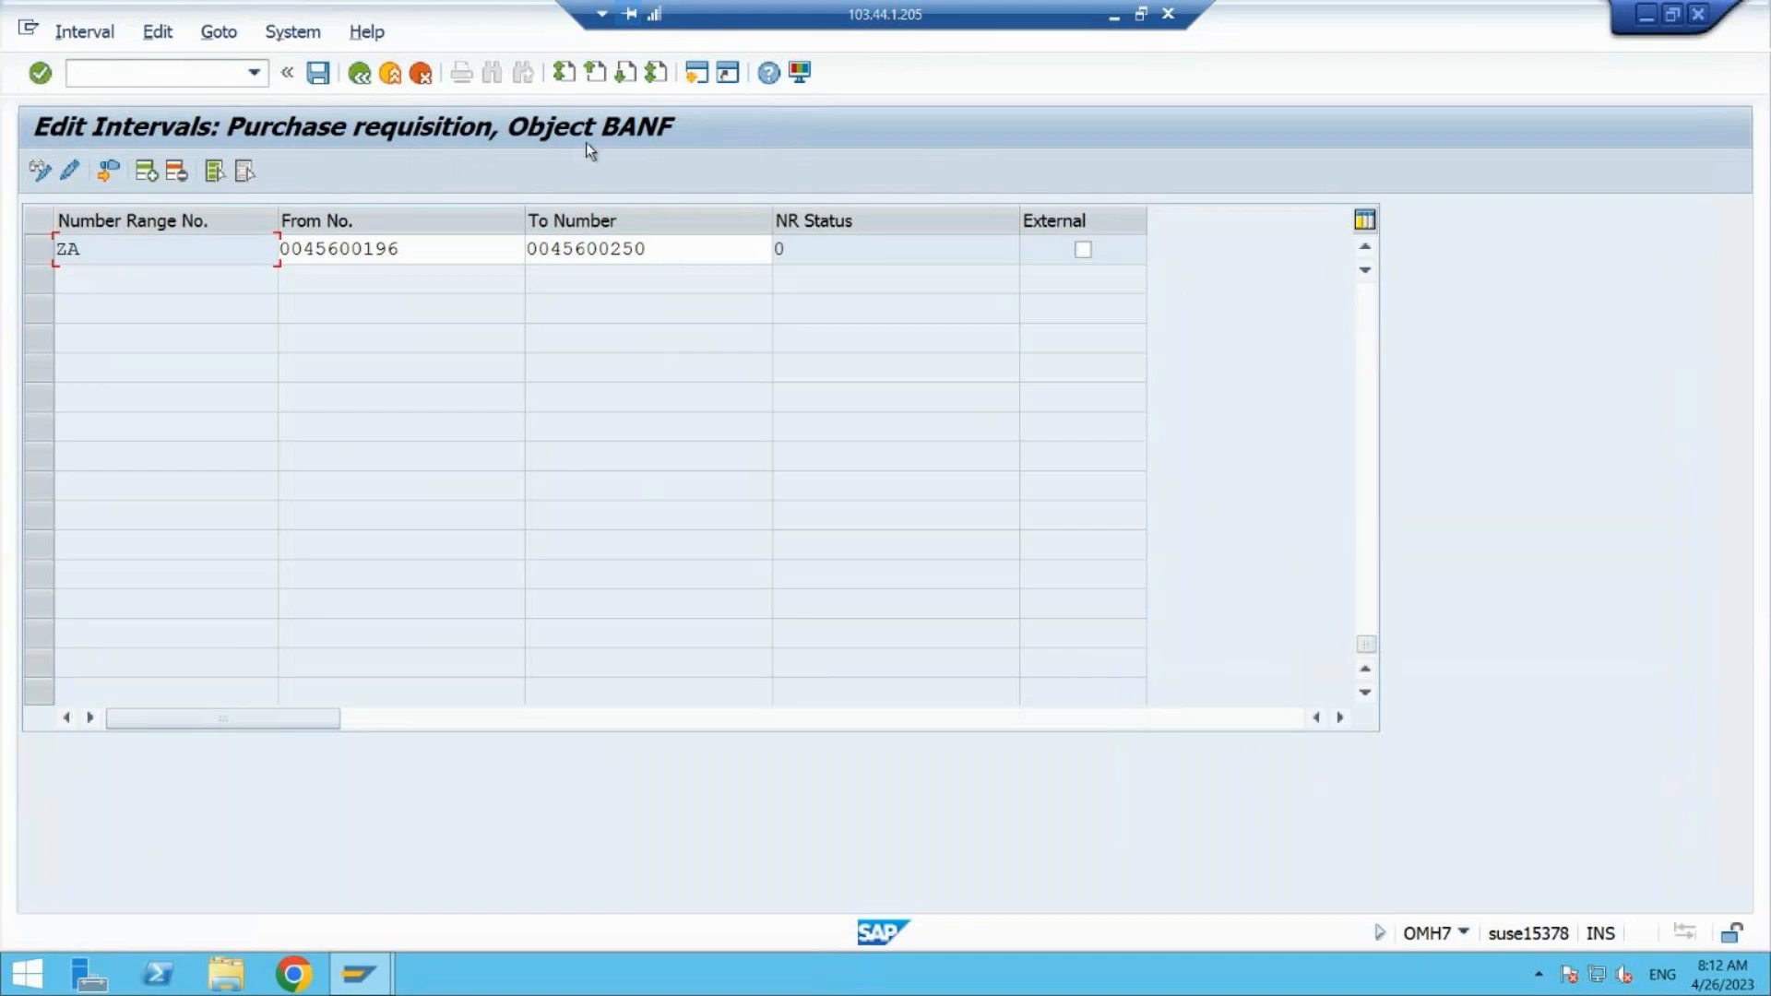
scroll(285, 266, "up", 5)
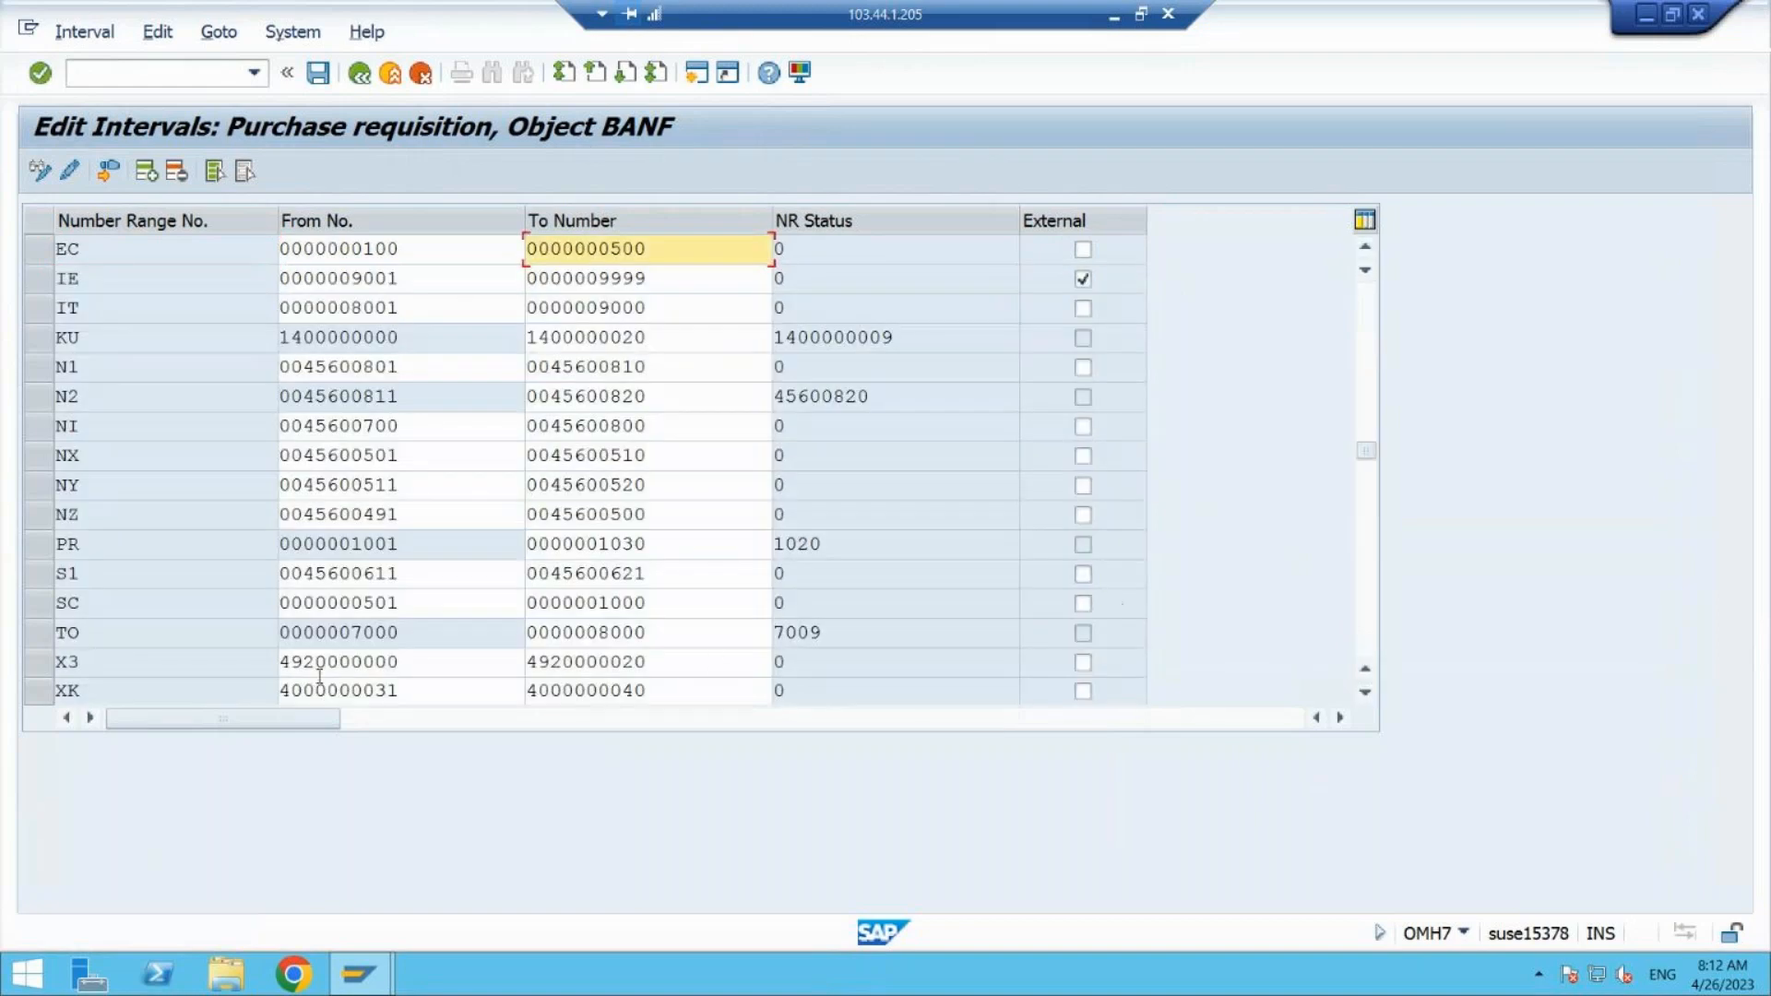
left_click_drag(683, 690, 86, 687)
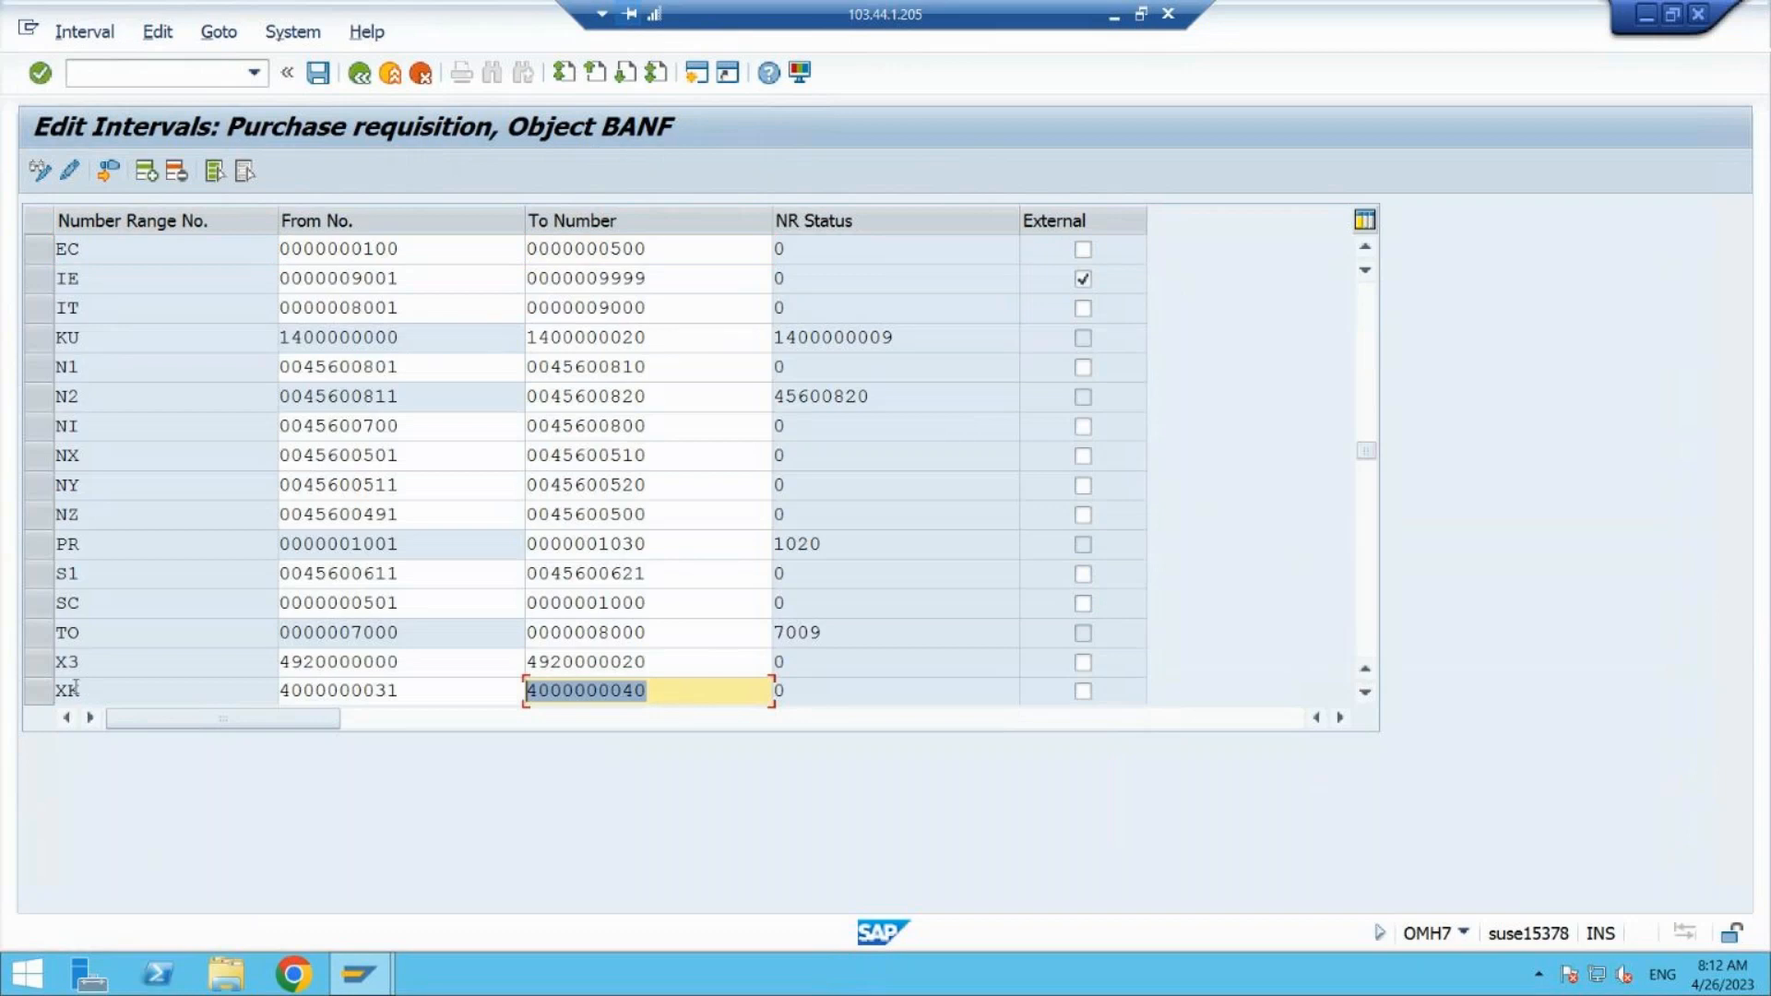
- Return to the IMG structure and execute Define Document Types for Purchase Requisitions
left_click(365, 77)
left_click(362, 76)
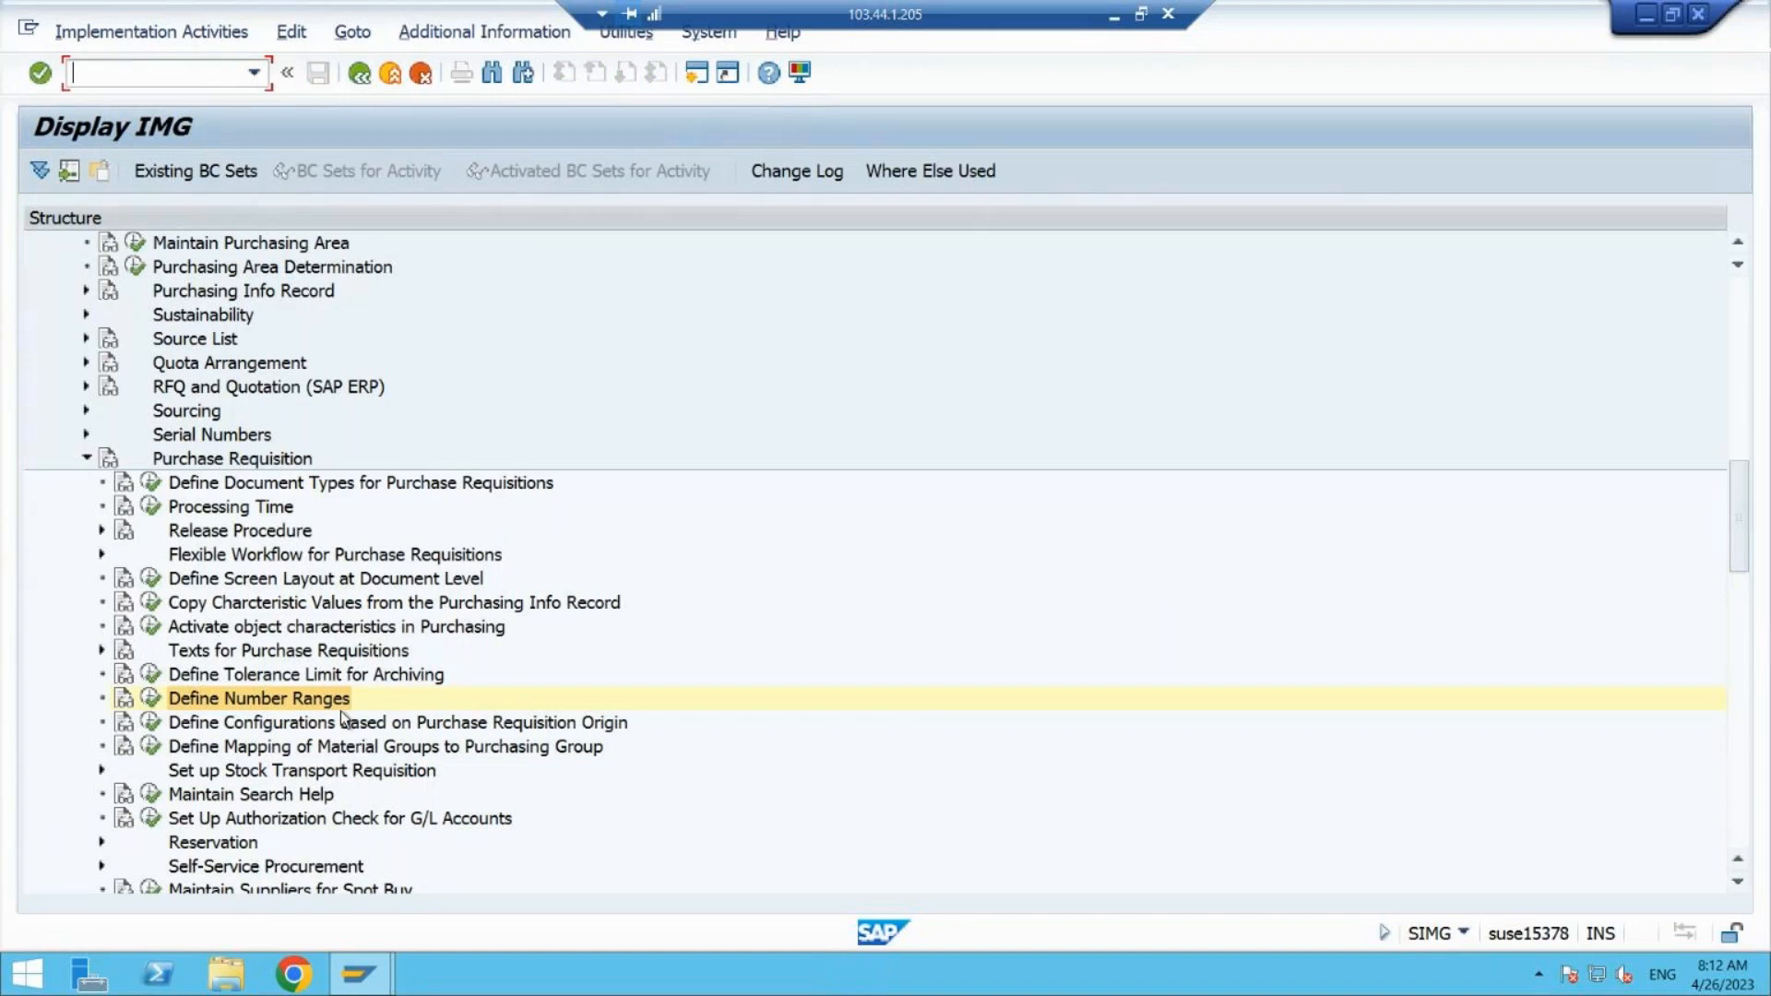
left_click(300, 482)
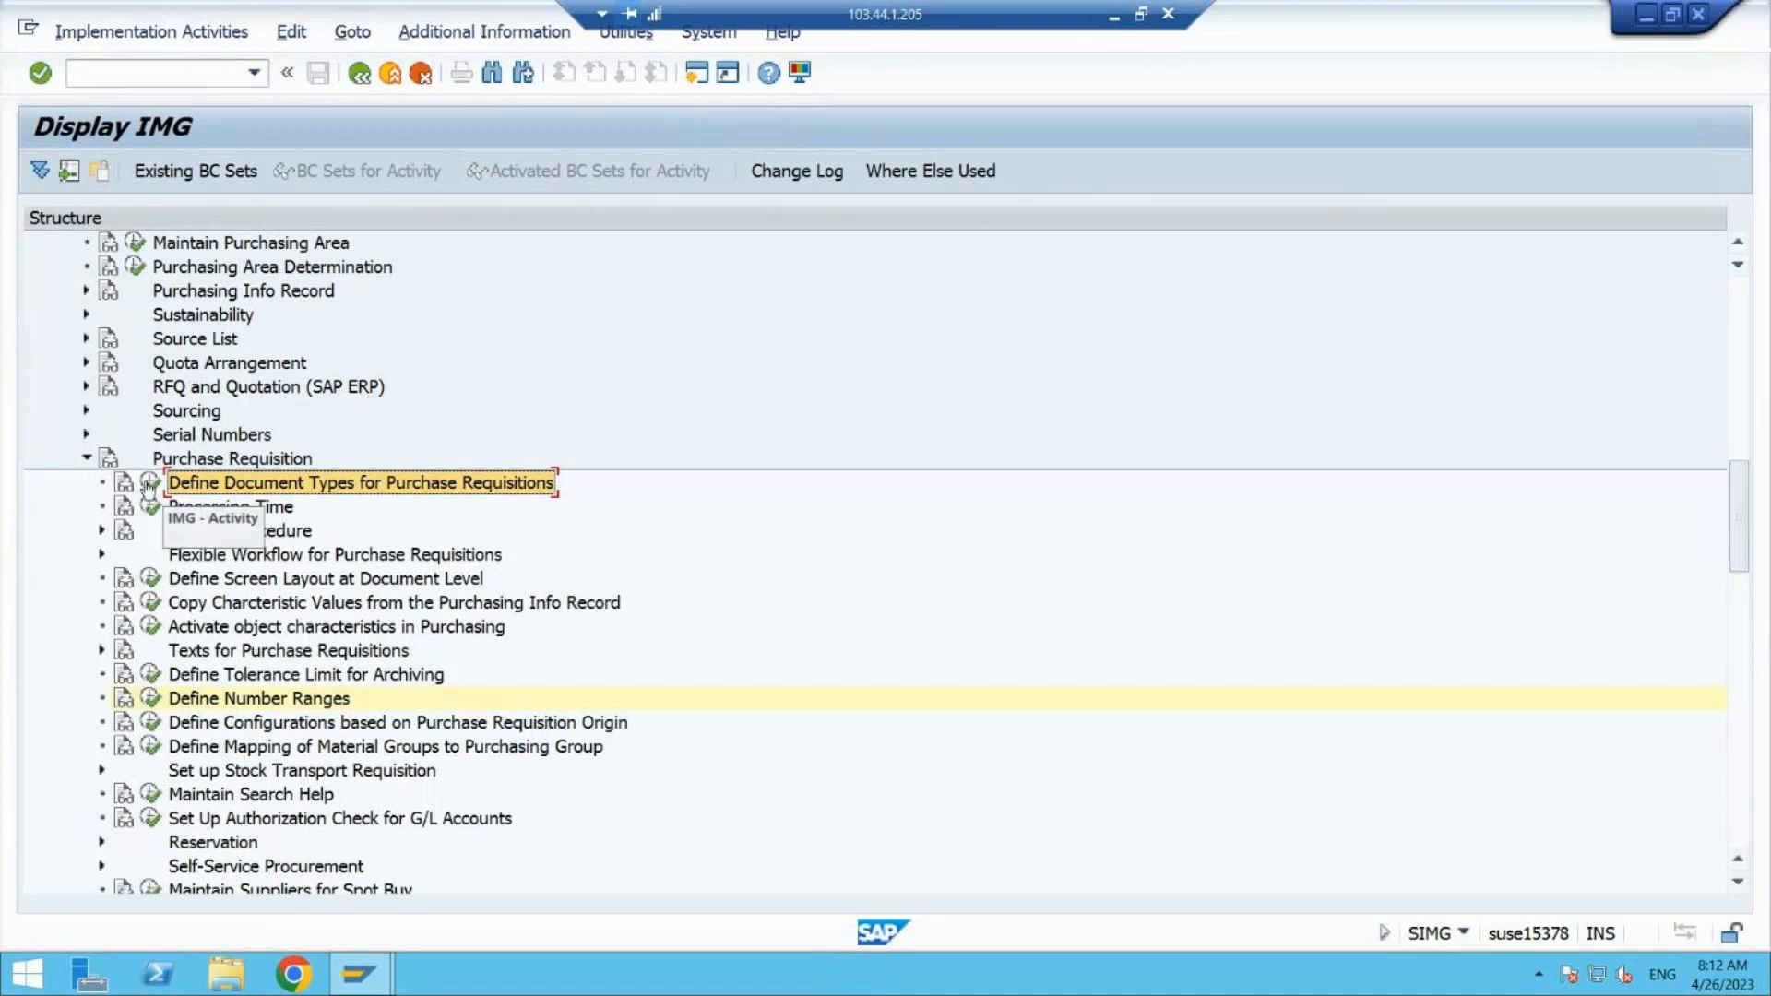
left_click(152, 486)
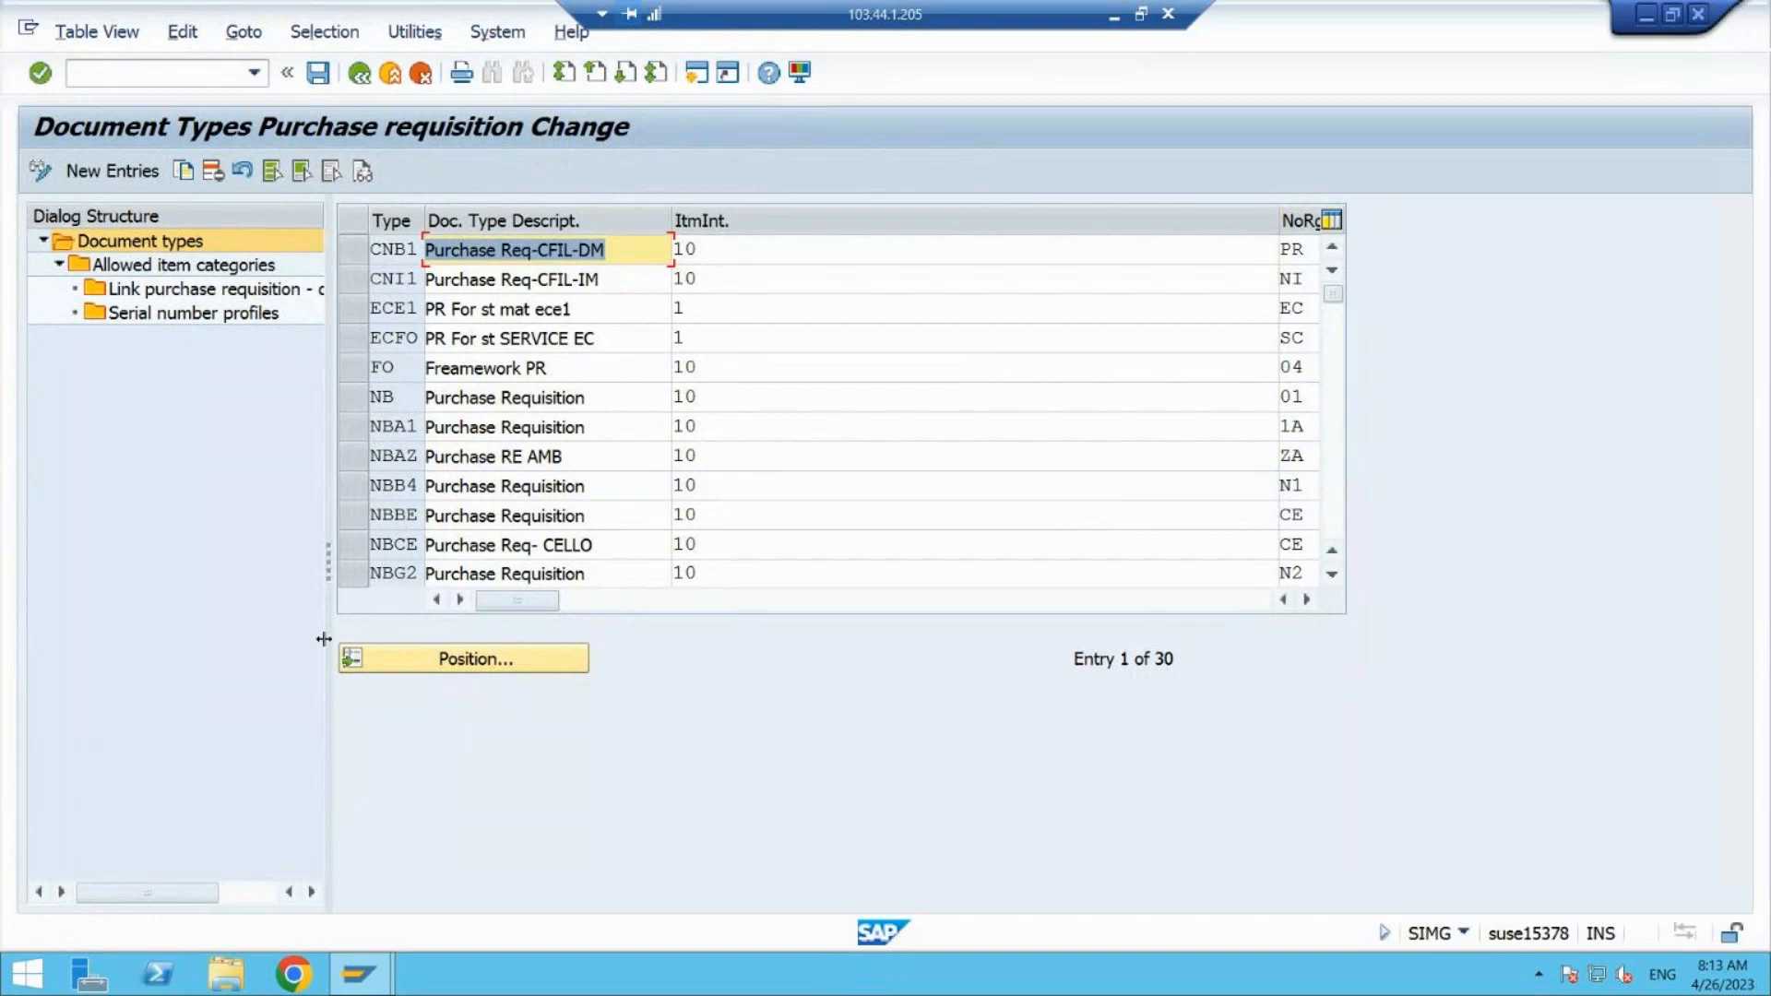
- Position the document type list at entry NB
left_click_drag(414, 401, 319, 398)
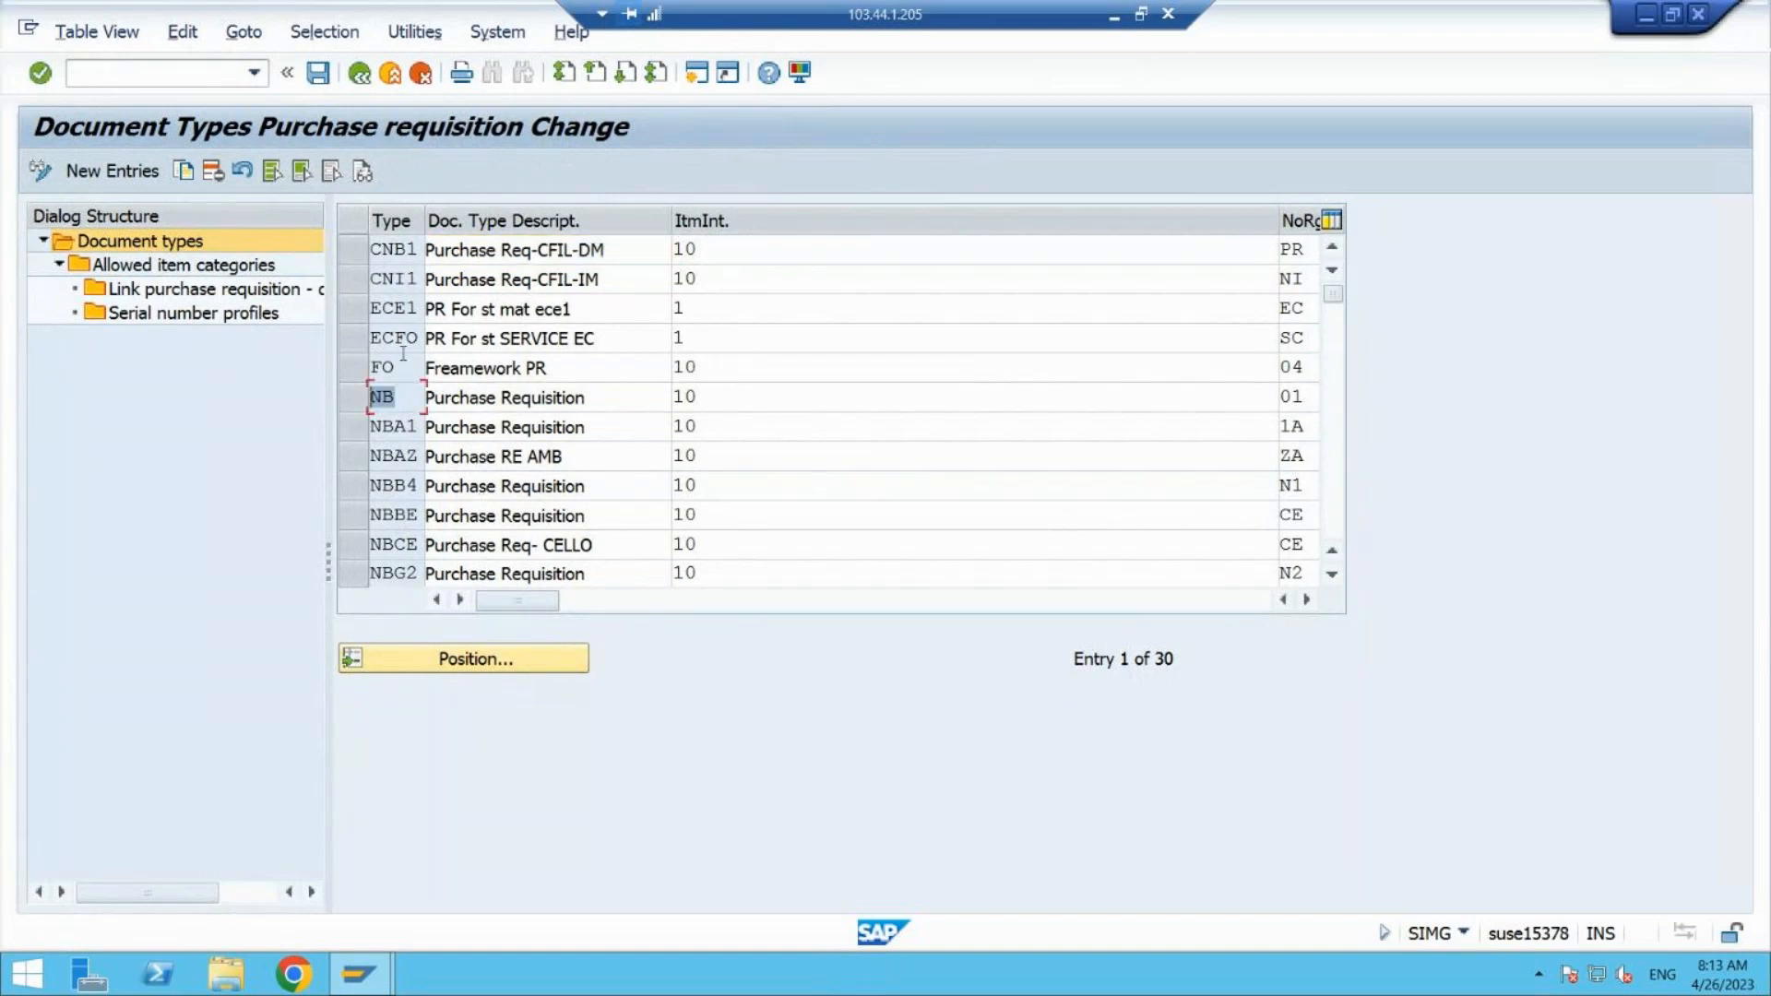
left_click(473, 657)
type("NB")
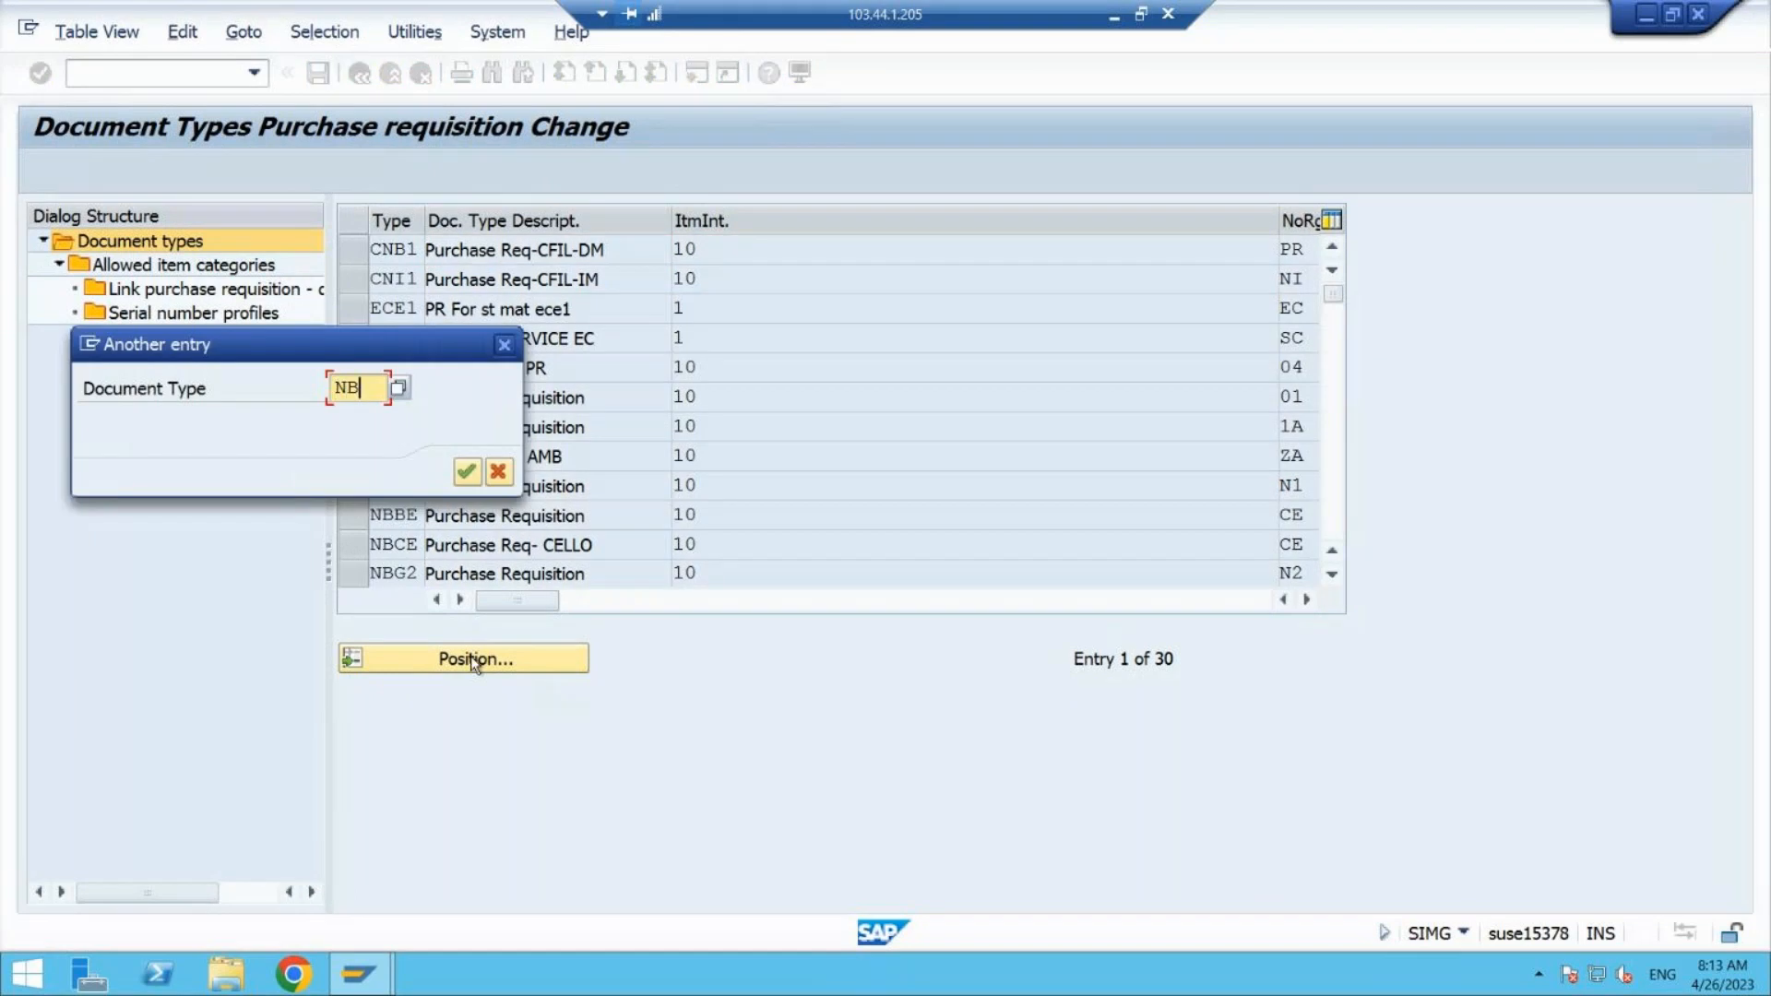
key("Return")
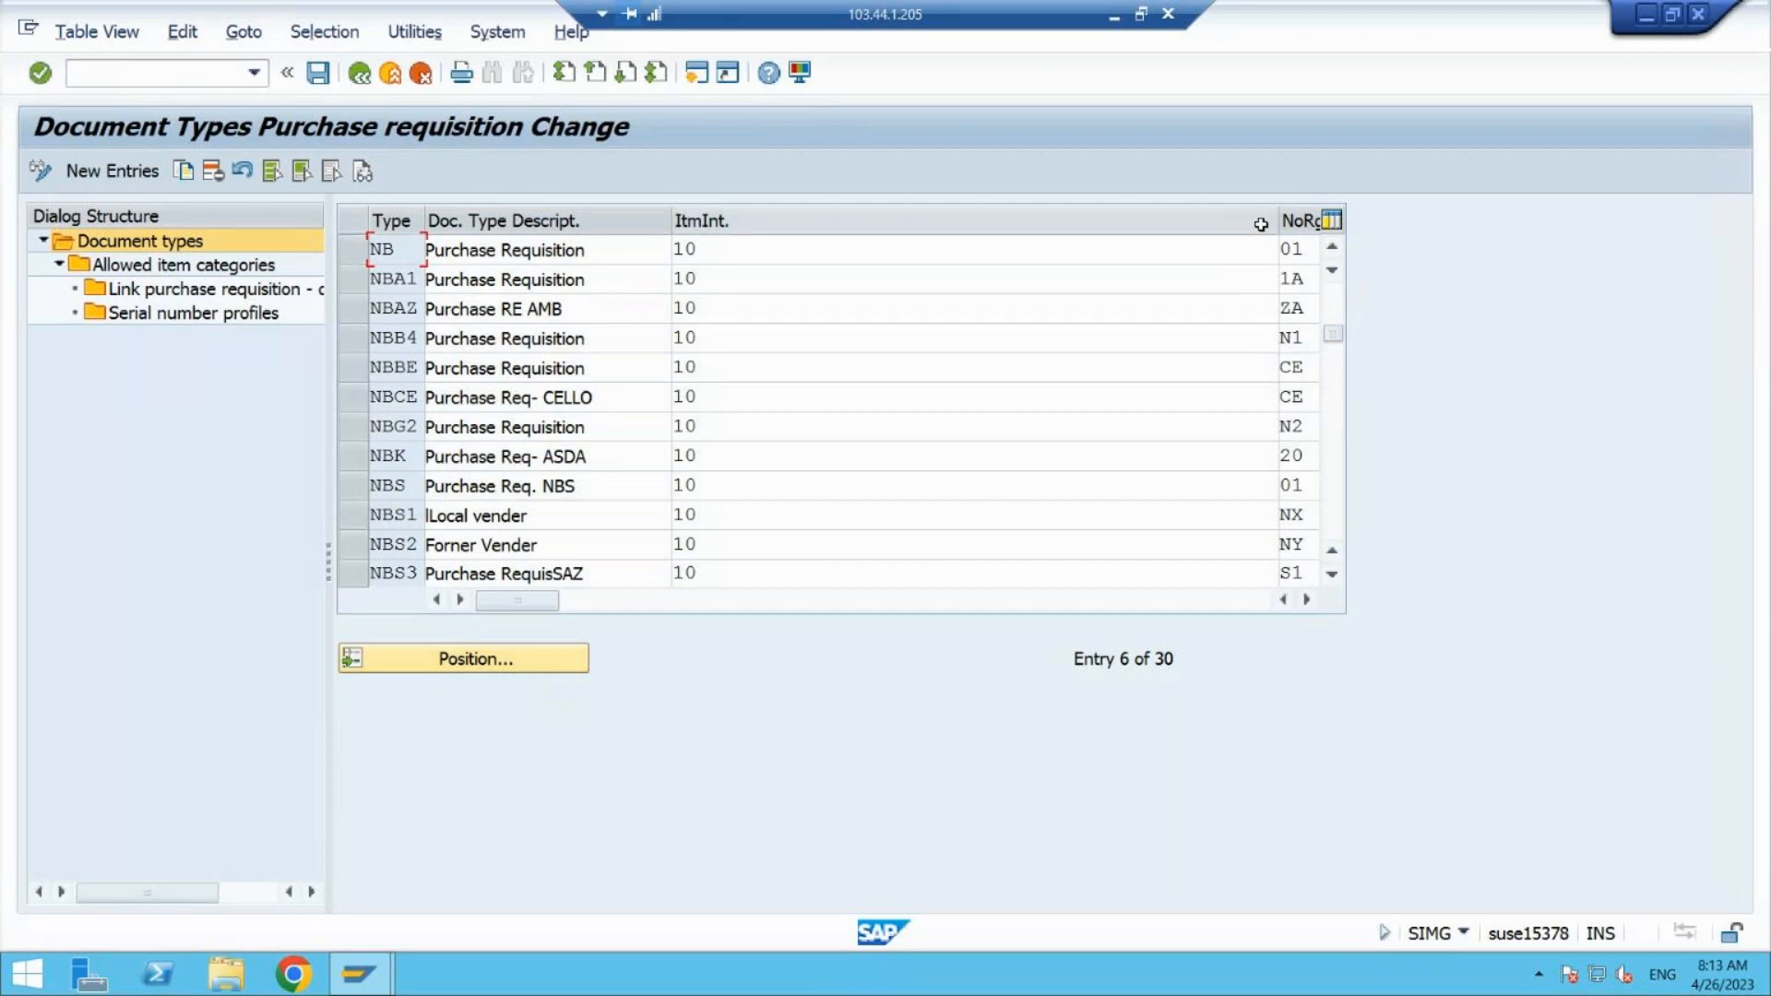
- Narrow the item interval column and examine the description, item interval and number range assignments of document type NB
left_click_drag(1274, 221, 764, 310)
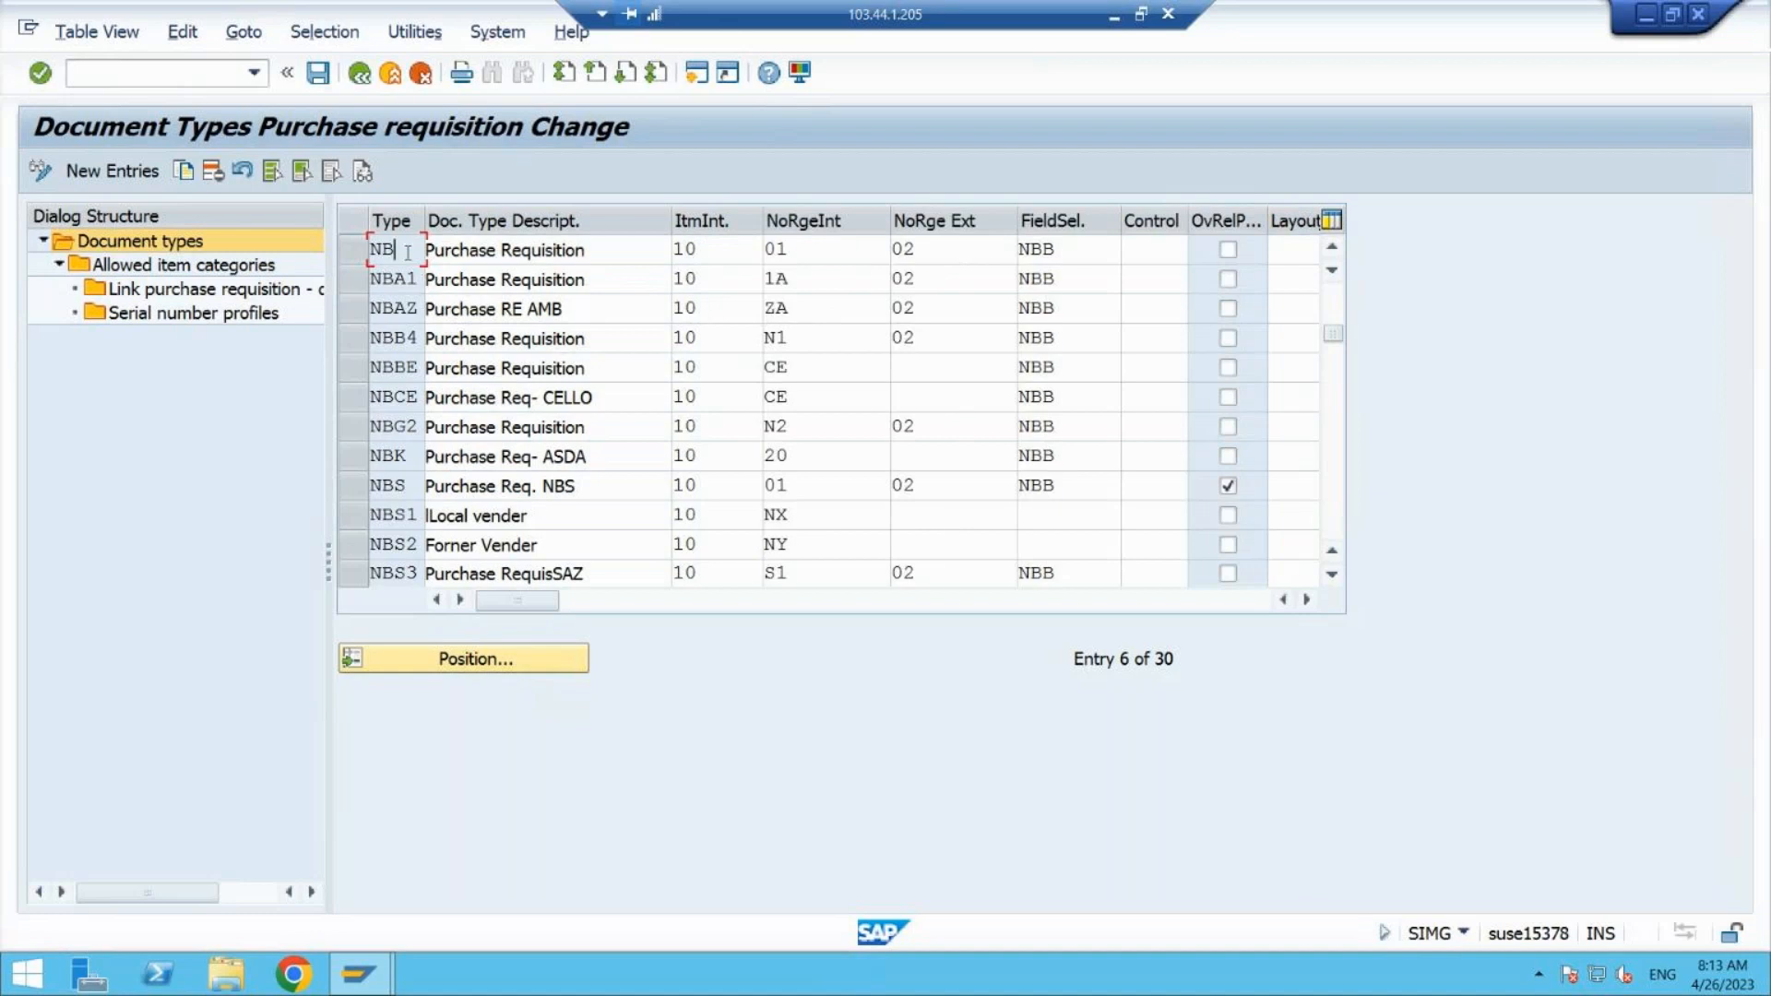
left_click(583, 253)
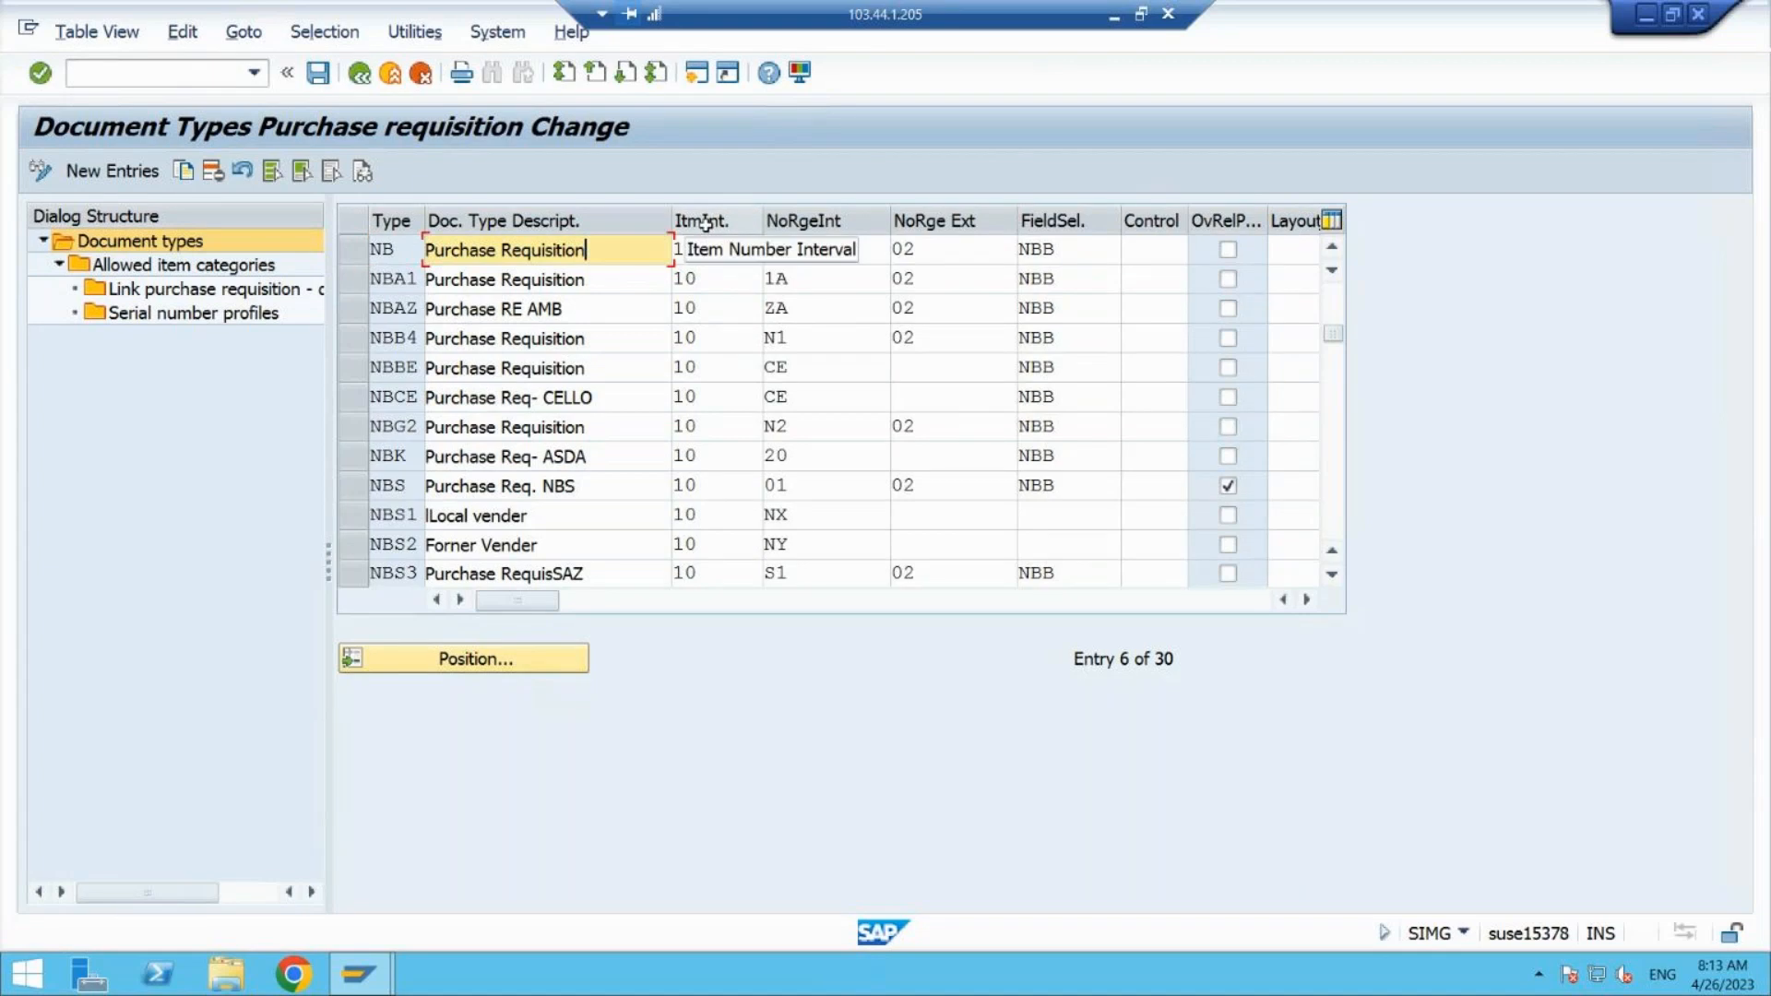
left_click_drag(709, 250, 666, 252)
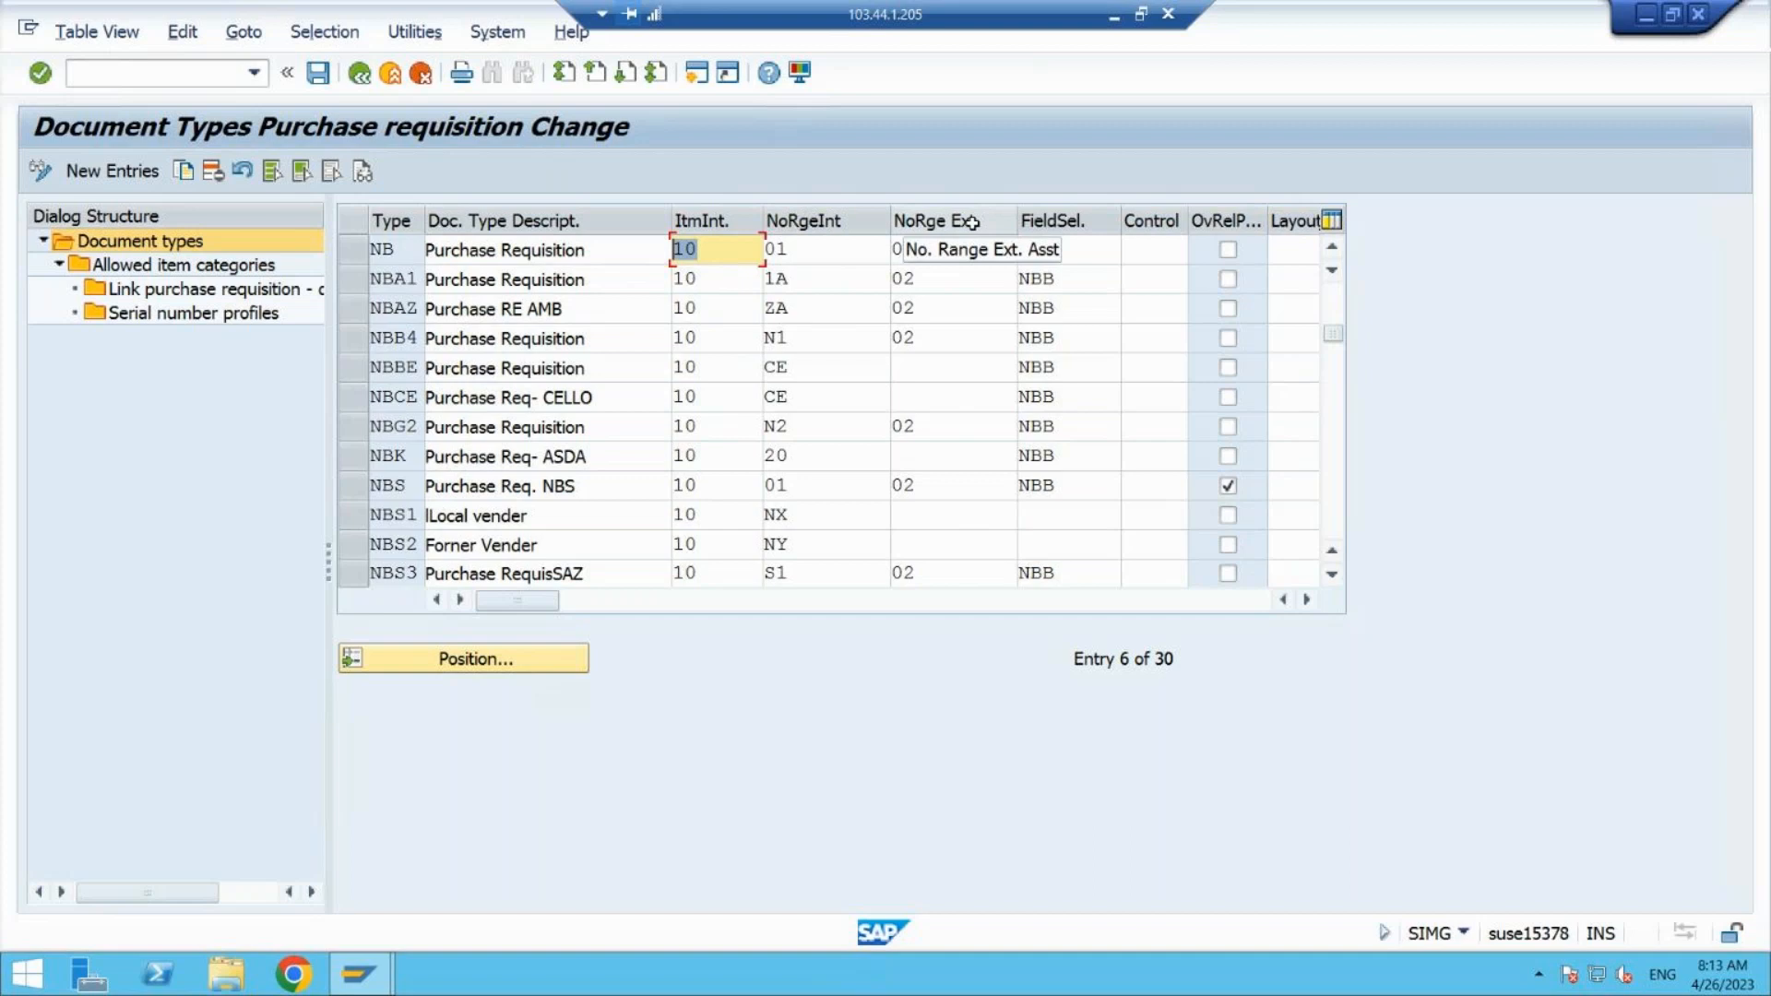
left_click(842, 258)
left_click(925, 258)
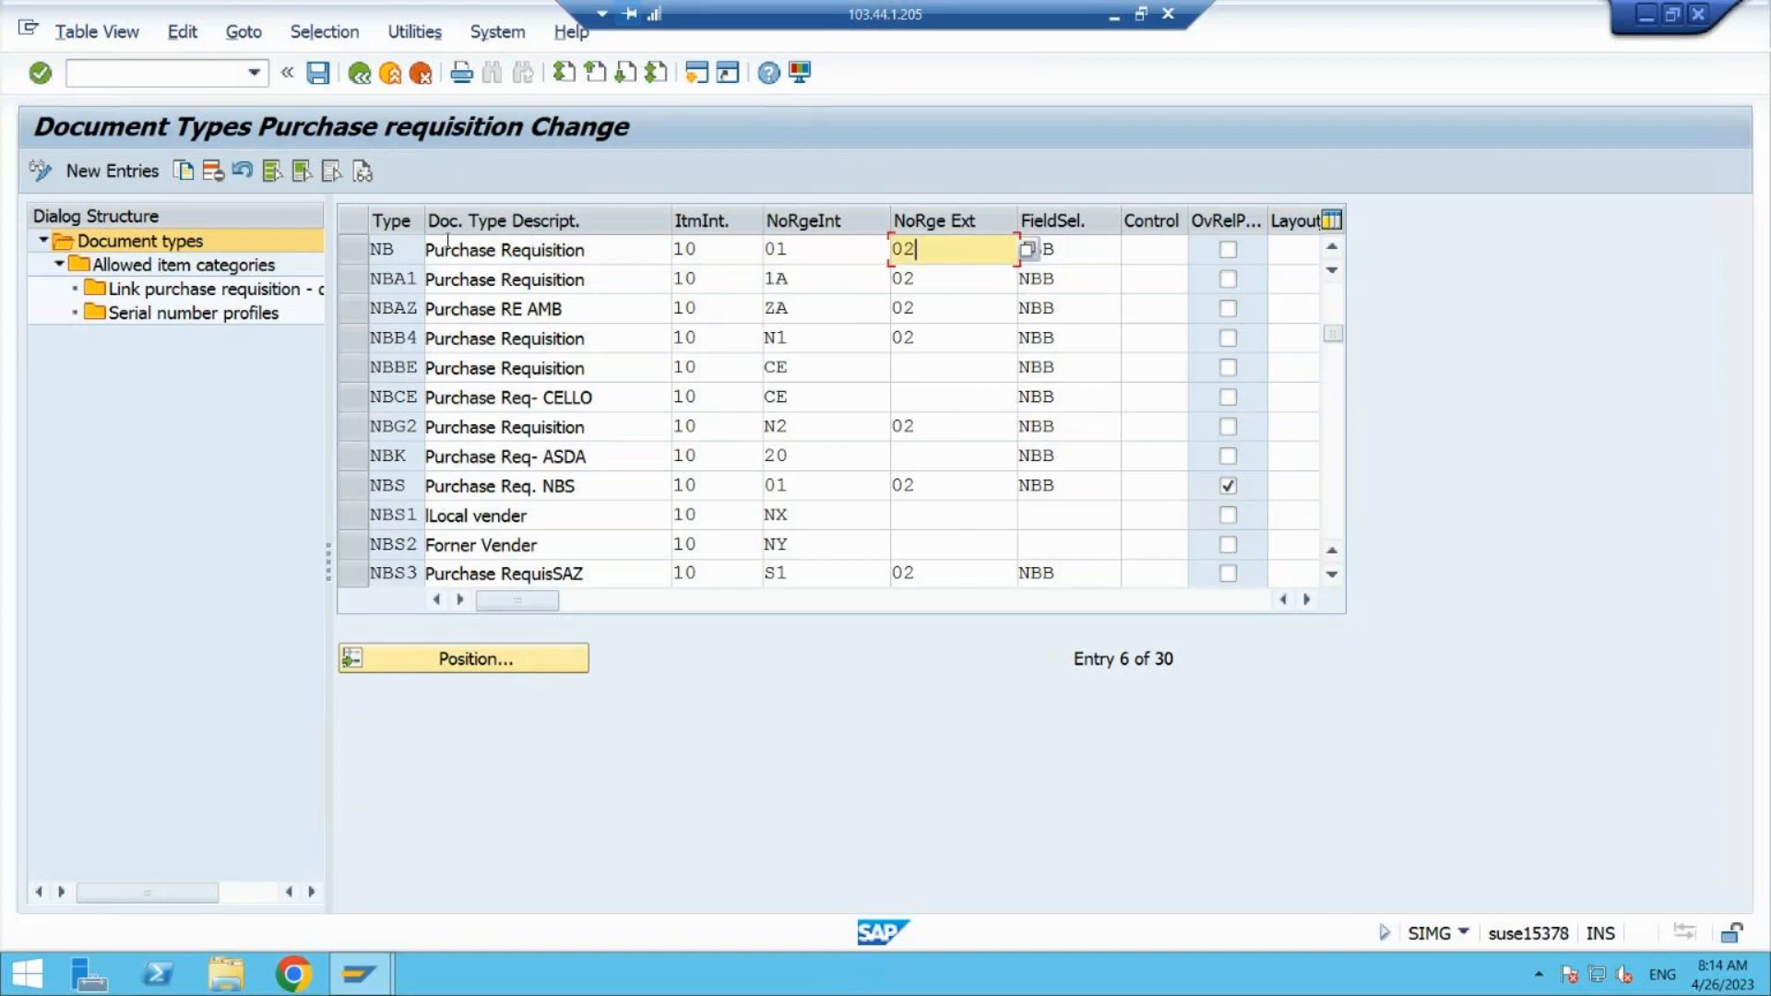
- Copy document type NB and name the copy ZNB8
left_click(343, 251)
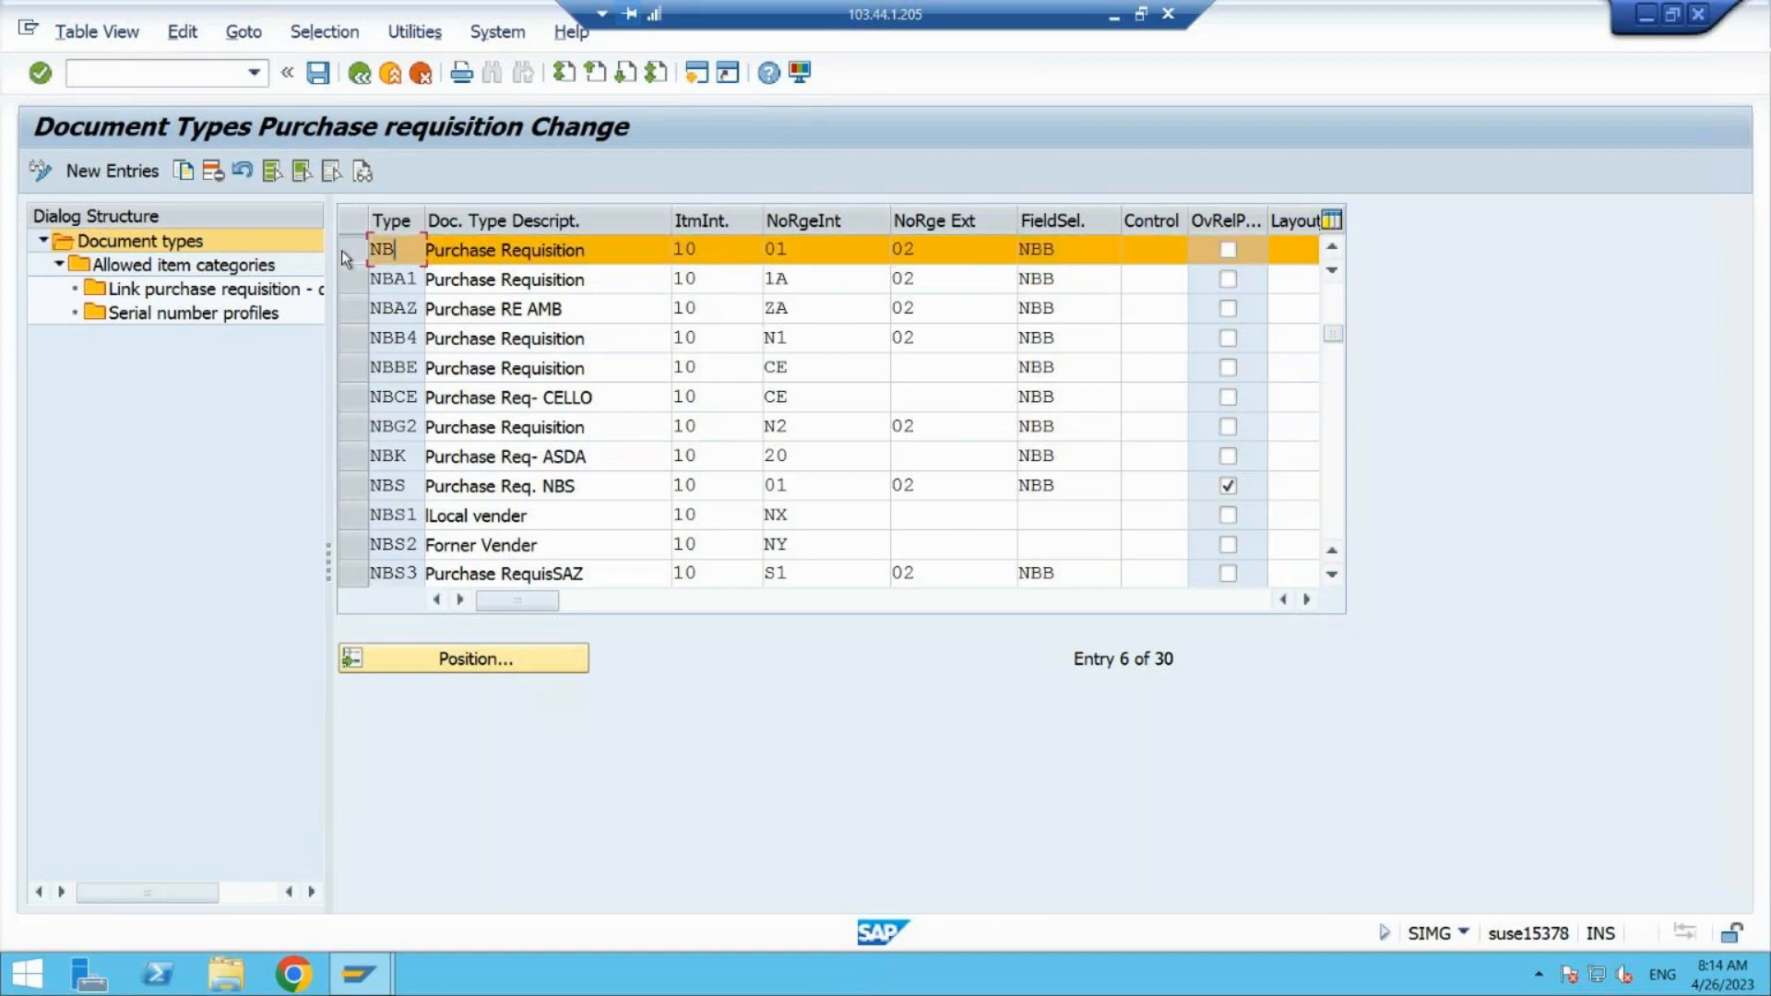
left_click(185, 172)
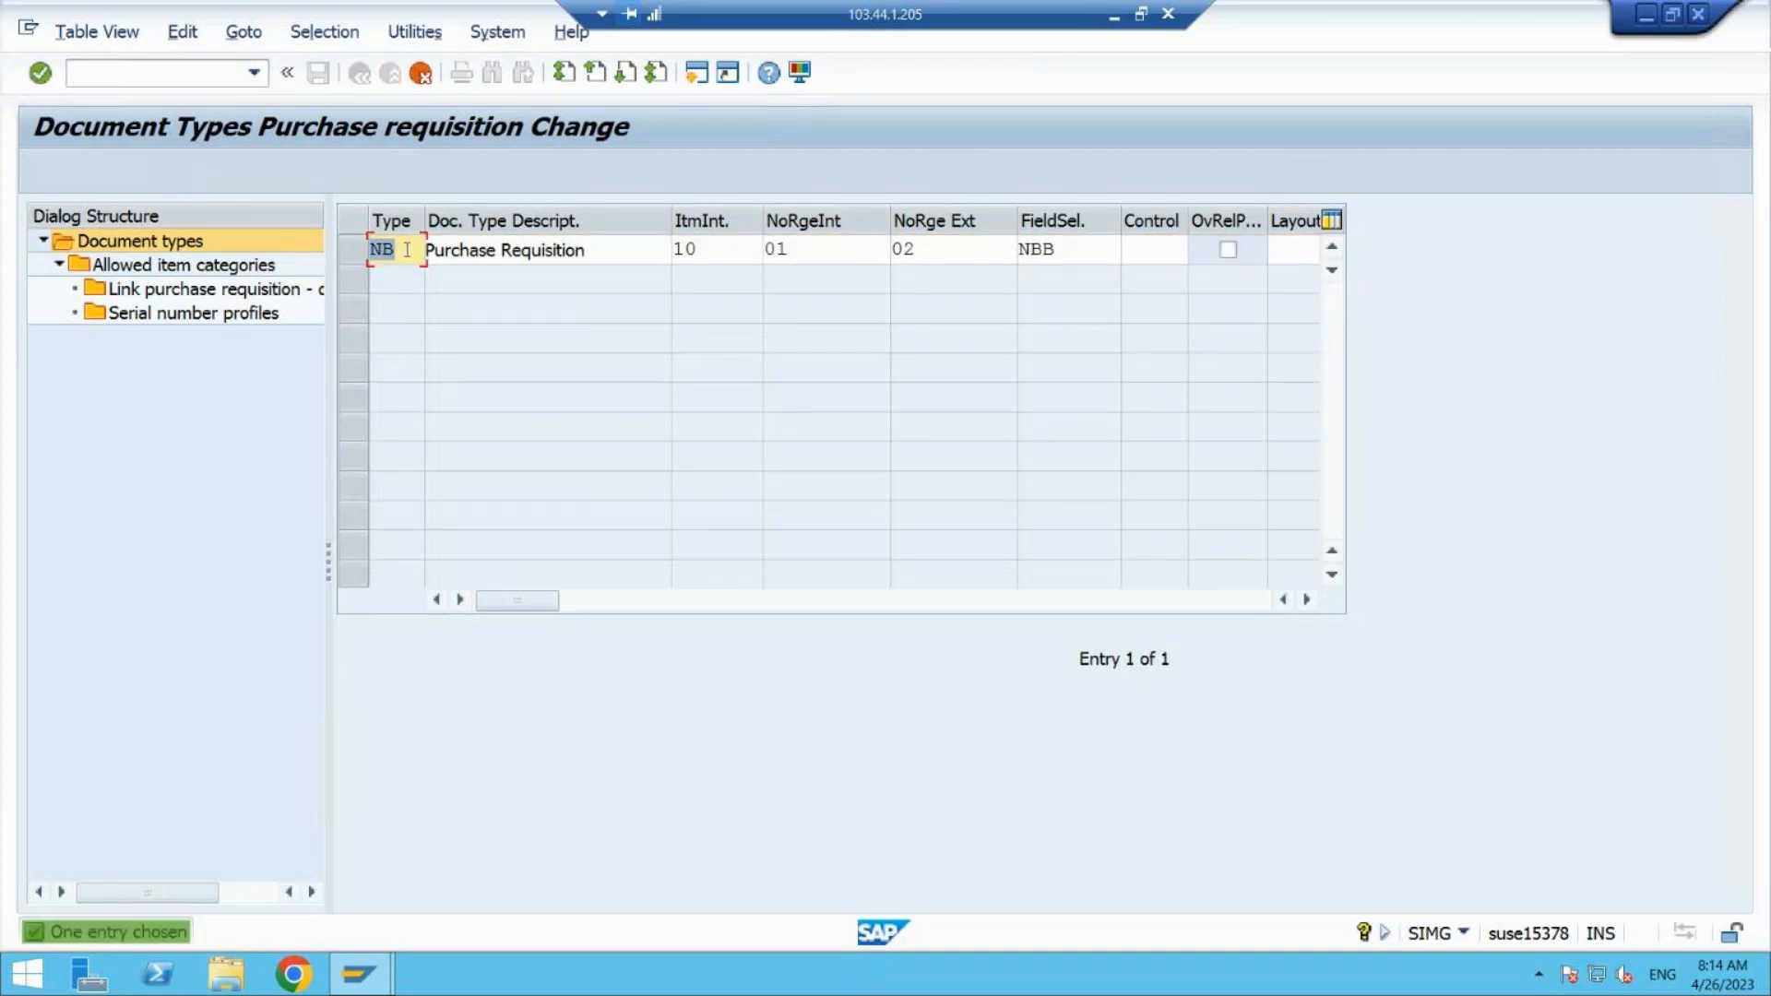
key("BackSpace")
key("BackSpace")
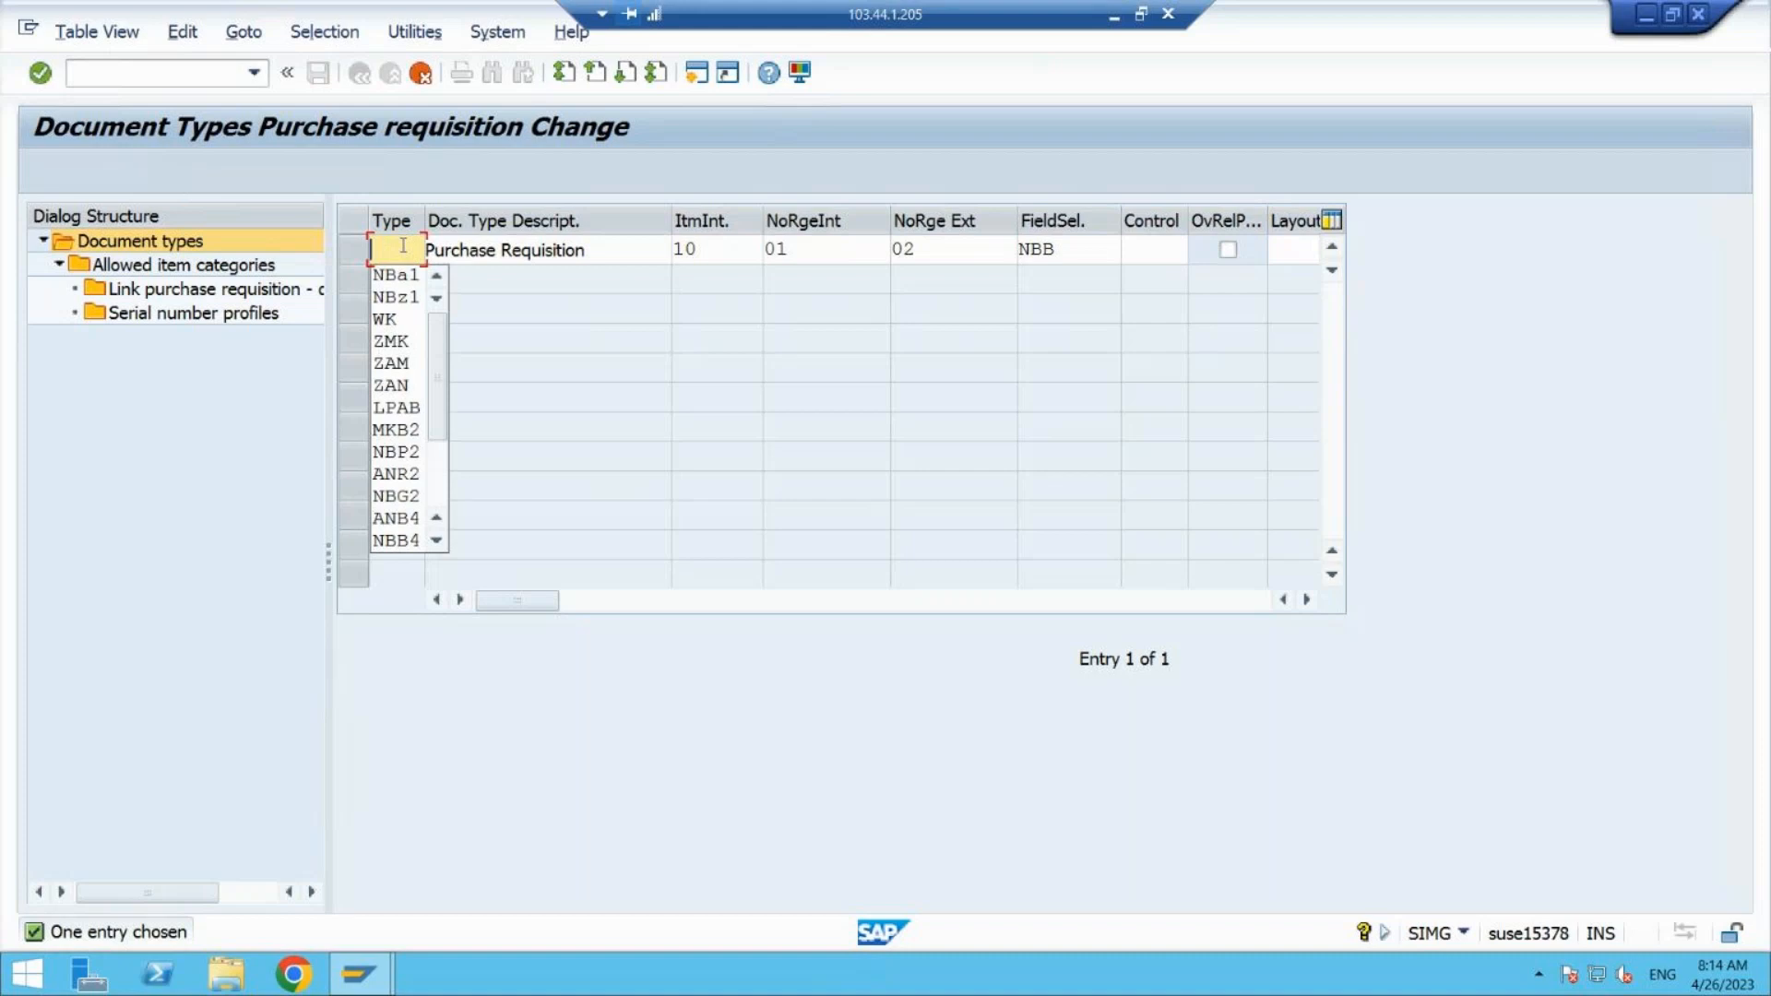
type("Z")
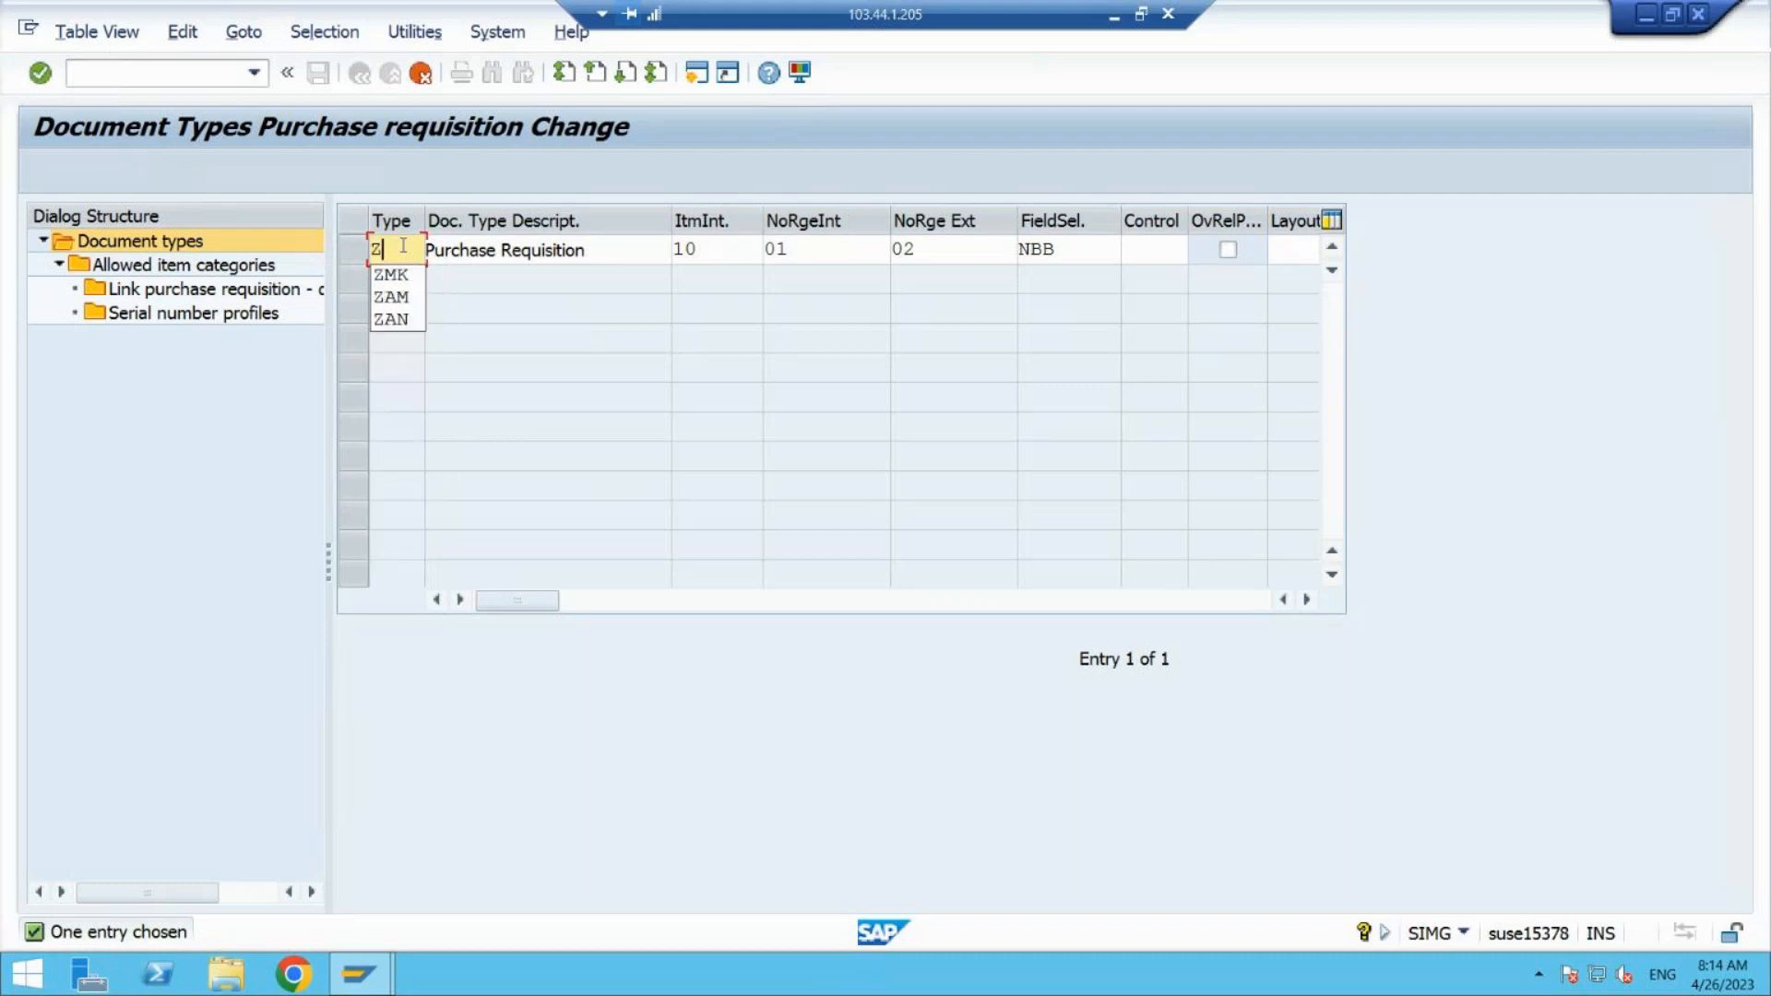
type("NE")
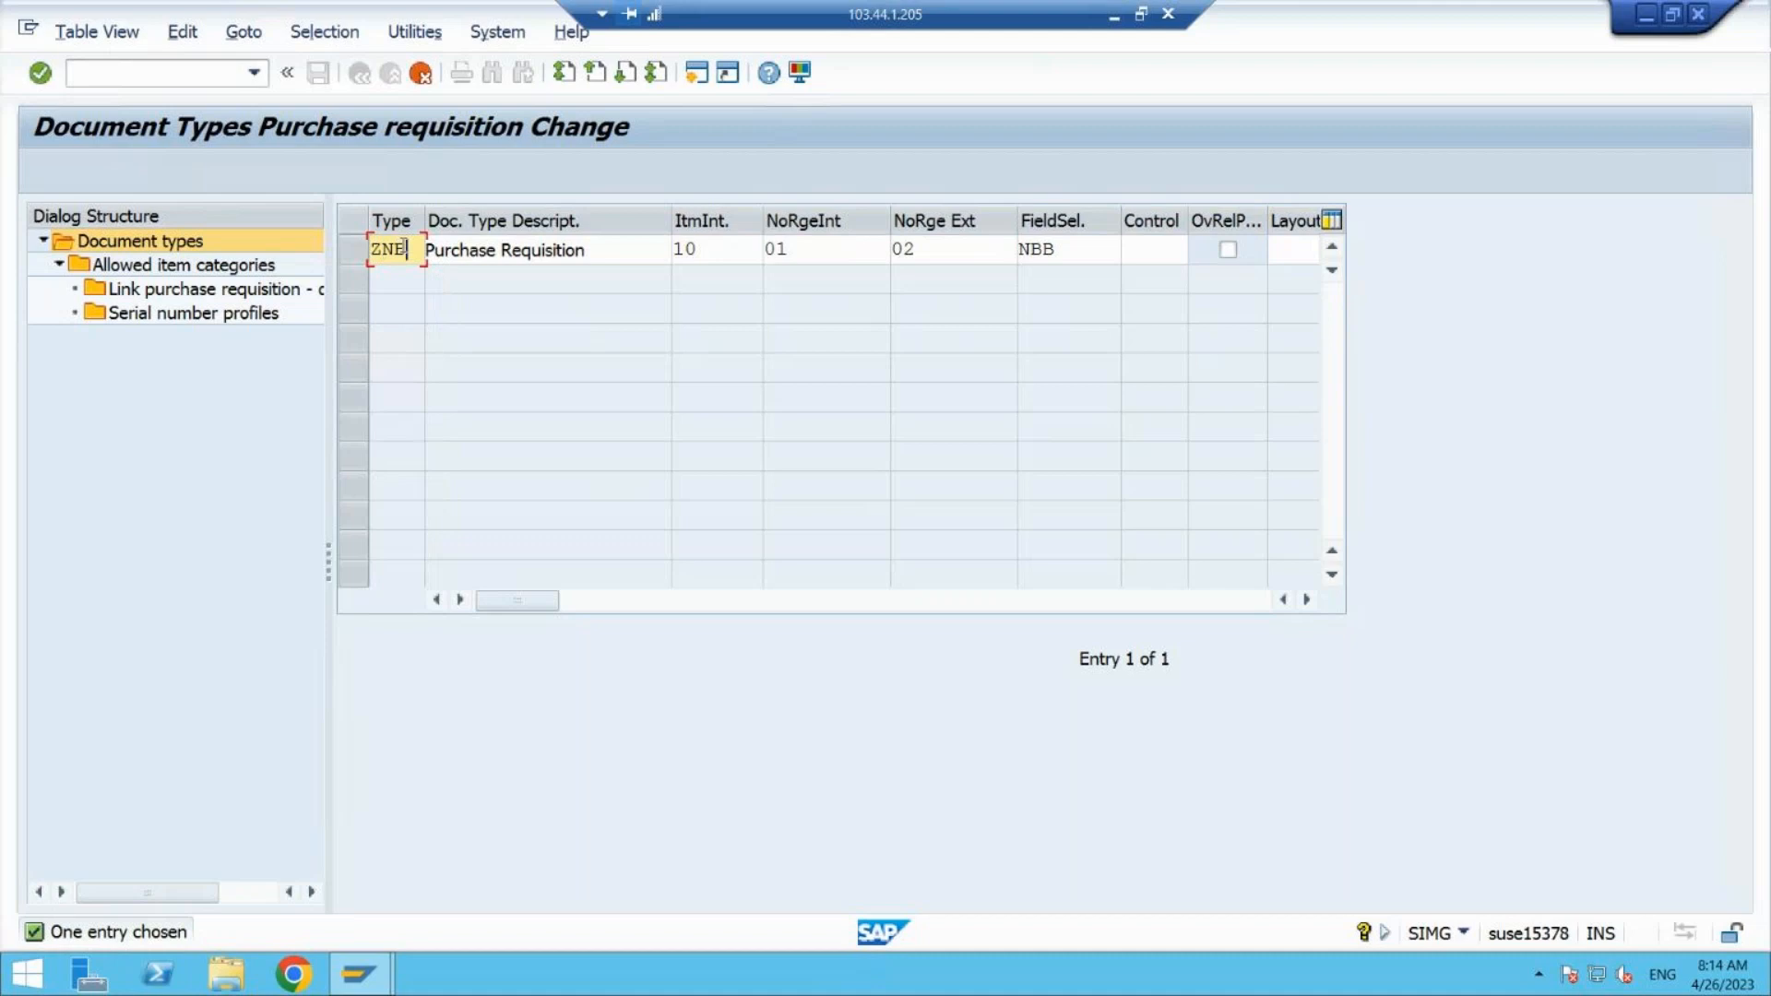
type("9")
- Change the description of document type ZNB8 to "Purchase Req BHEL8"
left_click(637, 251)
key("BackSpace")
key("BackSpace")
key("BackSpace")
key("BackSpace")
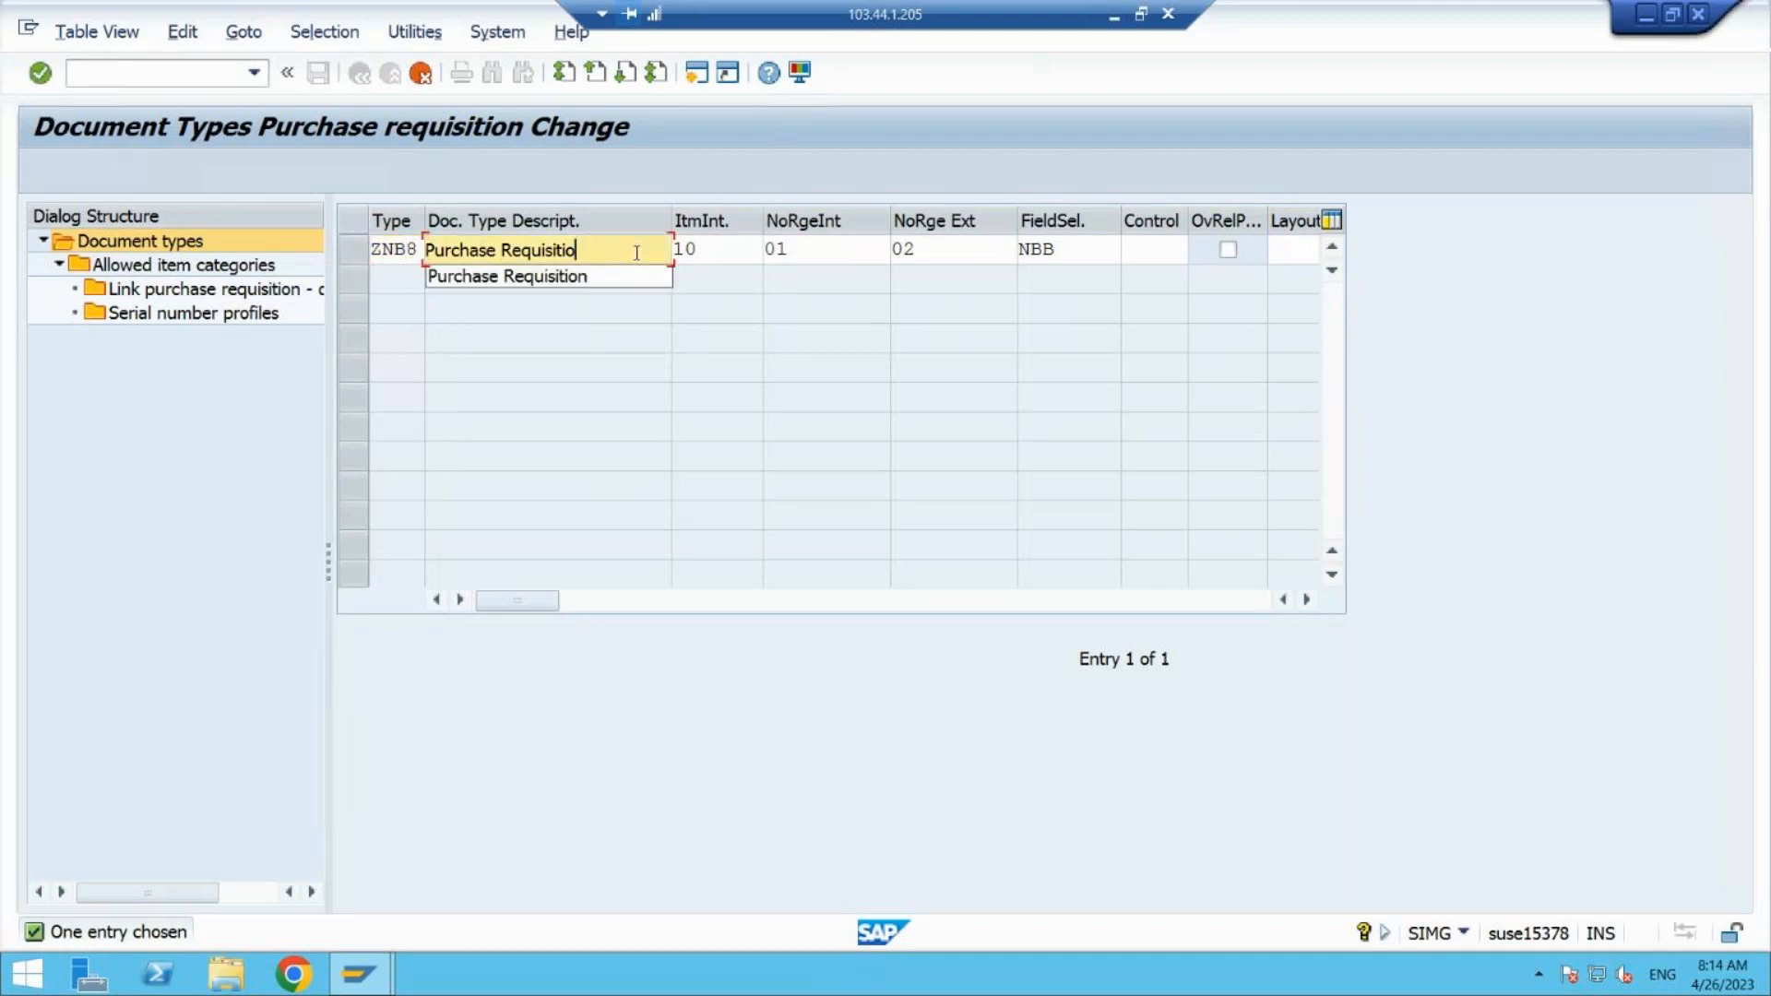
key("BackSpace")
key("BackSpace")
key("BackSpace")
key("BackSpace")
type("BH")
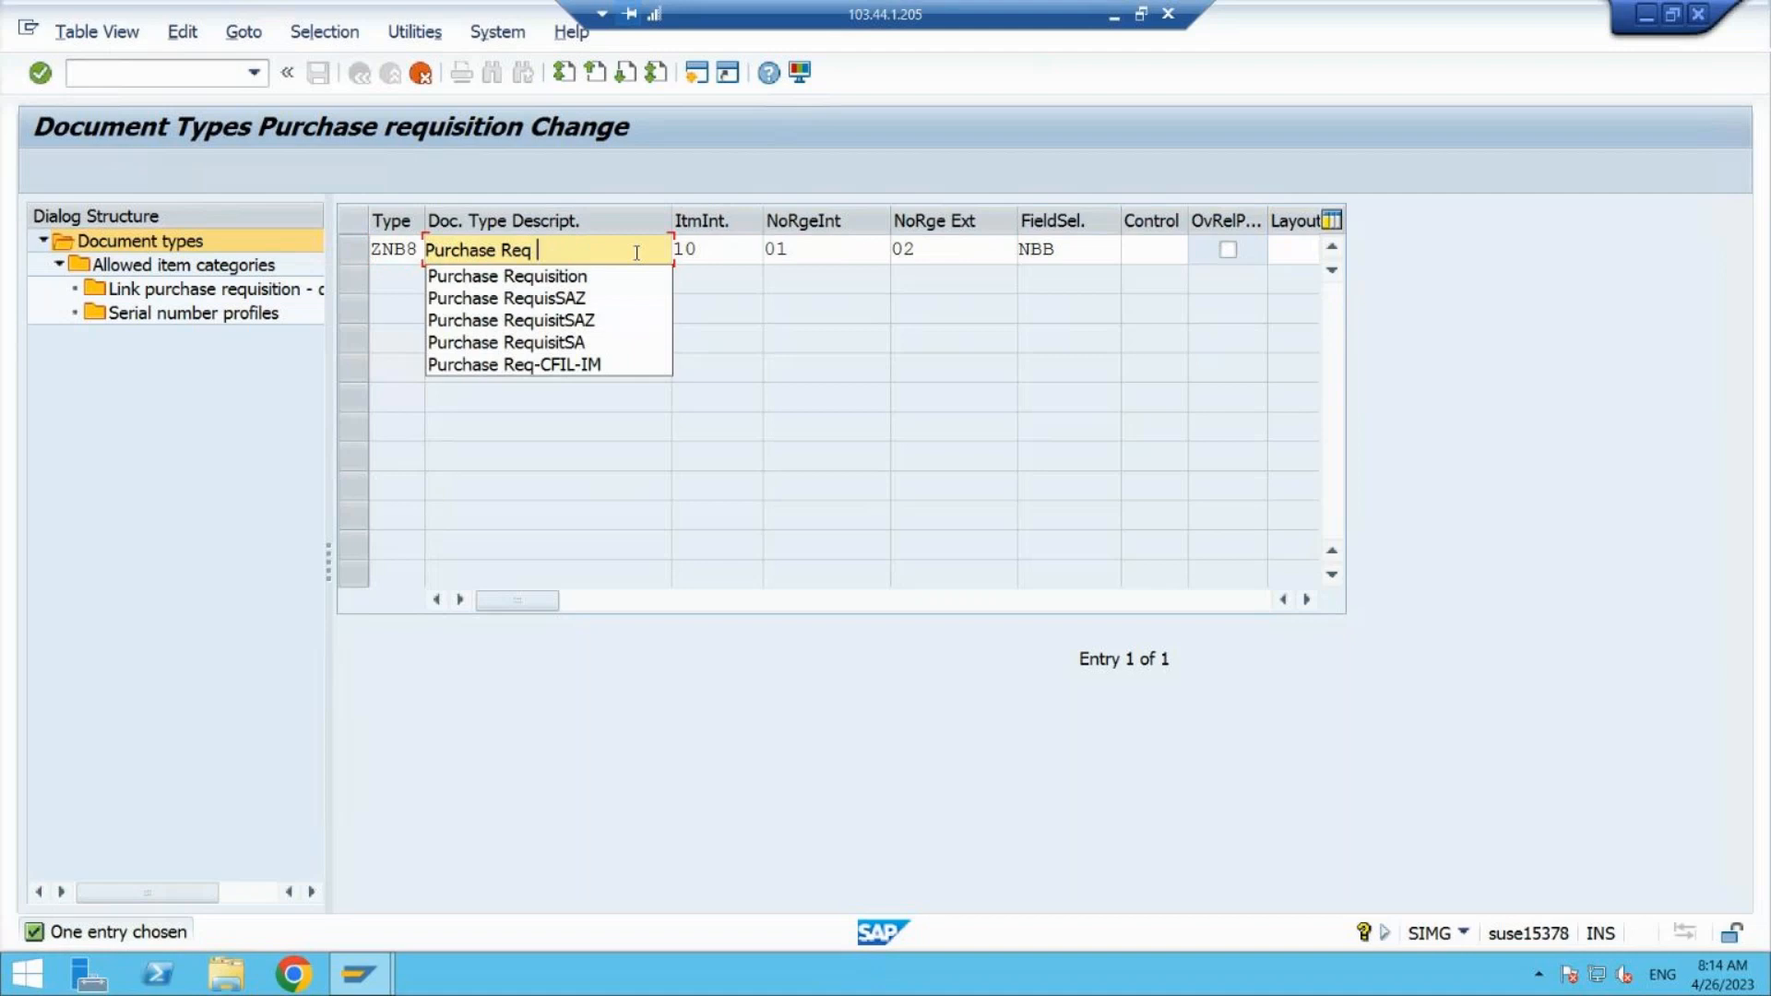
type("EL8")
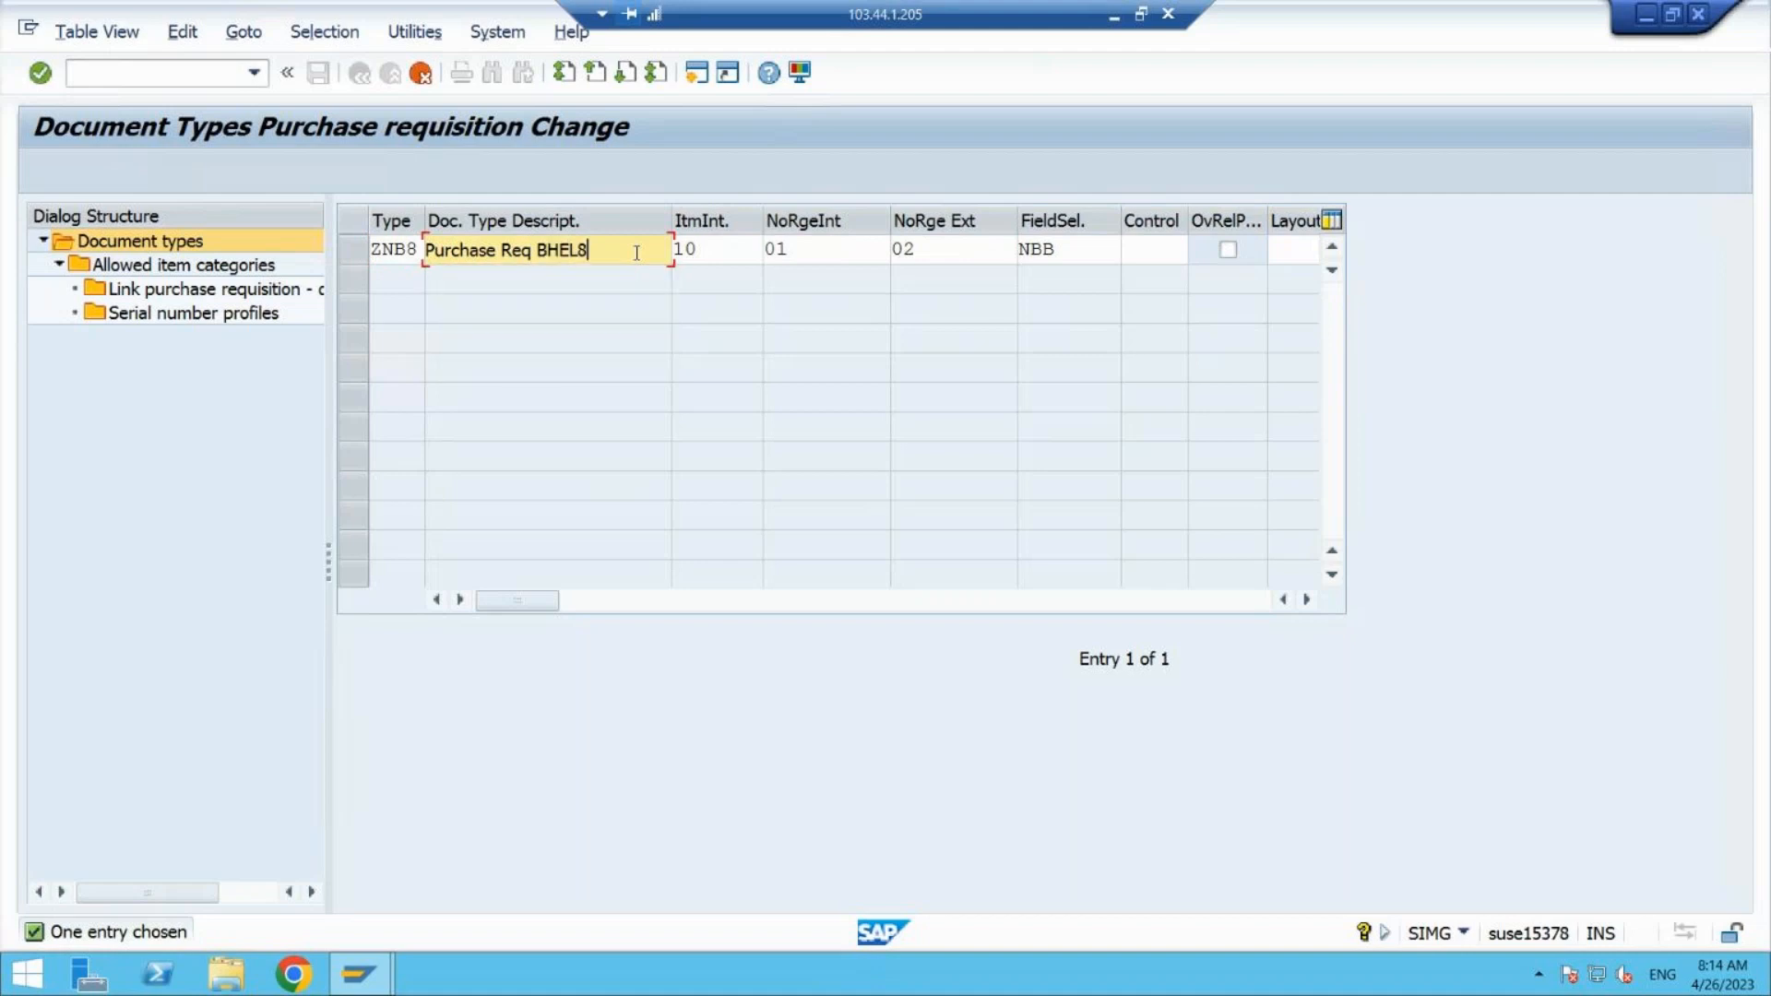
- Review the available external number ranges for document type ZNB8 and clear its external number range assignment
left_click(732, 247)
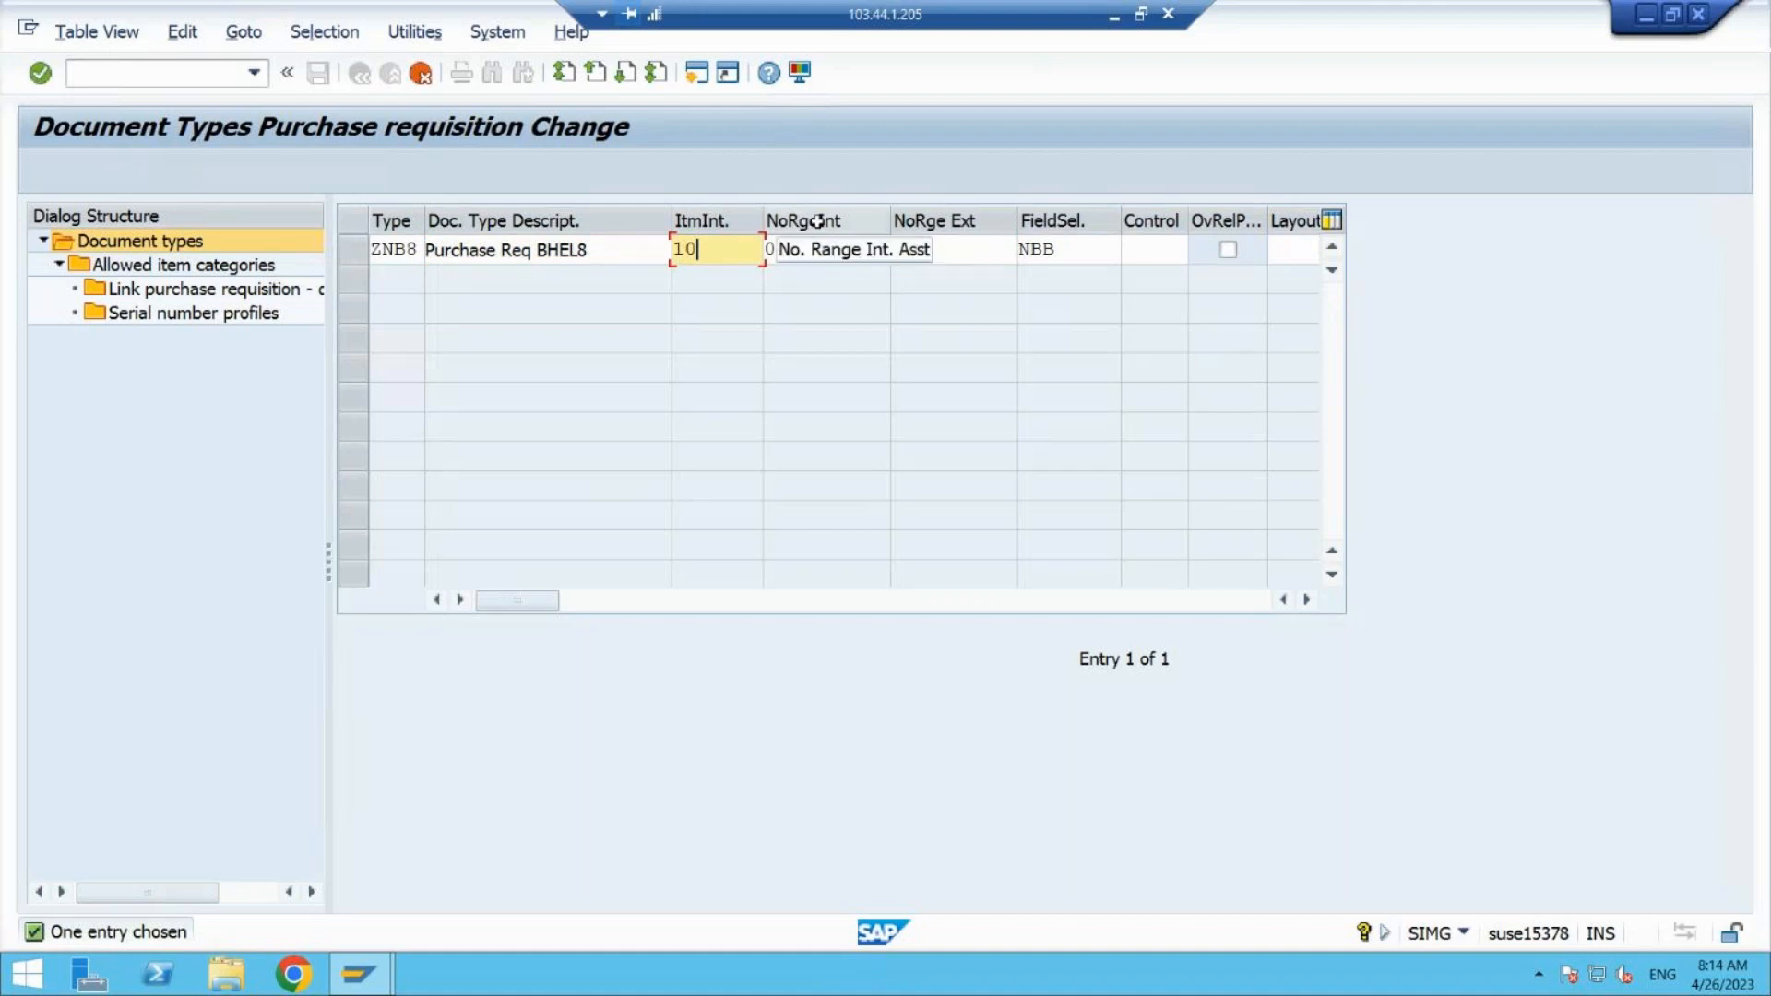
left_click(825, 251)
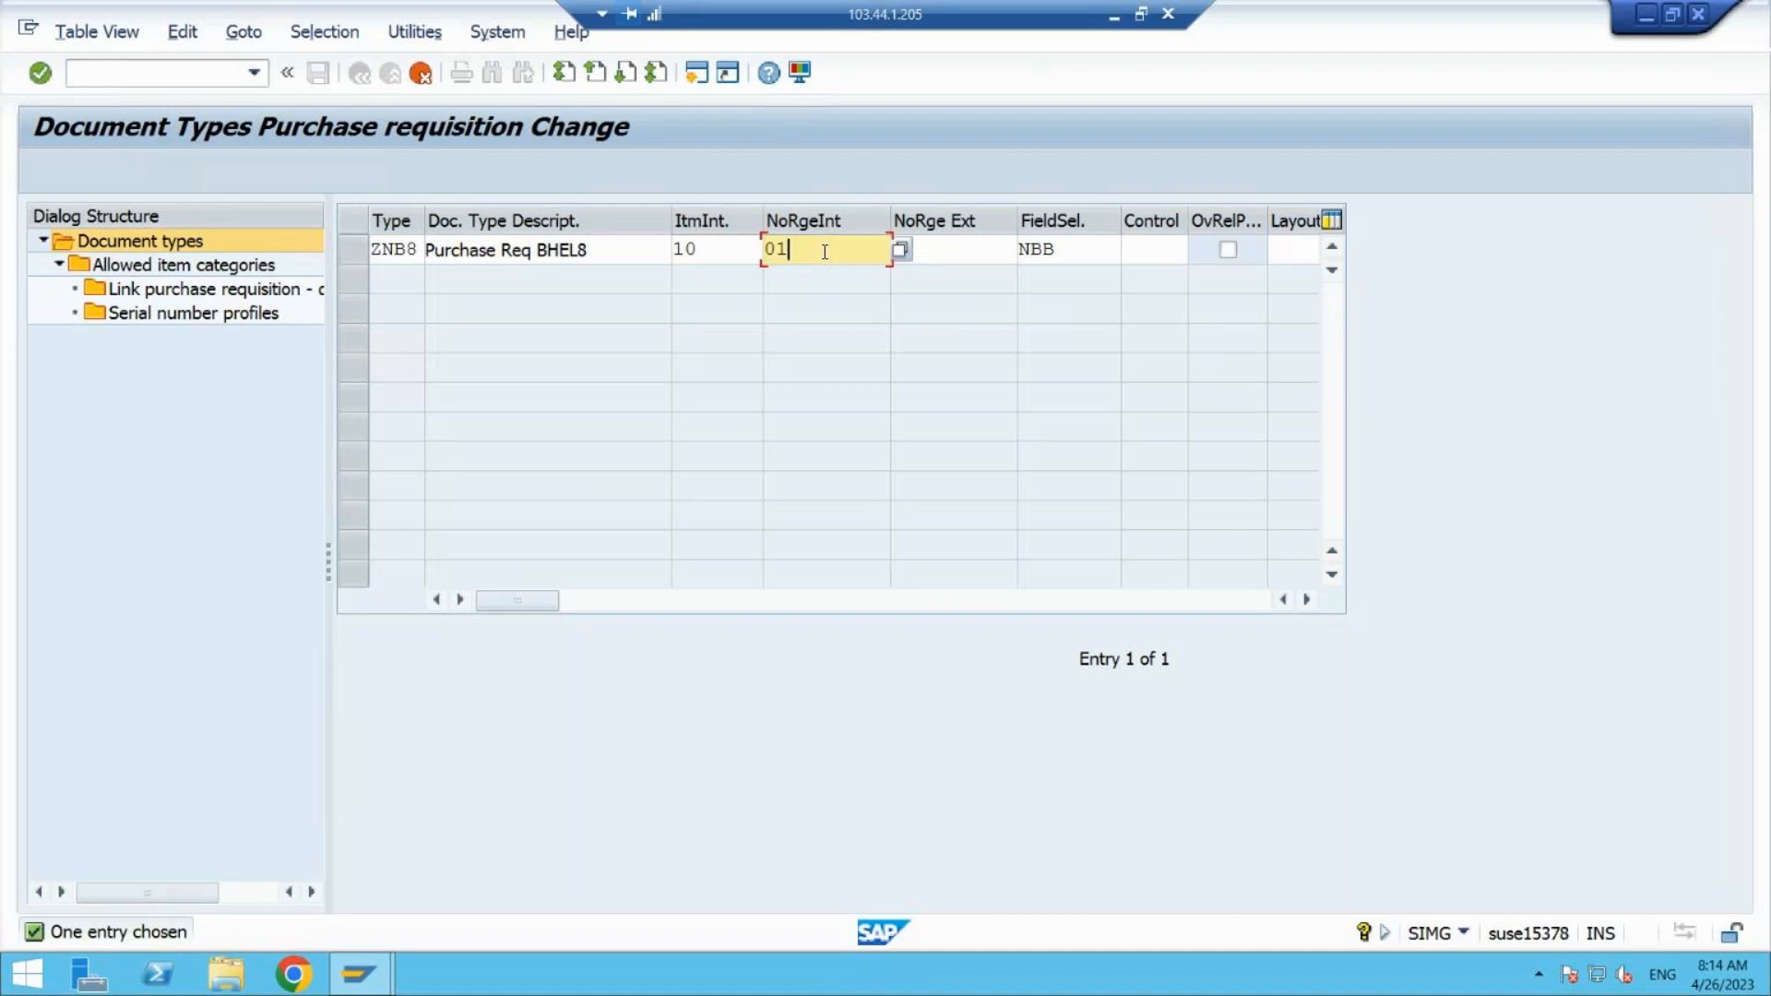
left_click(951, 256)
type("02")
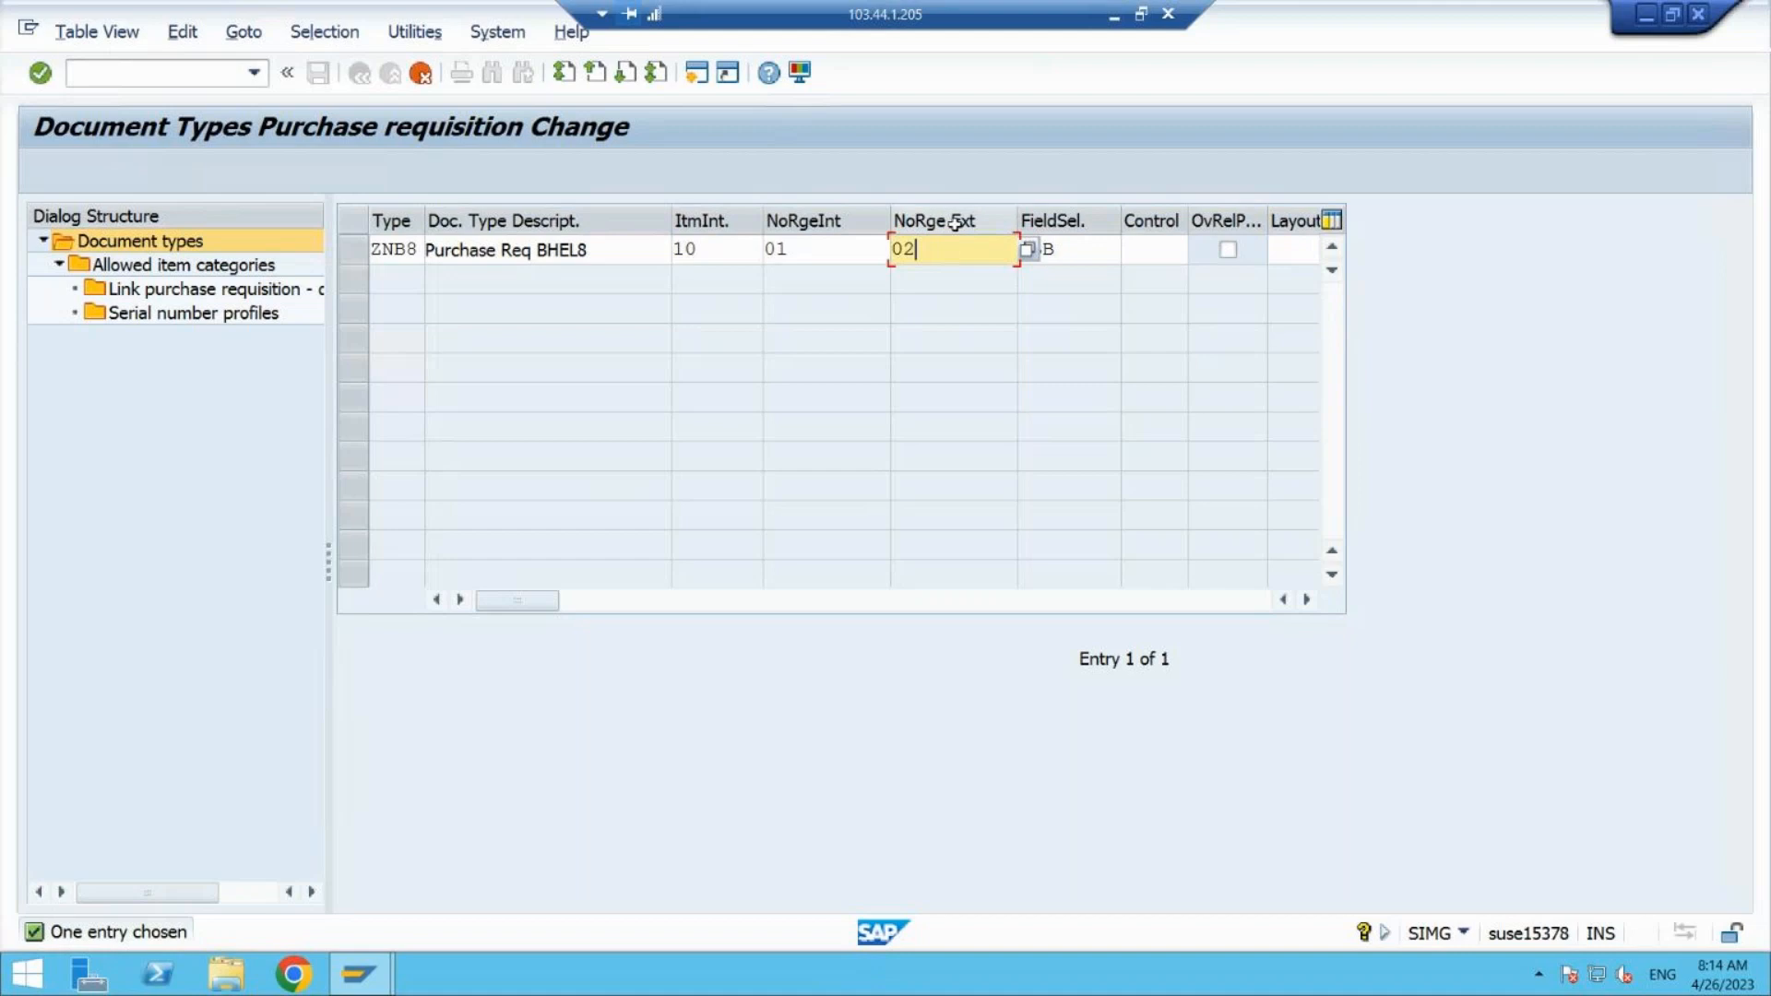
left_click(1024, 251)
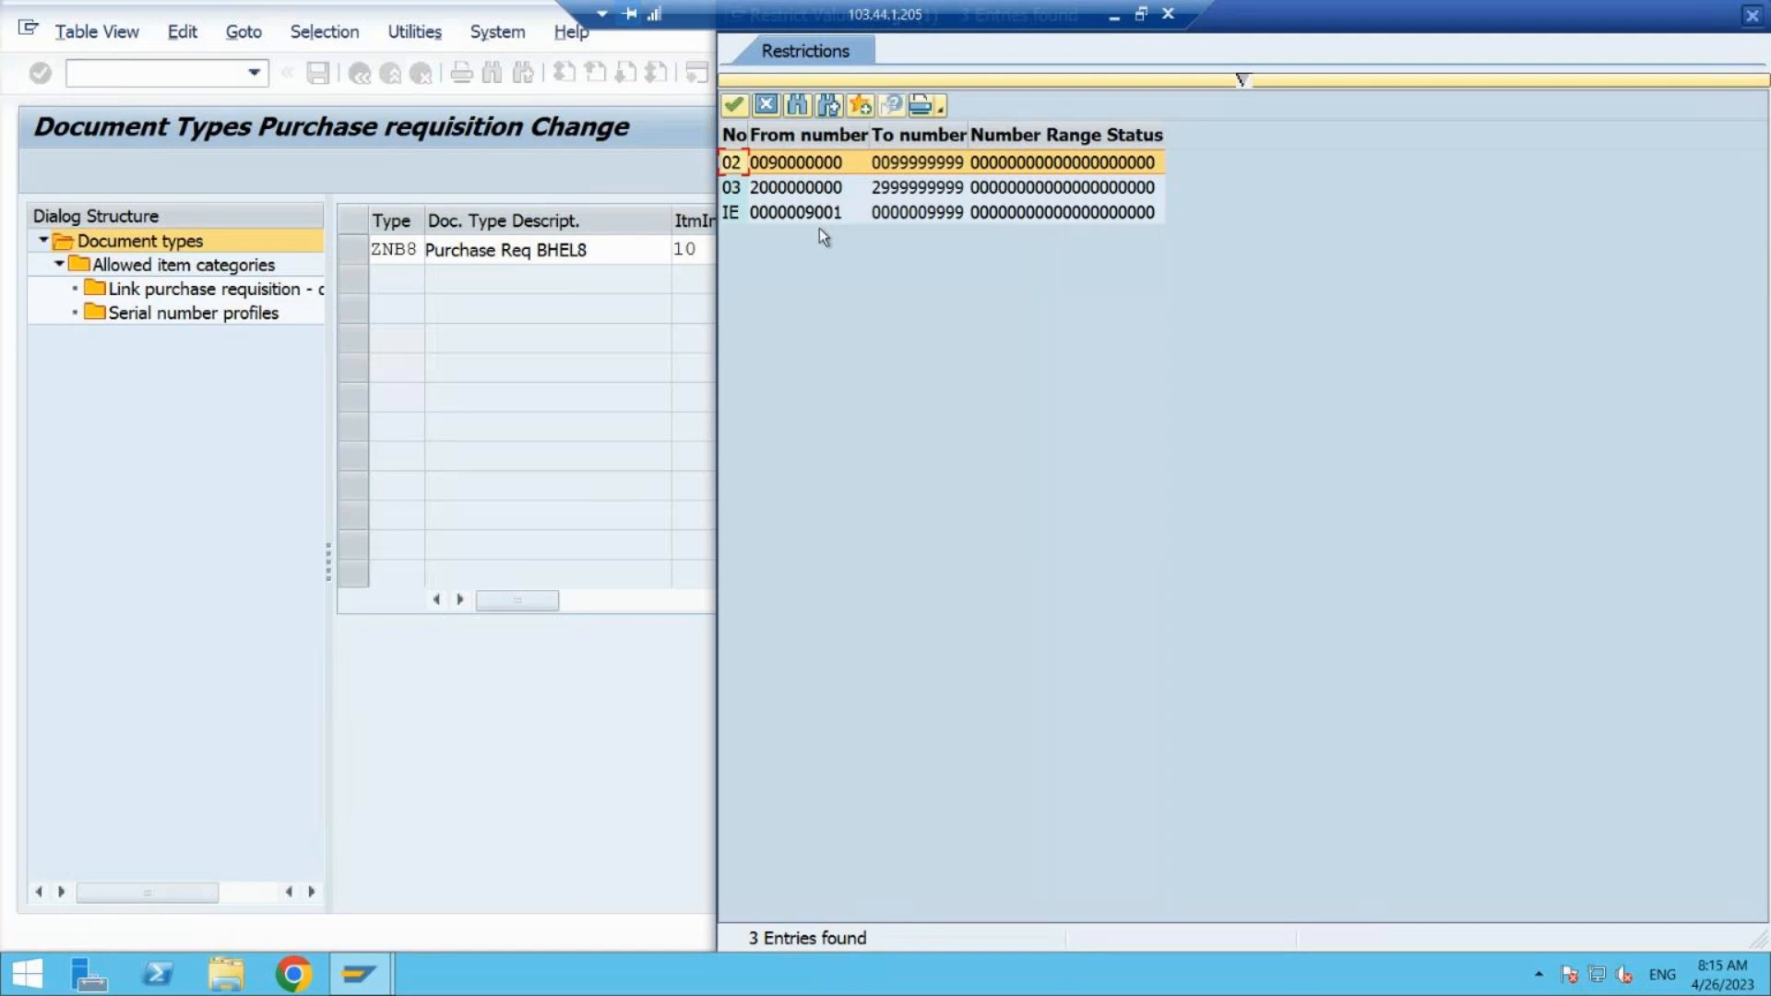
left_click(767, 107)
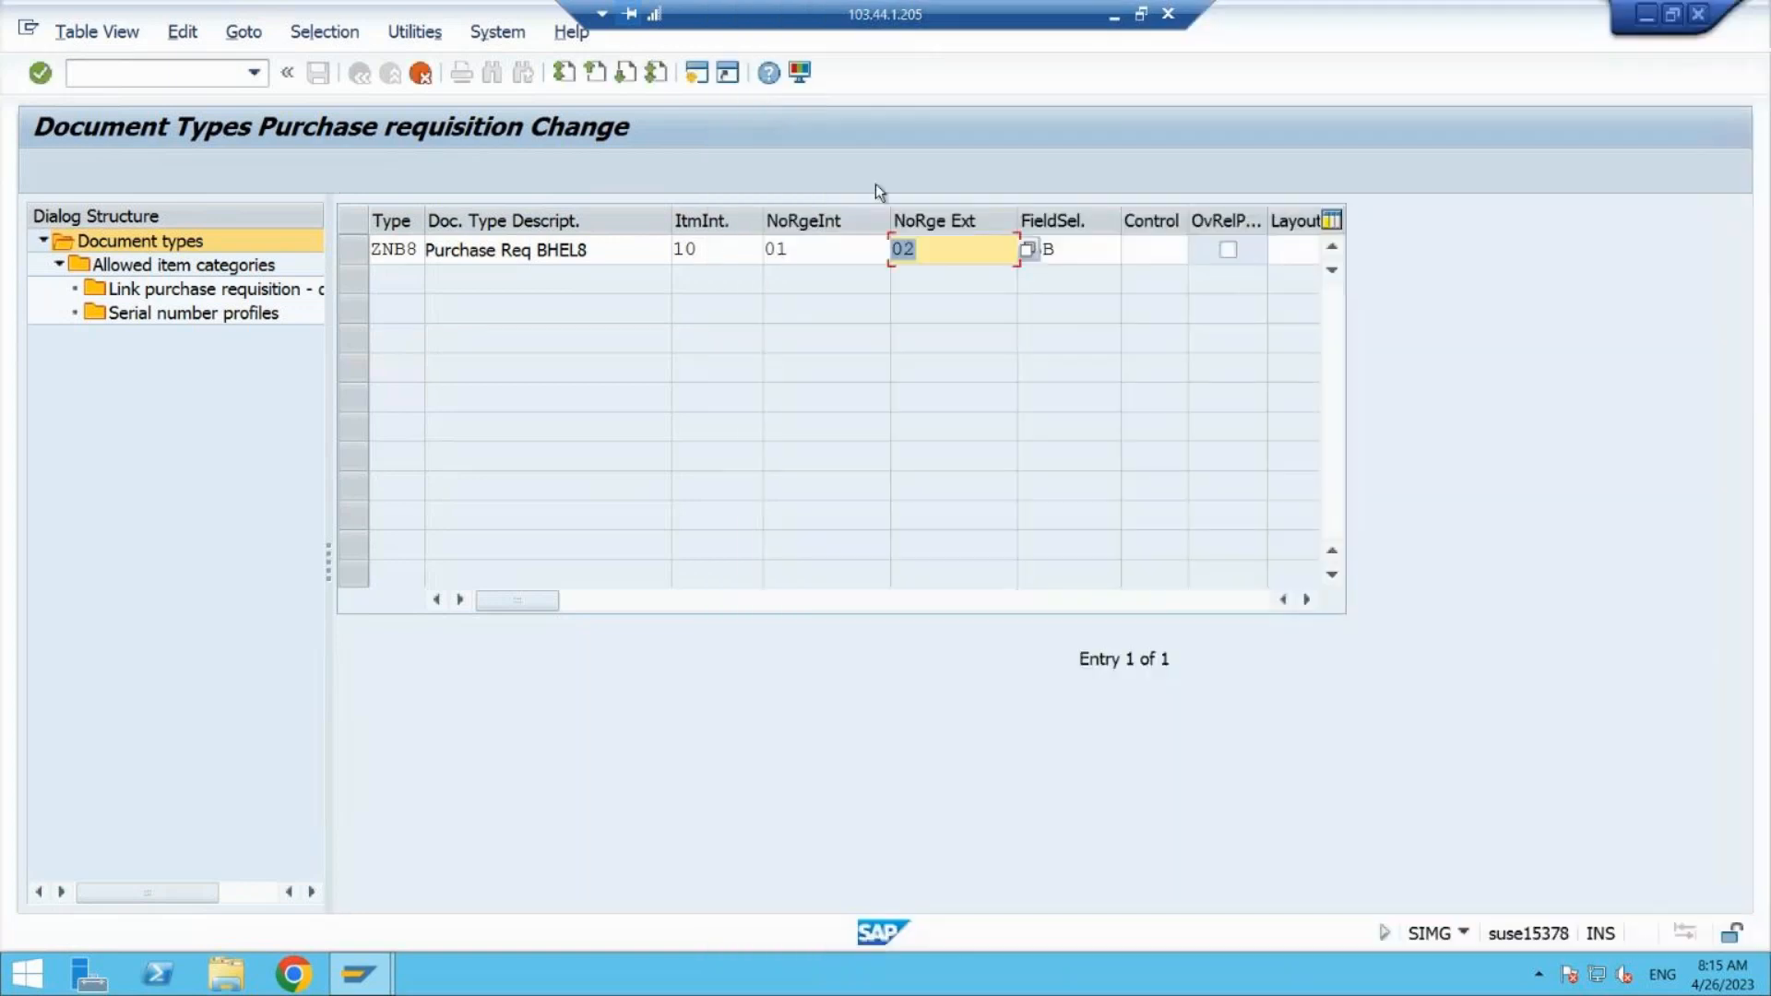
key("BackSpace")
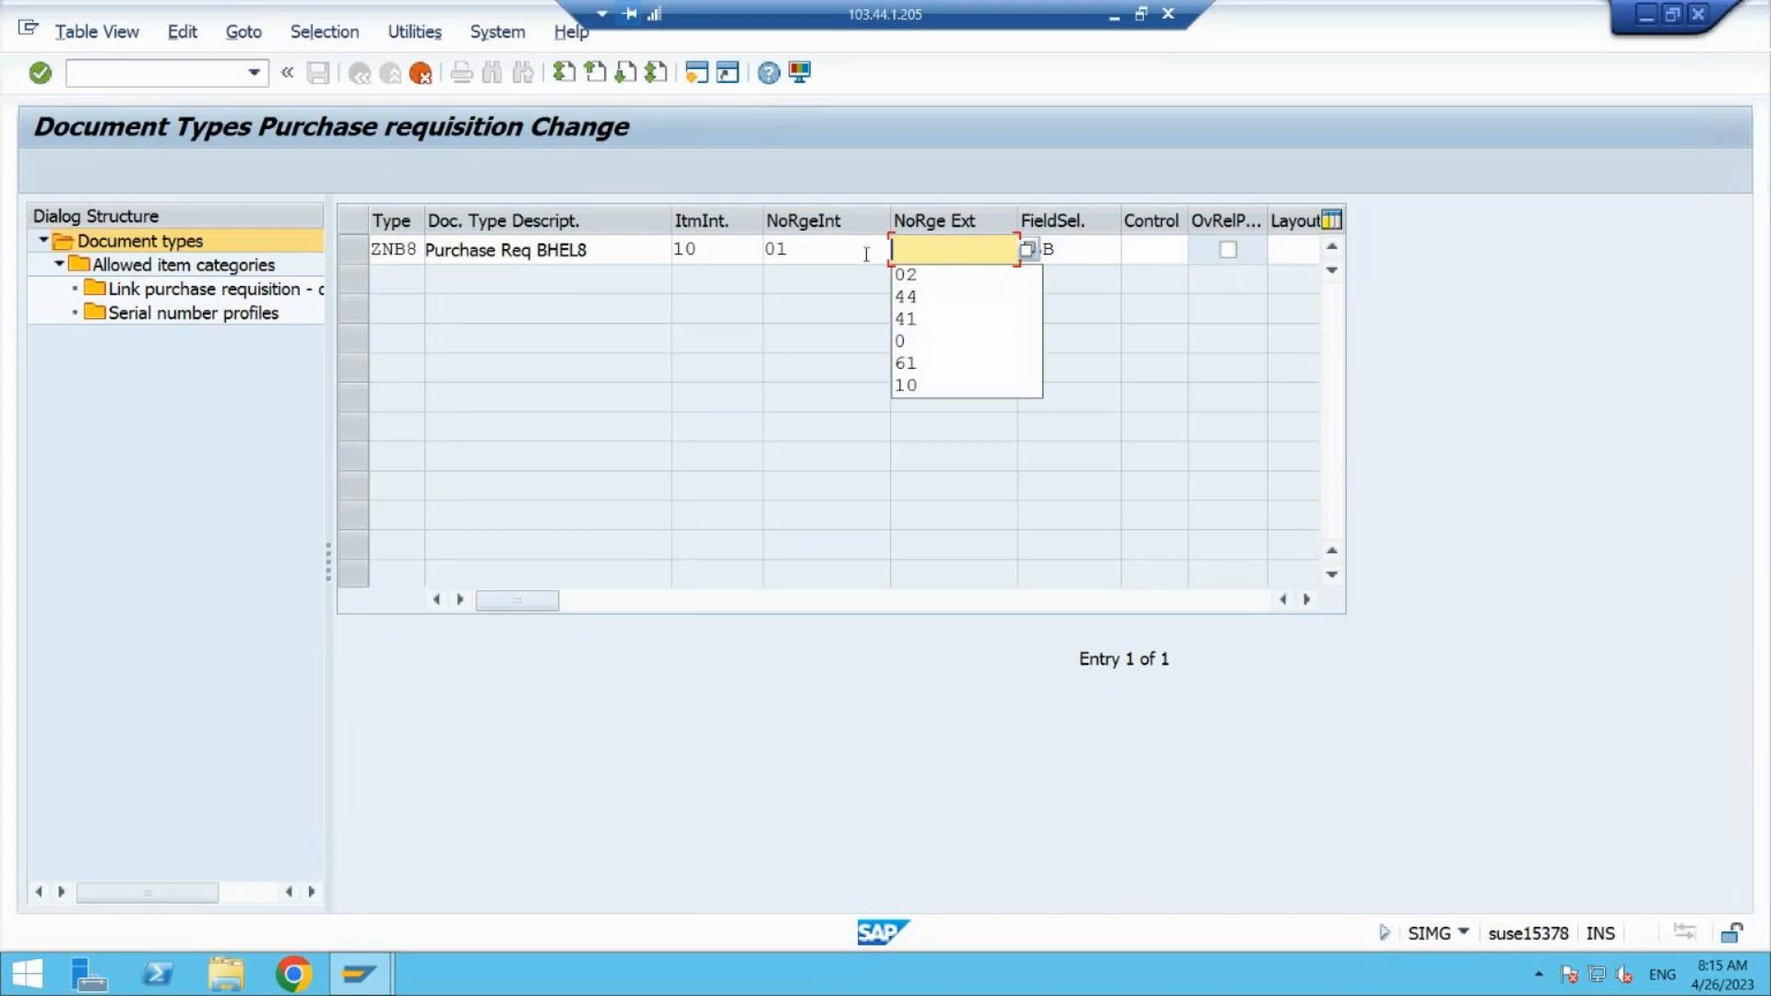
left_click(834, 250)
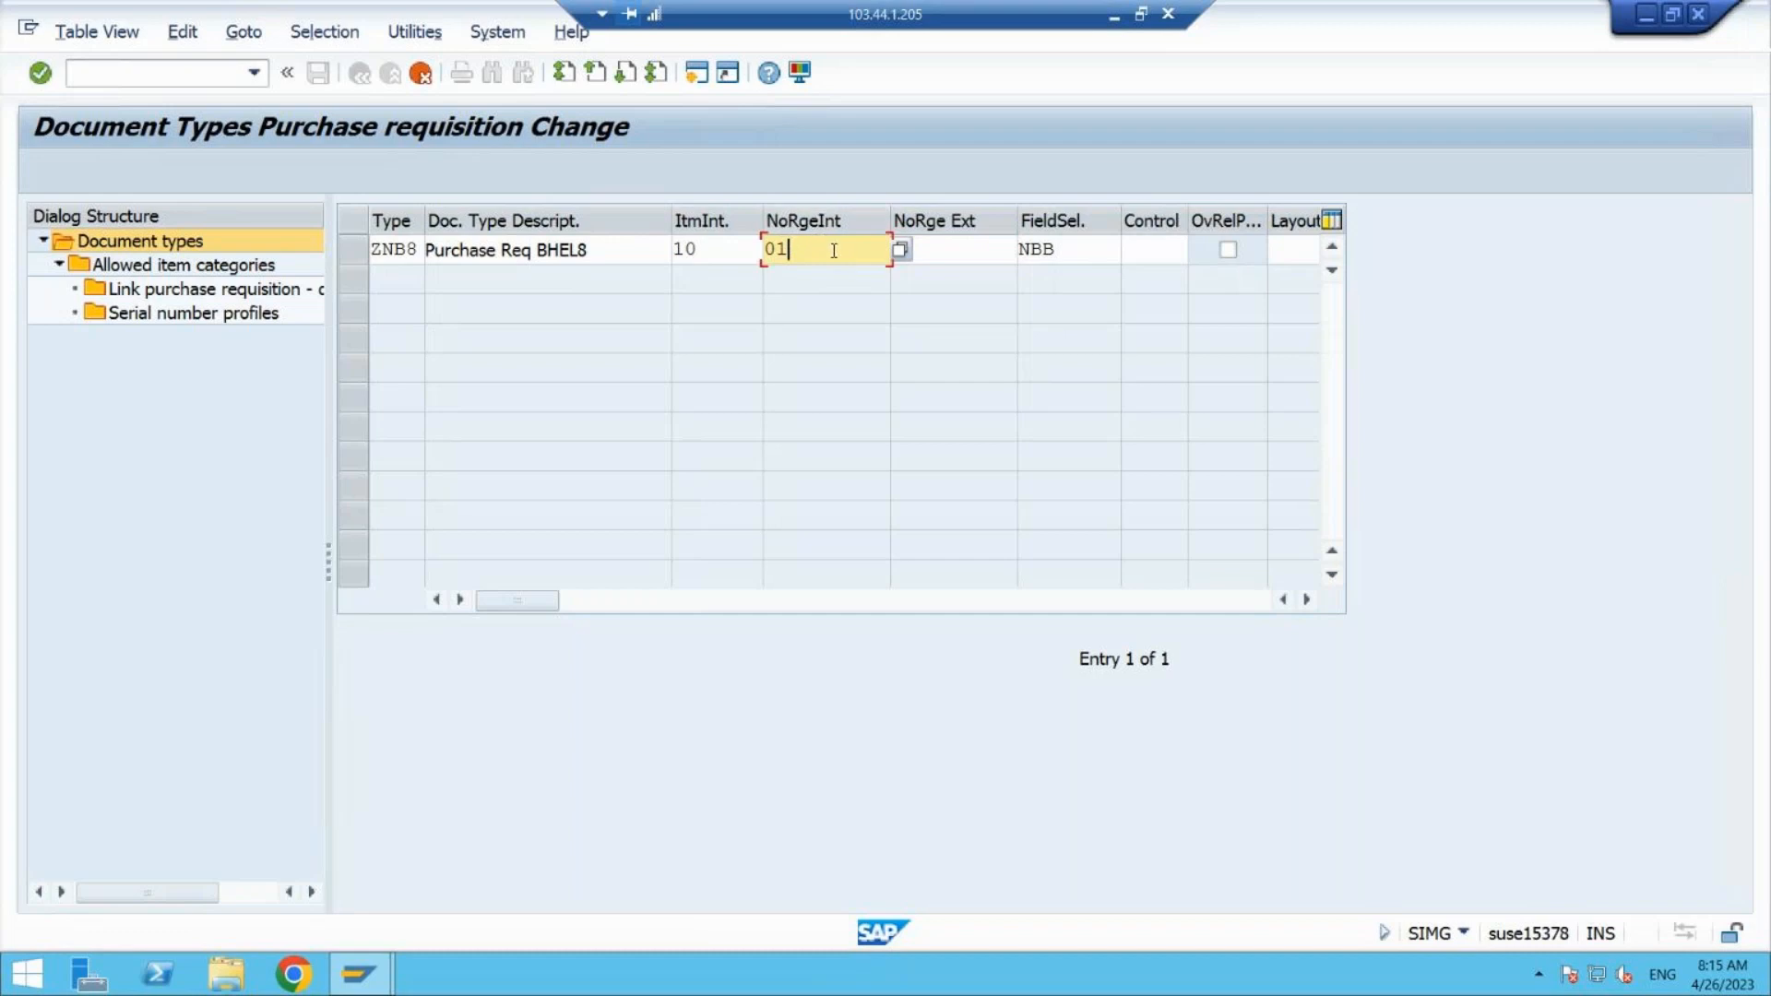
left_click(899, 251)
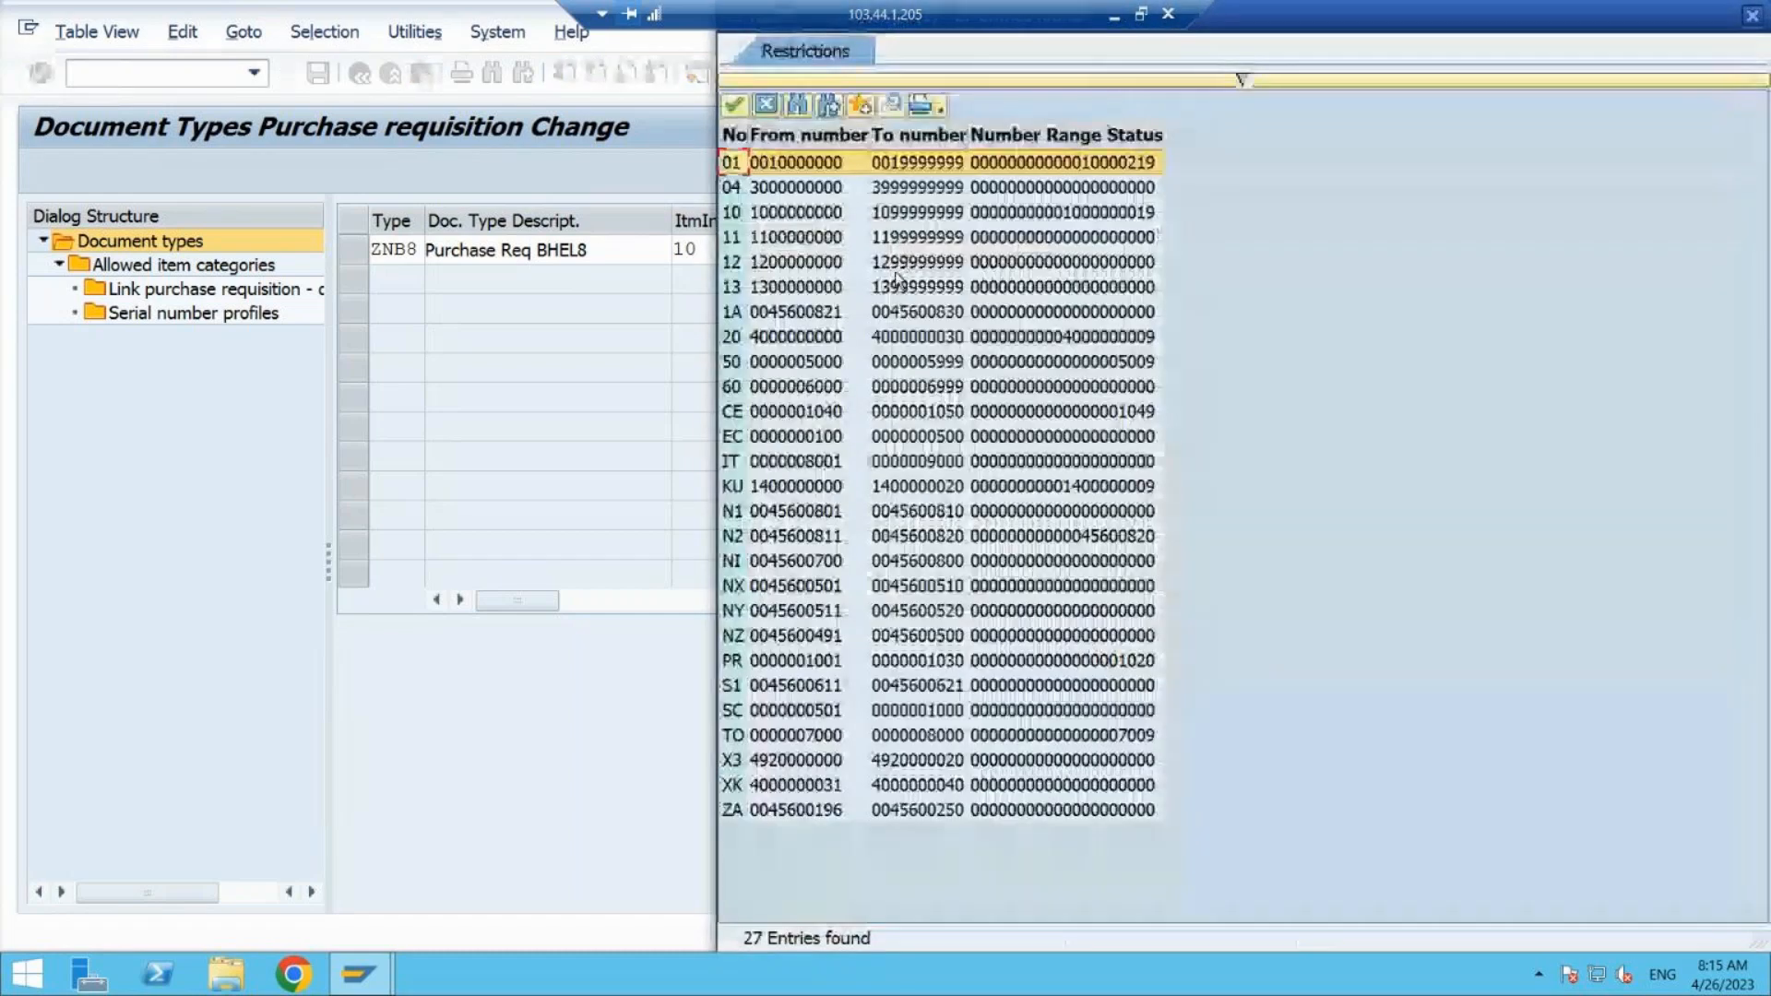
left_click(769, 790)
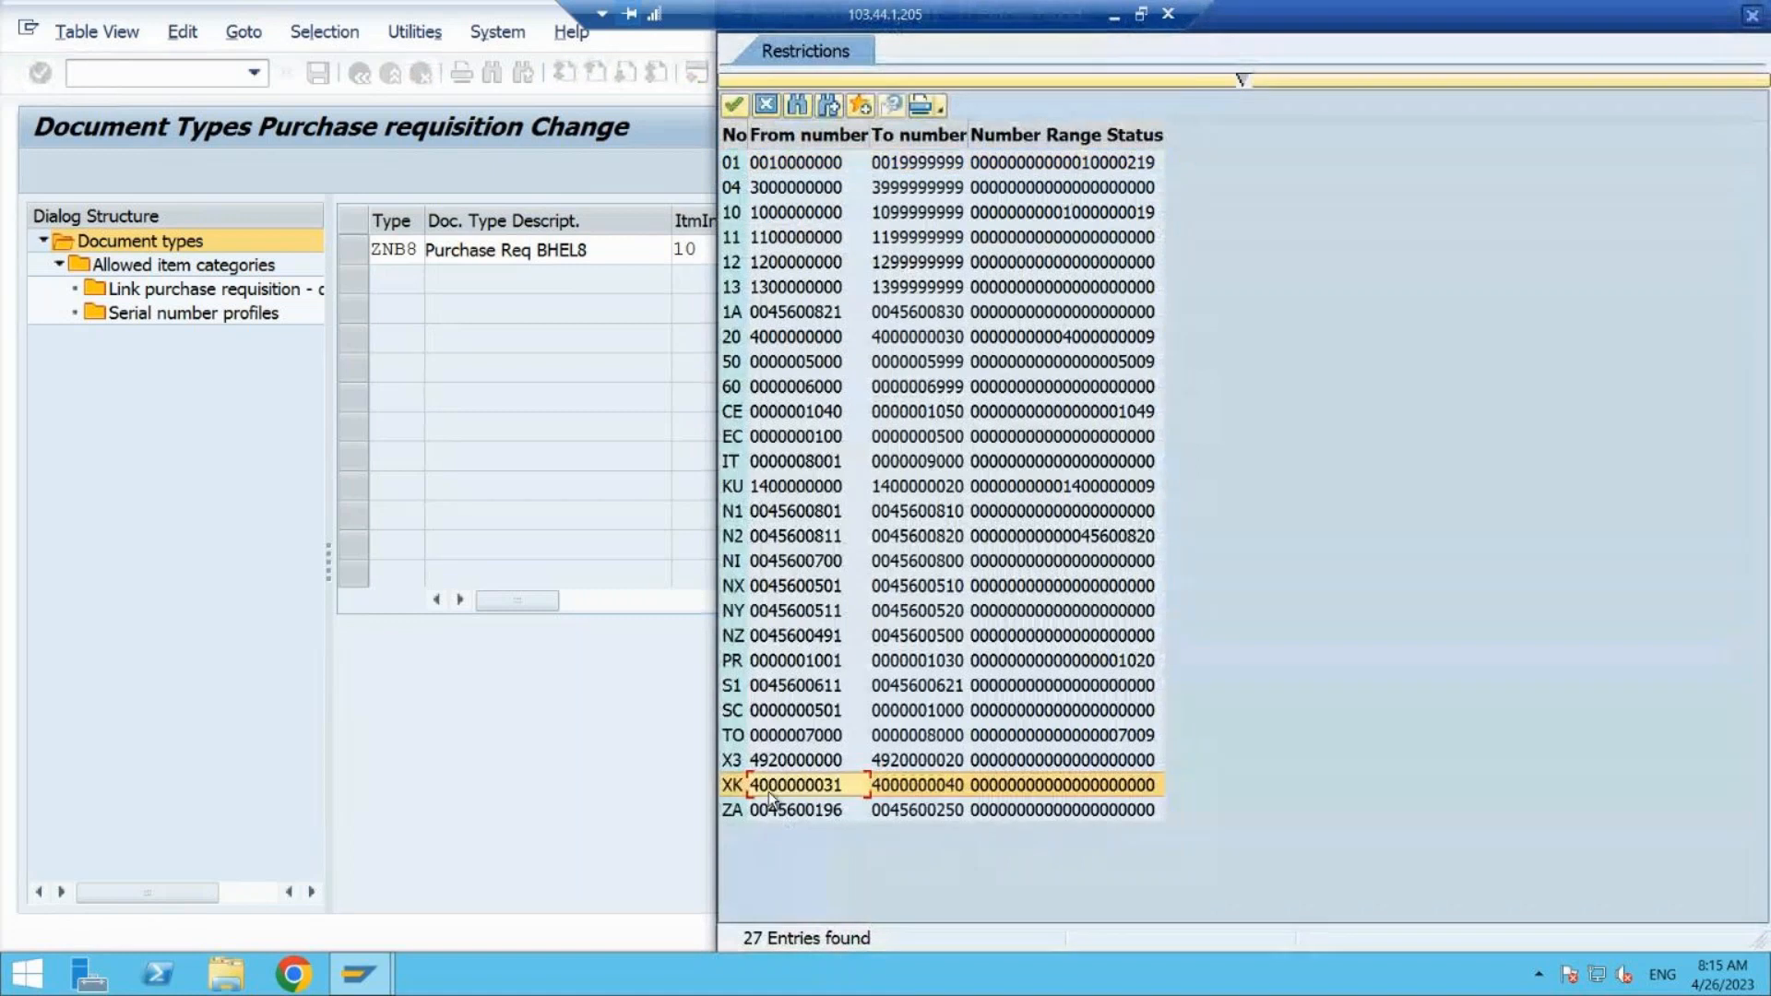
double_click(848, 790)
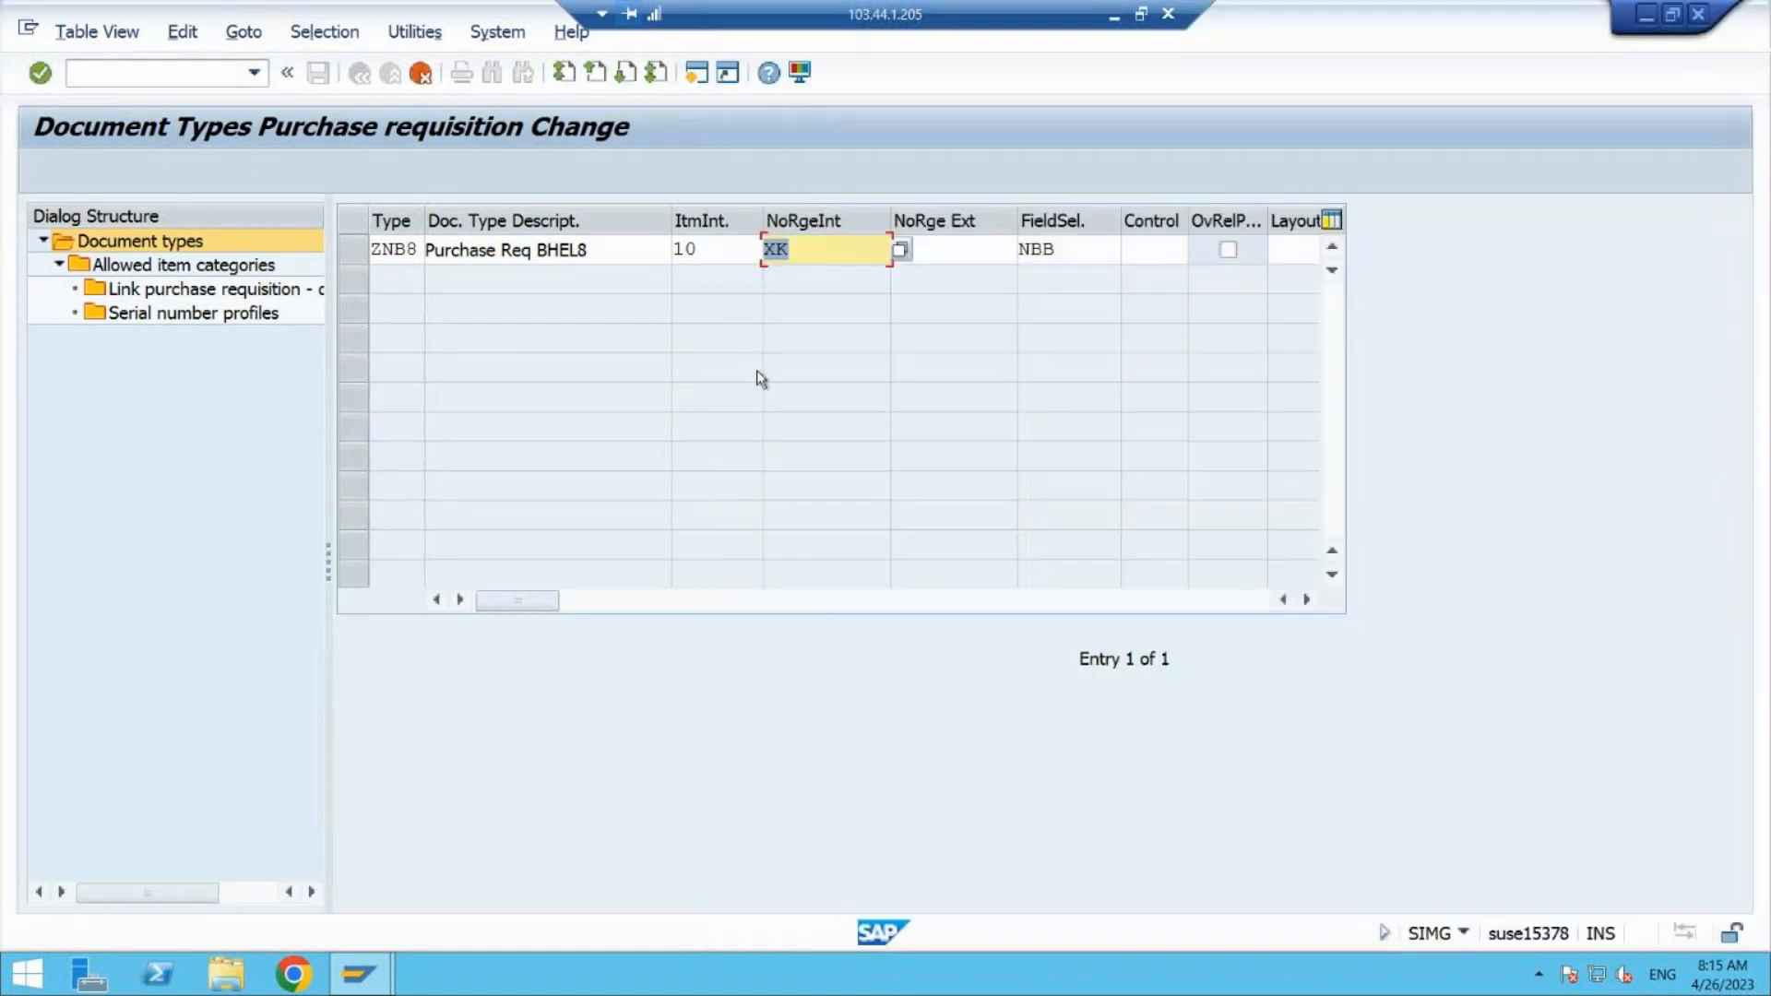
- Check the external number range and field selection key of document type ZNB8
left_click(987, 251)
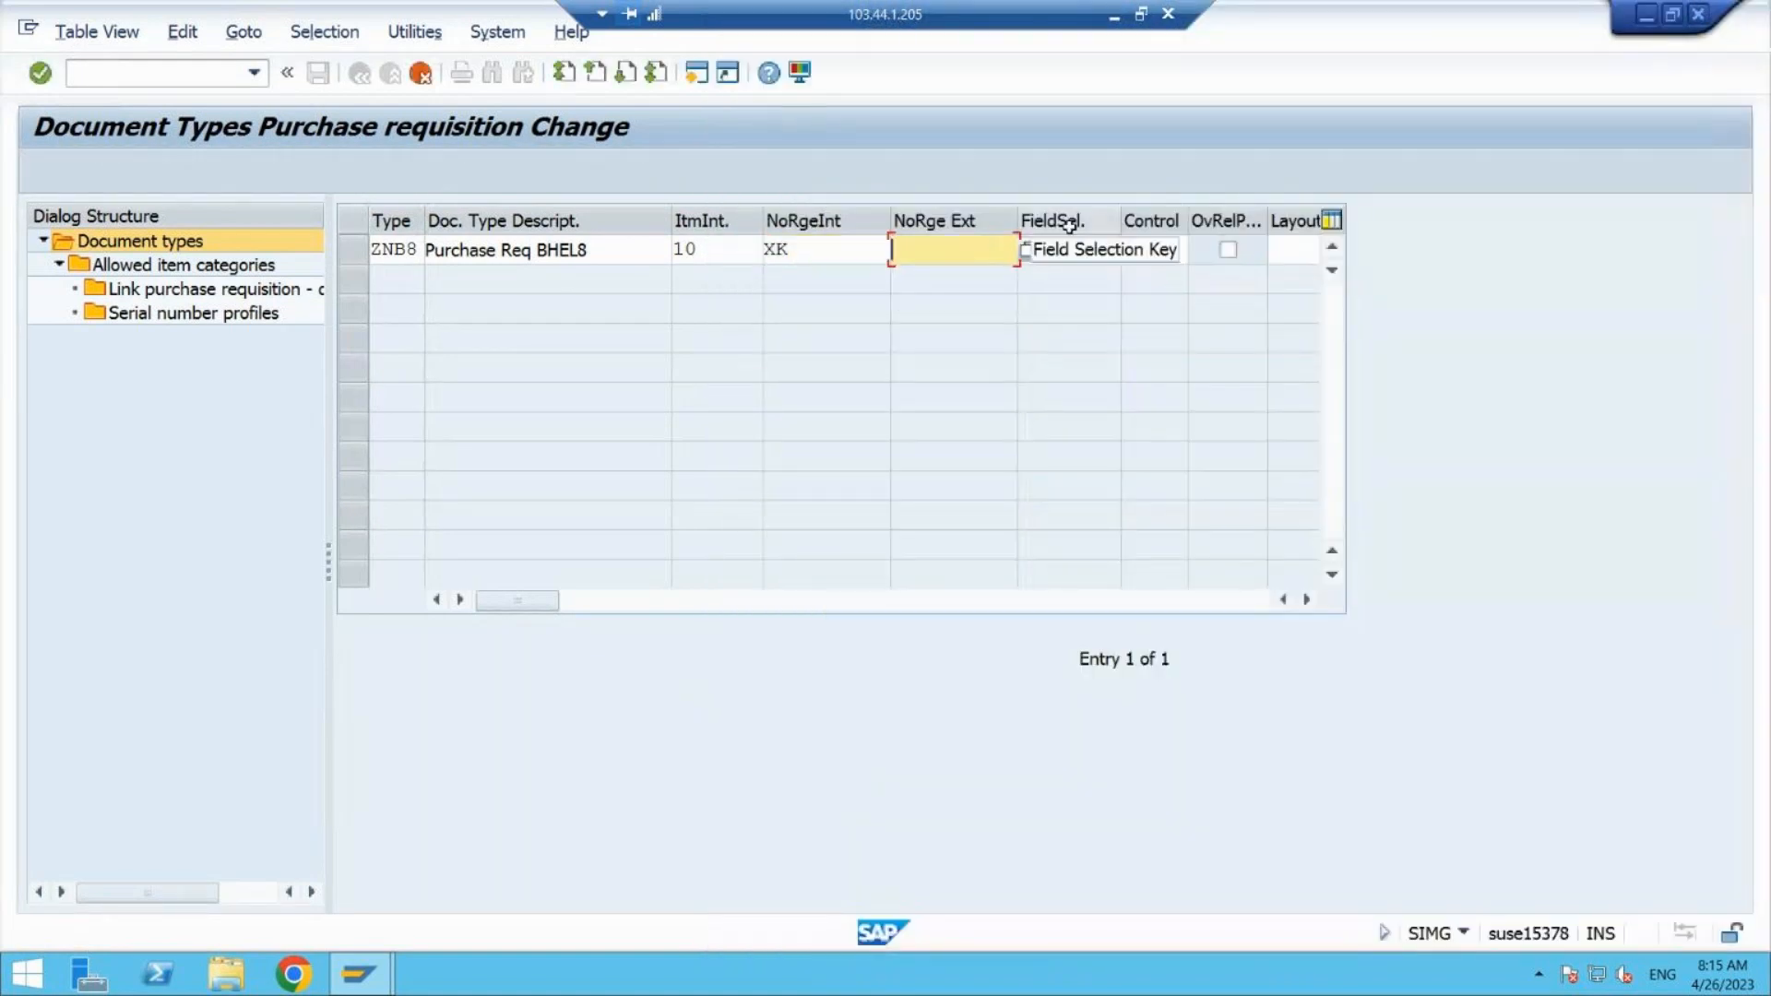
left_click(1069, 249)
type("NBB")
double_click(1046, 249)
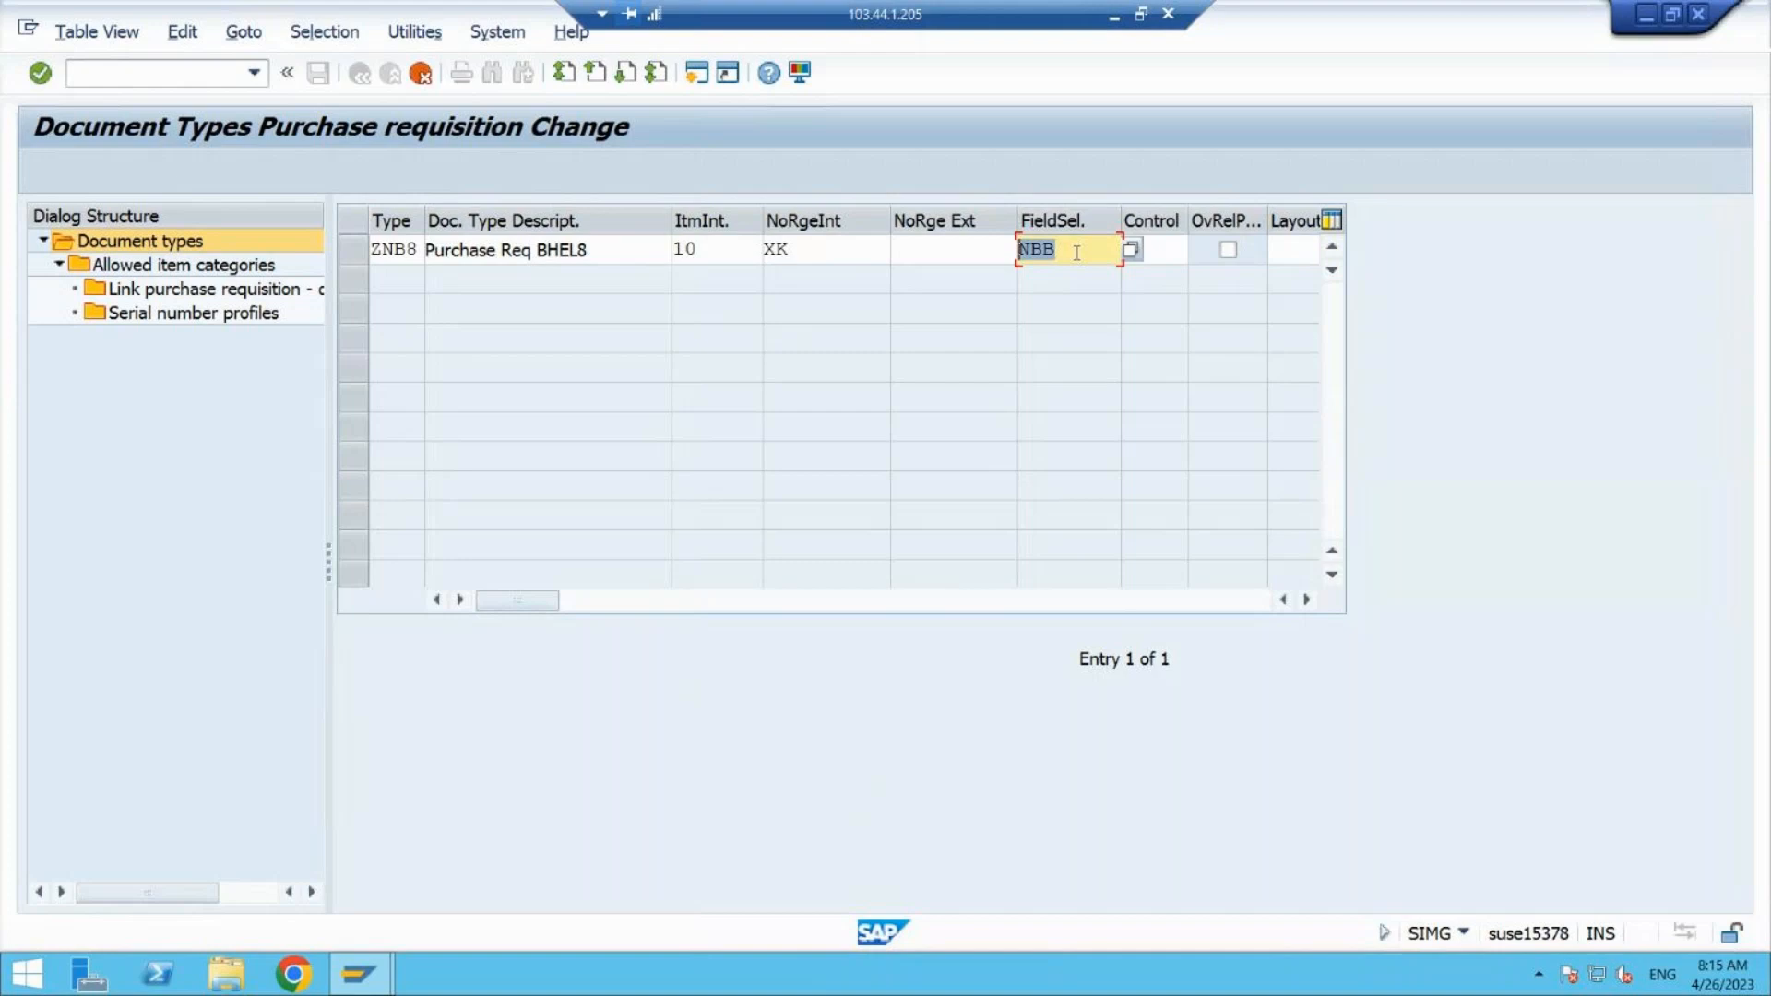
left_click(398, 247)
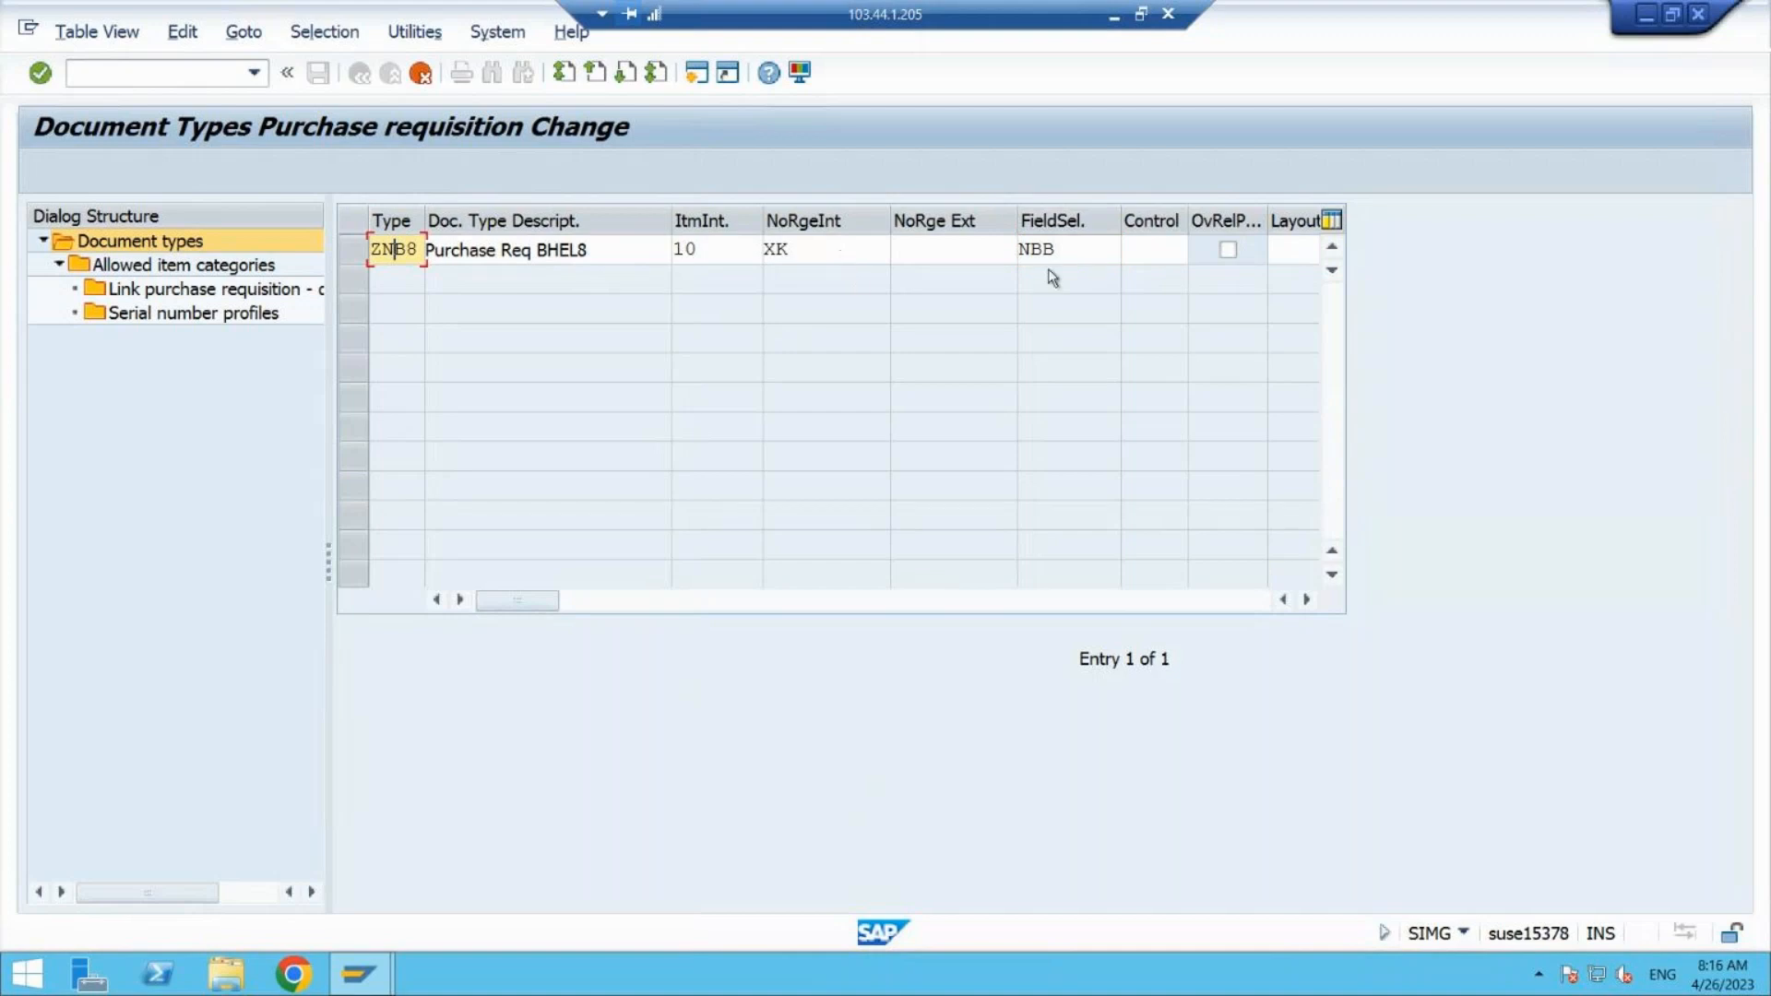
left_click(1084, 249)
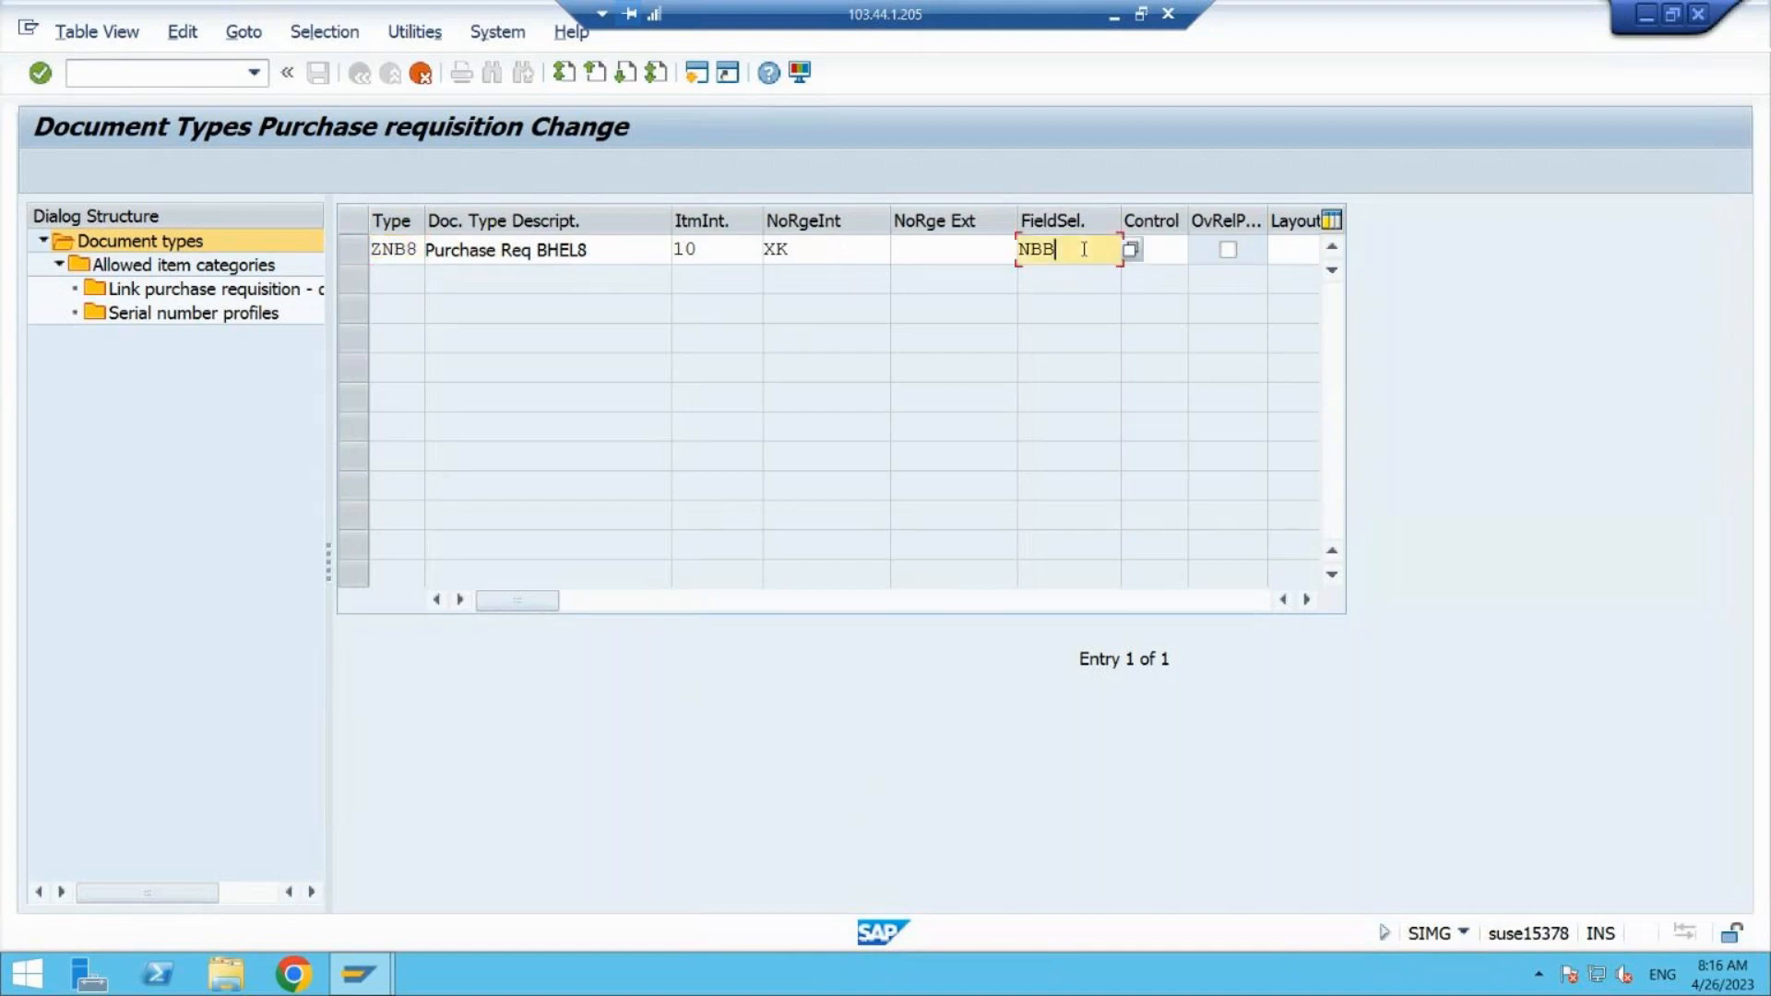
- Confirm the copy to document type ZNB8 together with all its dependent entries
key("Return")
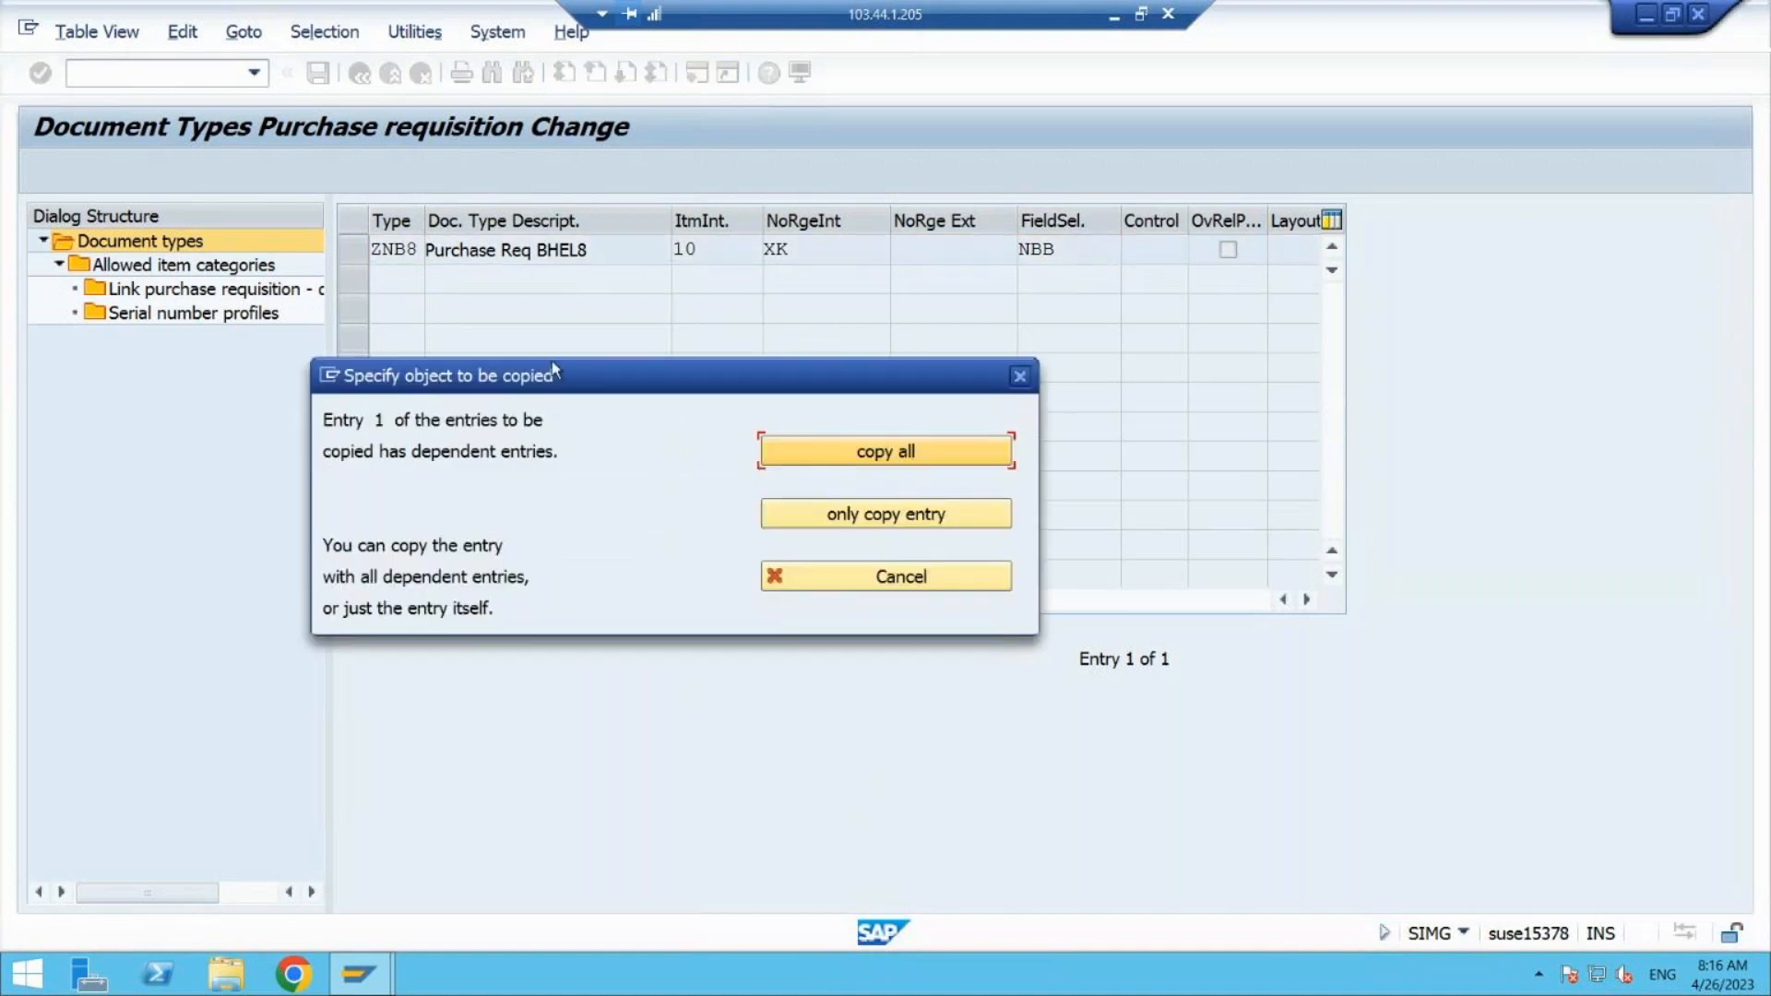
left_click(823, 445)
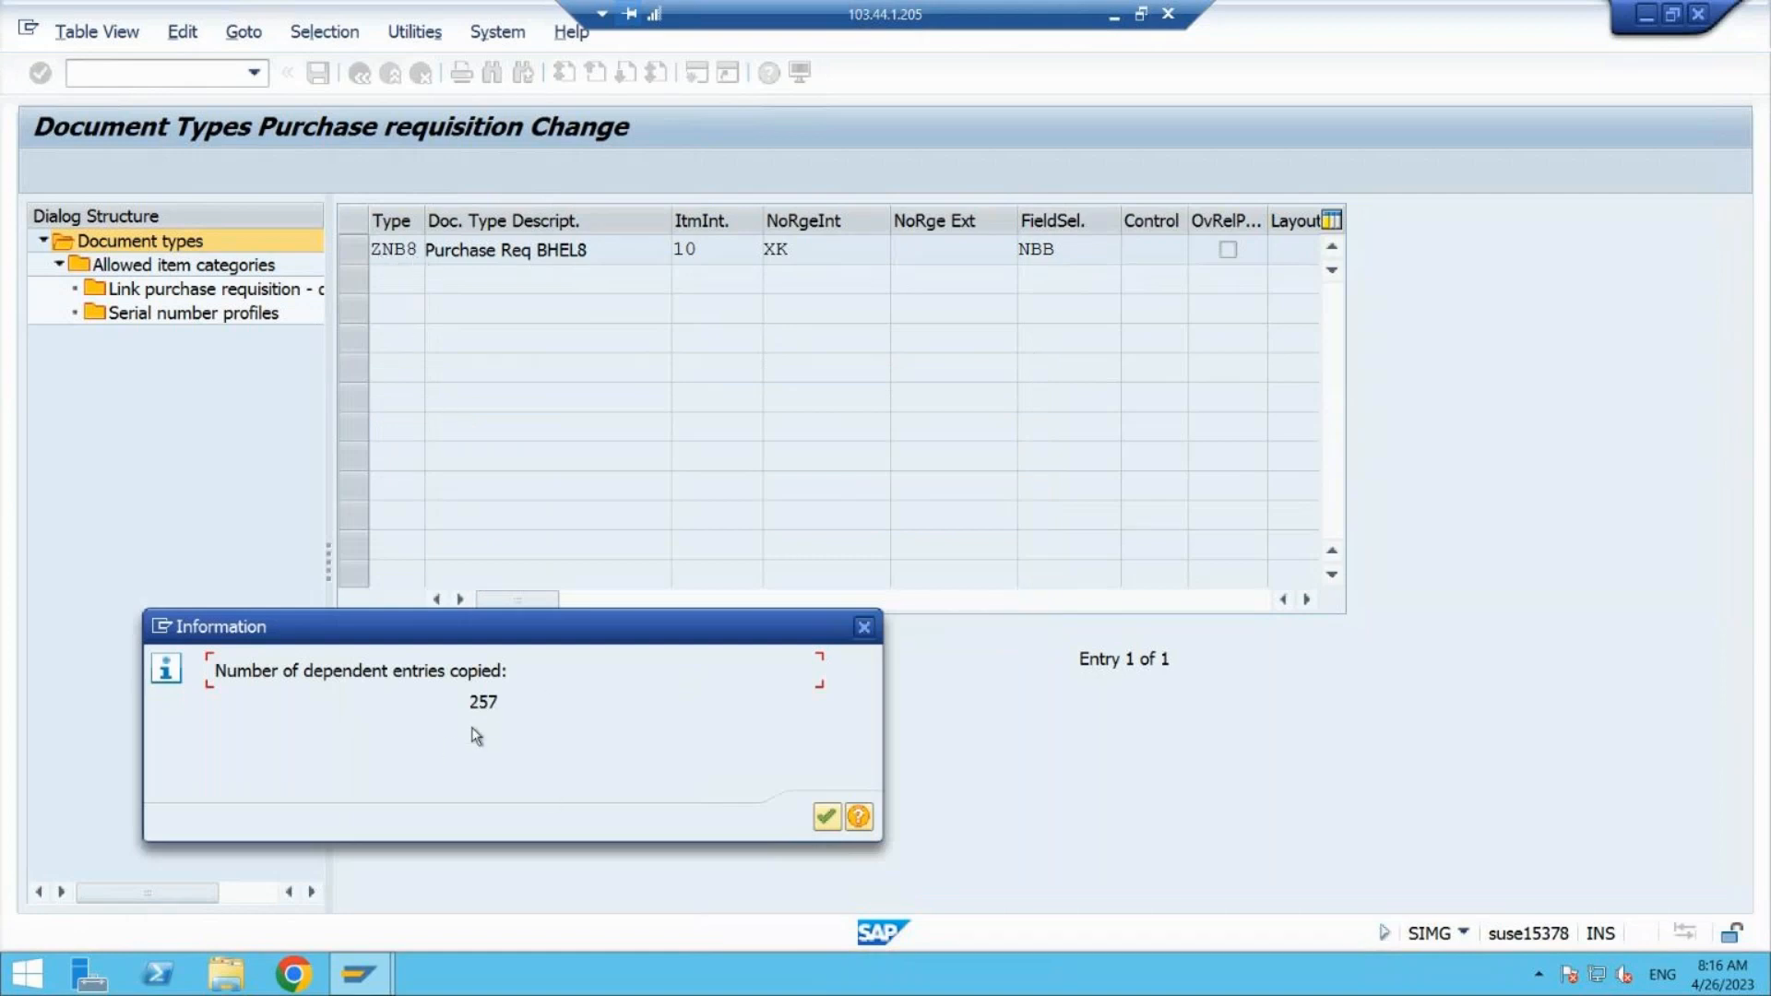
left_click(495, 702)
left_click_drag(495, 702, 458, 701)
left_click(828, 817)
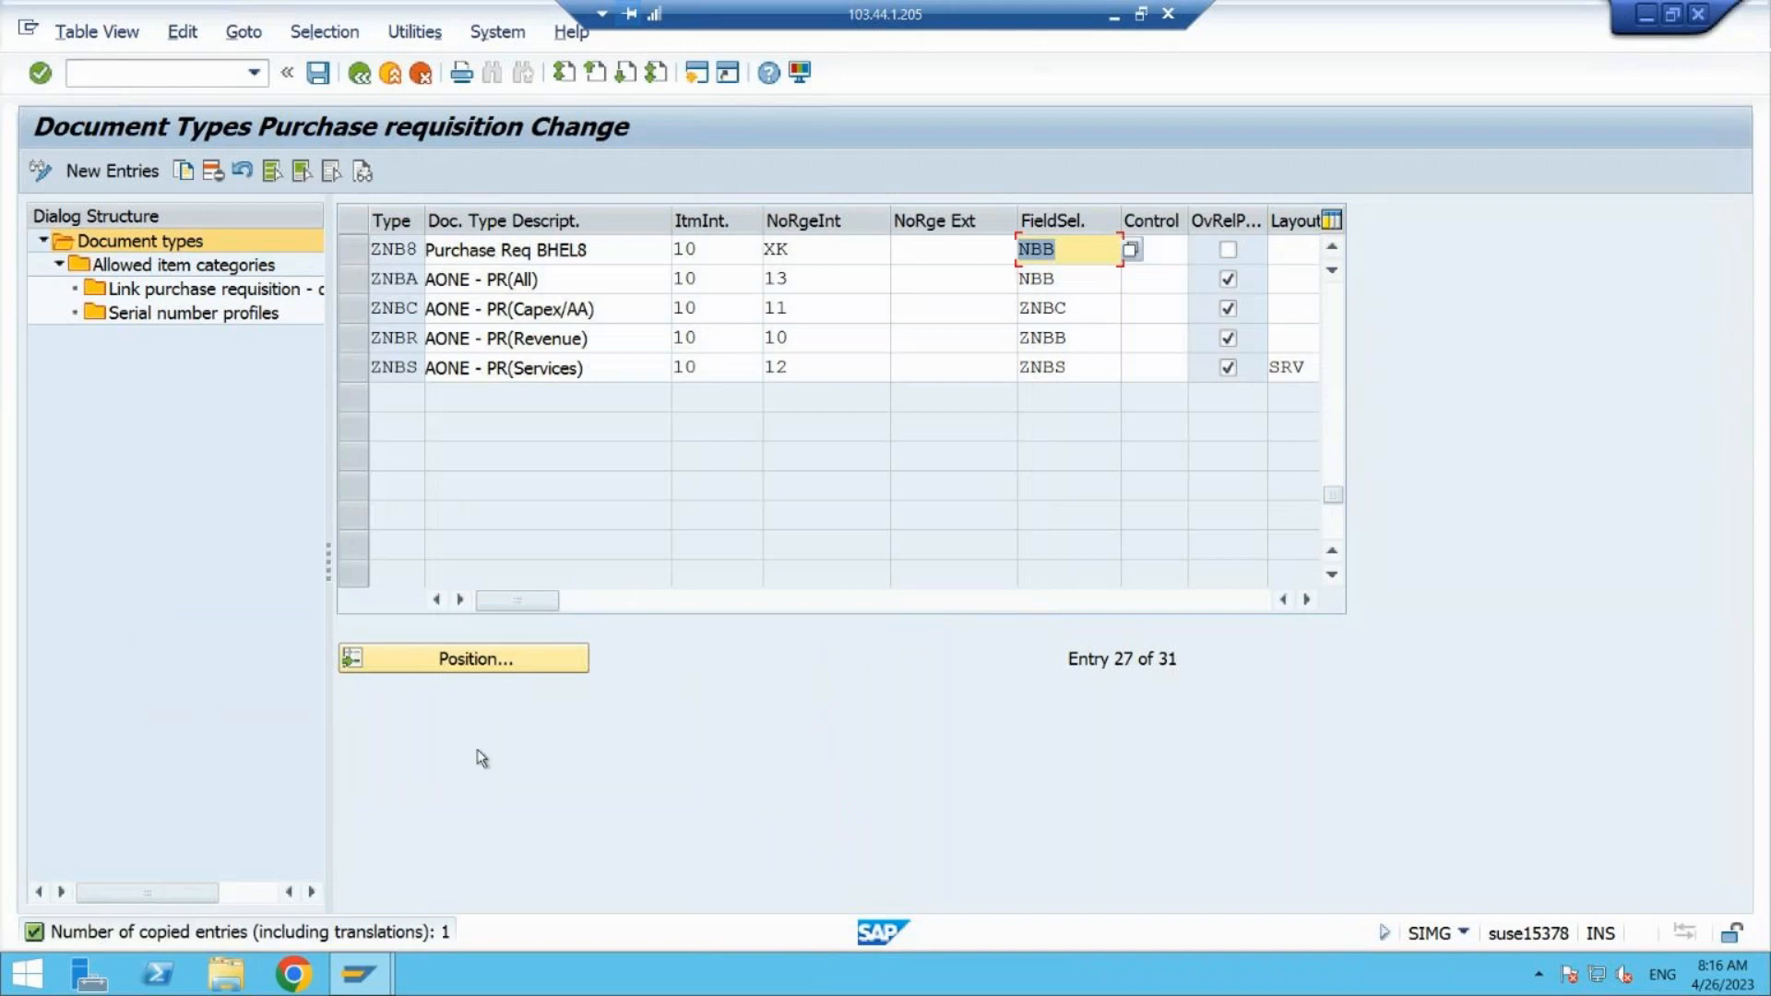
- Save document type ZNB8 under a new customizing request described as "MM: PROCUREMENT" and return to the IMG
left_click(317, 74)
left_click(317, 74)
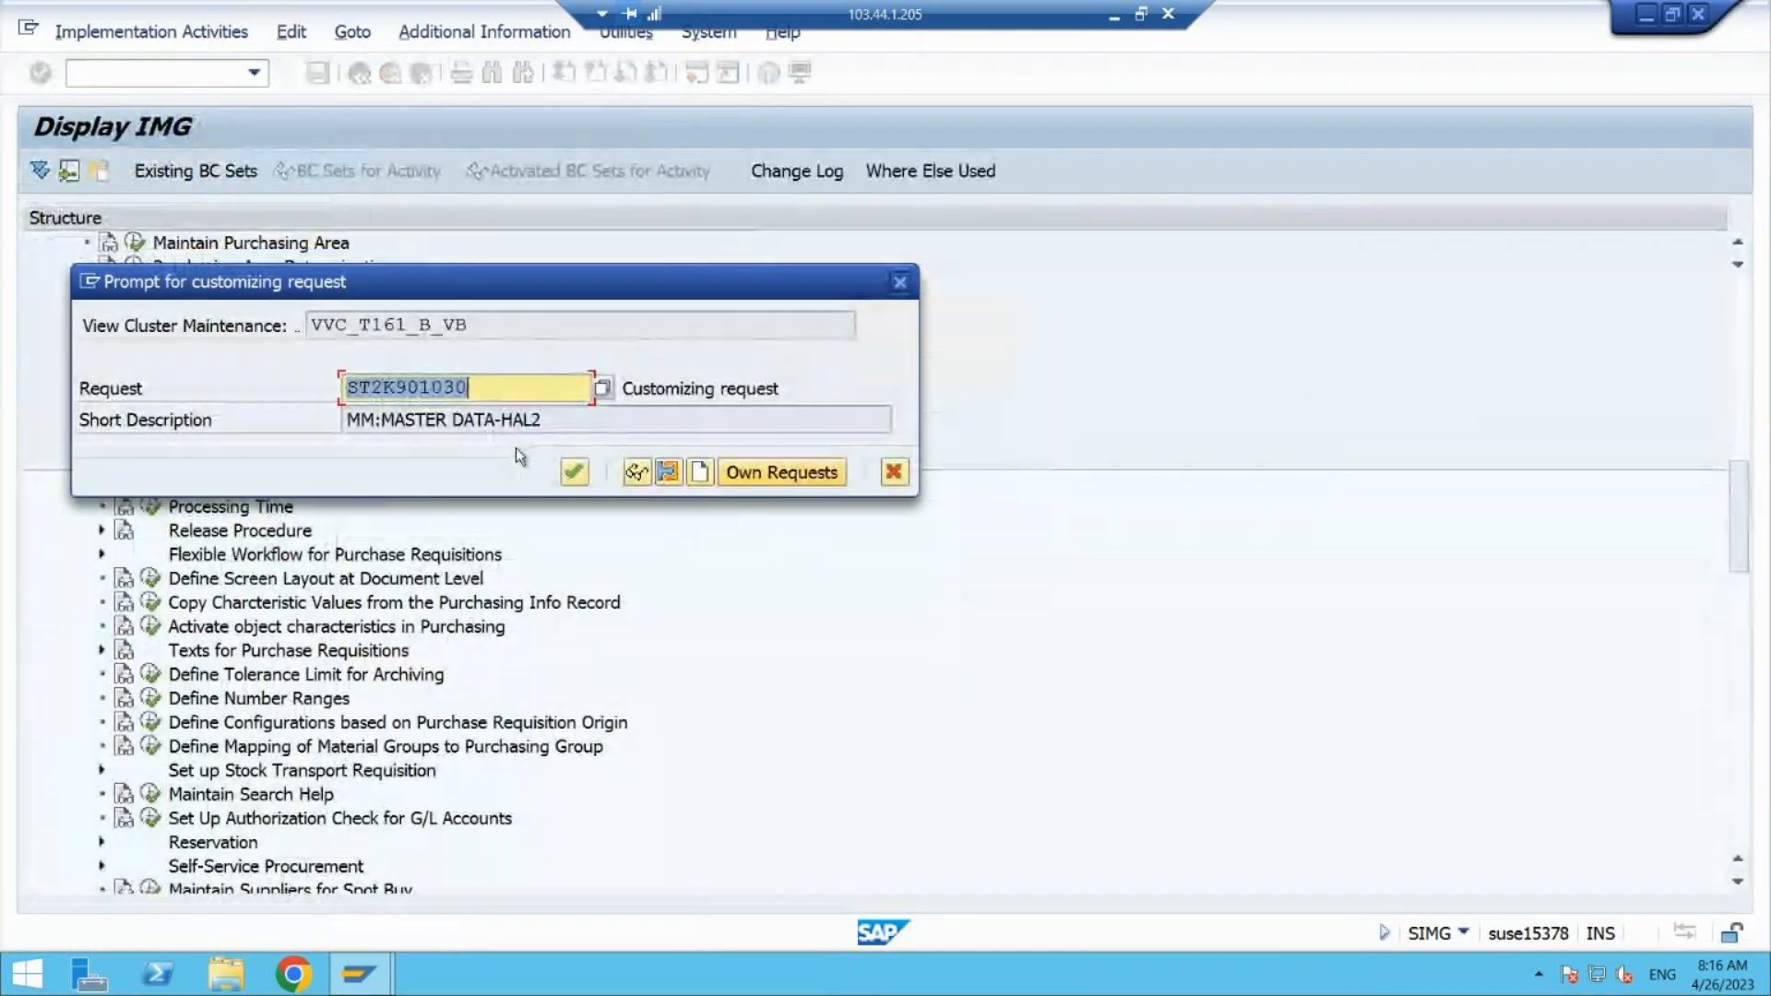
left_click(701, 471)
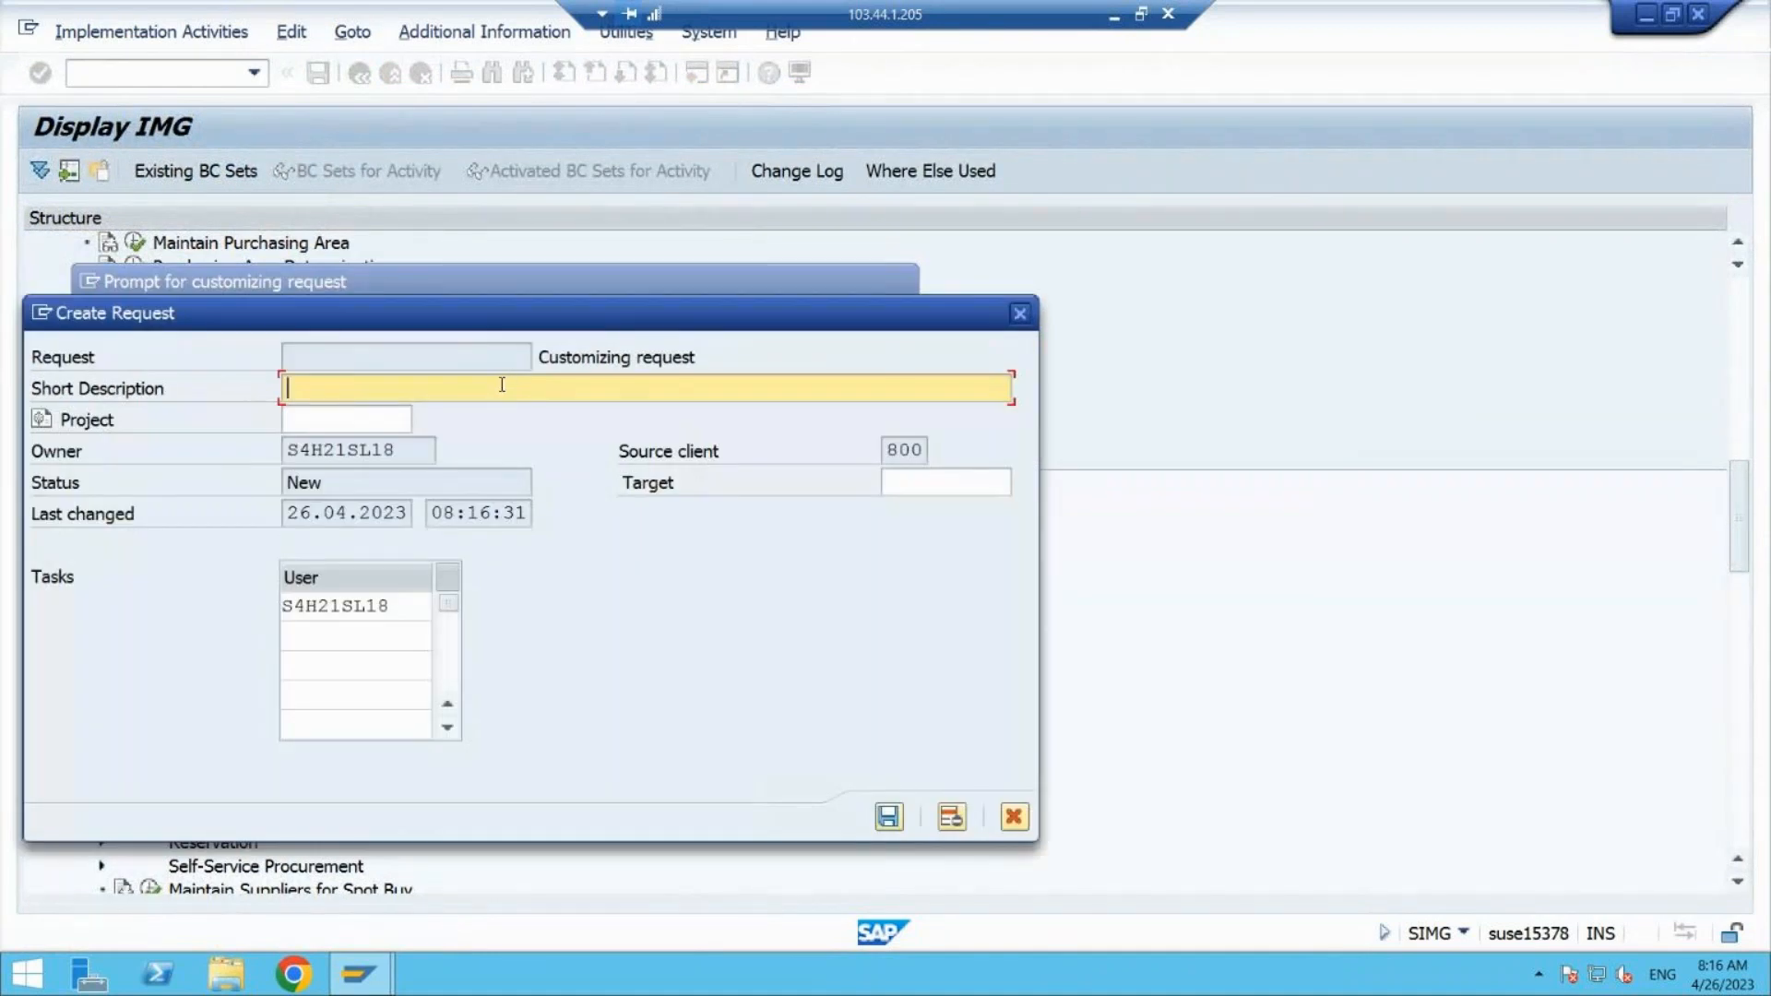
type("MM: PROCUREMENT")
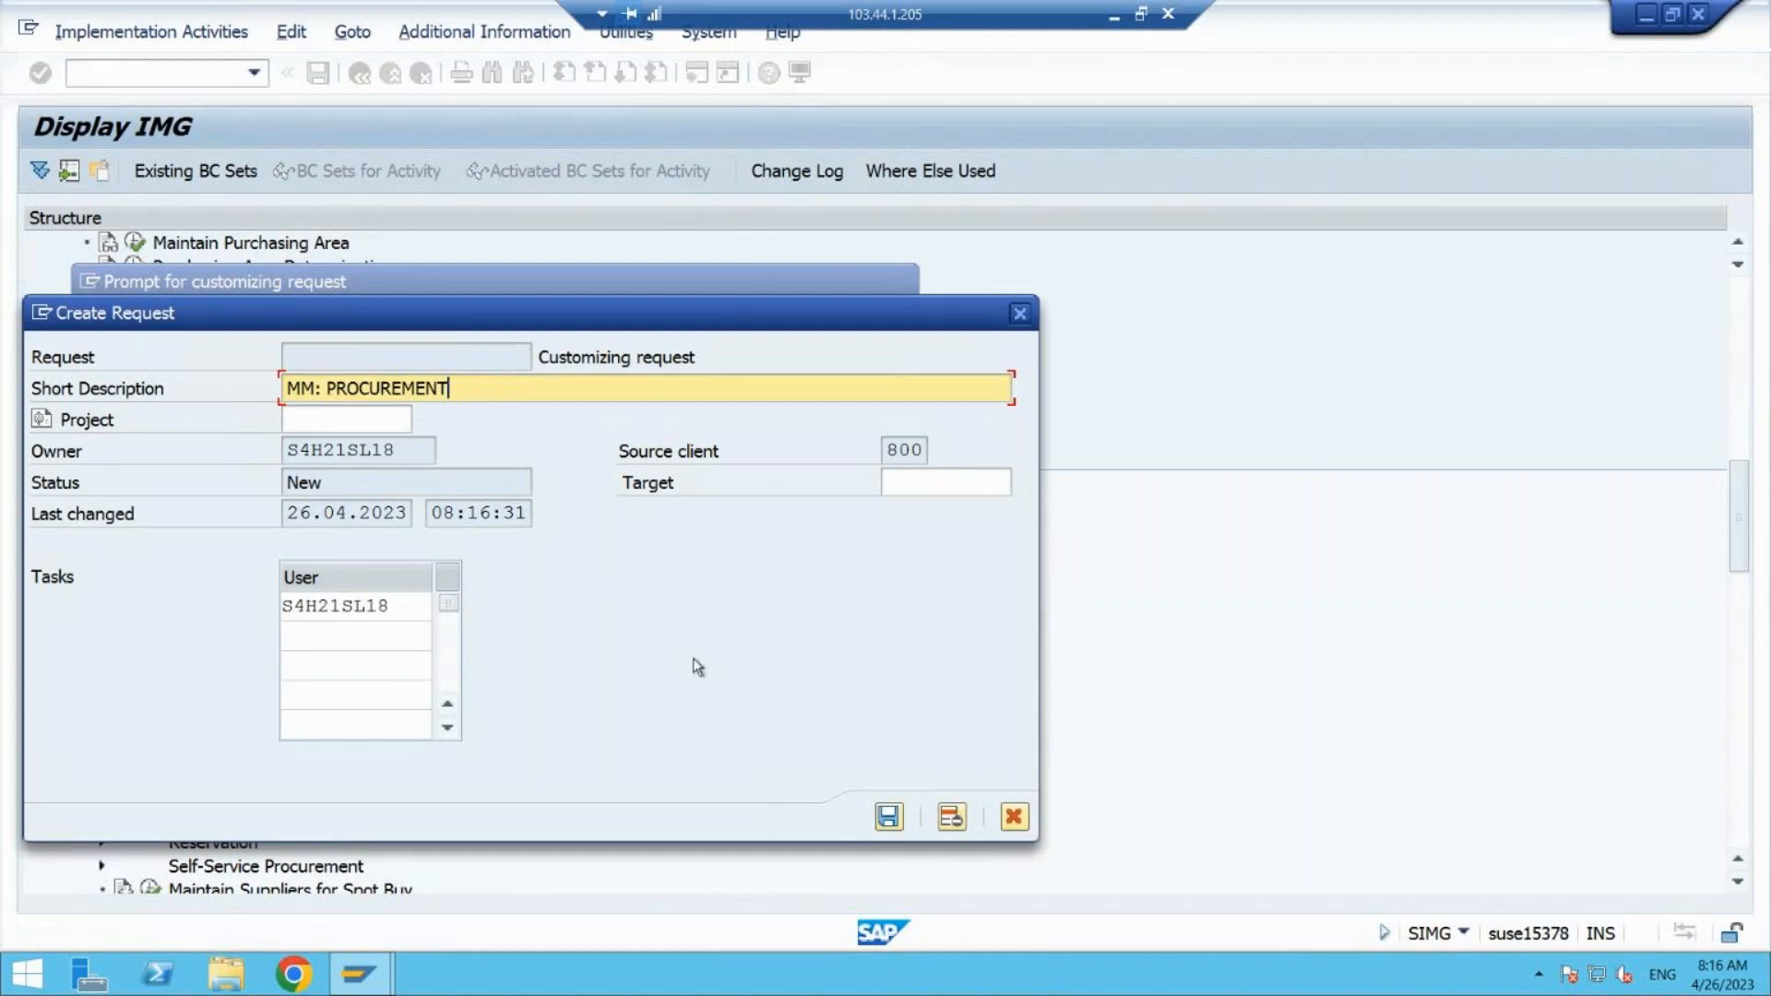
left_click(892, 815)
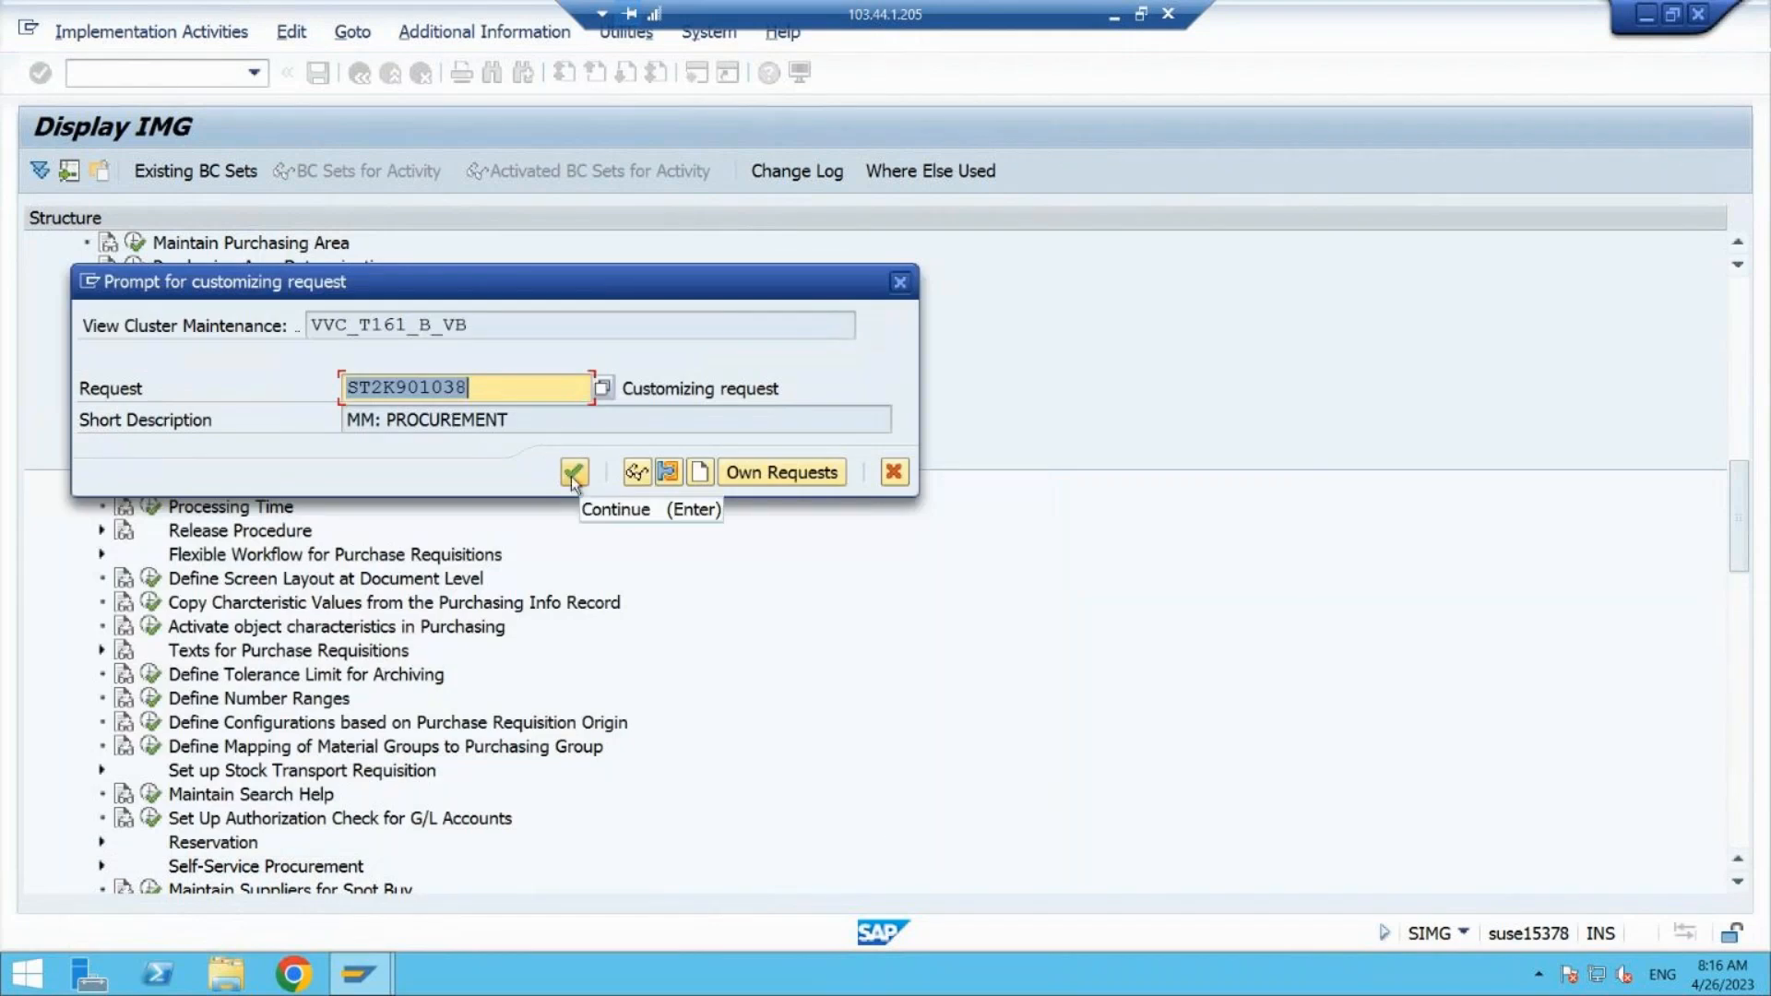
left_click(572, 474)
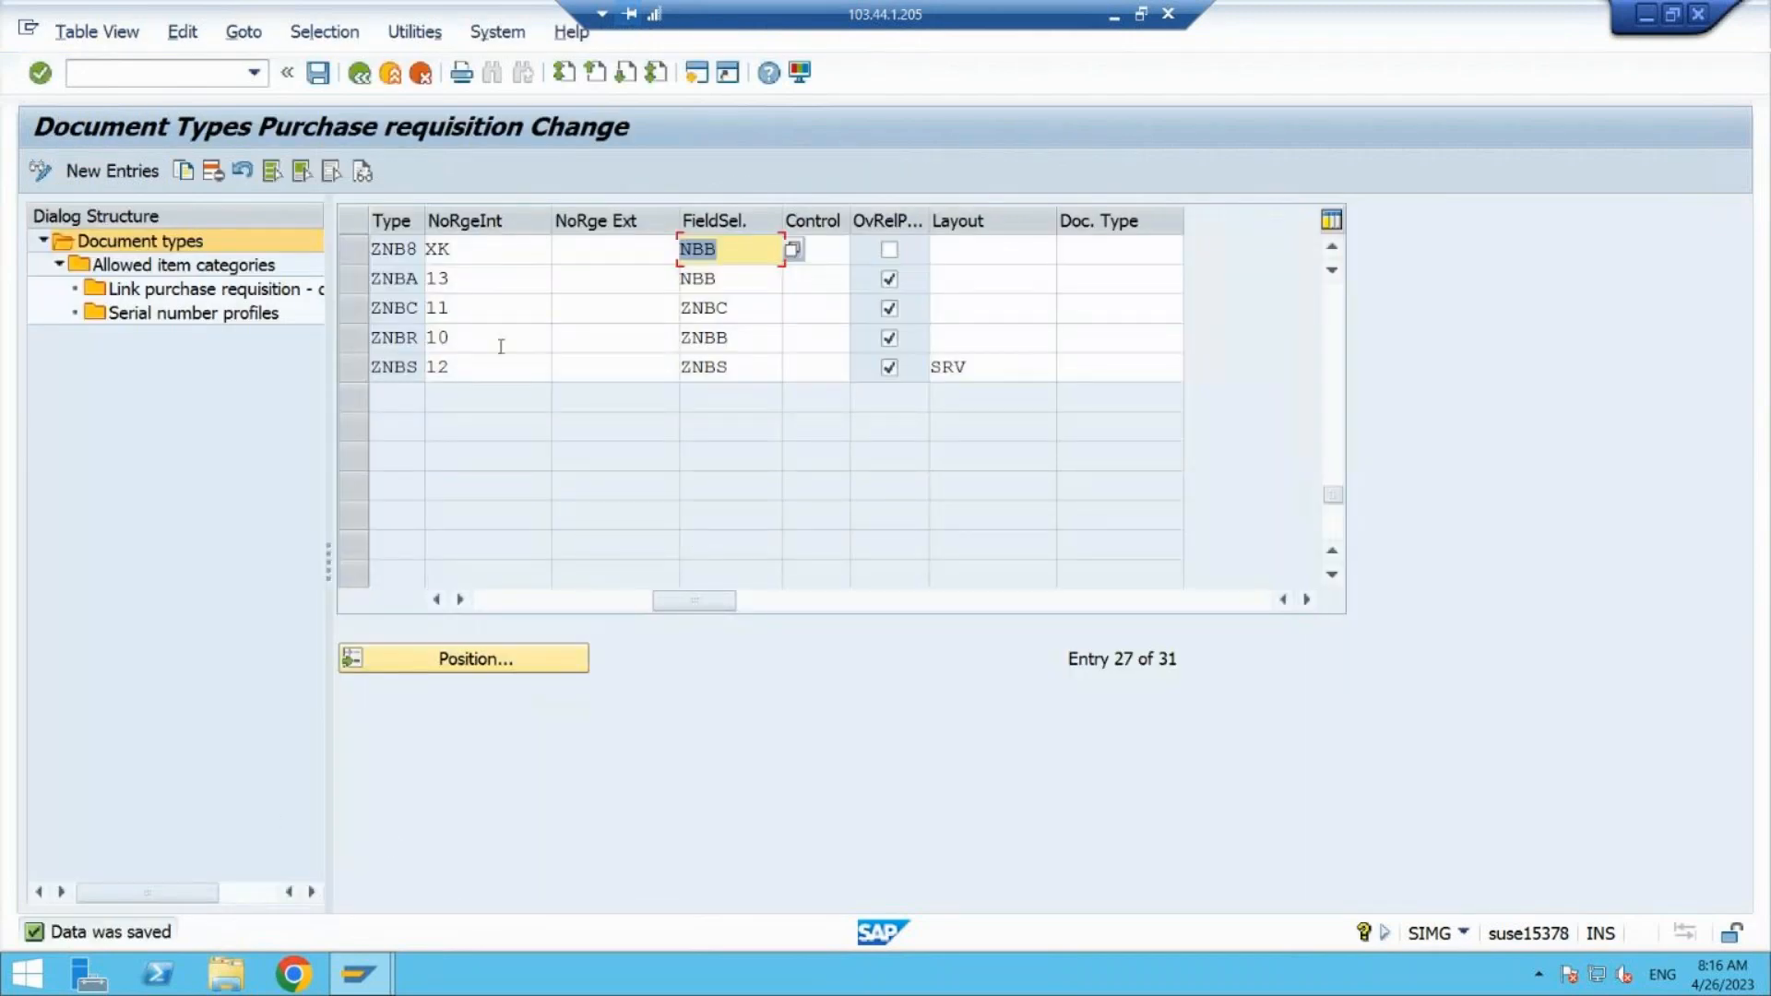
left_click(314, 78)
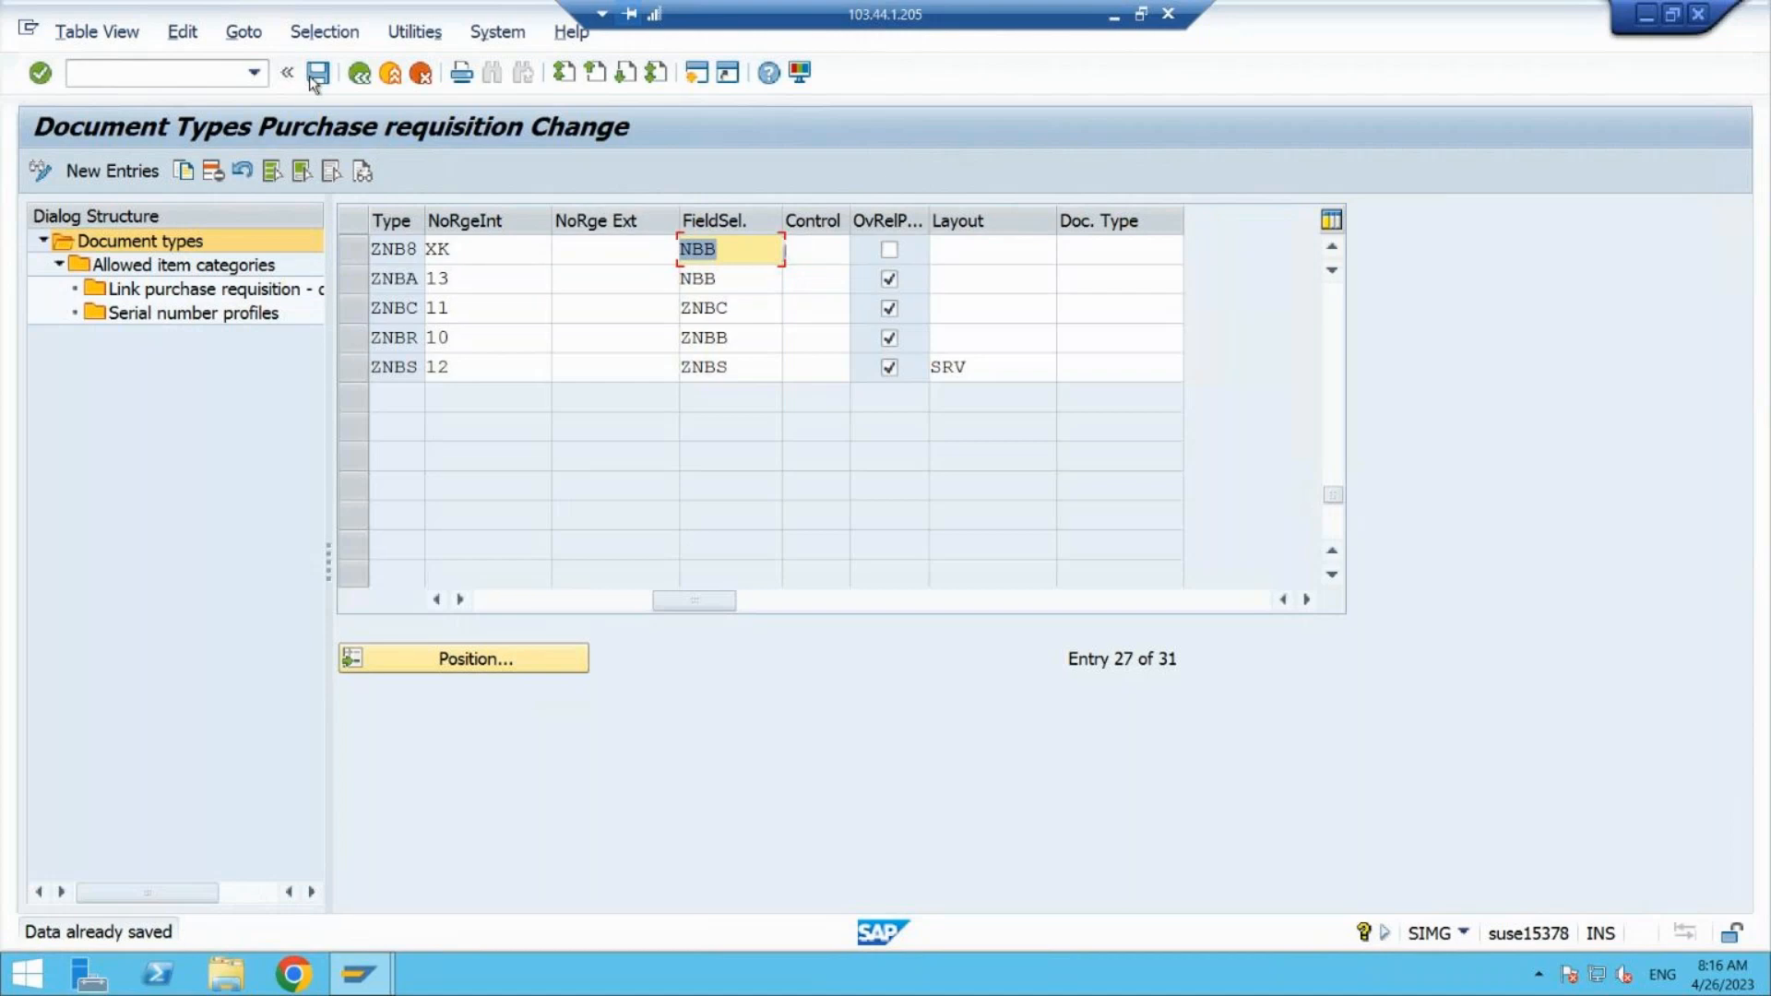
left_click(360, 78)
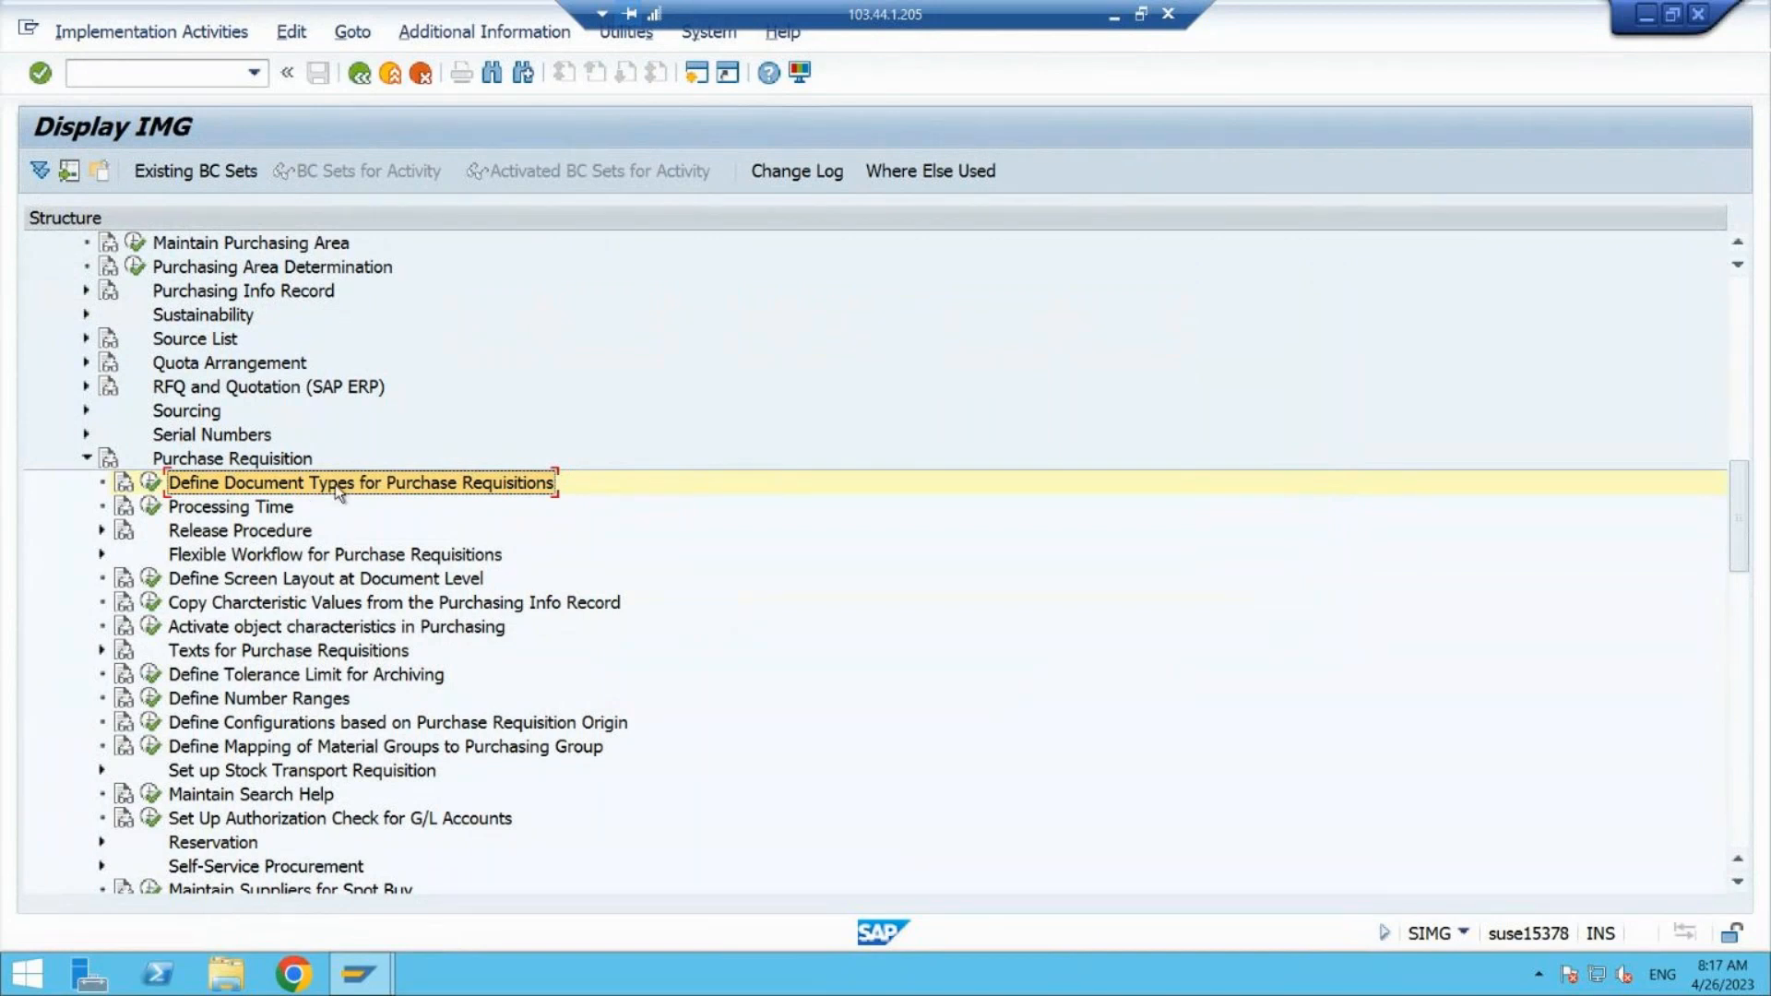
- Open the Define Screen Layout at Document Level activity for purchase requisitions and check the PR field selection key in the Word notes
left_click(280, 579)
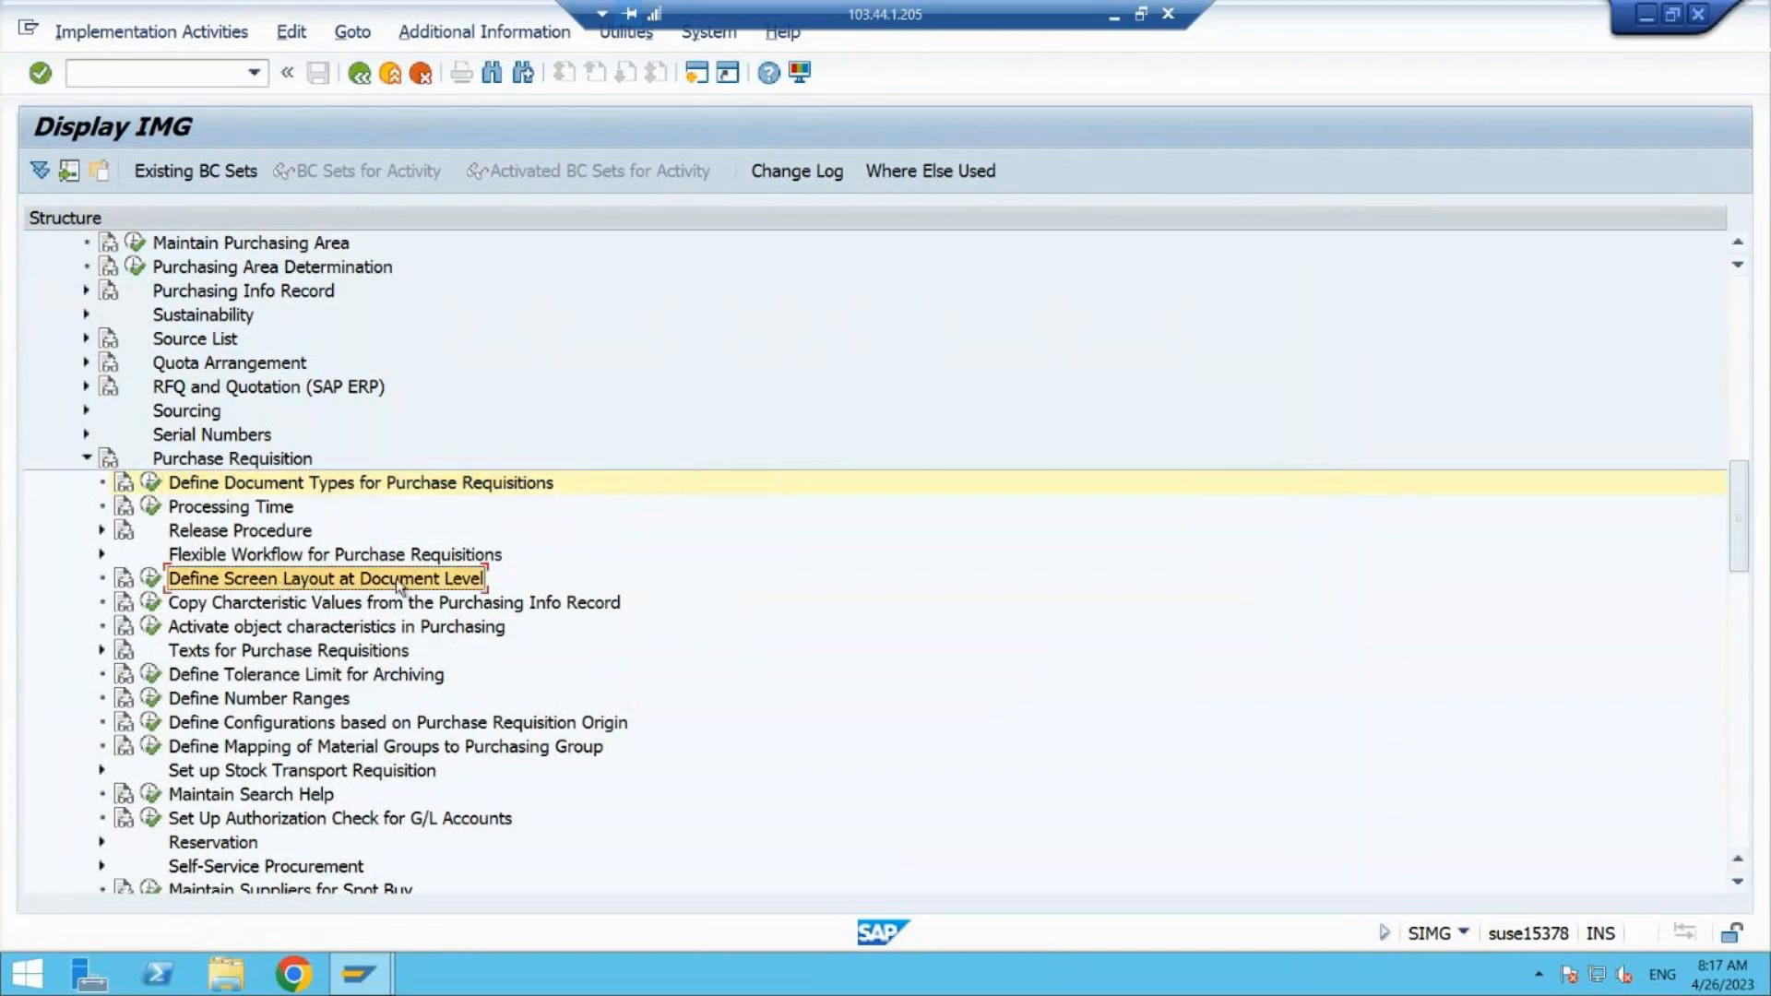
left_click(151, 578)
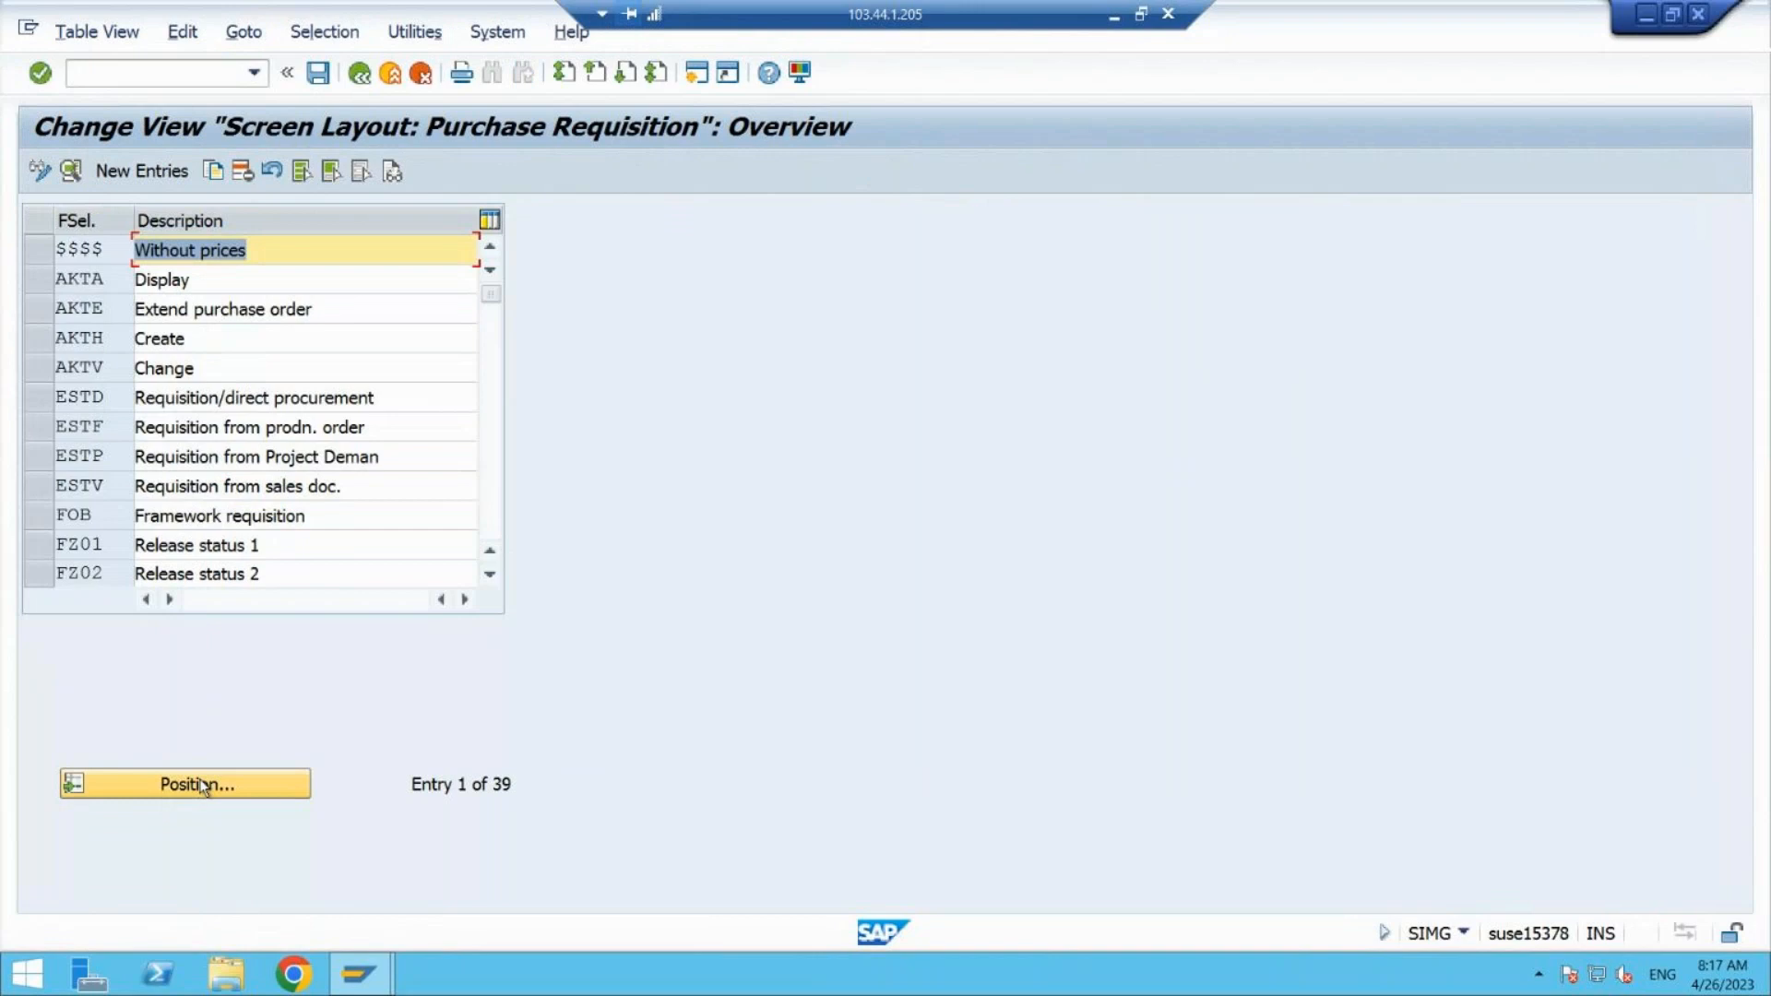
left_click(1114, 19)
mouse_move(1165, 411)
left_mouse_down()
mouse_move(996, 387)
mouse_move(1199, 412)
left_mouse_up()
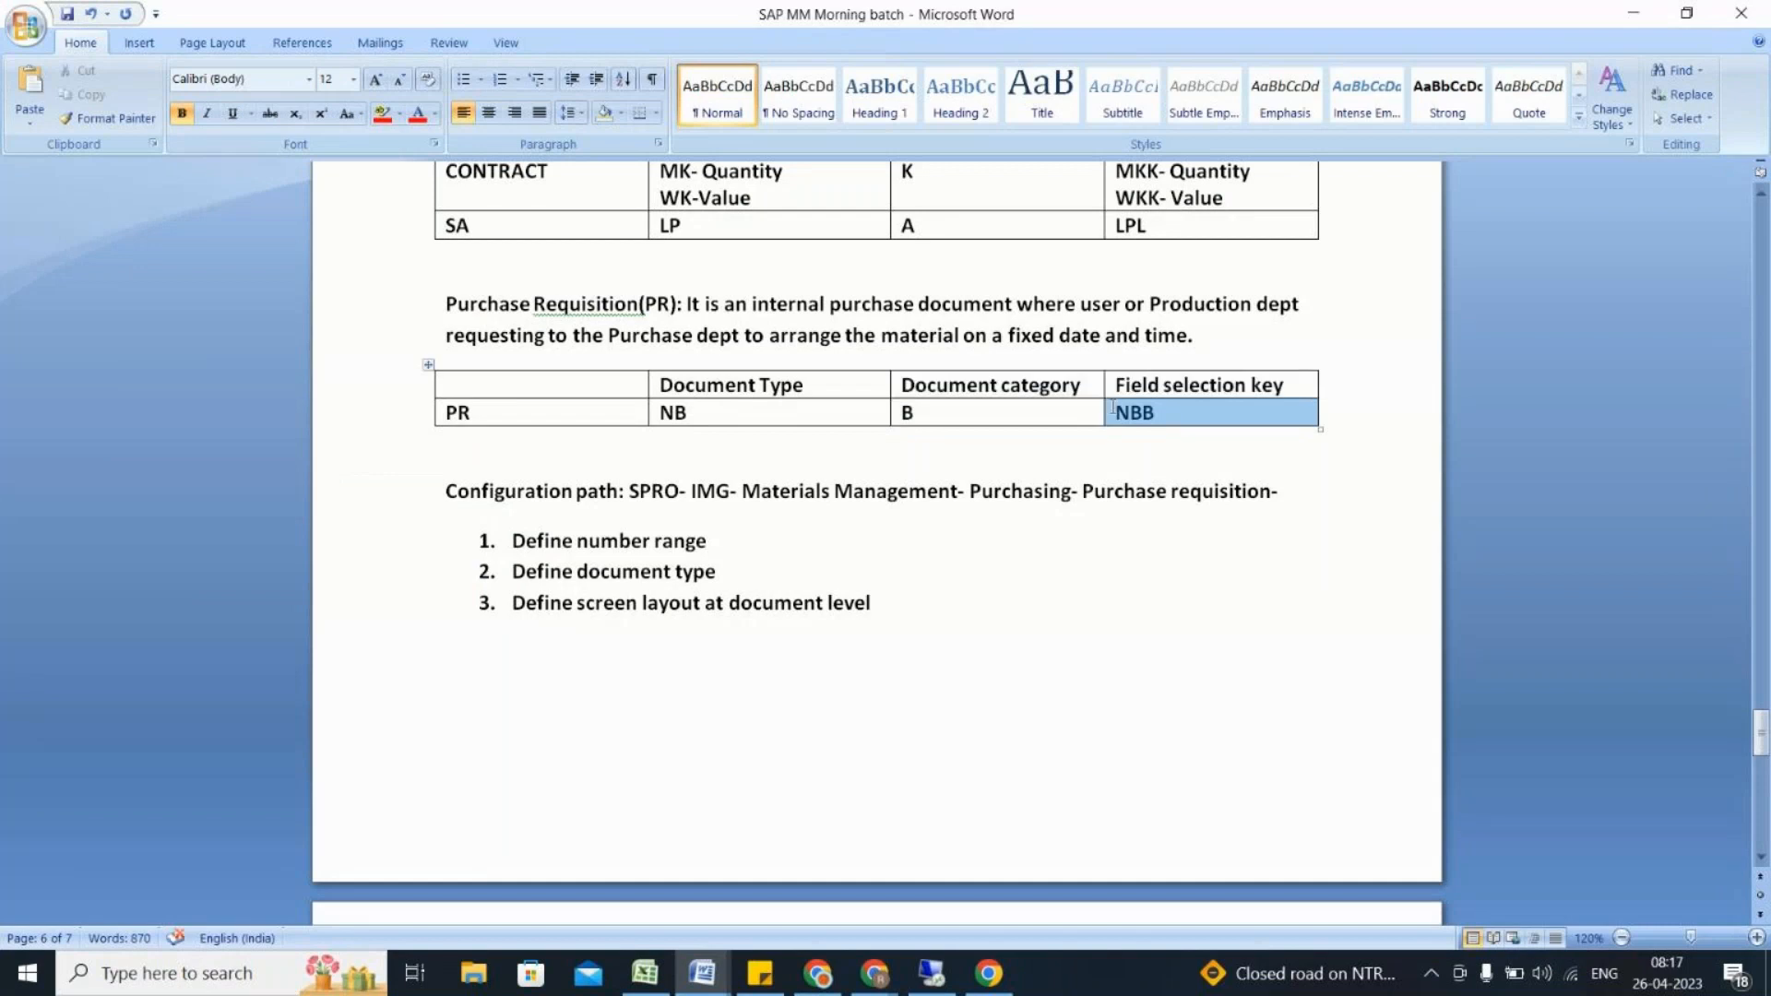
left_click(936, 973)
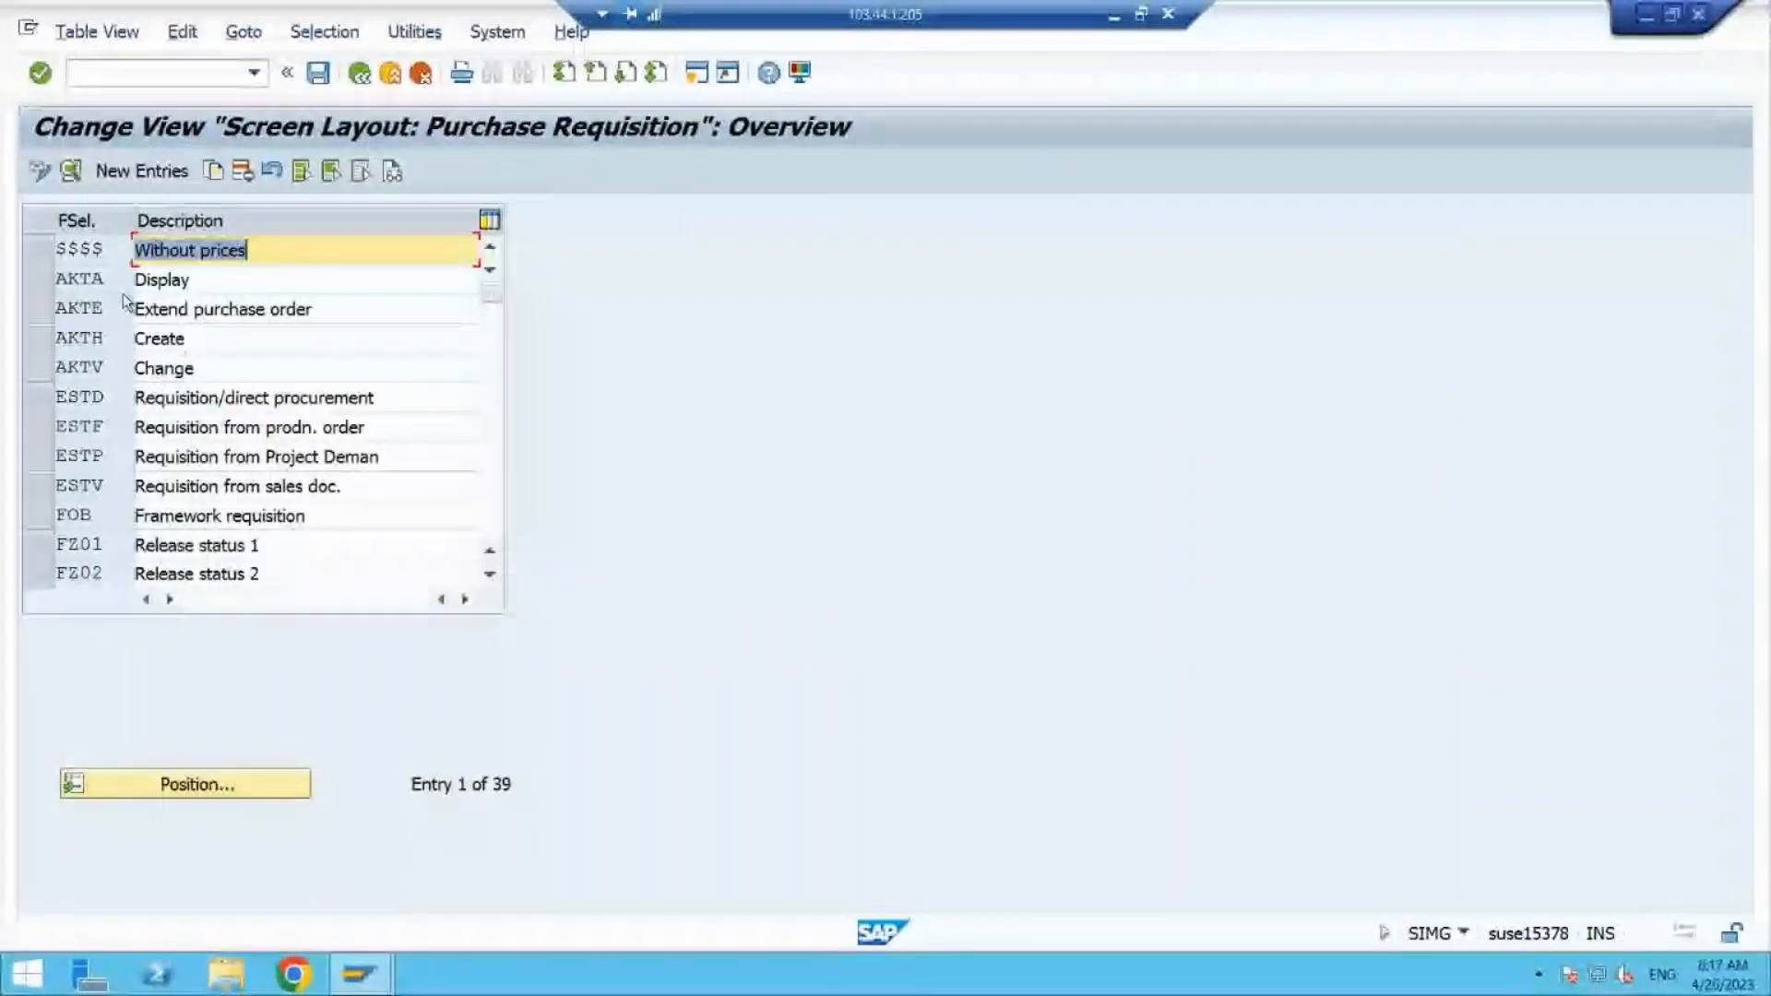
left_click(203, 783)
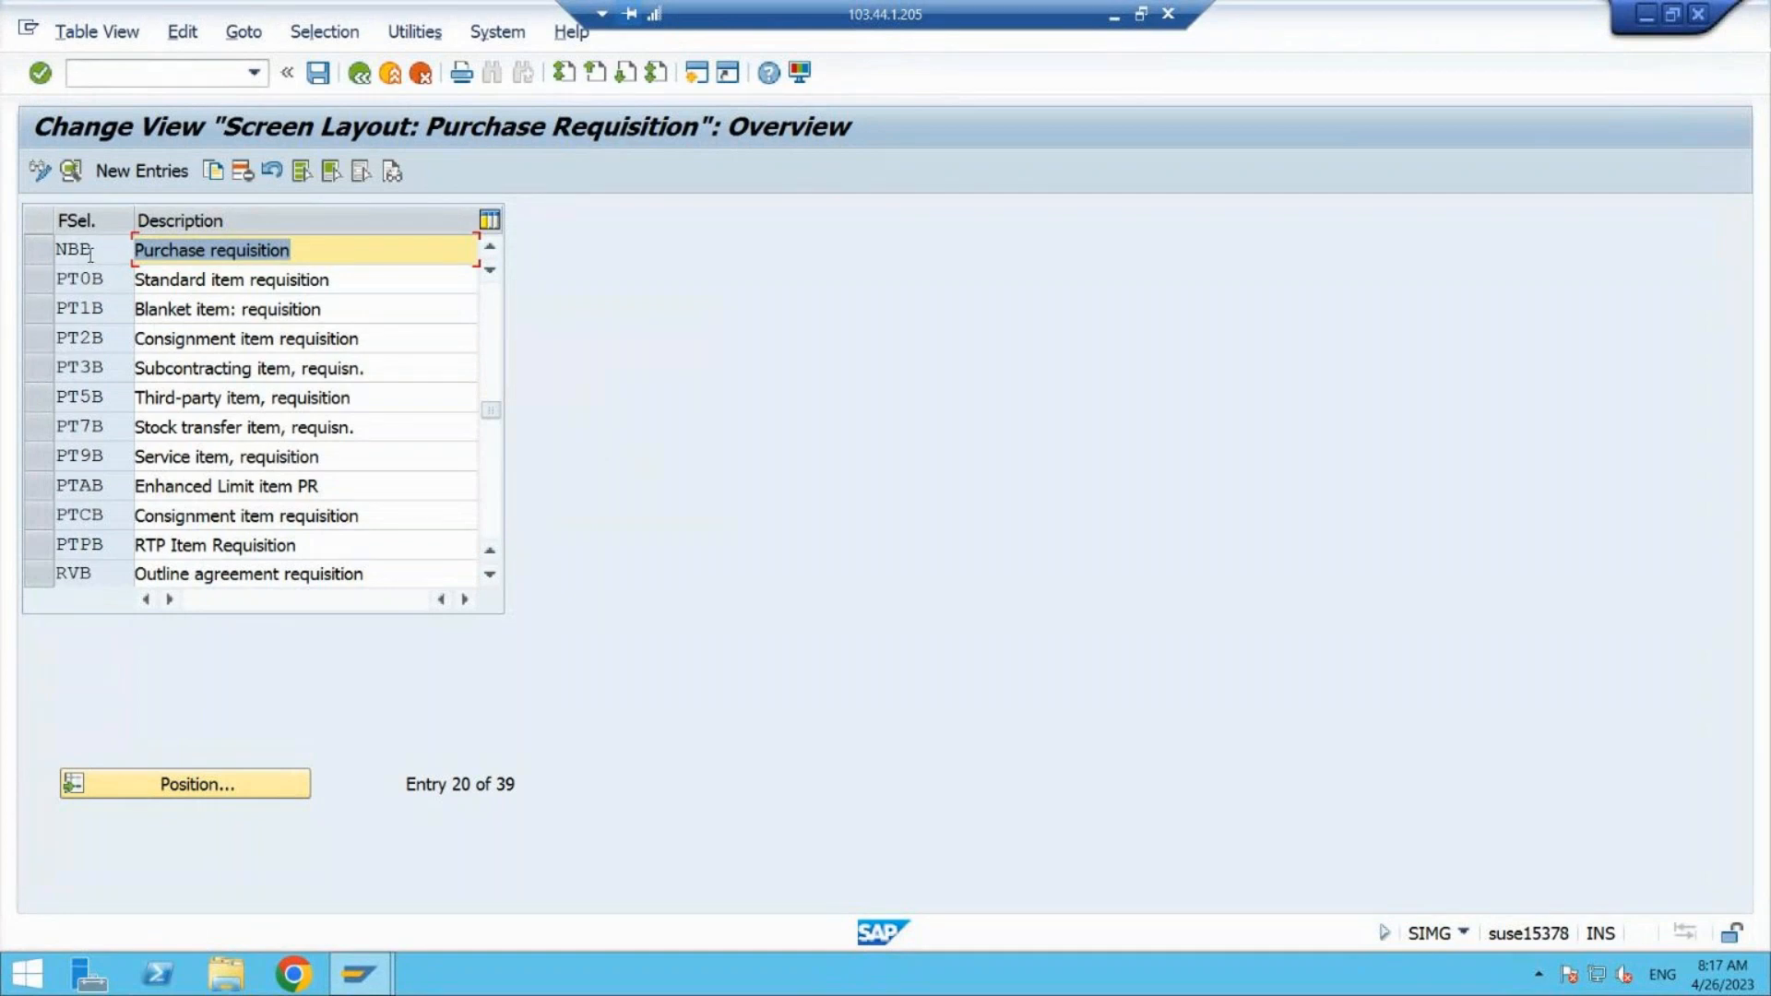
left_click(47, 252)
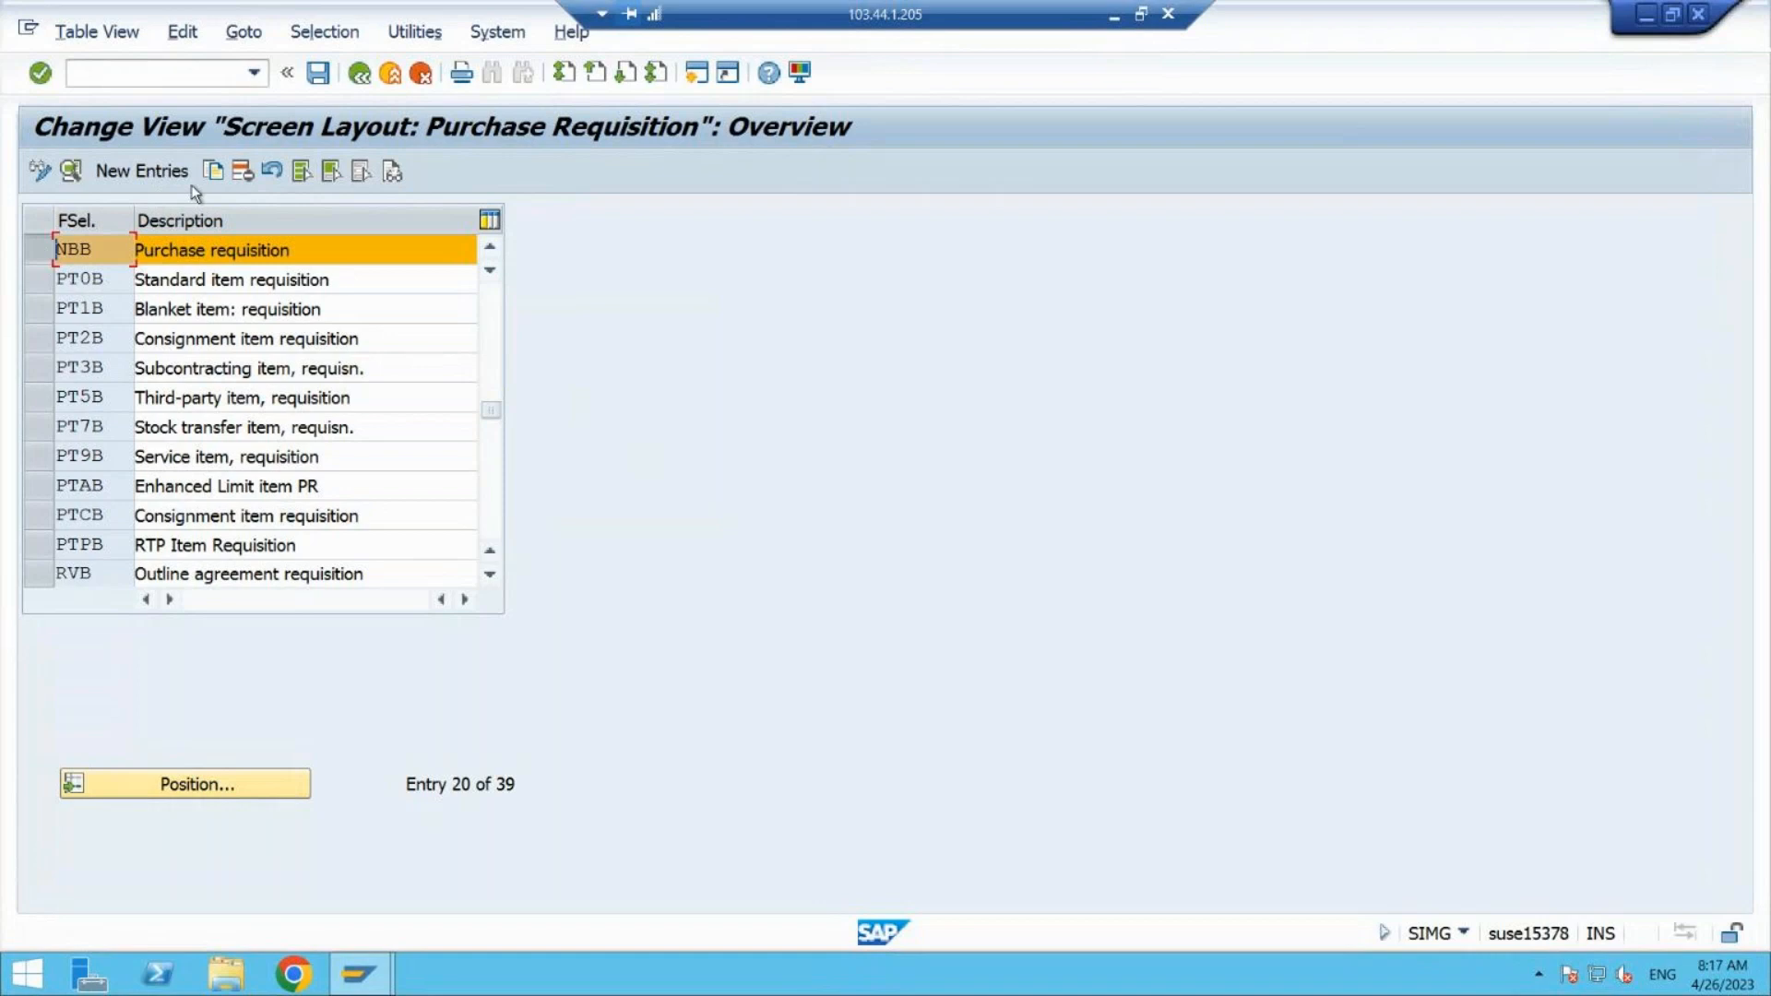
left_click(211, 172)
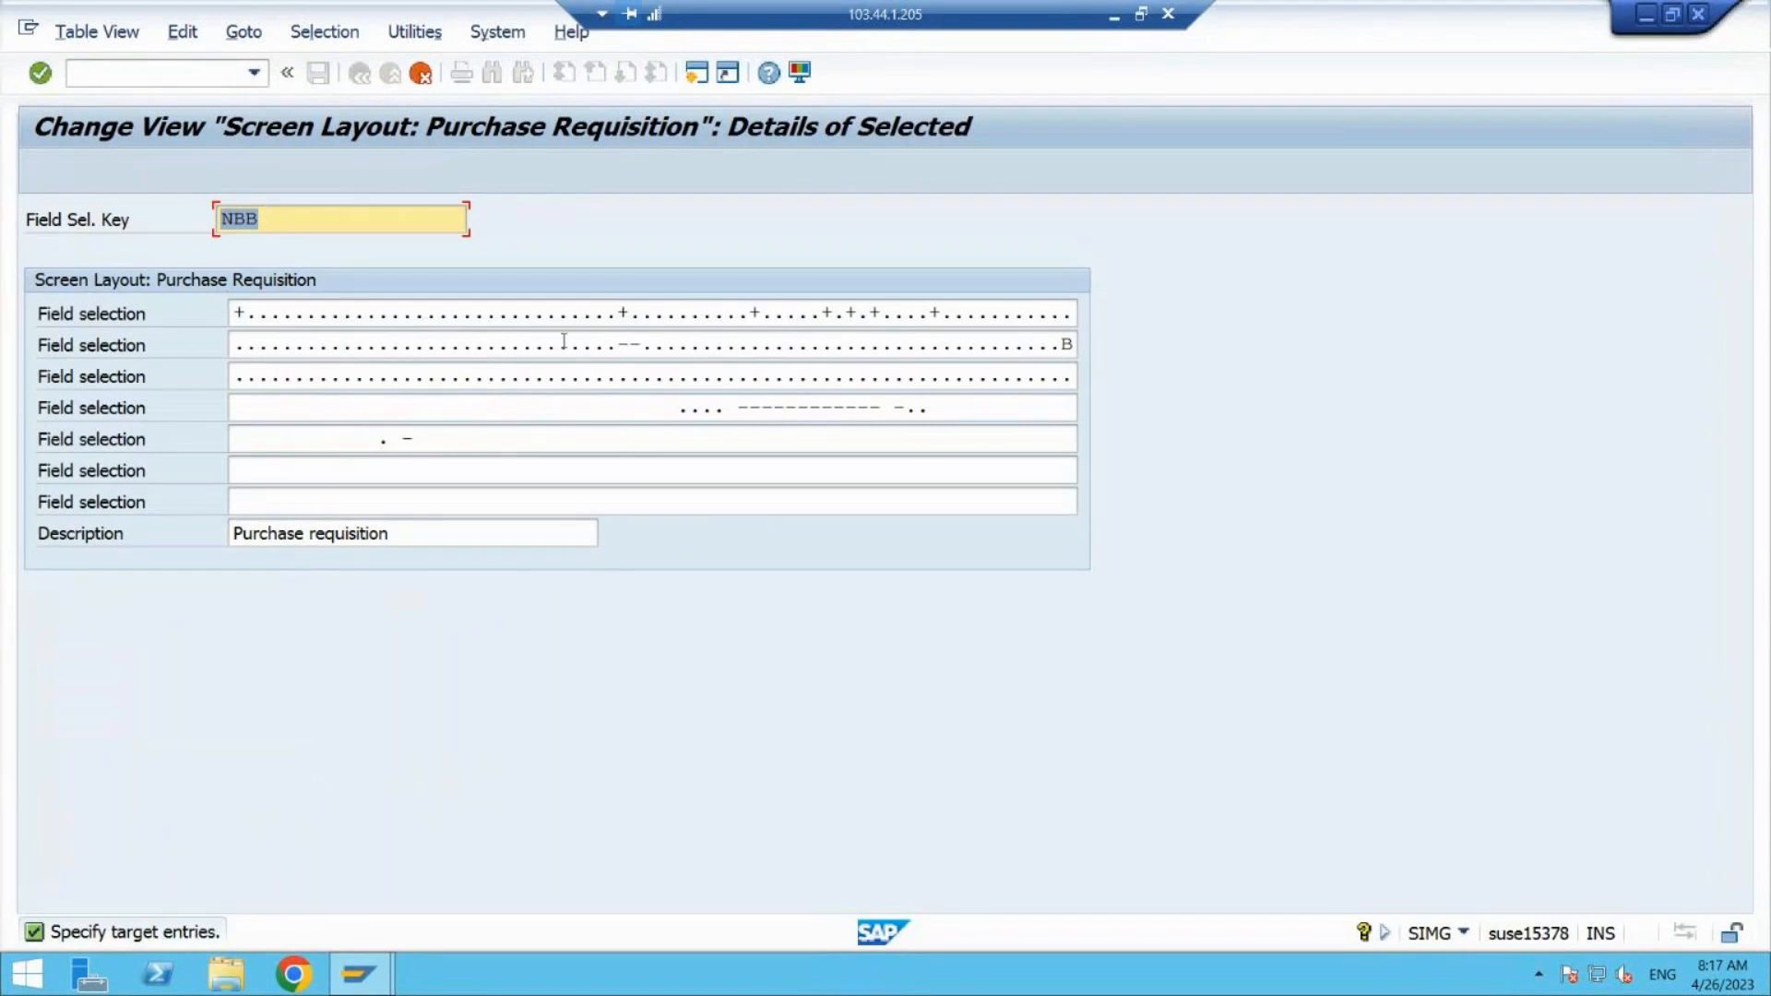
left_click(835, 347)
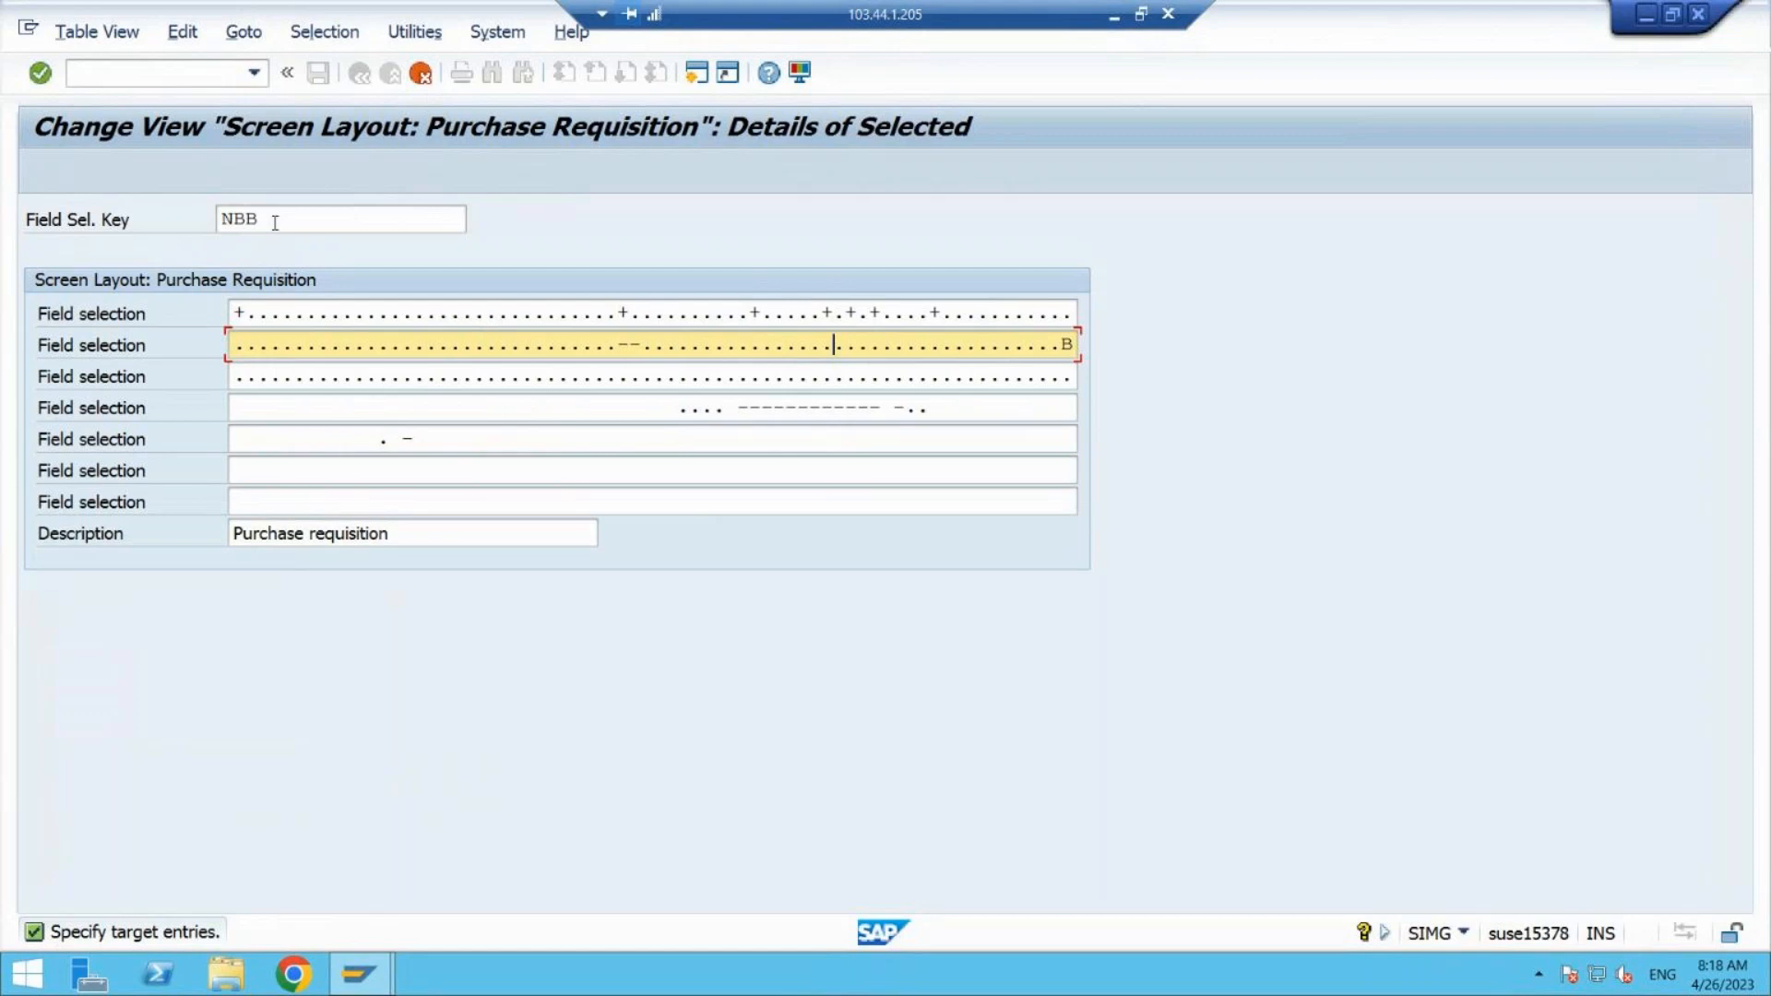
left_click(422, 80)
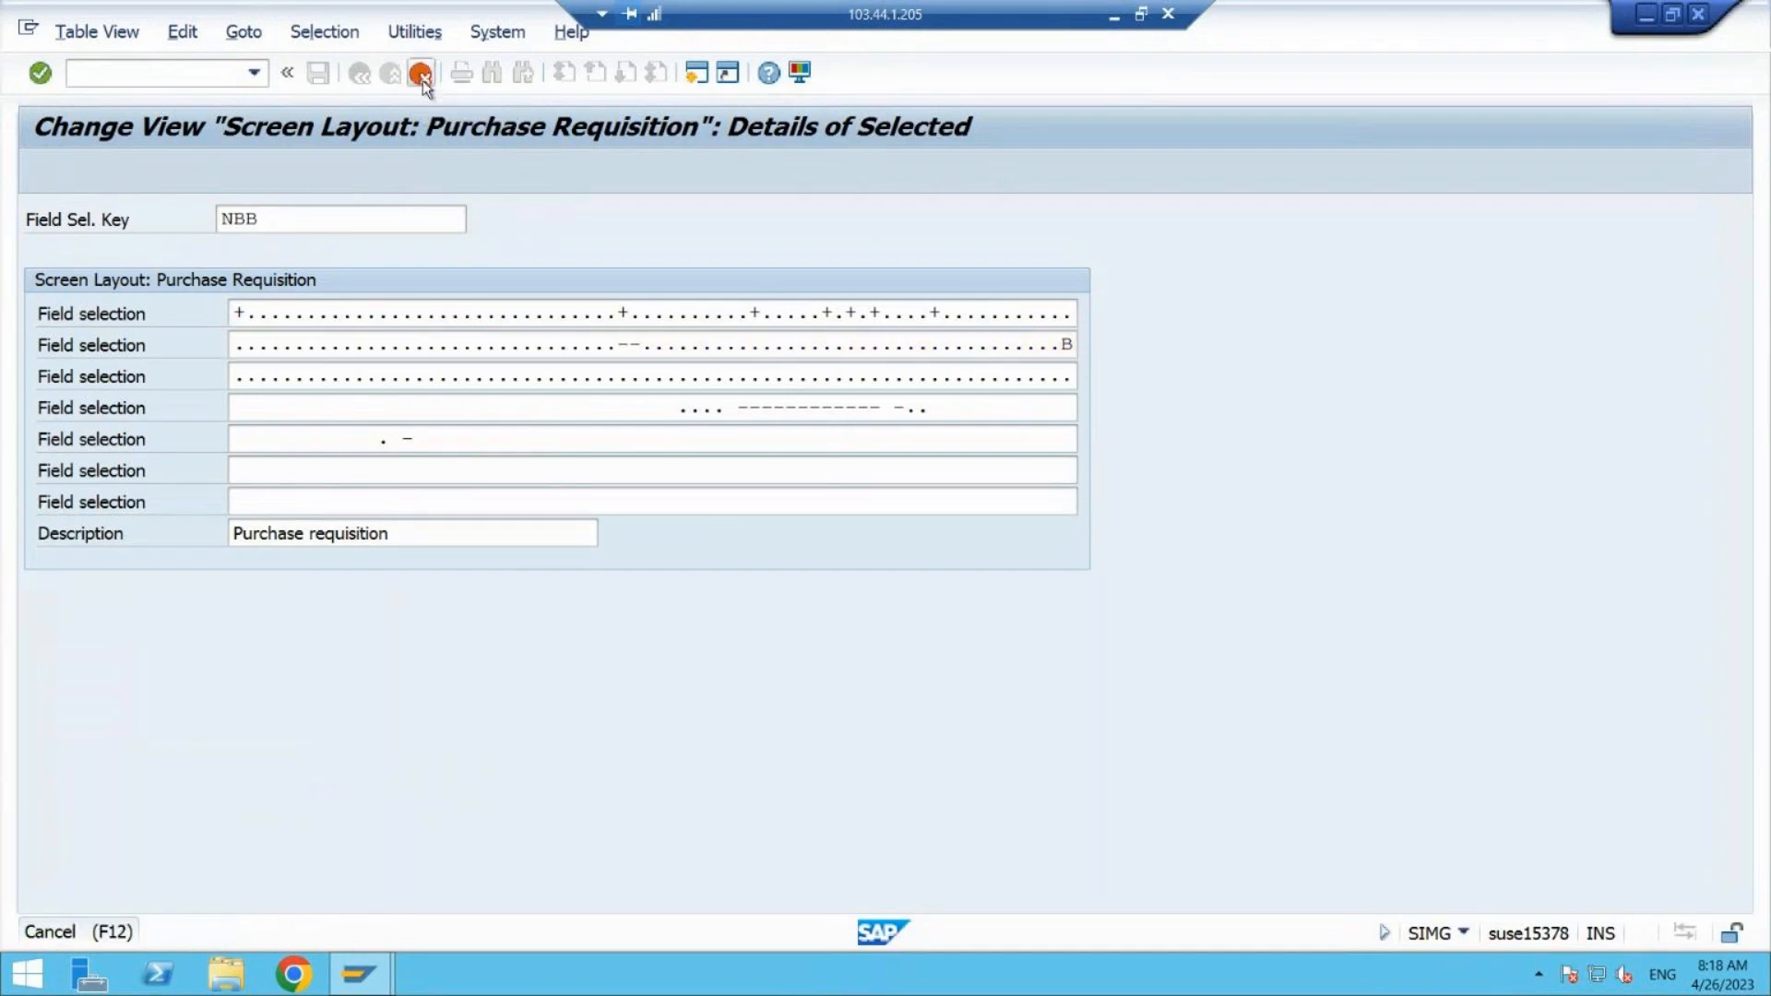
- Find field selection key NBB in the purchase requisition screen layouts and open its Basic Data, Item field group
left_click(202, 785)
type("NBB")
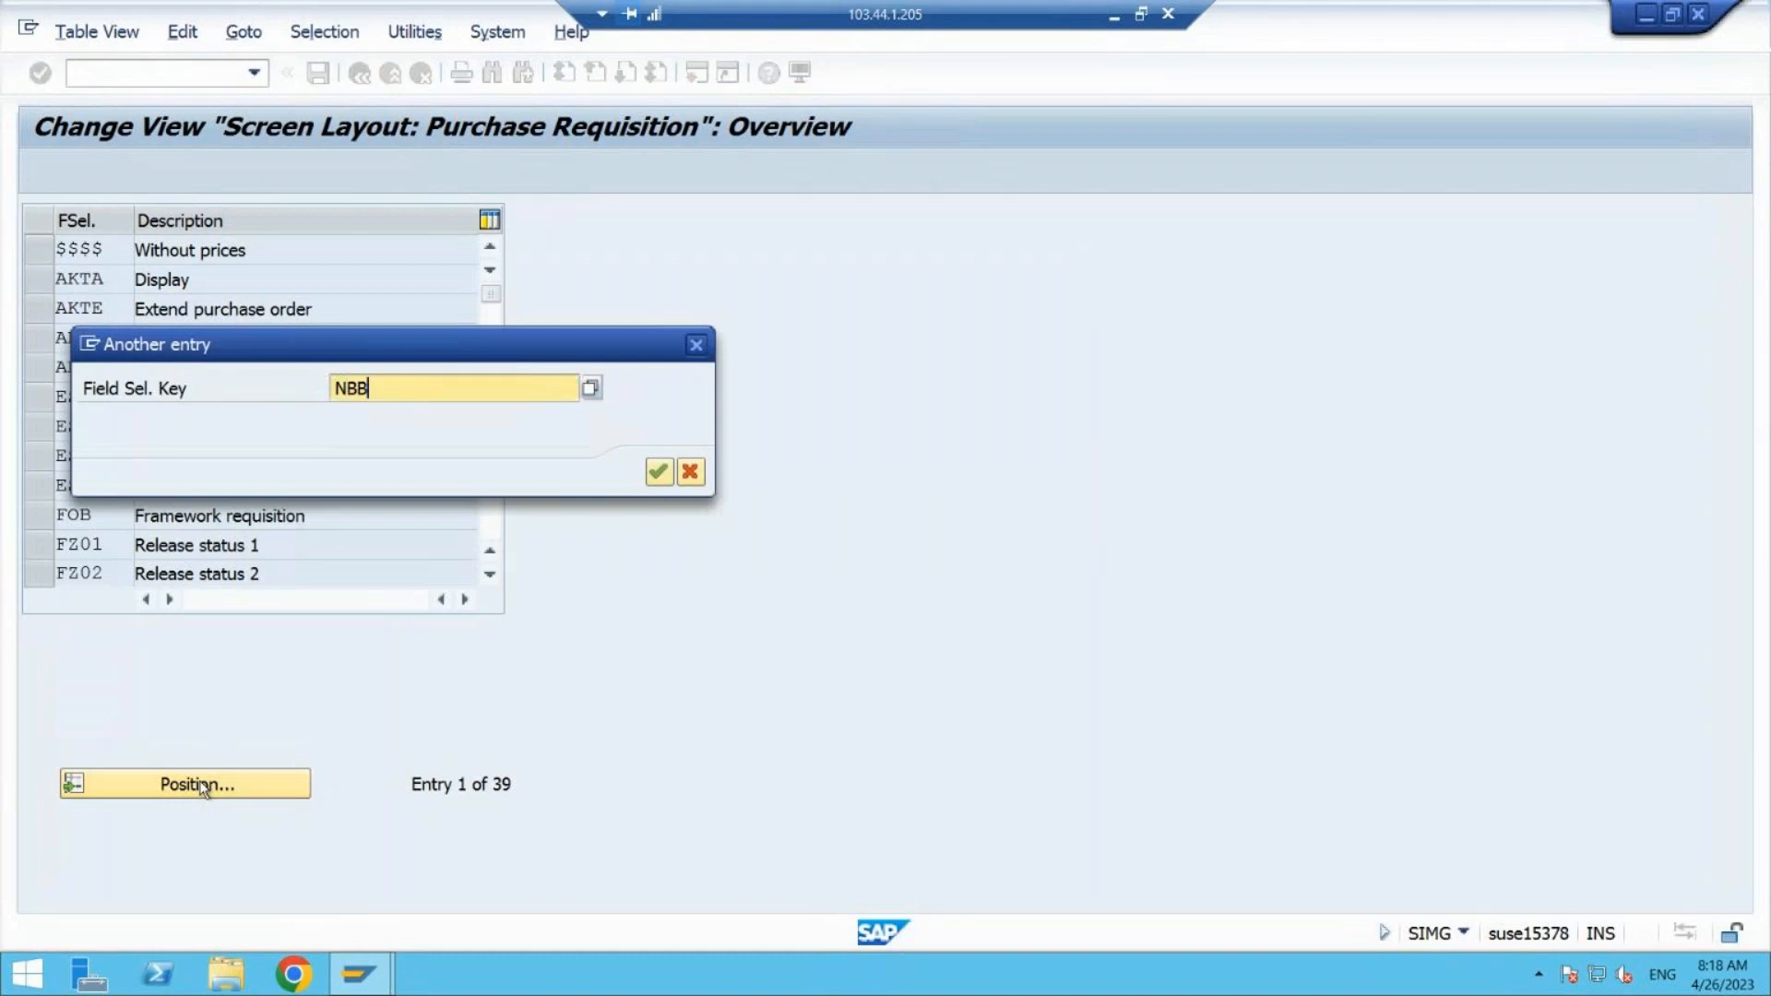
key("Return")
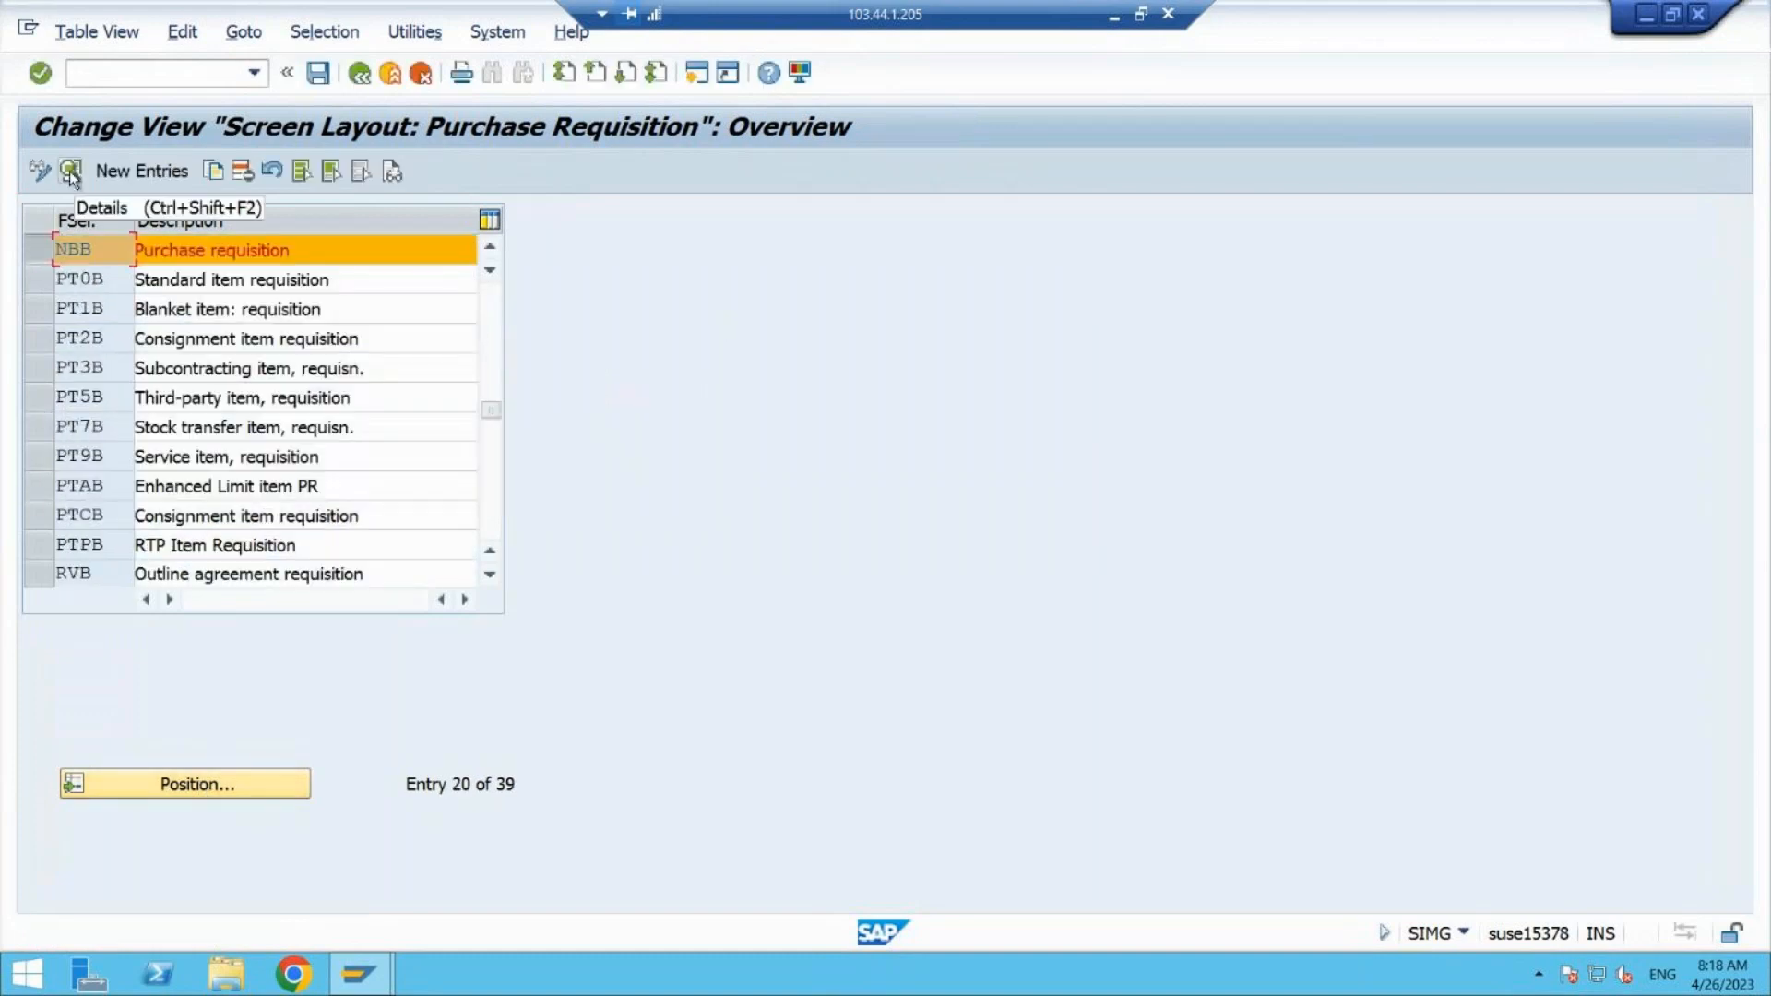
left_click(72, 174)
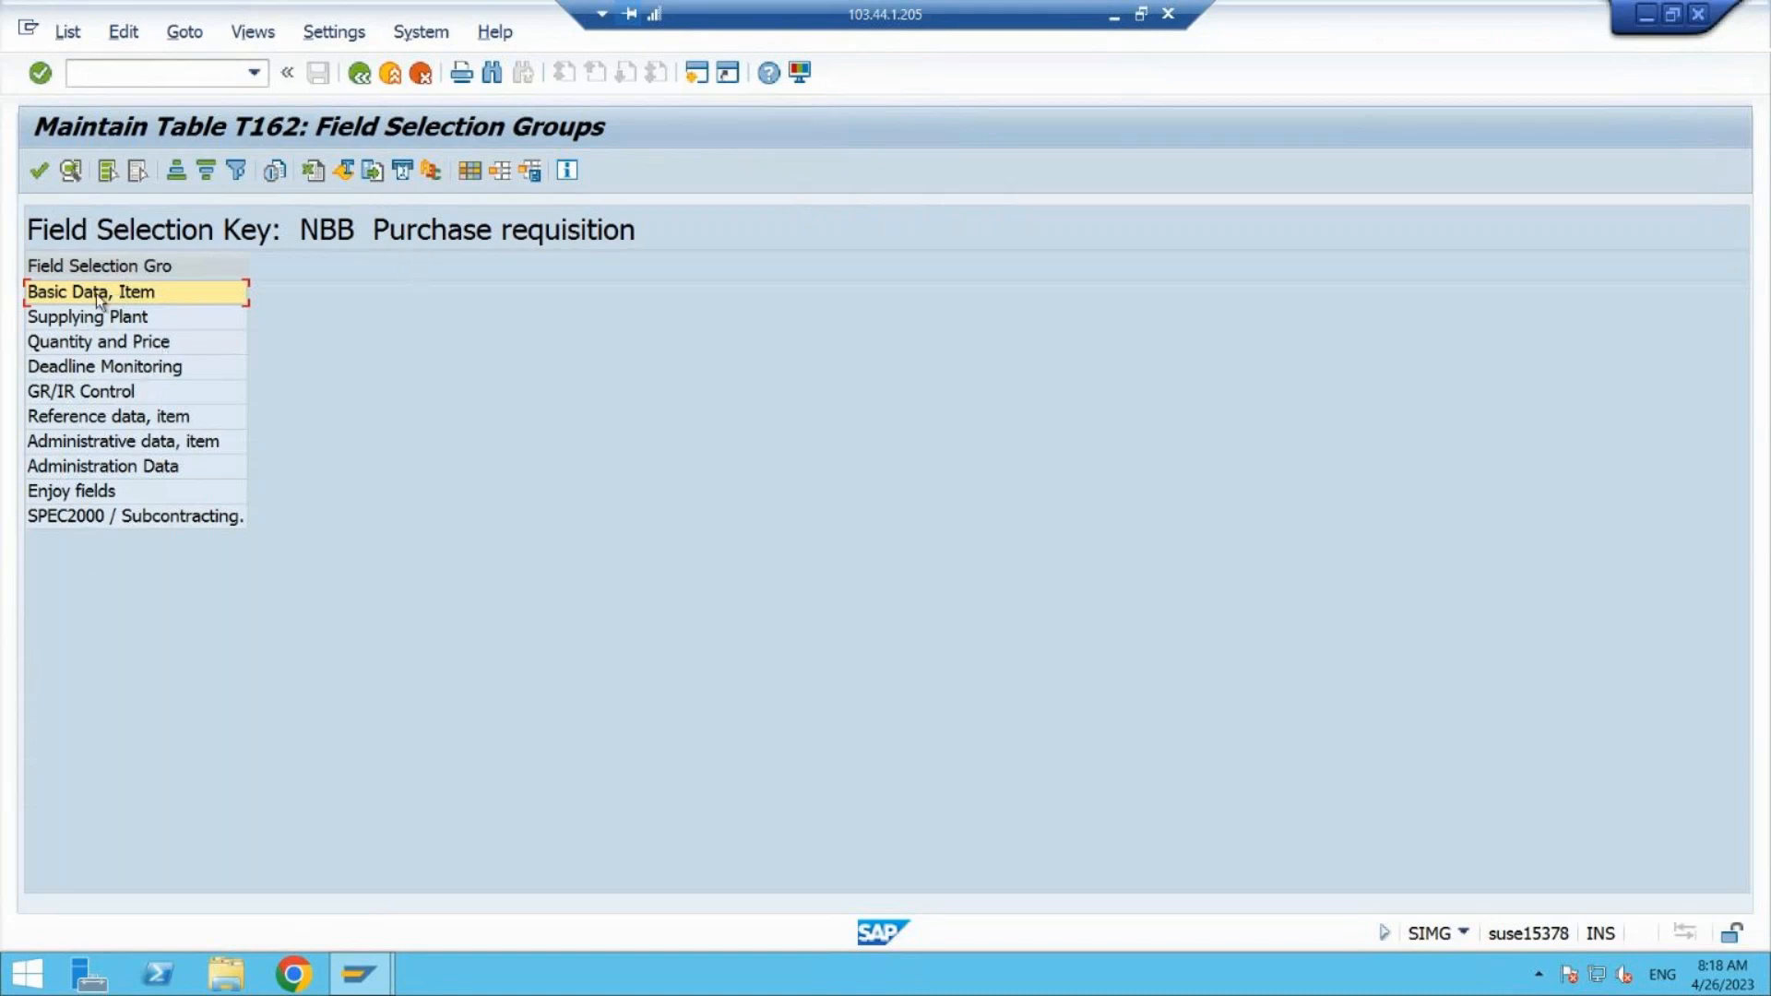
double_click(162, 293)
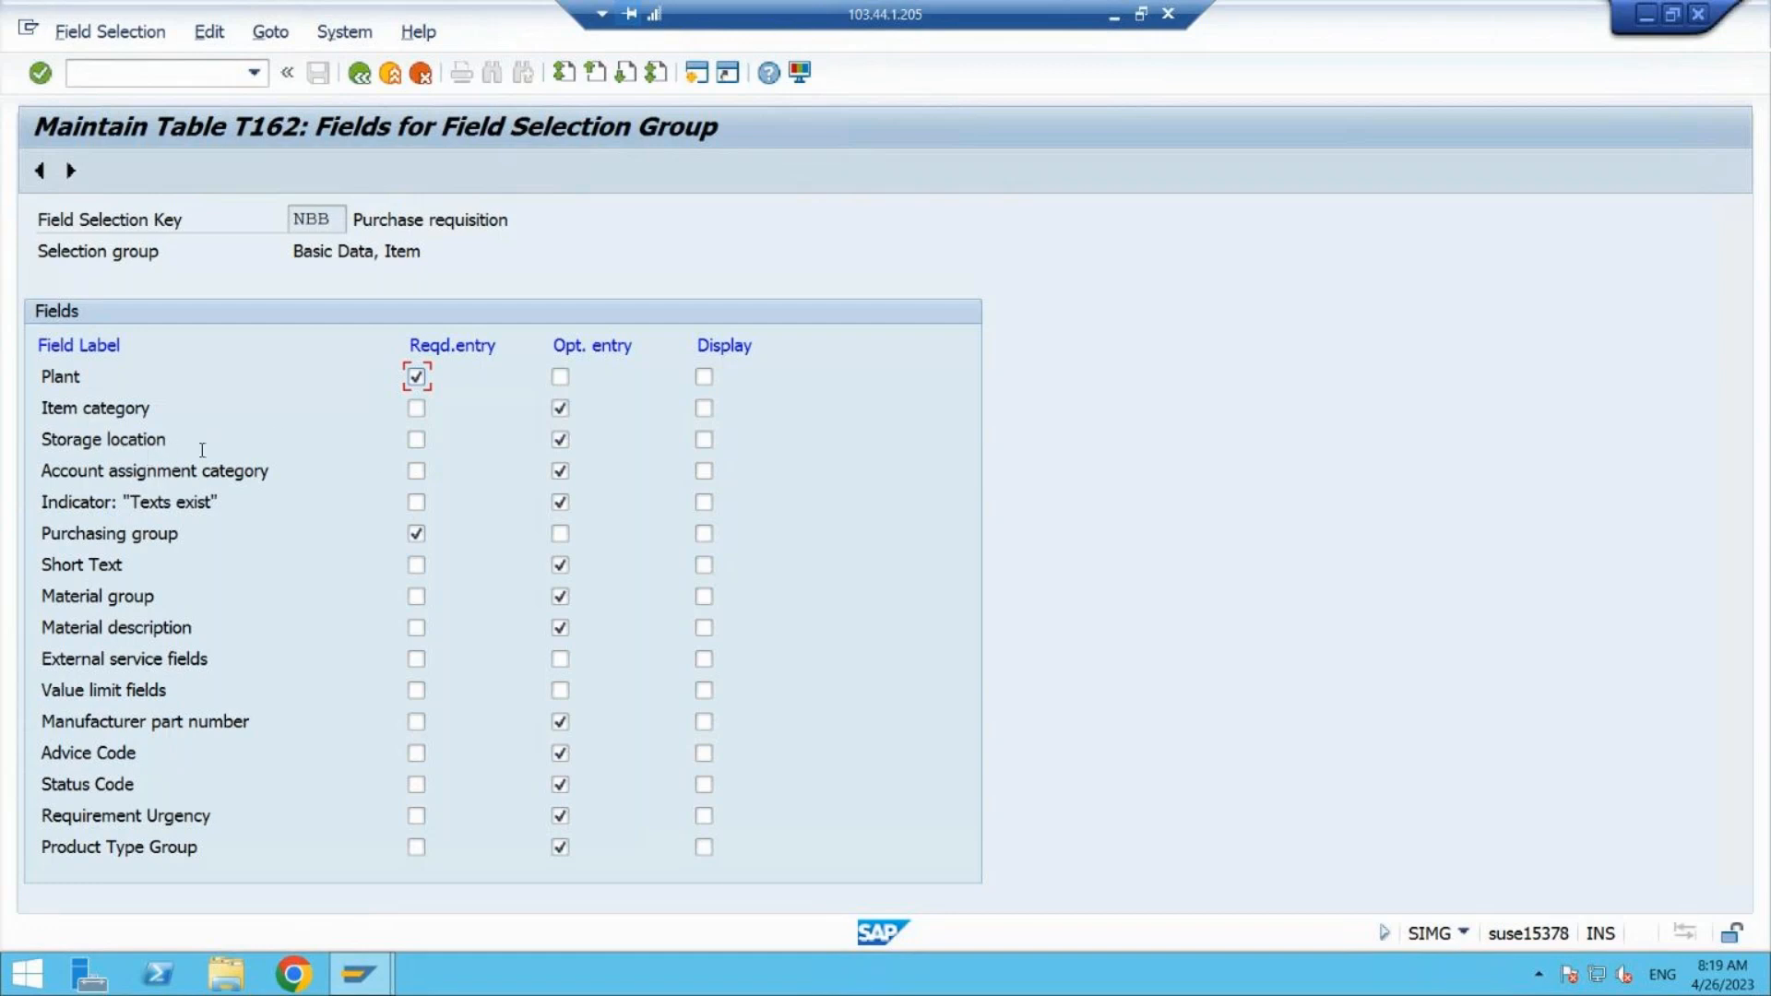
- Try making Storage location a required entry in the Basic Data, Item group, and restore it to optional entry
left_click(417, 441)
left_click(562, 444)
left_click(417, 441)
left_click(560, 440)
left_click(358, 82)
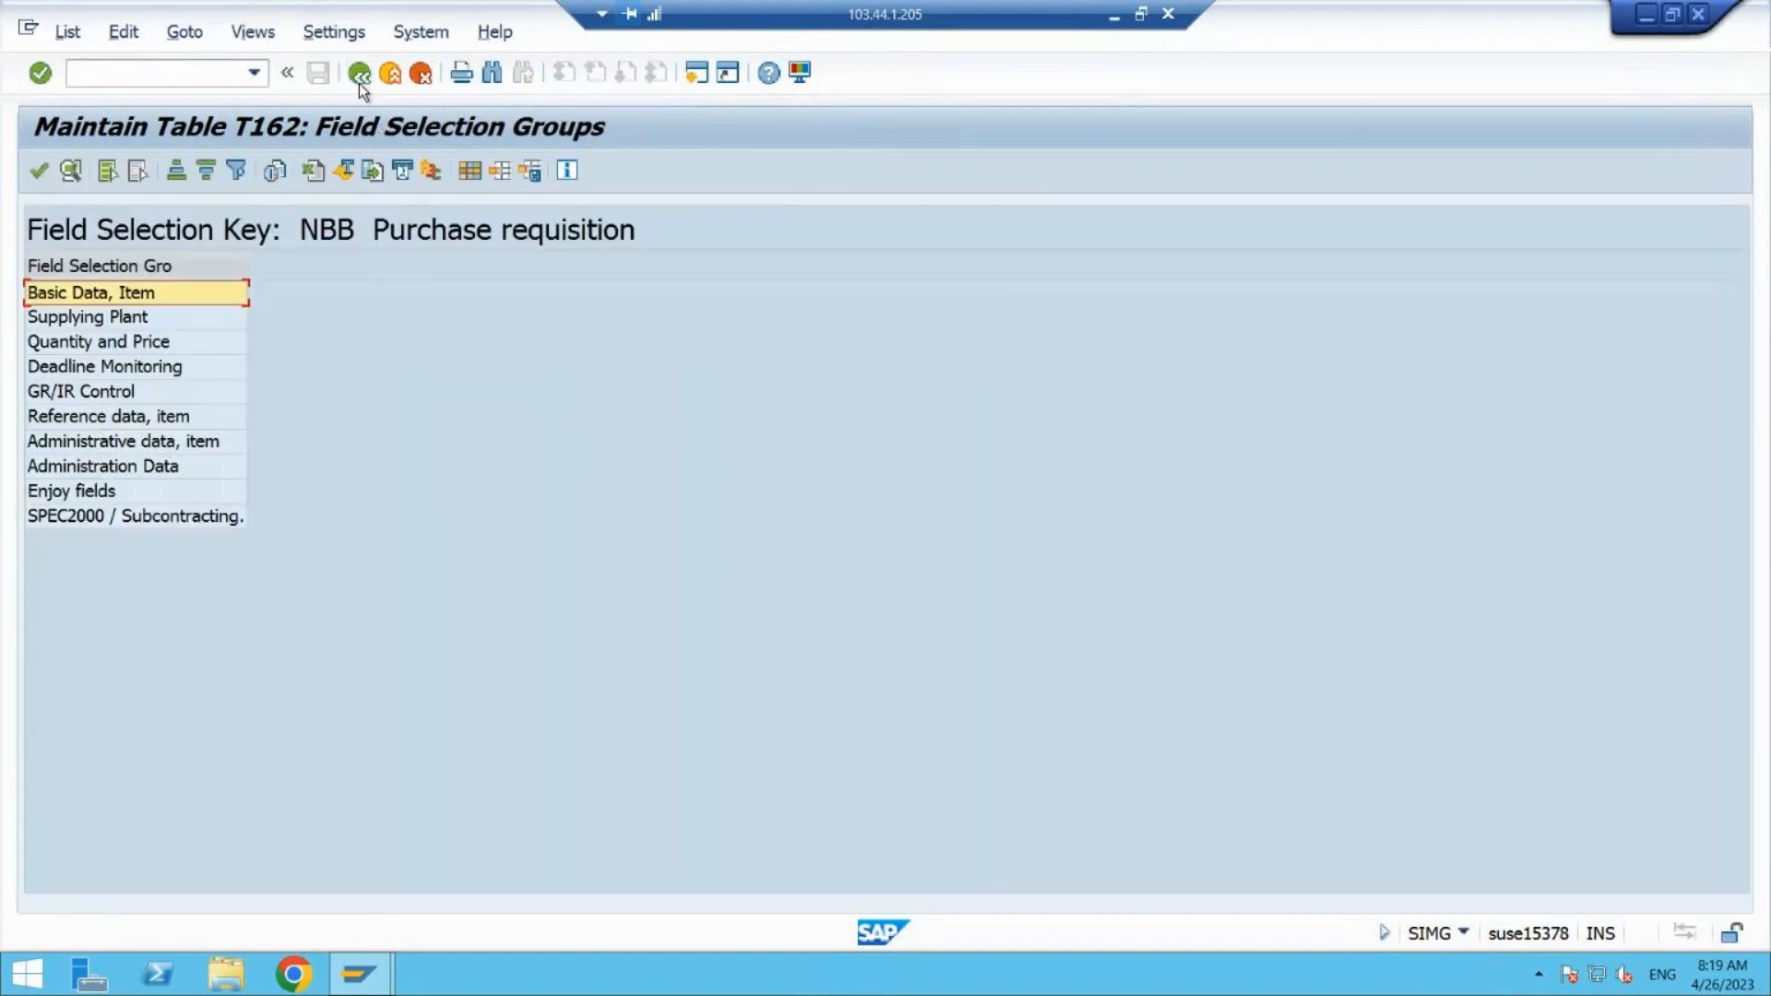
- Examine the entry settings in NBB's Supplying Plant, Quantity and Price, and Administration Data groups, and return to the IMG
double_click(145, 318)
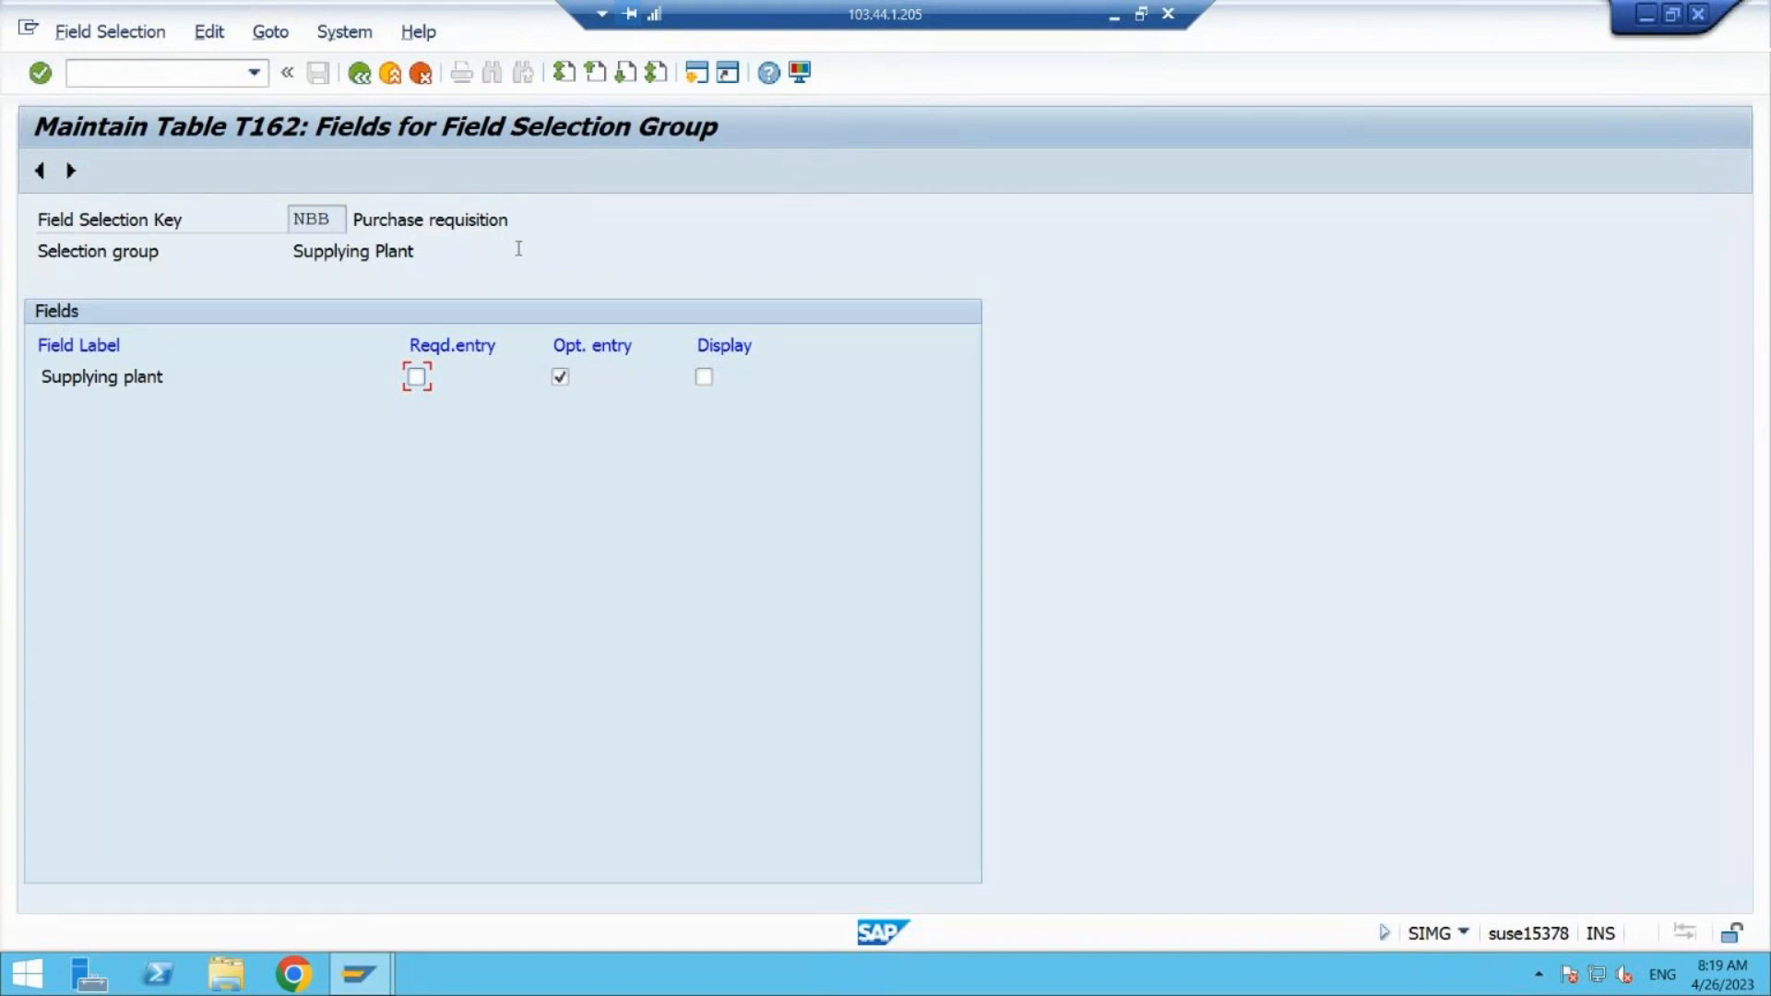
left_click(360, 74)
double_click(157, 341)
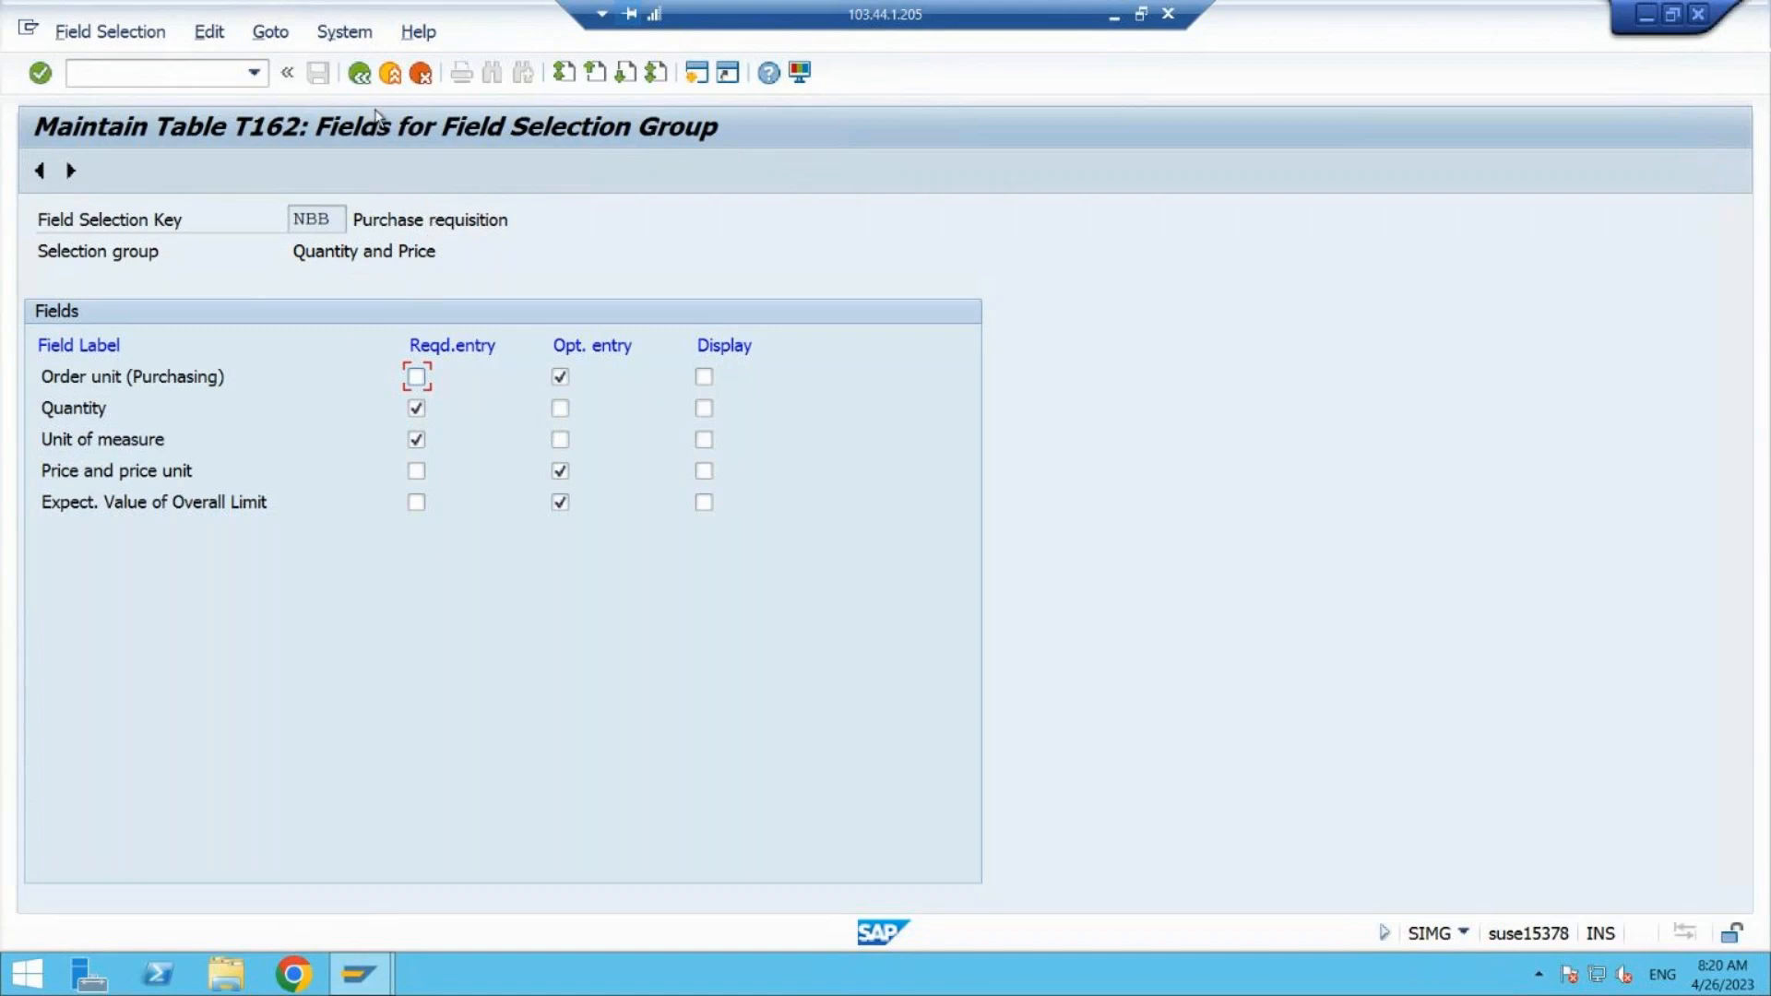
left_click(361, 77)
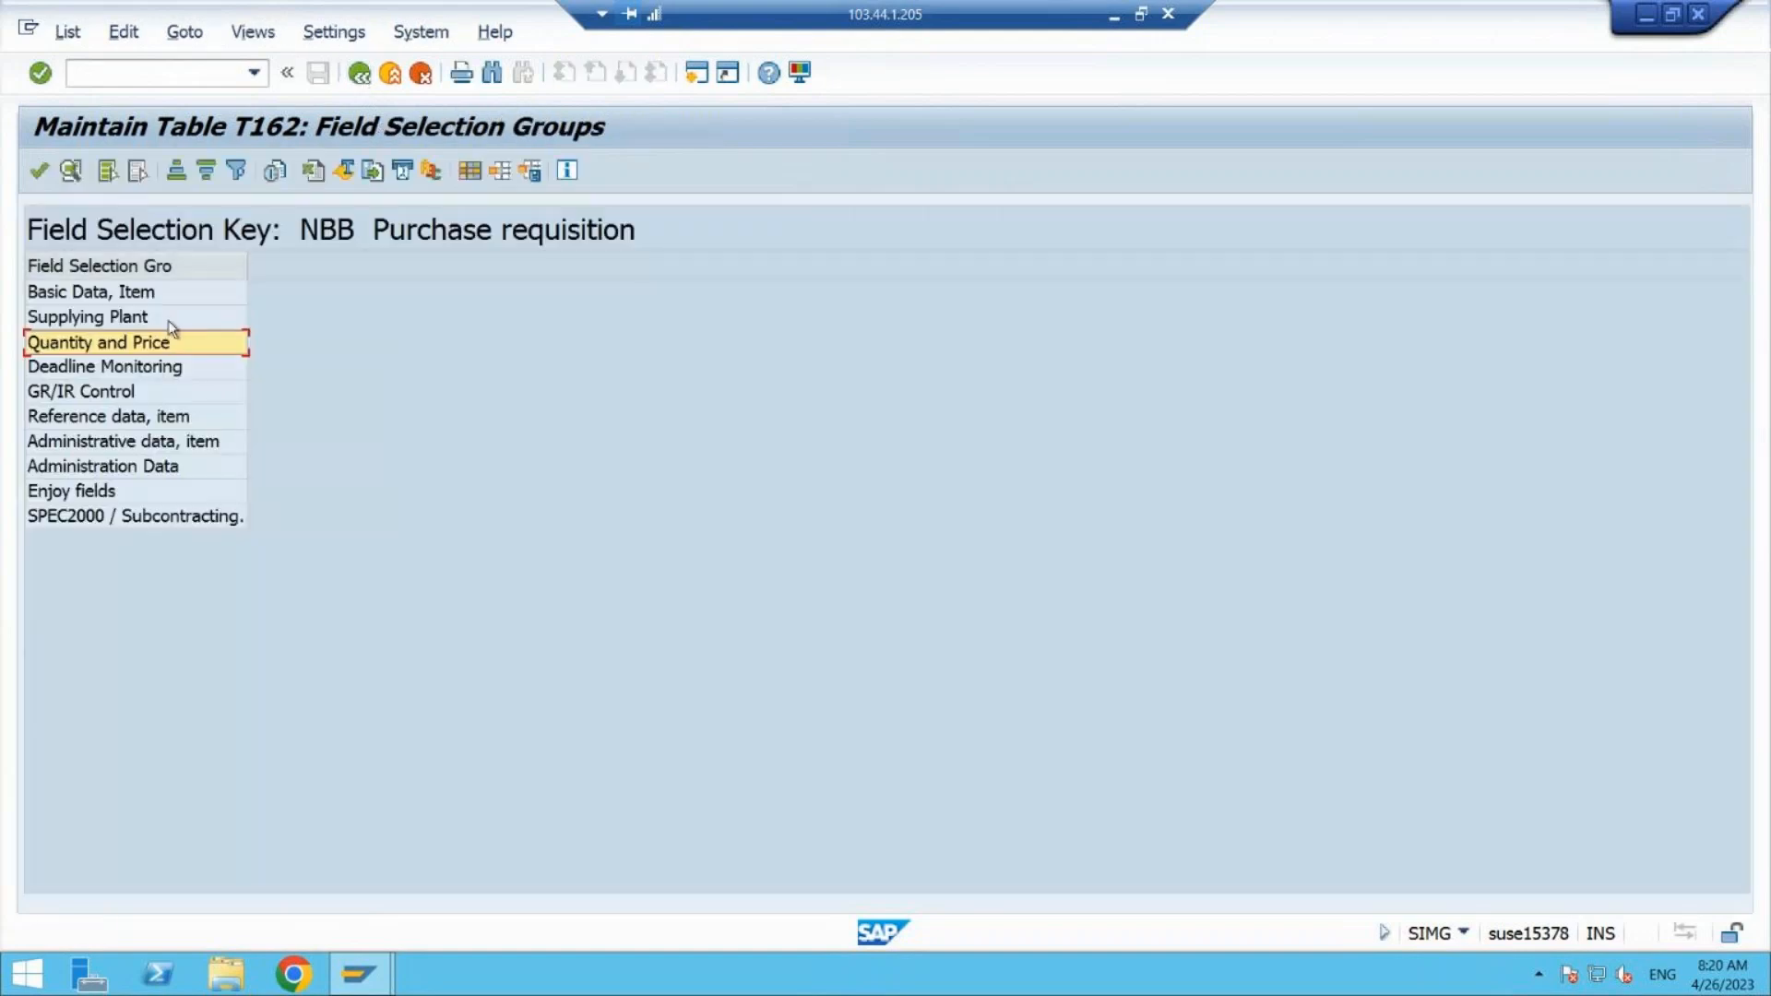
double_click(155, 469)
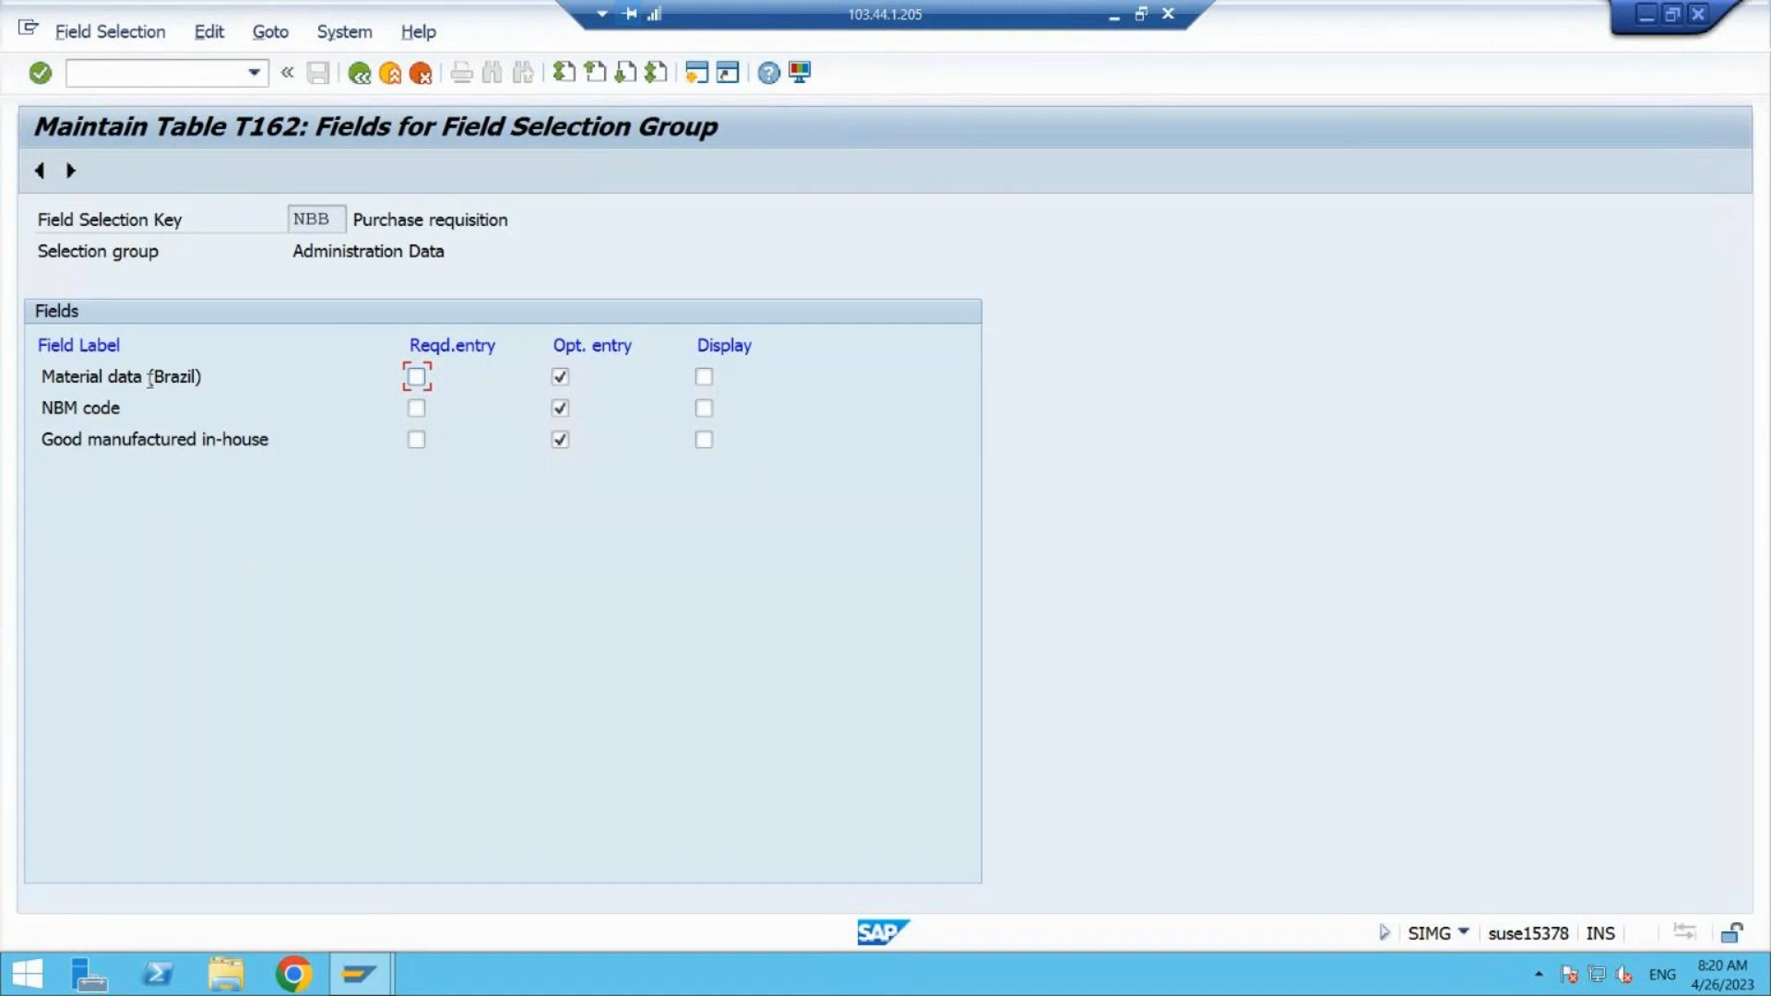
left_click(359, 73)
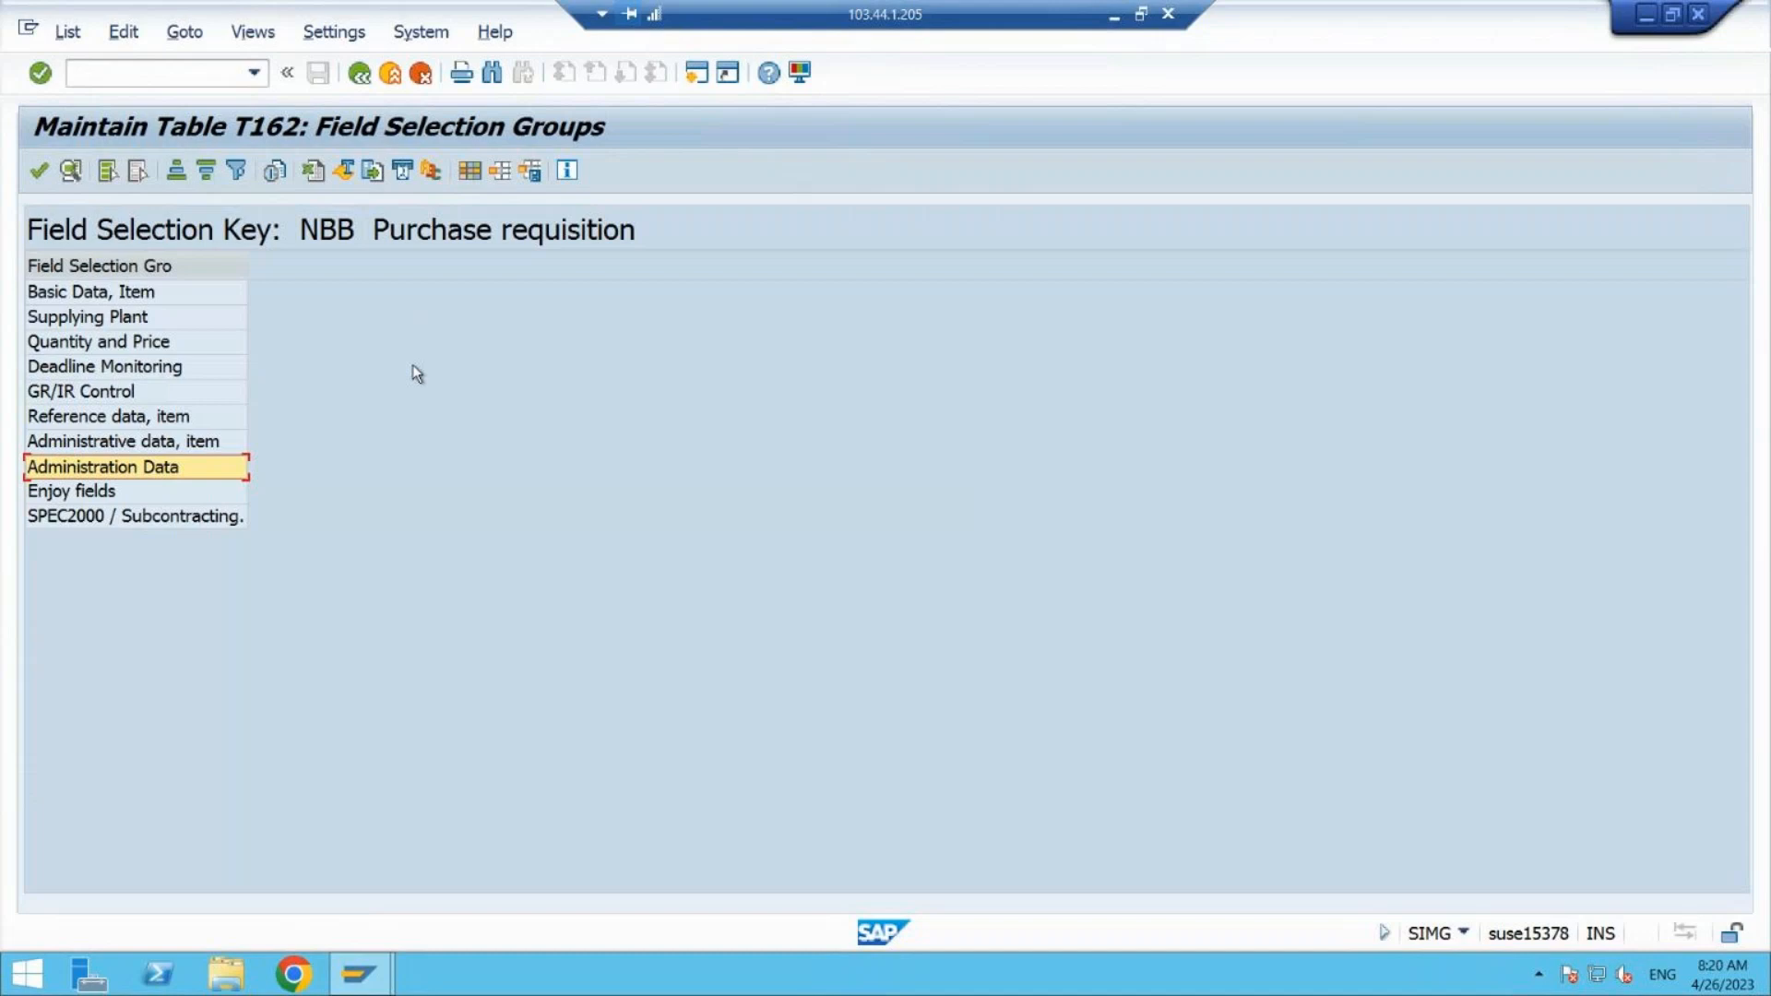
left_click(360, 73)
left_click(363, 83)
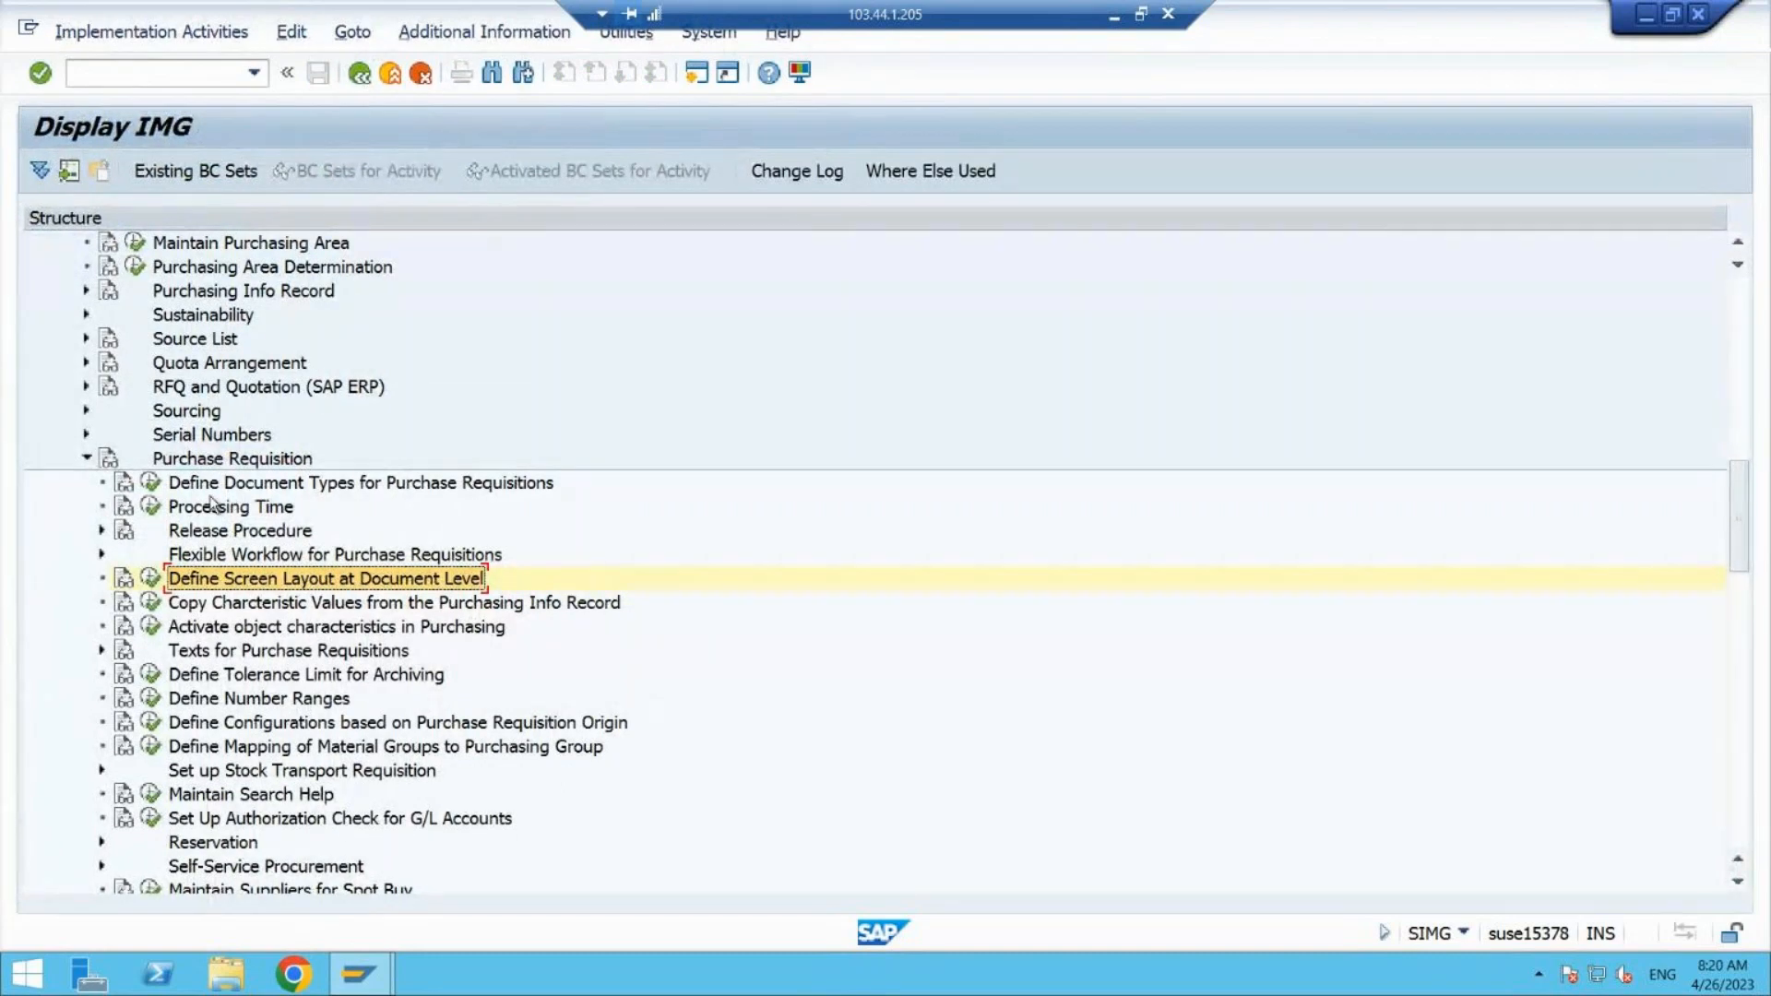
- Open Define Document Types for Purchase Requisitions, locate document type NB and start a copy of it
left_click(149, 486)
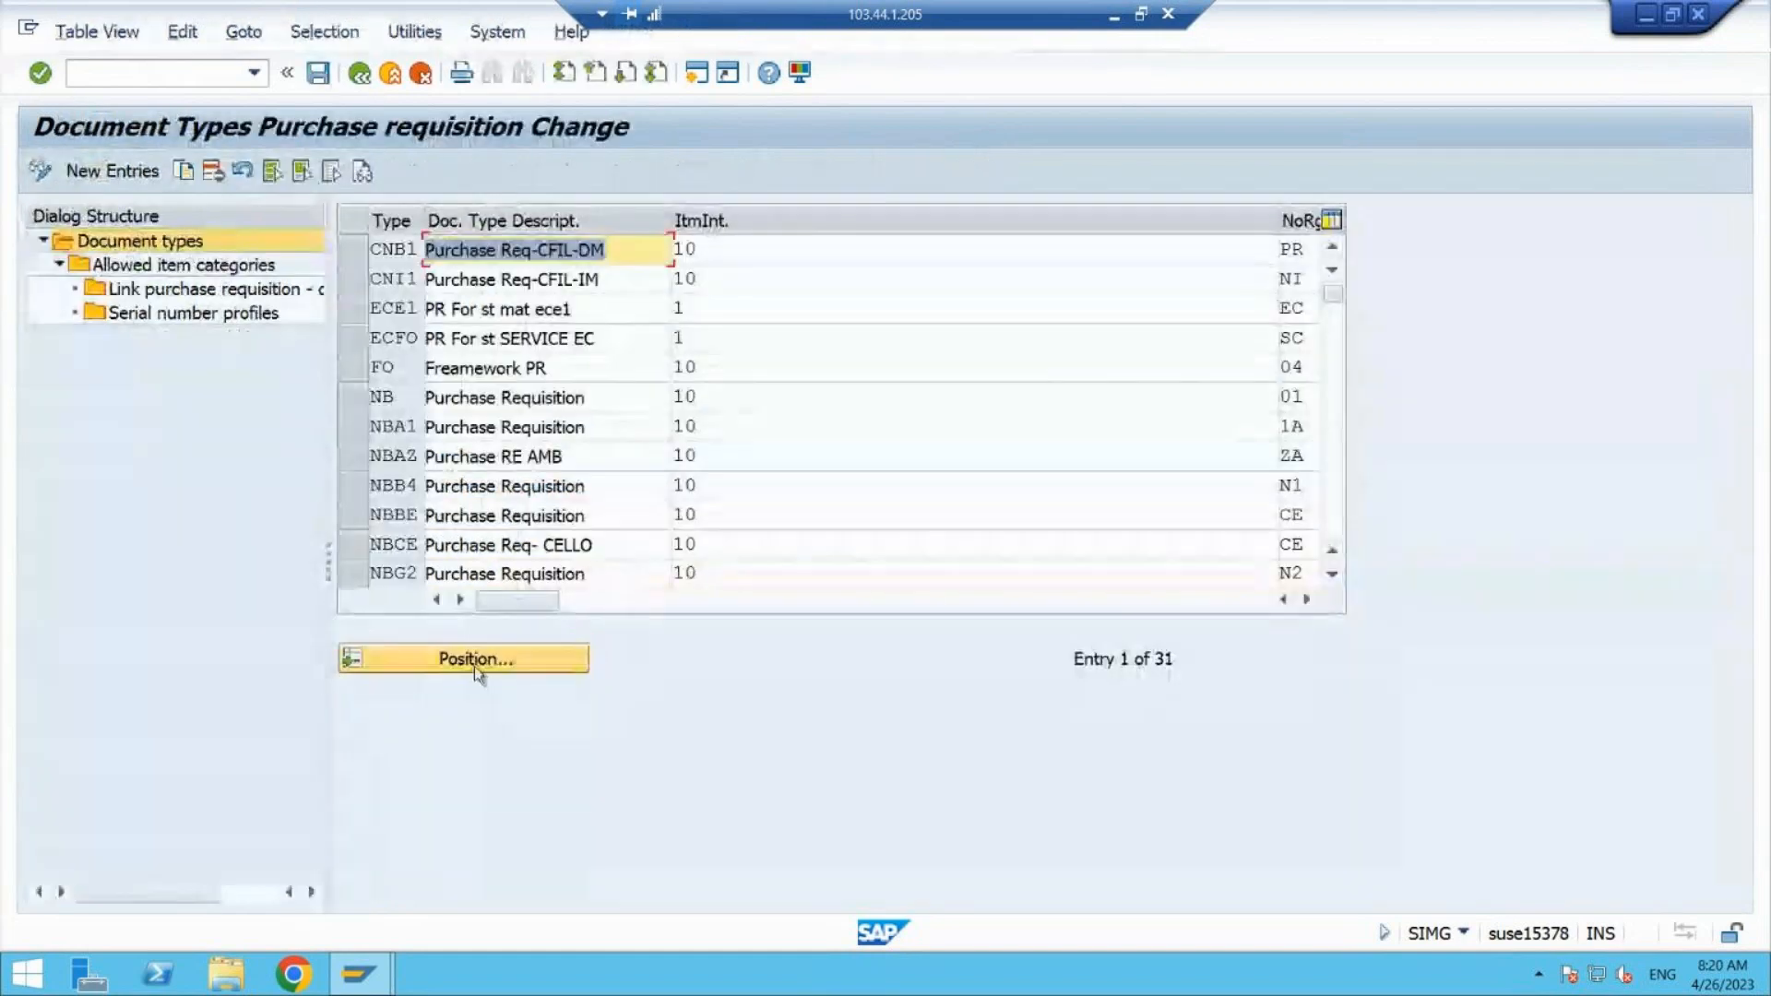
left_click(474, 661)
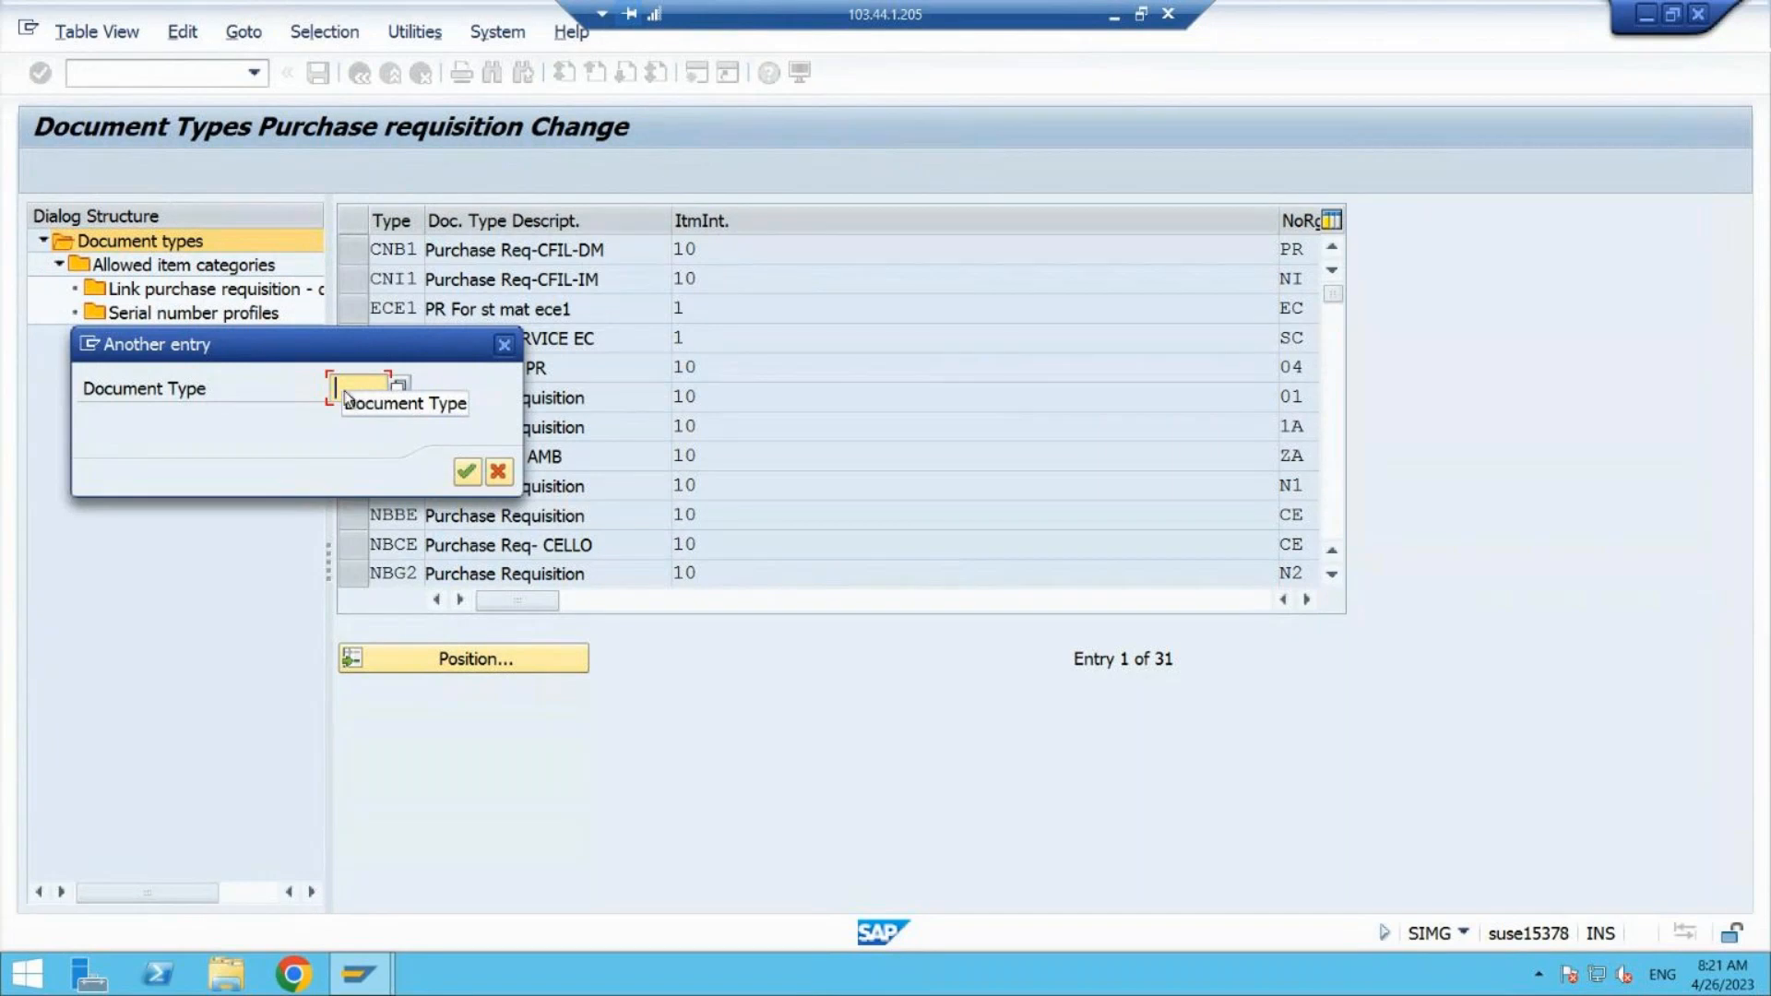
type("NB")
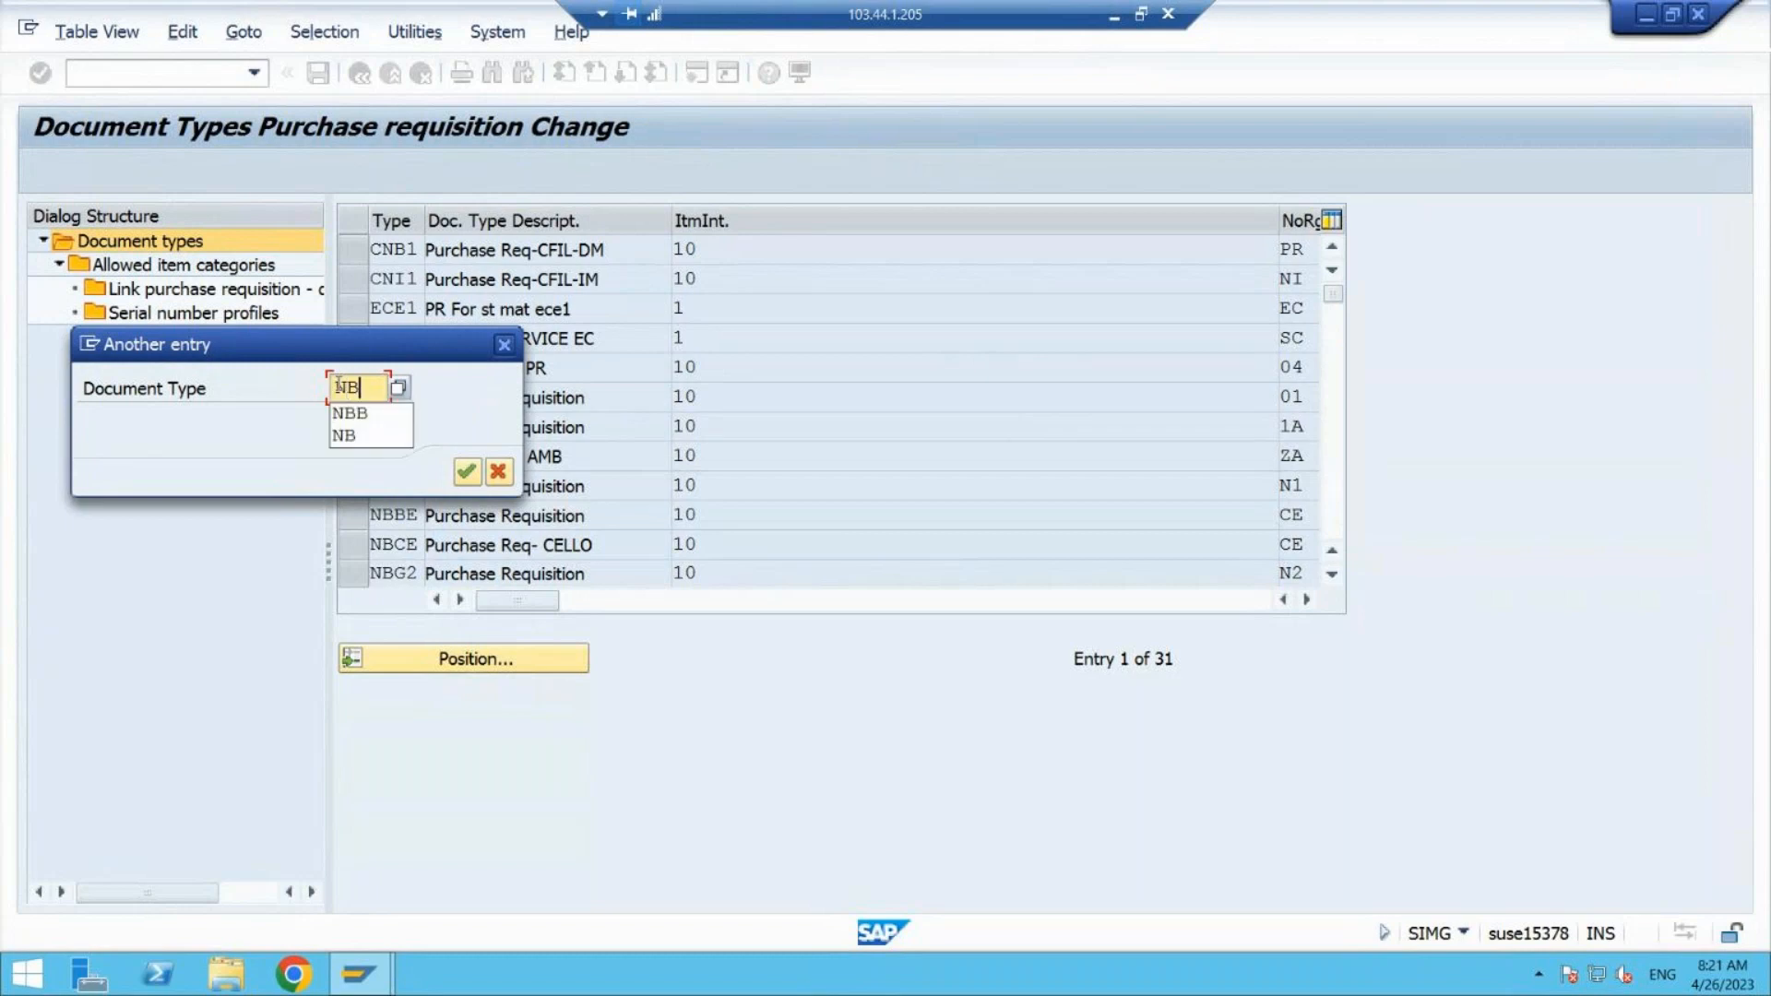
key("Return")
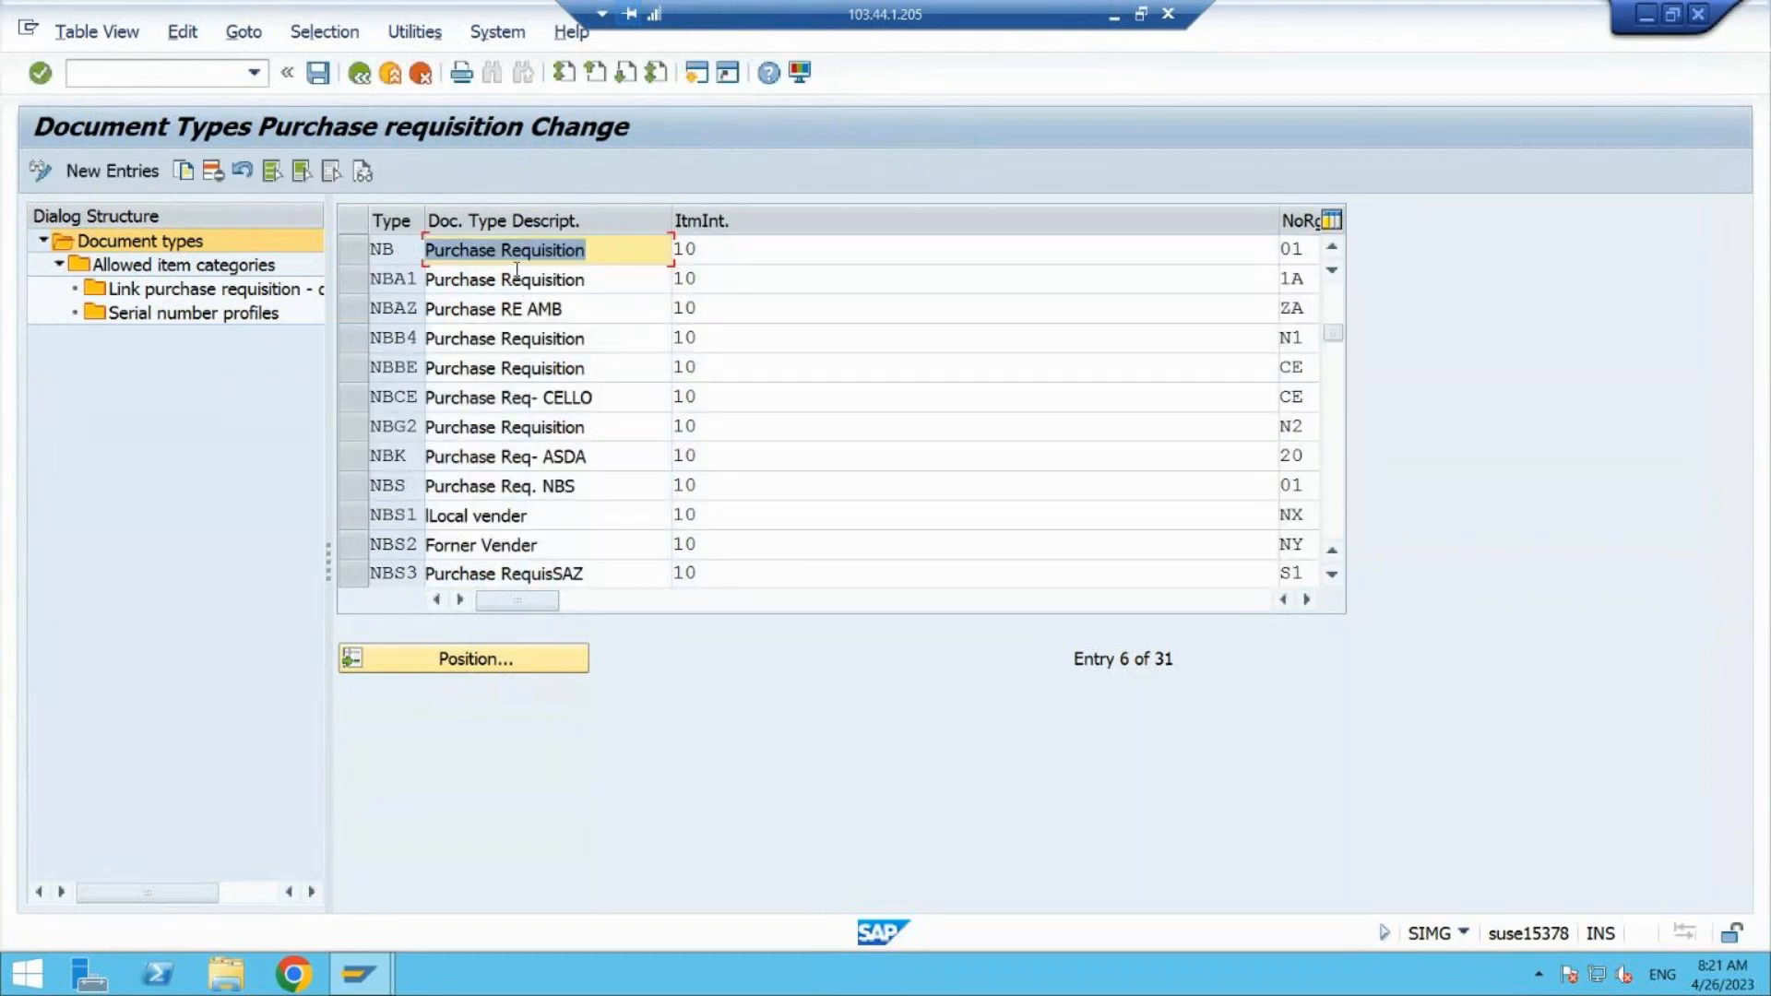
left_click(340, 245)
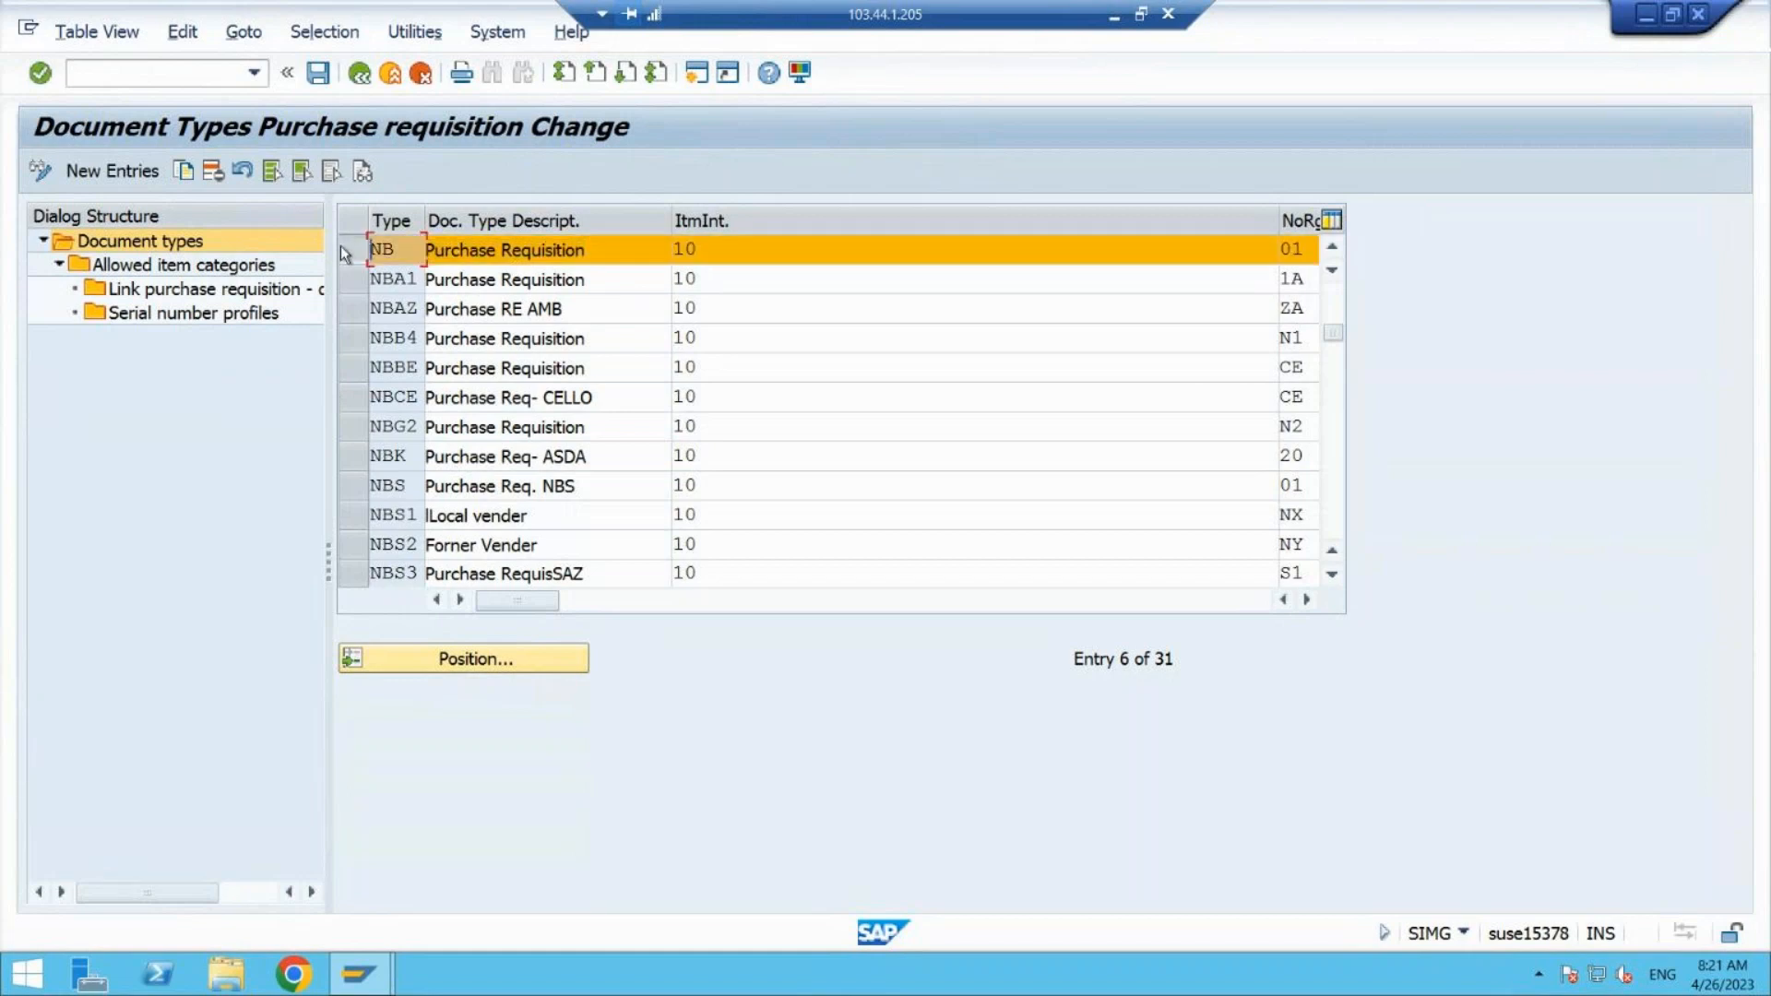
left_click(184, 171)
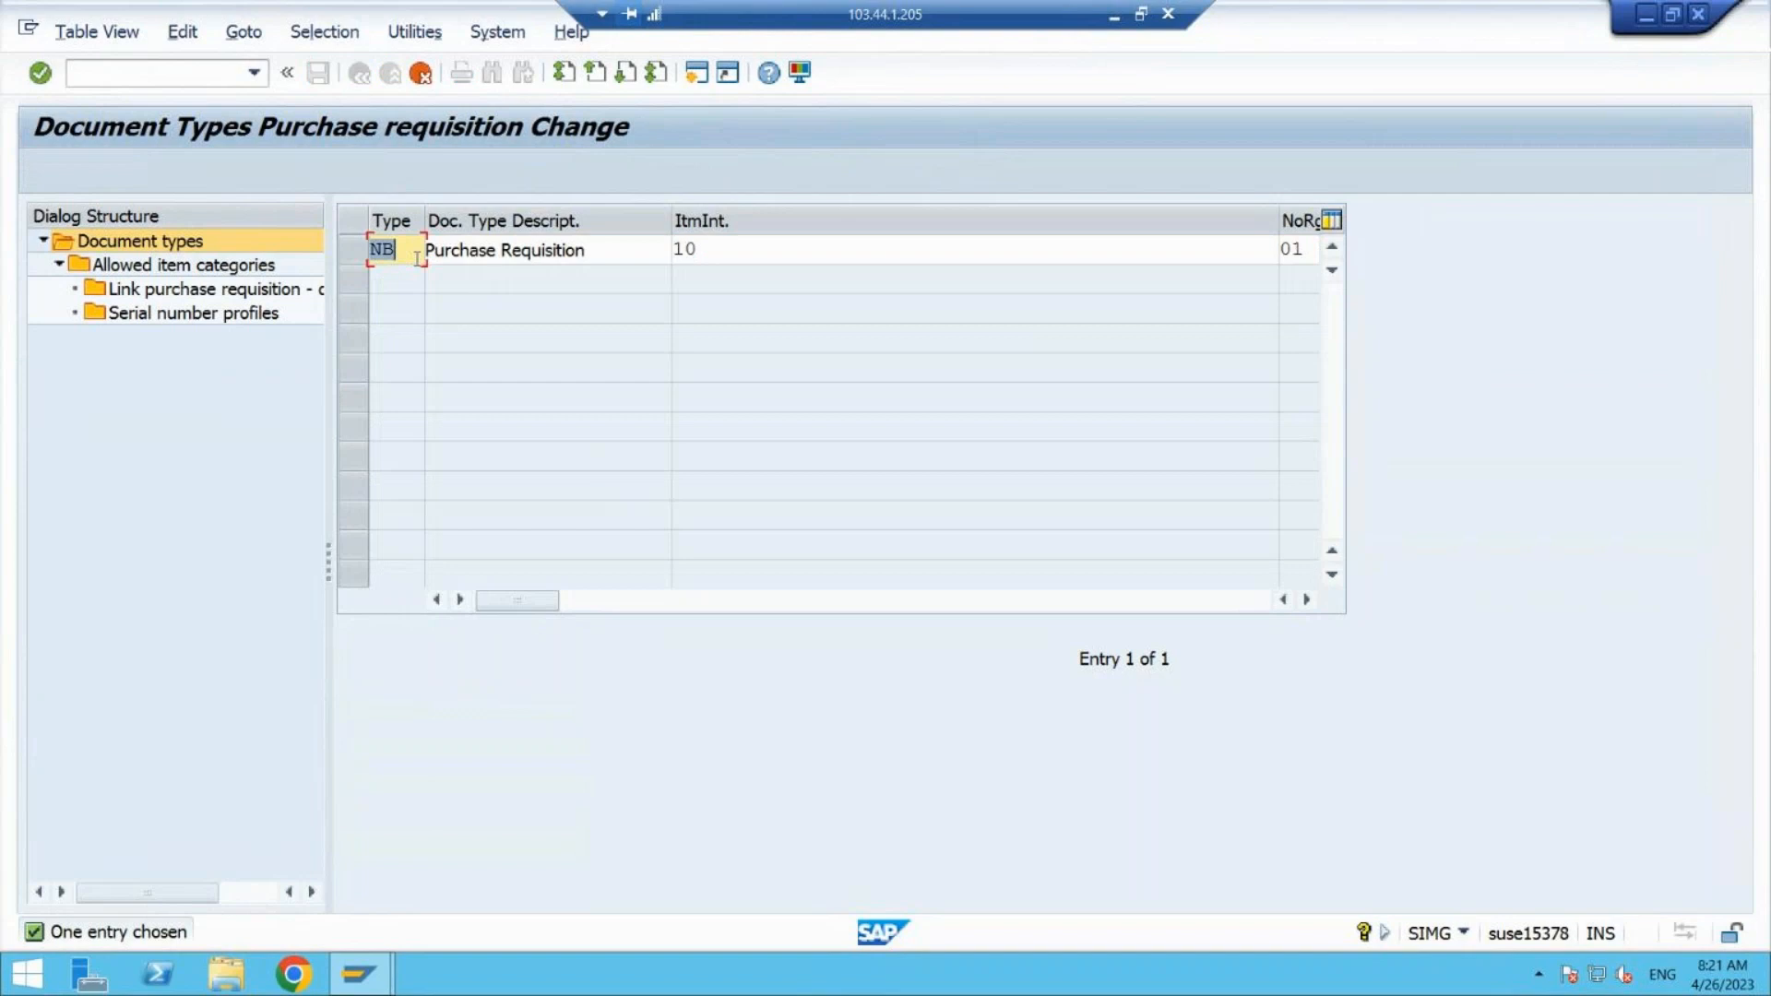
- Enter ZNBS as the copied document type with the description SUBCON PUR REQ BHEL8, narrow the item interval column and submit the entry
type("ZNBS")
key("Tab")
left_click(610, 252)
key("BackSpace")
key("BackSpace")
key("BackSpace")
key("BackSpace")
key("BackSpace")
key("BackSpace")
key("BackSpace")
key("BackSpace")
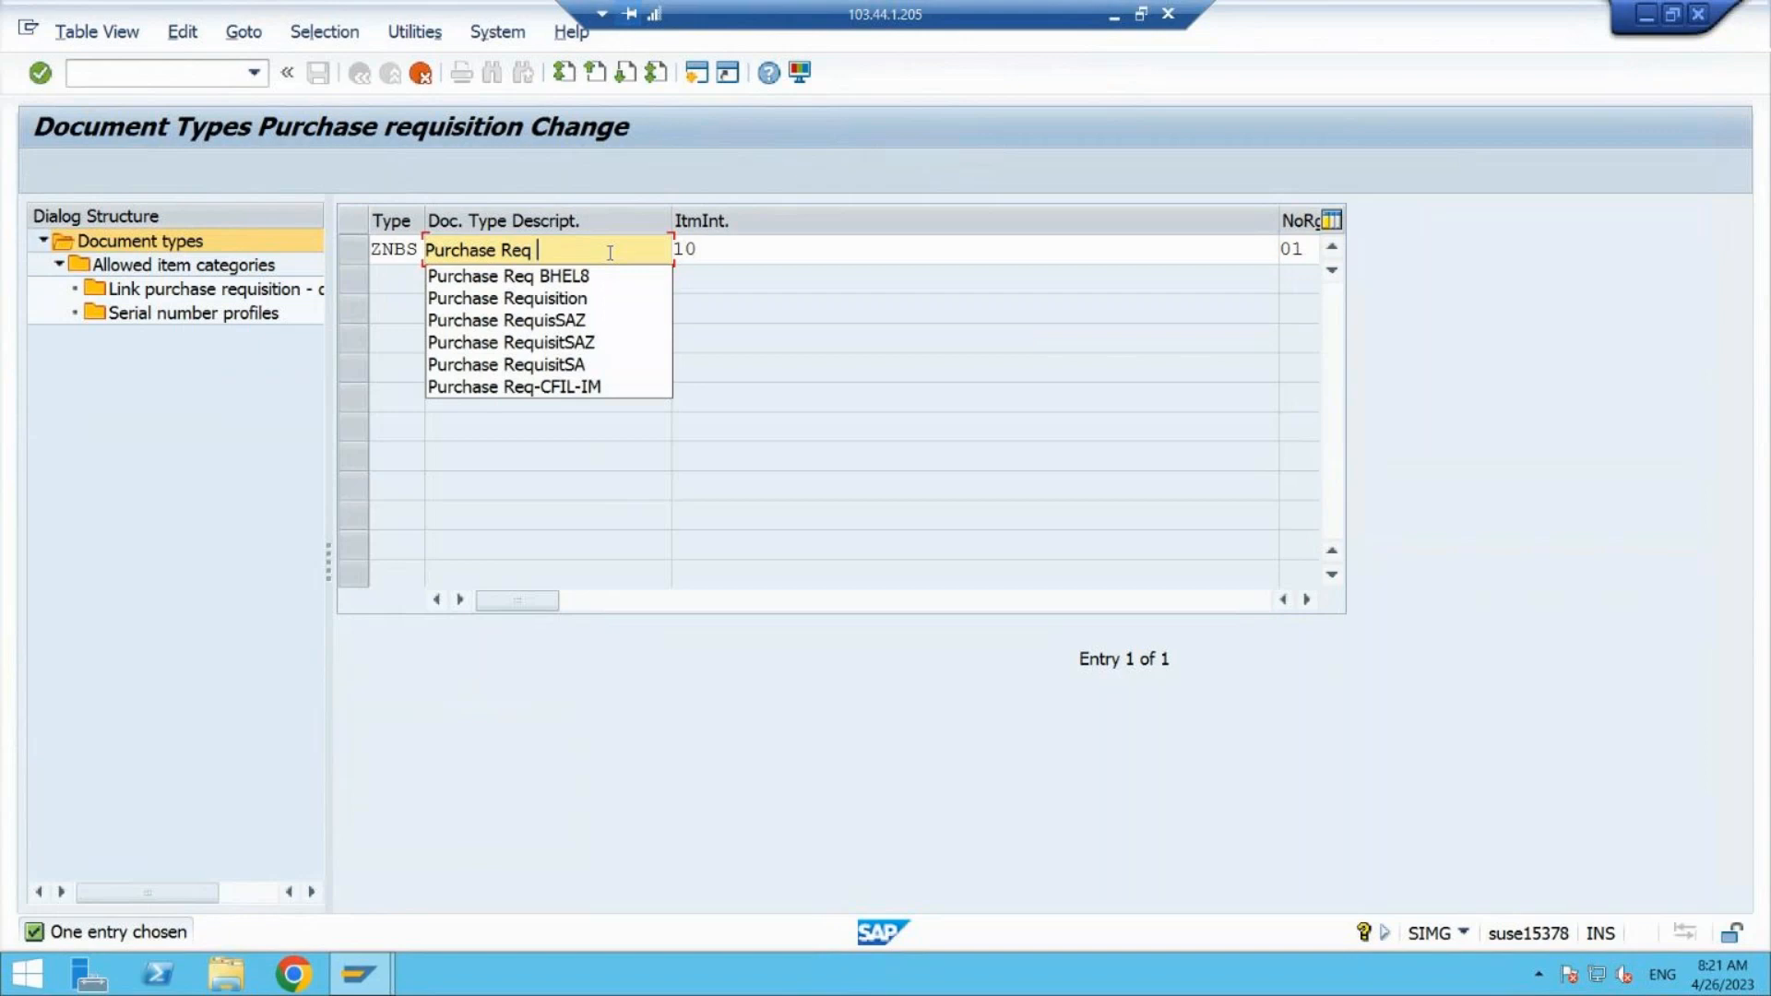
key("Left")
key("Left")
key("Left")
key("Left")
key("Left")
key("Left")
key("Left")
key("Left")
key("Left")
key("Left")
key("Left")
key("Left")
key("Left")
type("SUB")
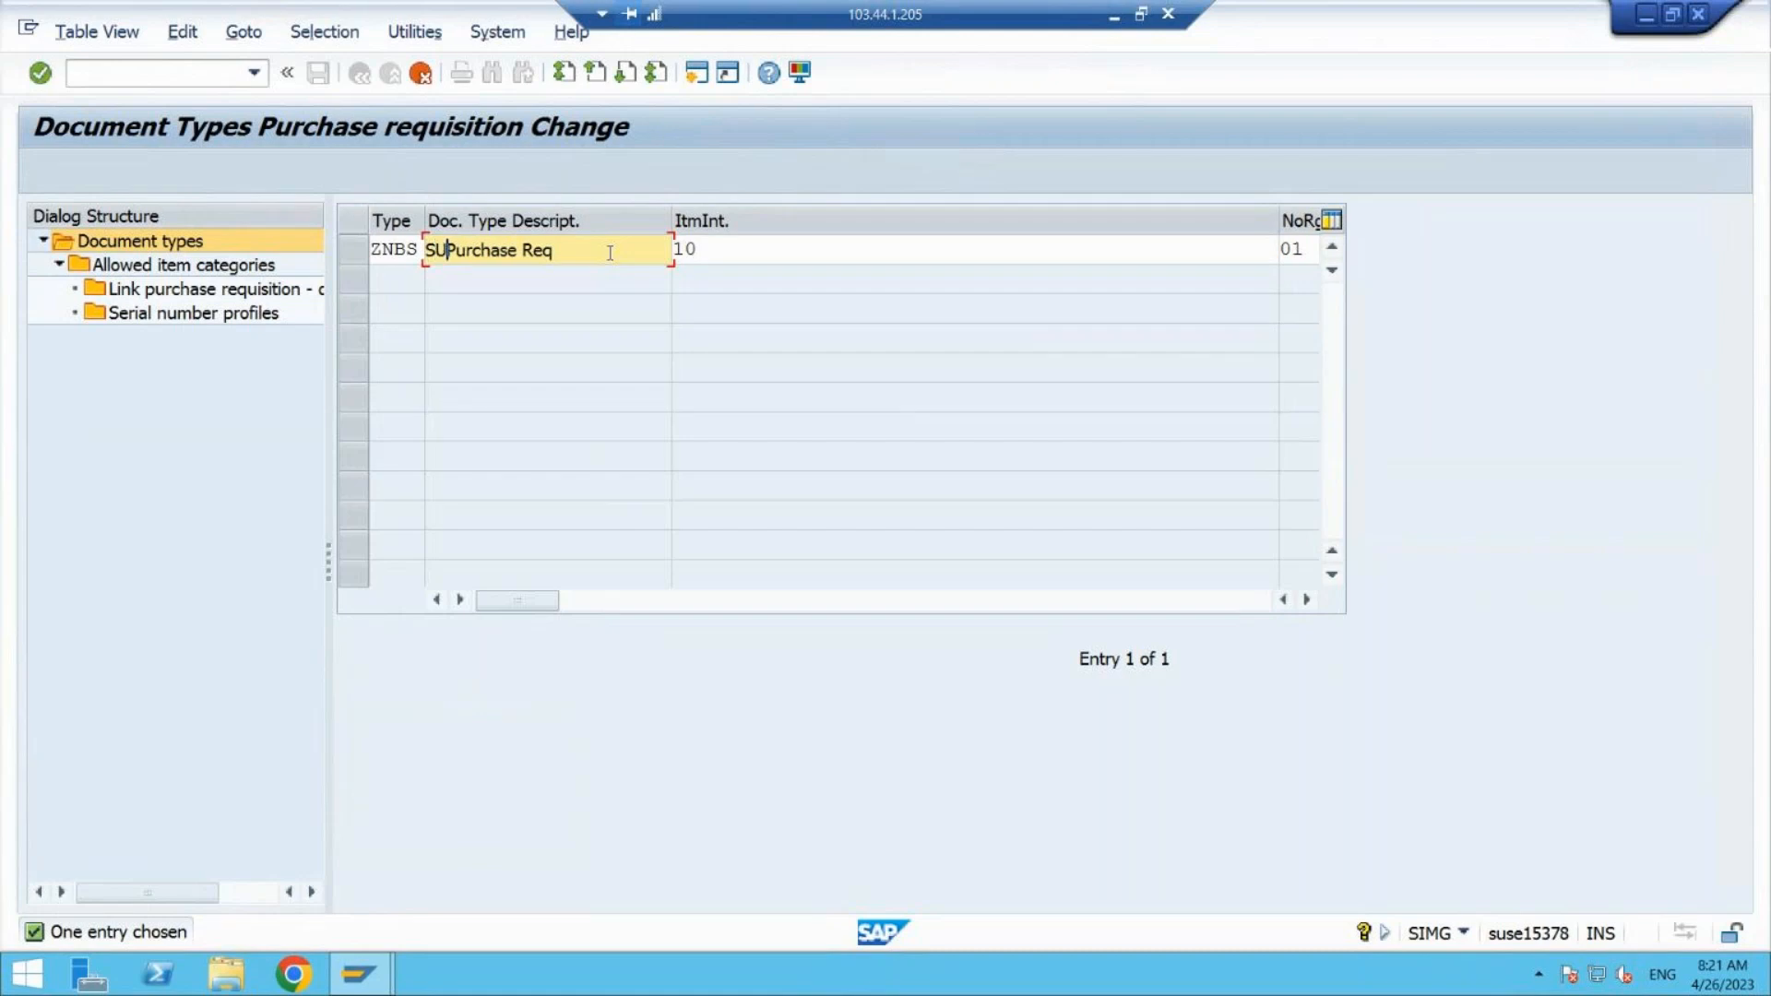
type("CON P")
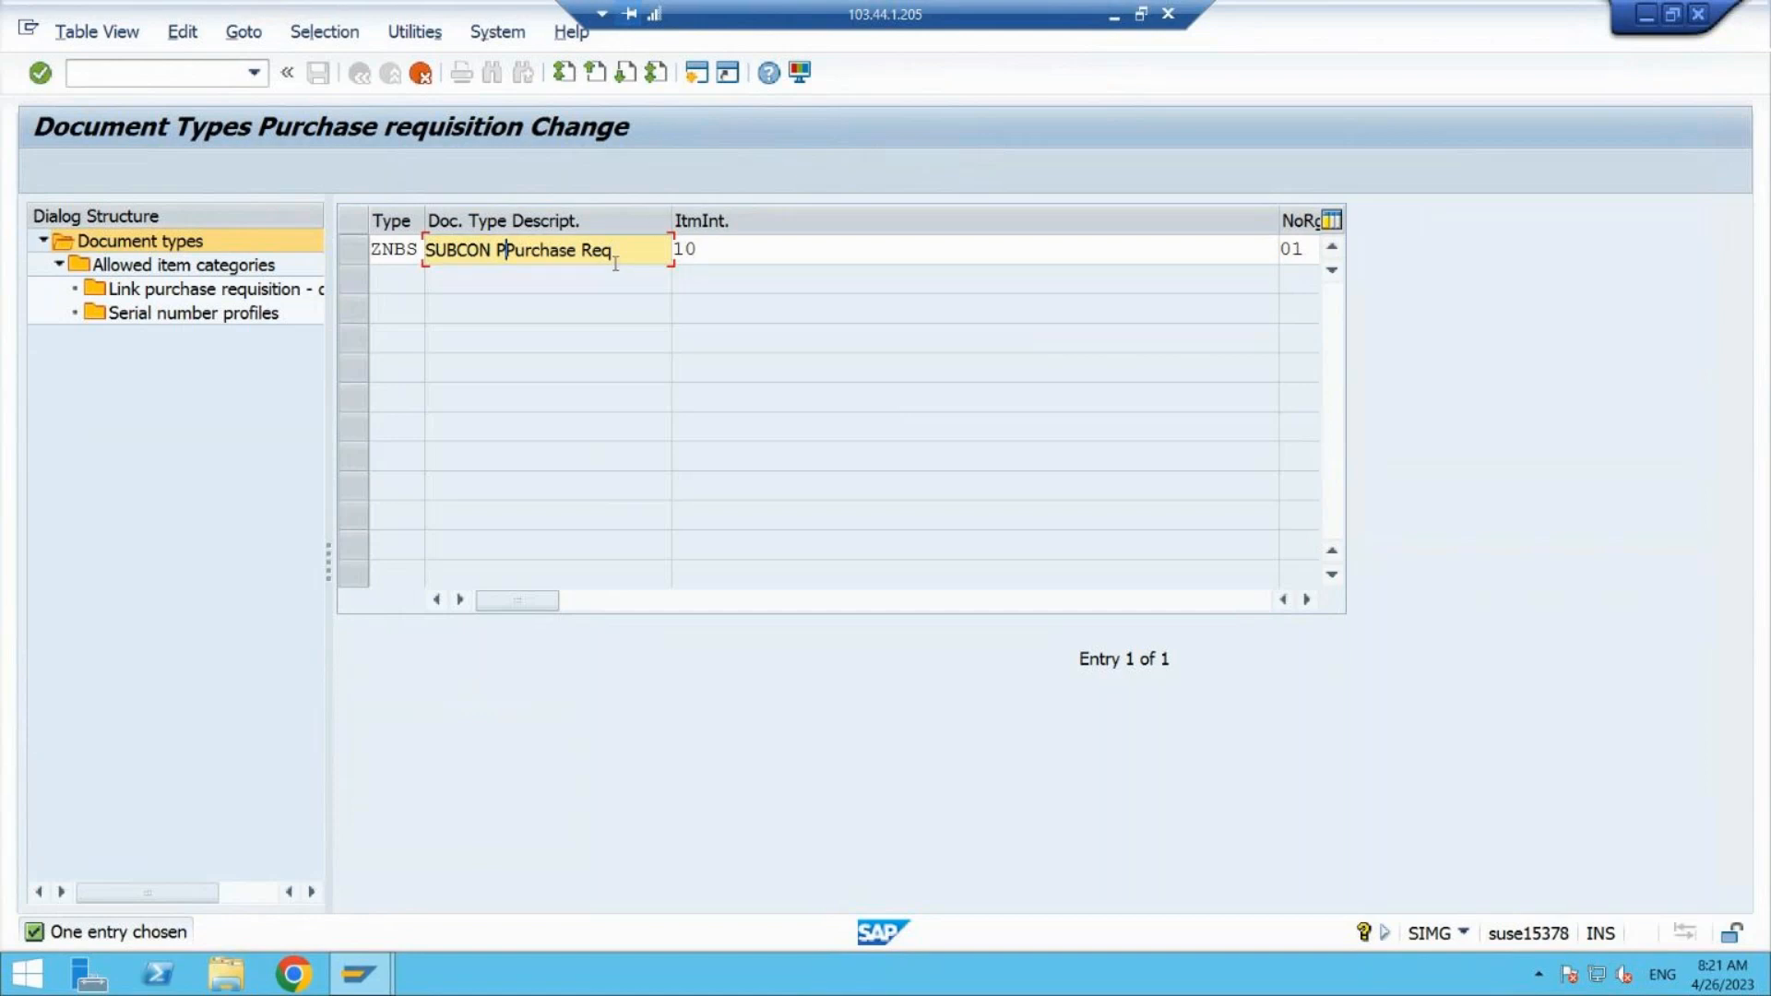
key("Delete")
key("Delete")
key("Delete")
key("Delete")
key("Delete")
key("Delete")
key("Delete")
key("Delete")
key("Delete")
key("Delete")
key("Delete")
key("Delete")
type("UR CH")
key("BackSpace")
key("BackSpace")
type("REQ BHEL")
type("S")
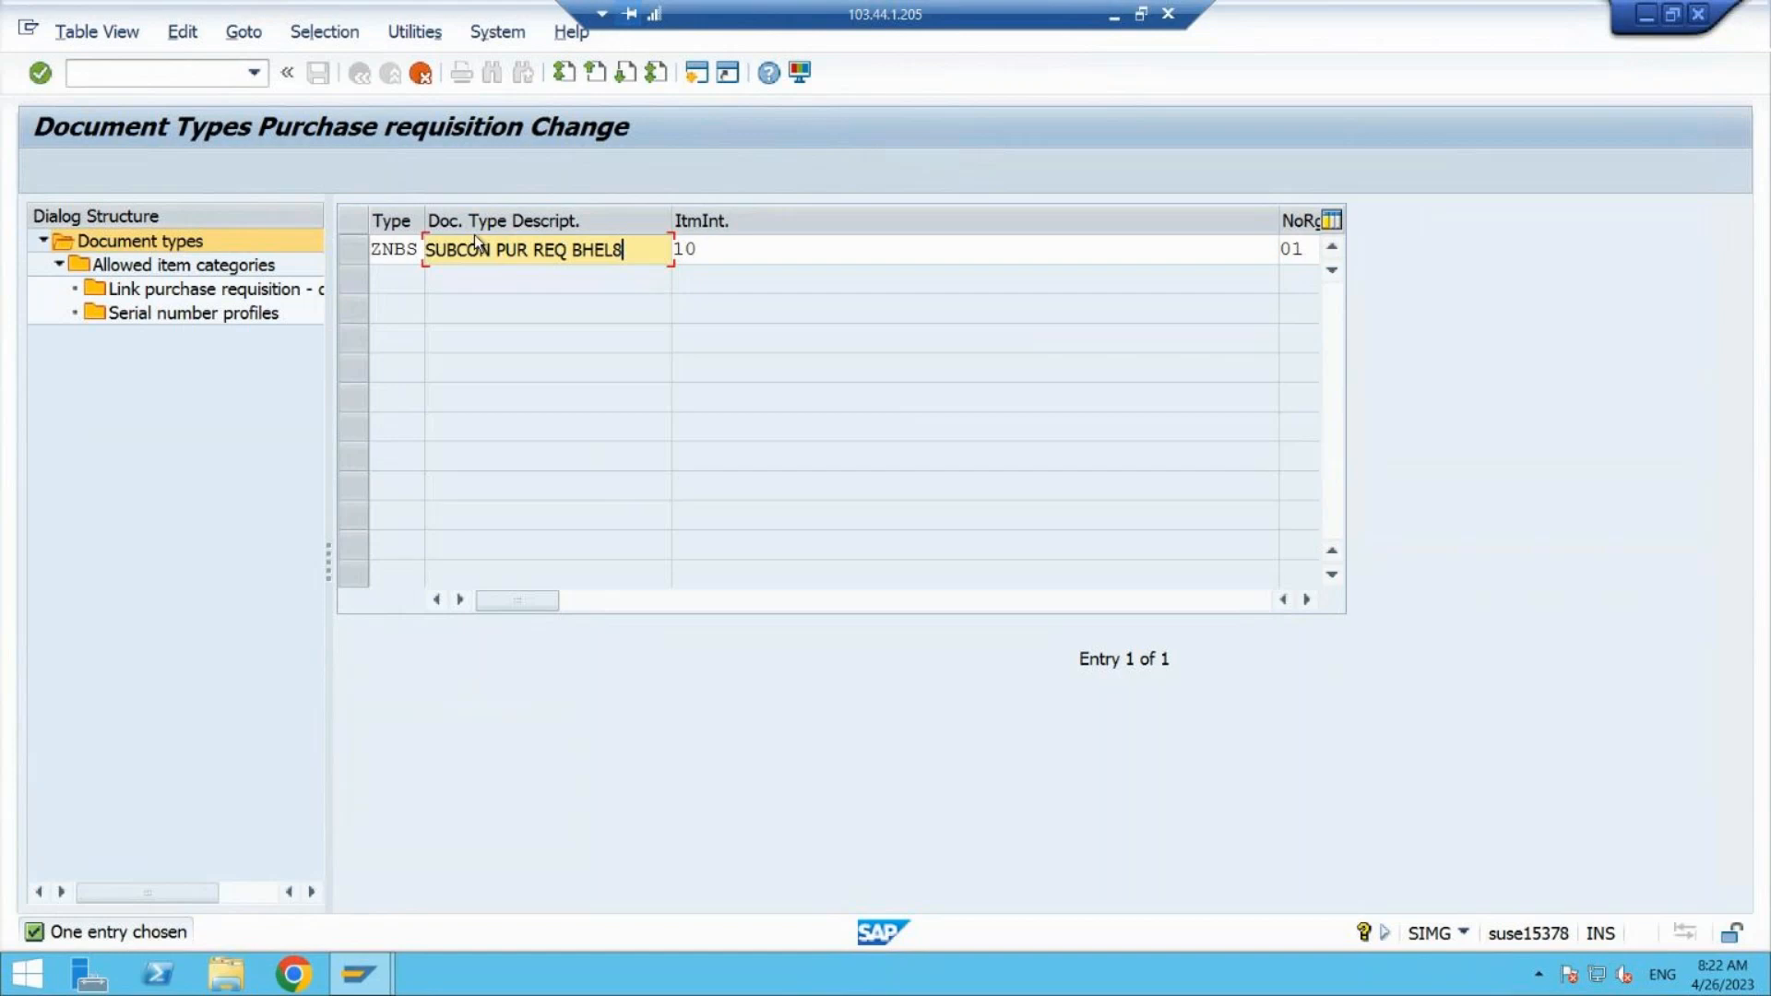
left_click_drag(1276, 214, 1007, 269)
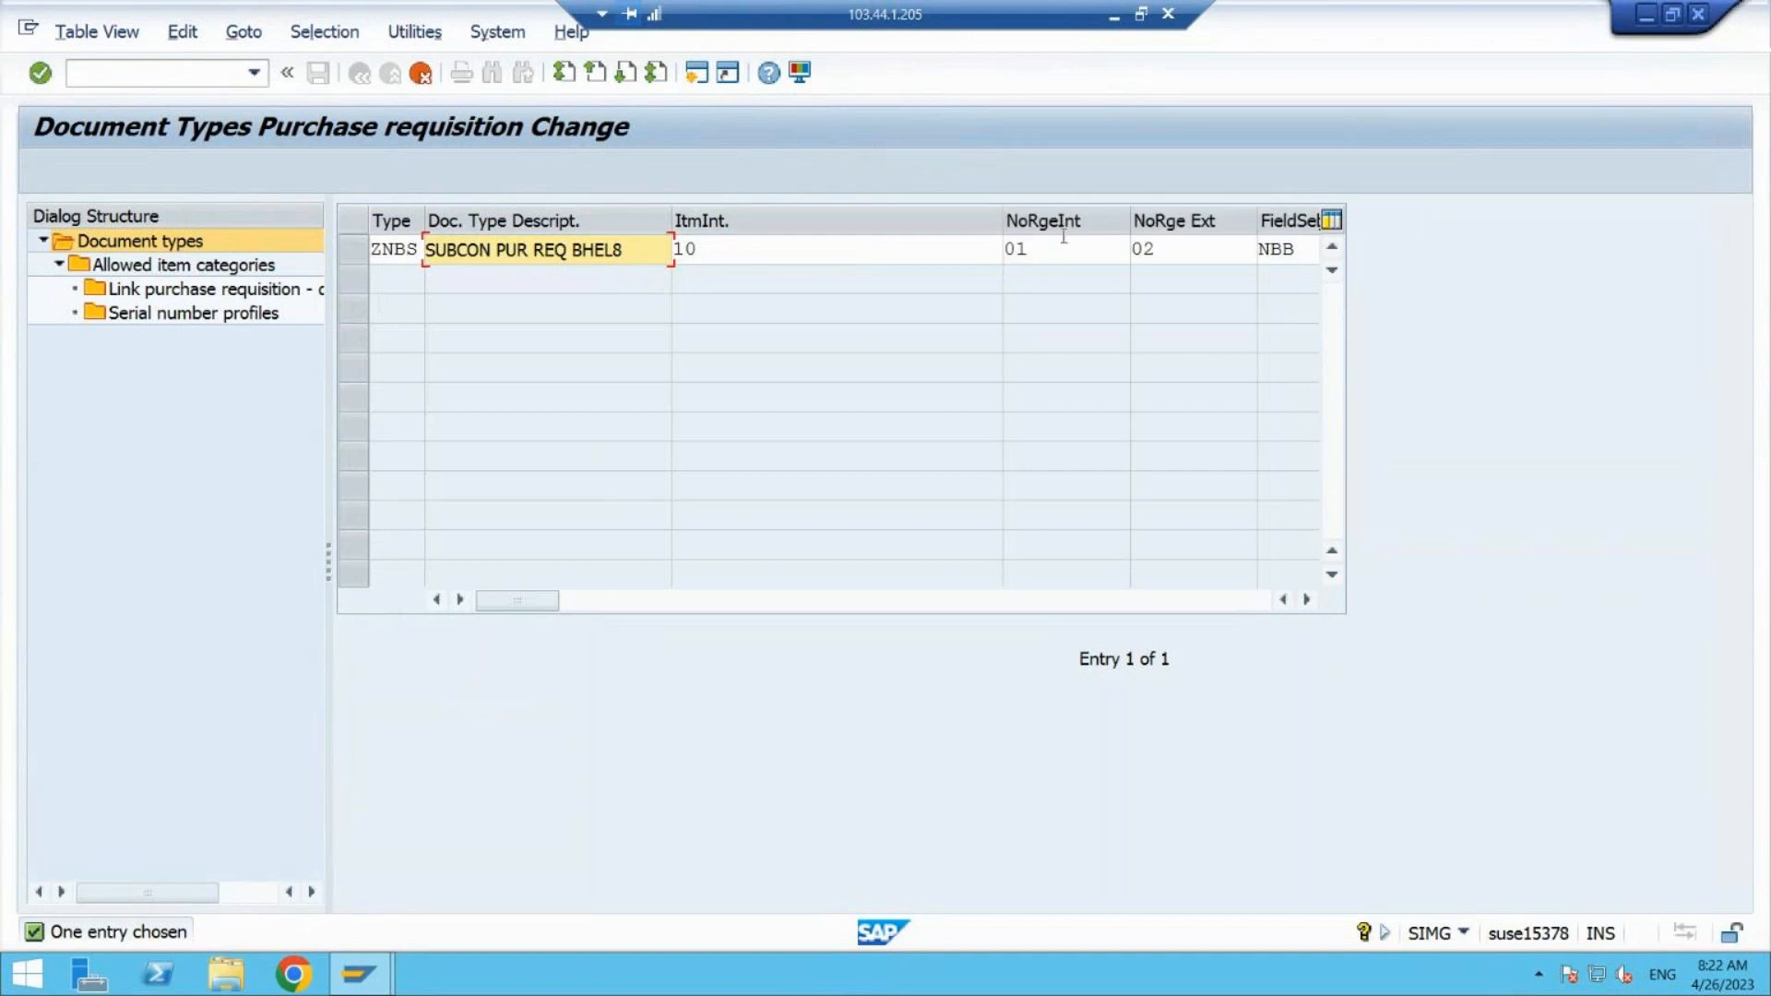
key("Return")
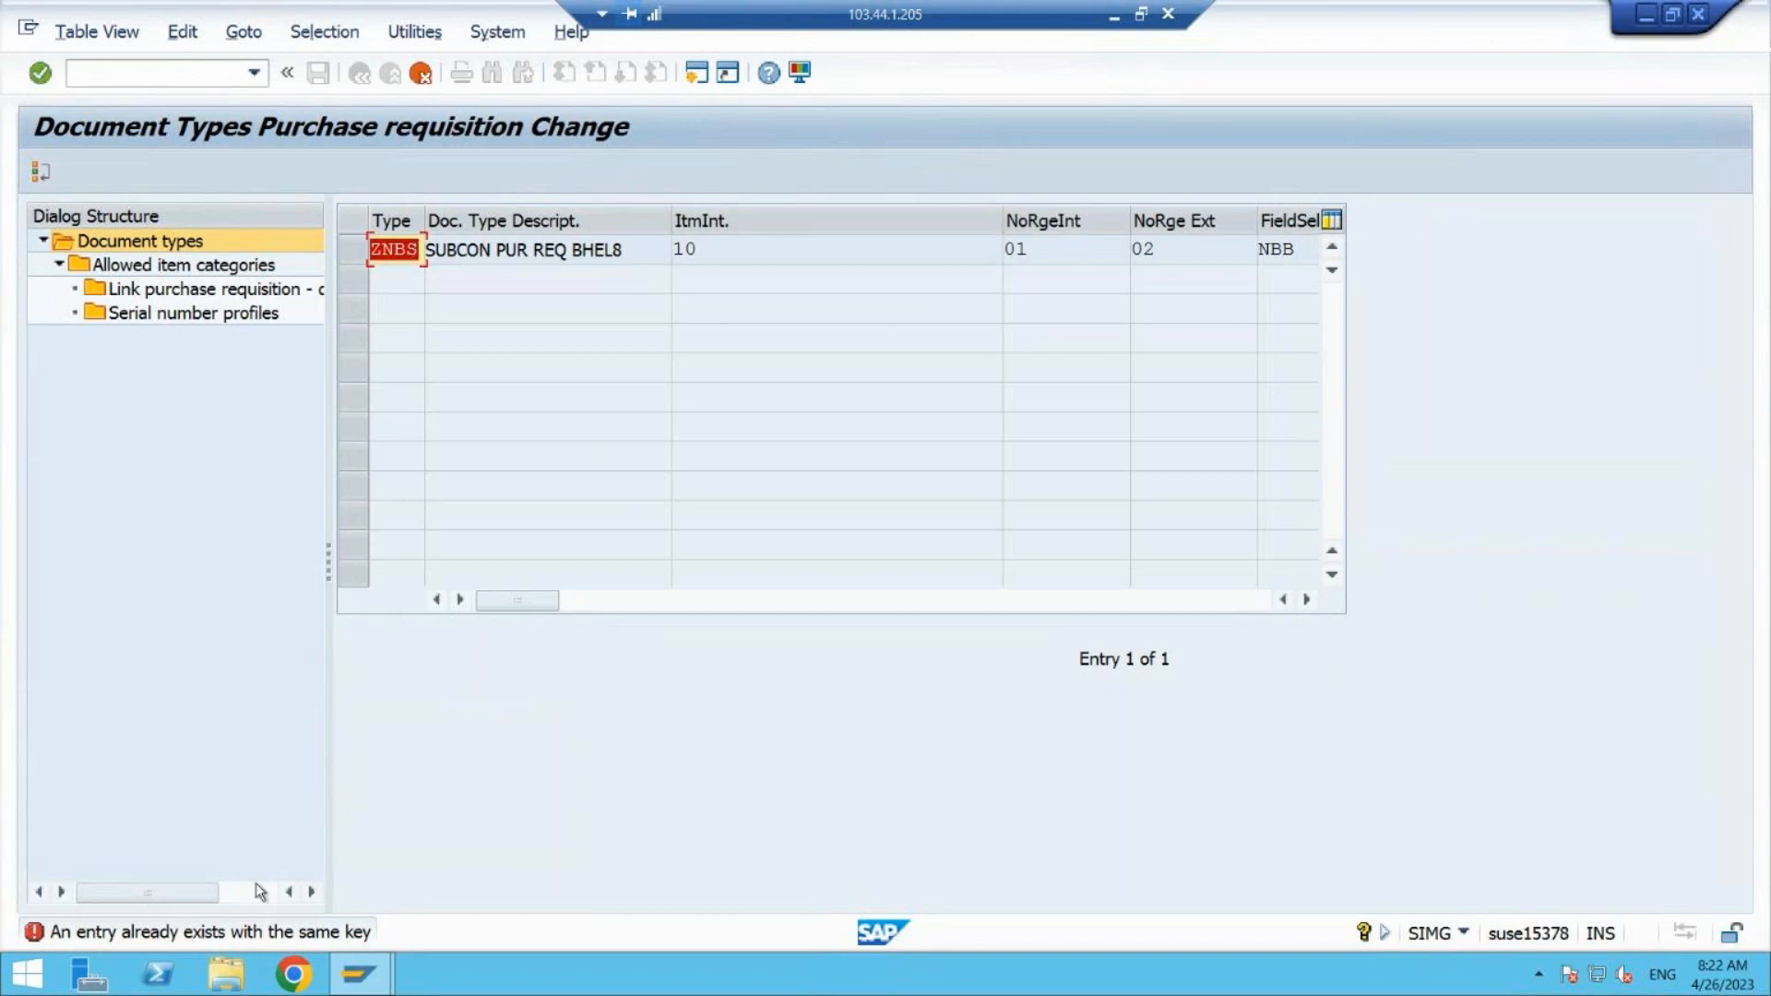
- Change the copied document type's key to ZNBT, copy it with all dependent entries and save
left_click(417, 247)
key("BackSpace")
type("T")
key("Return")
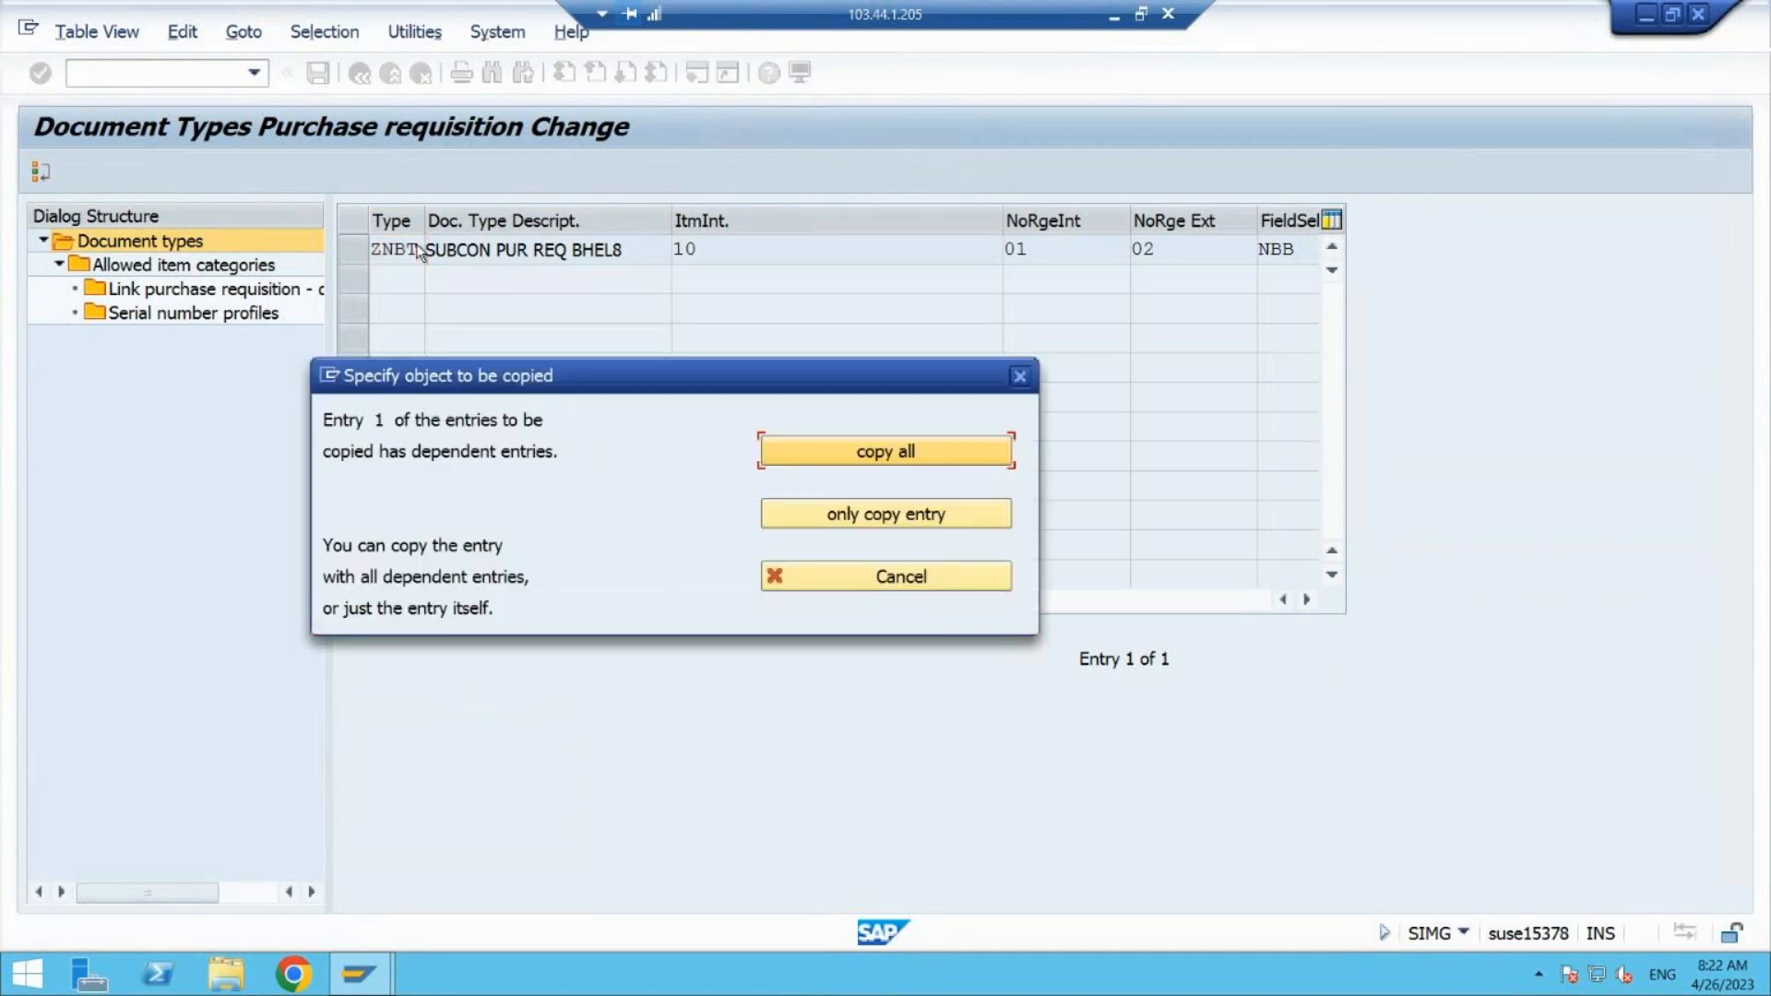
left_click(895, 457)
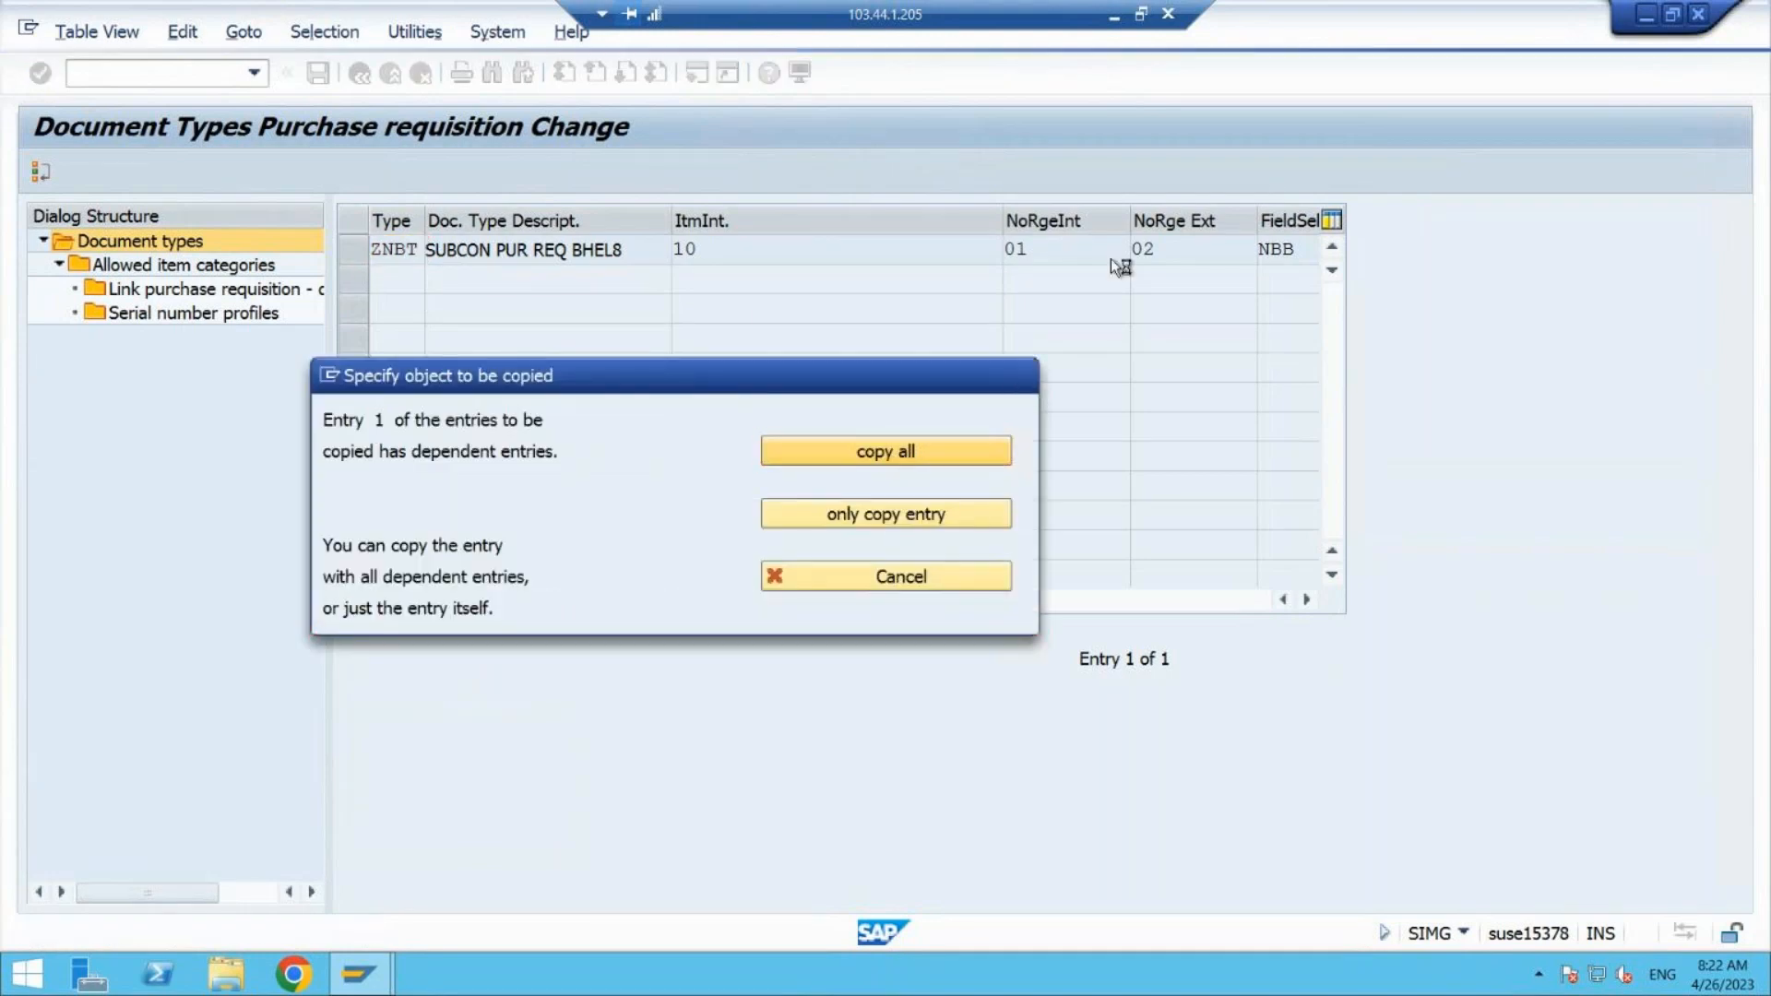
left_click(827, 817)
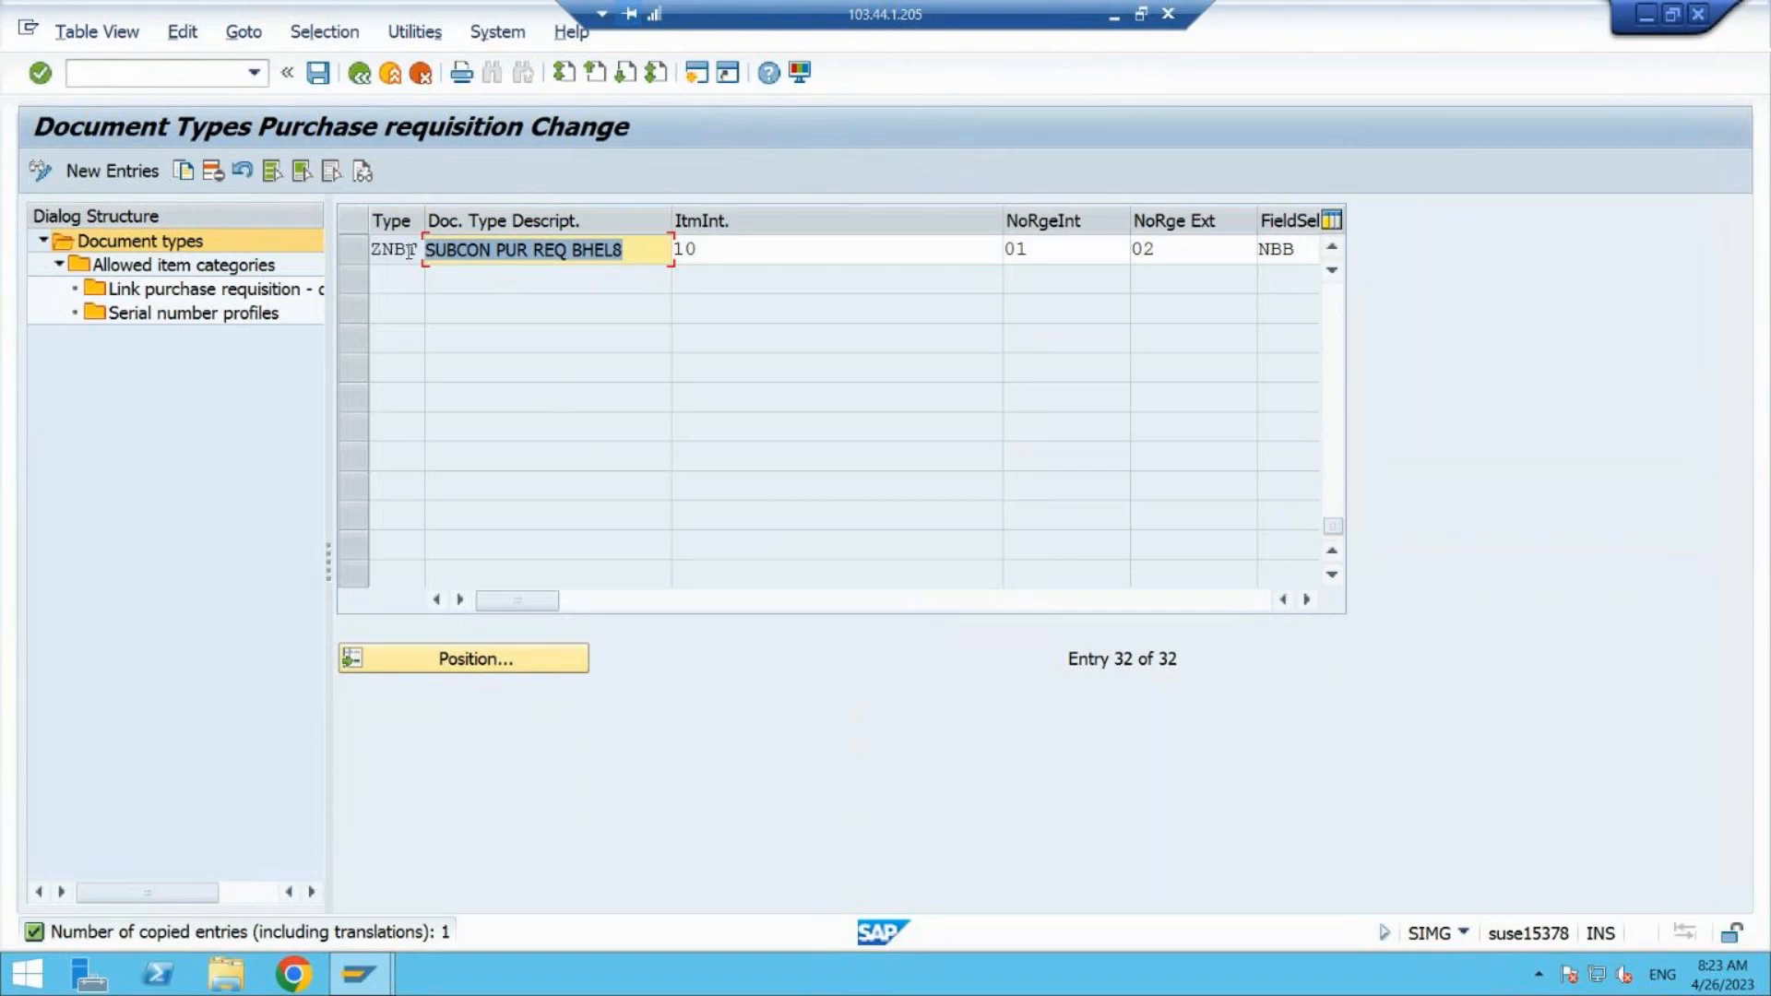
left_click(318, 73)
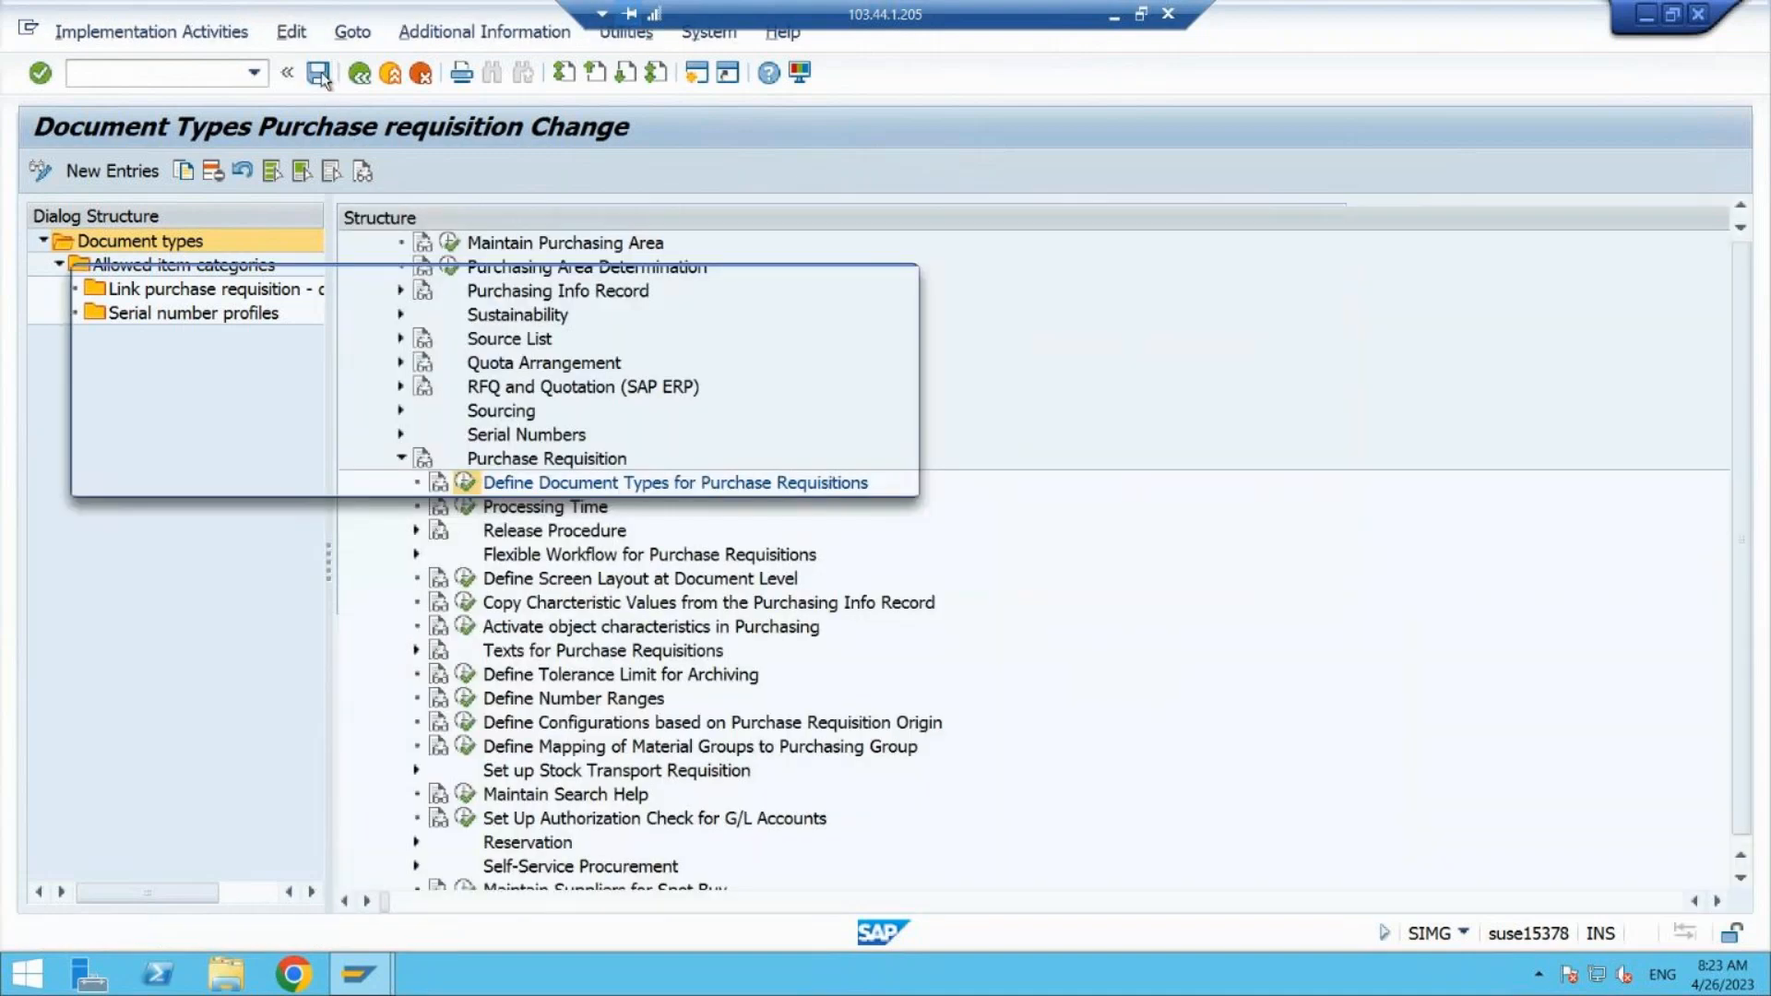
left_click(567, 475)
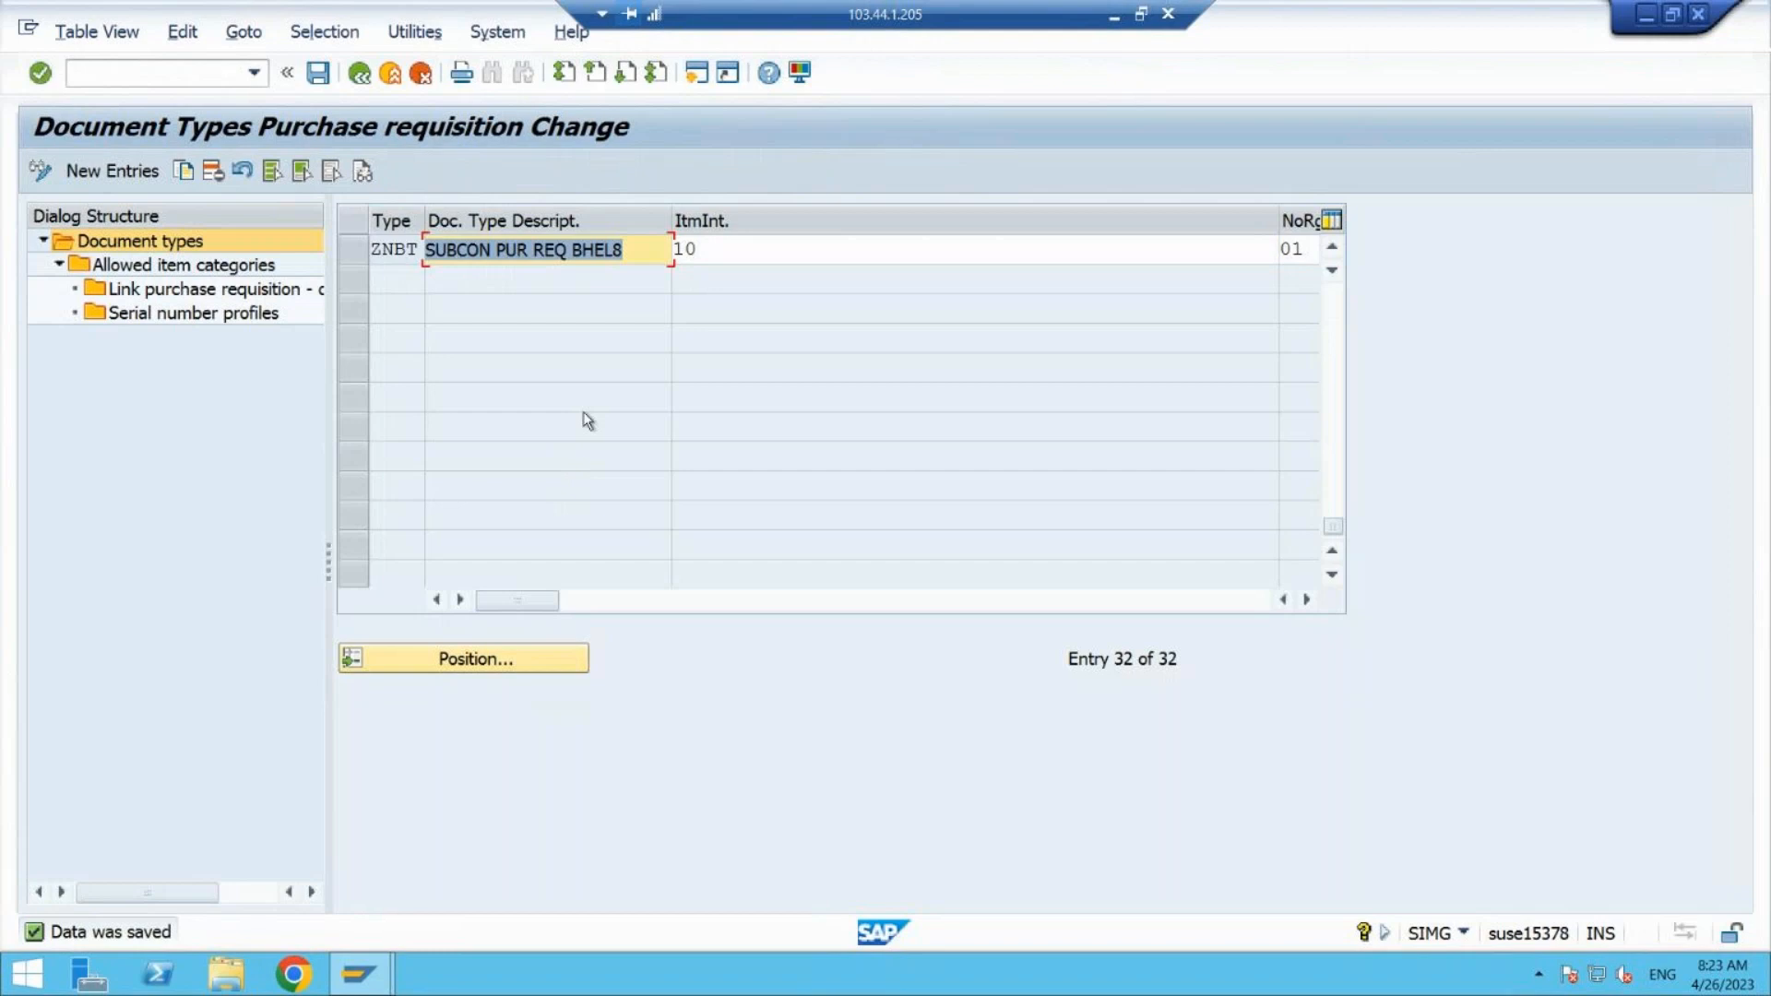
- Switch to the Word notes and add a TCODE heading with the line "ME51N – CREATE A PR" below the configuration steps
left_click(1115, 16)
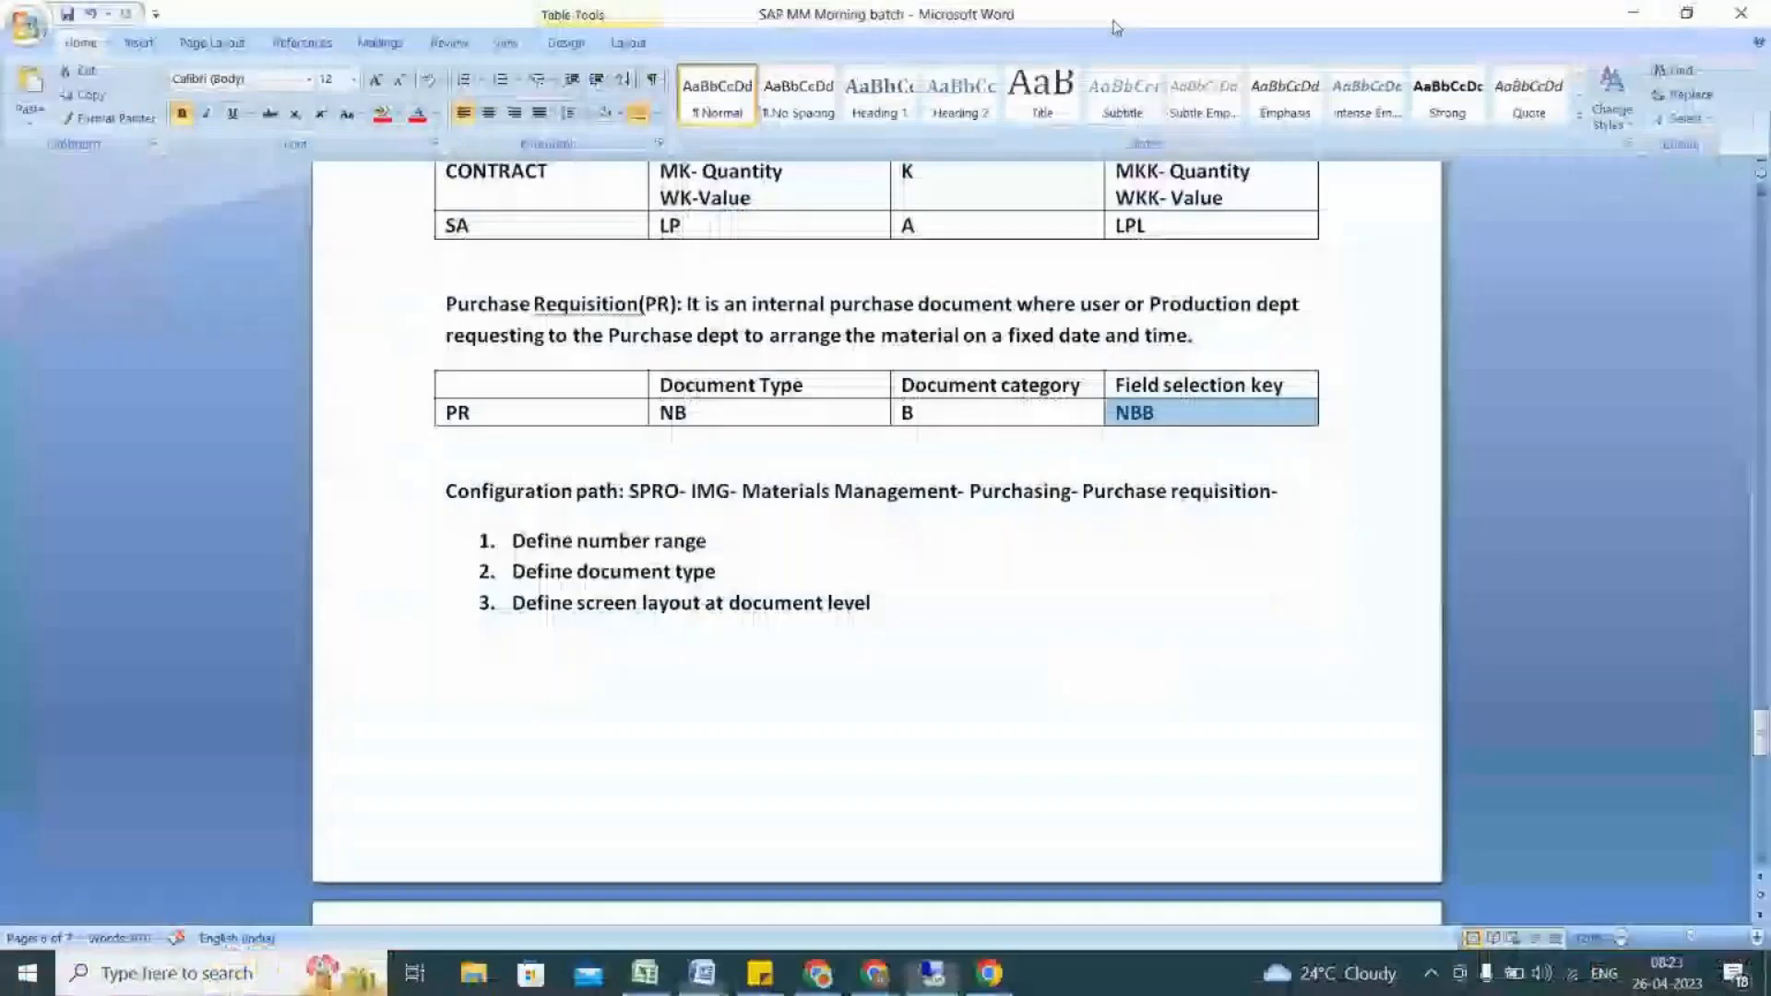
left_click(896, 606)
key("Return")
key("Return")
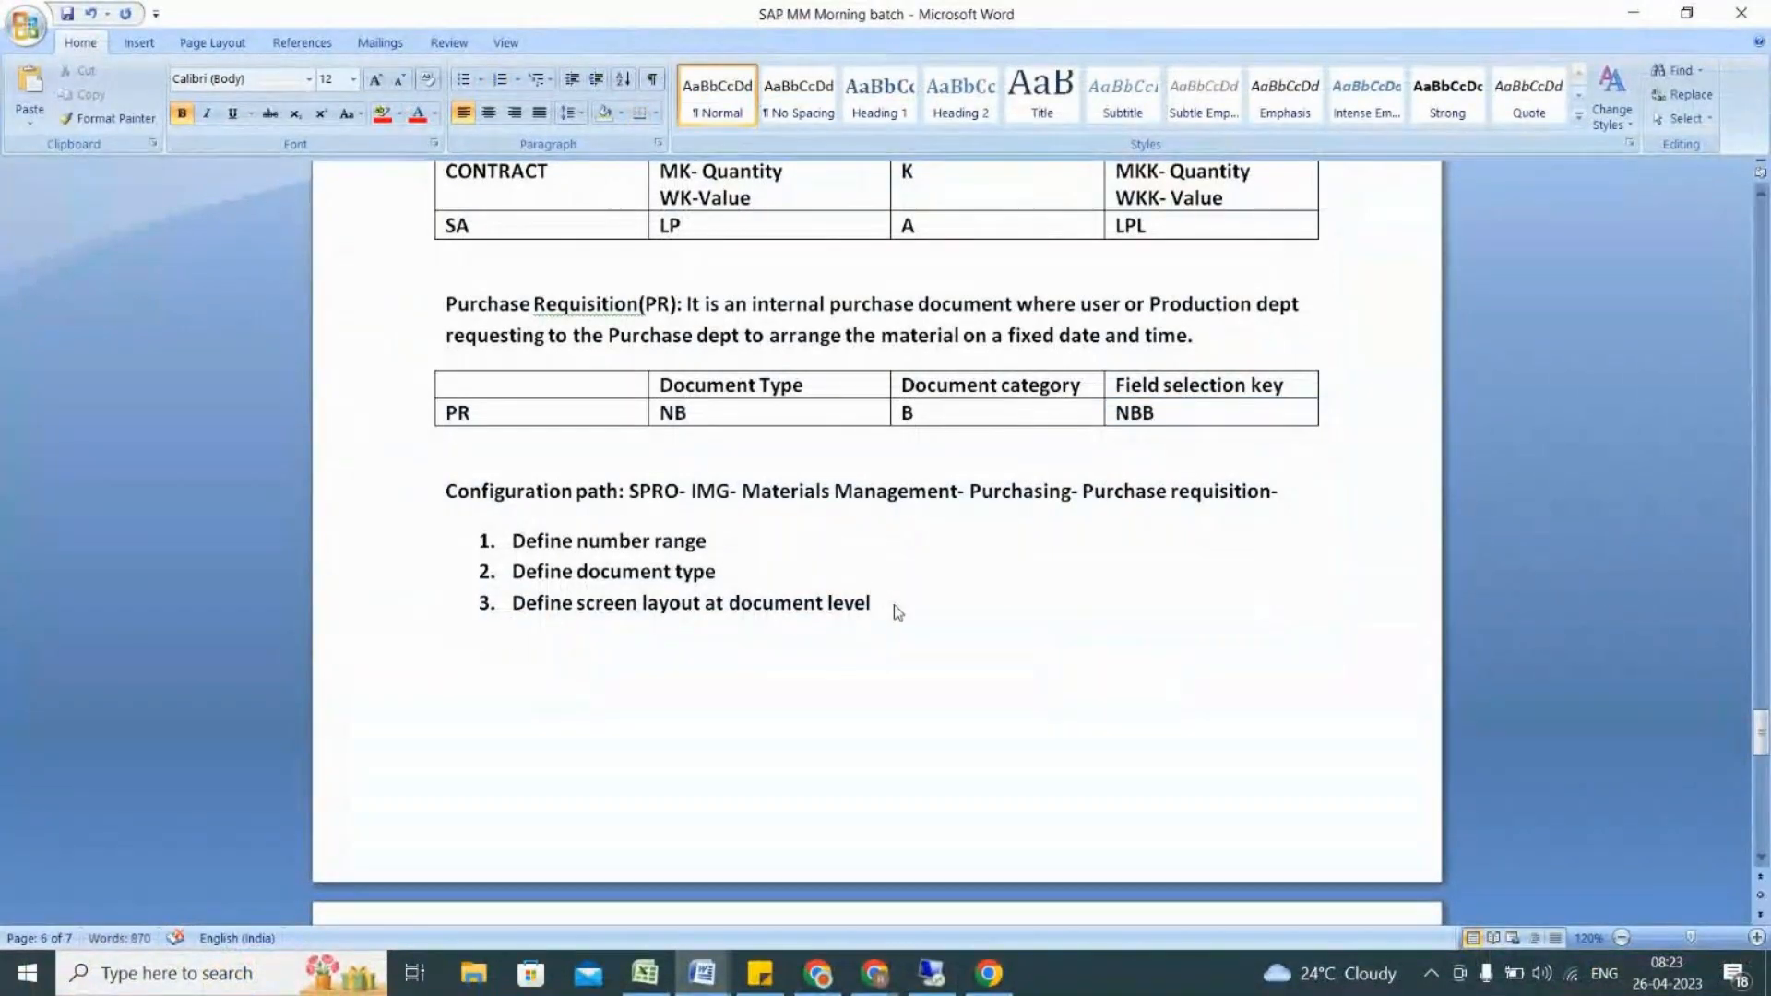
type("TCODE-")
key("BackSpace")
key("Return")
type("CRE")
key("BackSpace")
key("BackSpace")
key("BackSpace")
type("ME51")
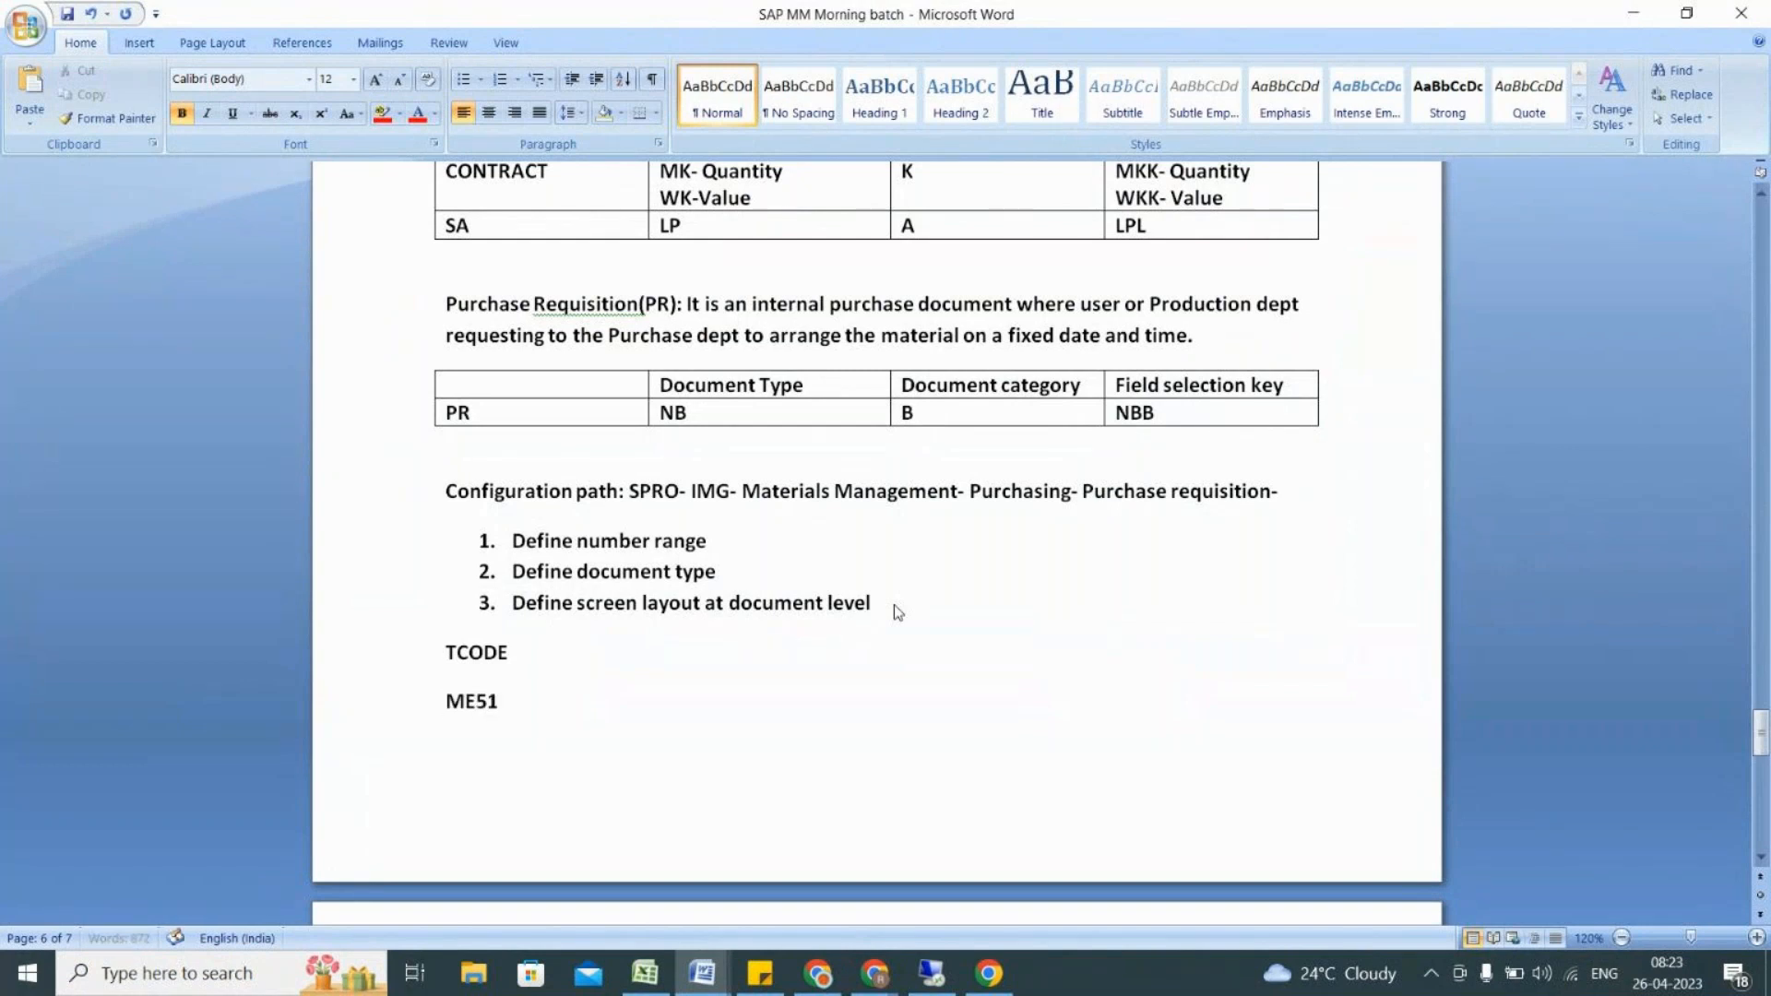
type("N - CREATE A PR")
- Insert page breaks in the notes so that the TCODE heading and its ME51N line start on a new page
key("ctrl+Return")
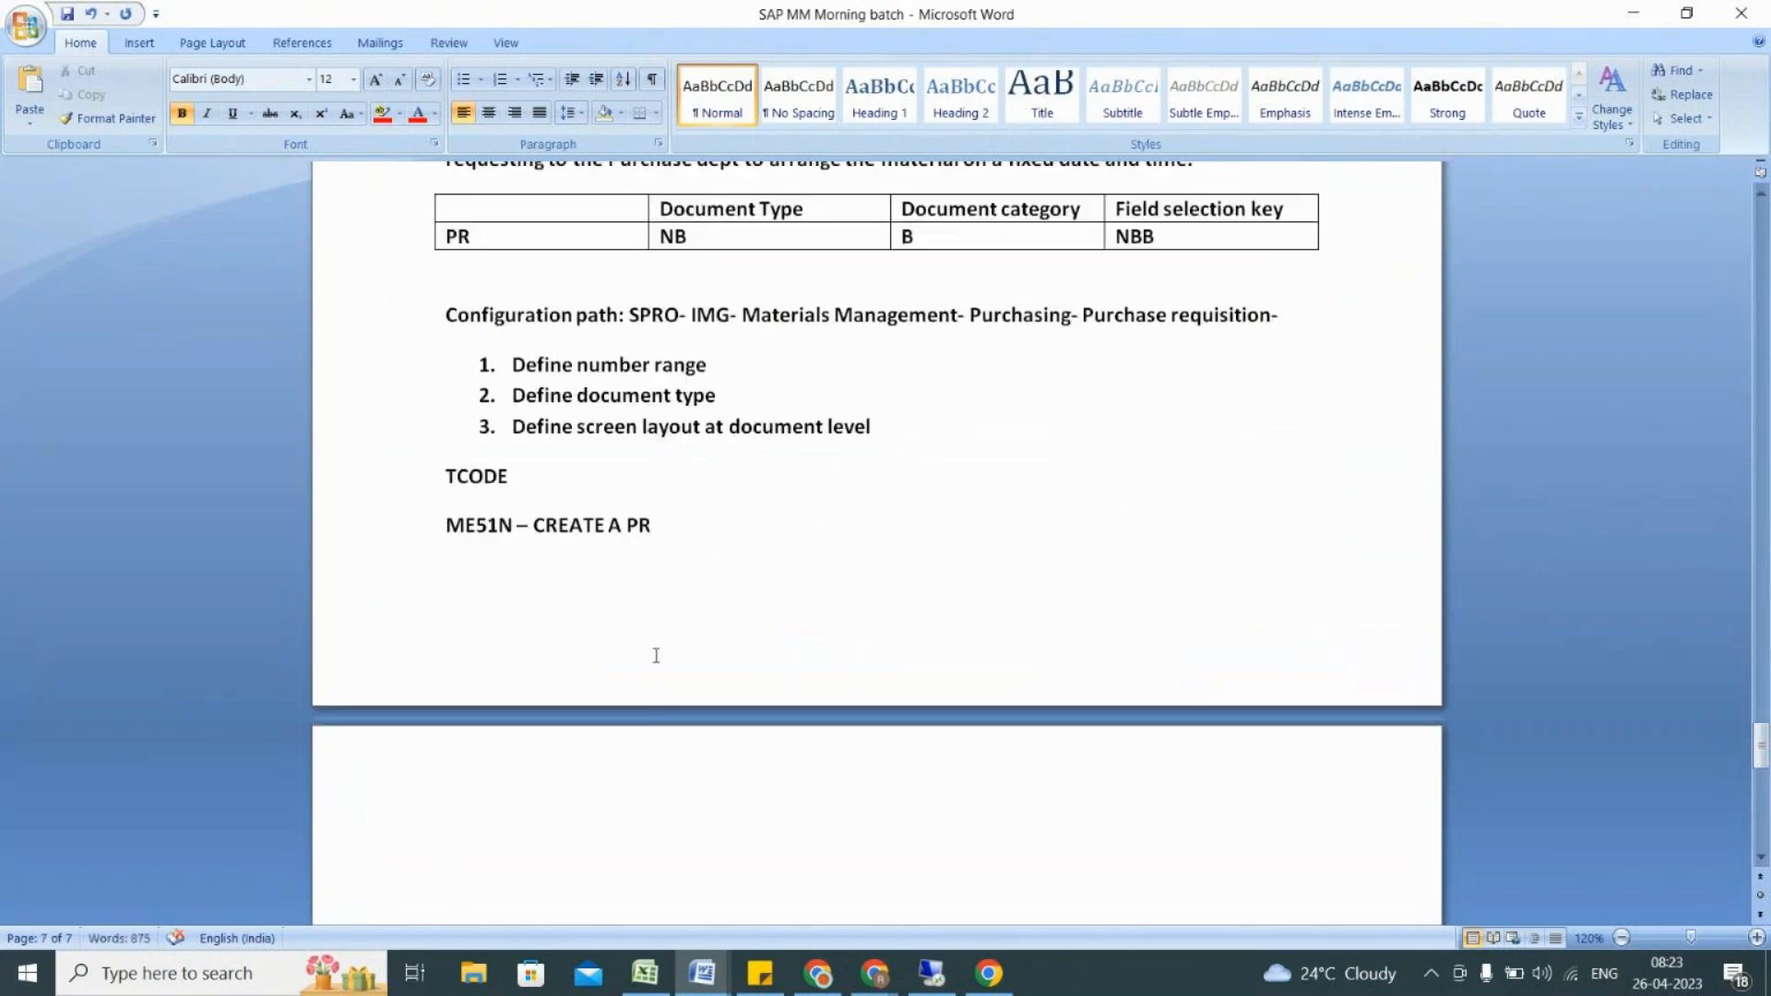
left_click(442, 476)
key("Return")
key("Return")
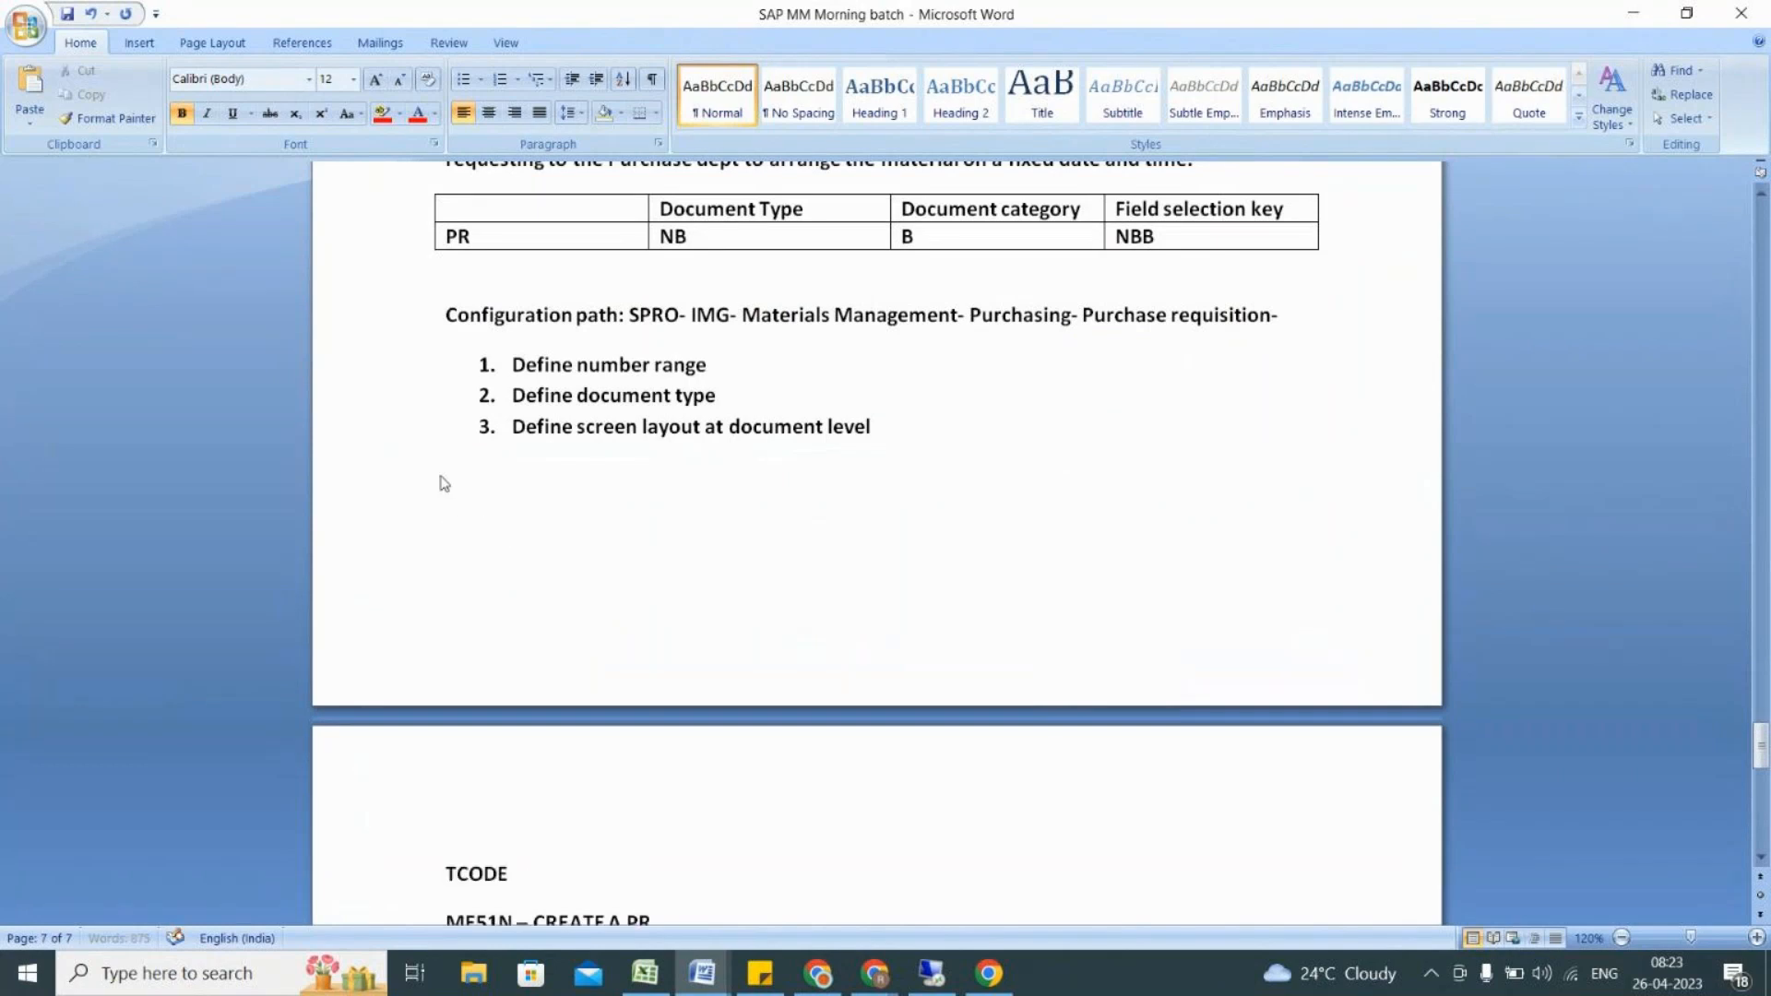
key("Down")
scroll(442, 483, "down", 5)
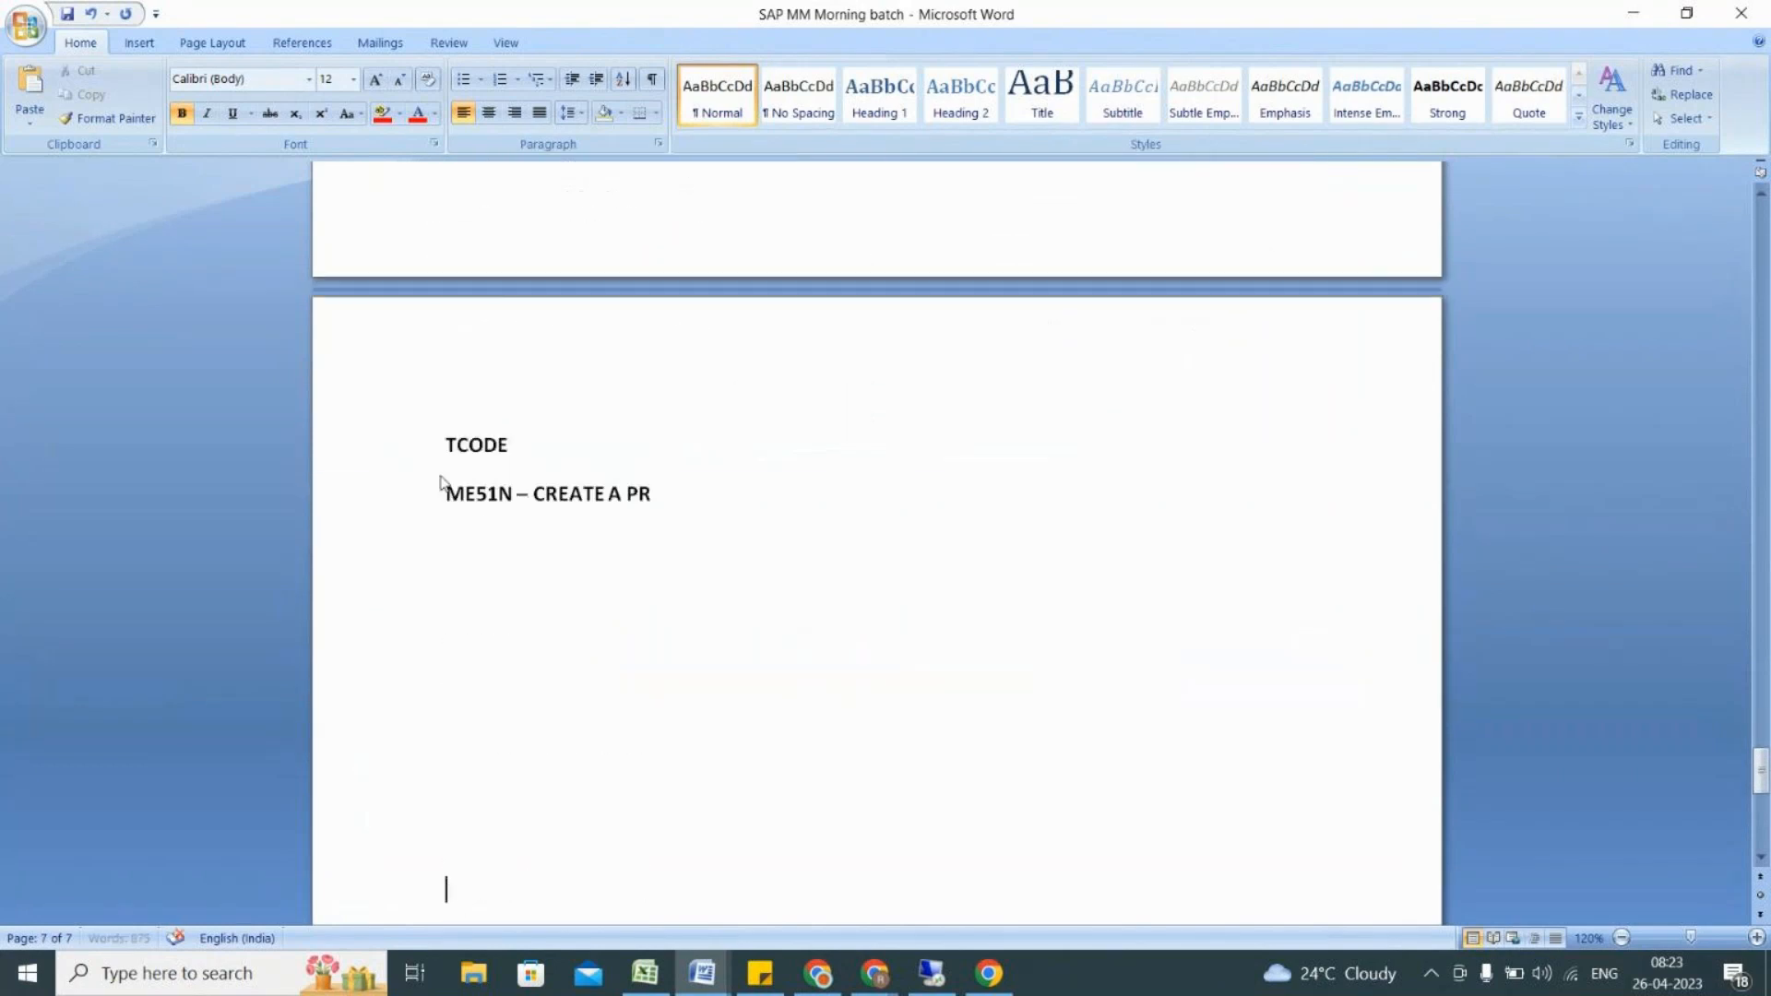
- Add the lines "ME52N – CHANGE PR" and "ME53N – DIPLAY PR" under the ME51N line
left_click(696, 492)
key("Return")
type("ME52N - CHANGE ")
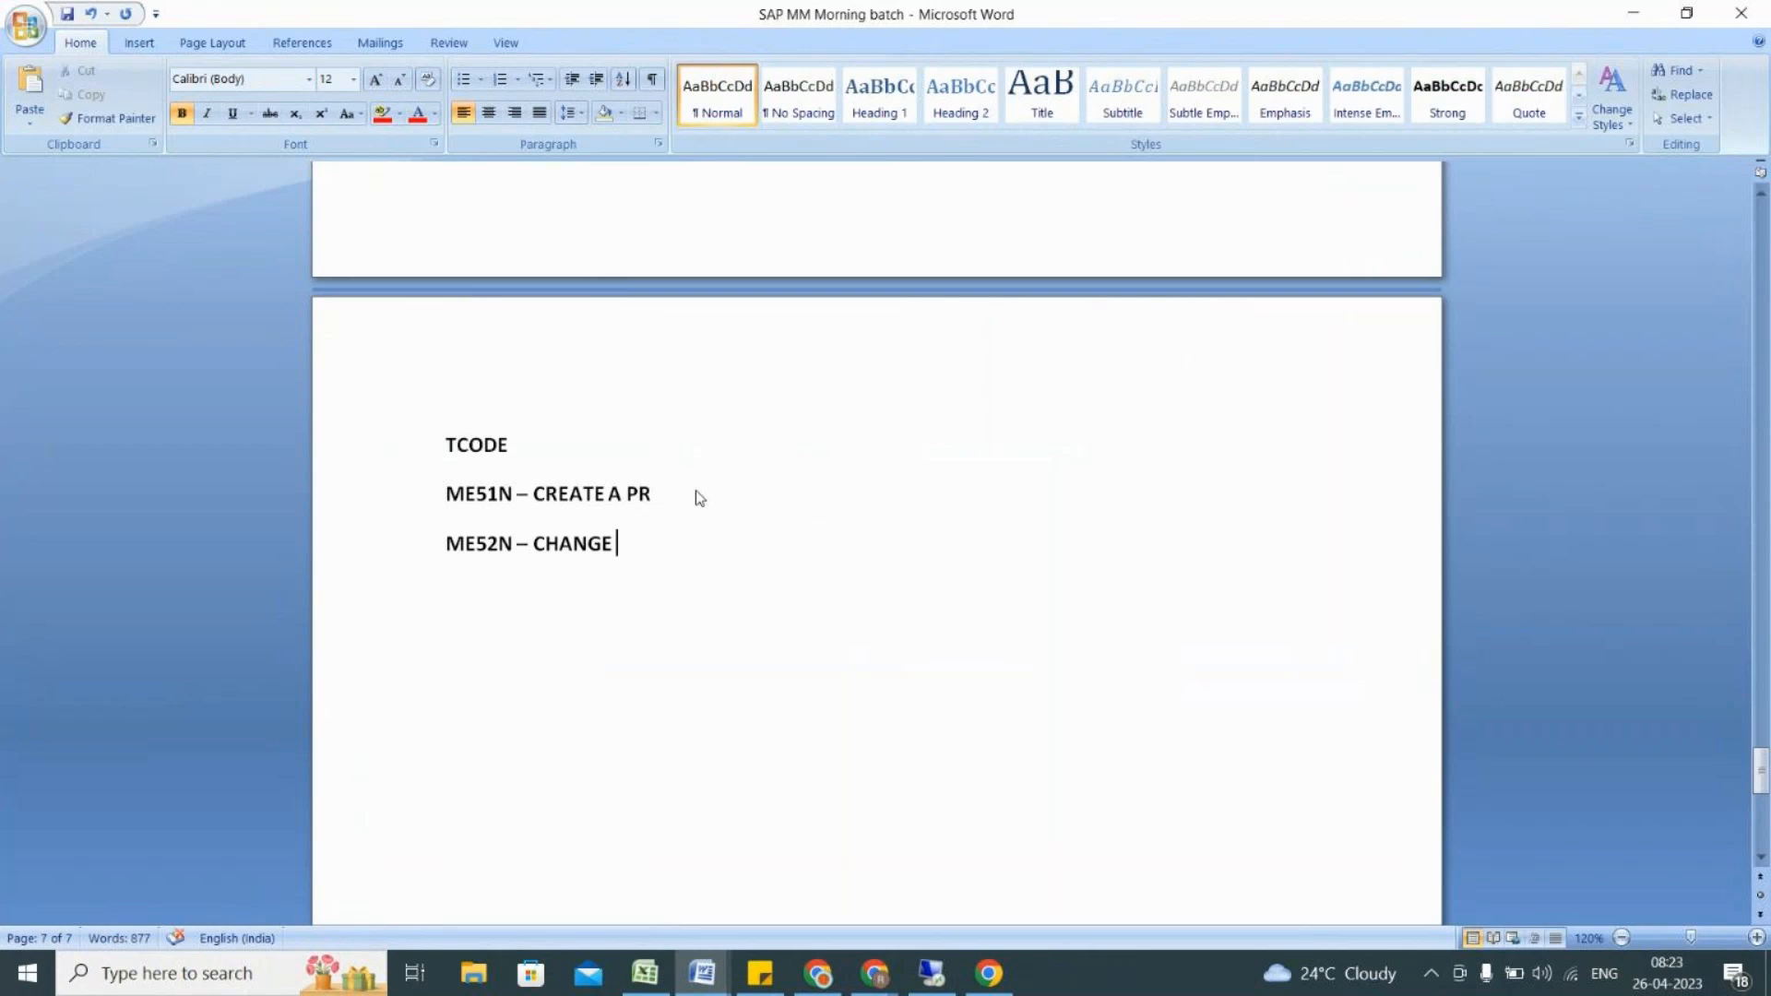
type("PR")
key("Return")
type("ME53N")
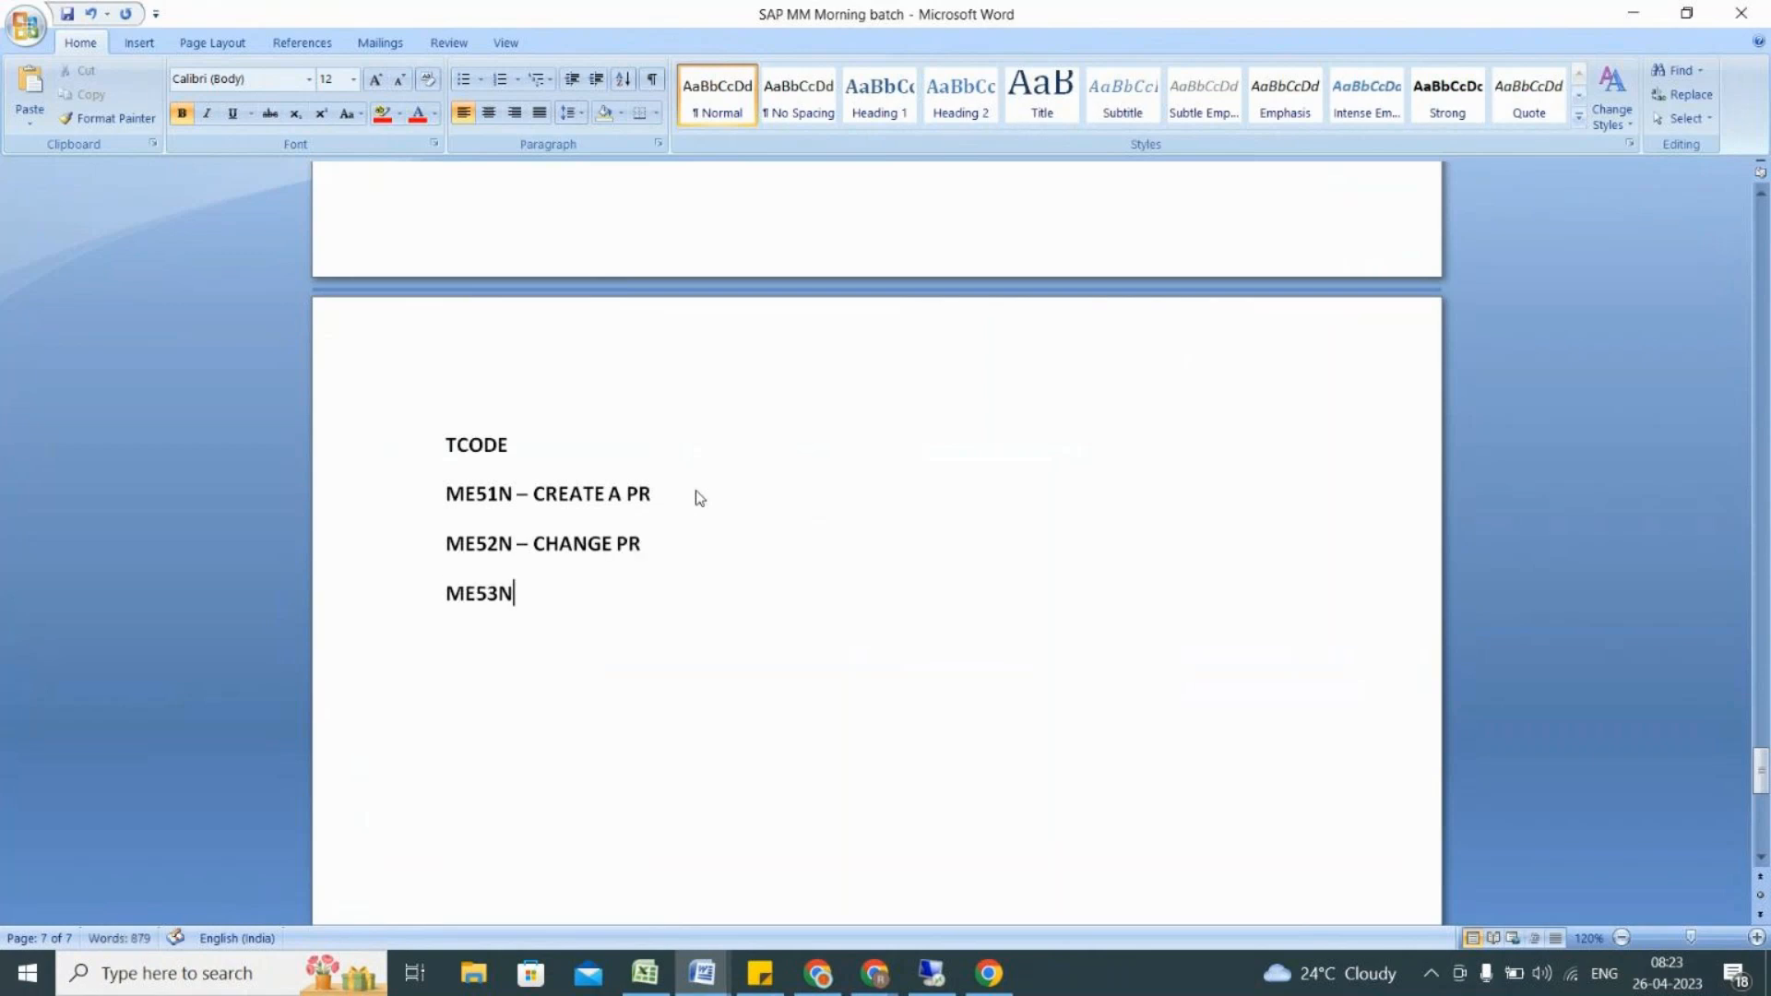
type(" - DIPLAY")
key("Return")
key("BackSpace")
type("PR")
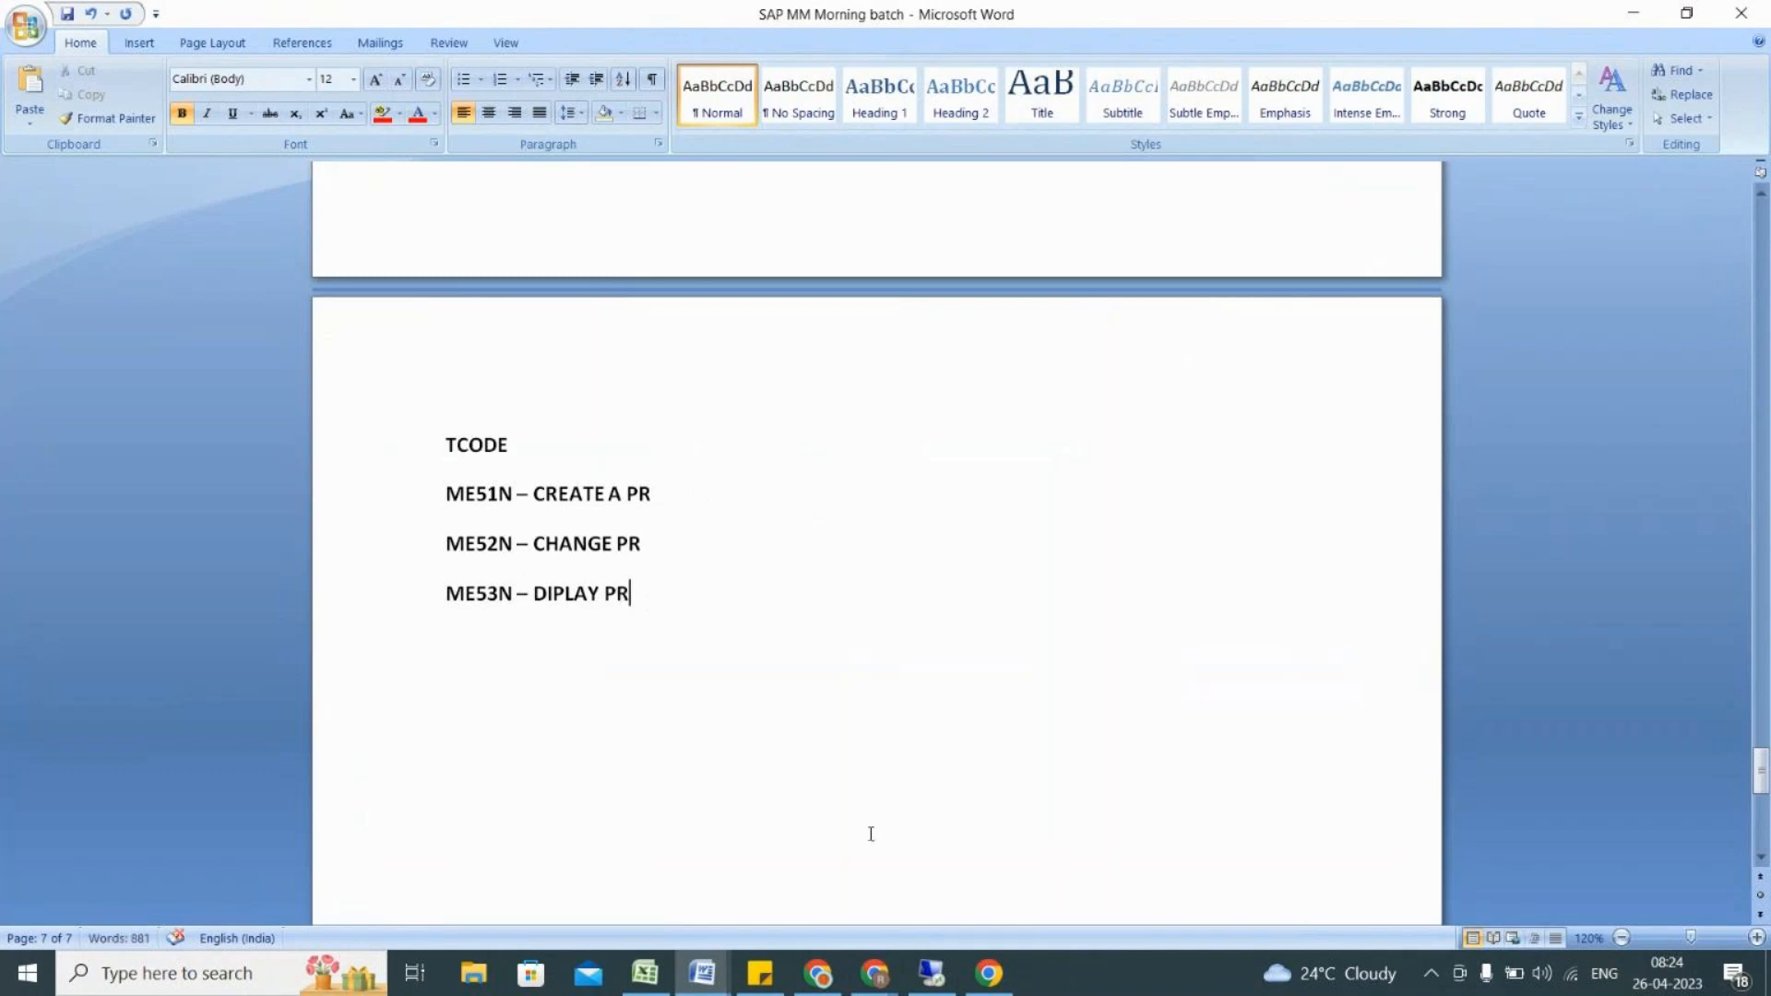
- Switch to SAP, return to Easy Access and find ME5A - General under Logistics, Materials Management, Purchasing, Purchase Requisition, List Displays
left_click(934, 974)
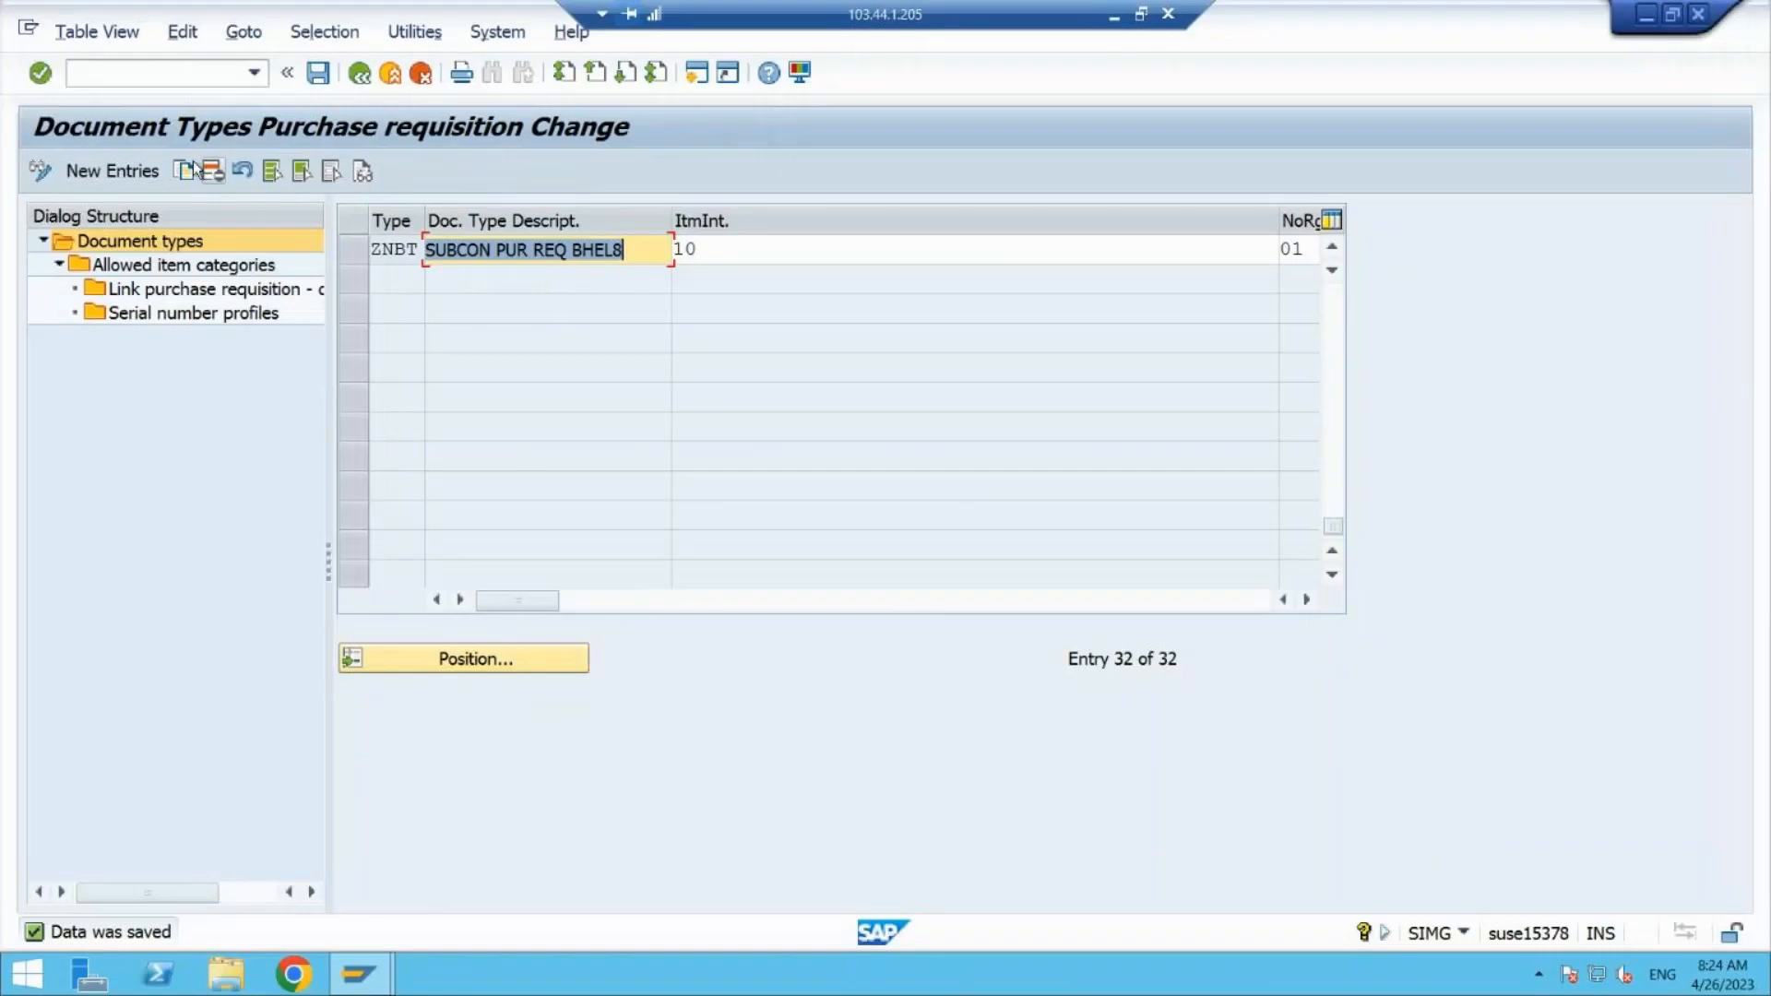
left_click(107, 76)
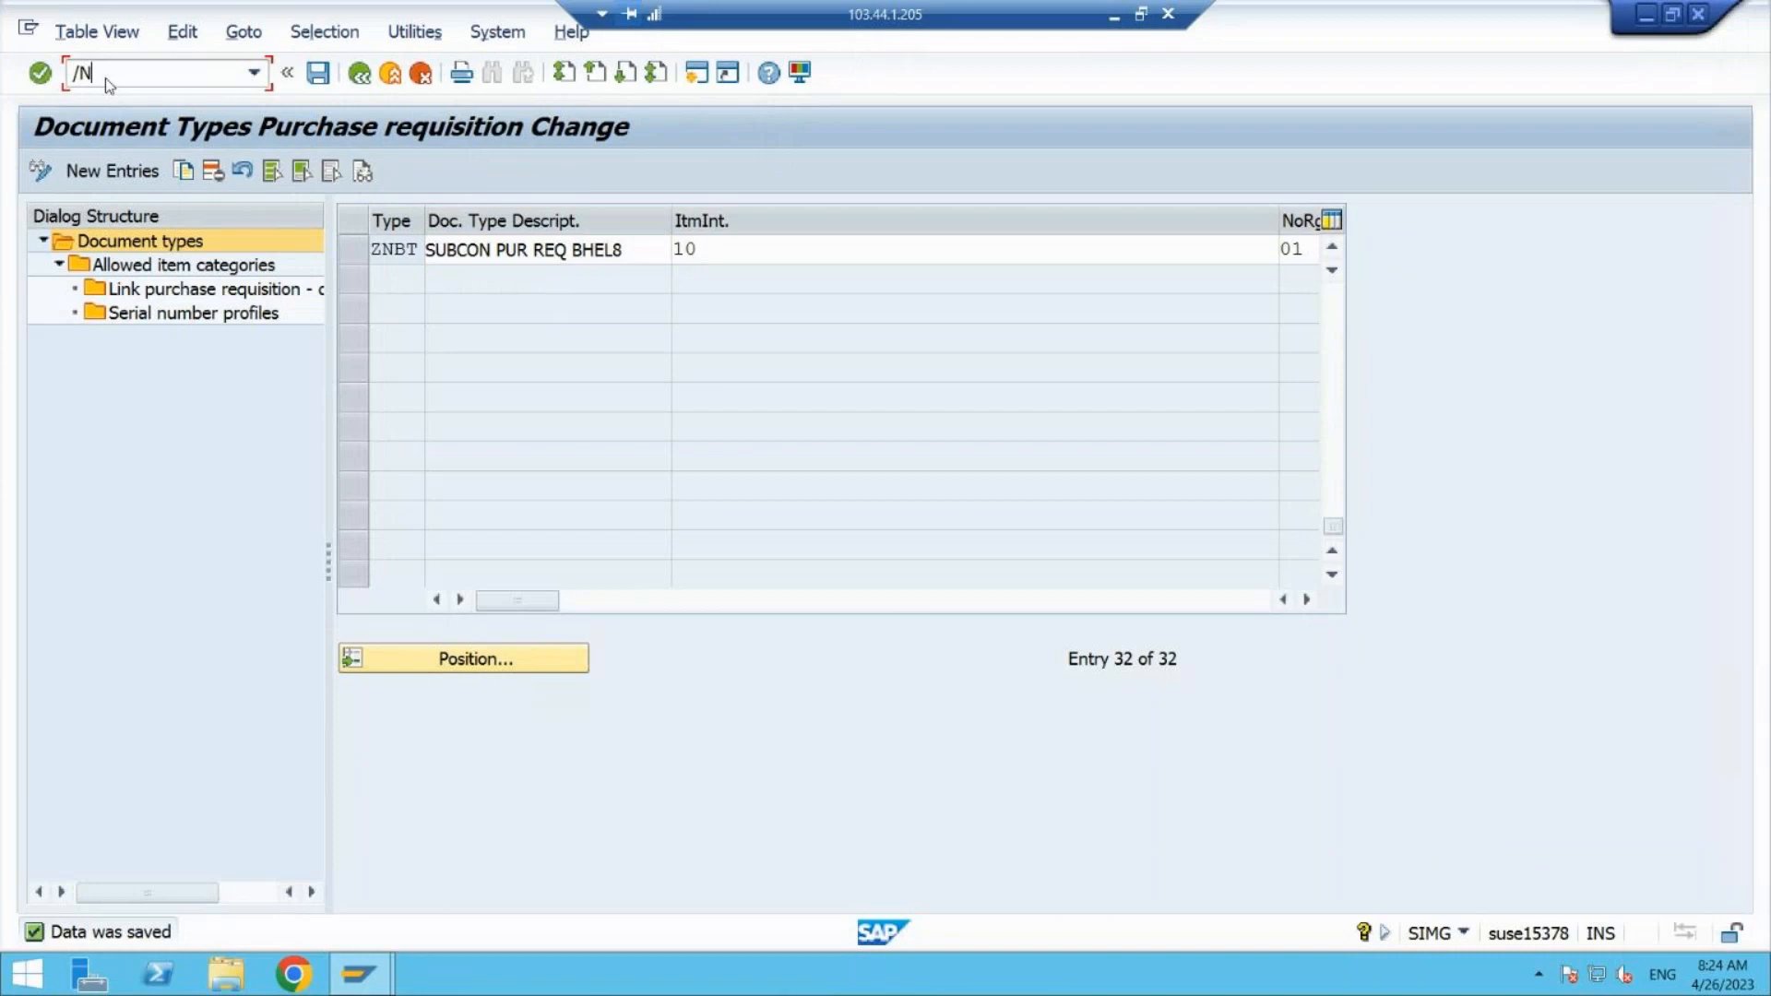
key("Return")
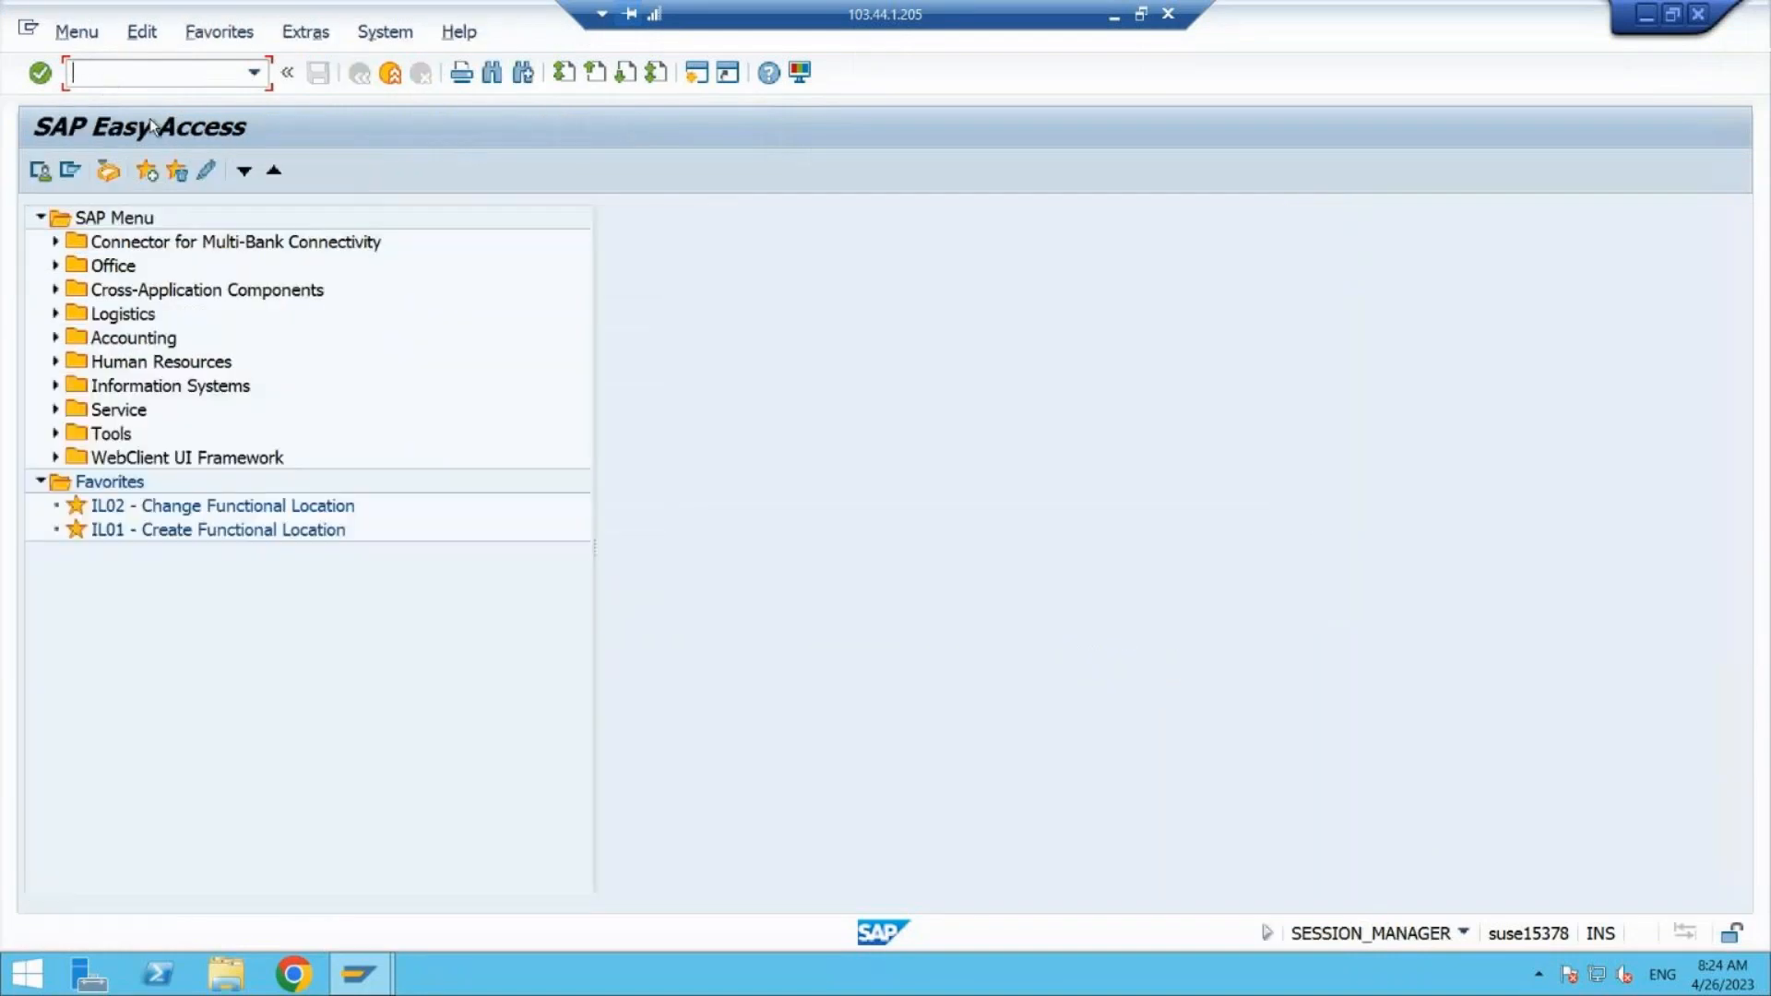
left_click(56, 314)
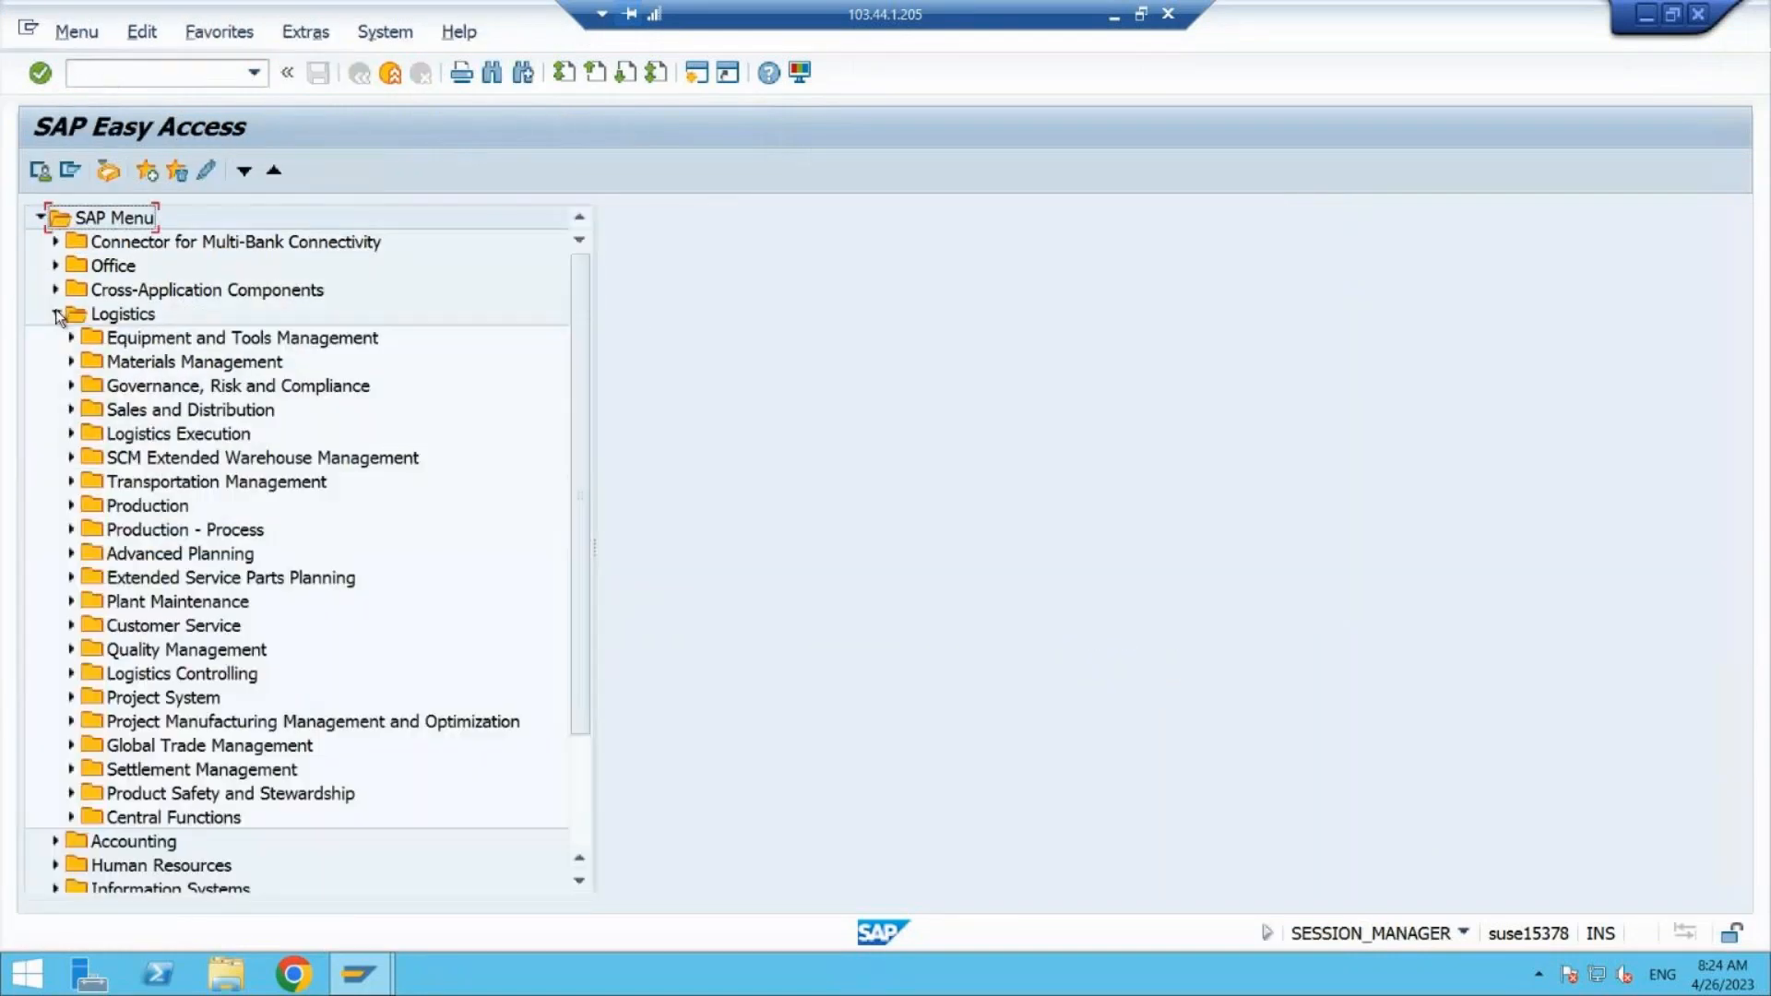
left_click(70, 363)
left_click(87, 385)
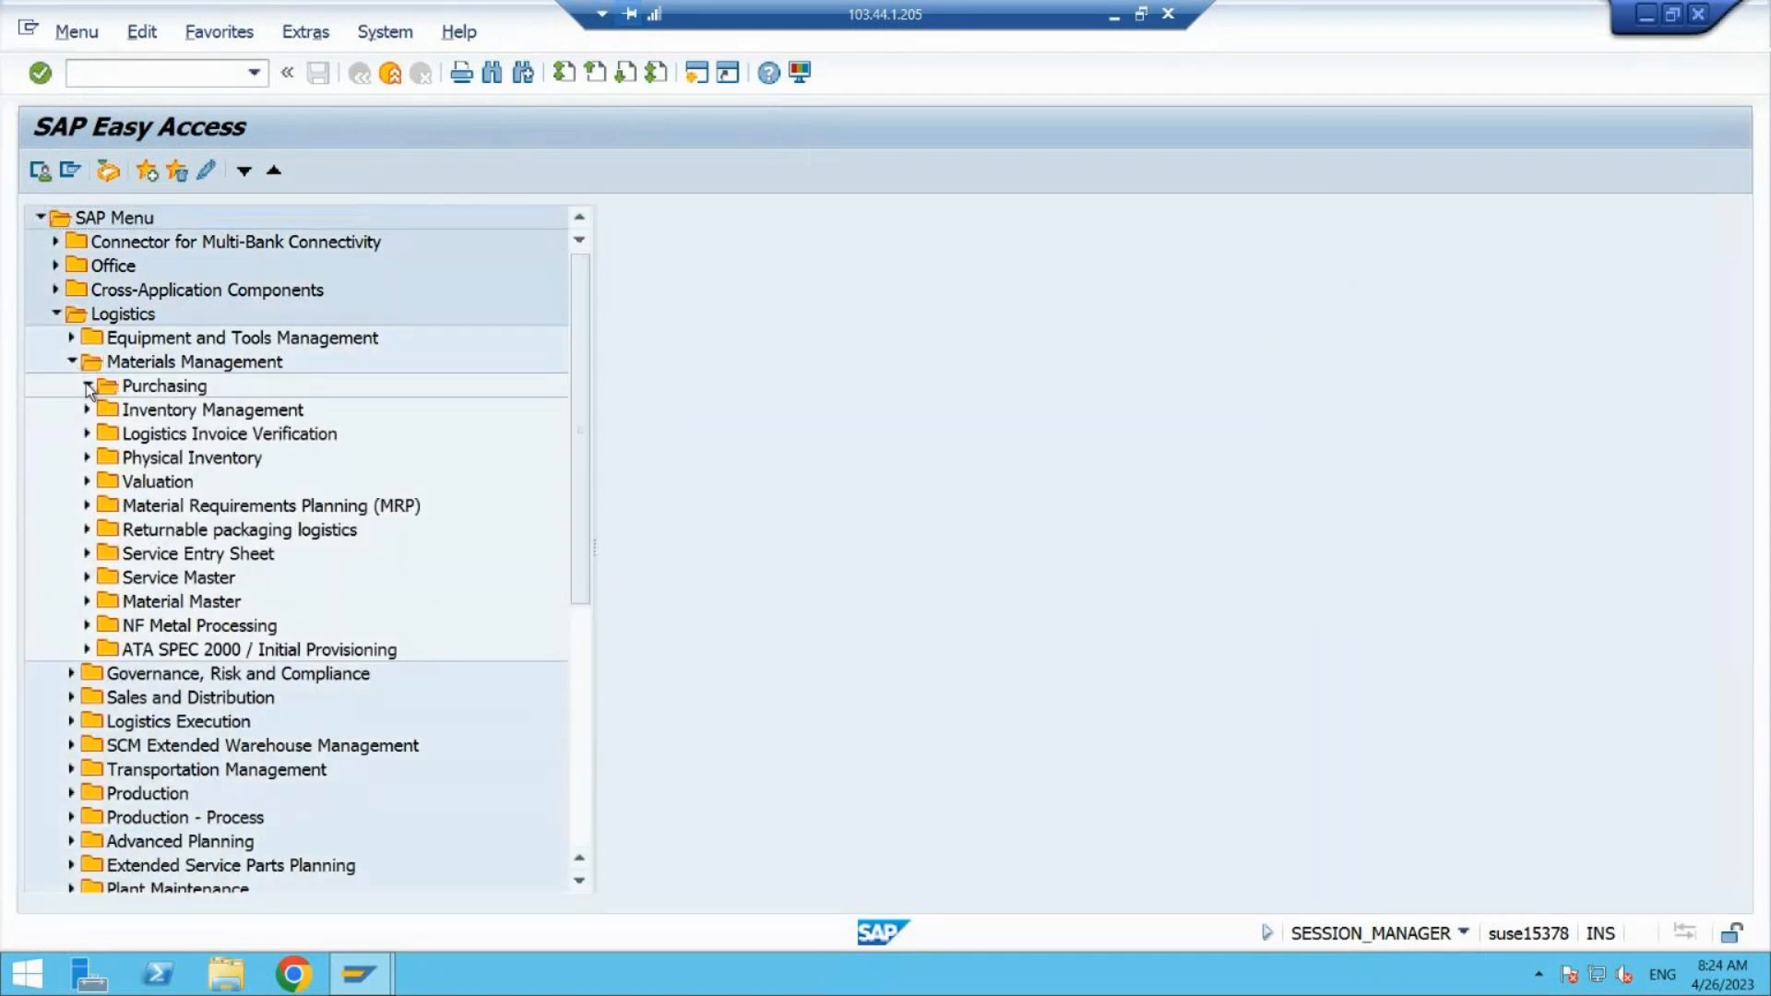
left_click(103, 433)
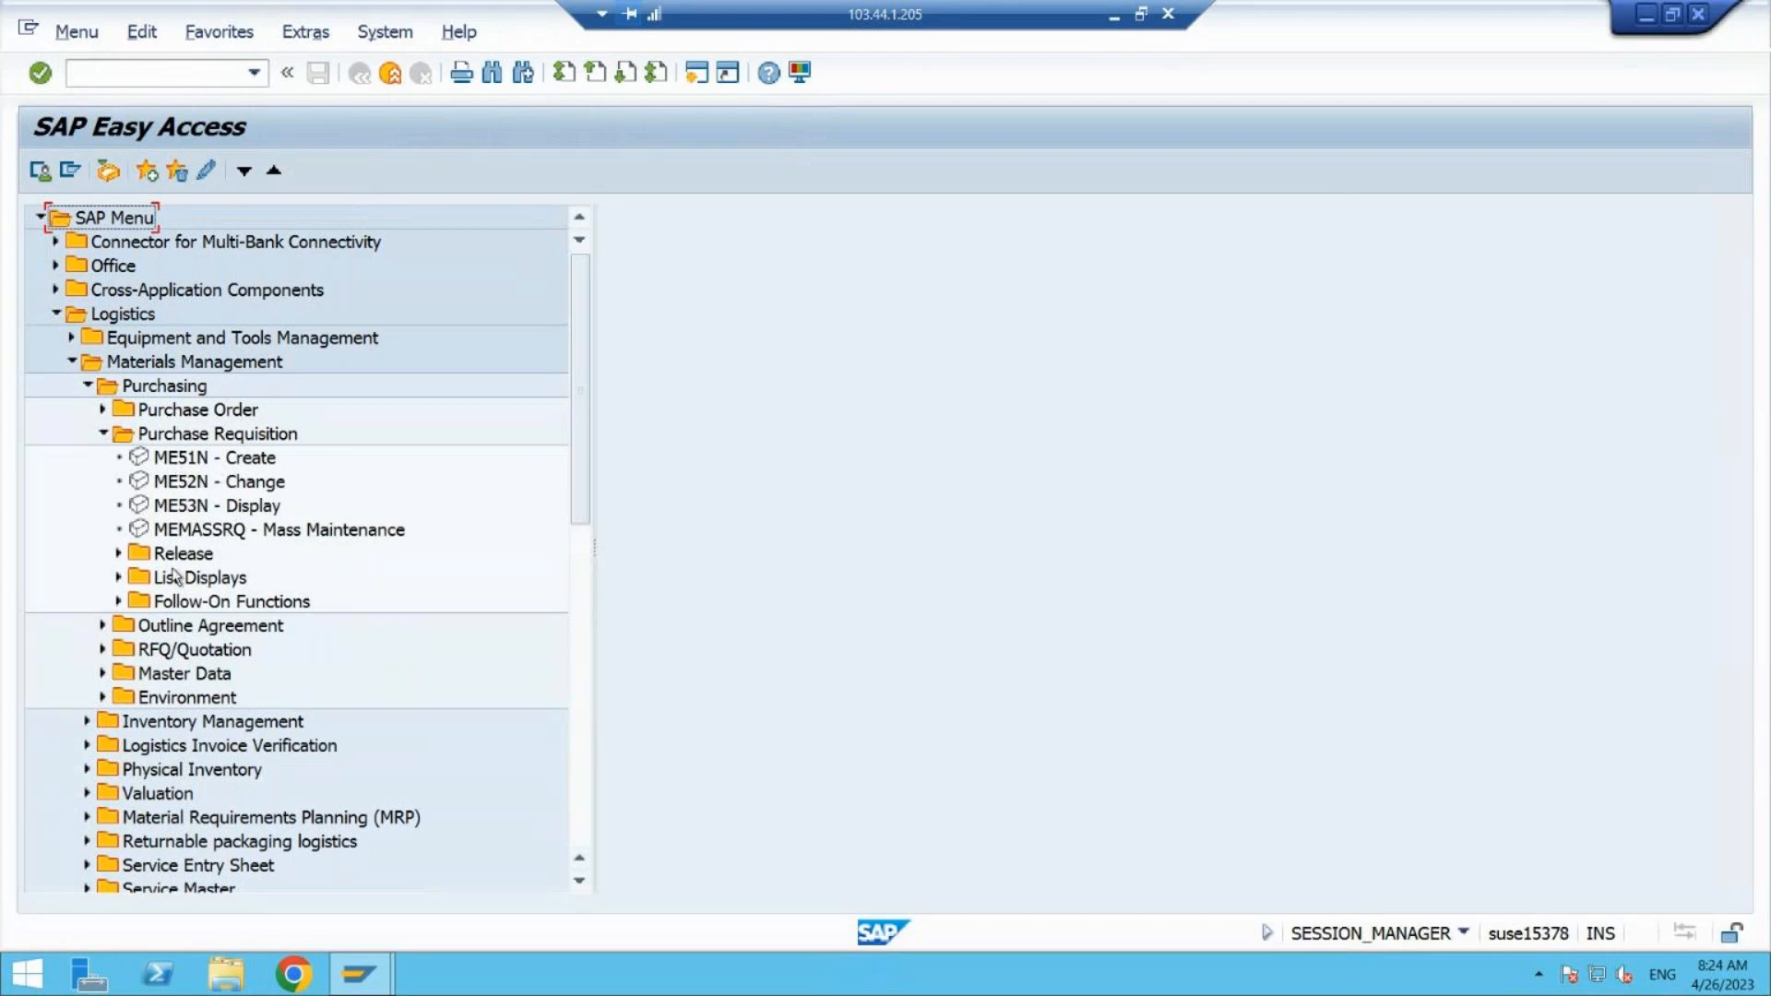
left_click(119, 578)
left_click(225, 604)
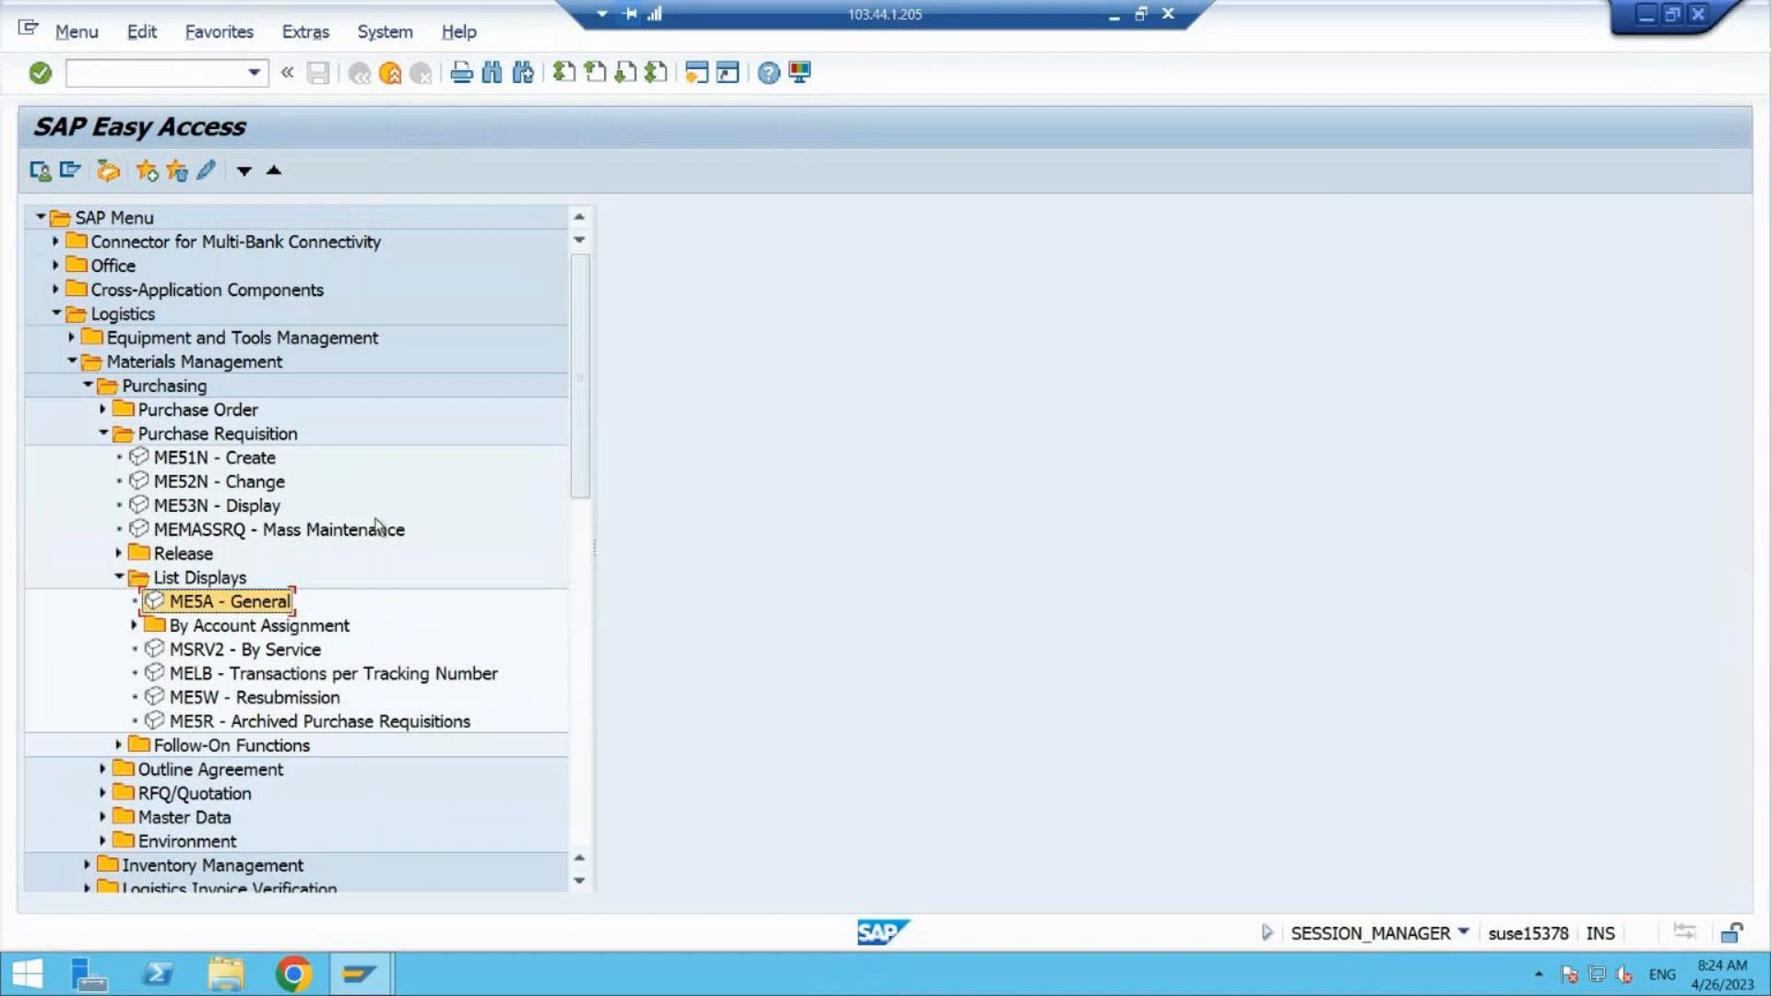
- Add the line "ME5A - General" to the TCODE list in the Word notes and return to SAP
left_click(1114, 15)
key("Return")
type("ME5A - General")
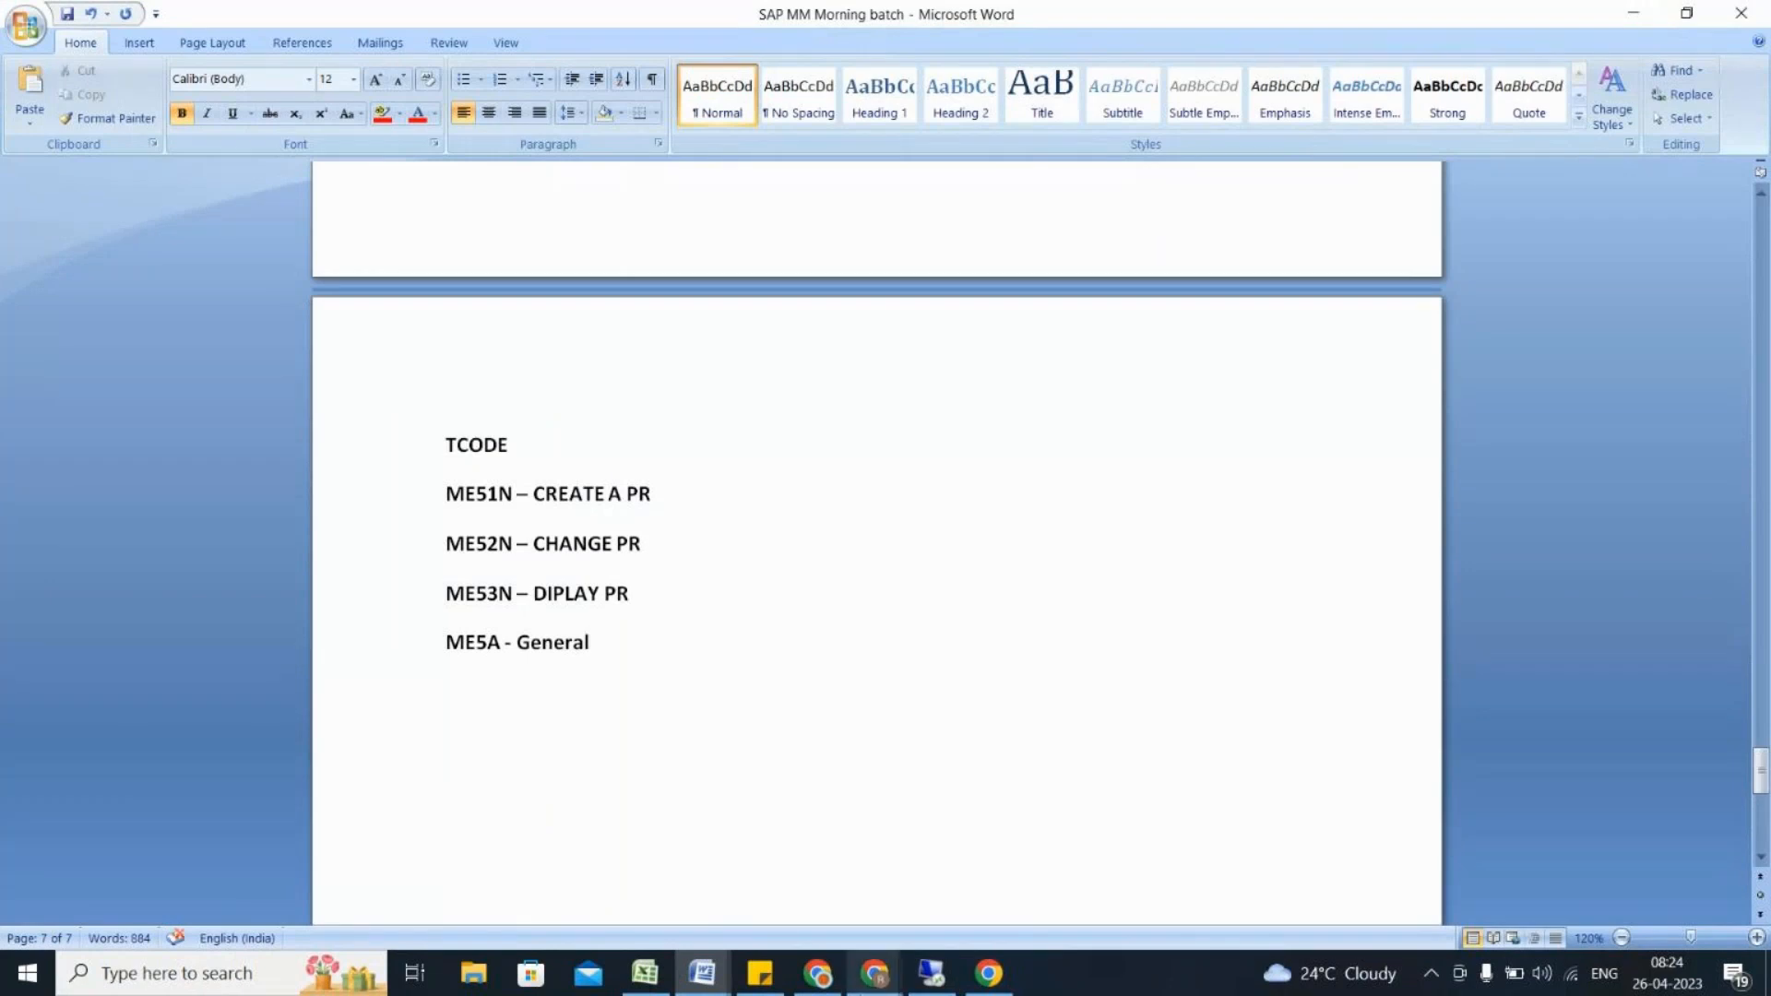
left_click(930, 989)
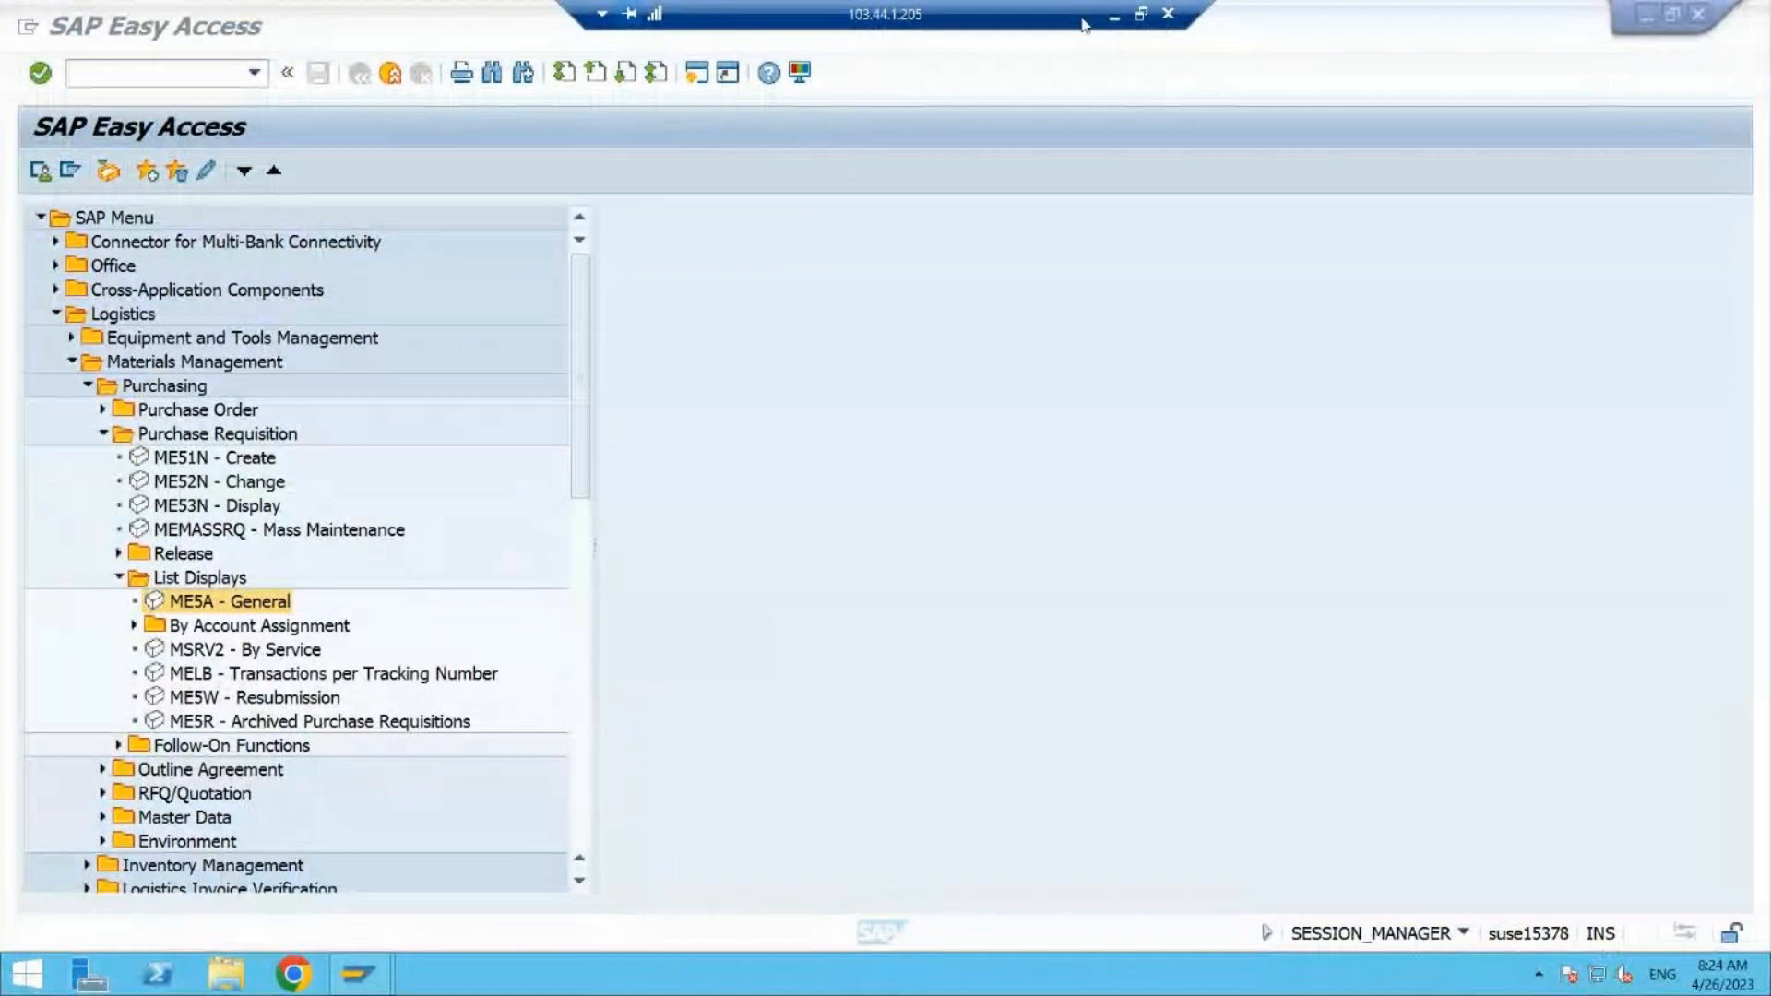
- Switch to the Word notes and replace "General" in the ME5A line with "LIST OF PR"
left_click(1121, 22)
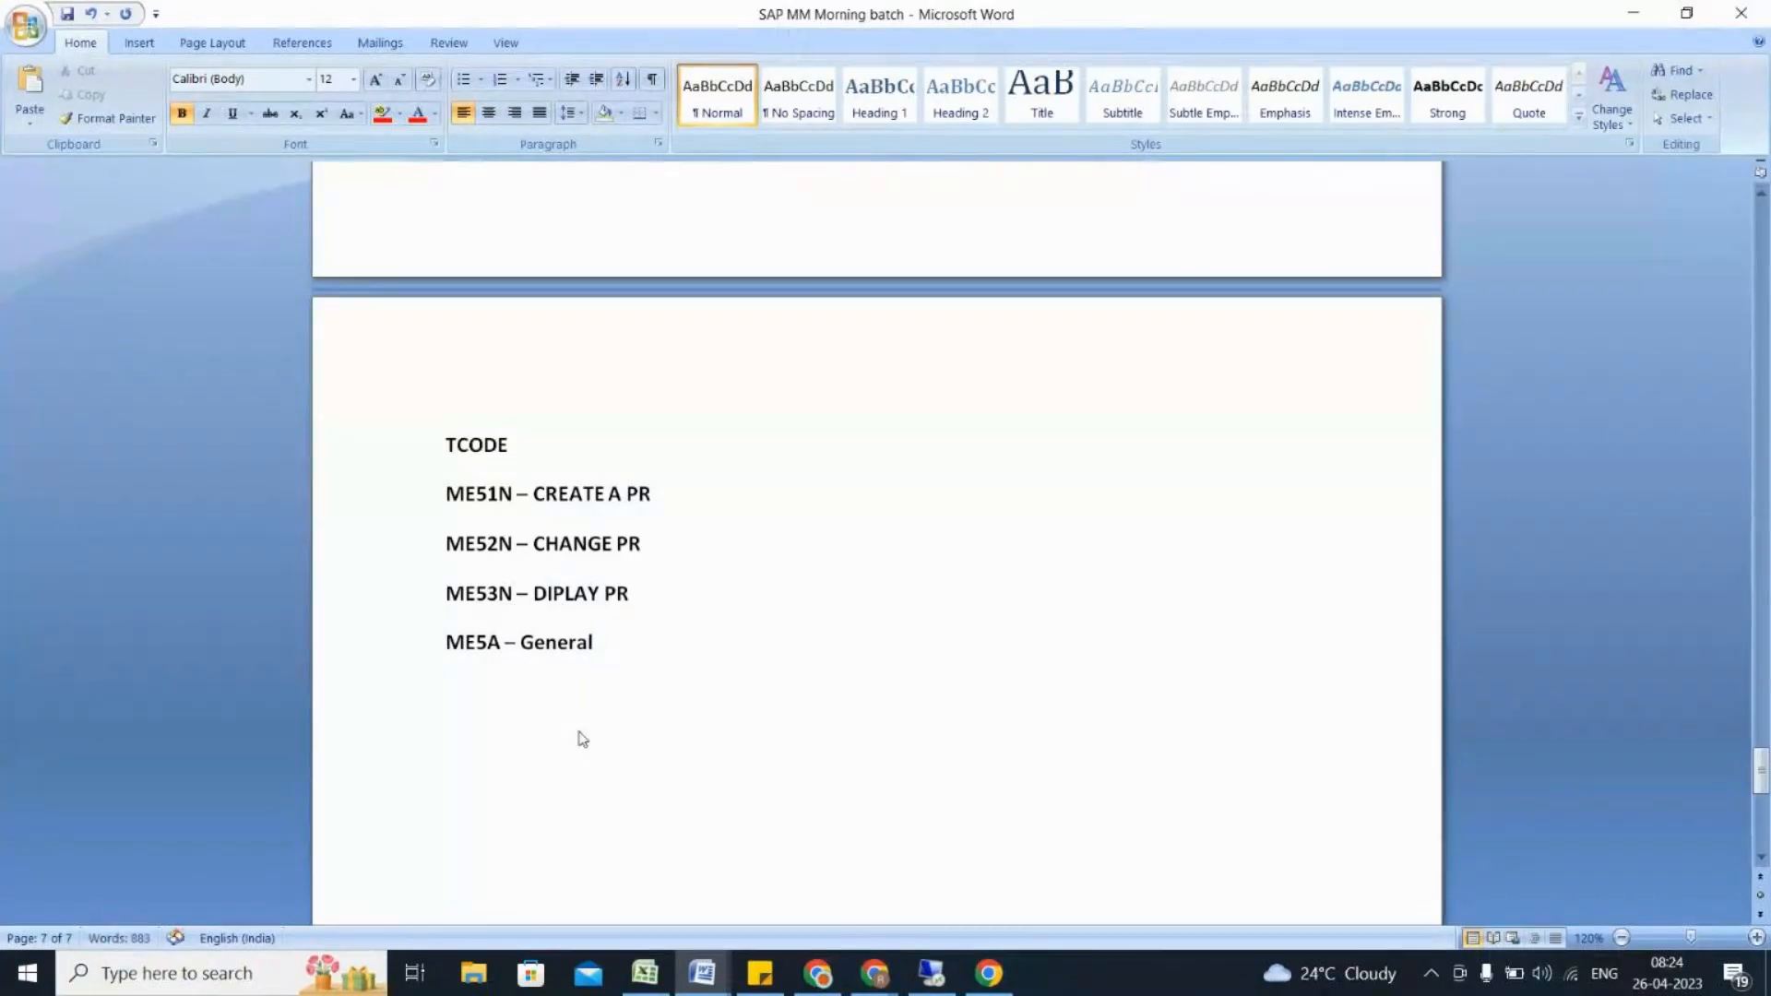
key("BackSpace")
key("BackSpace")
key("BackSpace")
key("BackSpace")
key("BackSpace")
key("BackSpace")
key("BackSpace")
key("BackSpace")
type("LIST OF PR")
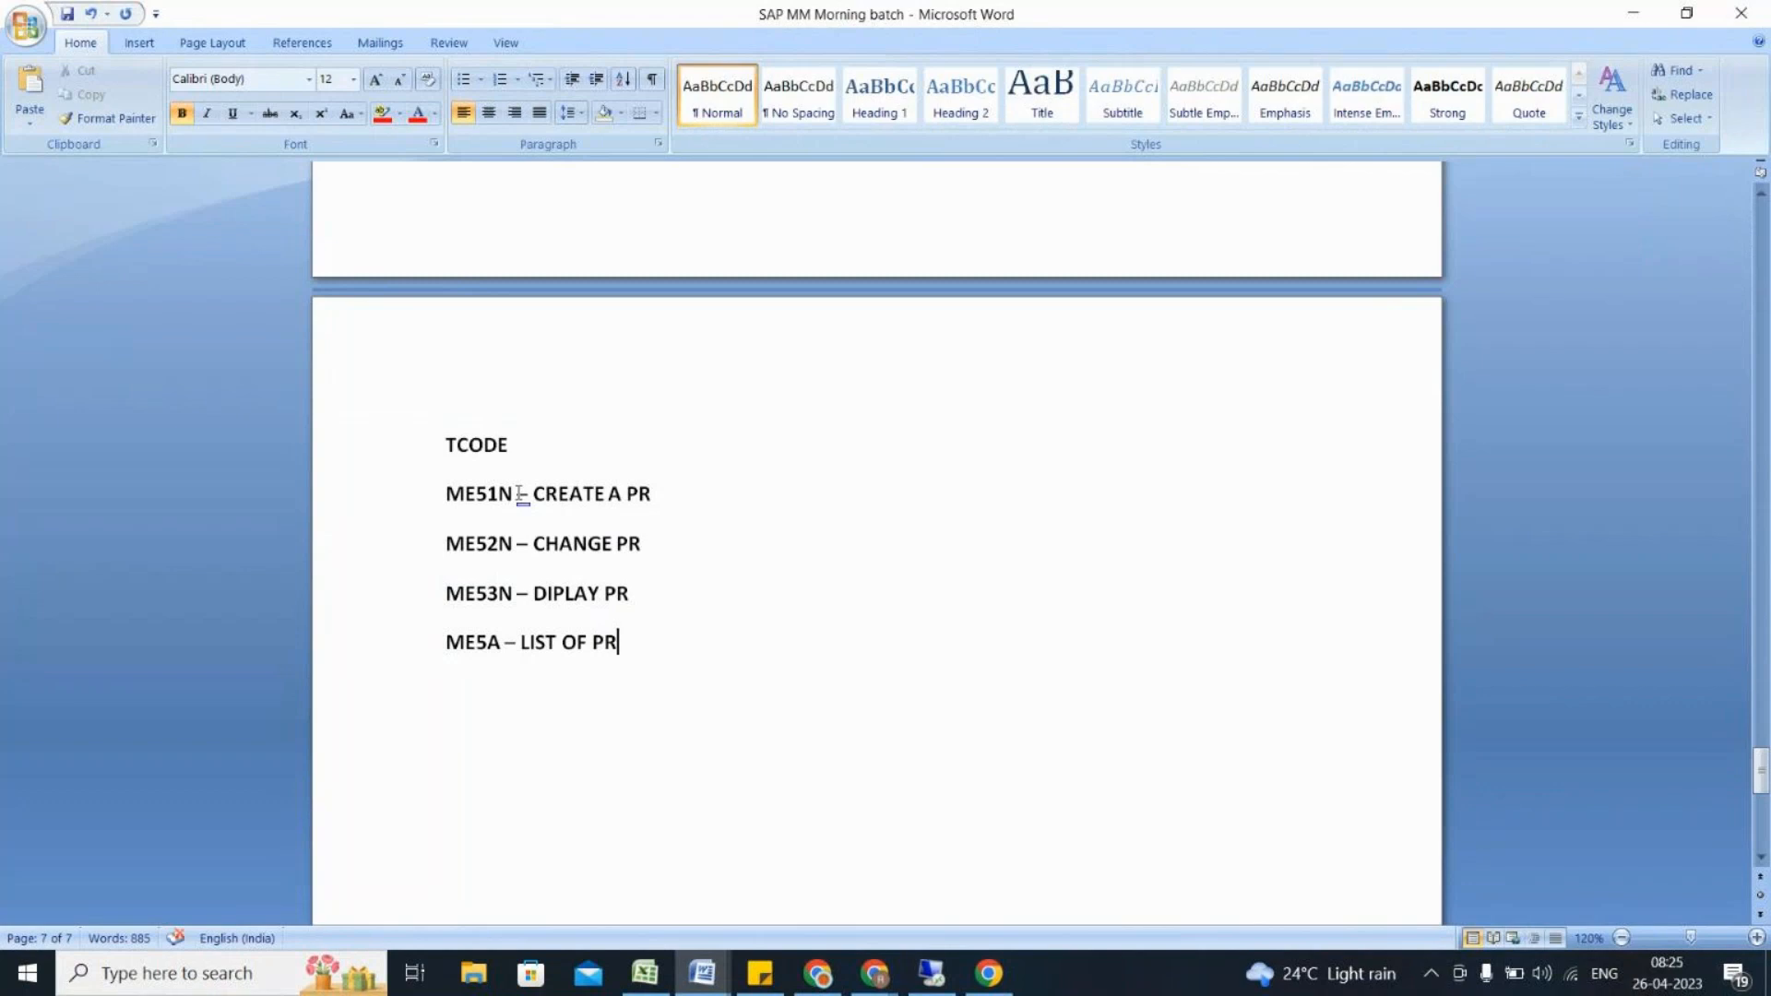
- Switch to SAP and start transaction ME51N to create a purchase requisition
left_click_drag(519, 495, 441, 496)
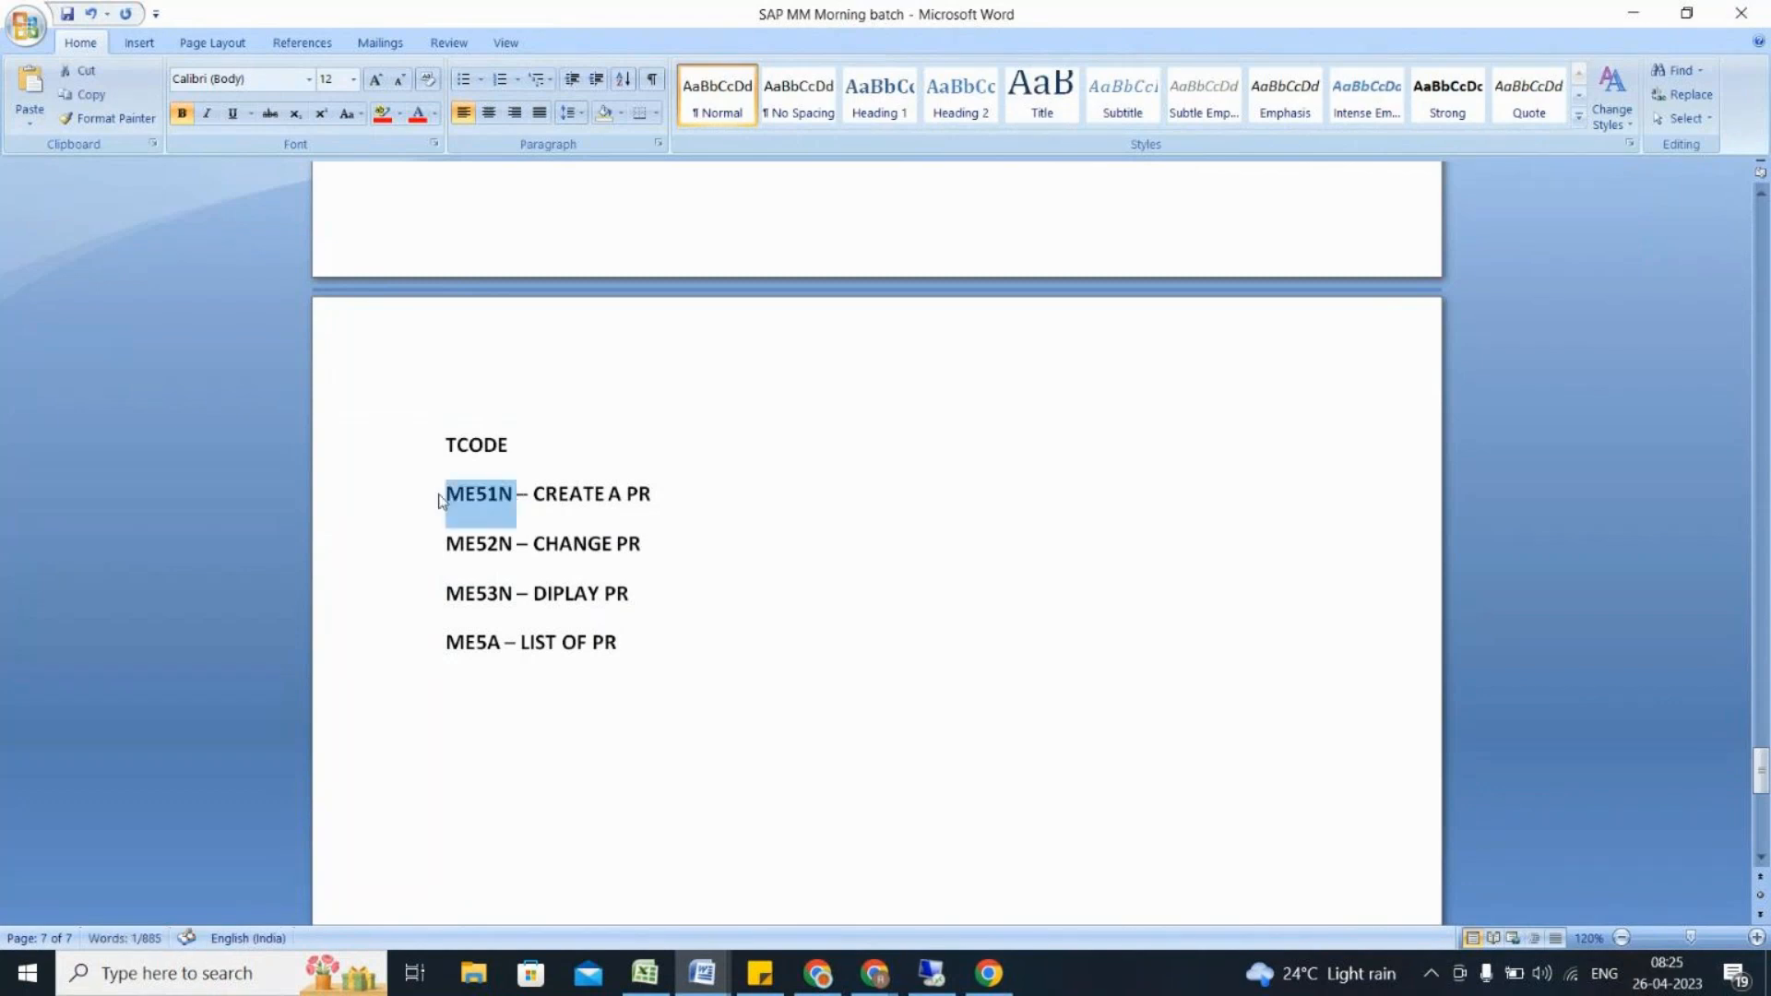
left_click(932, 975)
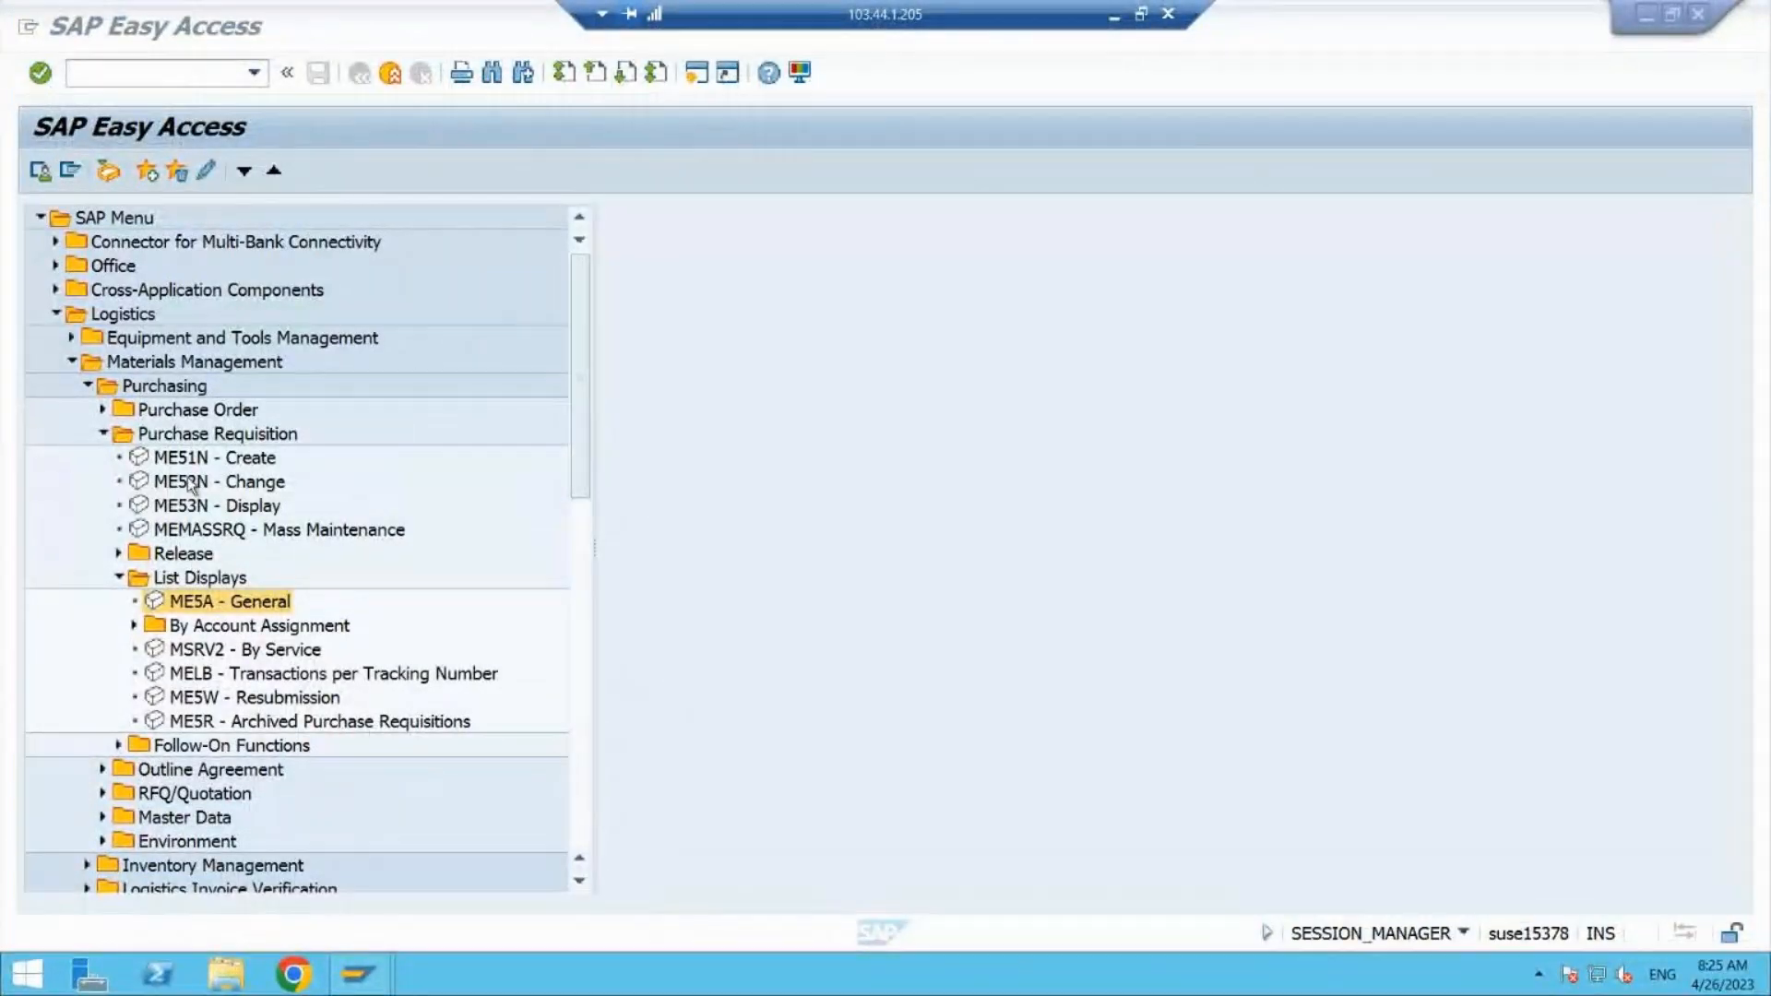
left_click(215, 457)
left_click(143, 77)
type("ME51N")
key("Return")
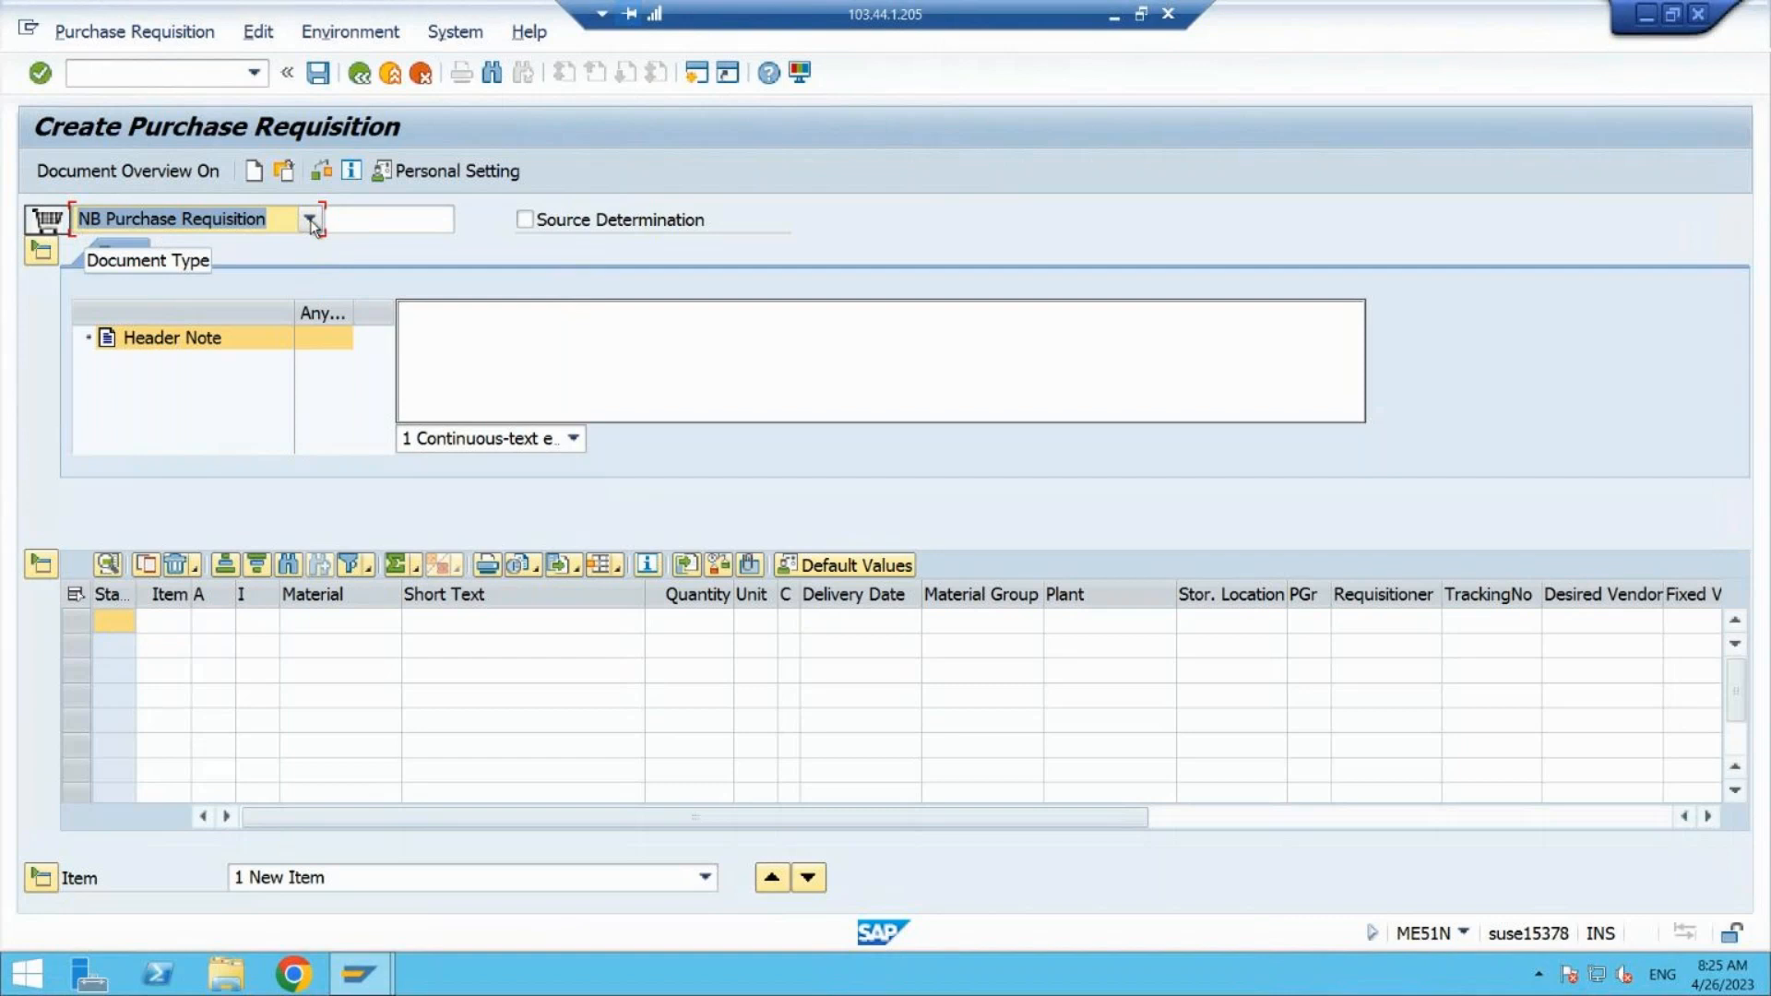
- Look through the available document types for the new purchase requisition
left_click(185, 226)
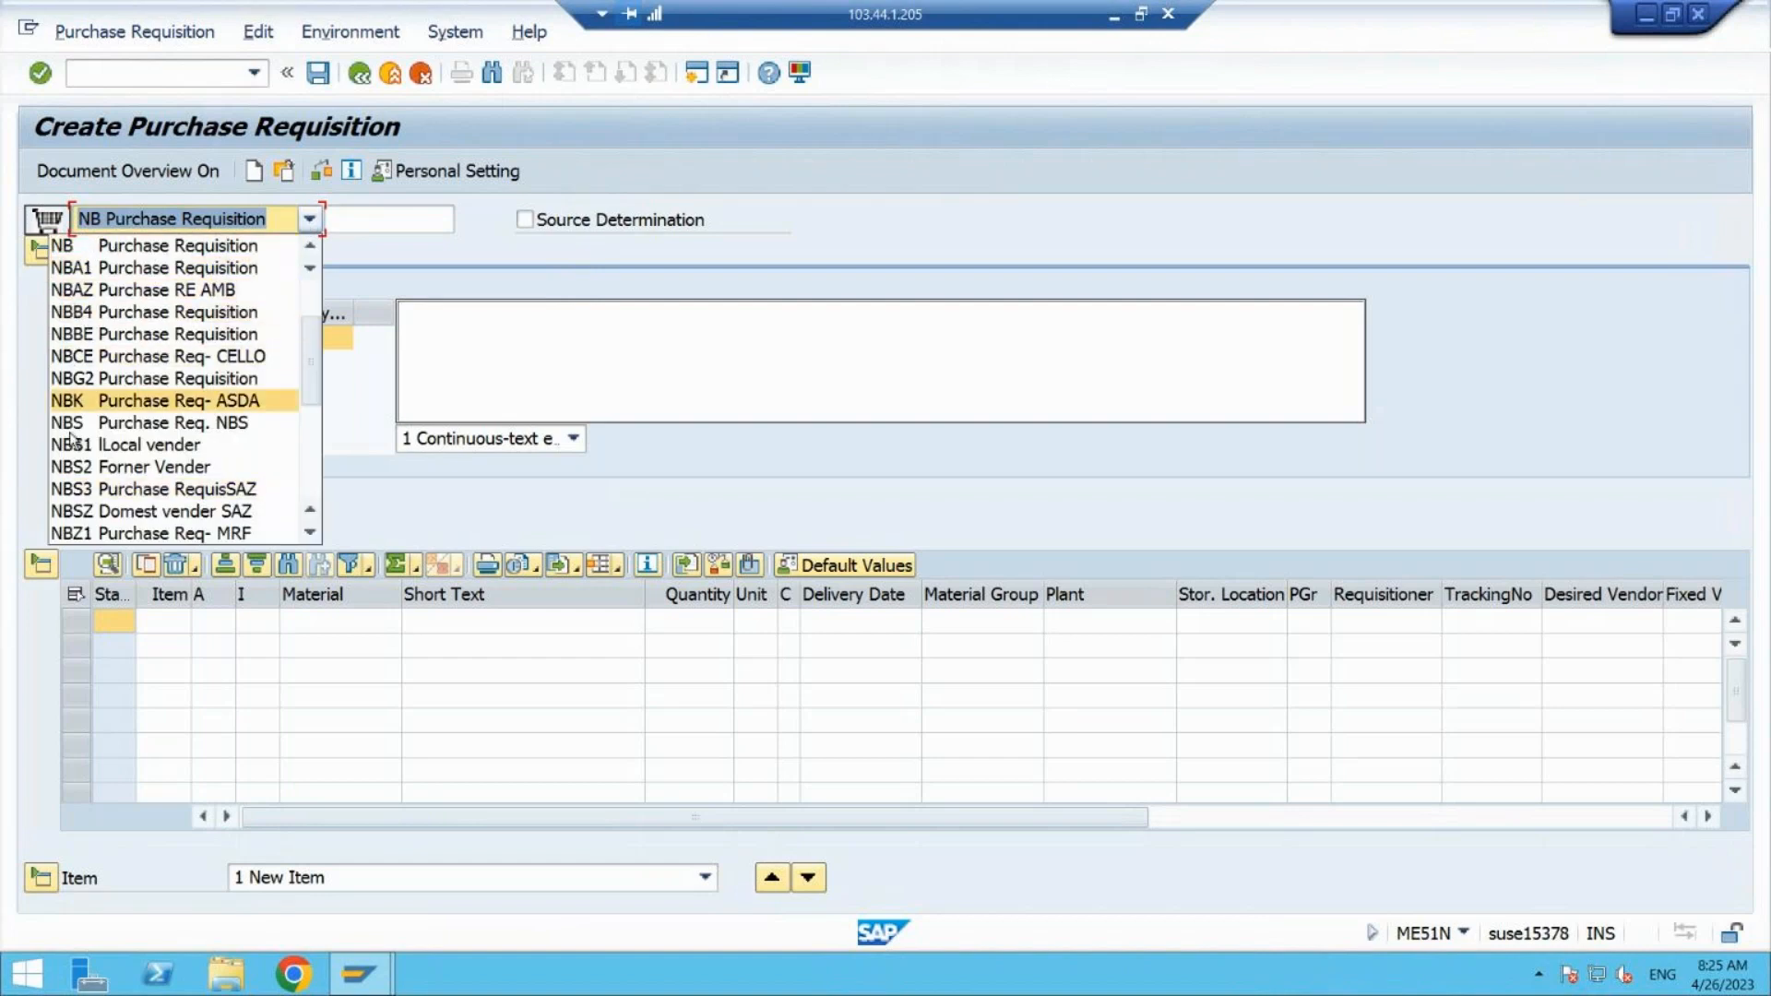
scroll(285, 500, "down", 4)
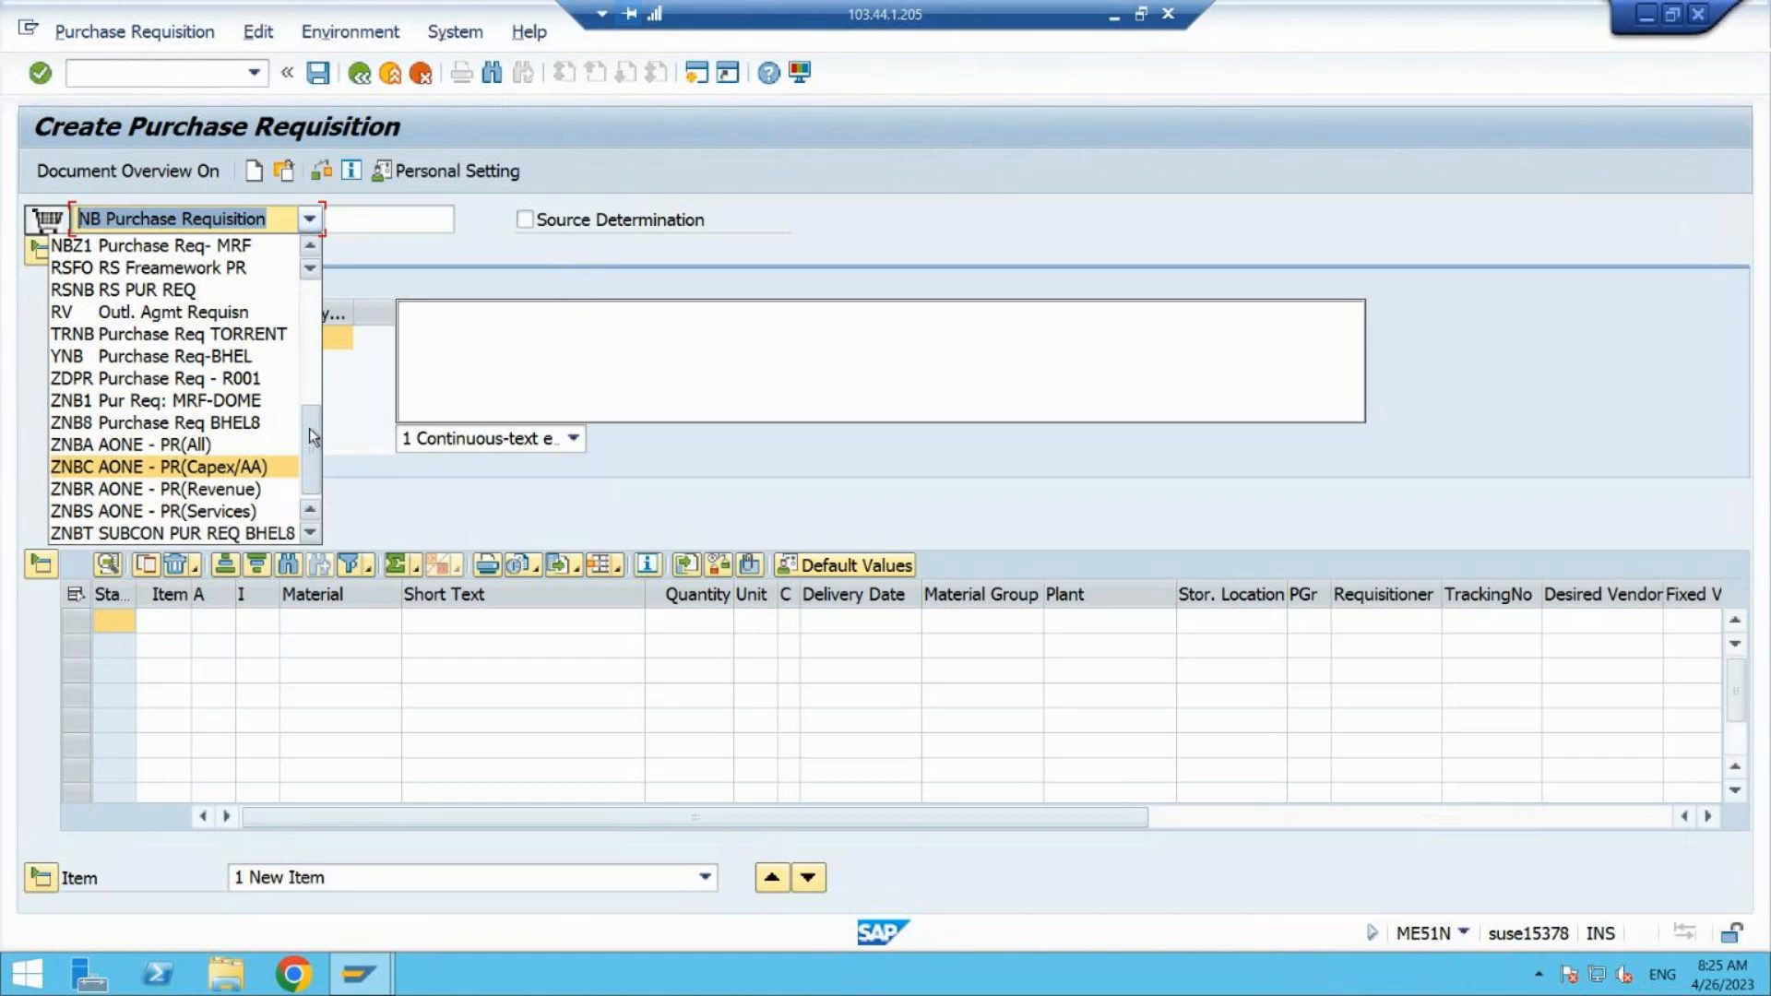
left_click_drag(309, 429, 308, 293)
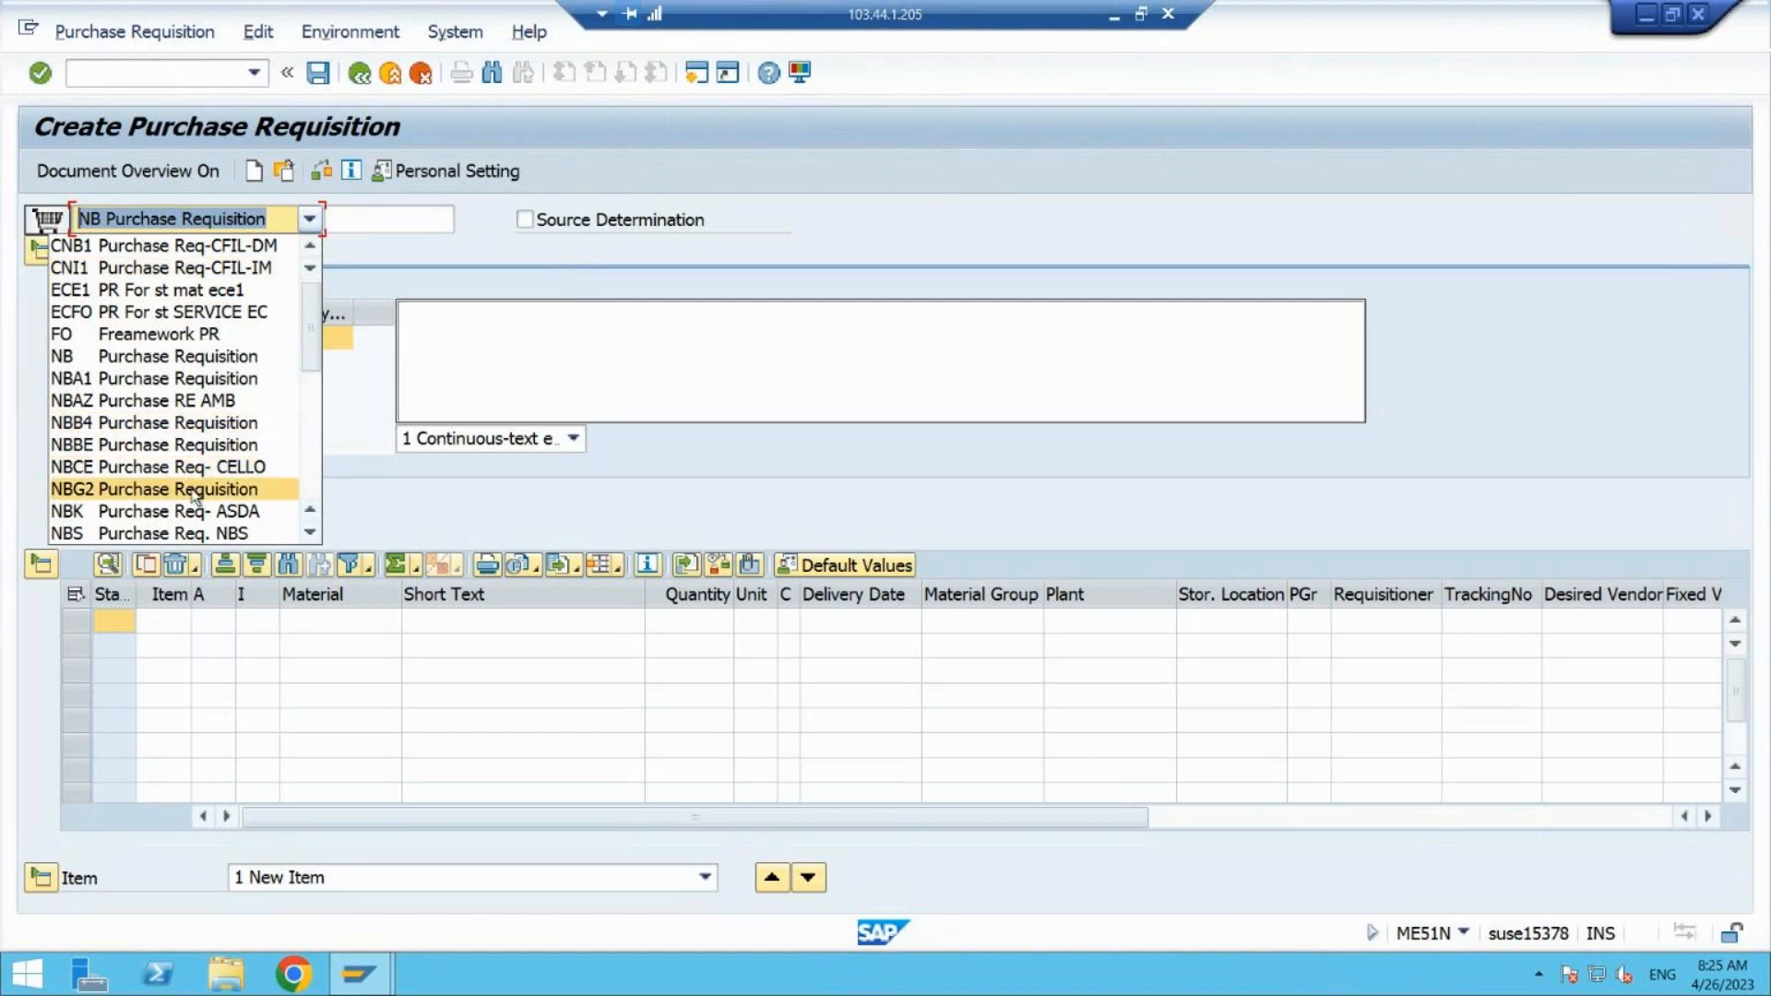
- Turn off "Show keys within dropdown lists" in the Interaction Design Visualization 1 options of SAP GUI and apply it
left_click(797, 73)
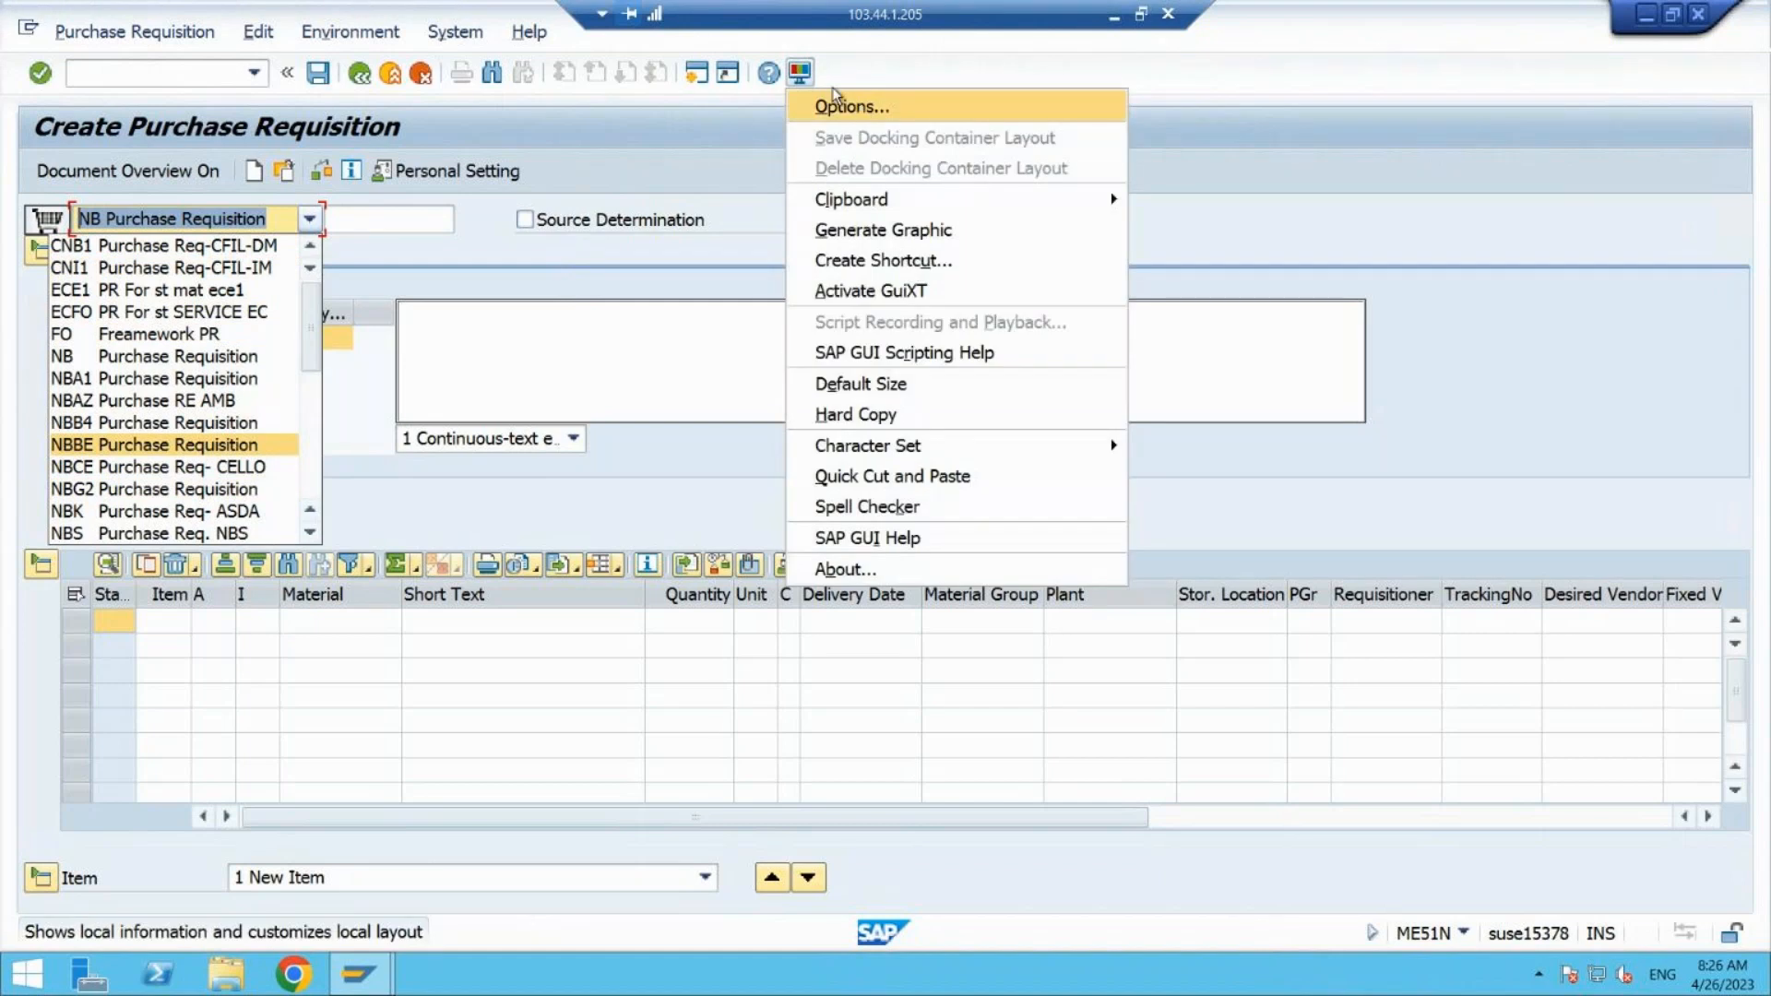
left_click(876, 105)
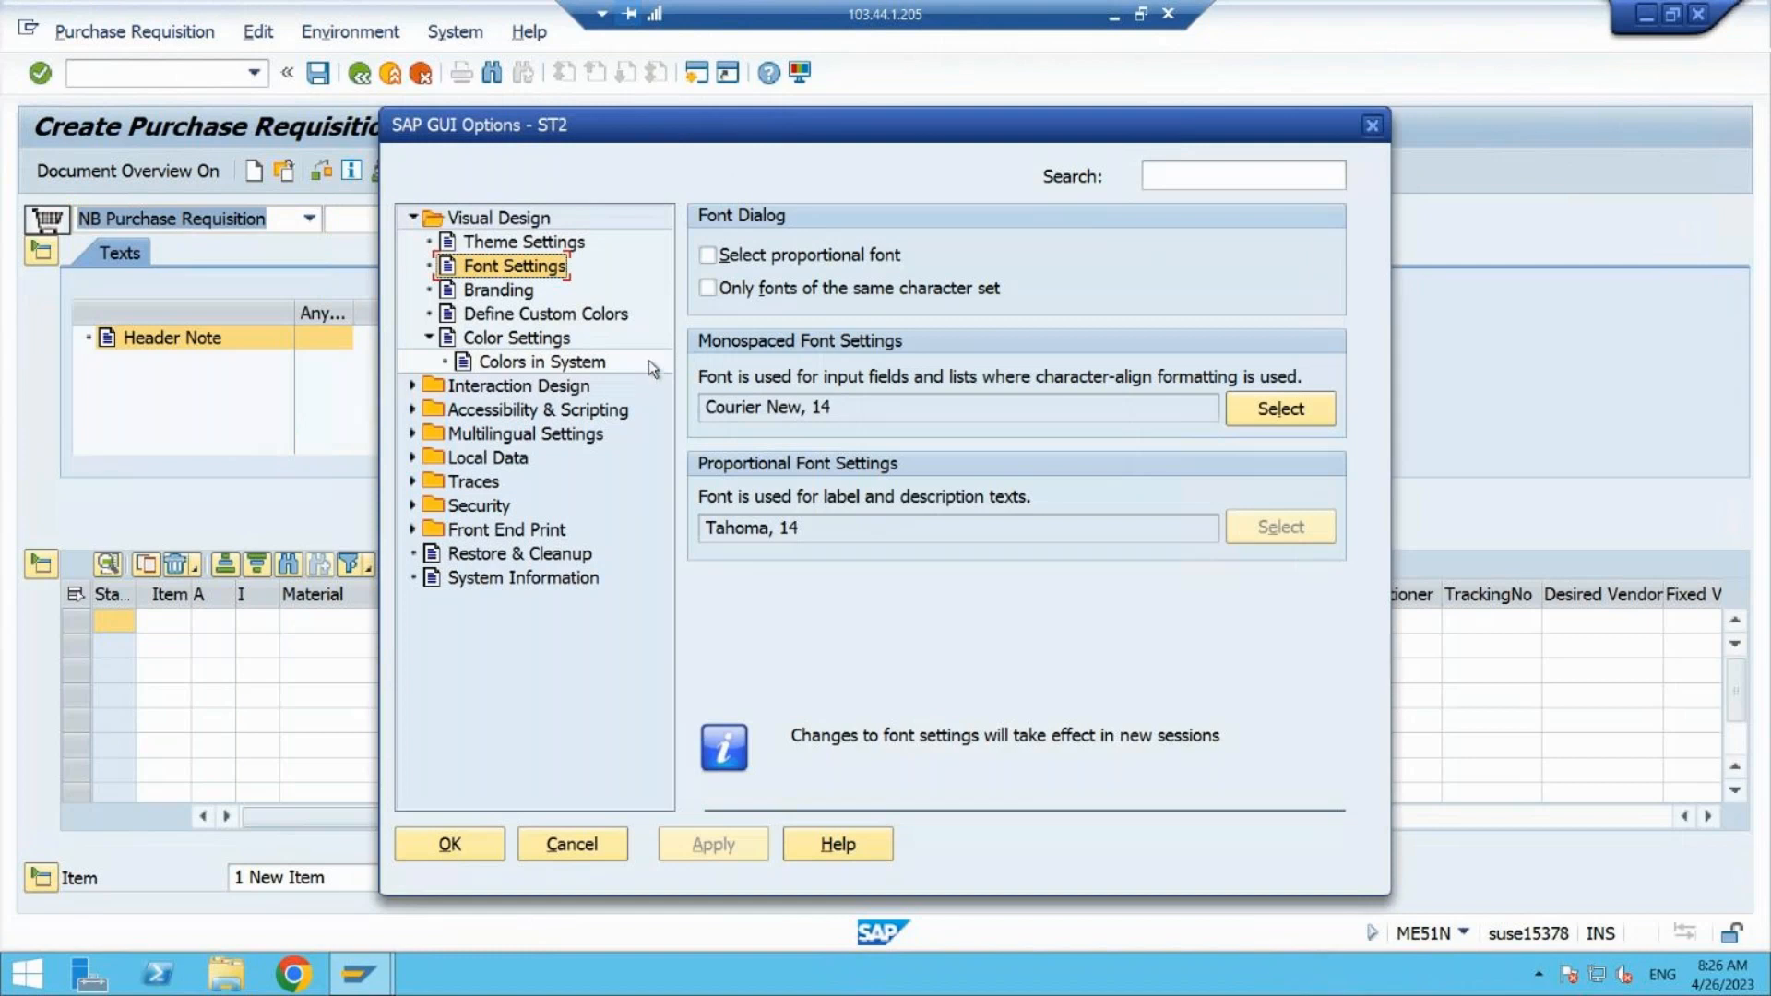
left_click(412, 385)
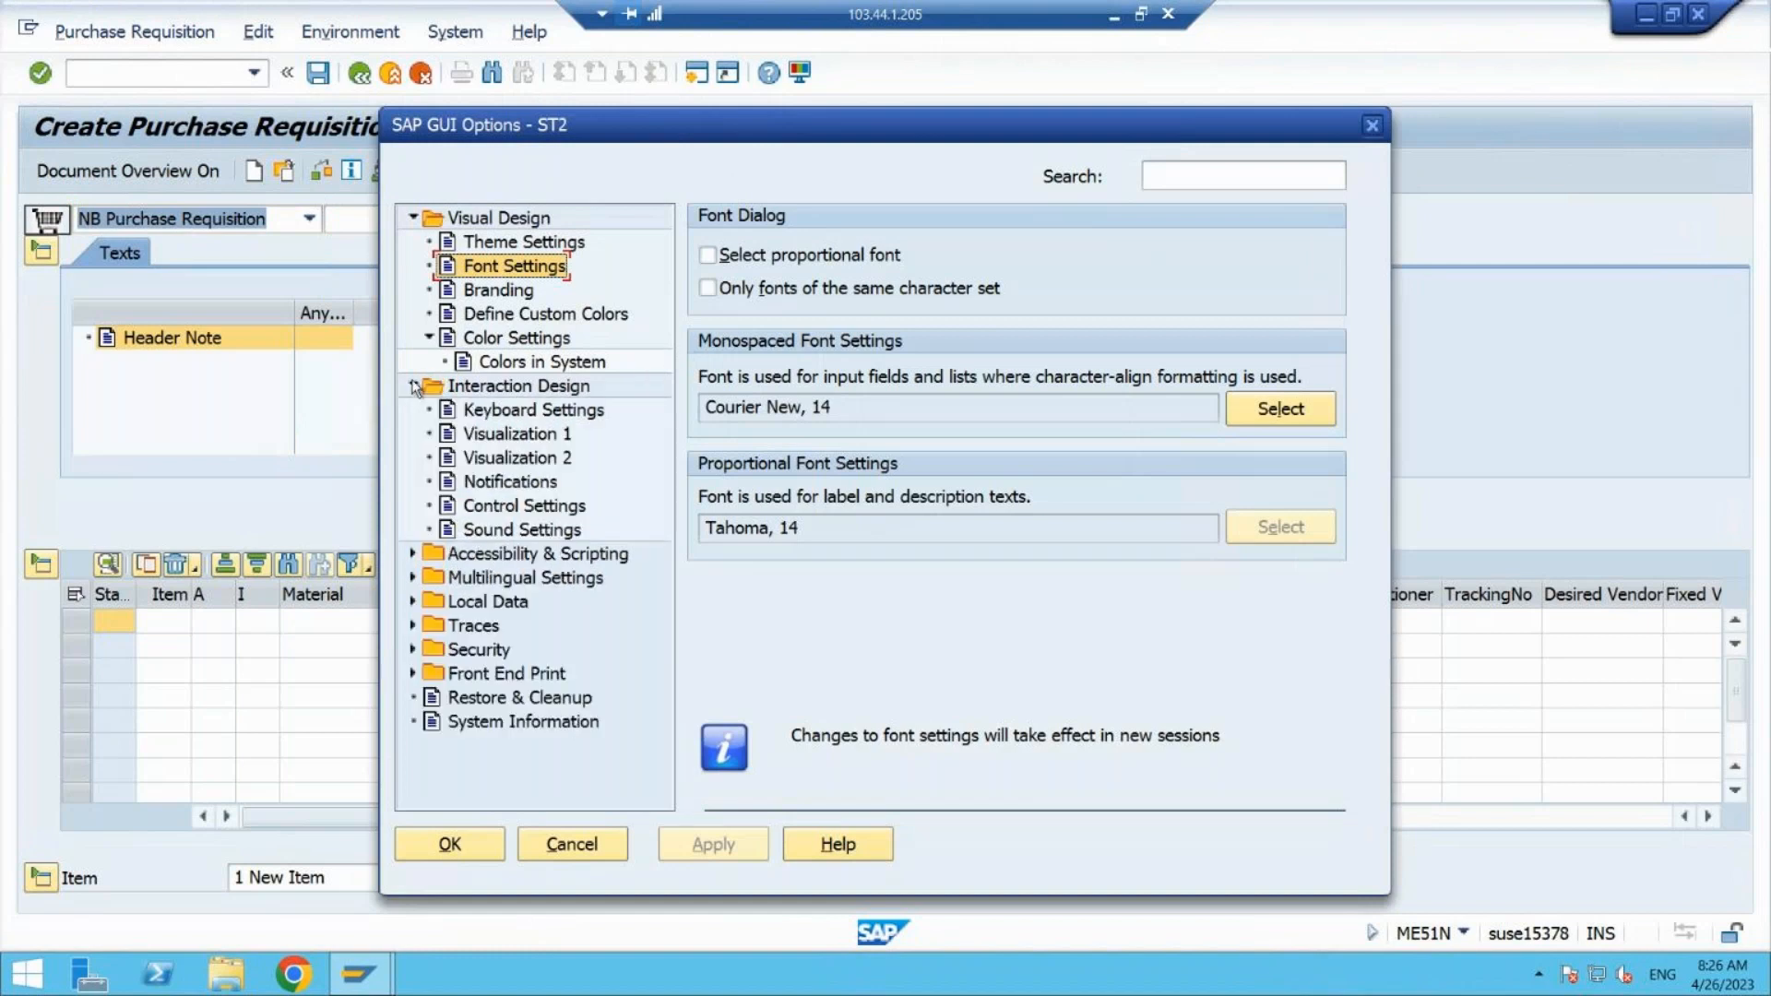
left_click(498, 432)
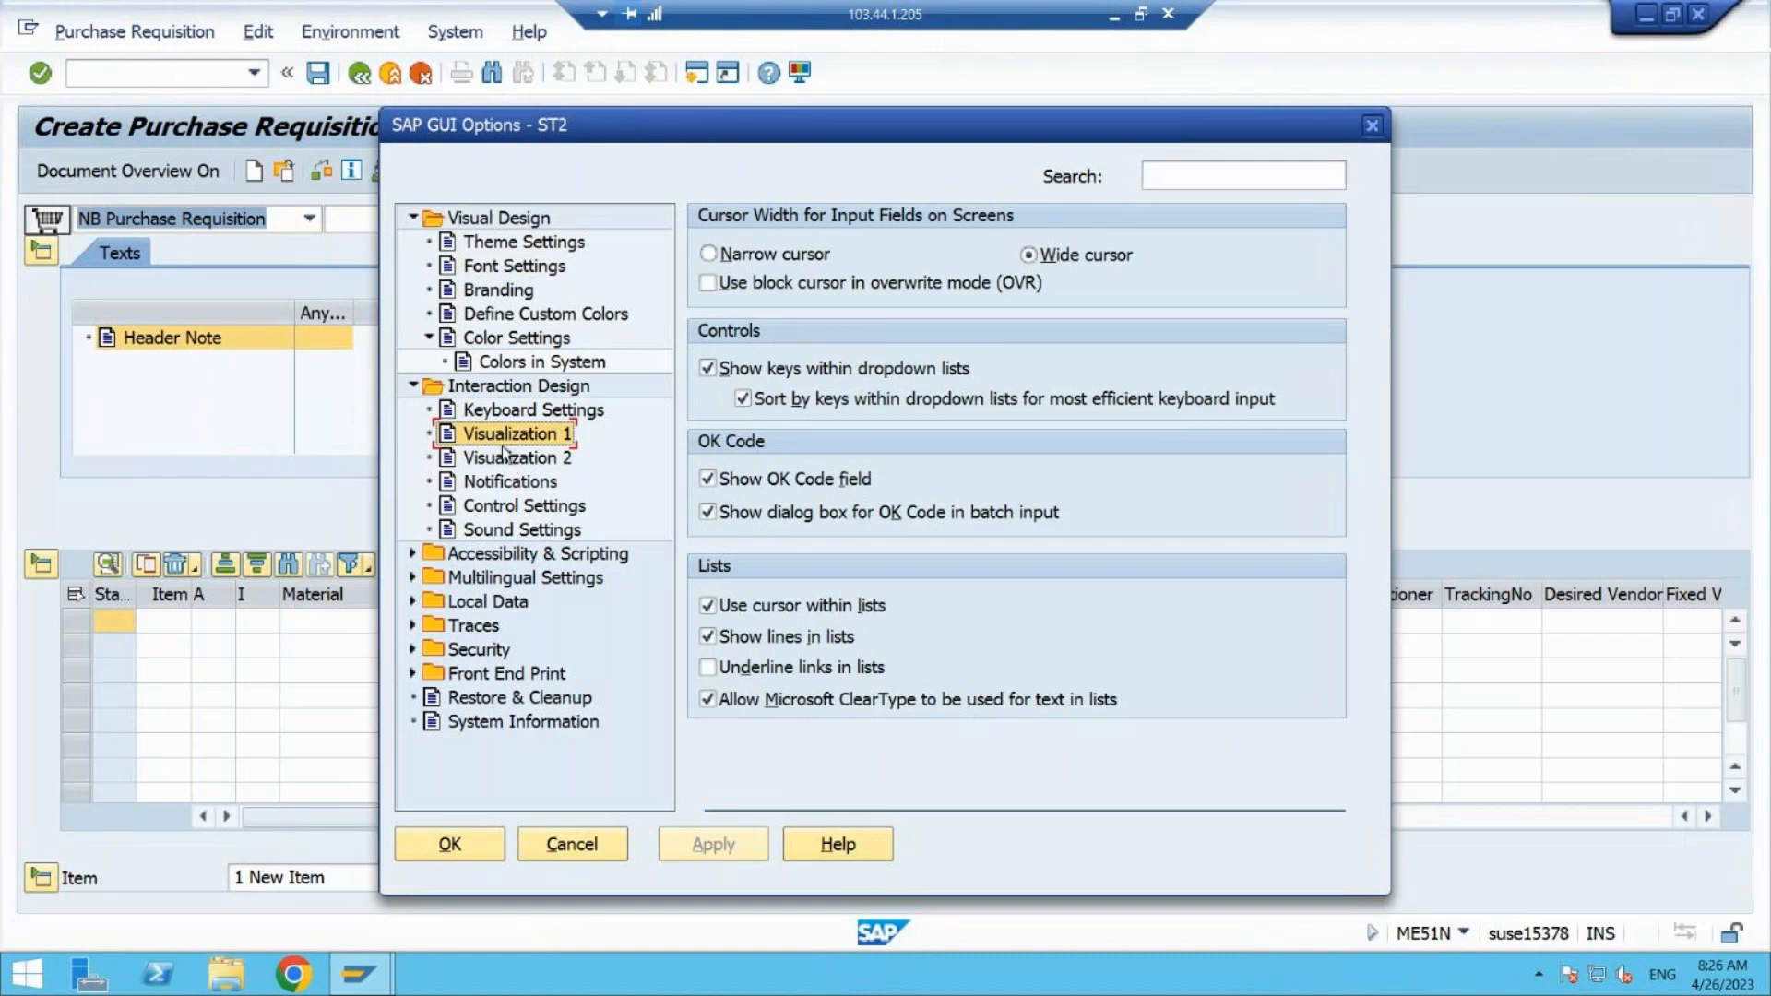
left_click(707, 369)
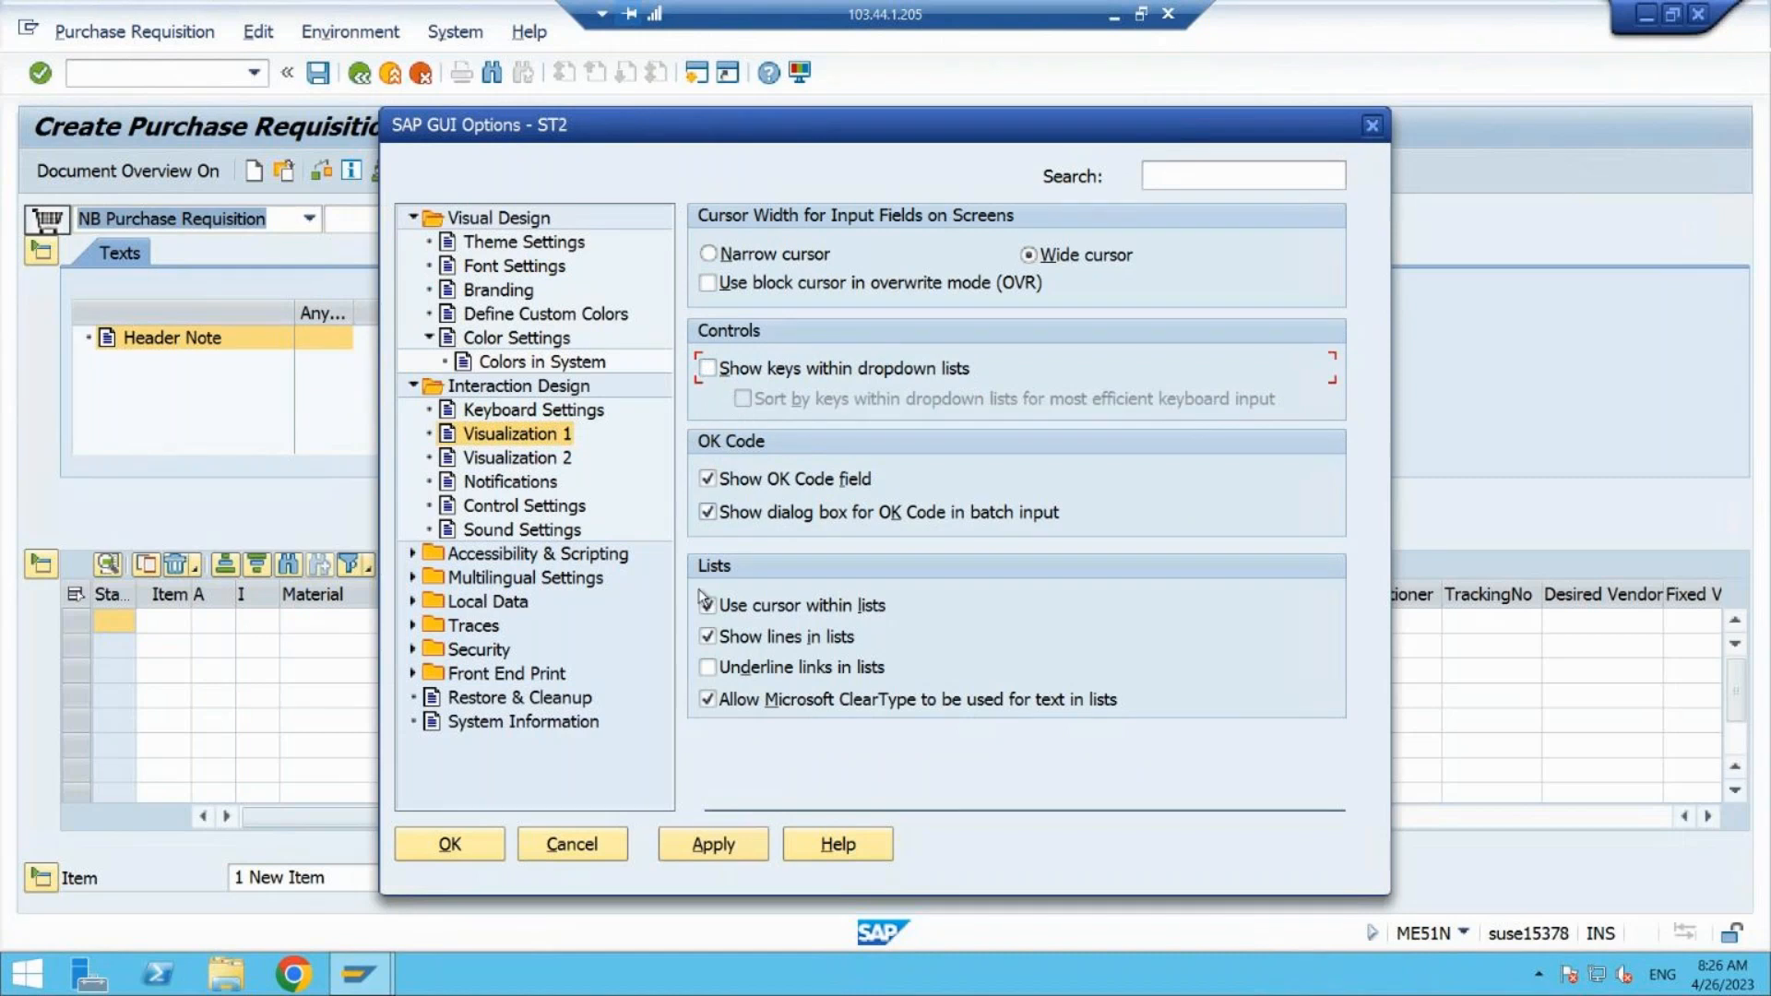
left_click(705, 844)
left_click(450, 844)
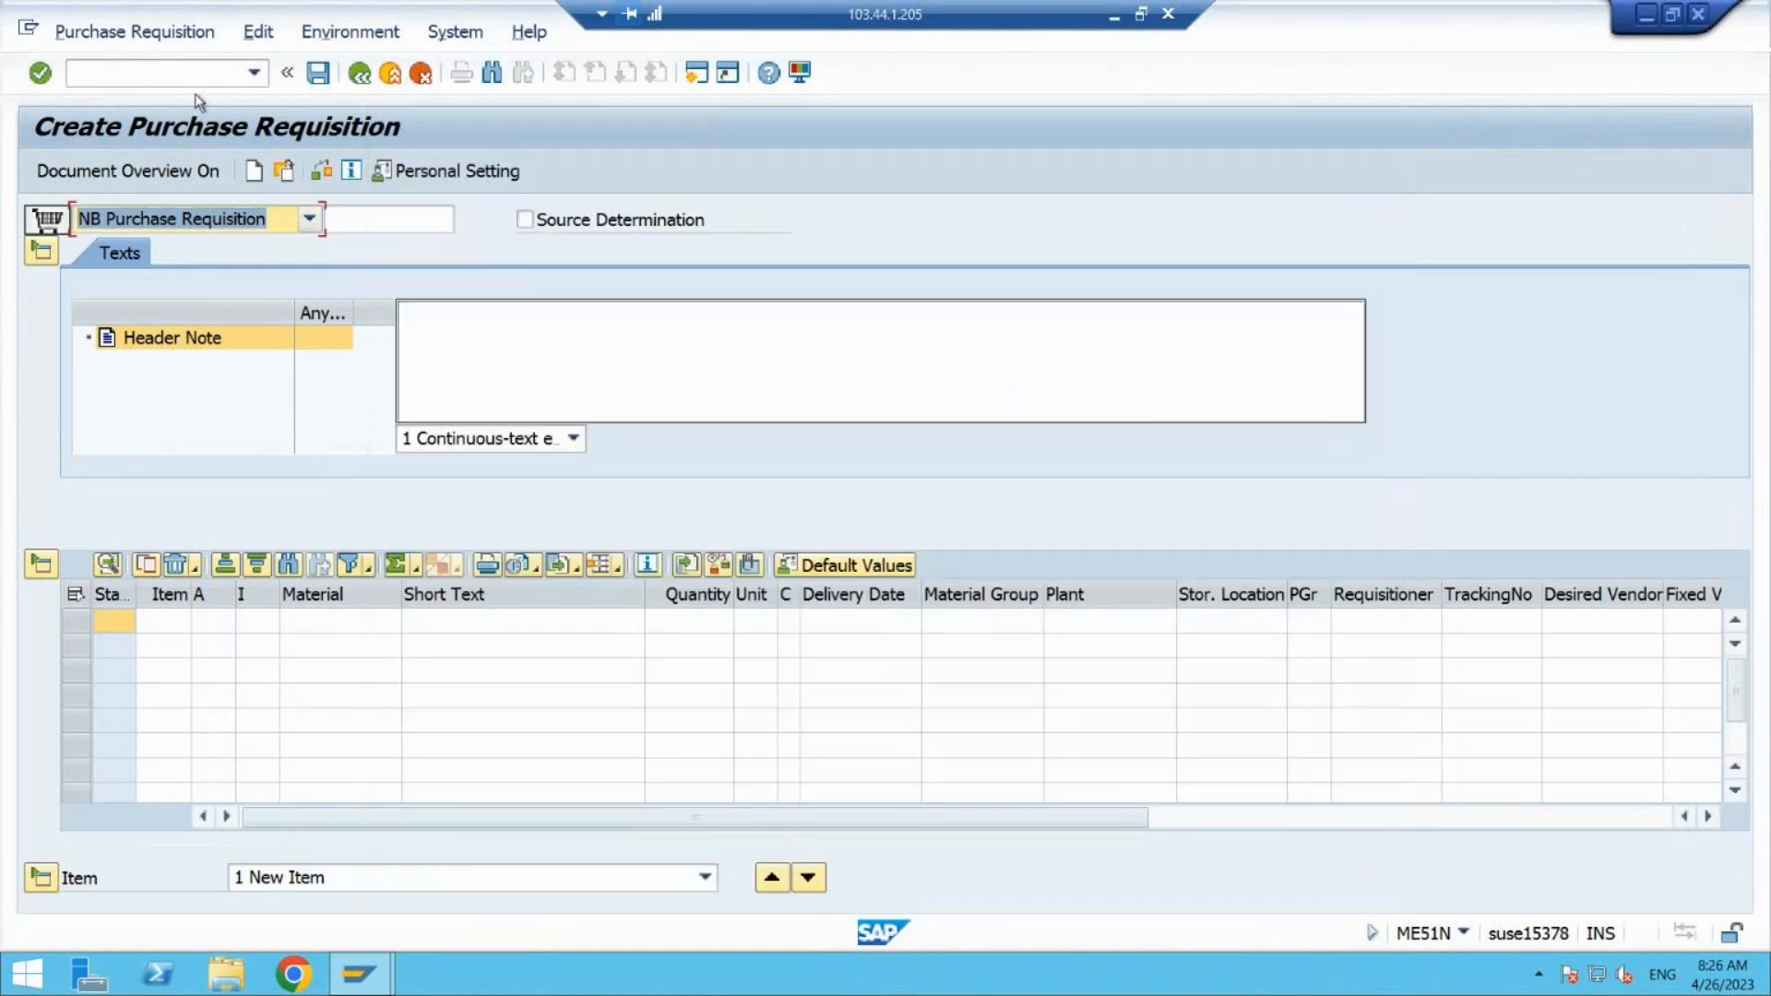
- Restart the transaction with /NME51N and view the document type list without keys
left_click(165, 76)
type("/NME51N")
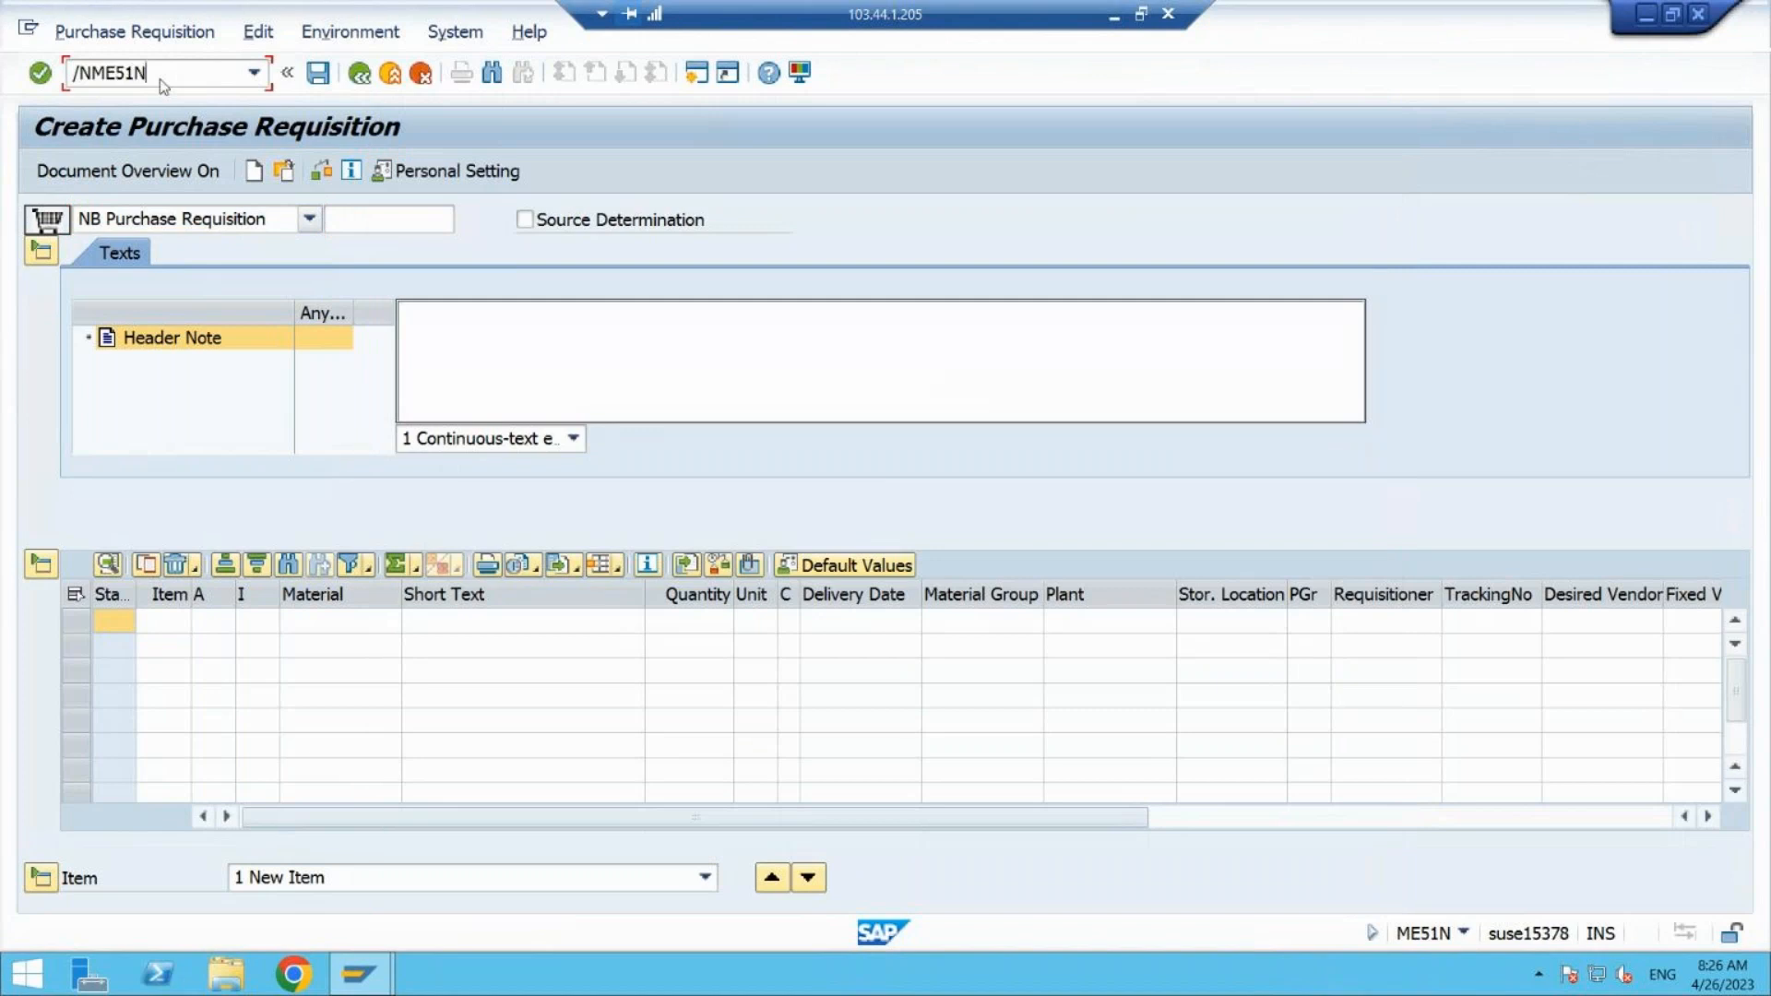
key("Return")
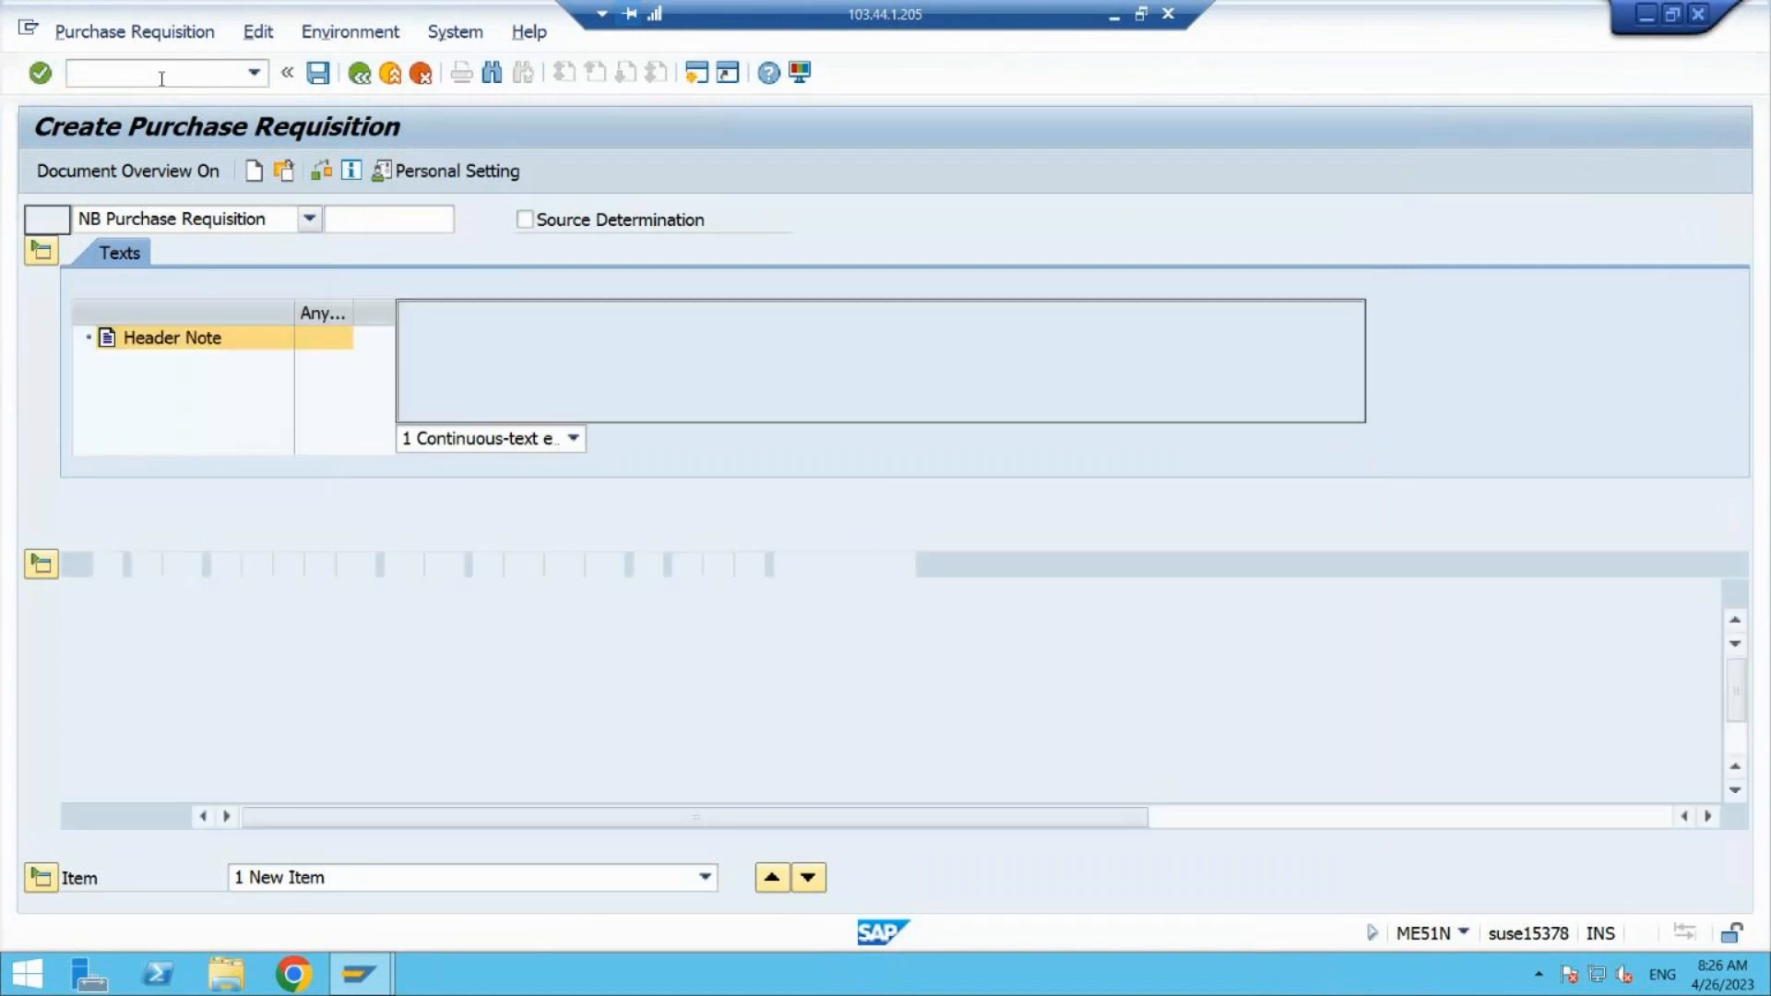
left_click(311, 219)
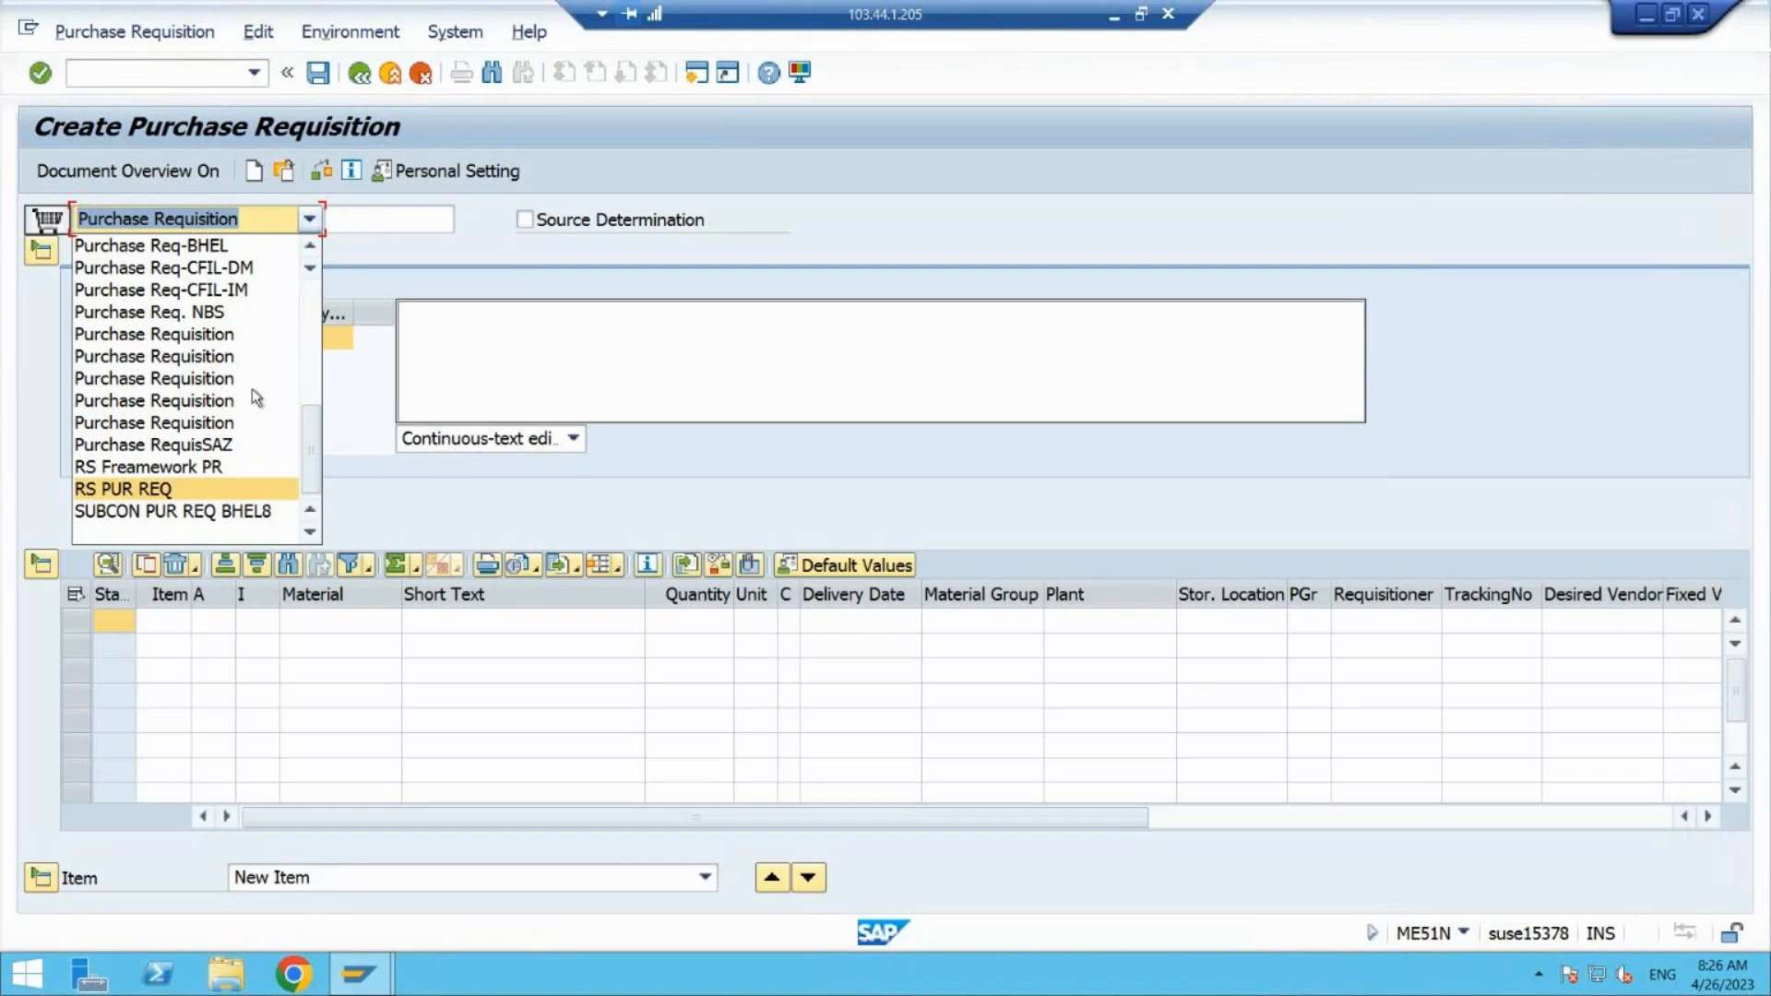
- Turn on "Show keys within dropdown lists" and sorting by keys in the SAP GUI options and apply the changes
left_click(801, 71)
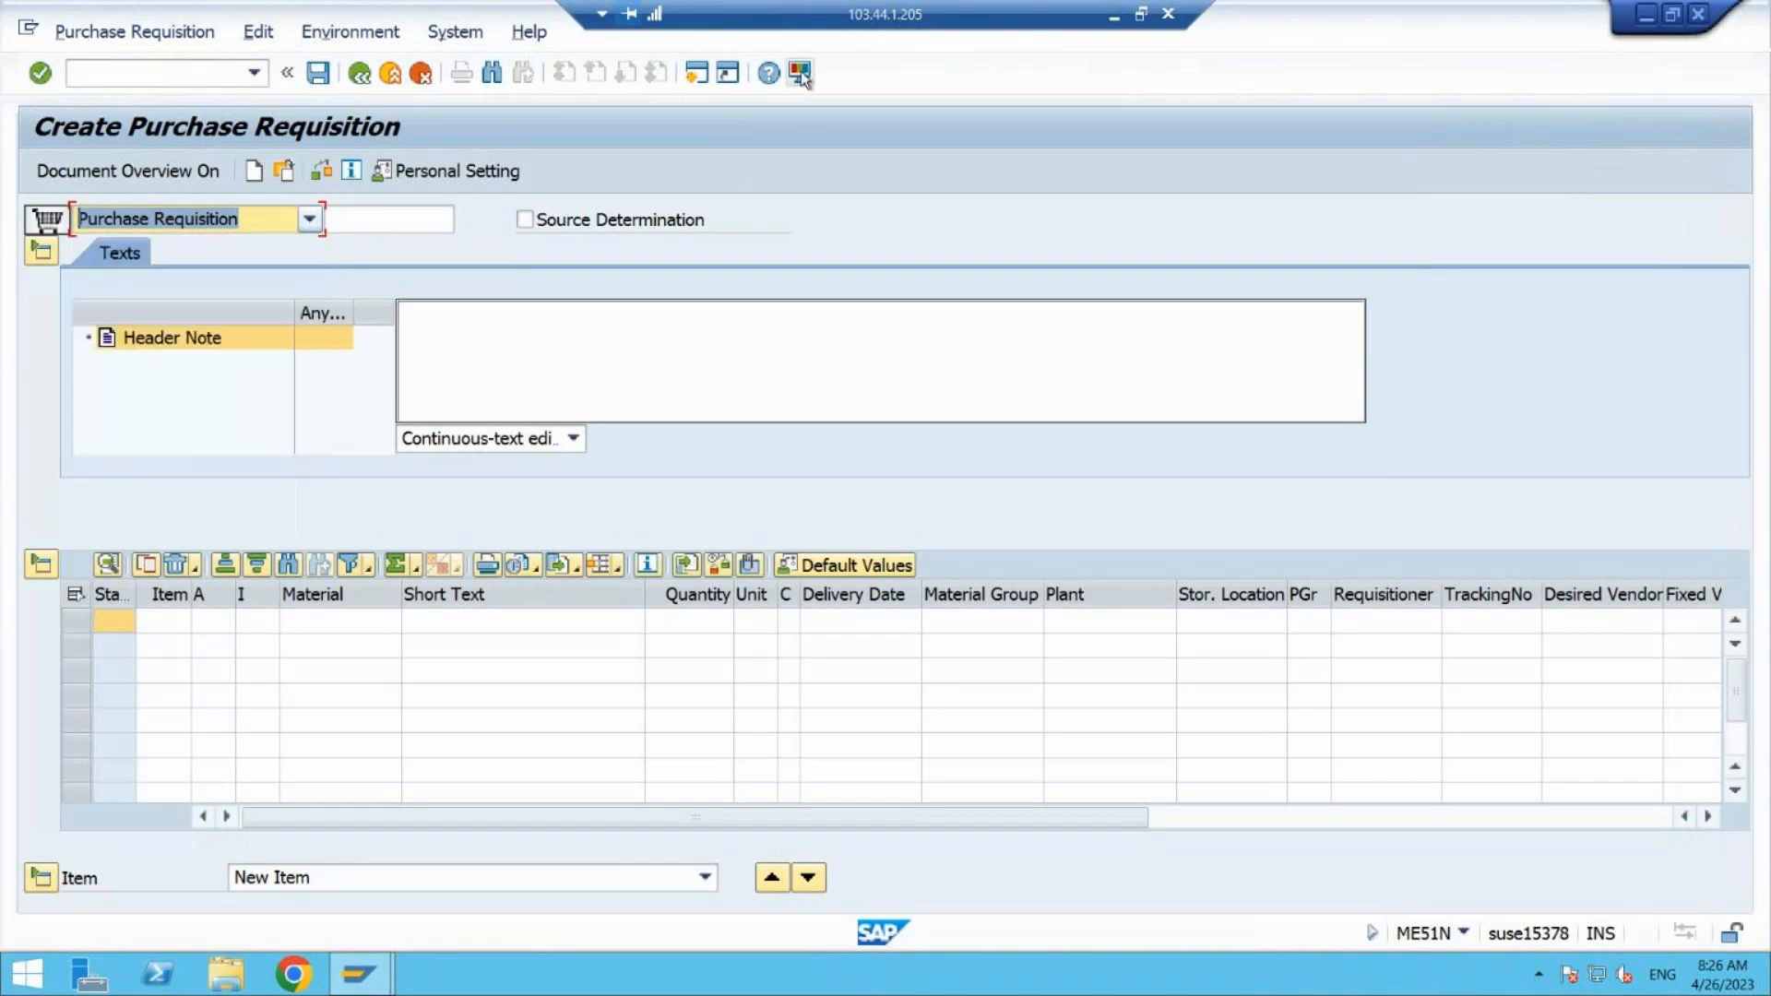
left_click(800, 71)
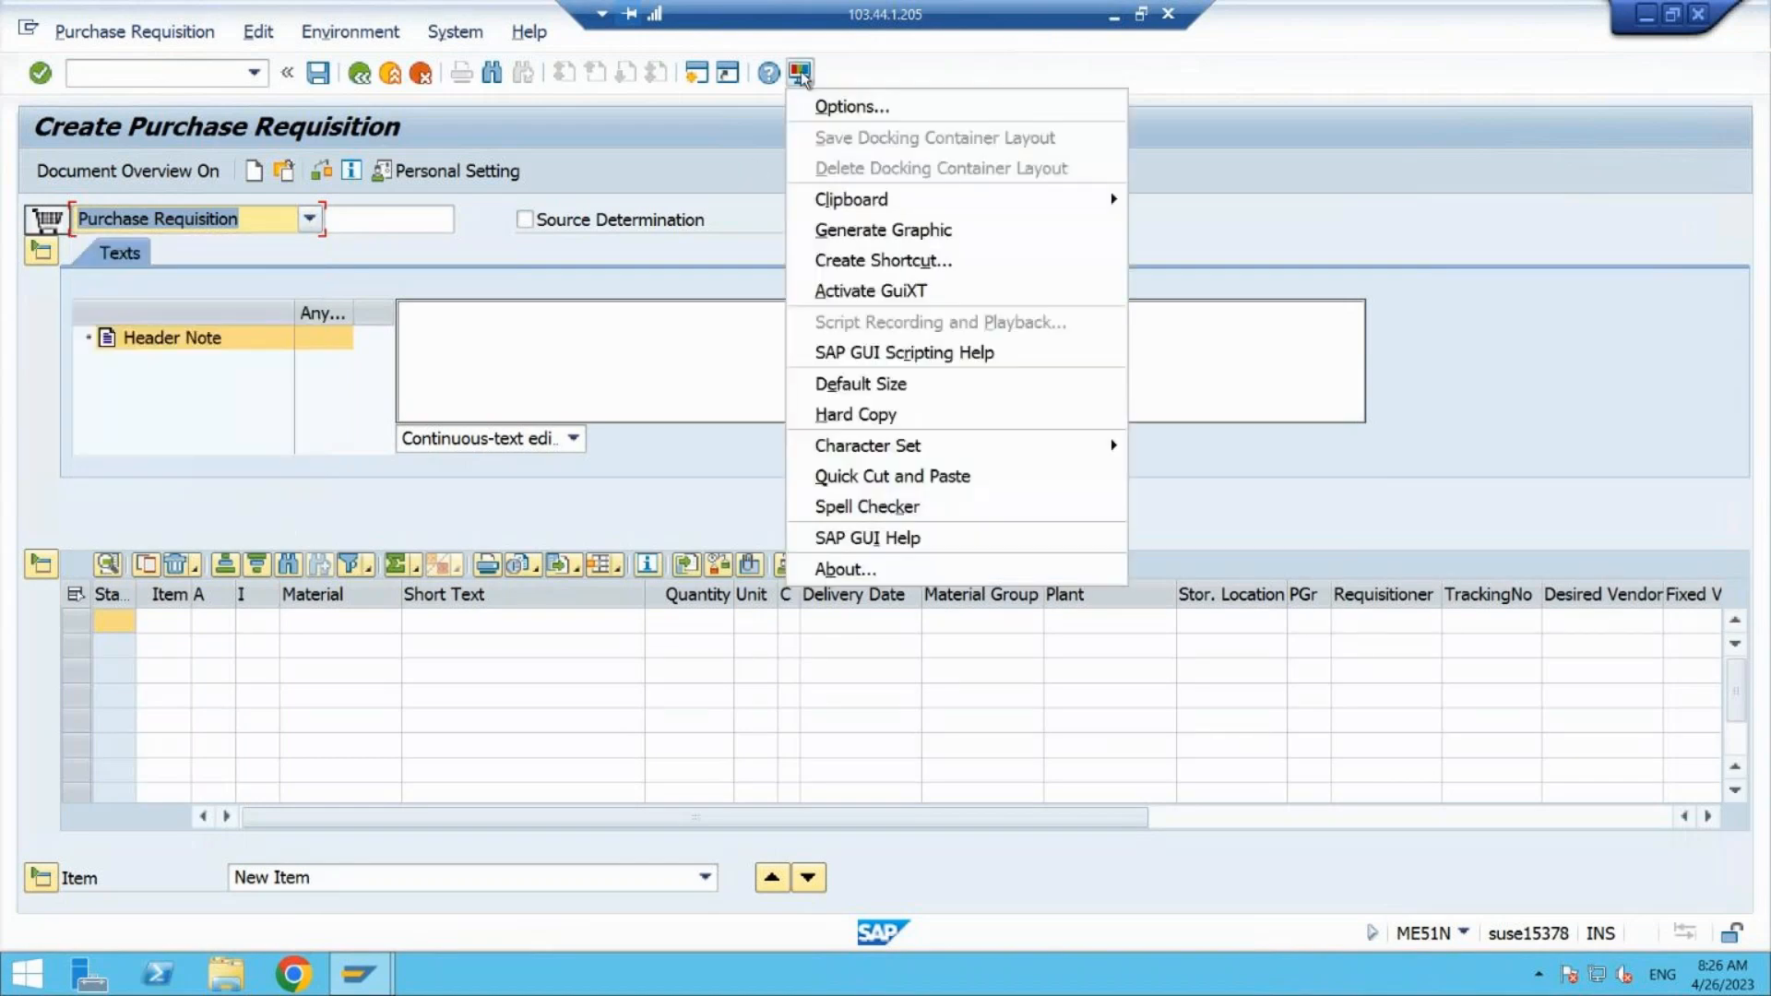
left_click(835, 107)
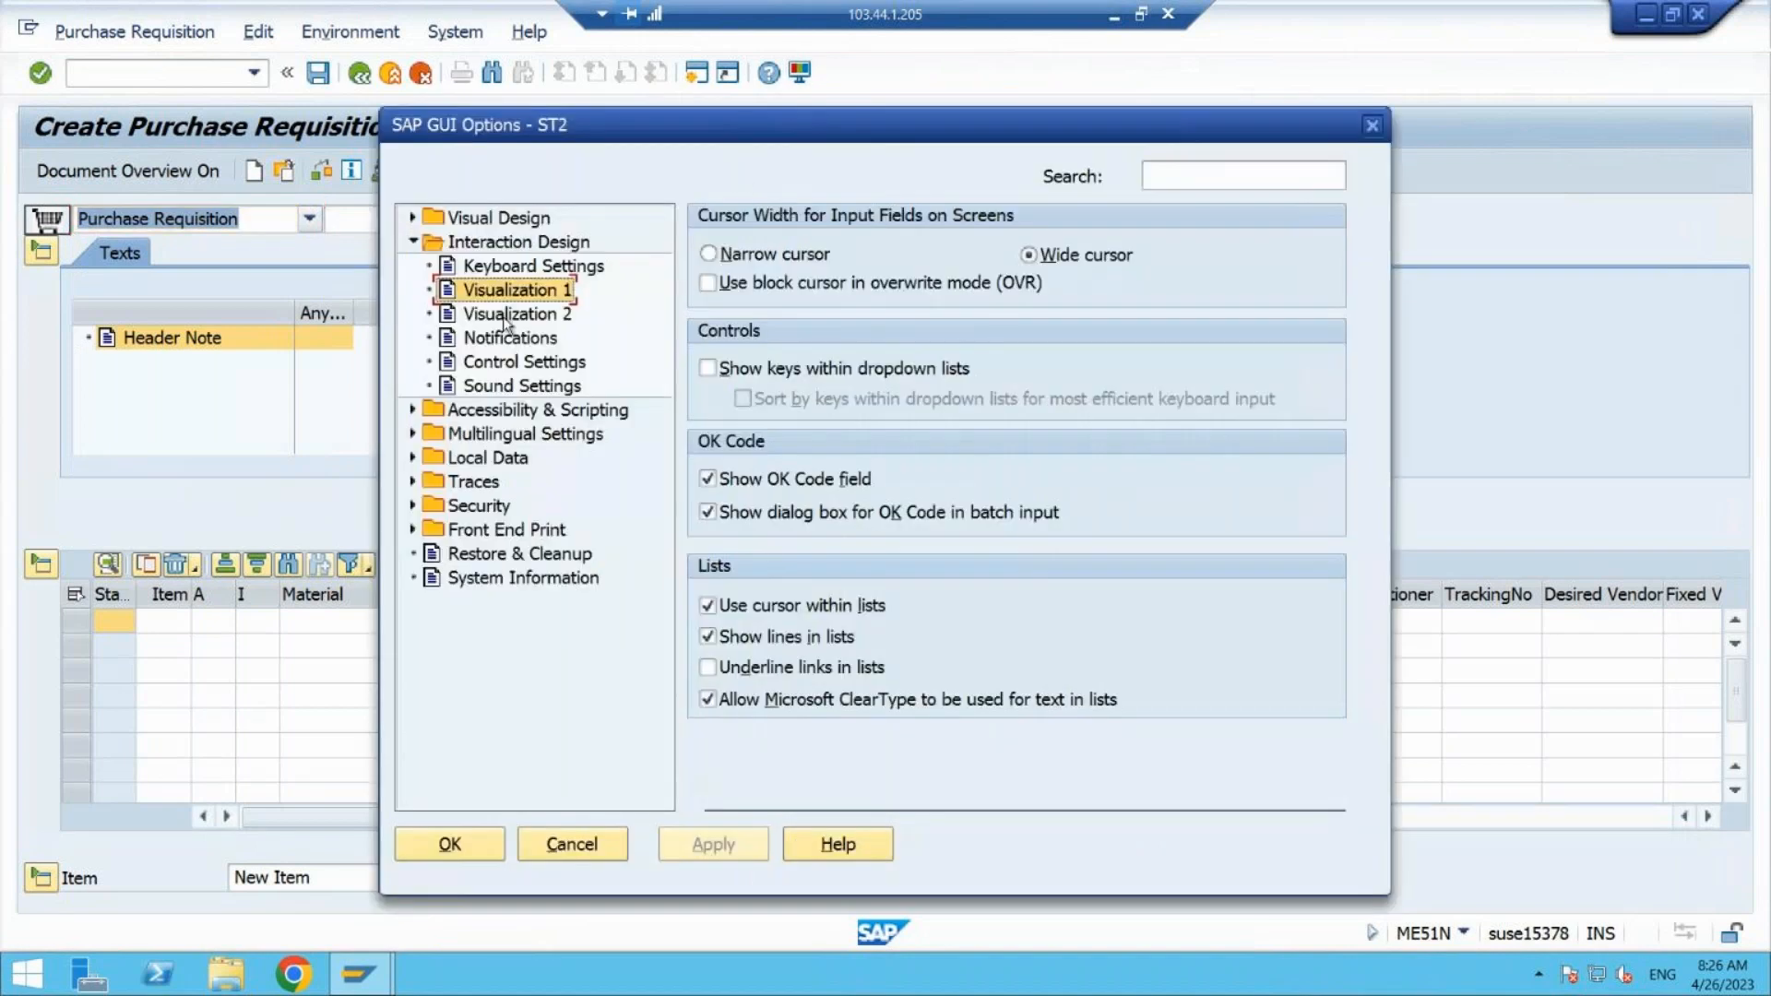
left_click(710, 371)
left_click(744, 399)
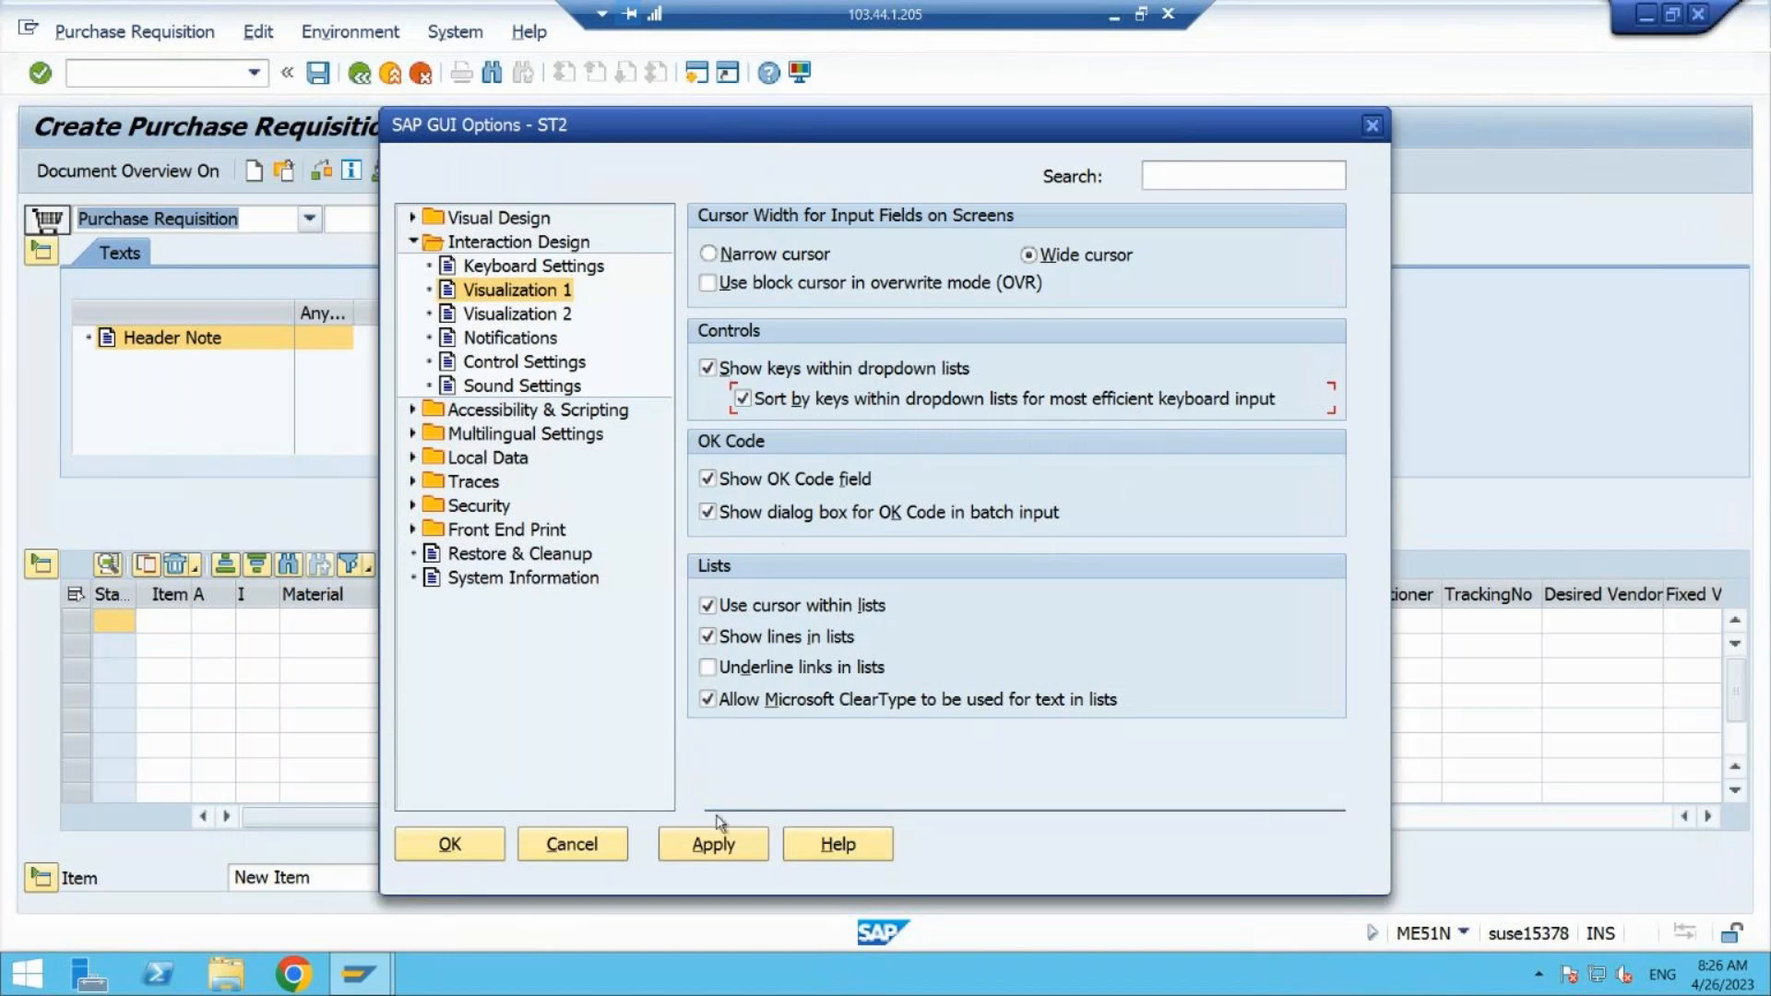
left_click(718, 845)
left_click(462, 845)
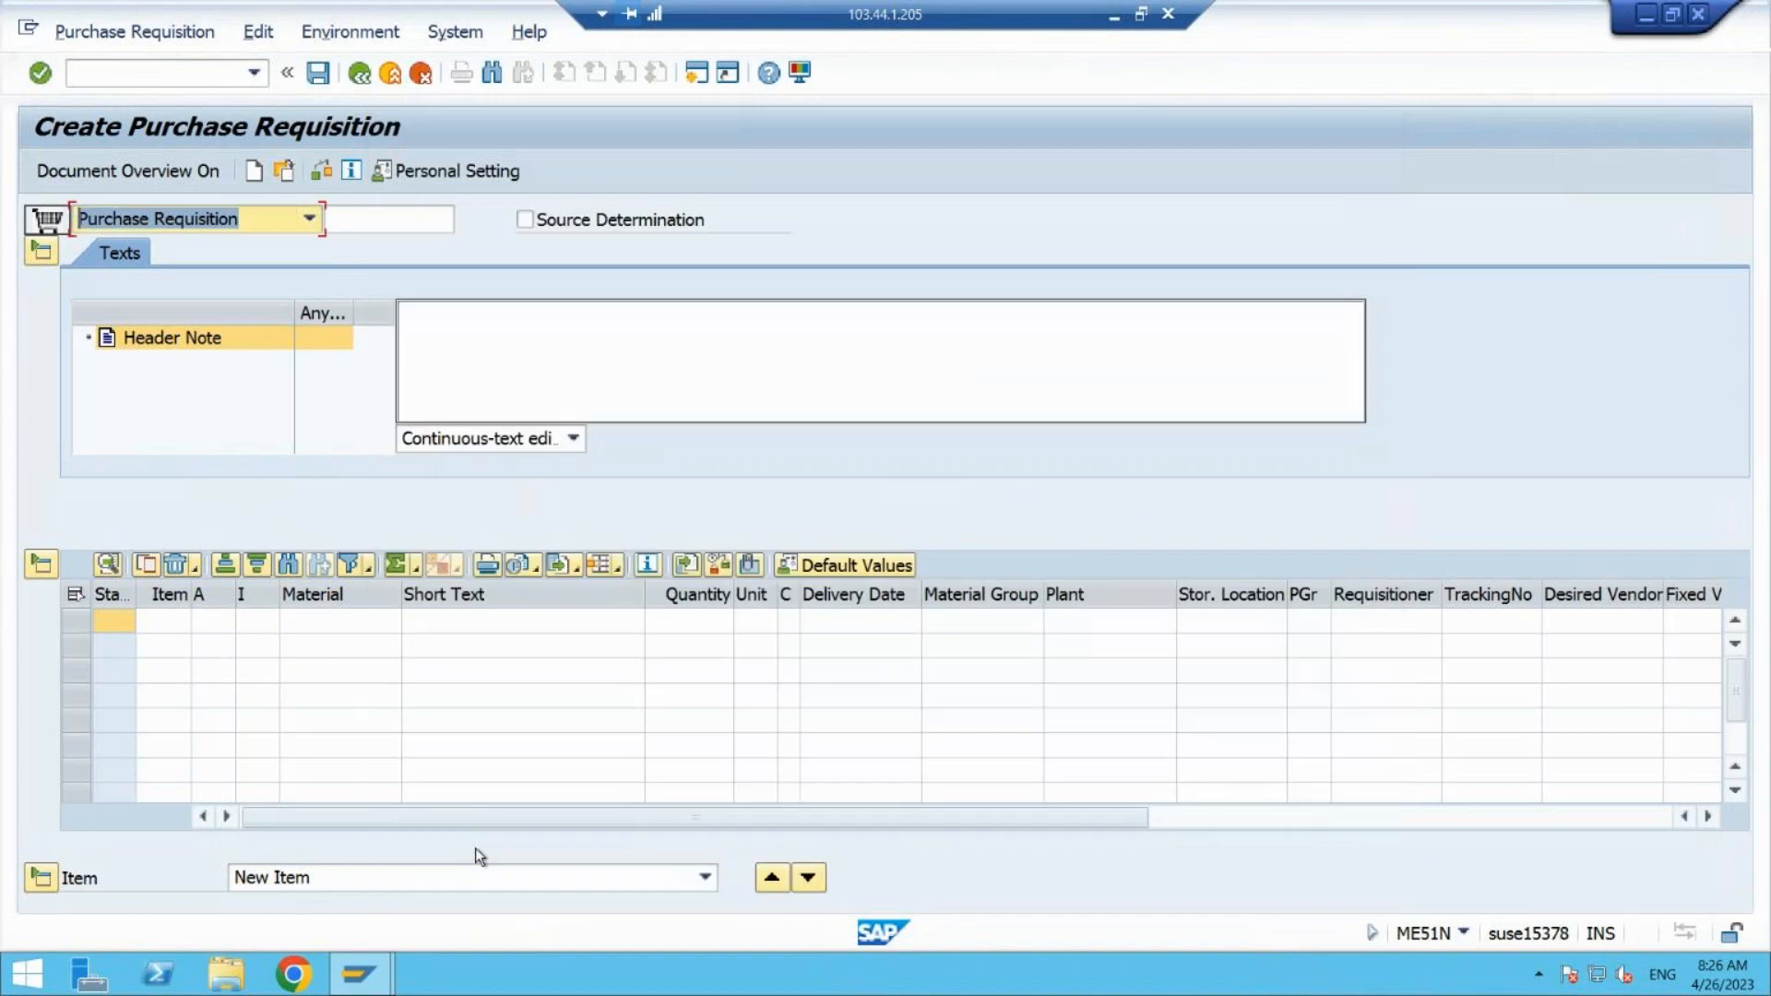
- Set the requisition's document type to ZNB8 Purchase Req BHEL8
left_click(309, 218)
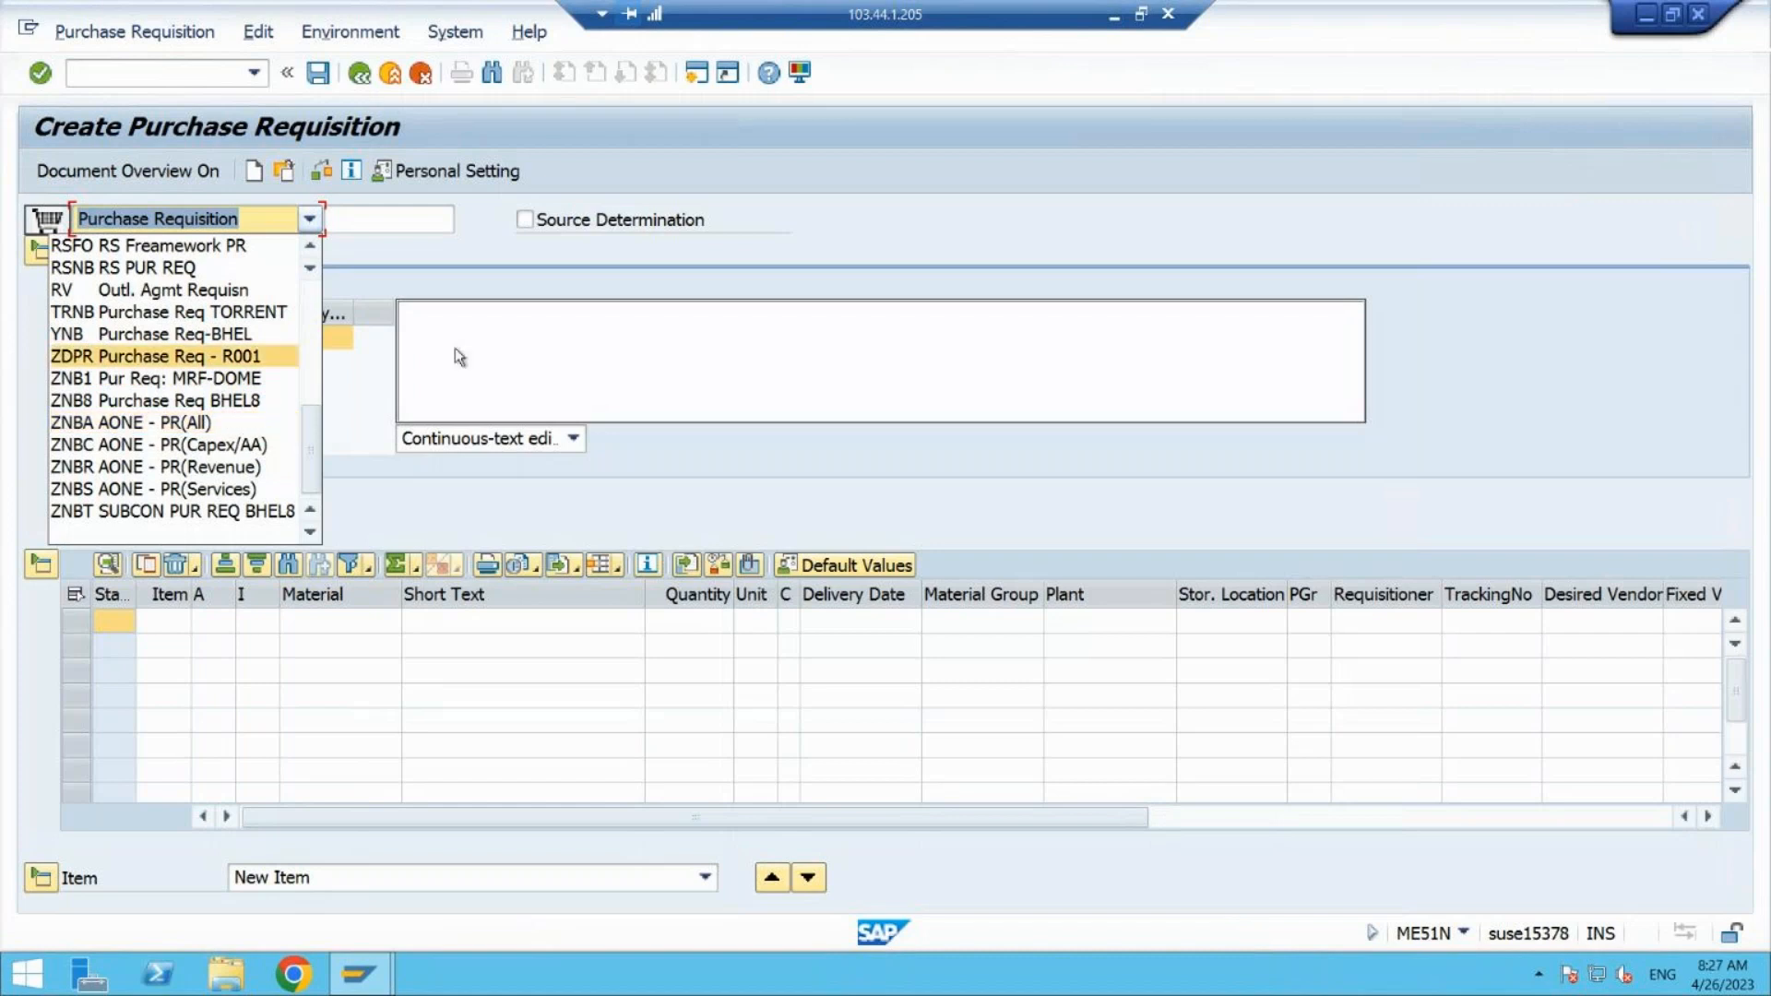
left_click(148, 226)
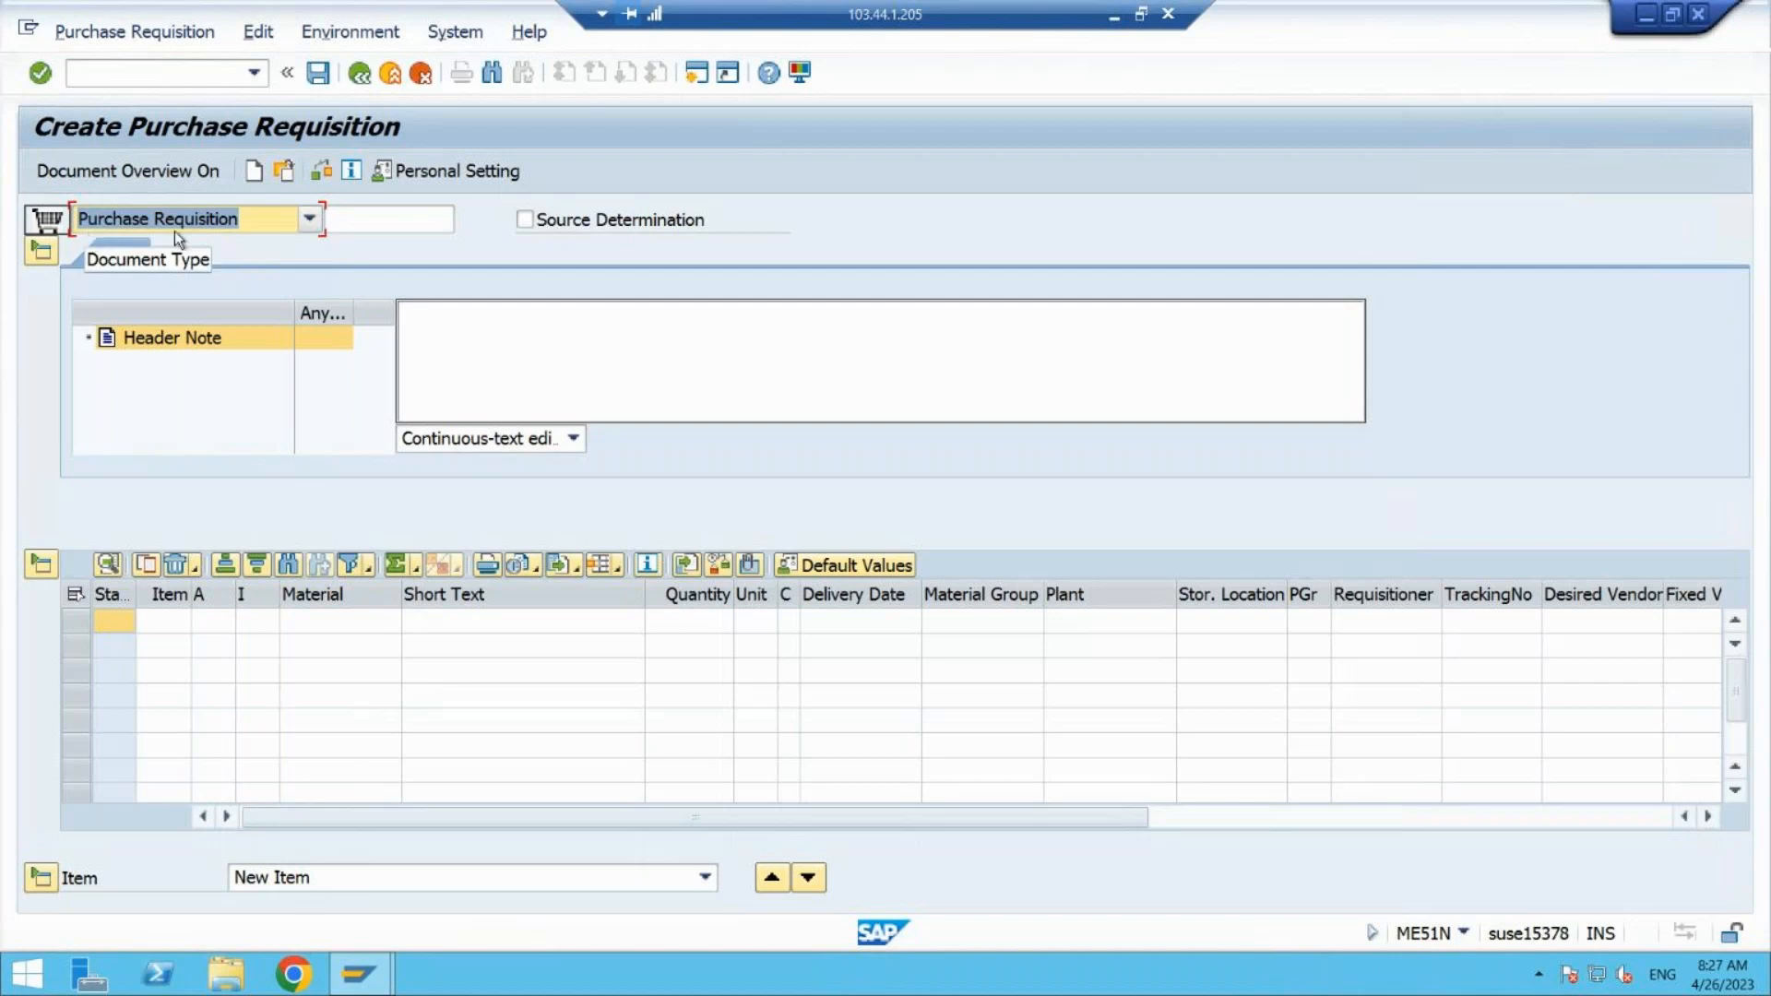
left_click(309, 221)
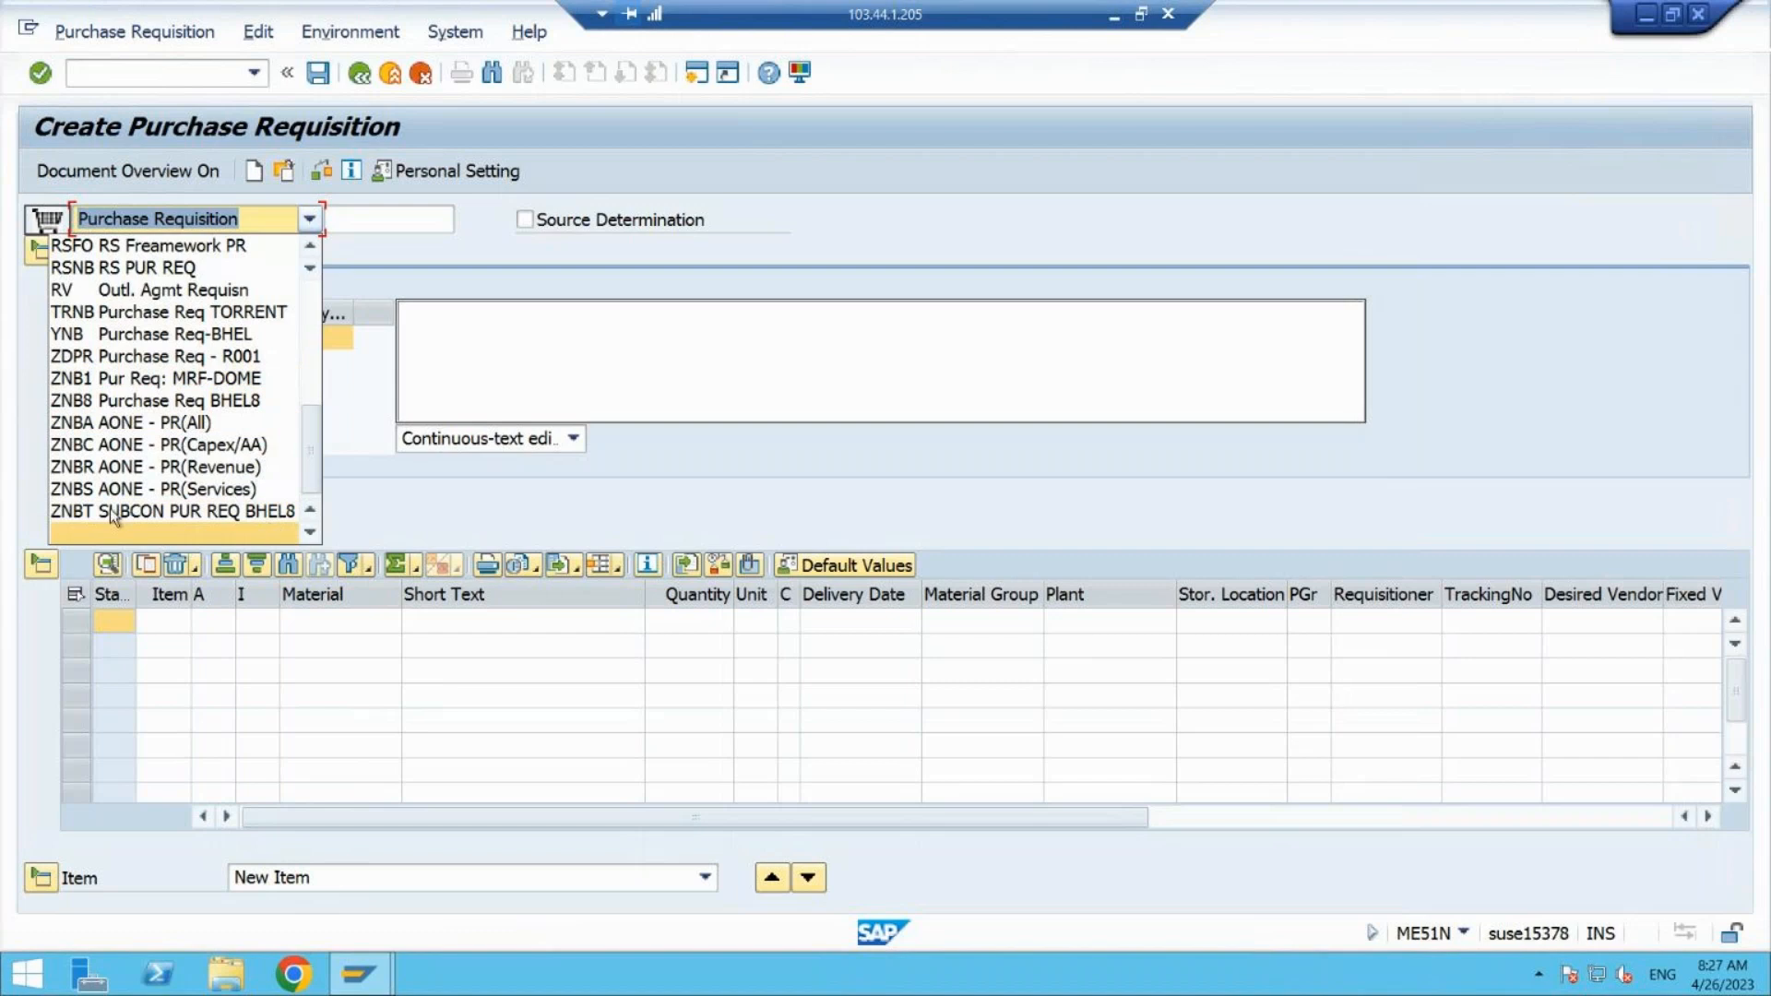
left_click(169, 406)
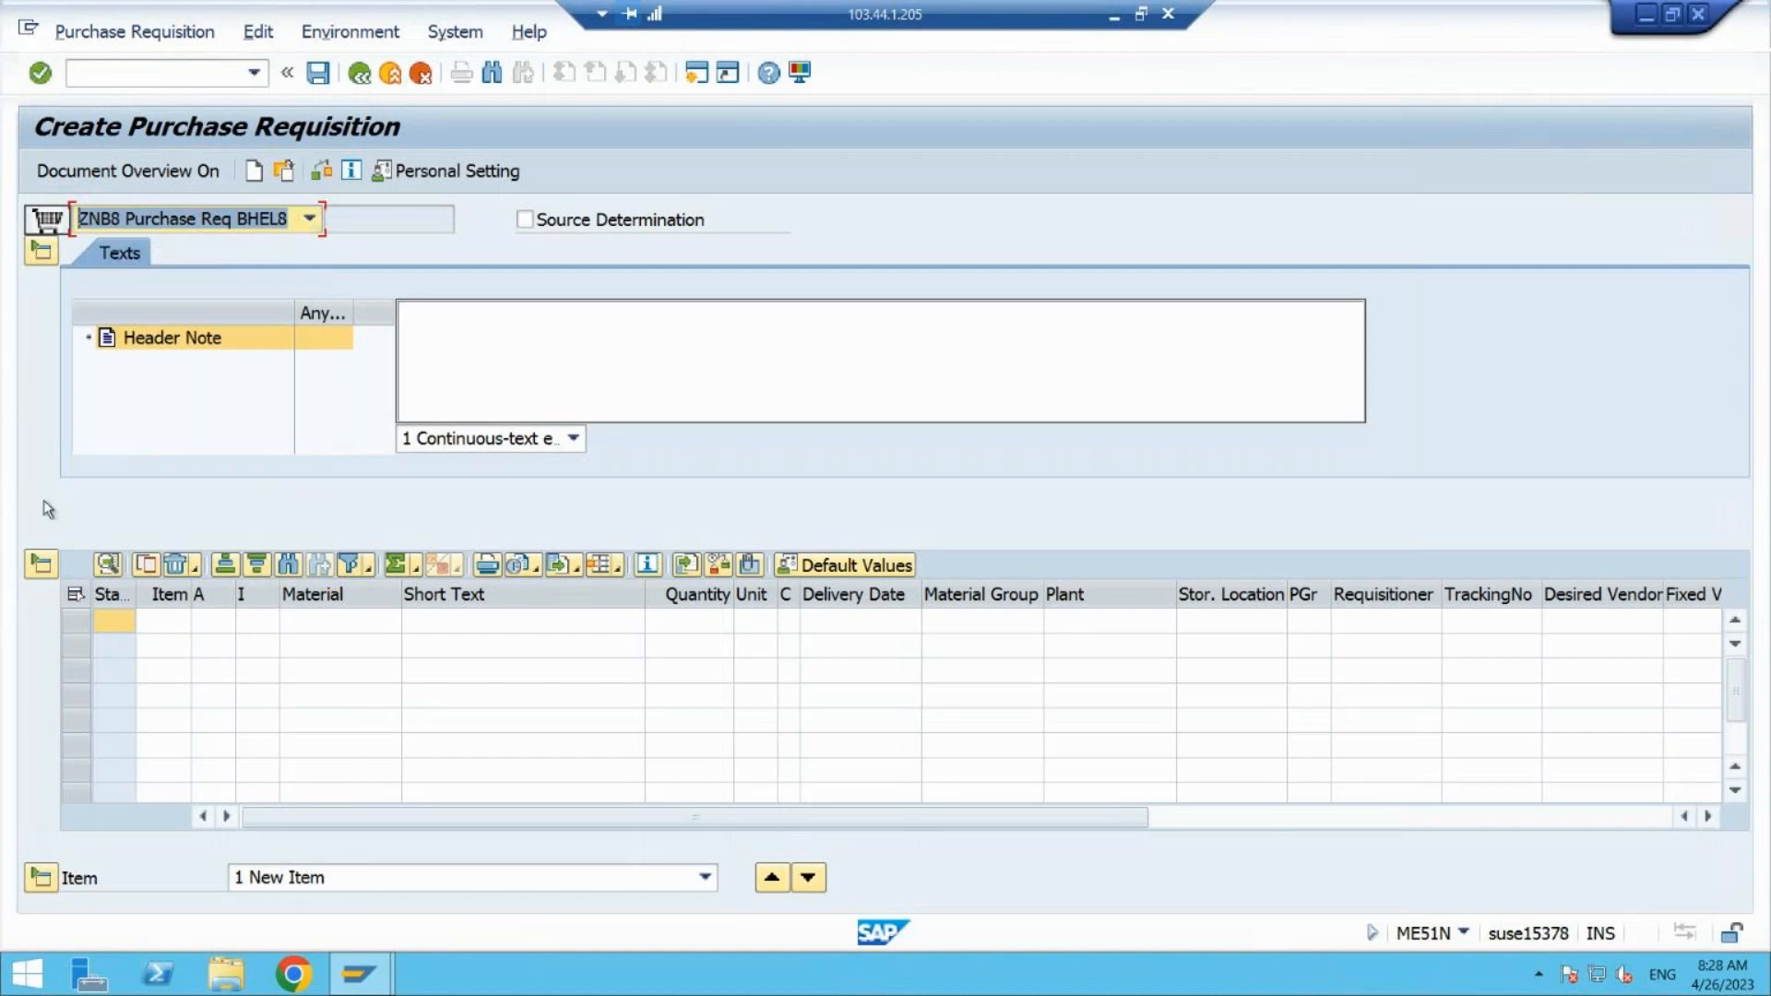
- Collapse the requisition's header and item overview sections, and expand the header again
left_click(39, 255)
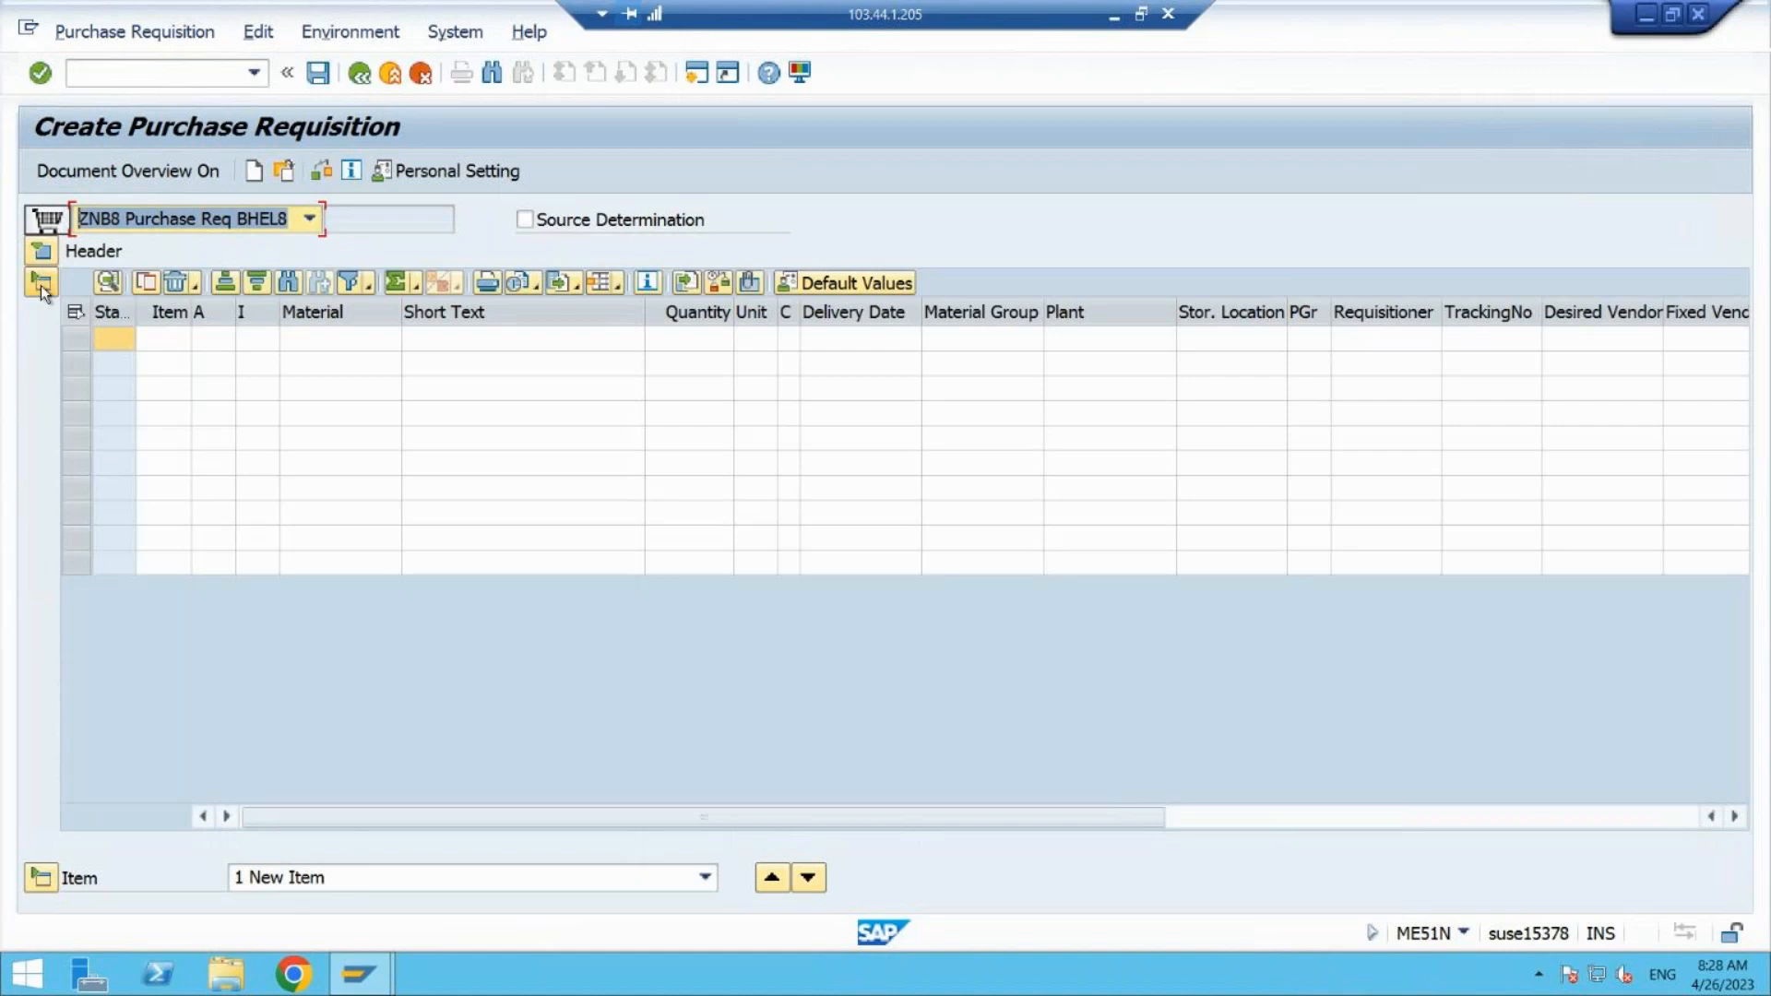
left_click(41, 286)
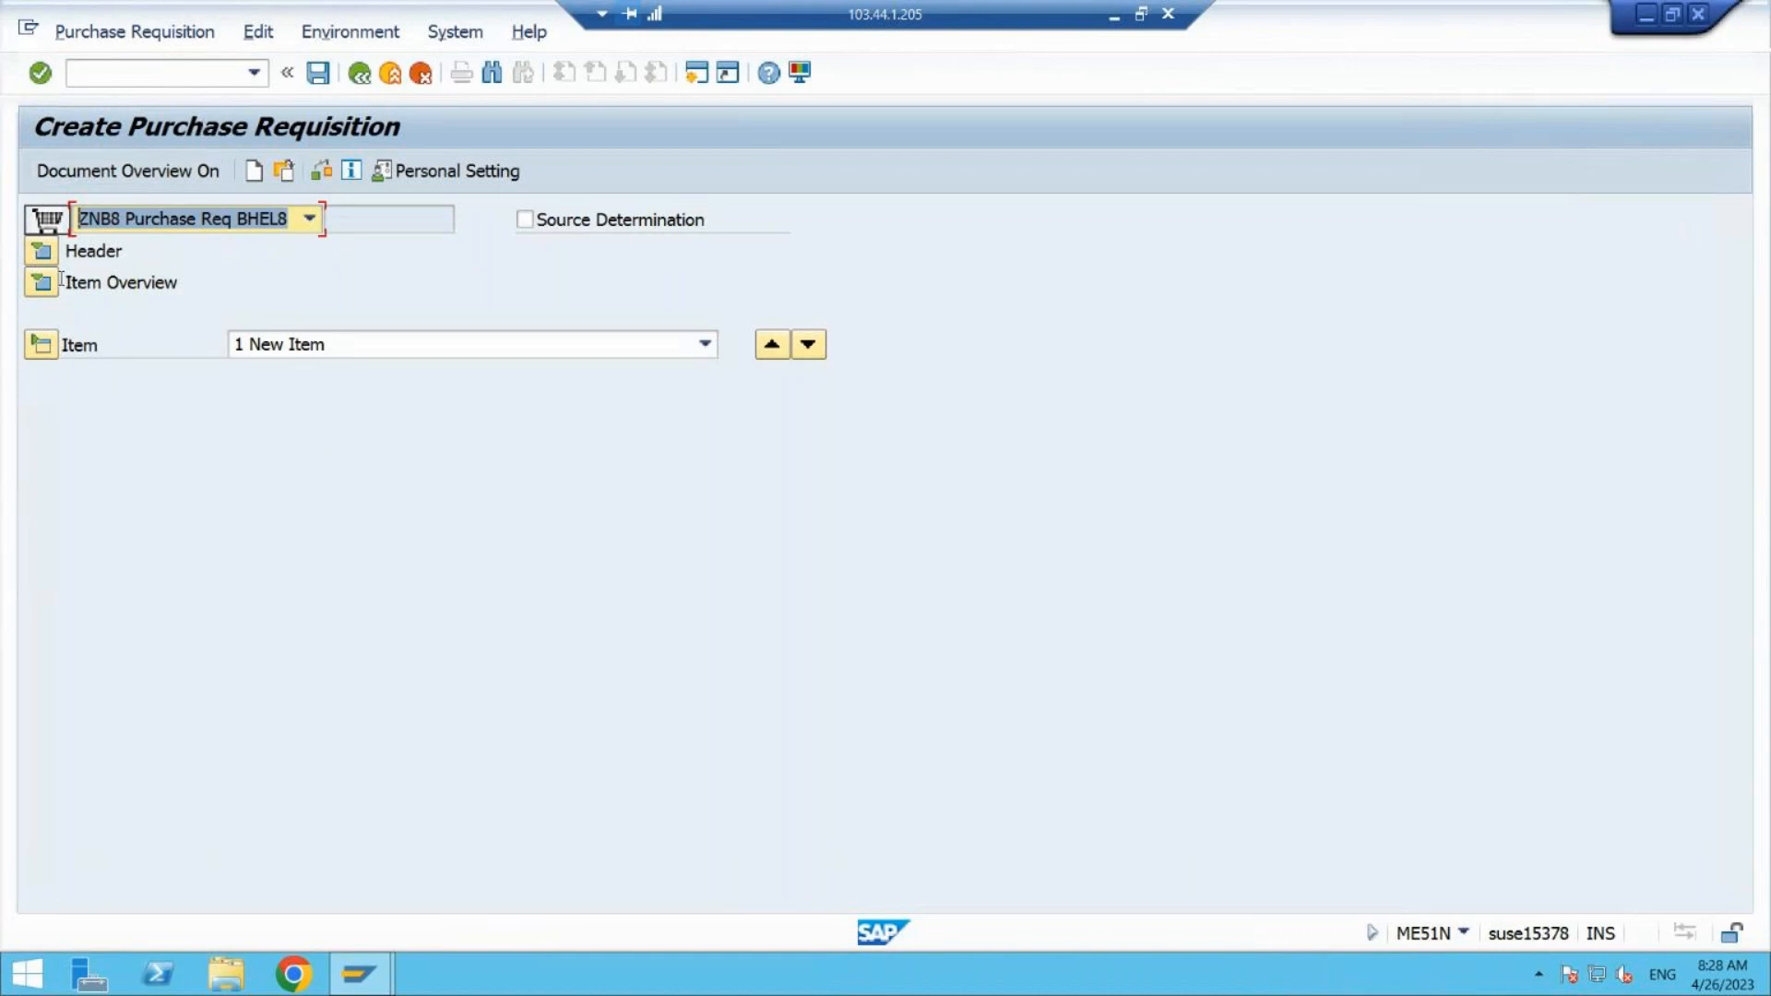
left_click(43, 256)
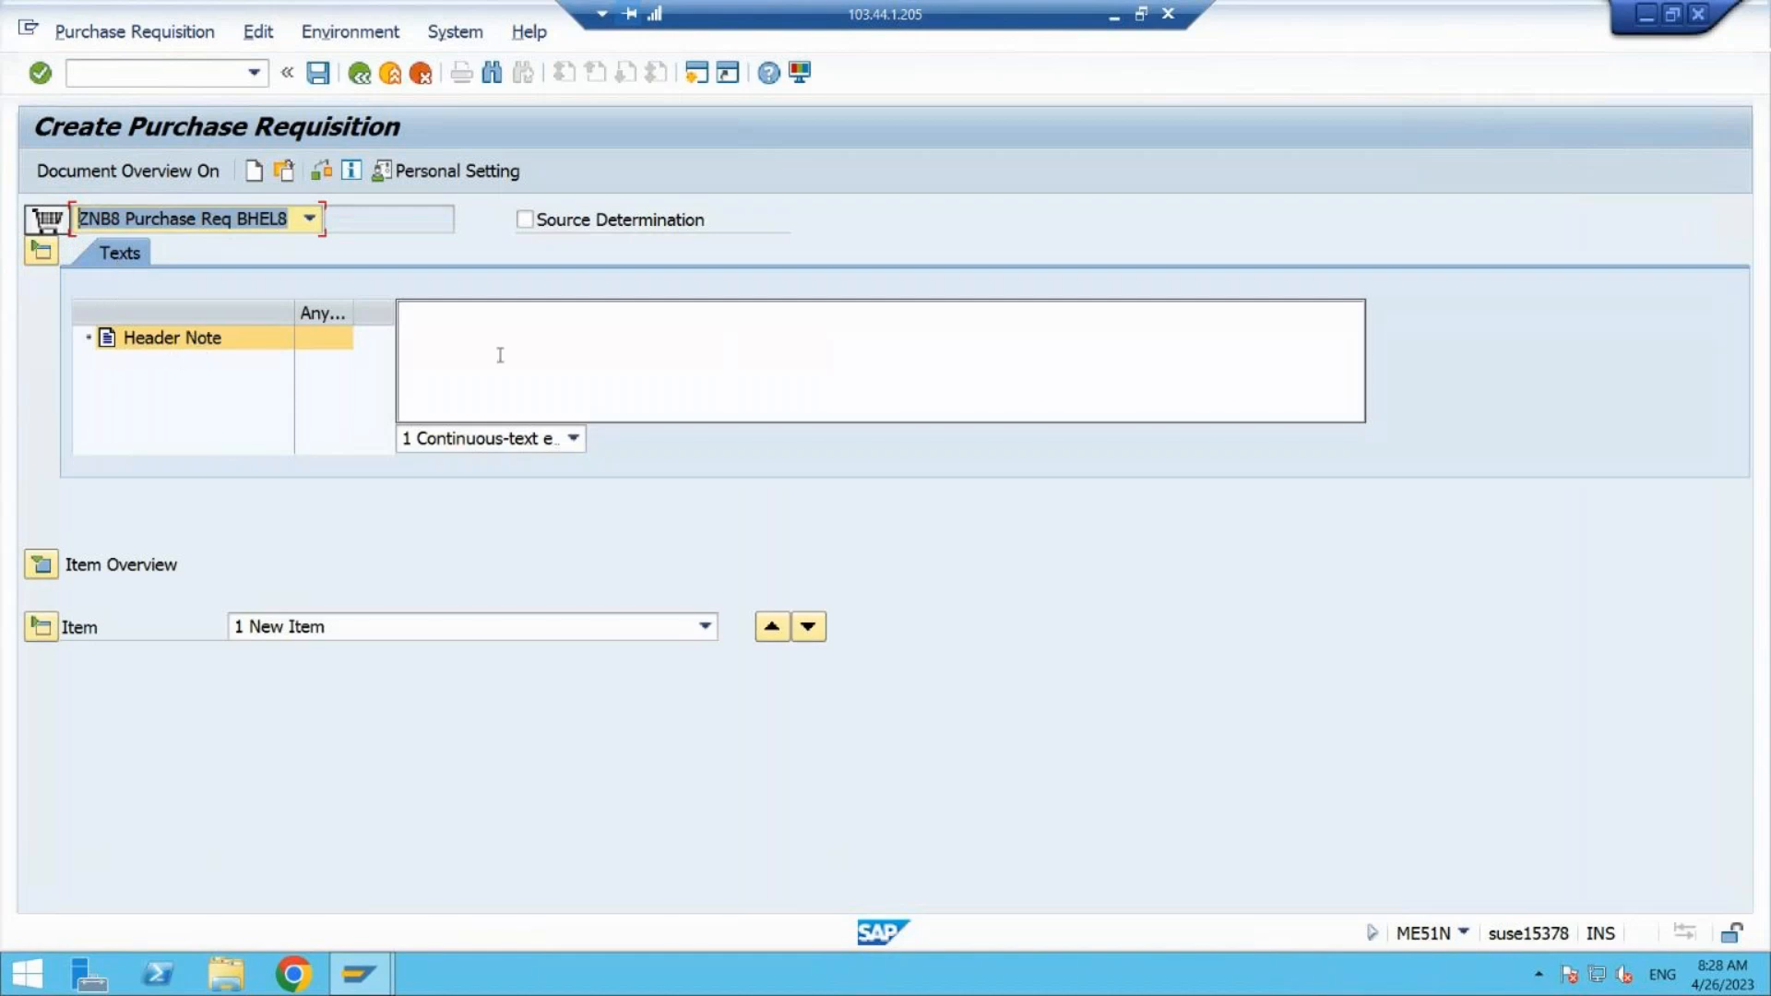
- Enter the header note "We need this material by next week at any cost as it is urgent for the Production."
left_click(528, 361)
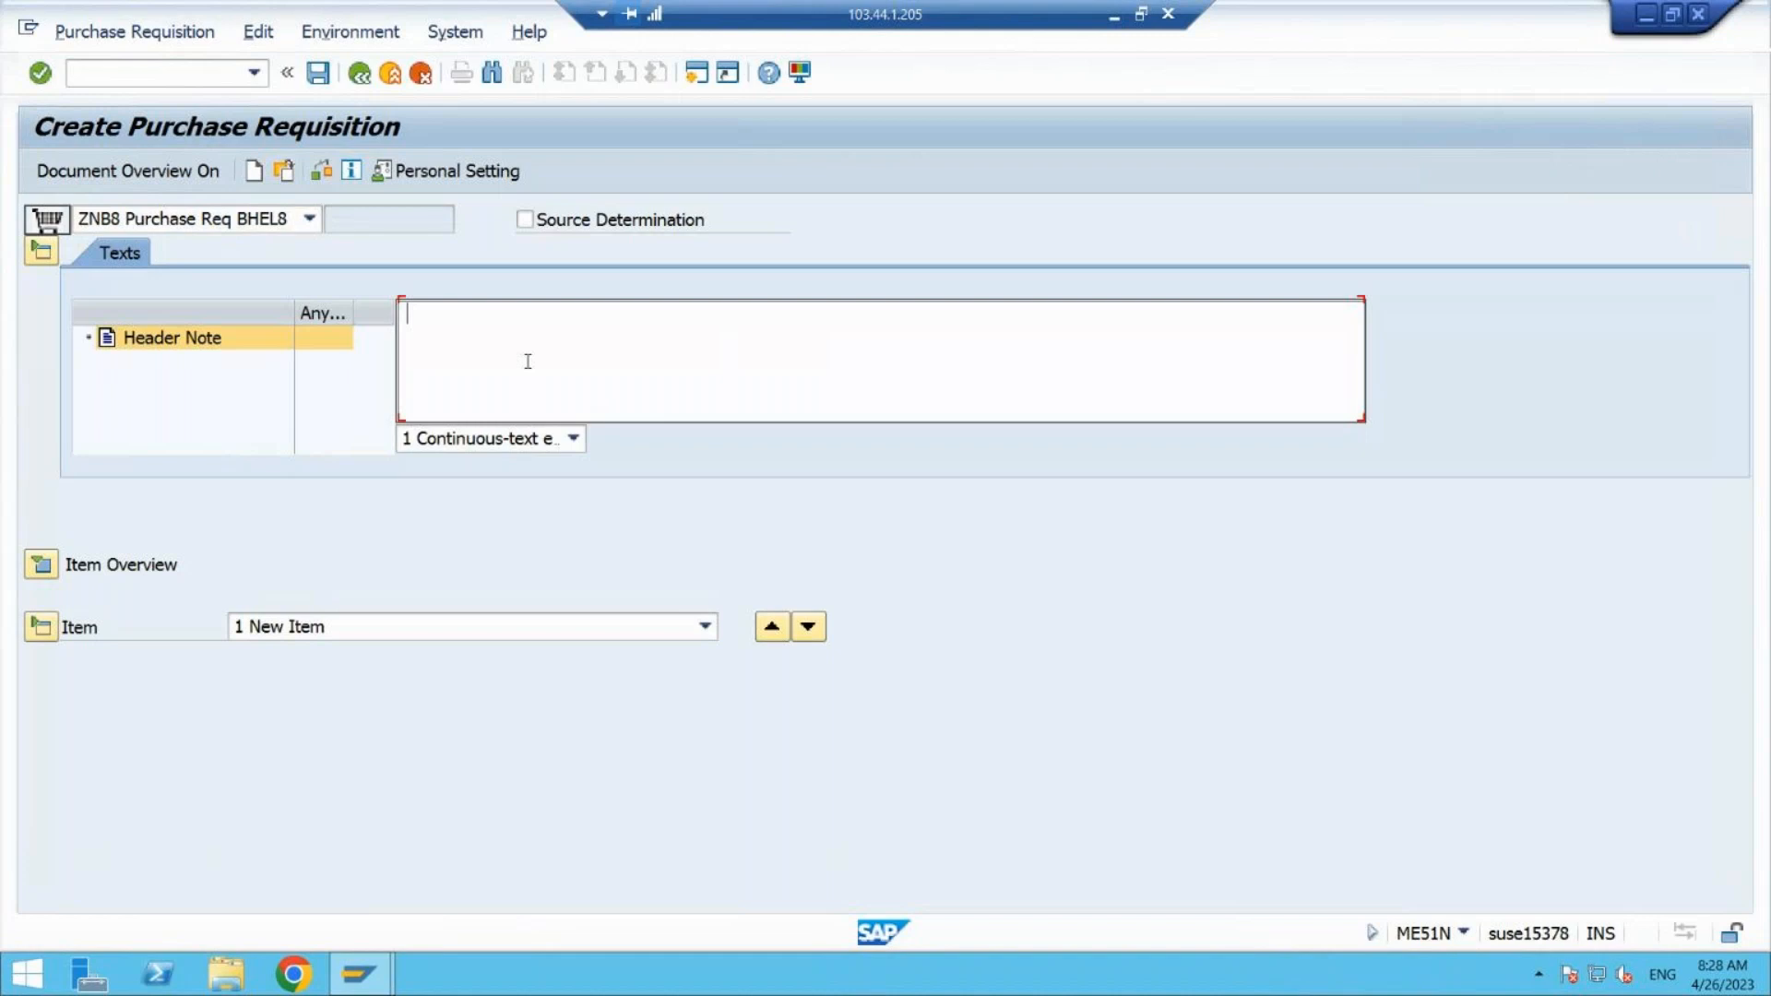
type("We need this material by next week at an")
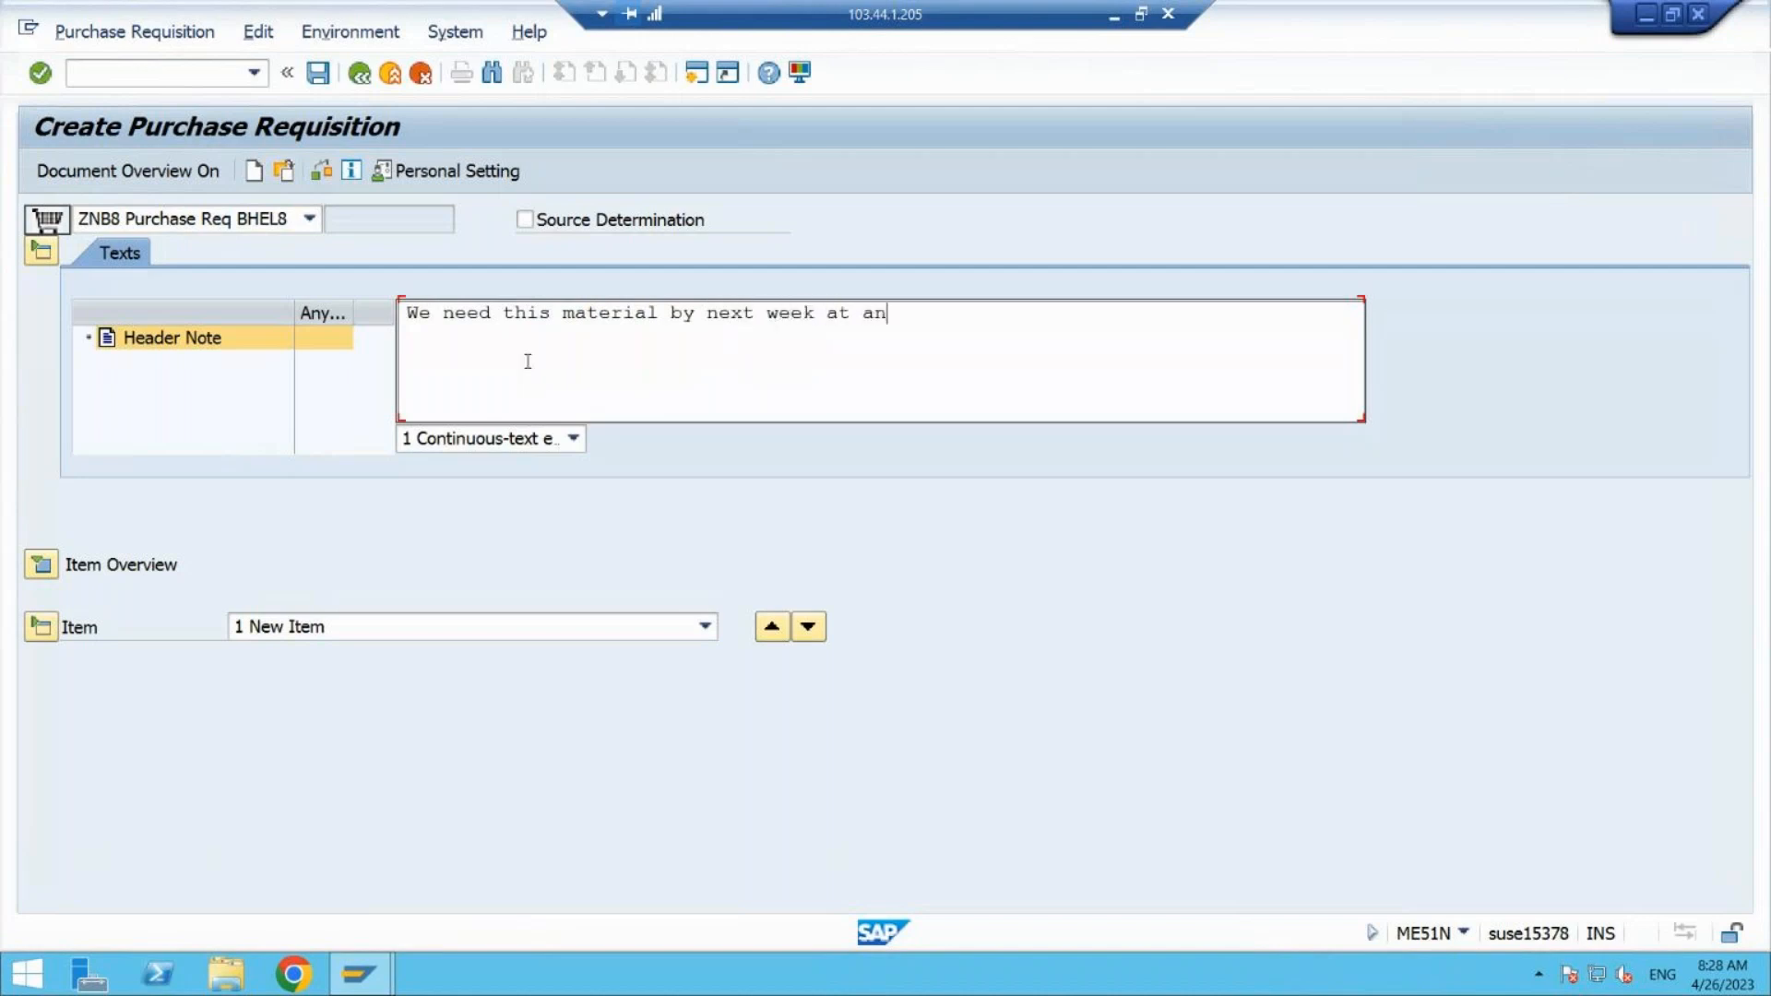
type("y cost as it is urgent for the")
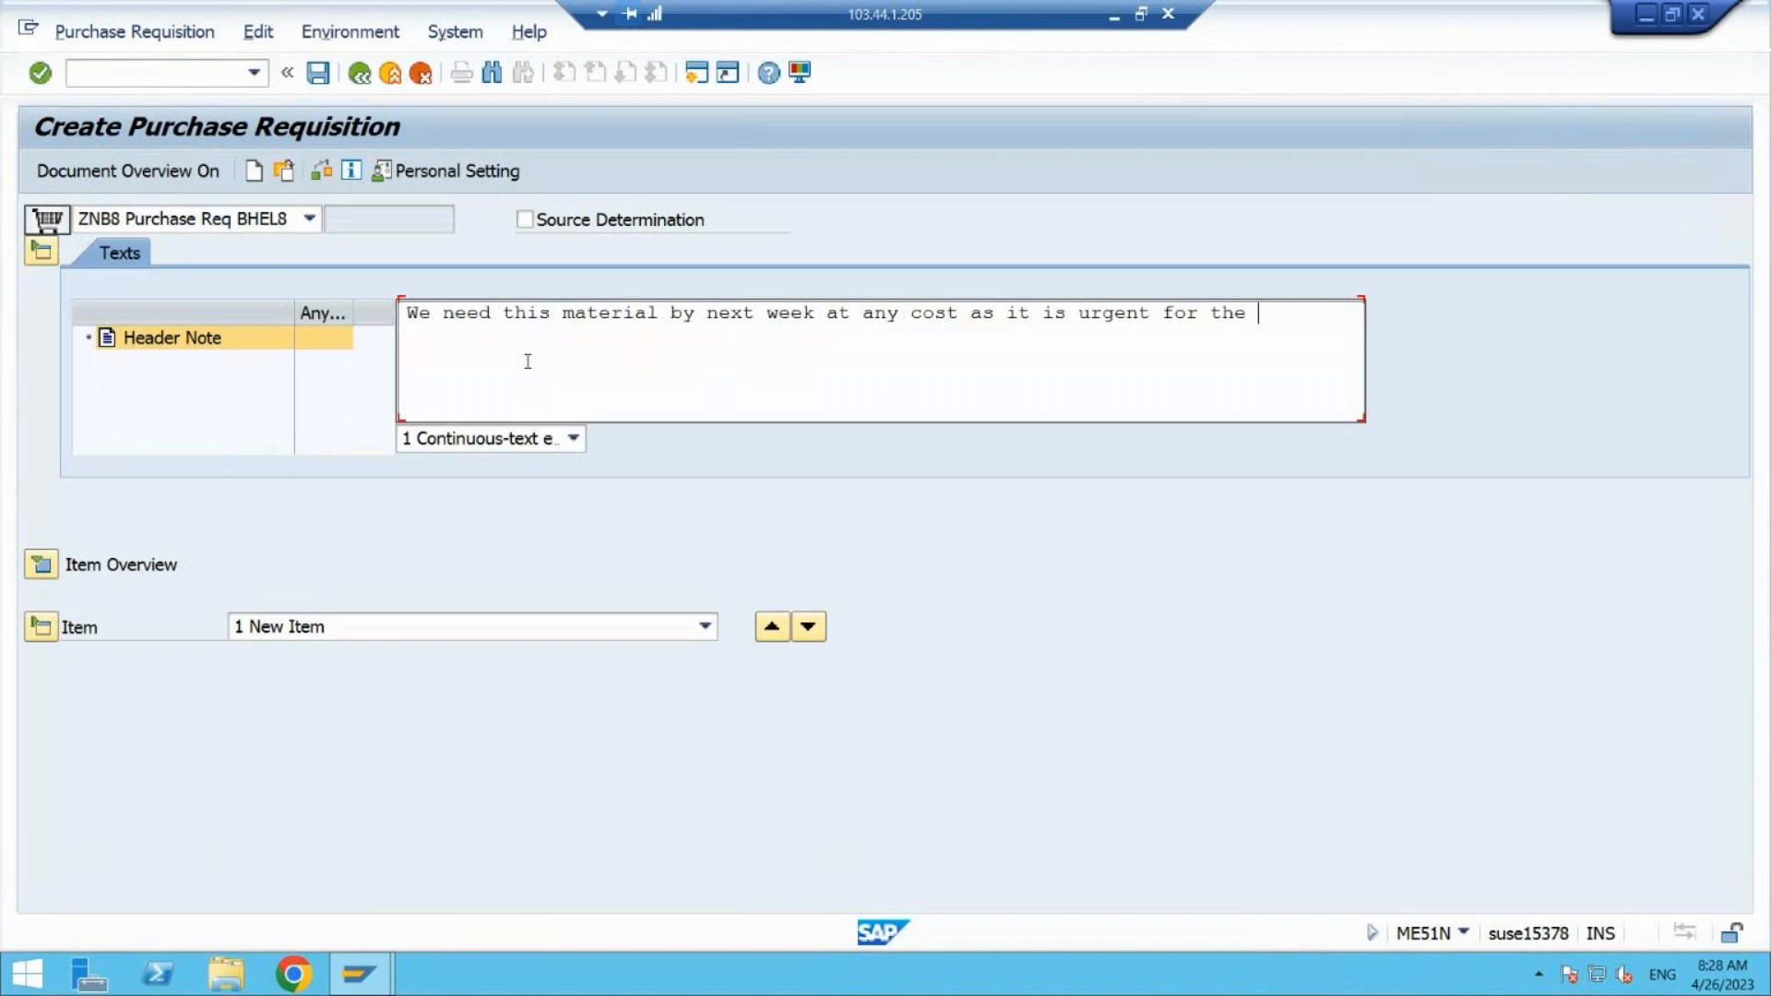
type("Production.")
- Add "Please deliver on Plant 2" as a new line of the header note and expand the item overview
key("Return")
type("Please ")
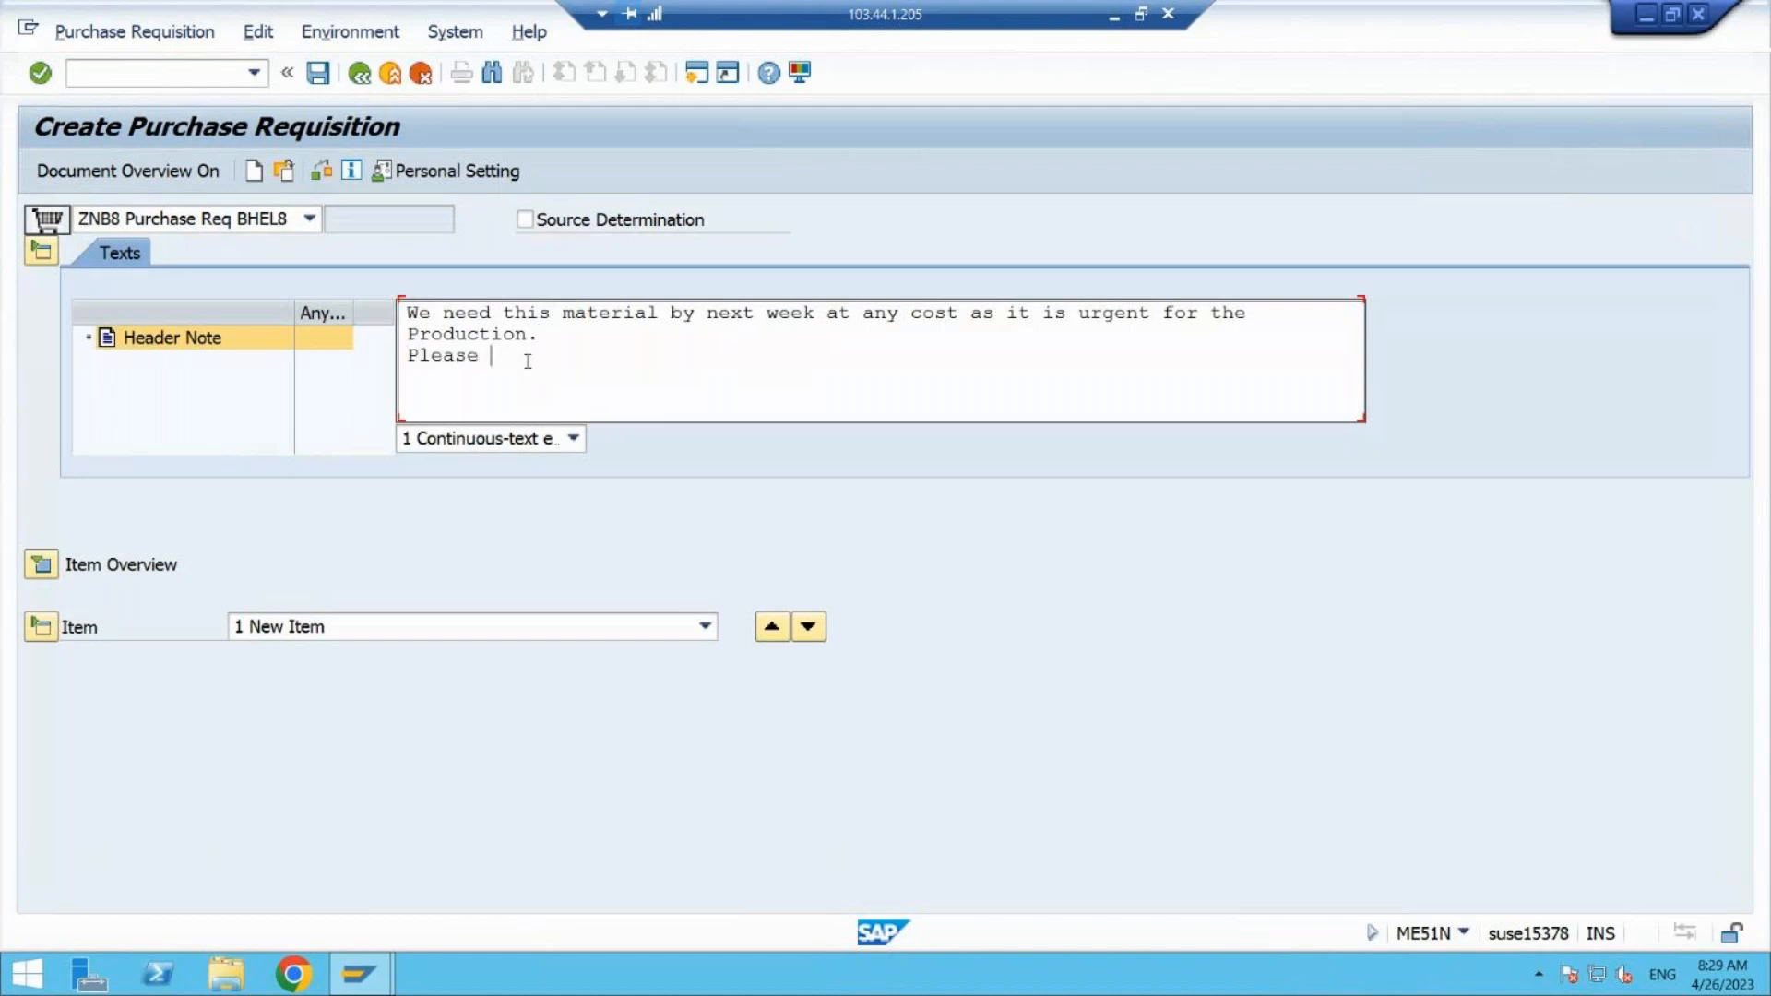
type("deliver on Plant 2")
left_click(40, 564)
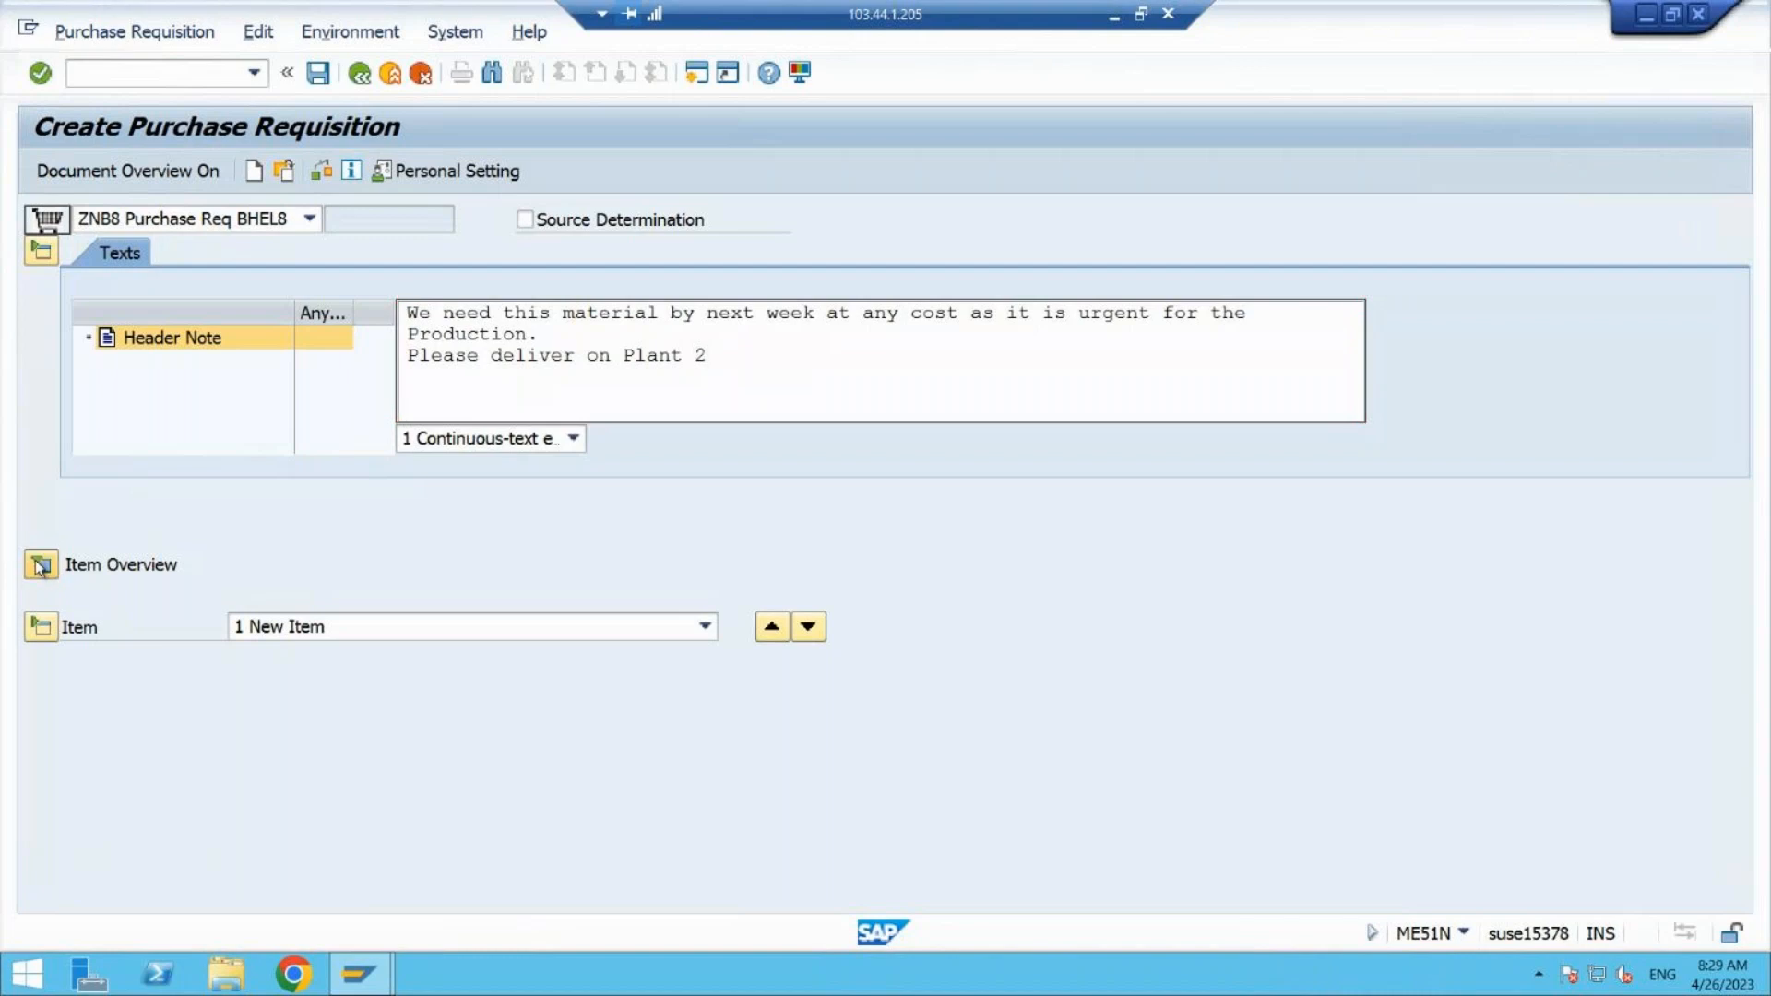
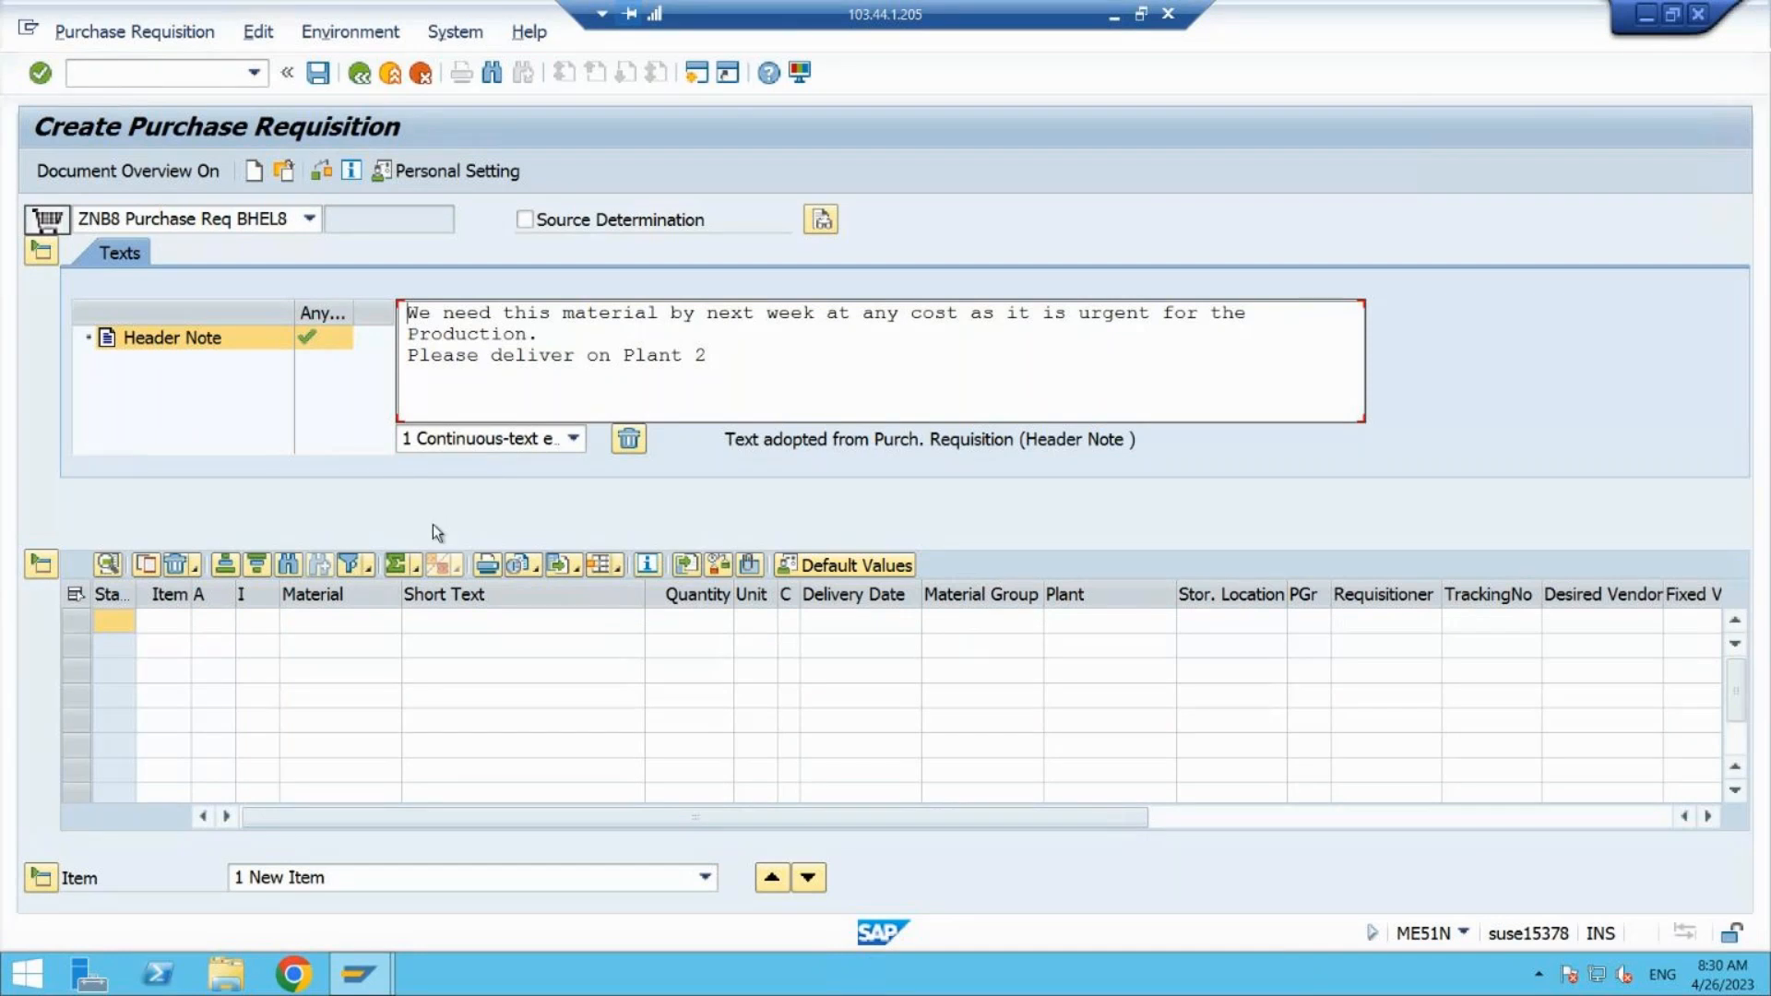
left_click(358, 630)
left_click(470, 630)
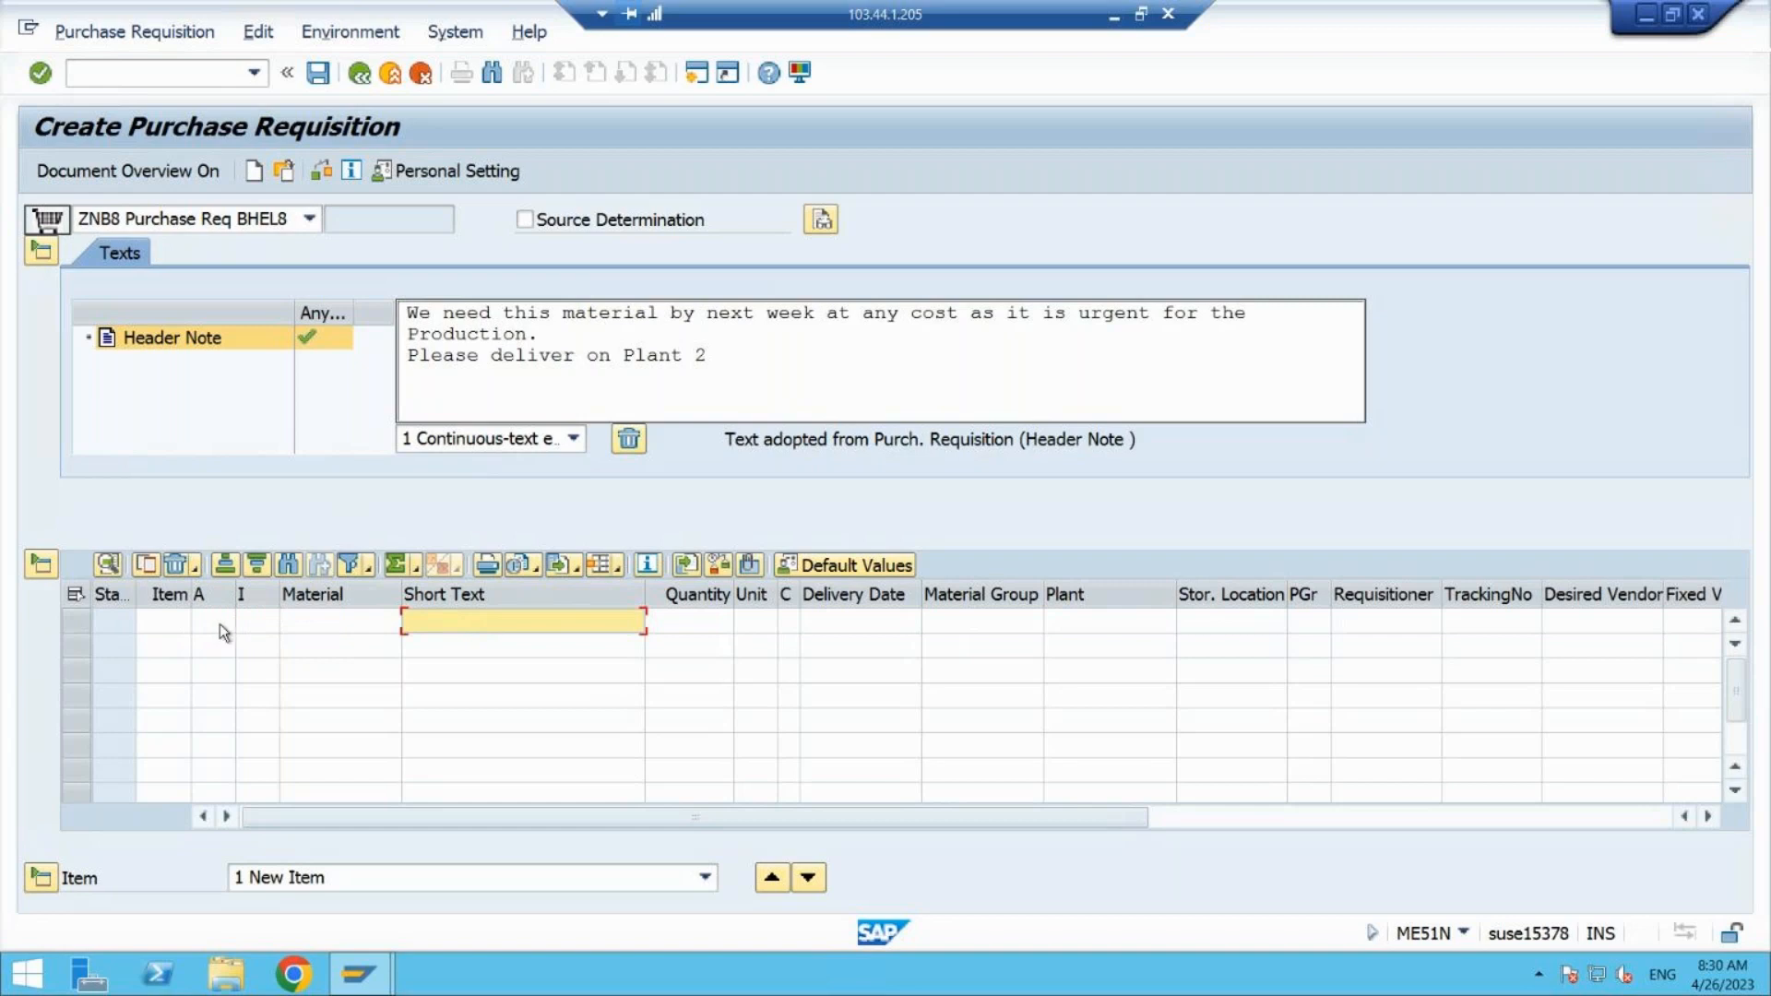
left_click(349, 622)
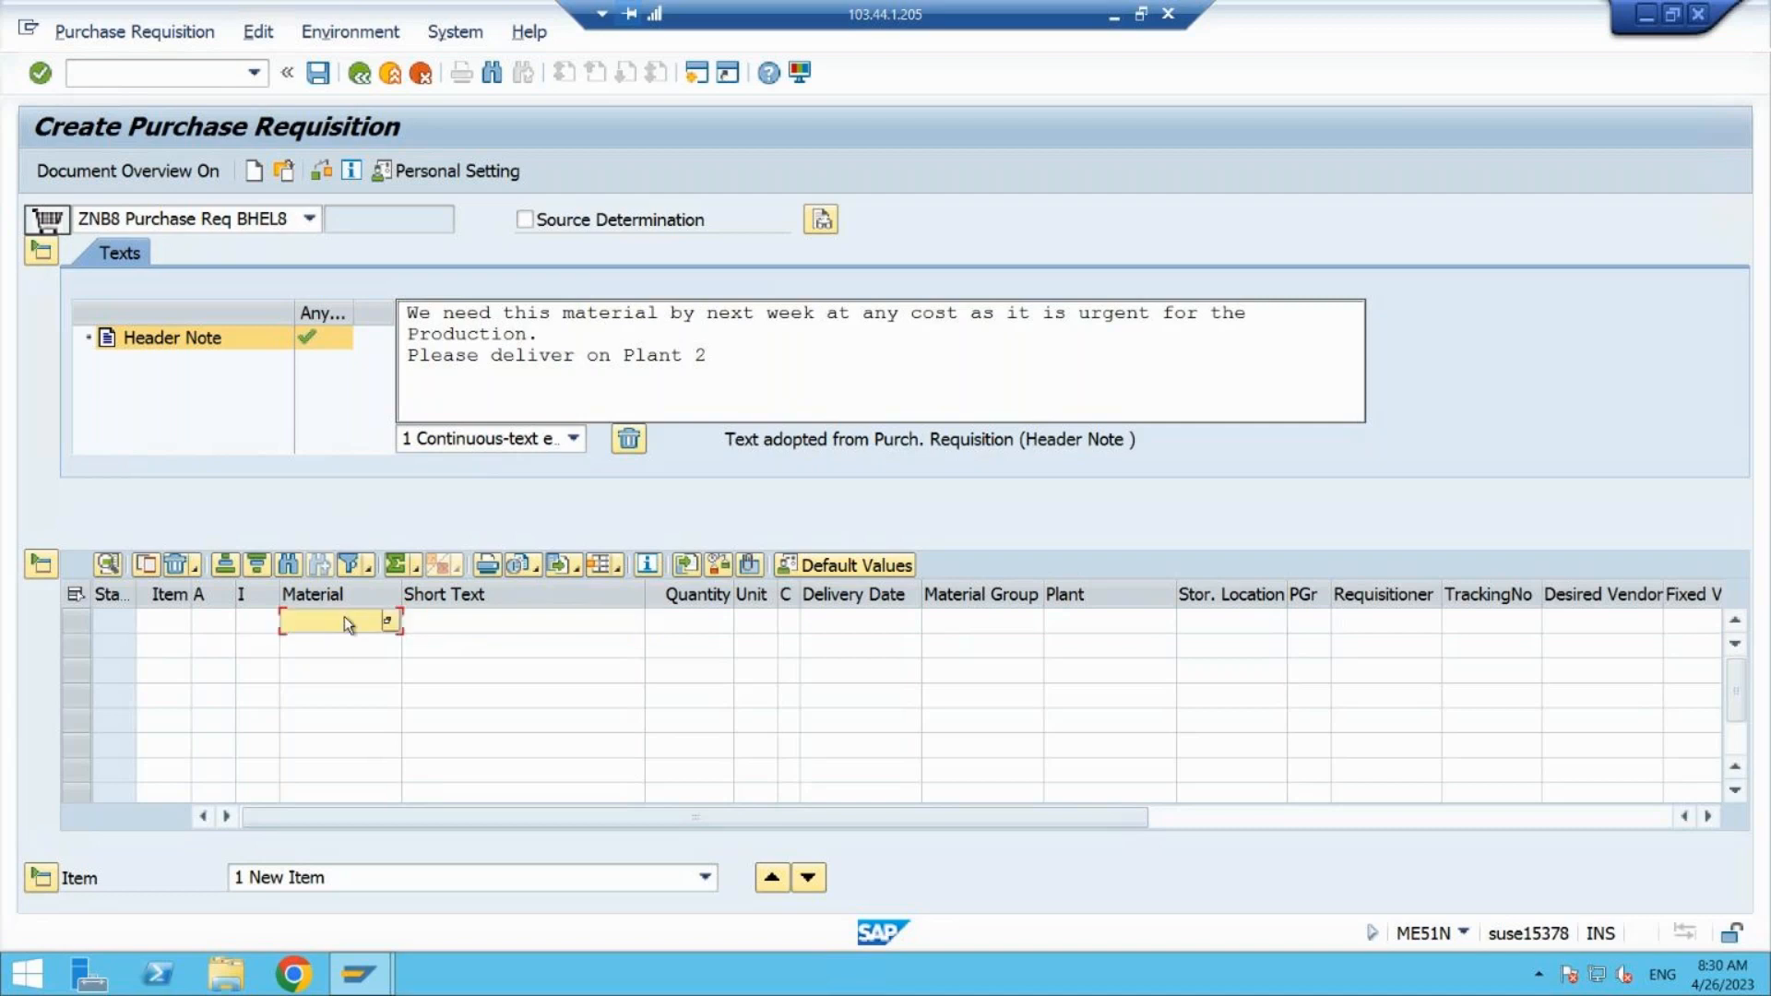
left_click(455, 625)
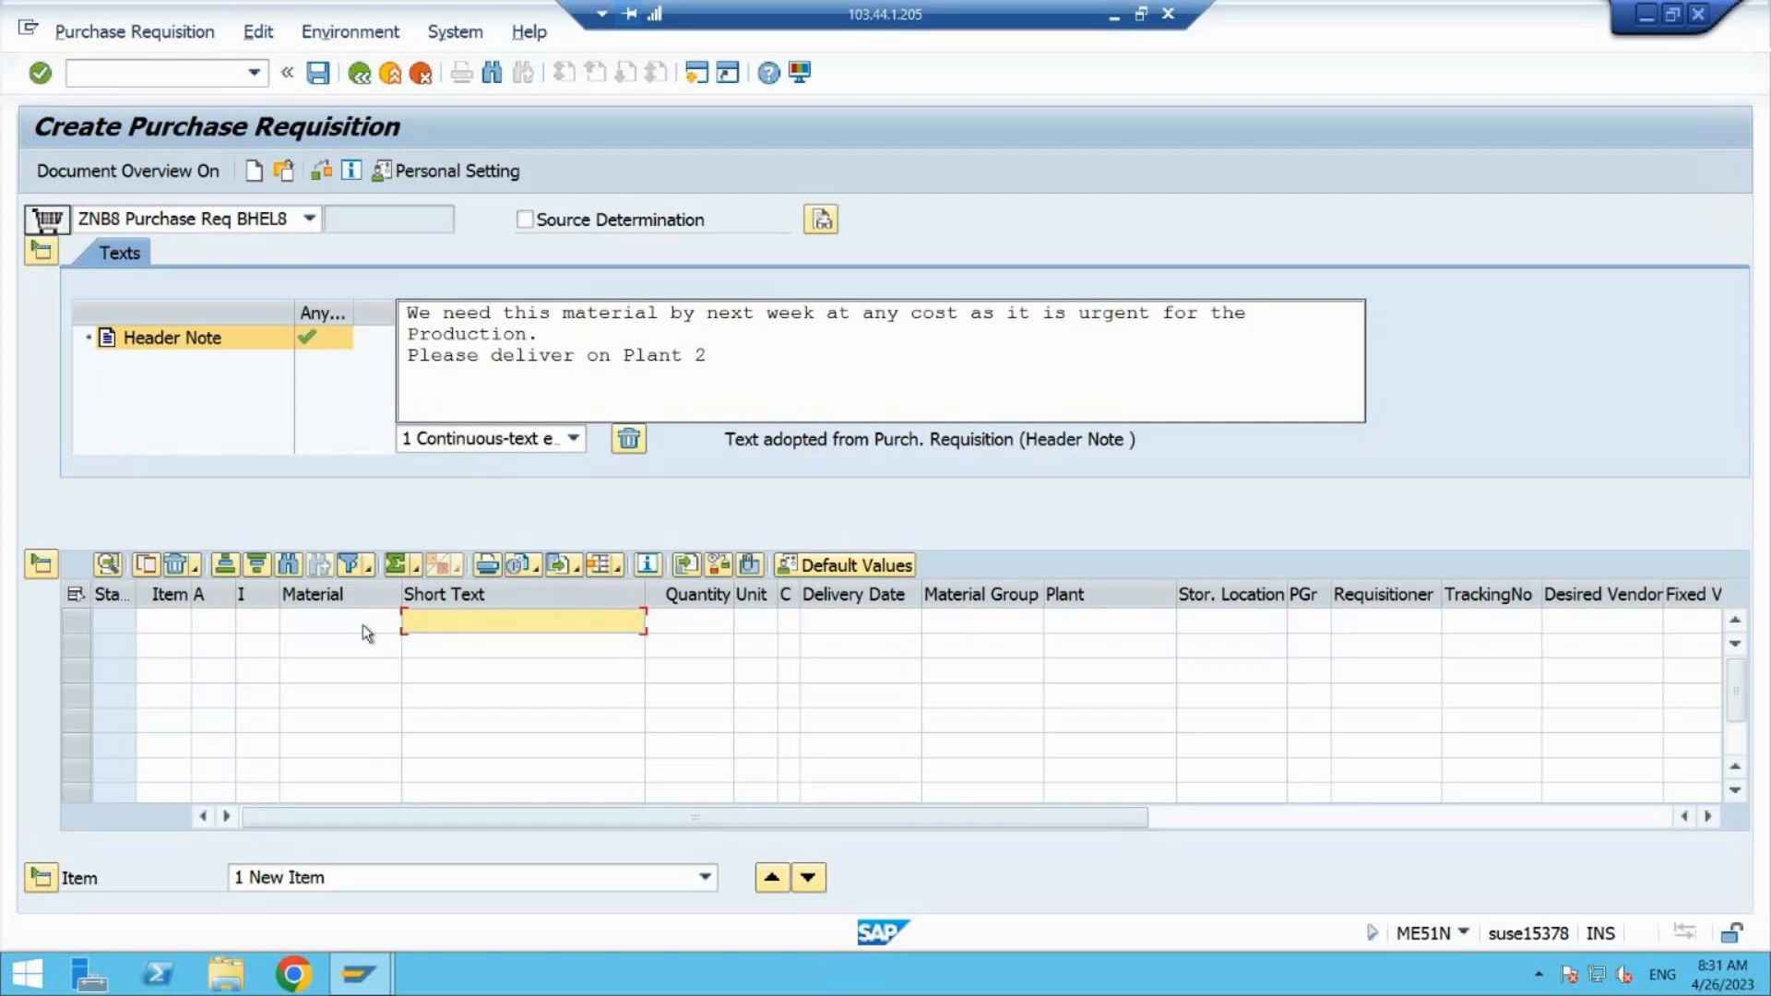
type("Laptop1")
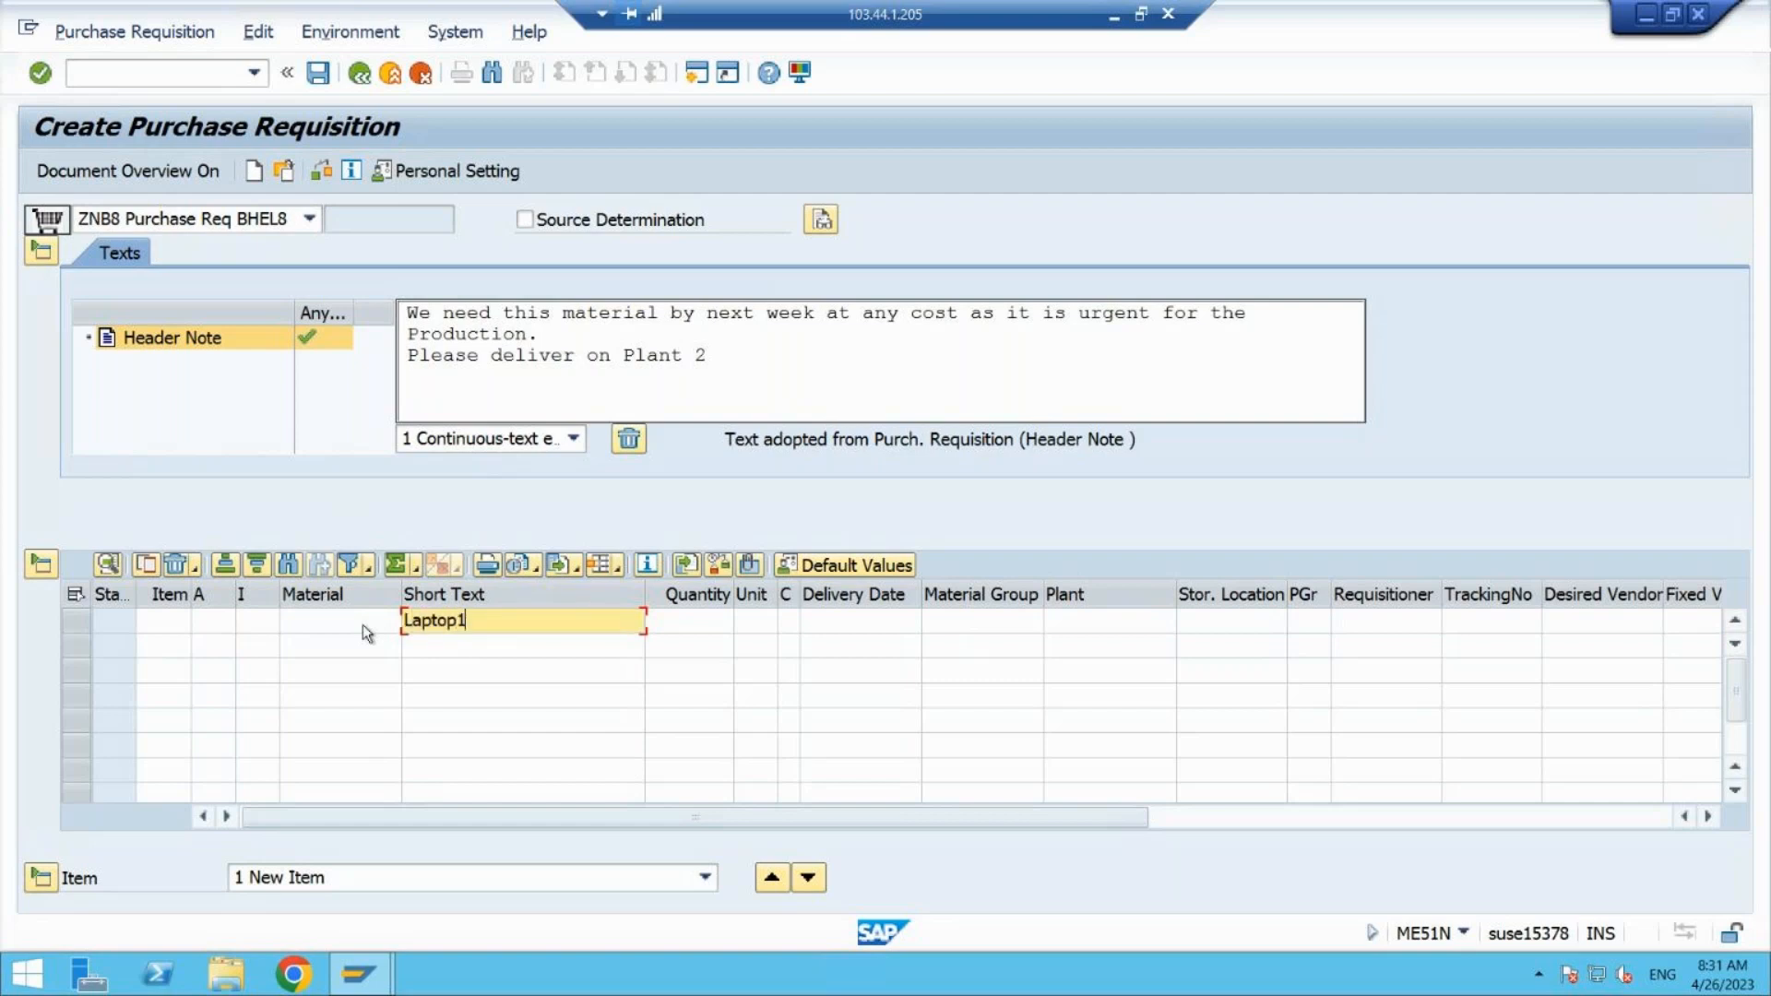
type("23")
key("BackSpace")
key("BackSpace")
key("BackSpace")
key("BackSpace")
key("BackSpace")
key("BackSpace")
key("BackSpace")
key("BackSpace")
- Open the material search for the first item and use the Plant Material by Description search help
left_click(338, 632)
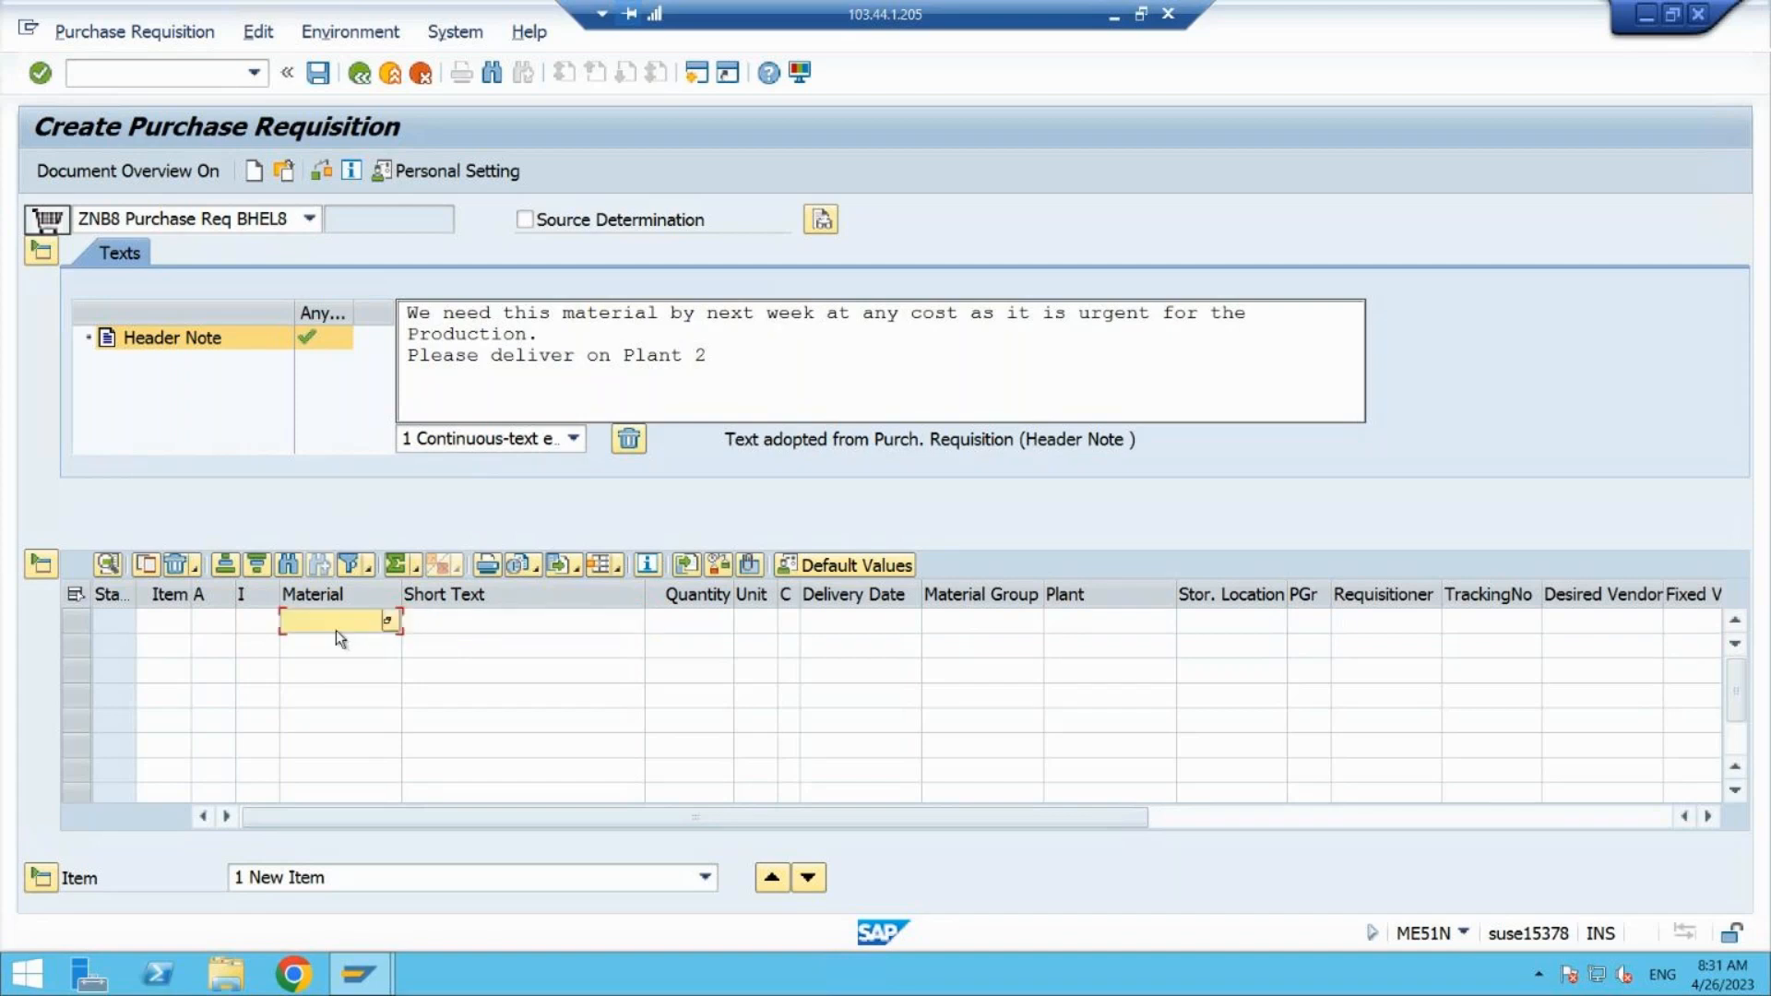
left_click(386, 622)
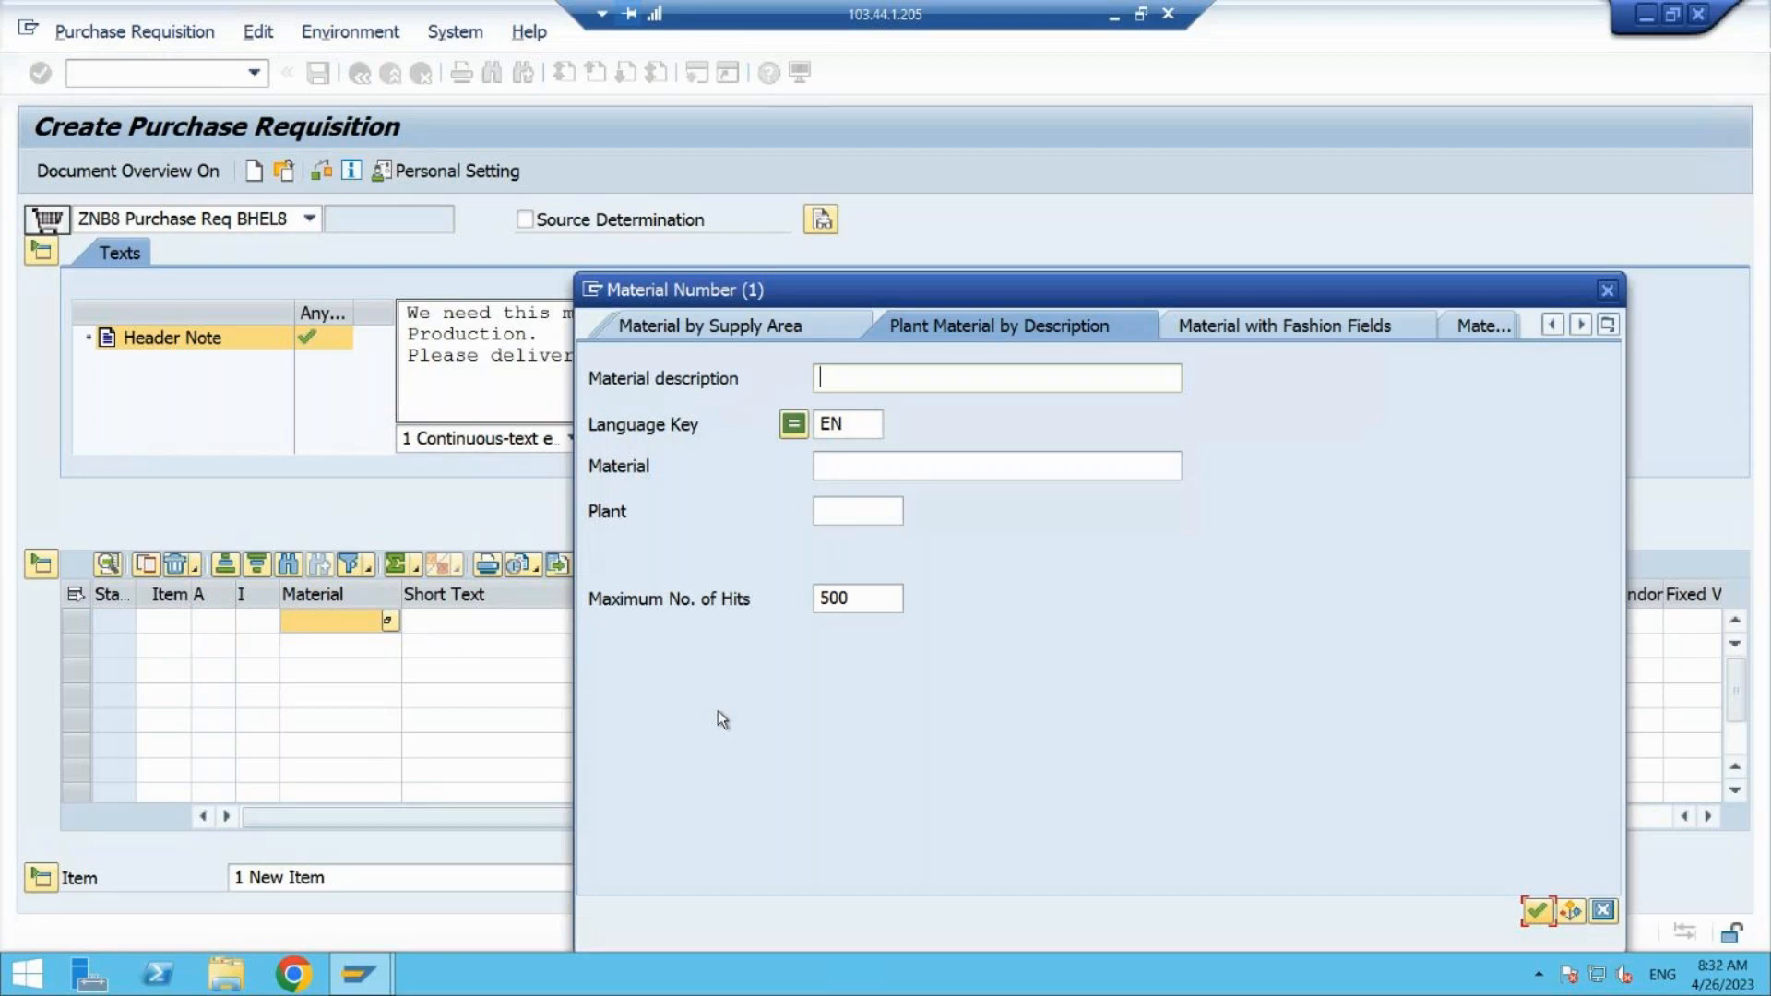
left_click(860, 512)
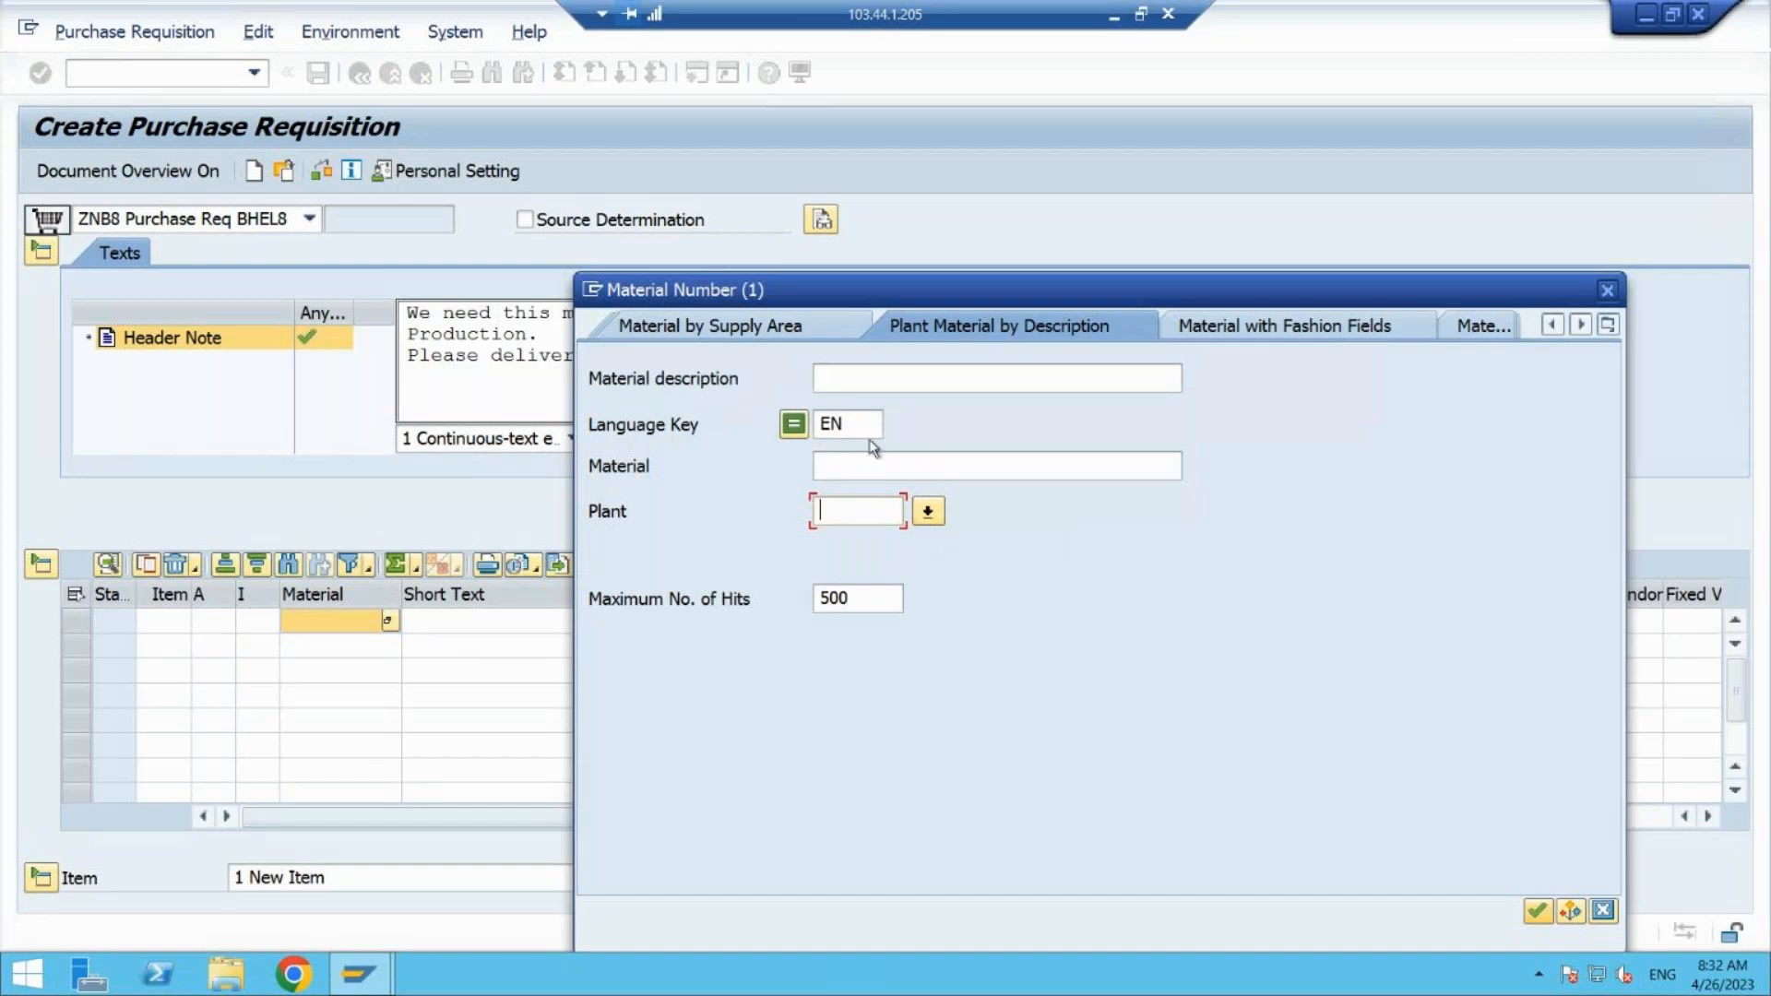
left_click(844, 375)
left_click(845, 514)
left_click(1608, 329)
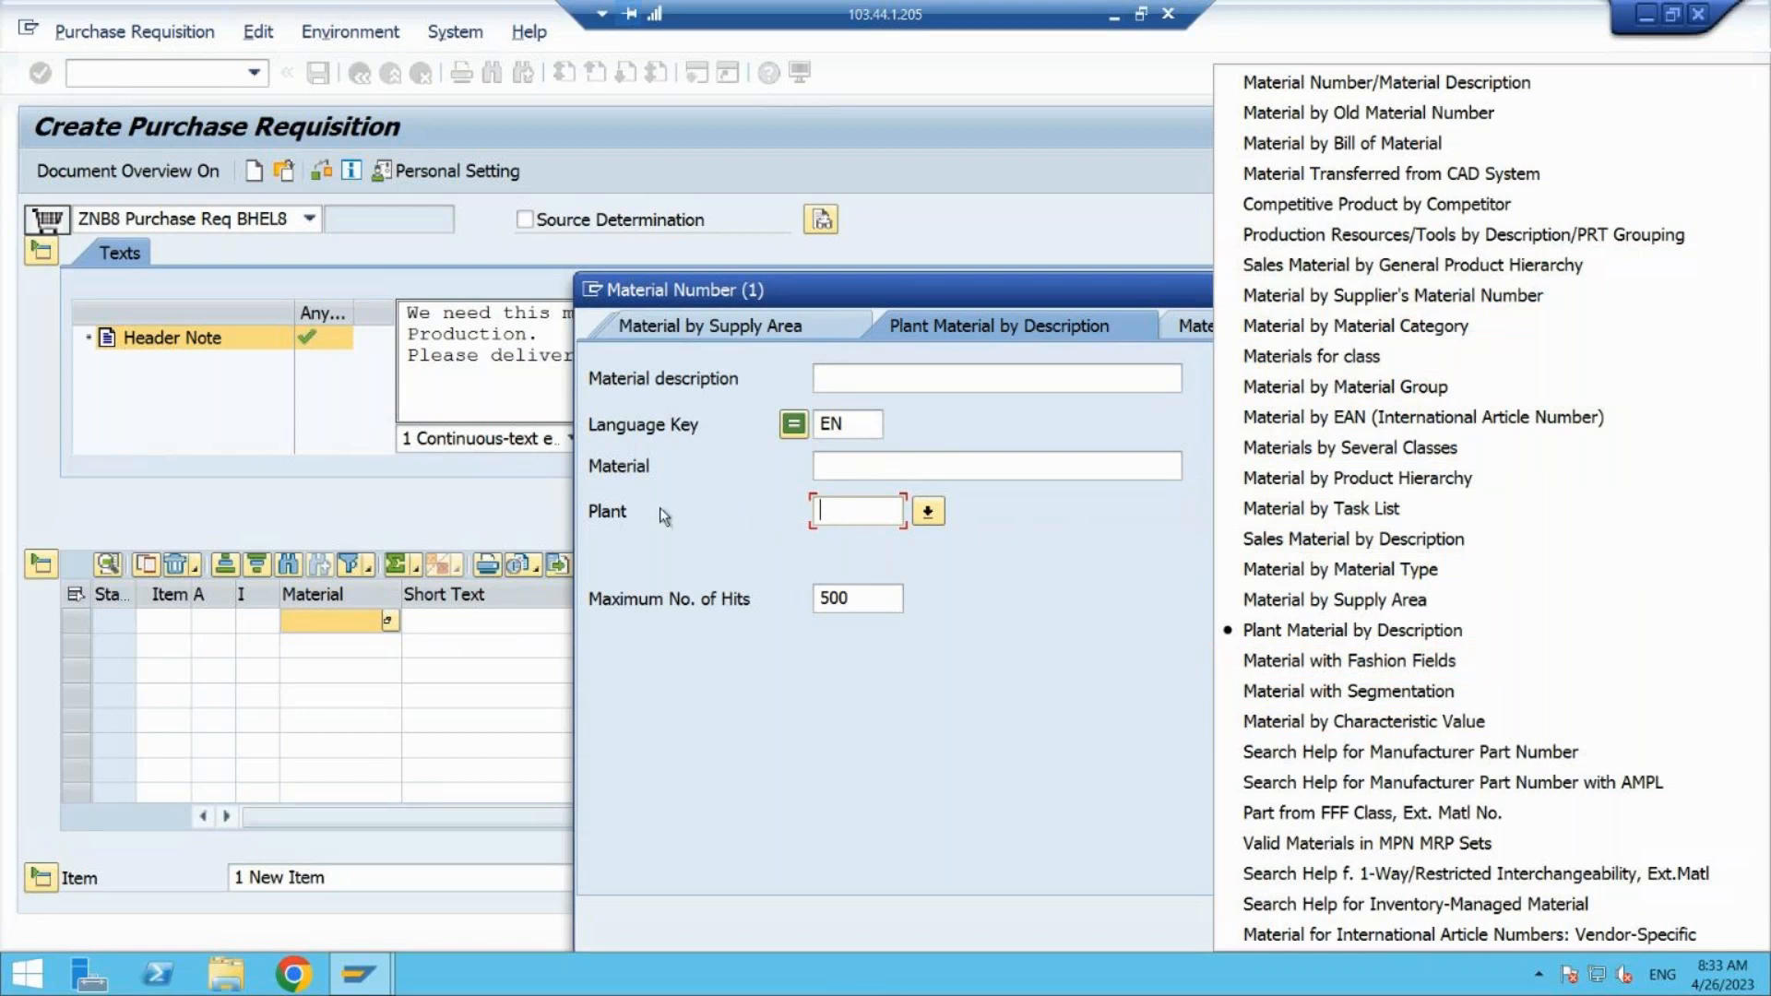
left_click(1469, 633)
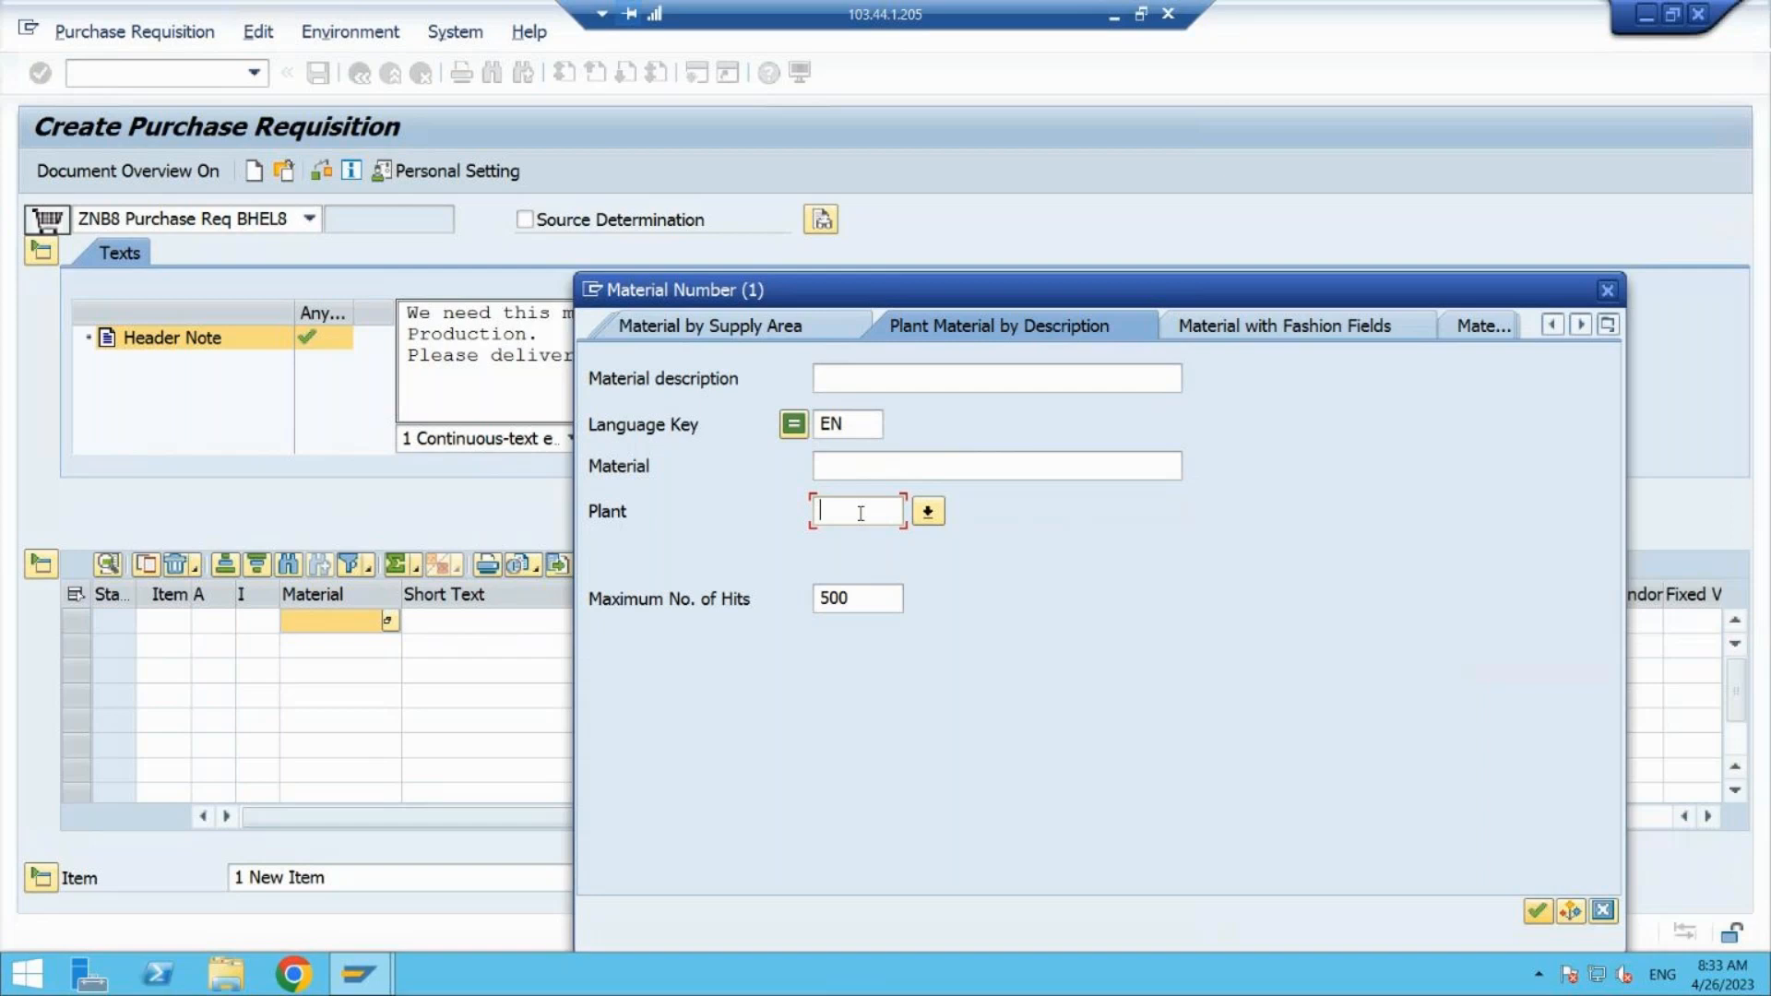
- Search for the materials of plant 77P1 with the maximum number of hits set to 20
type("77p1")
key("BackSpace")
key("BackSpace")
left_click_drag(860, 596, 815, 597)
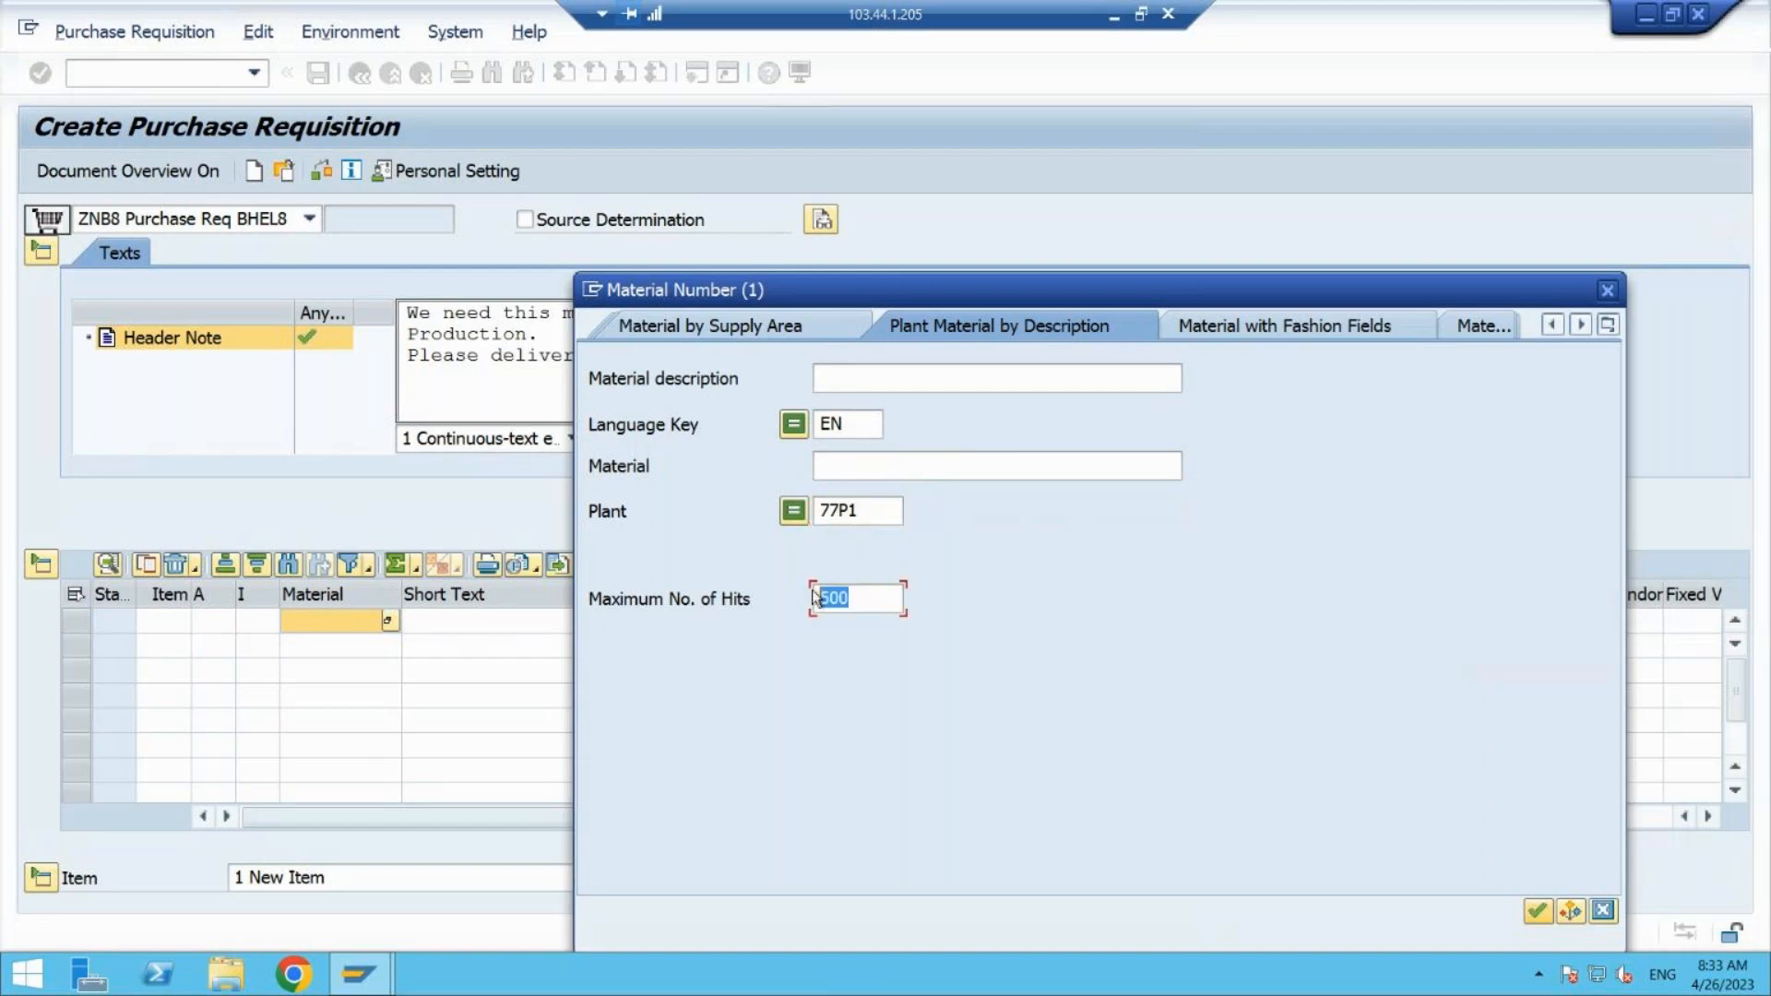
type("1000")
key("BackSpace")
key("BackSpace")
key("BackSpace")
key("BackSpace")
type("20")
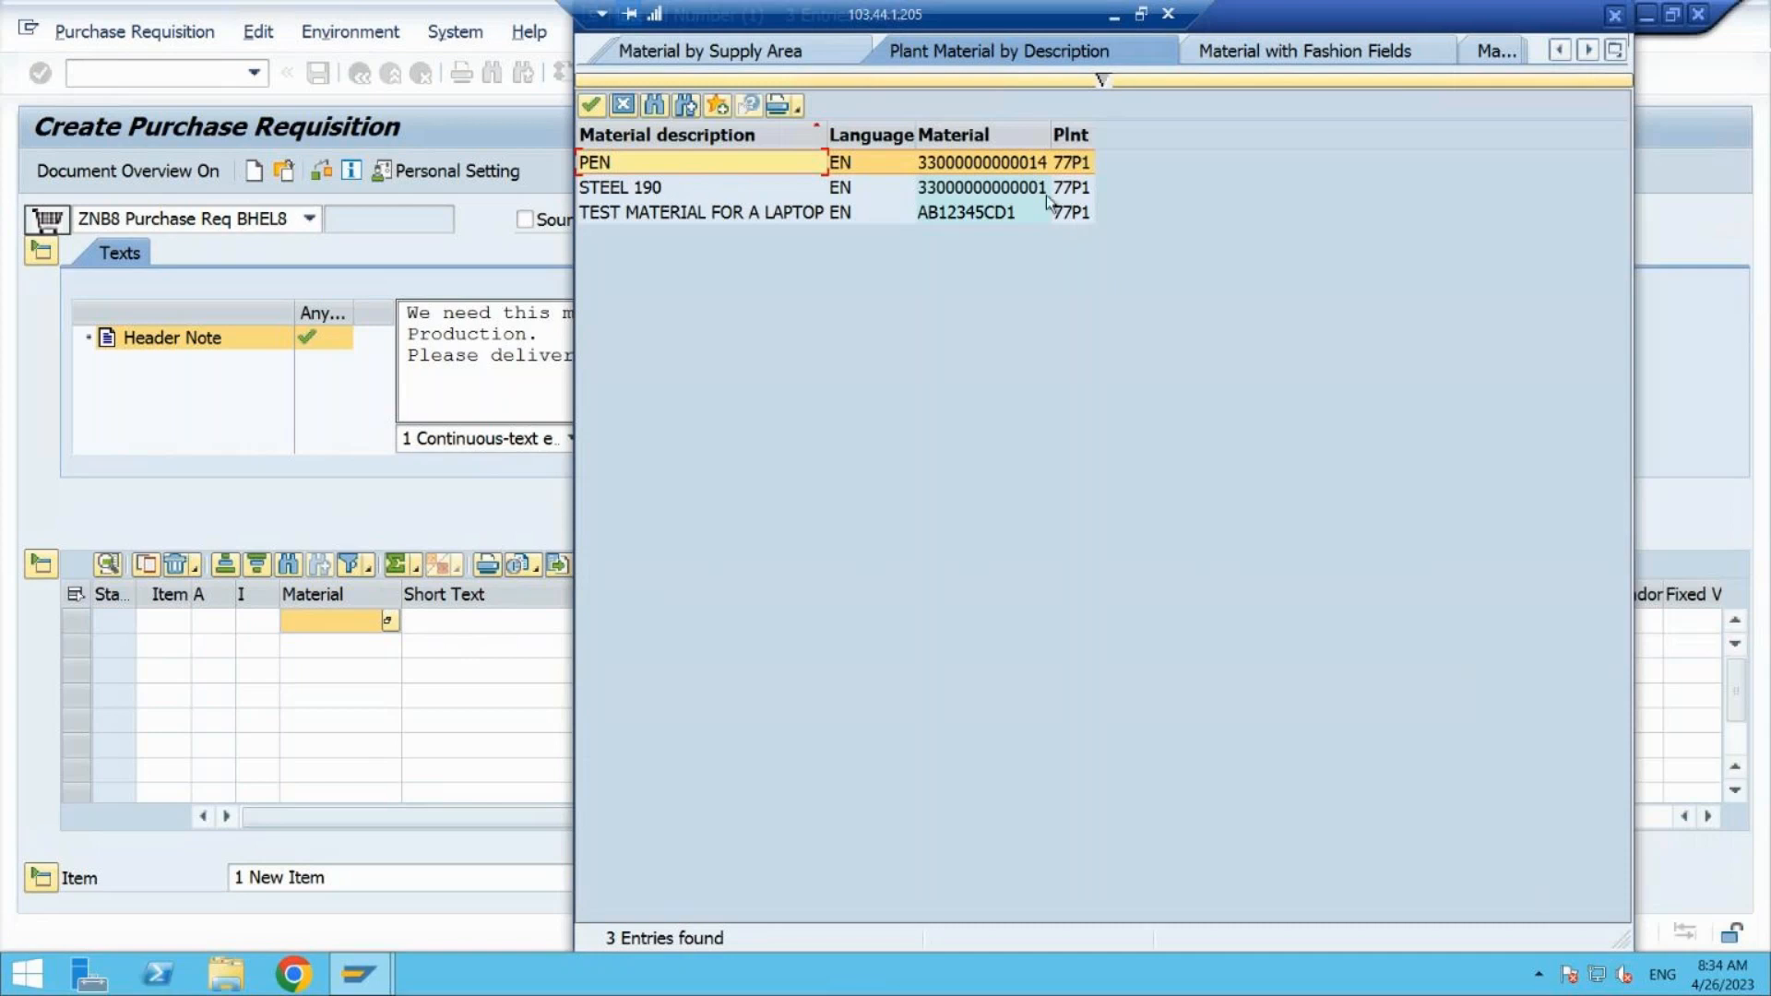
- Choose STEEL 190 from the search results as the first item's material
left_click(1087, 186)
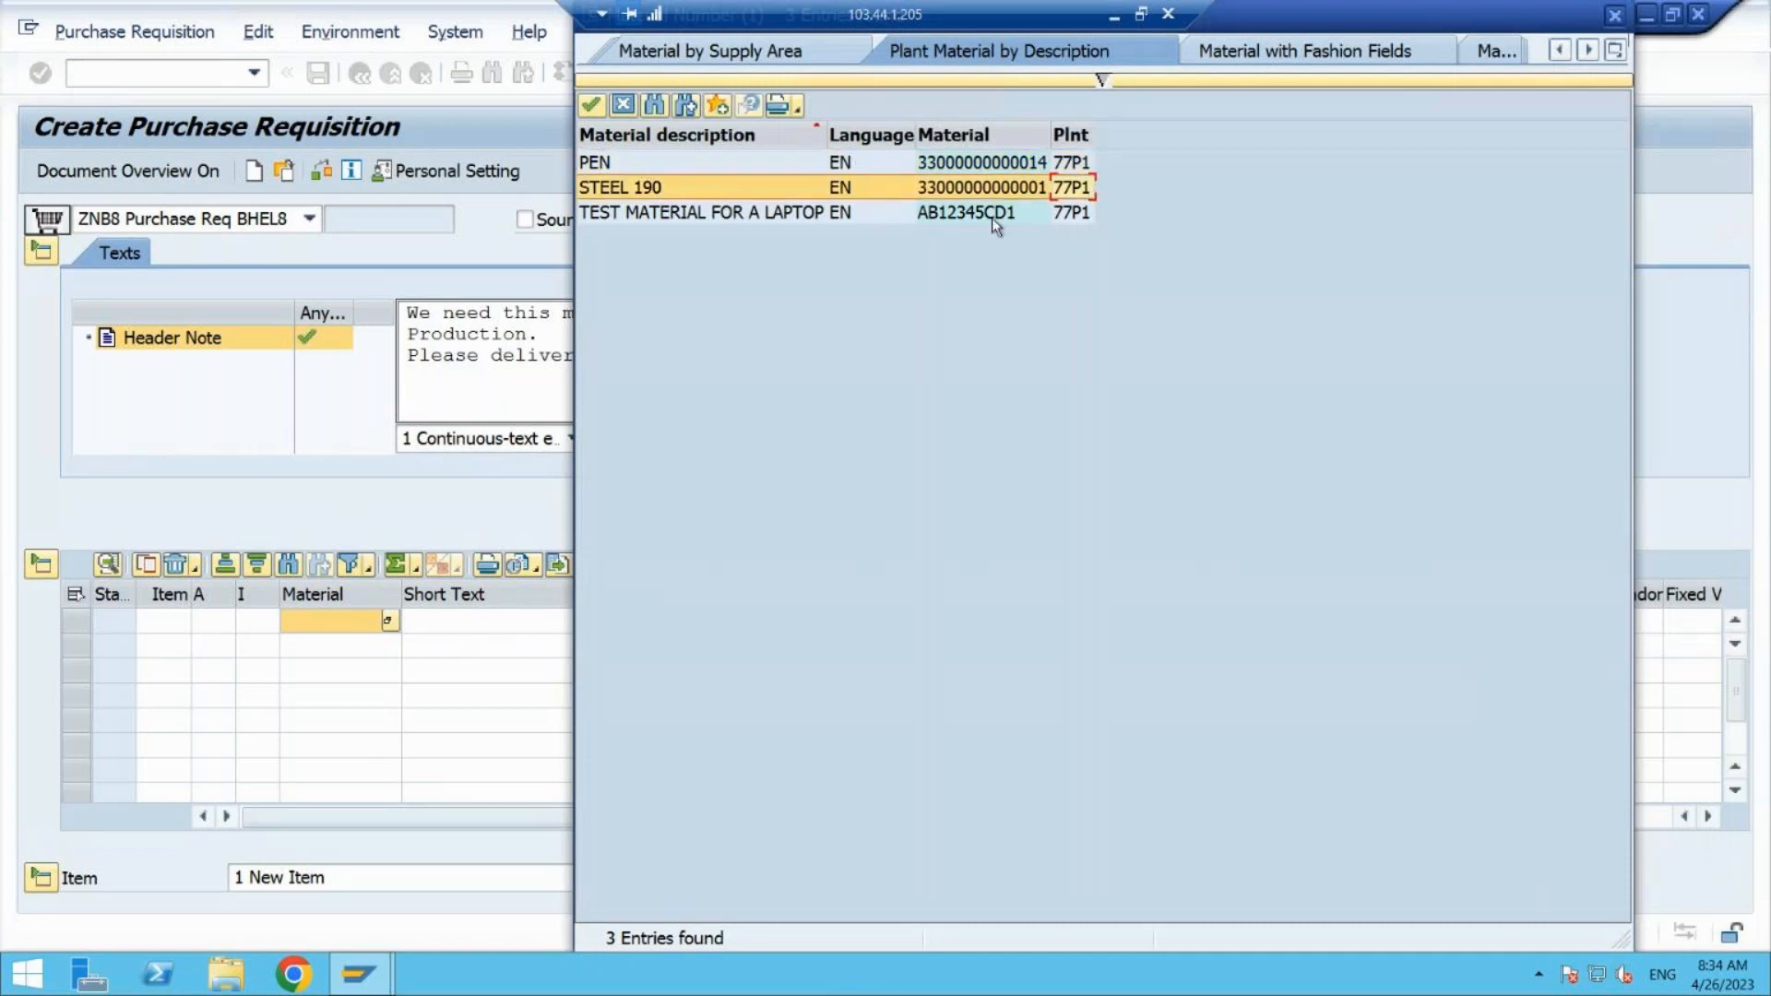
double_click(621, 190)
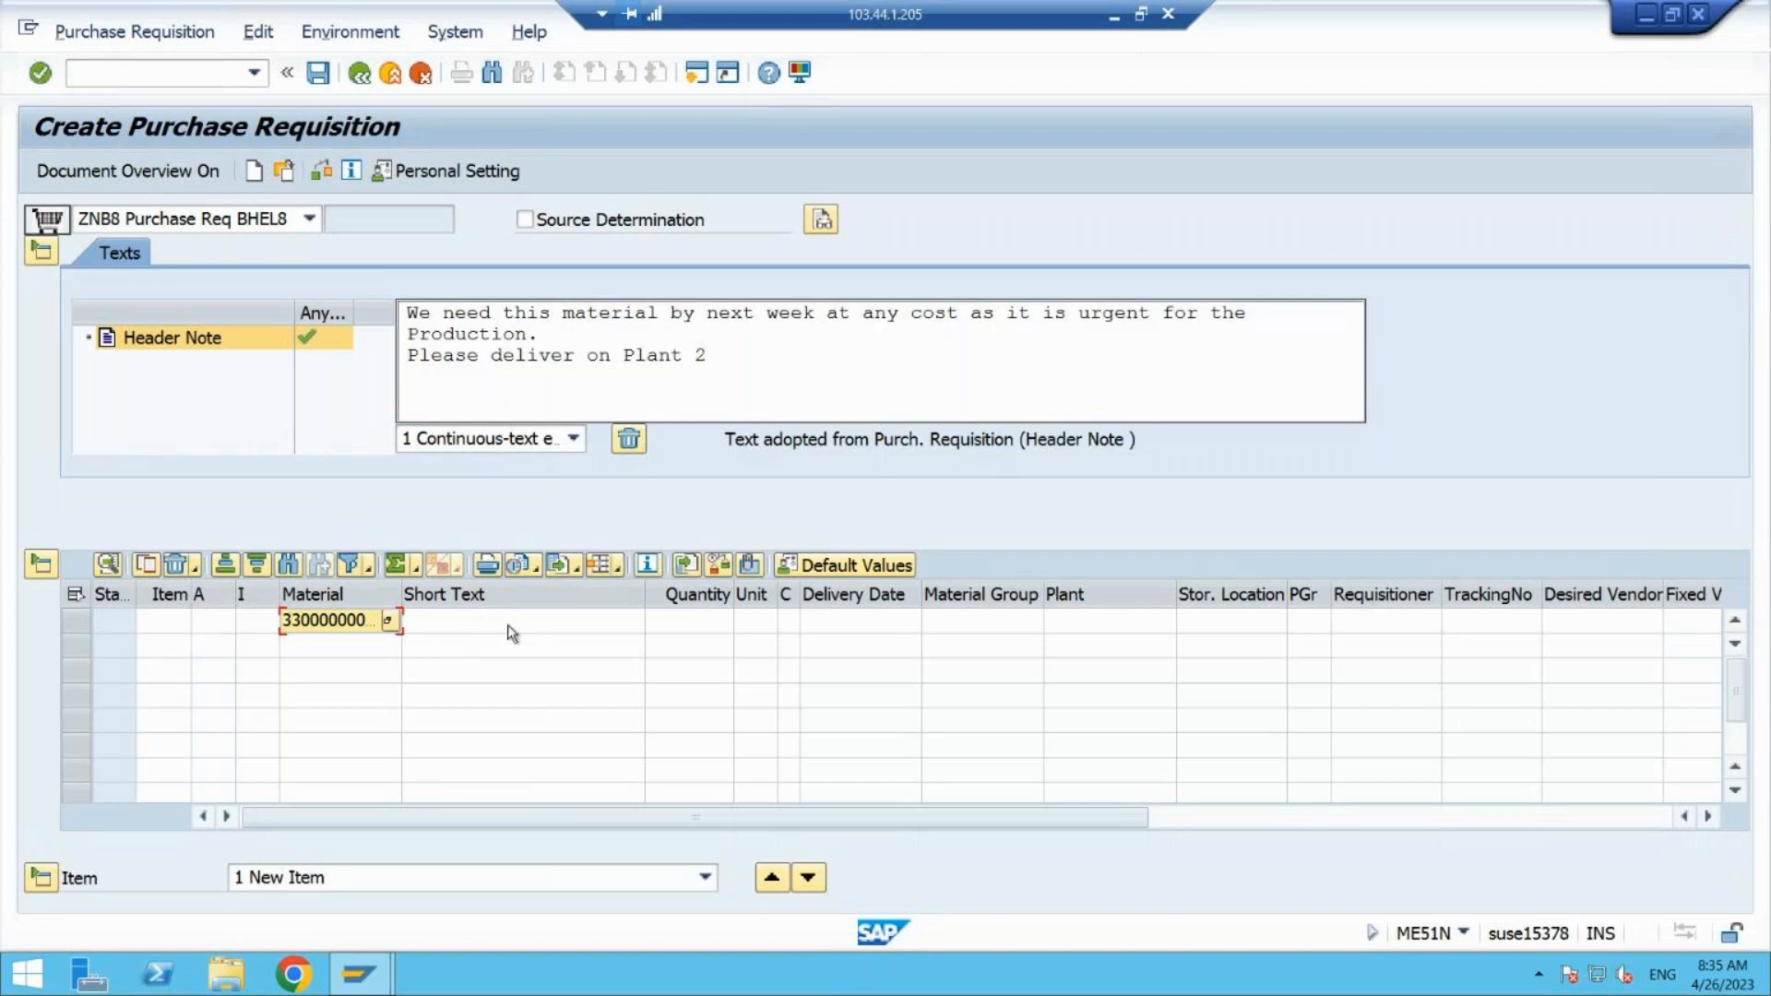
left_click(356, 623)
- Enter quantity 100 and plant 77P1 for the first item and confirm the line
left_click(695, 622)
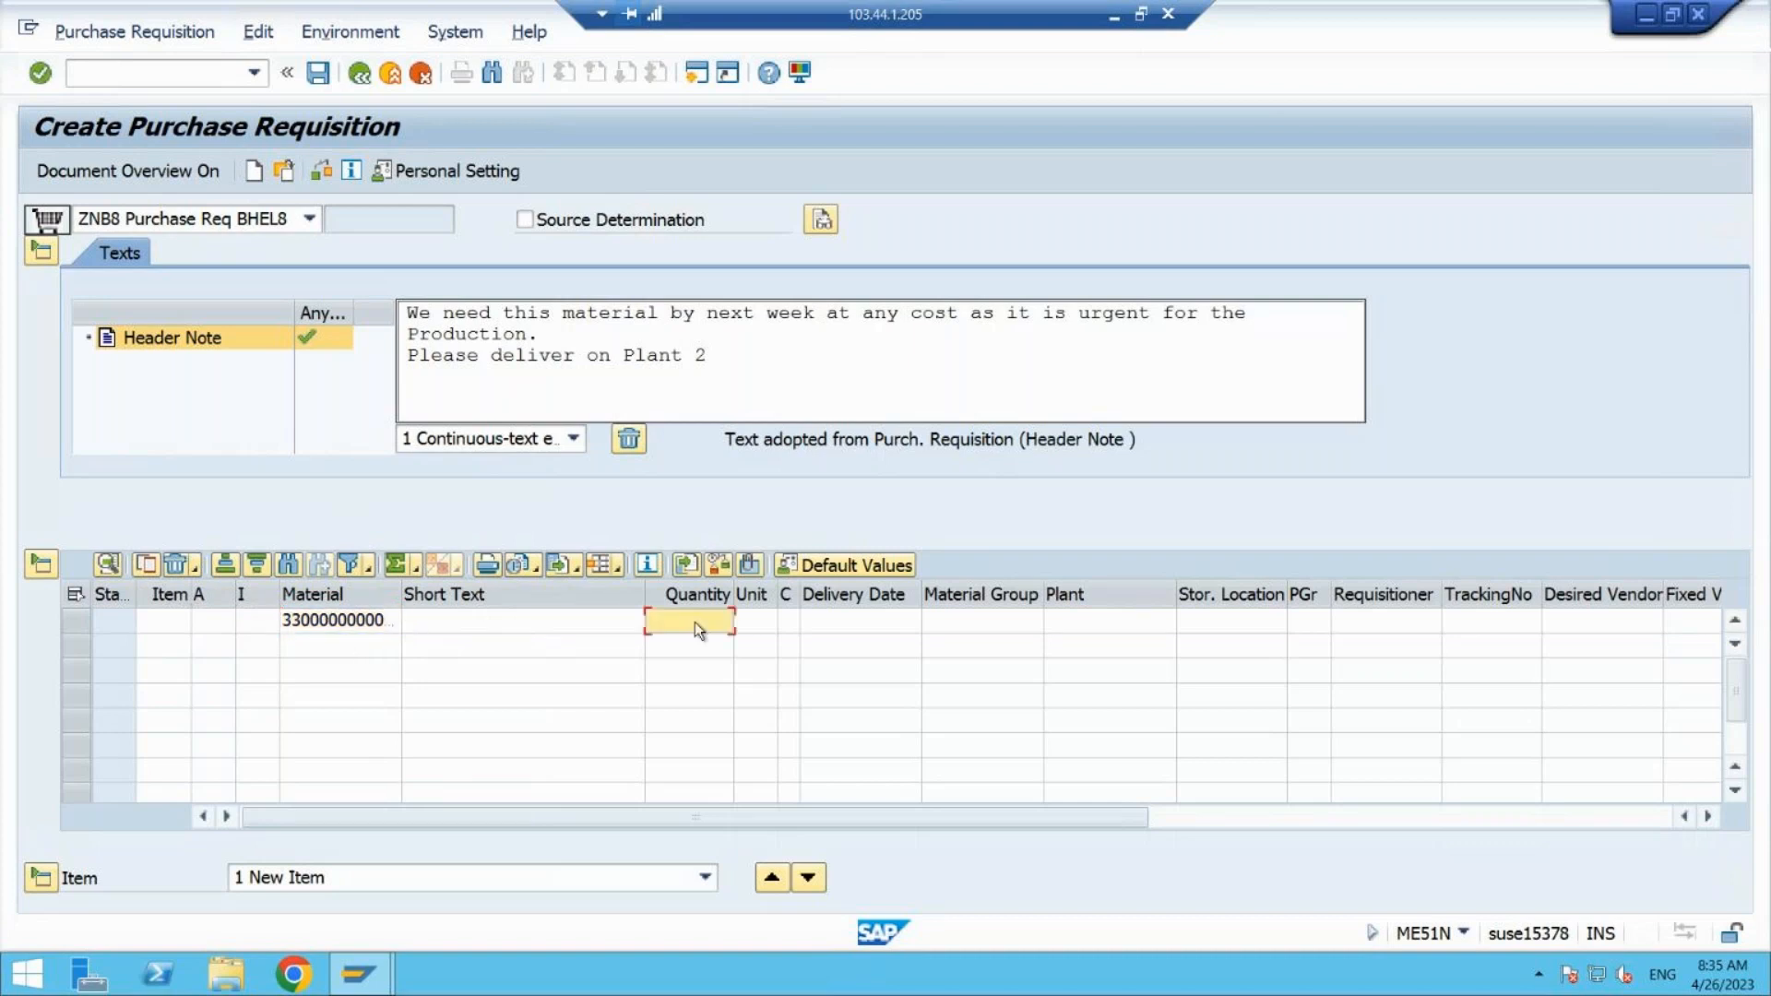
type("100")
key("Tab")
key("Tab")
key("Tab")
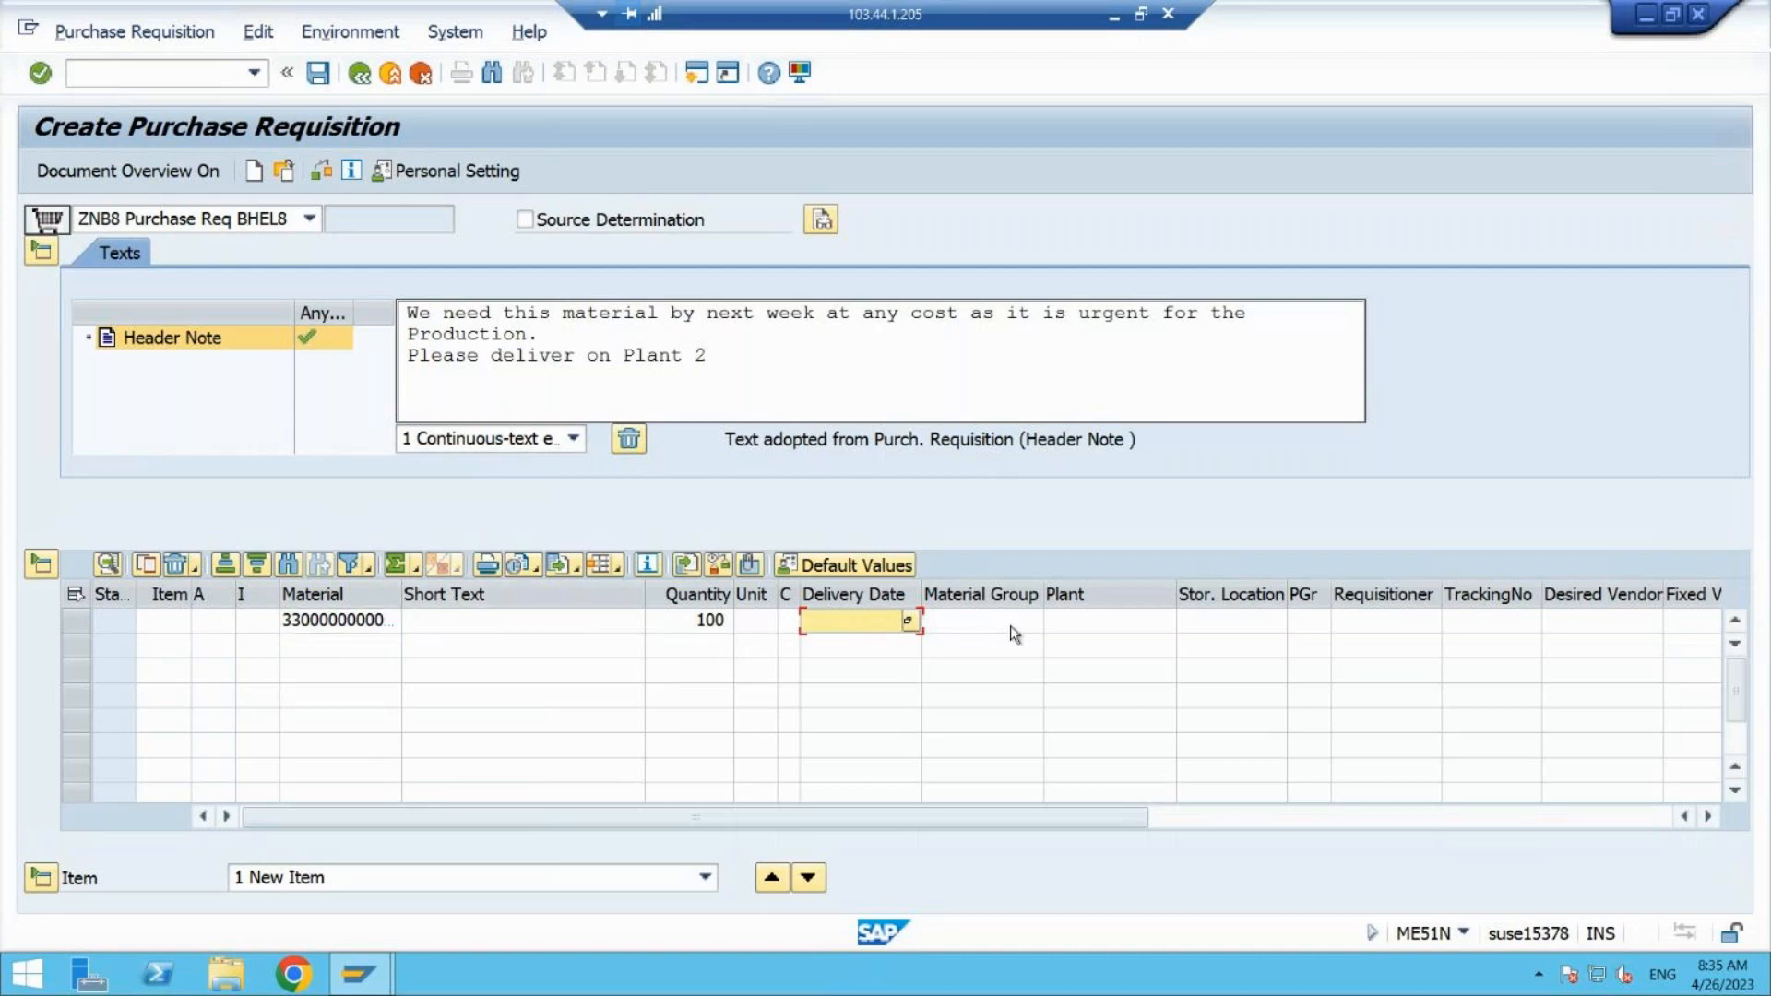
left_click(1077, 625)
type("77P1")
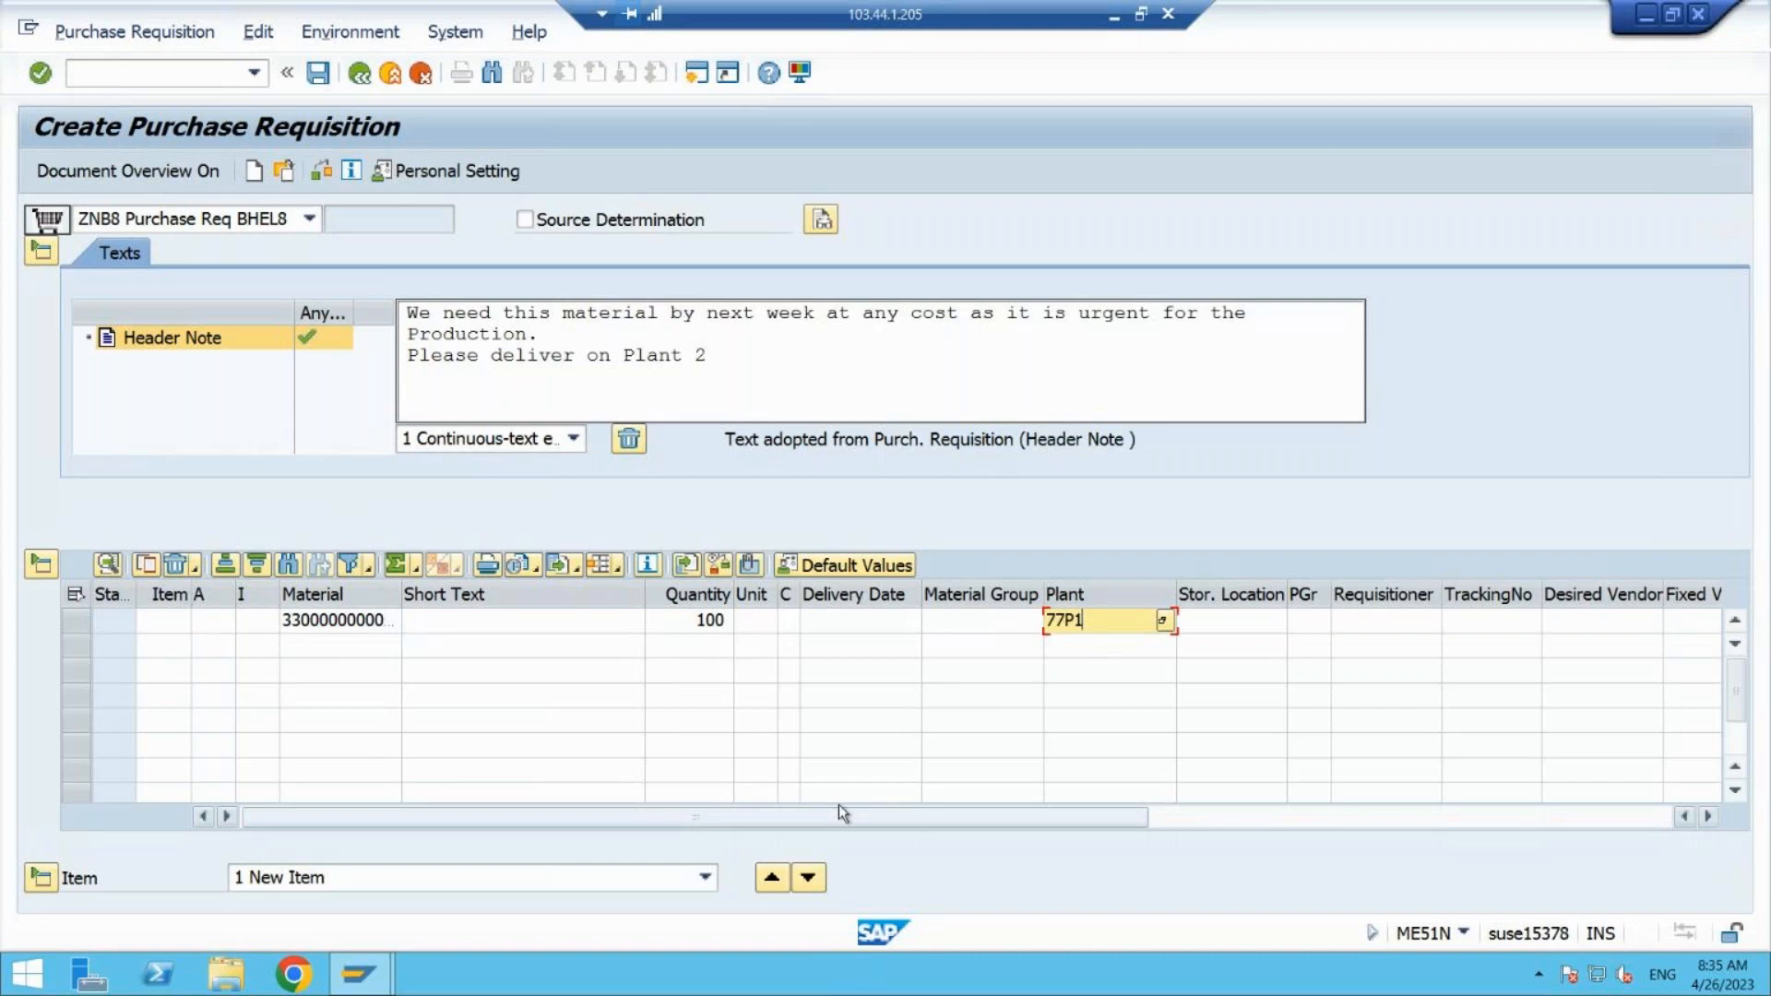
key("Return")
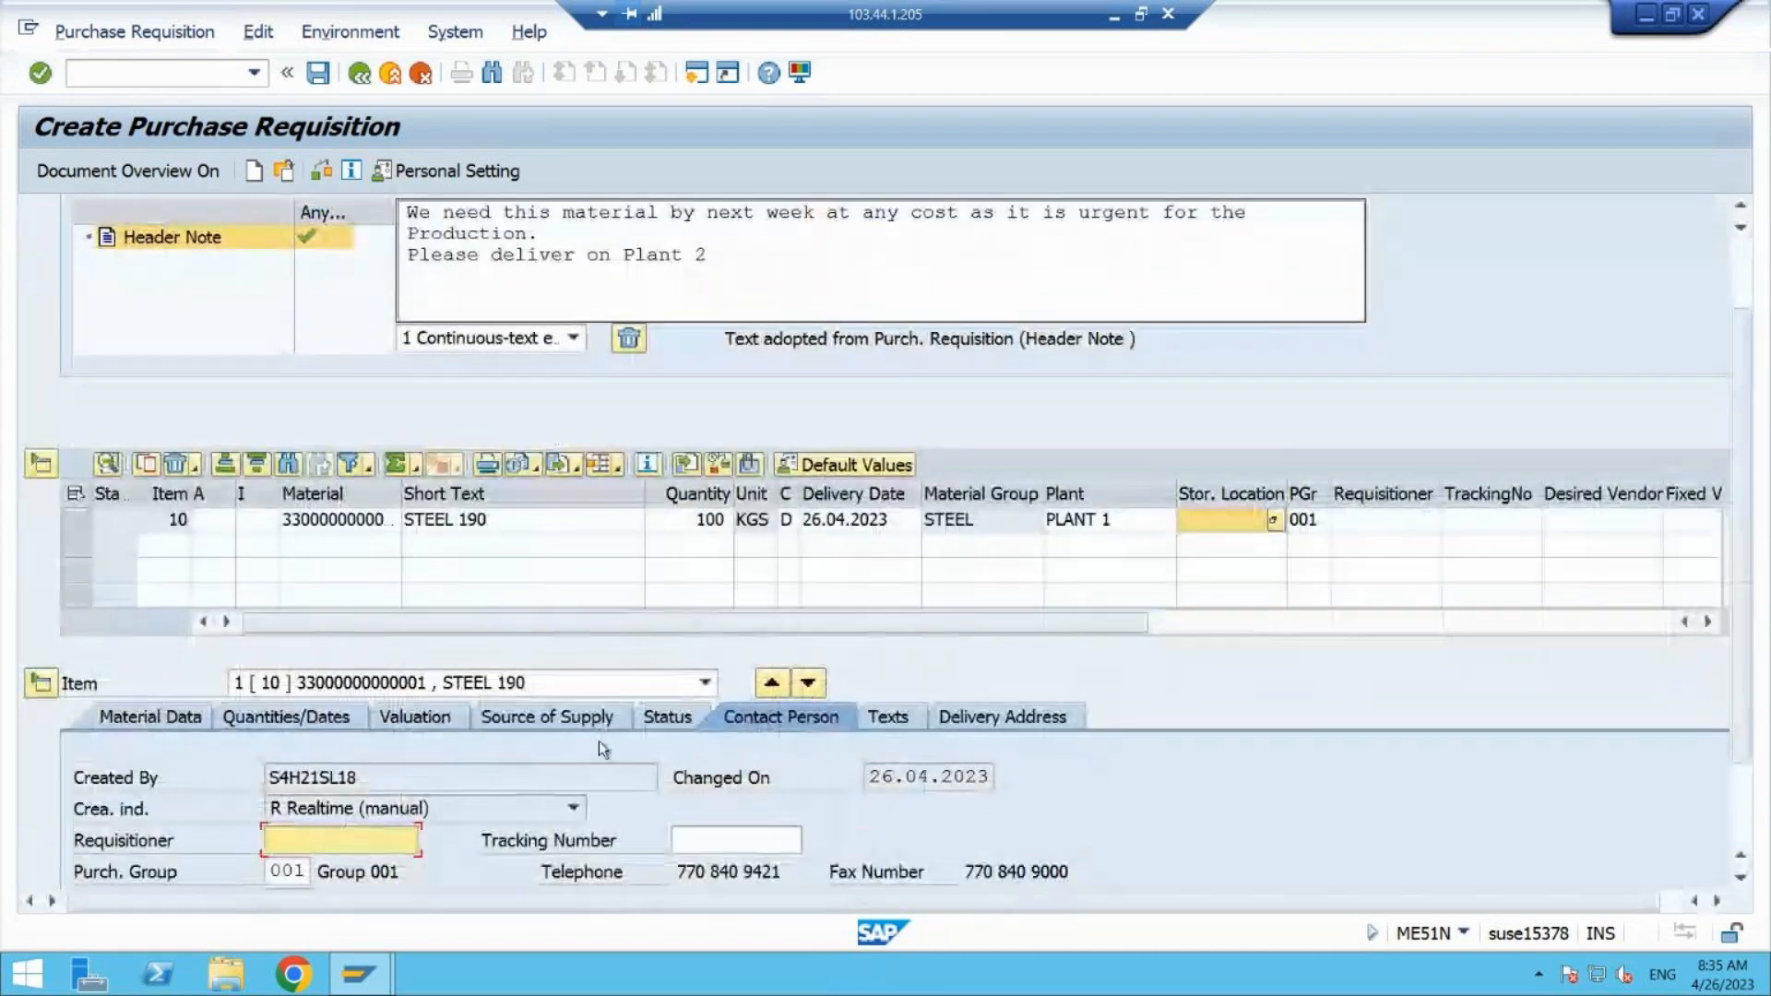
- Set the STEEL 190 item's delivery date to 10.05.2023 using the calendar
left_click(508, 518)
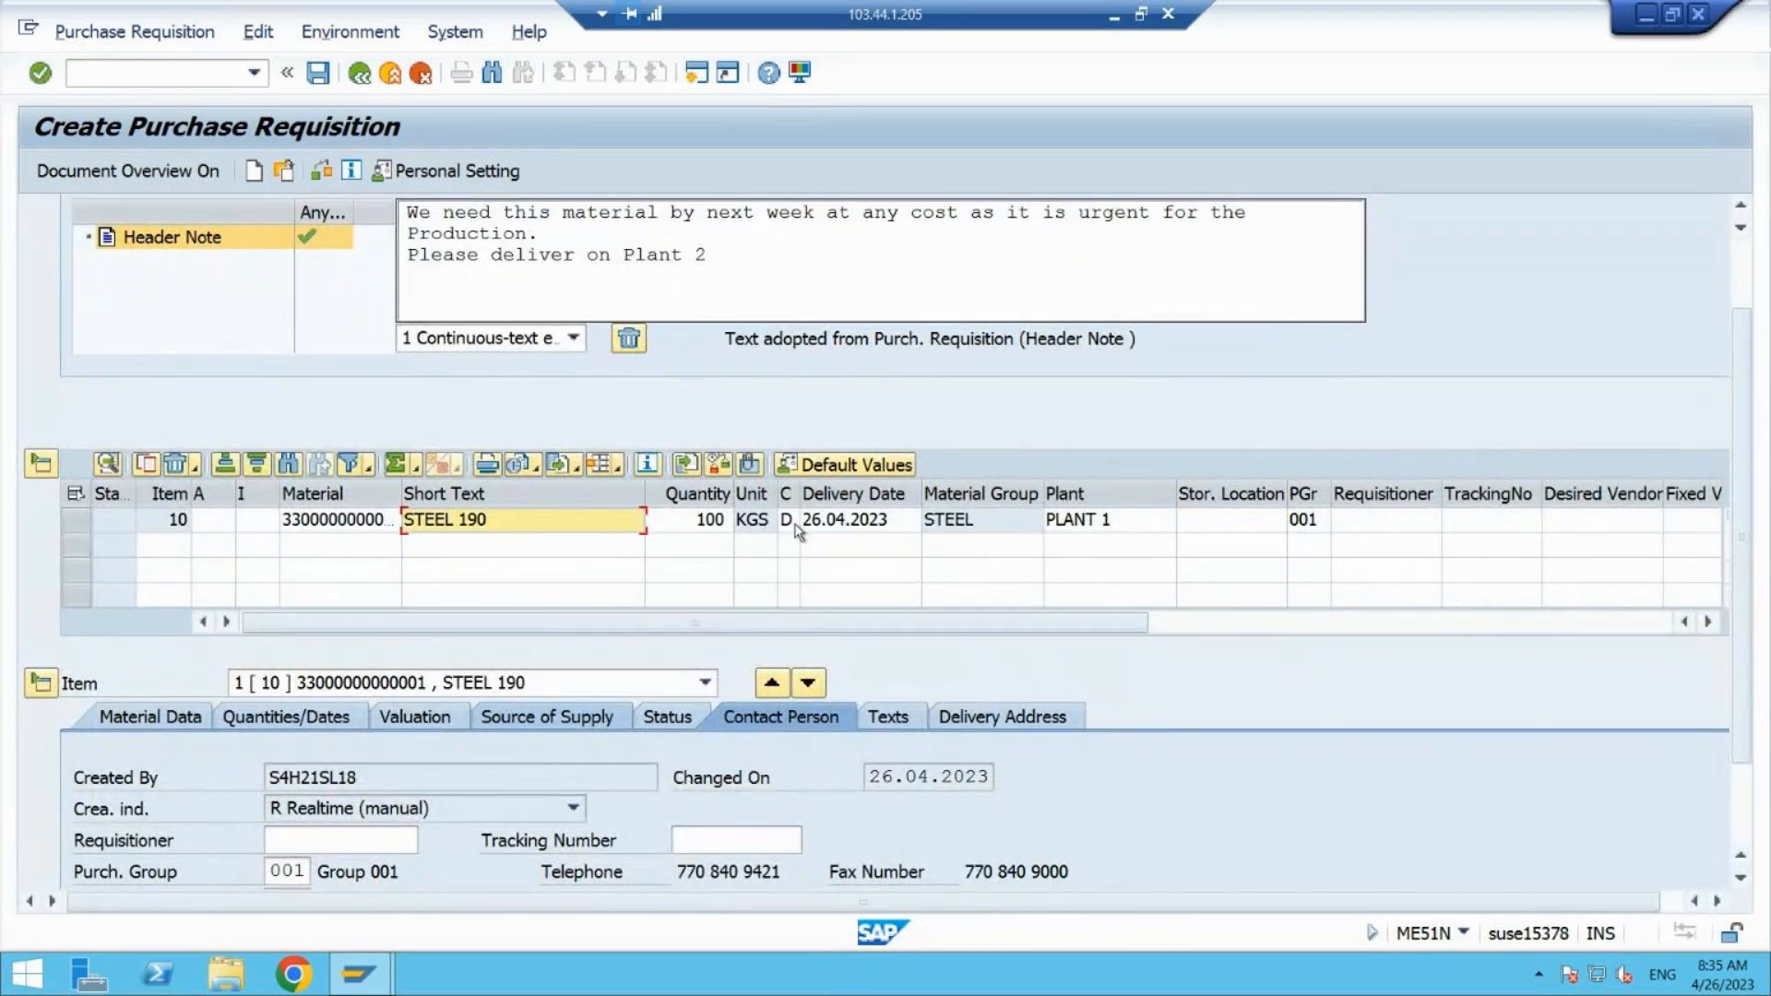
left_click(888, 522)
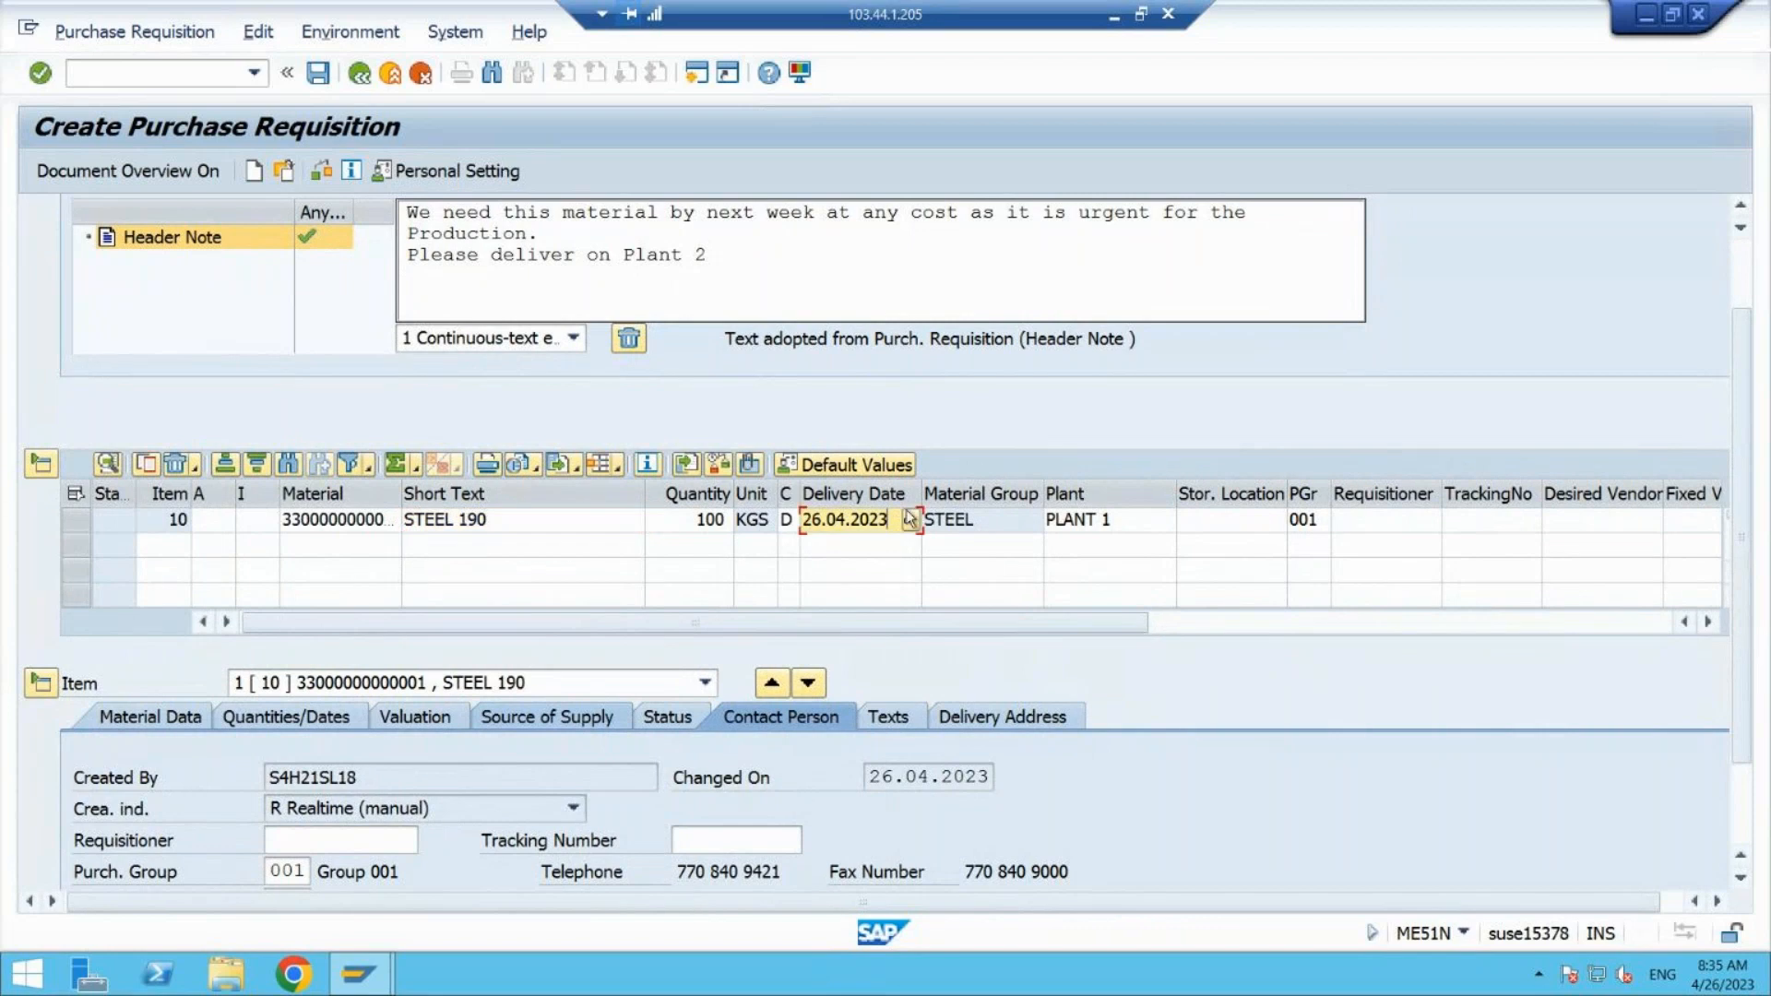
left_click(910, 519)
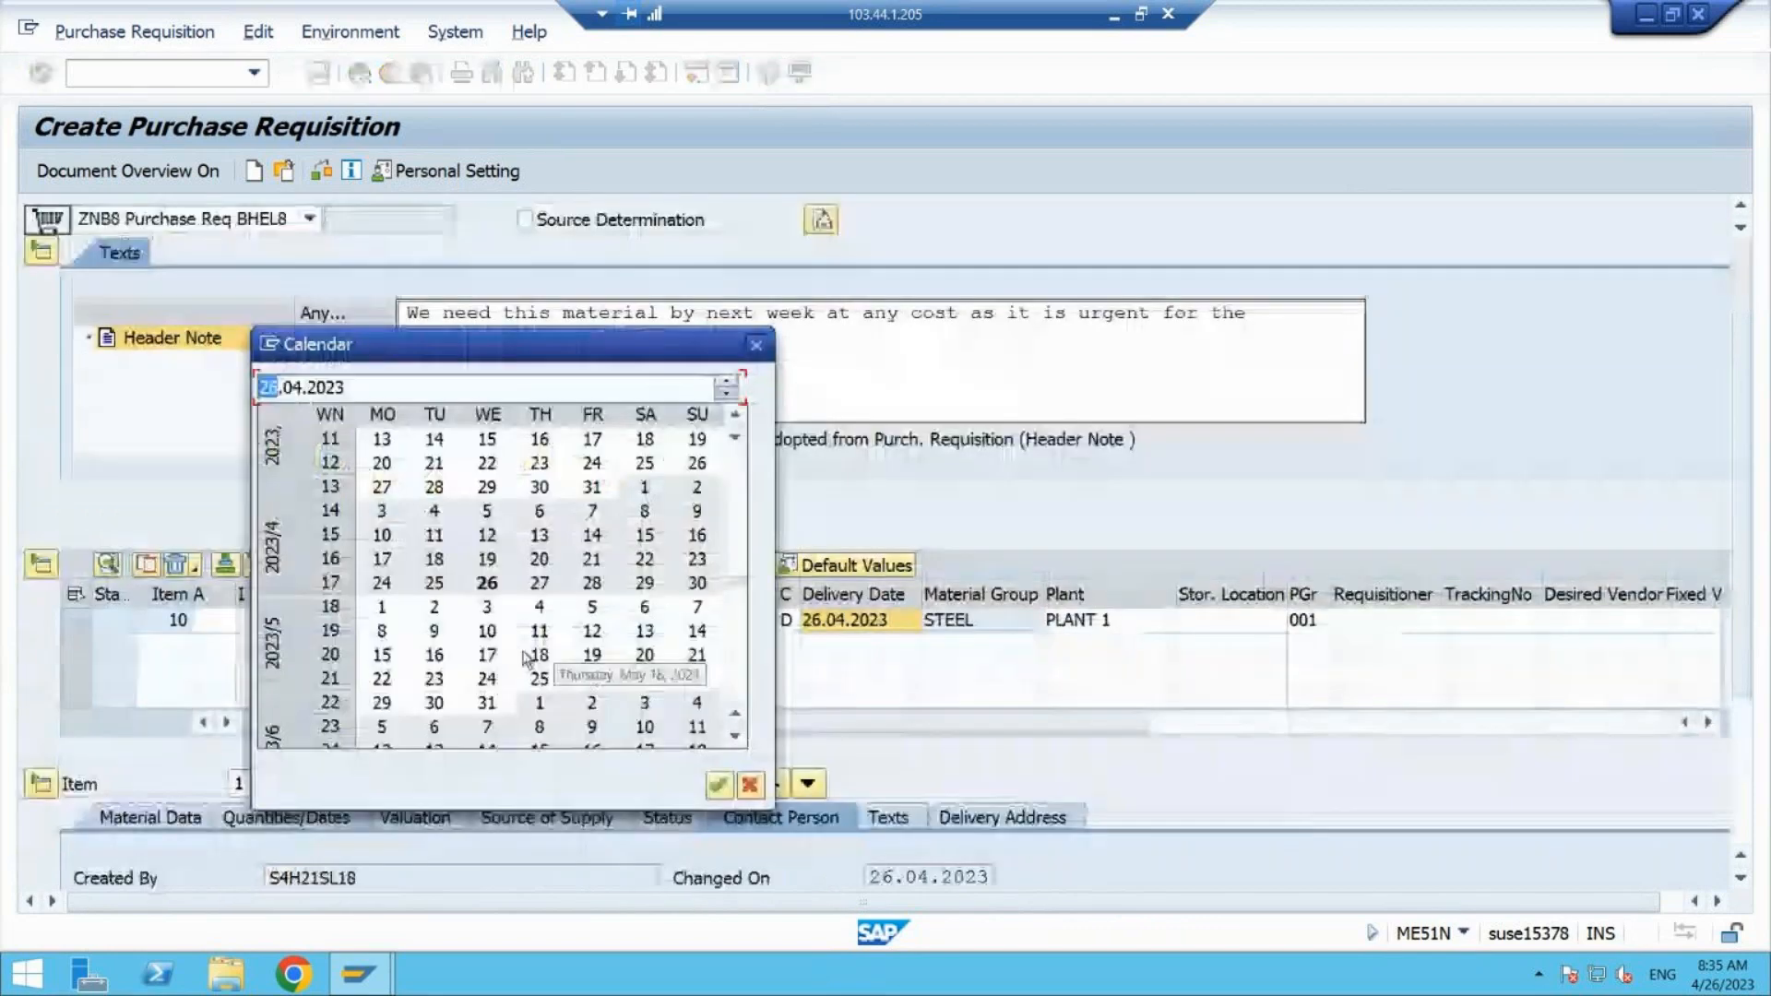
double_click(489, 633)
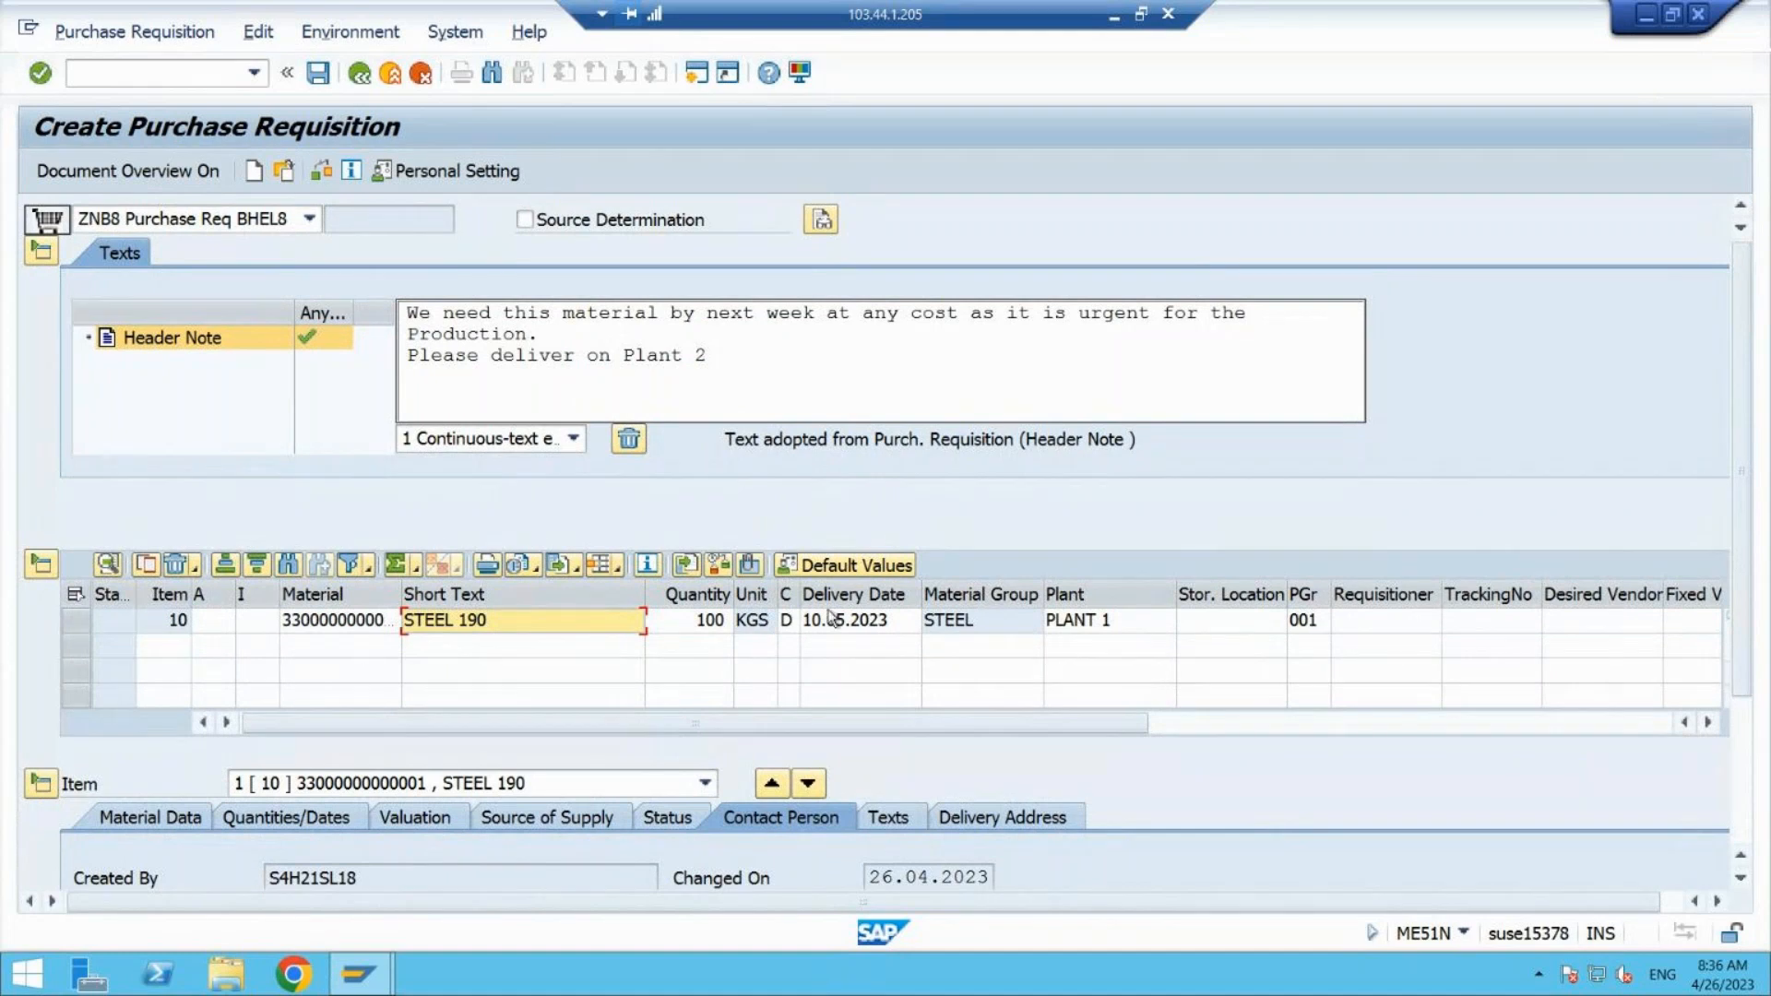
left_click(464, 623)
left_click(618, 622)
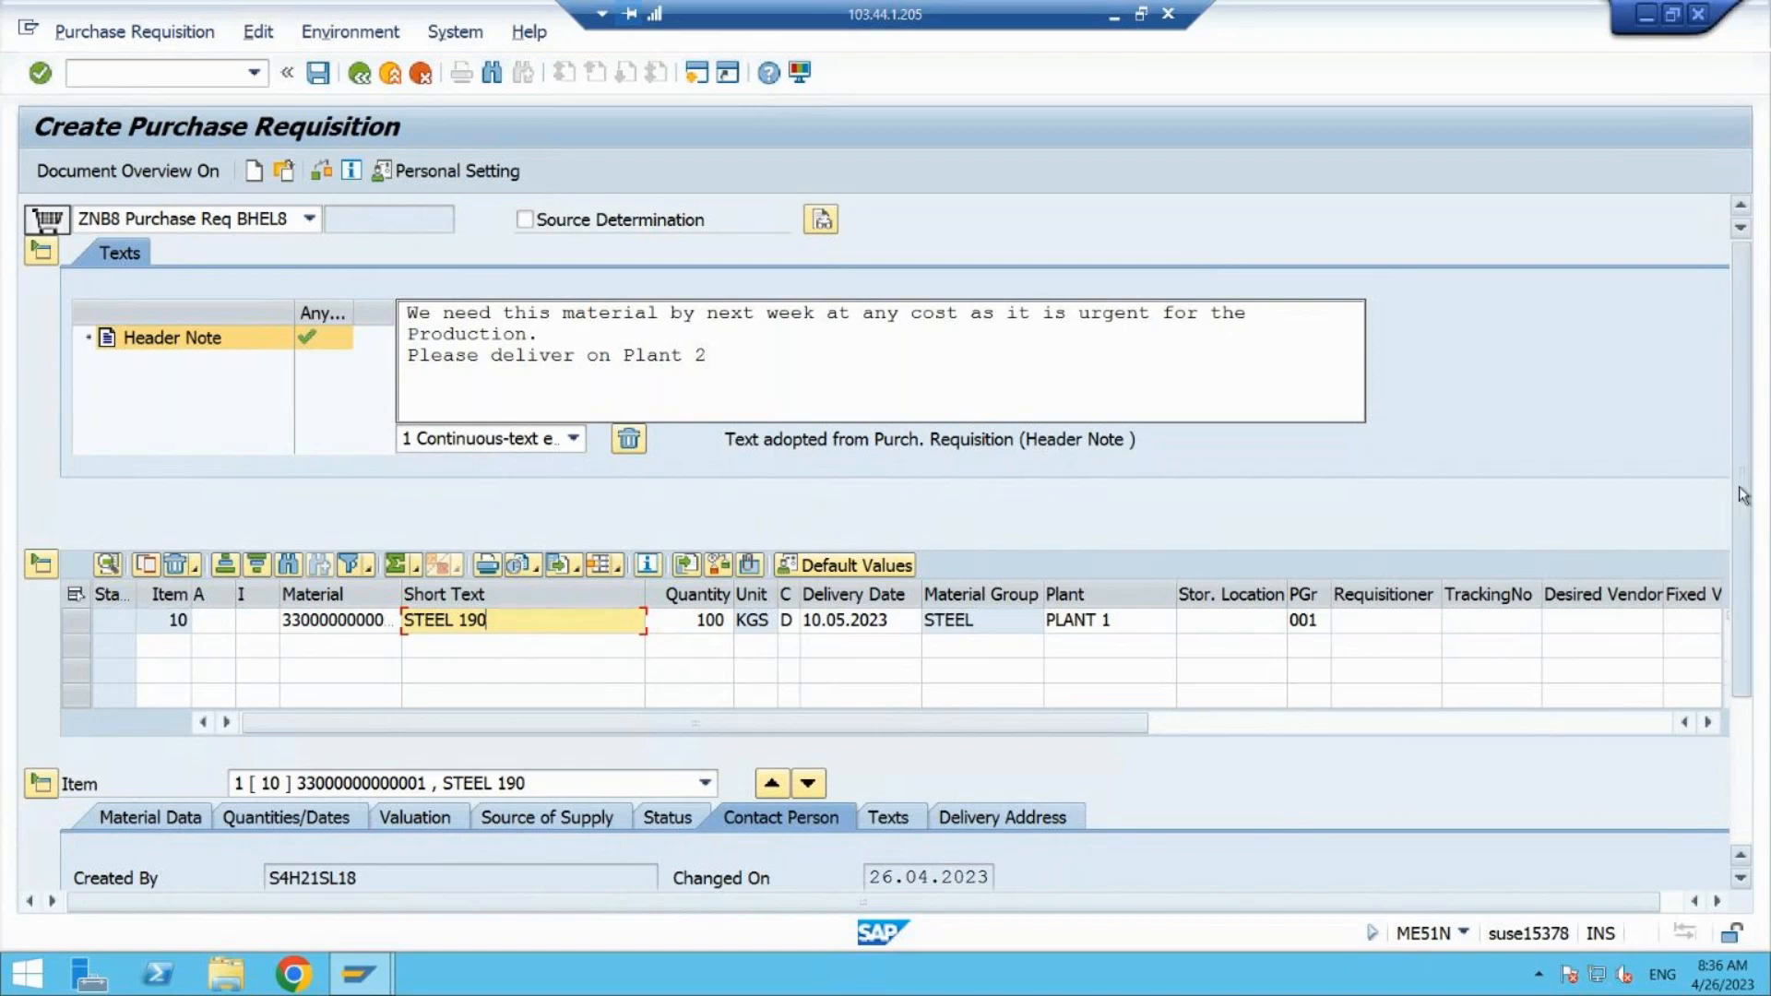
- Collapse the requisition's header and item overview so that only the item details stay expanded
scroll(1755, 489, "down", 3)
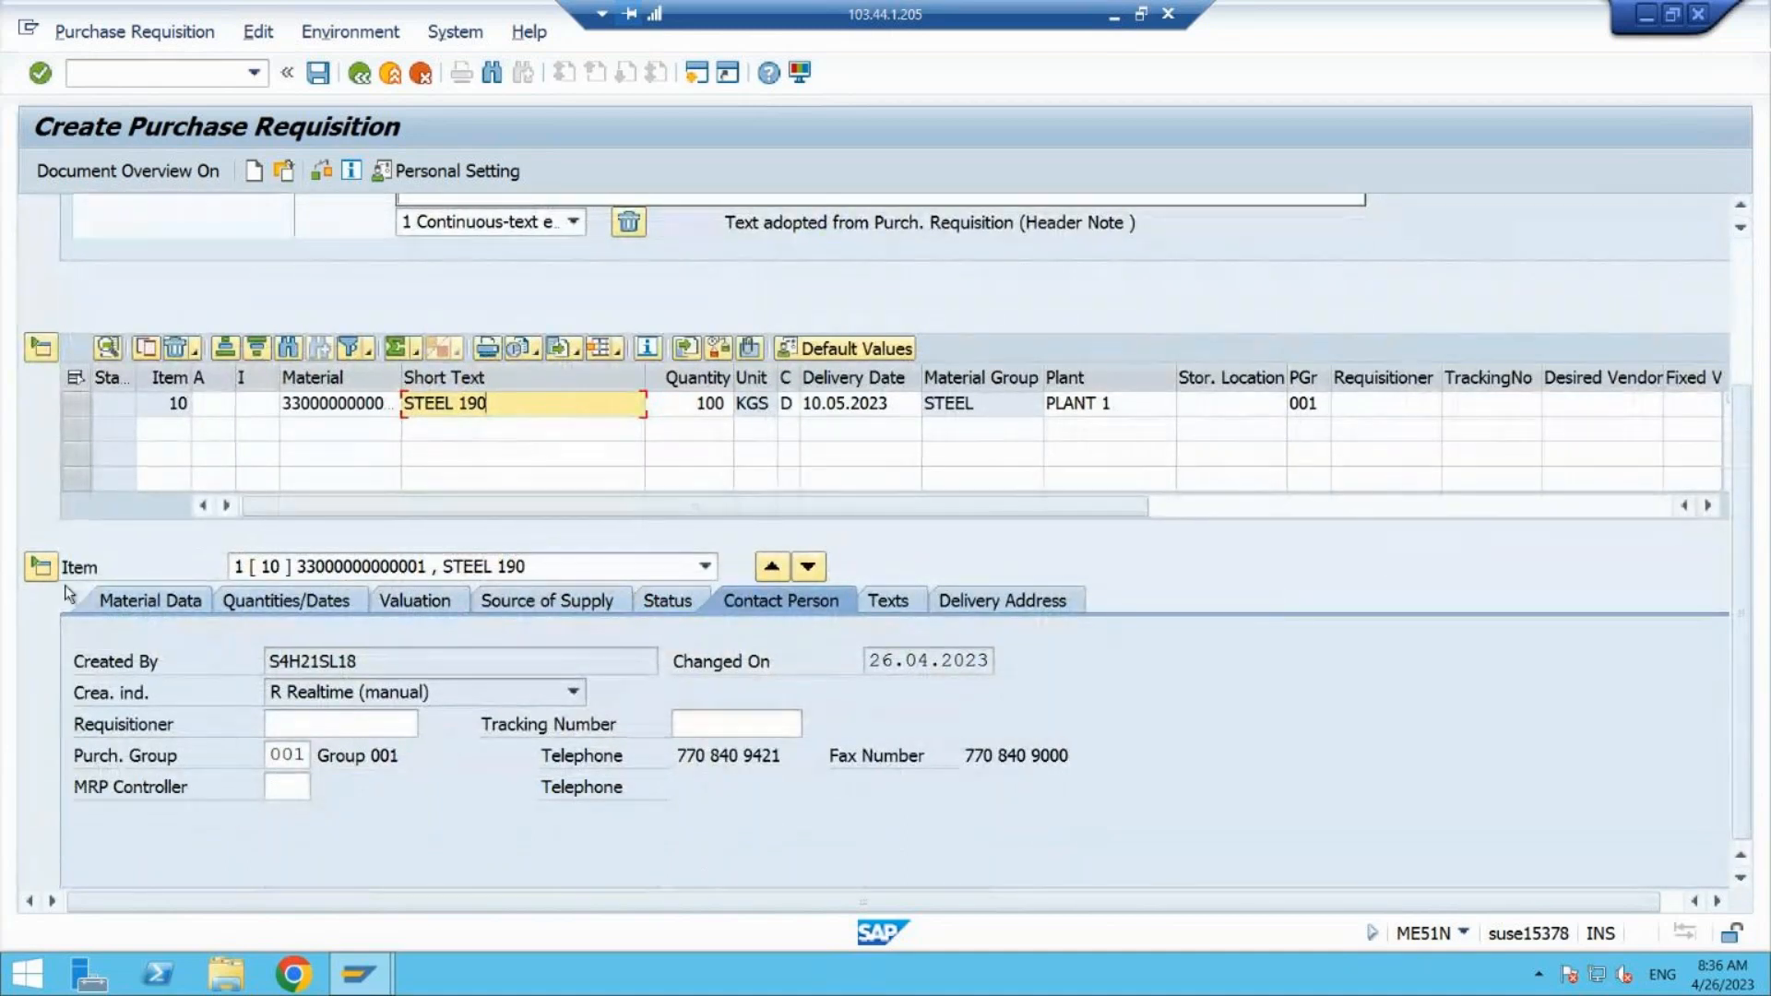
left_click_drag(1739, 692, 1741, 525)
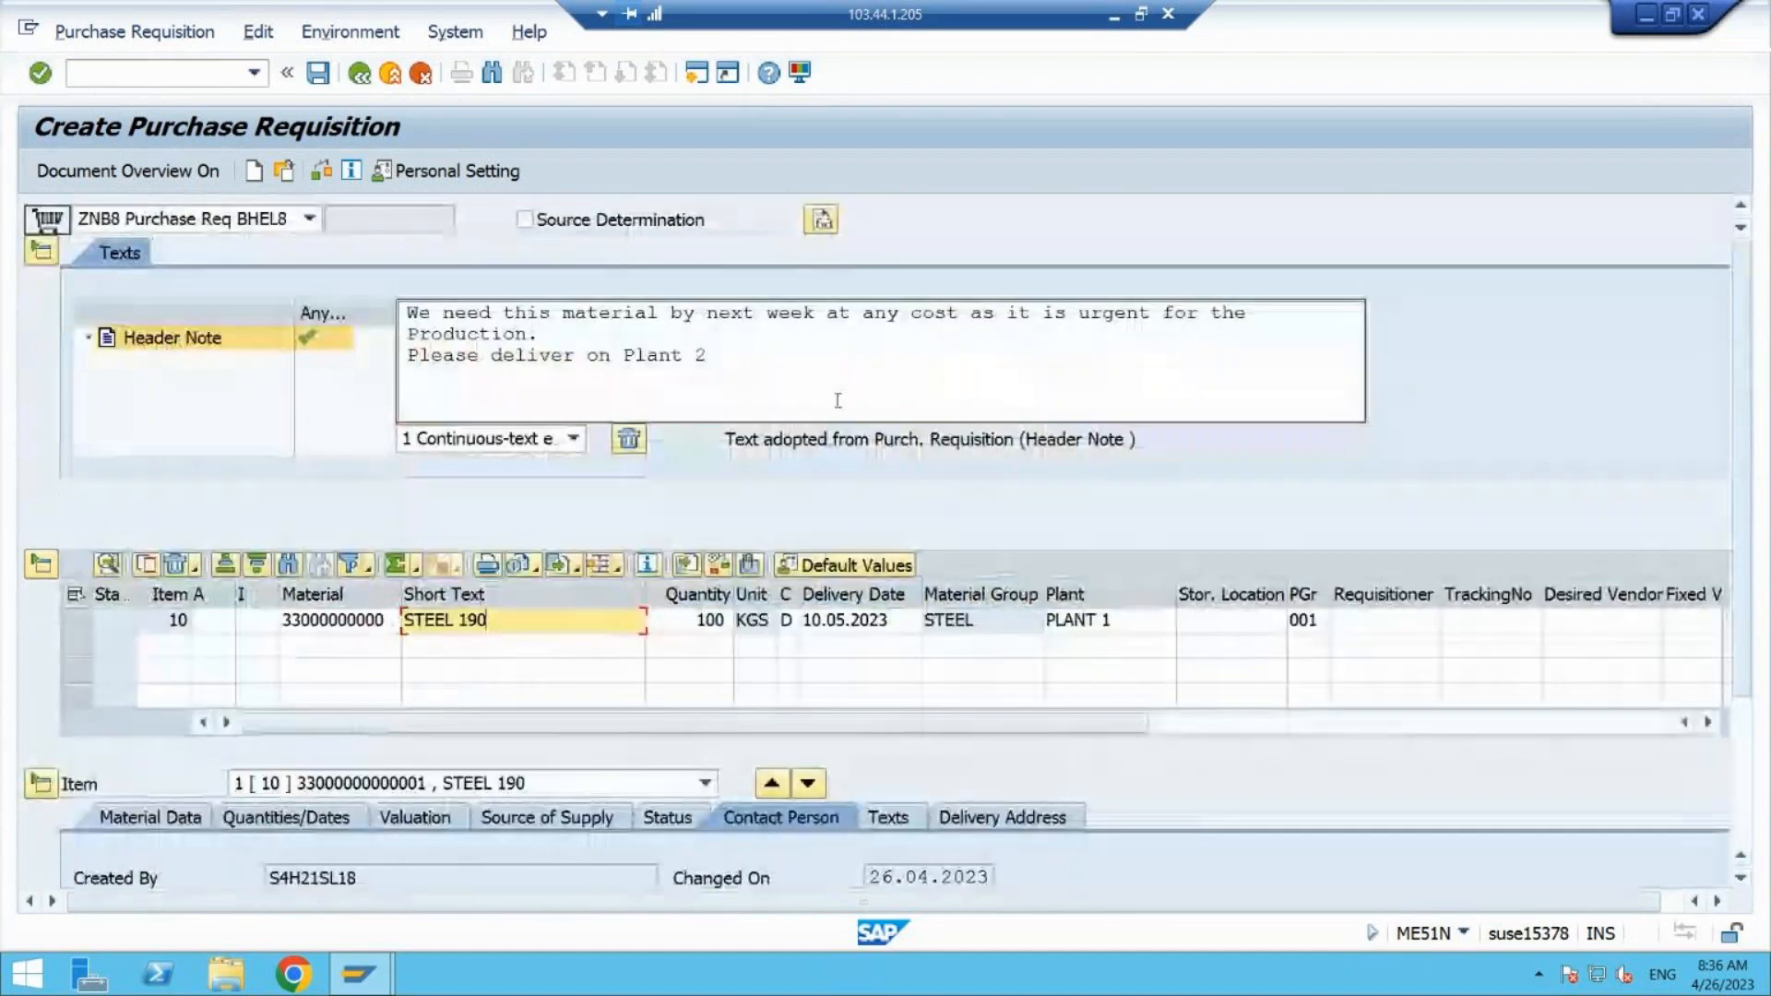
left_click(42, 254)
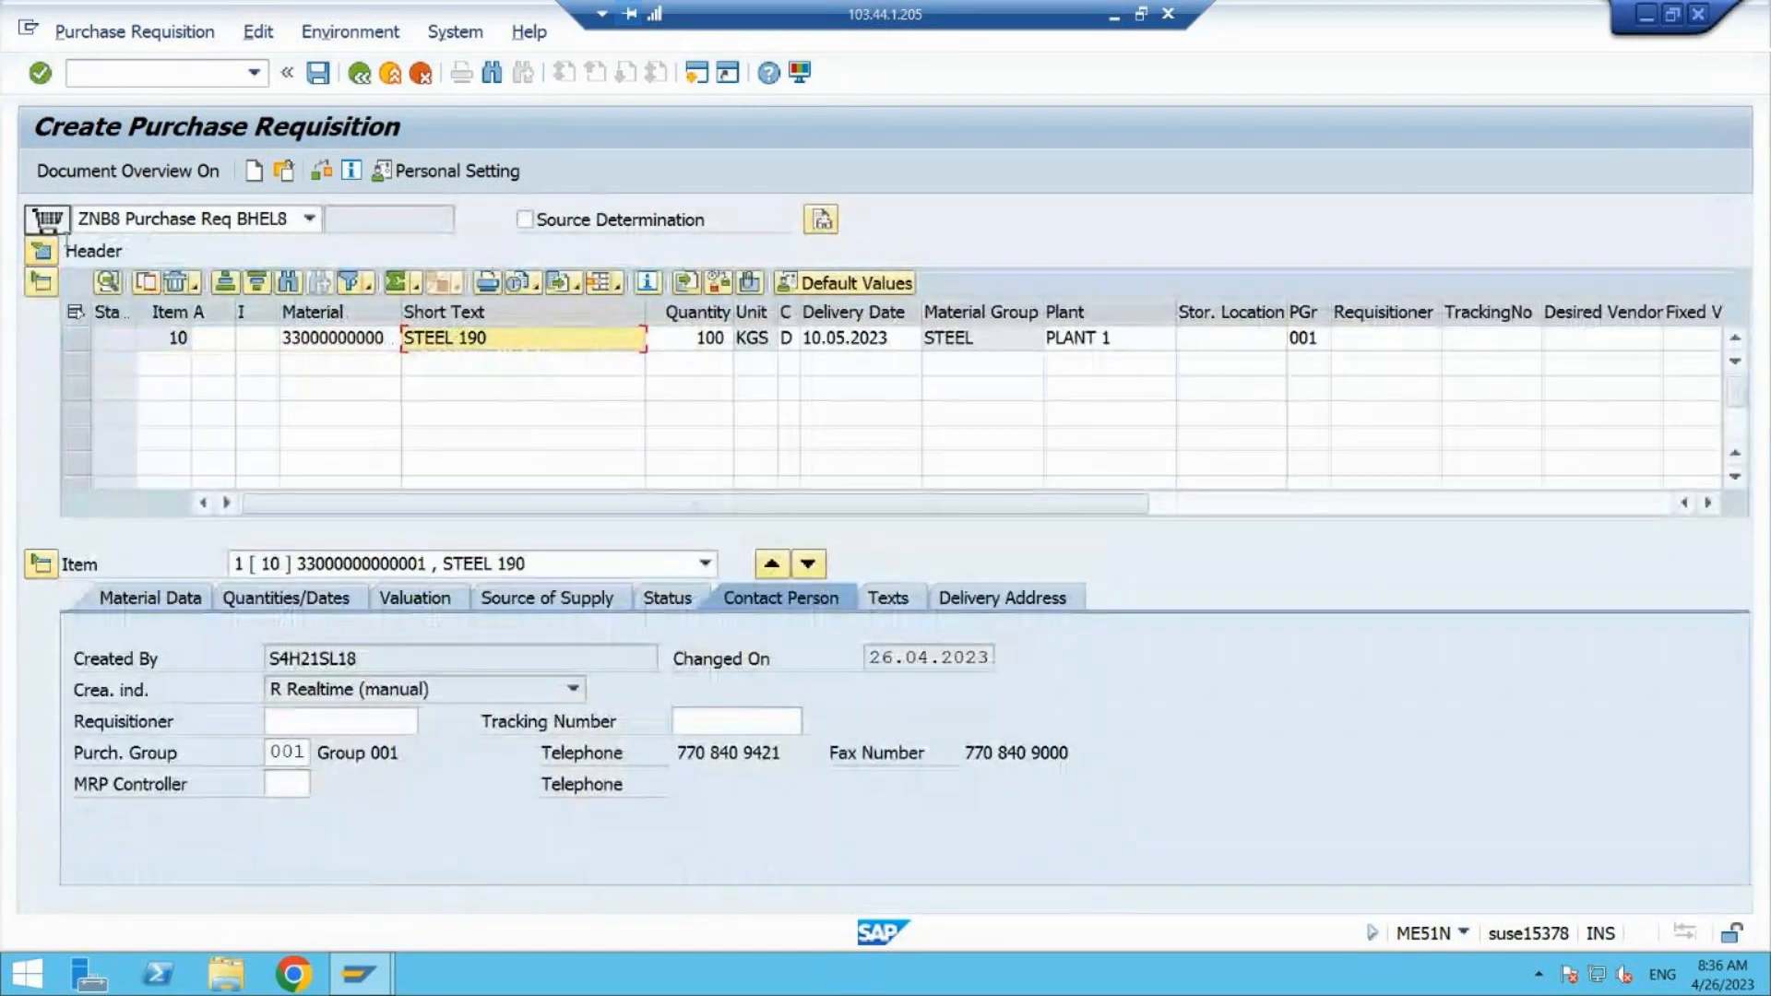
left_click(43, 288)
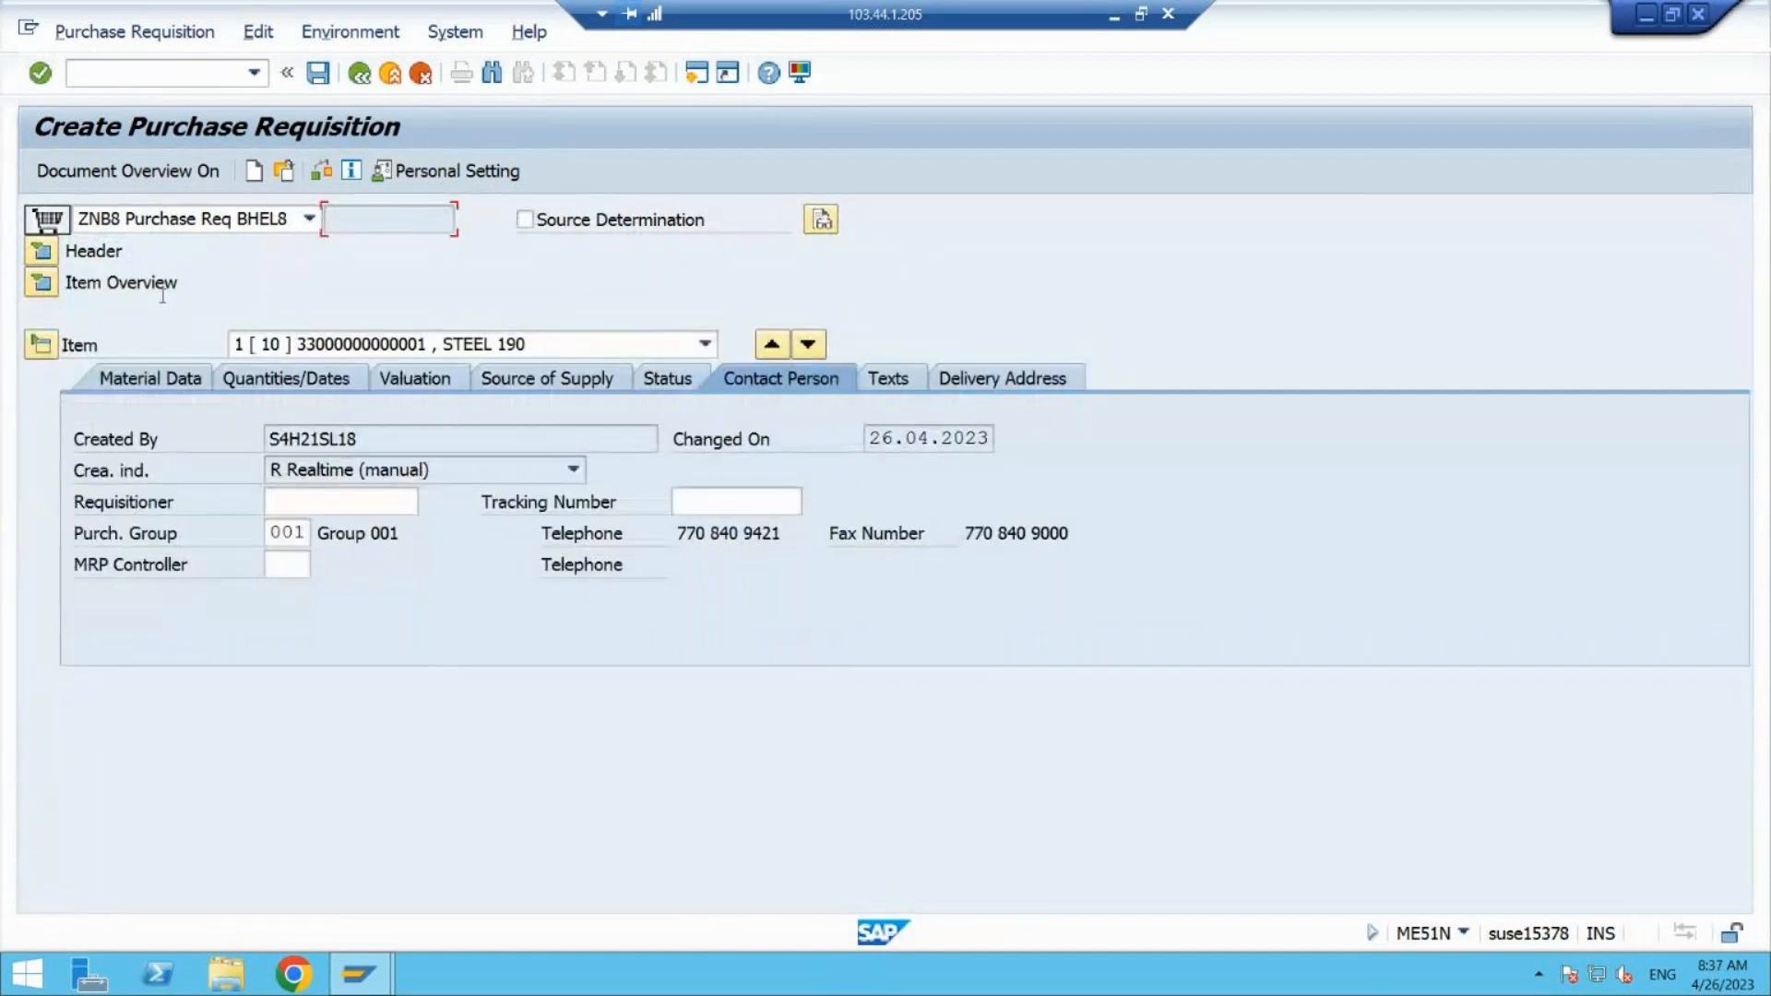
left_click(41, 346)
left_click(39, 354)
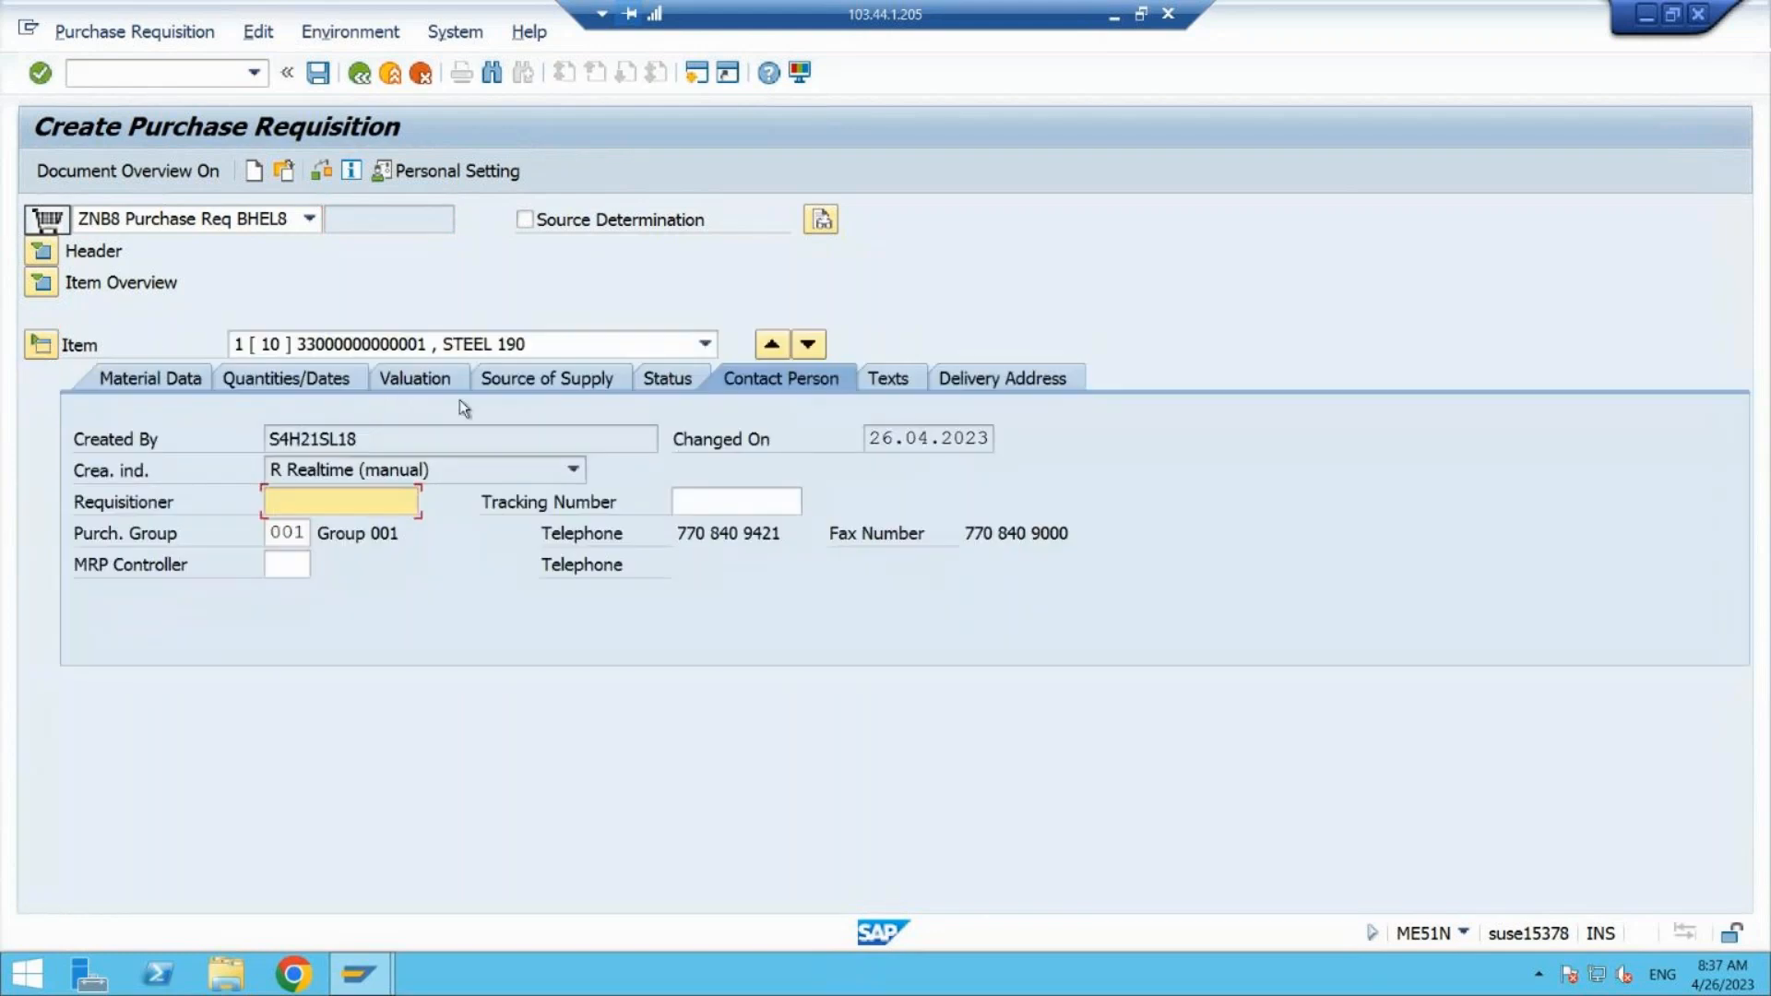
- Examine the item's material data, including the possible values for the product type group
left_click(152, 377)
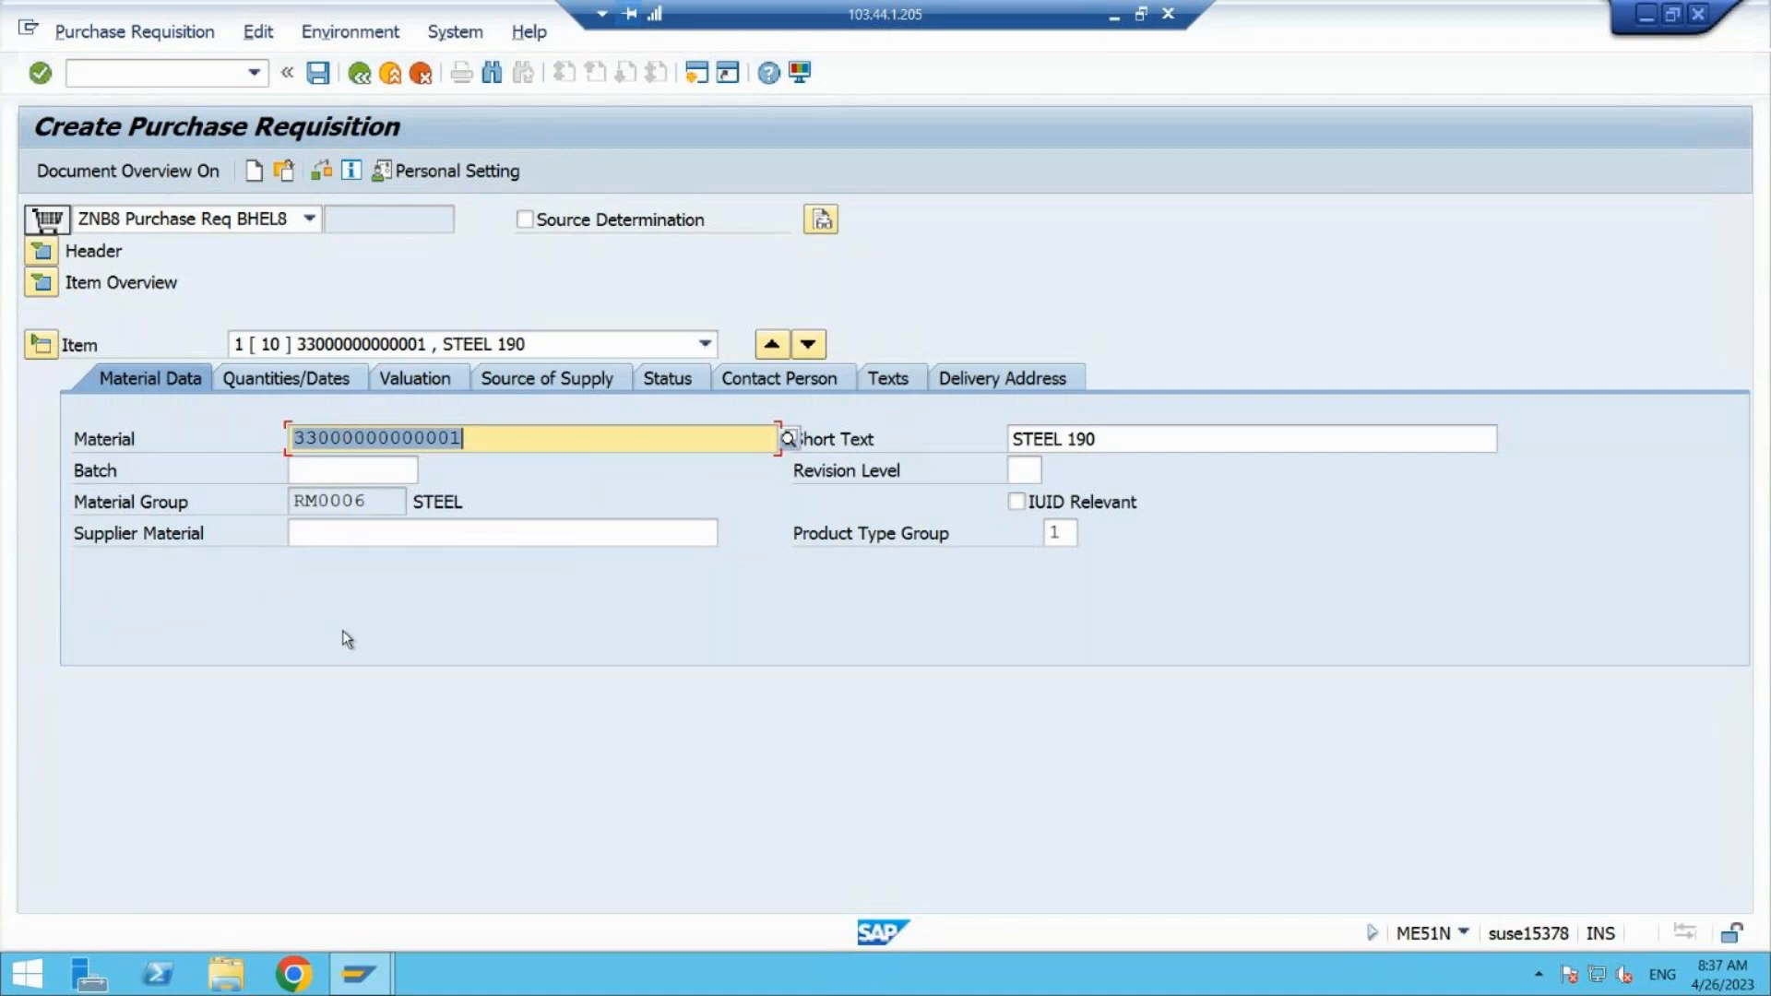
left_click(387, 534)
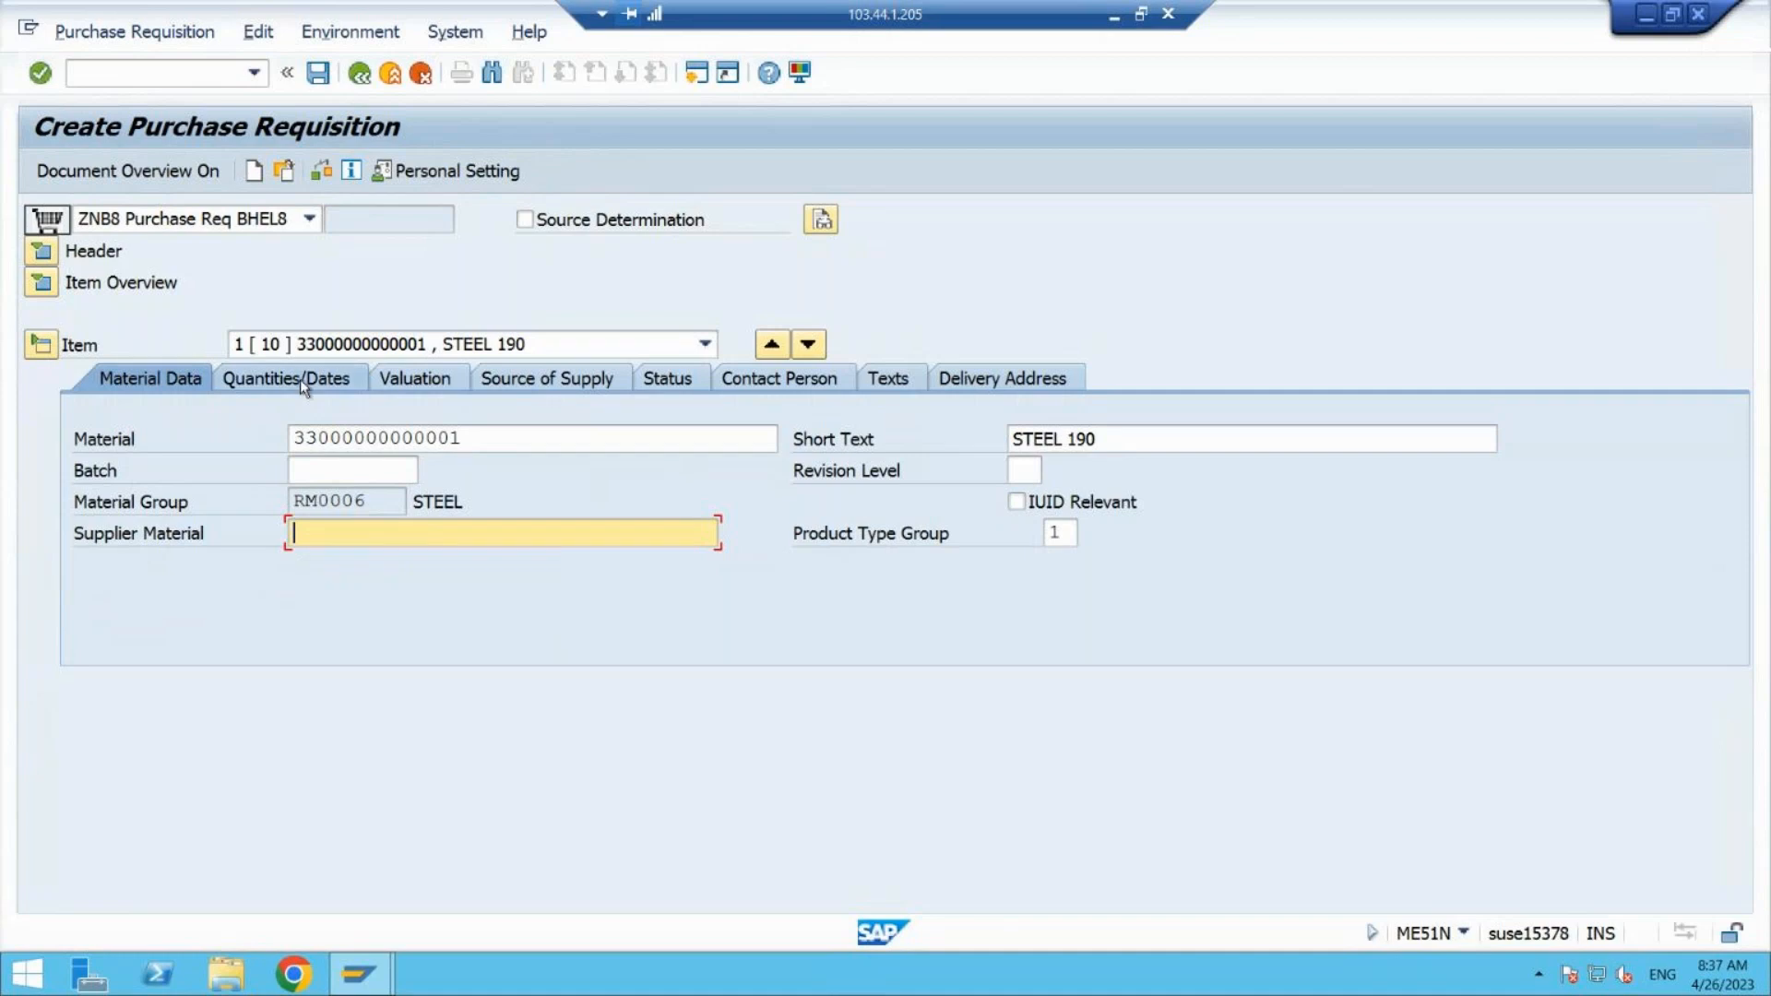
left_click(1059, 534)
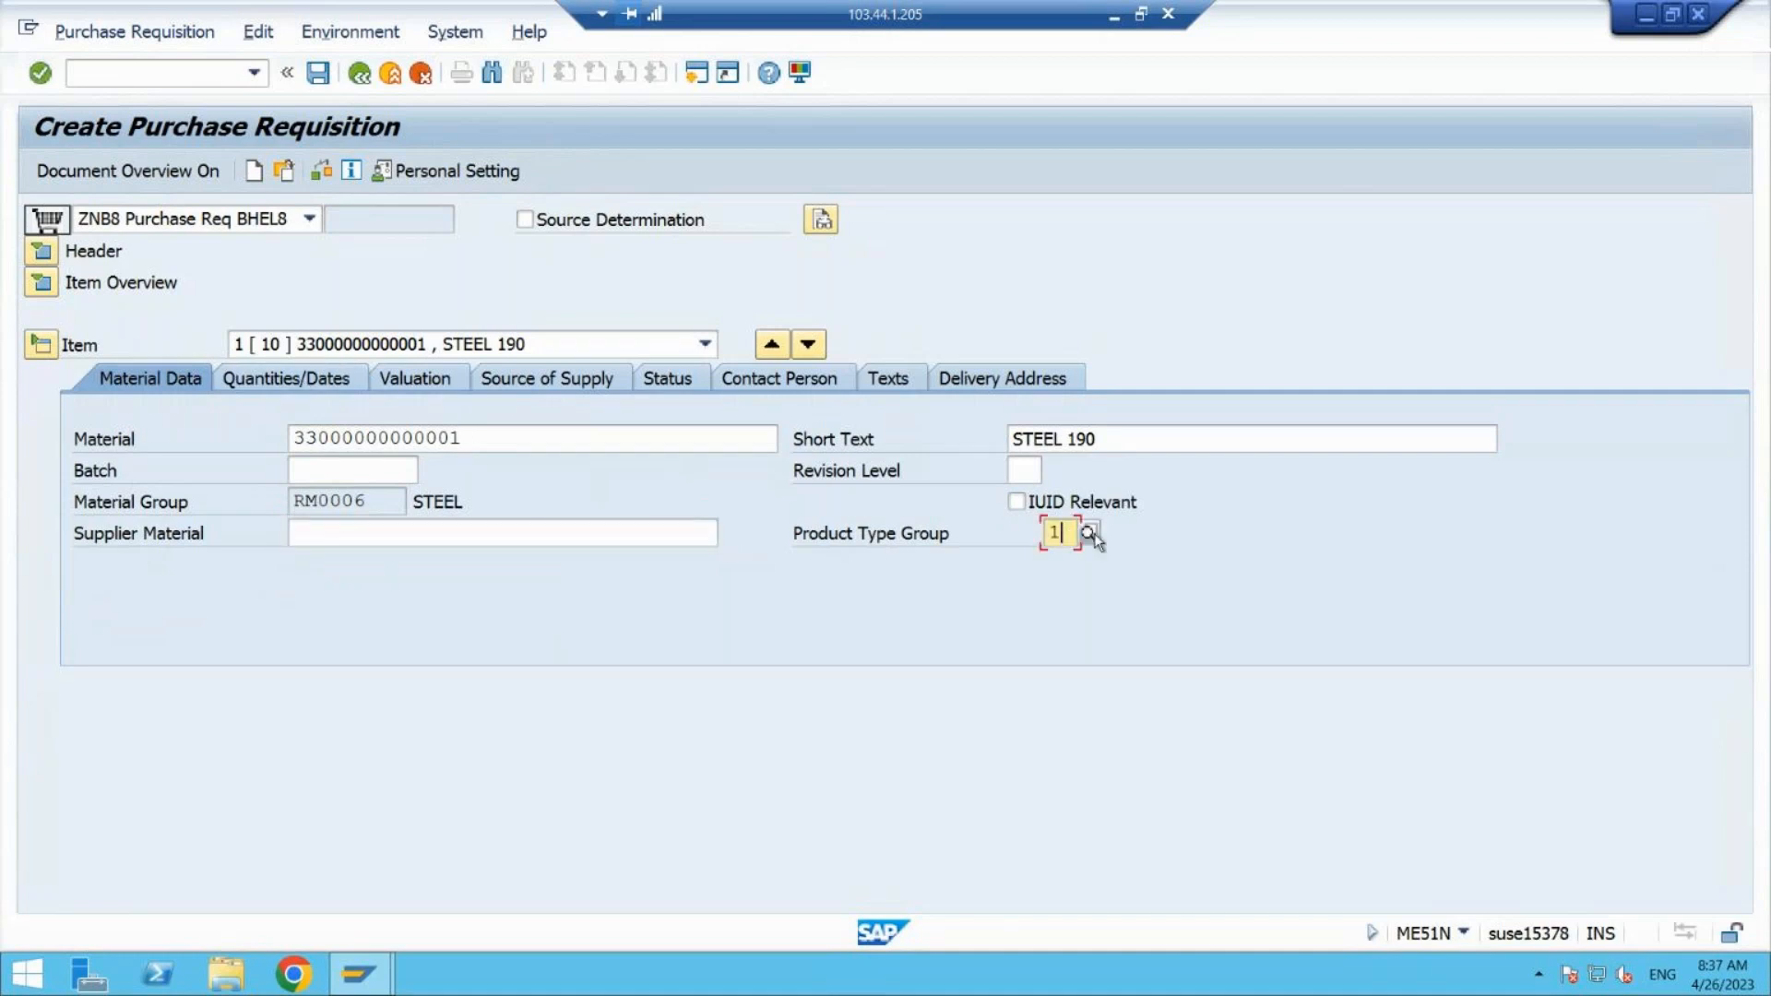
key("F4")
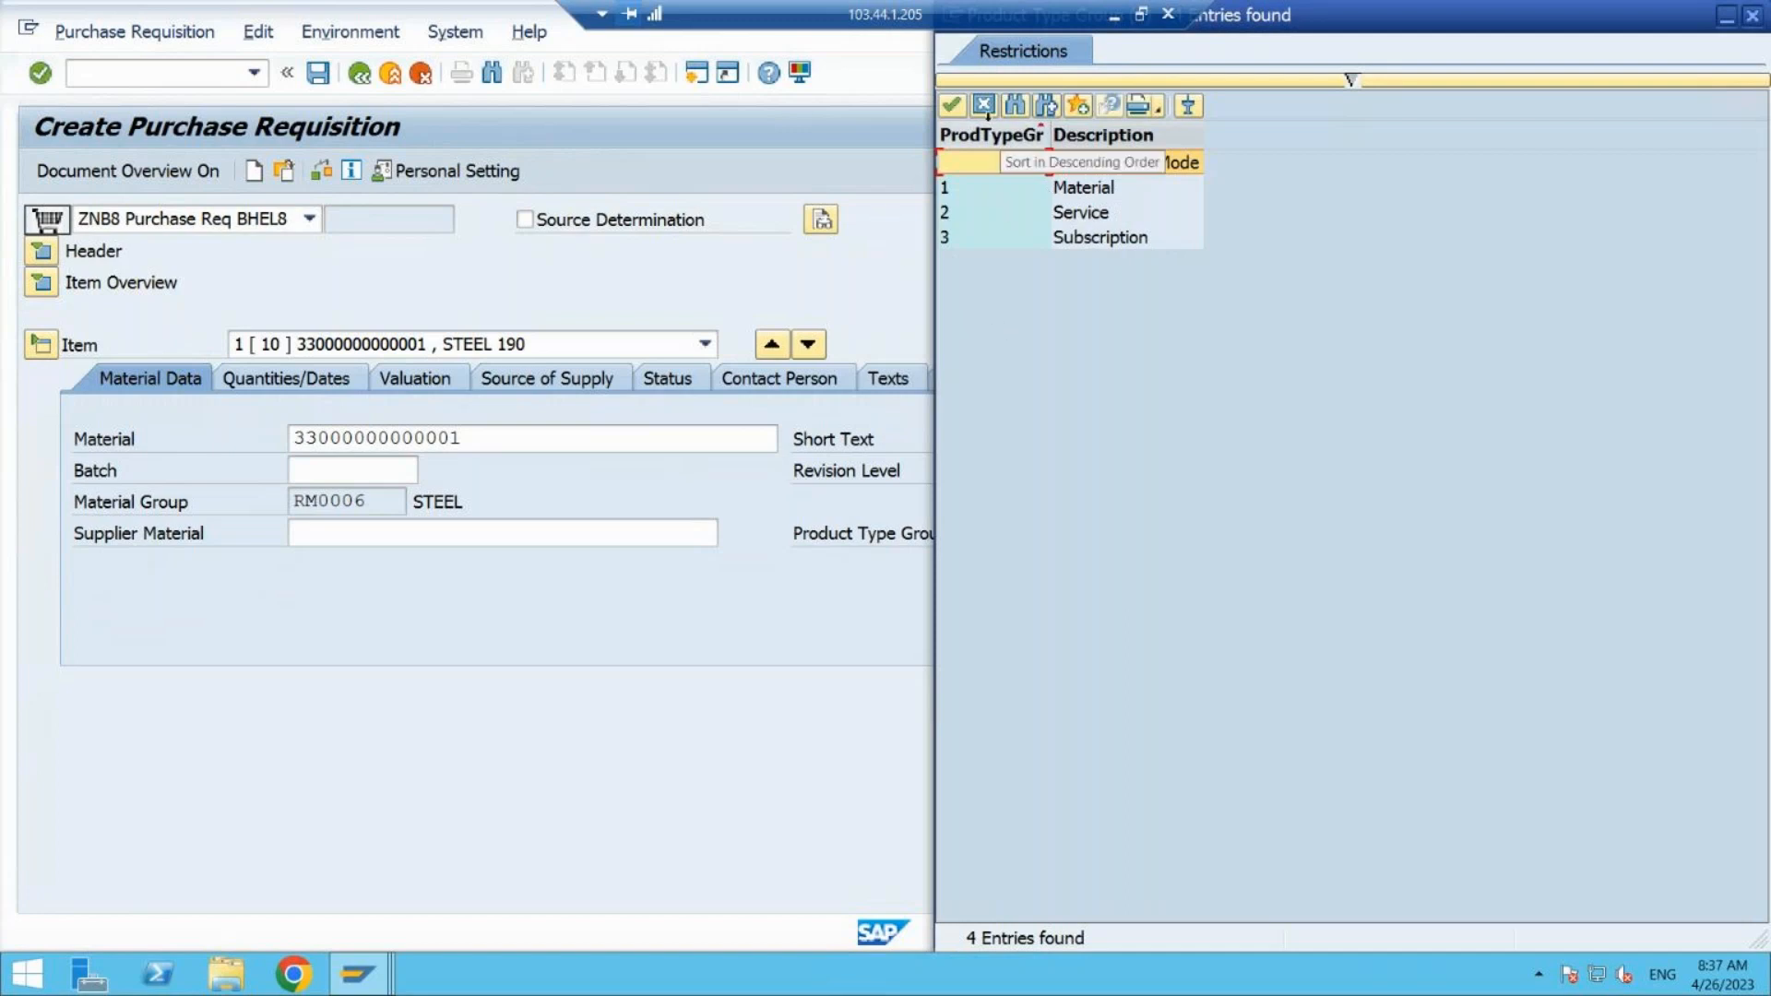
left_click(982, 105)
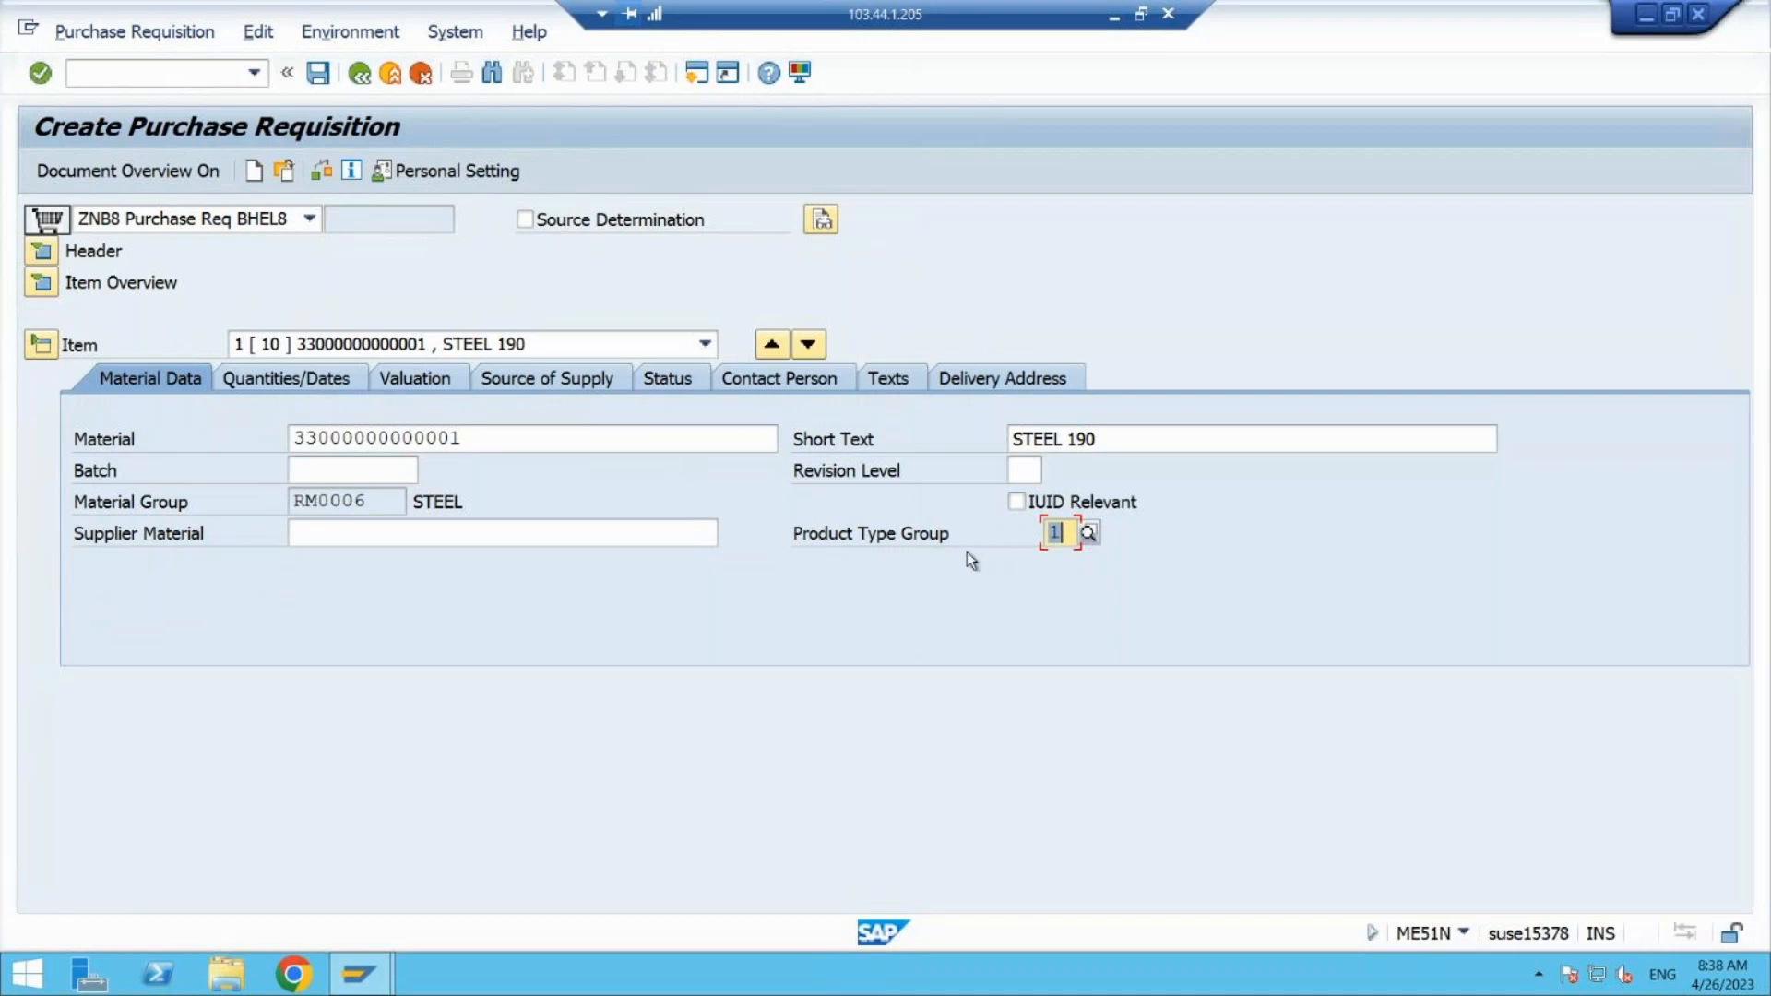
left_click(1066, 535)
- Set the STEEL 190 item's planned delivery time to 10 and its GR processing time to 1
left_click(278, 386)
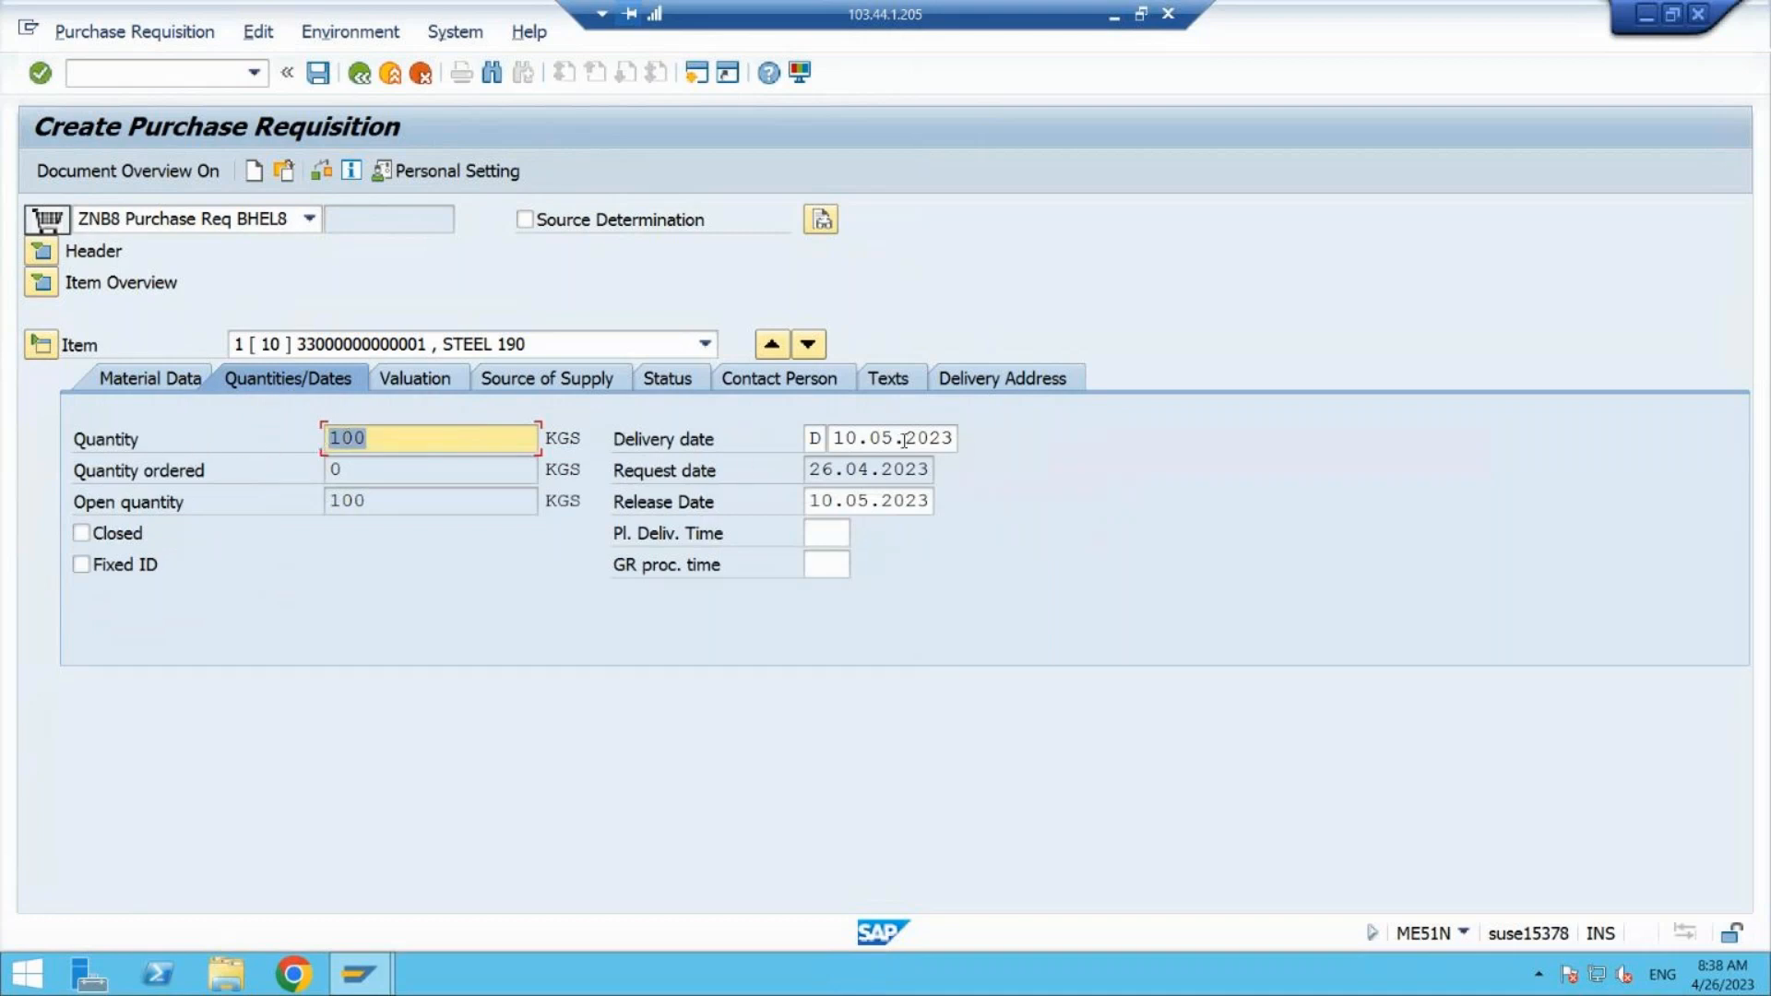
left_click(817, 537)
type("10")
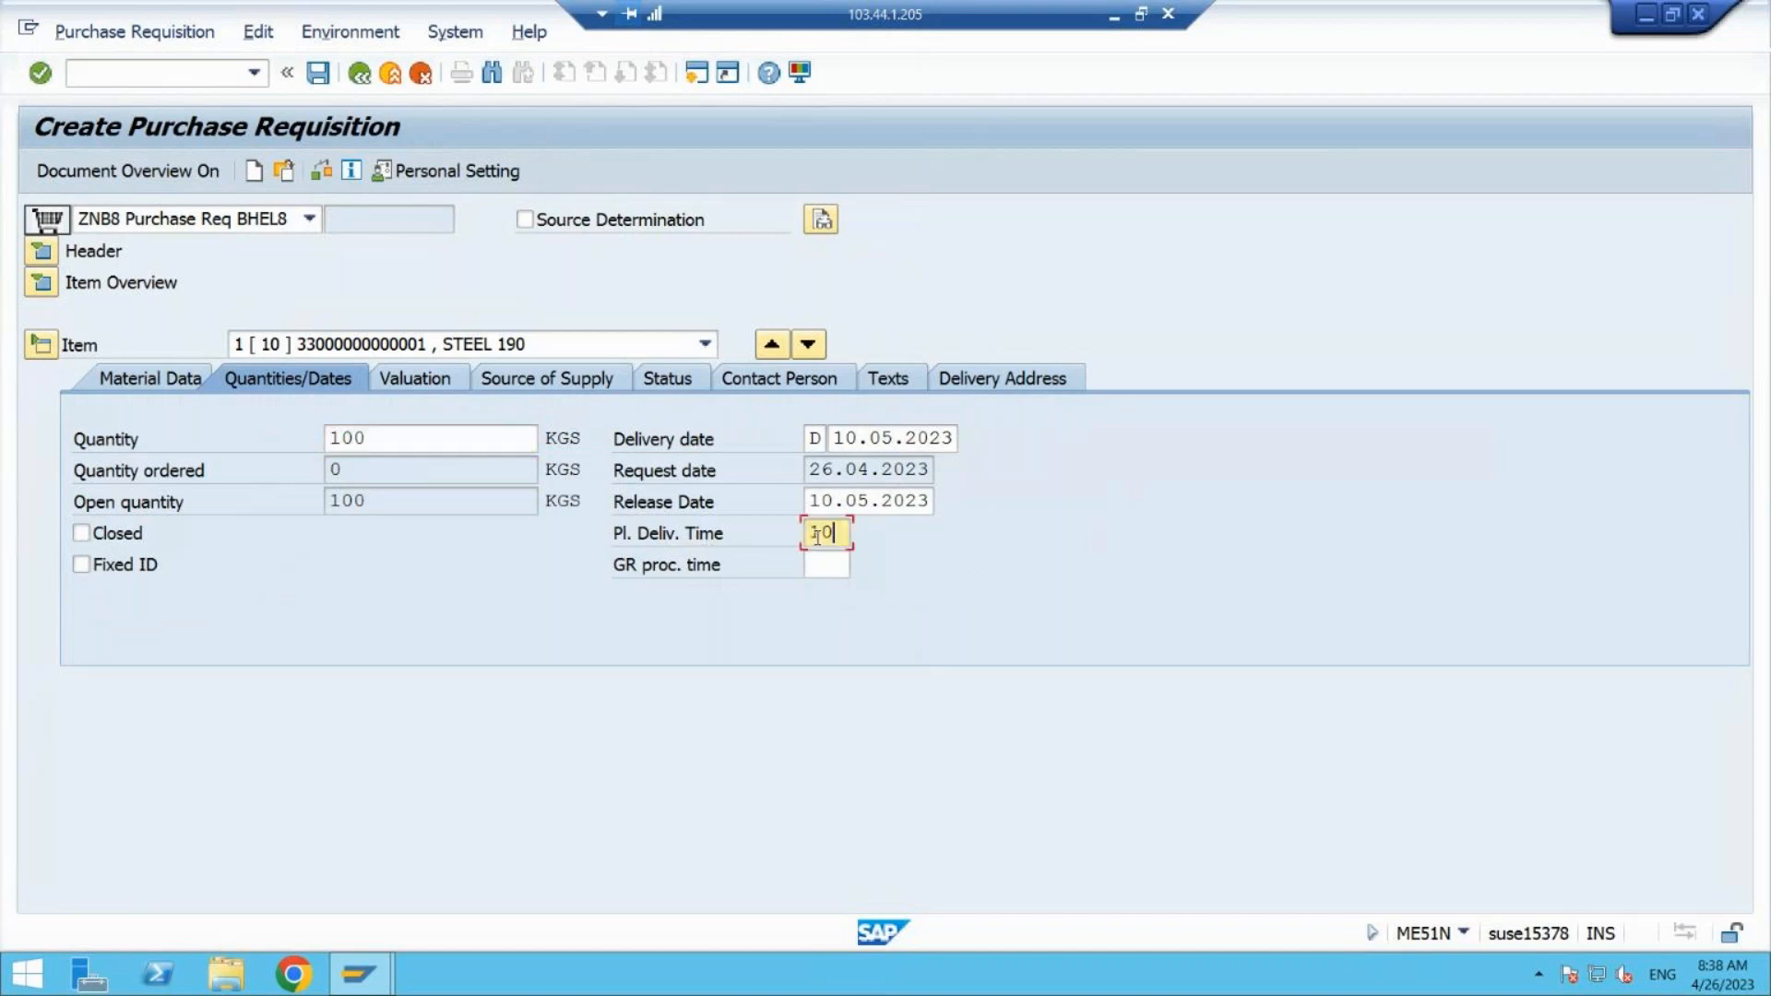
left_click(824, 564)
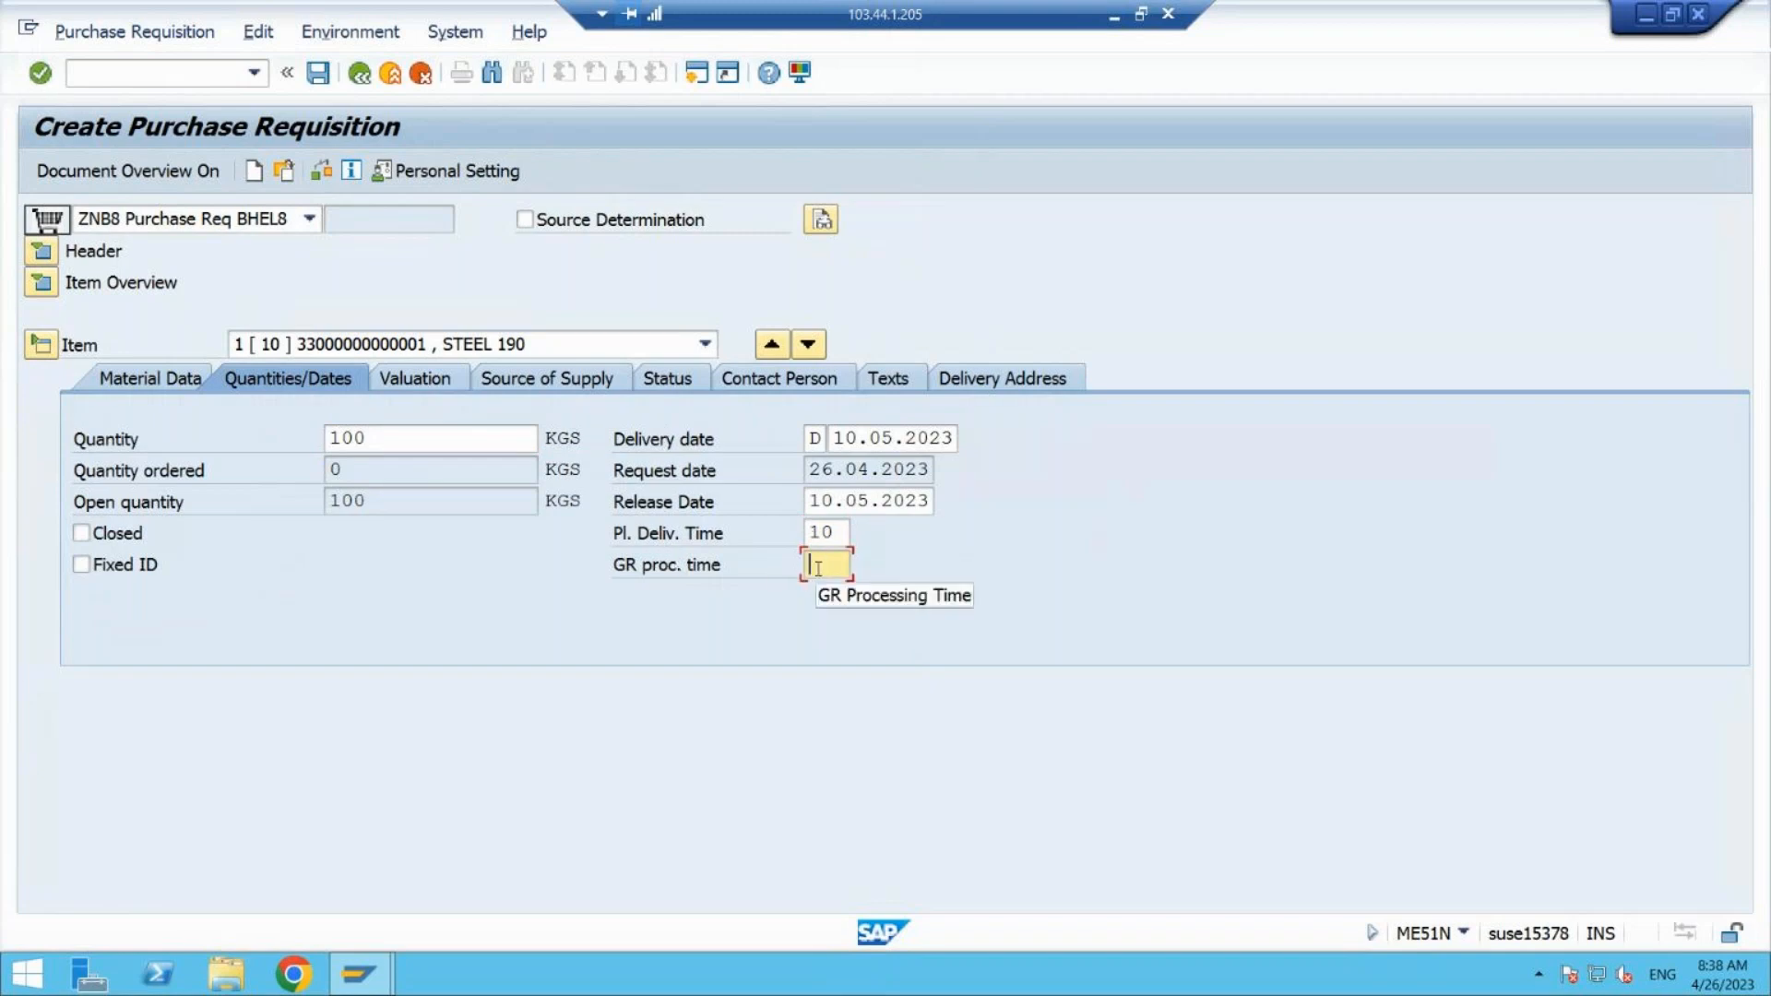
type("2")
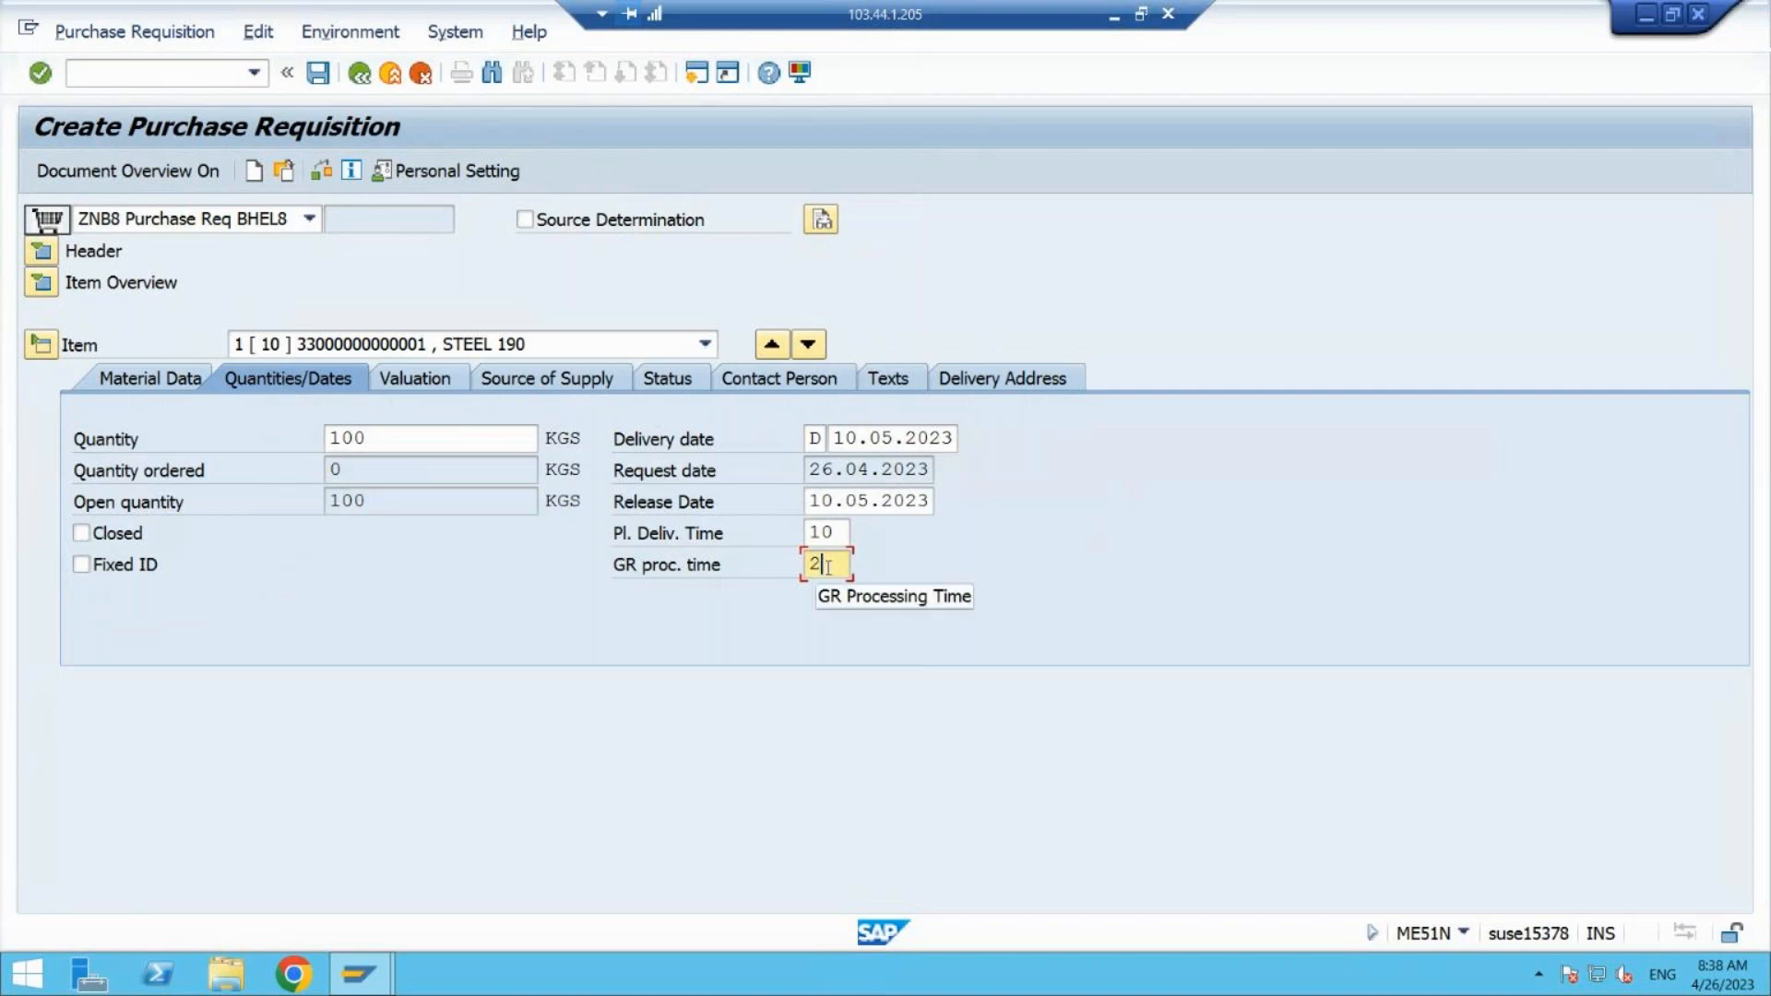
key("BackSpace")
type("1")
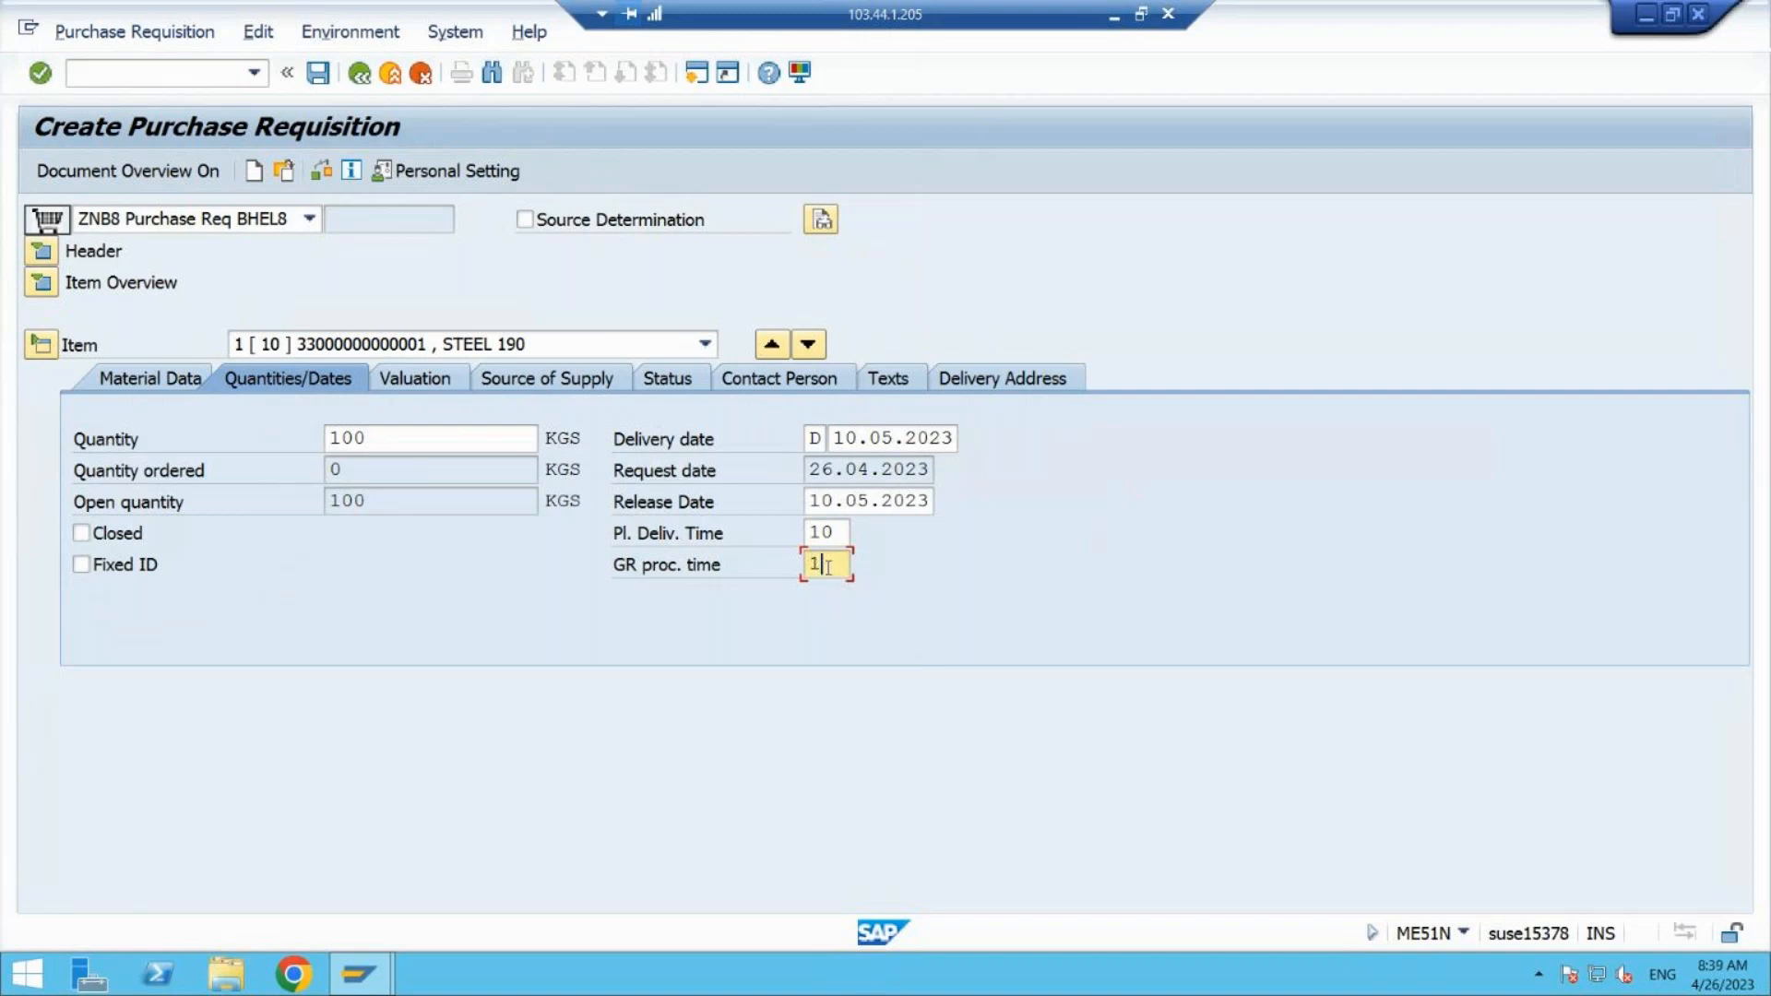
- Review the item's valuation data and source of supply fields, including the search form for the fixed vendor
left_click(431, 380)
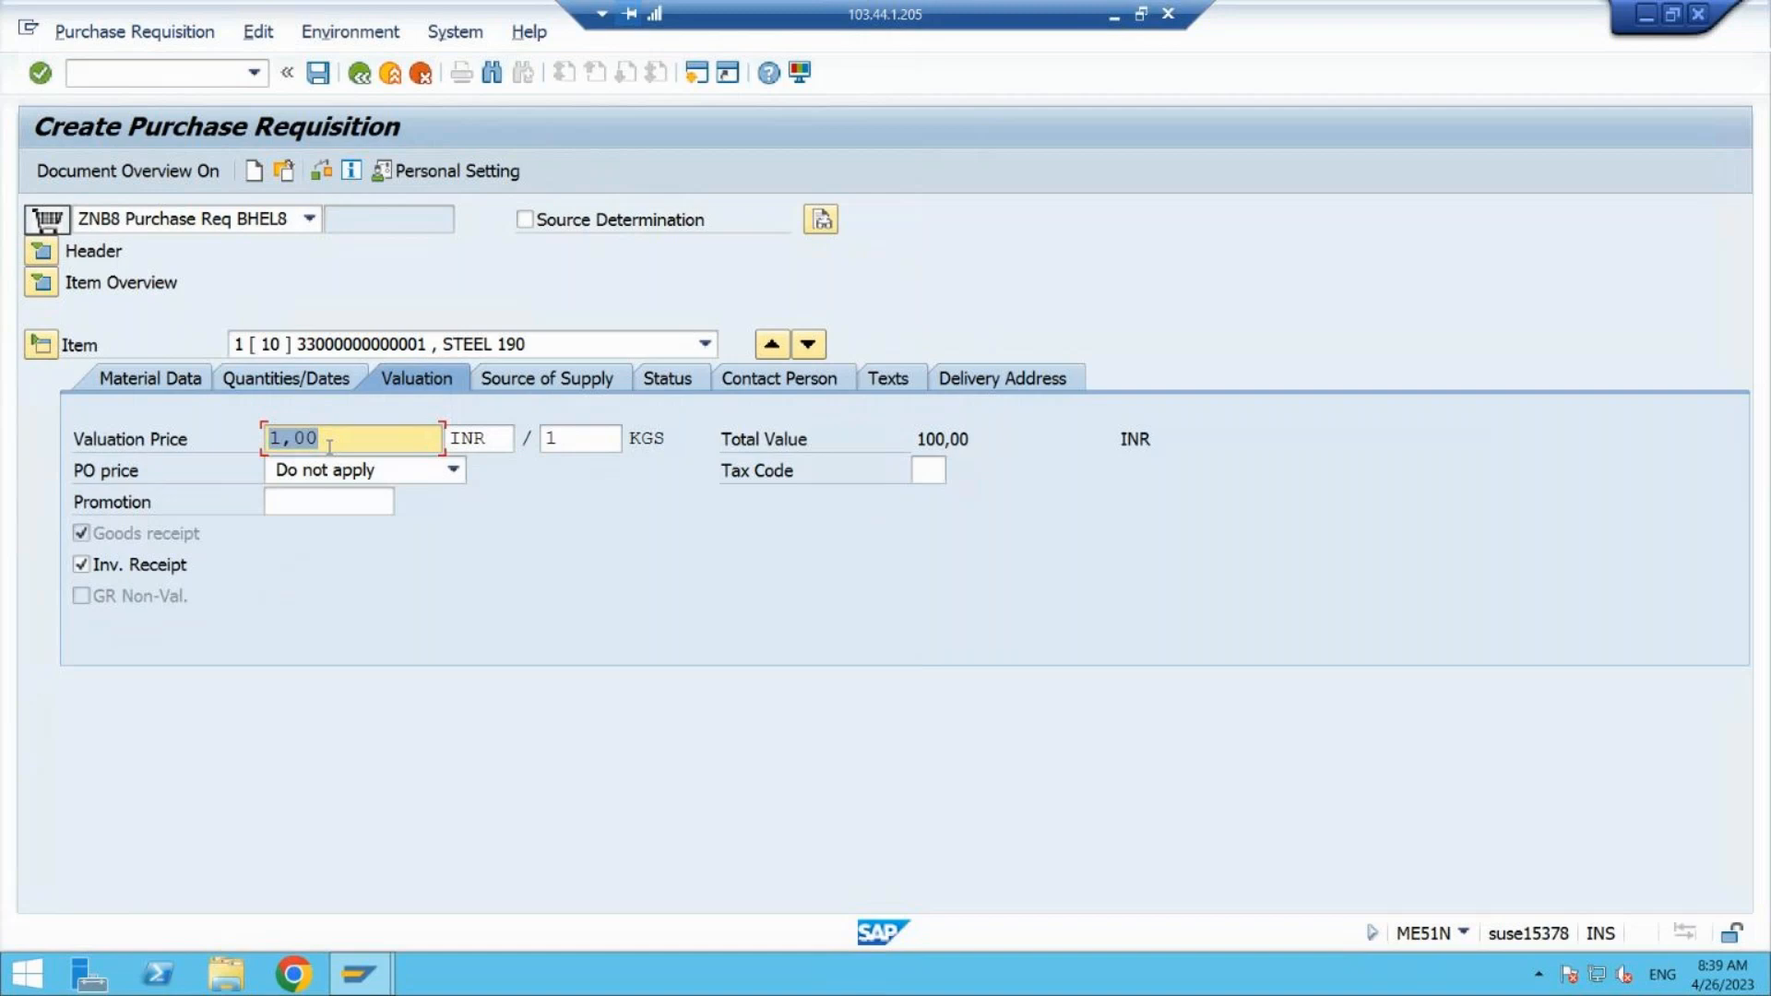
left_click(545, 381)
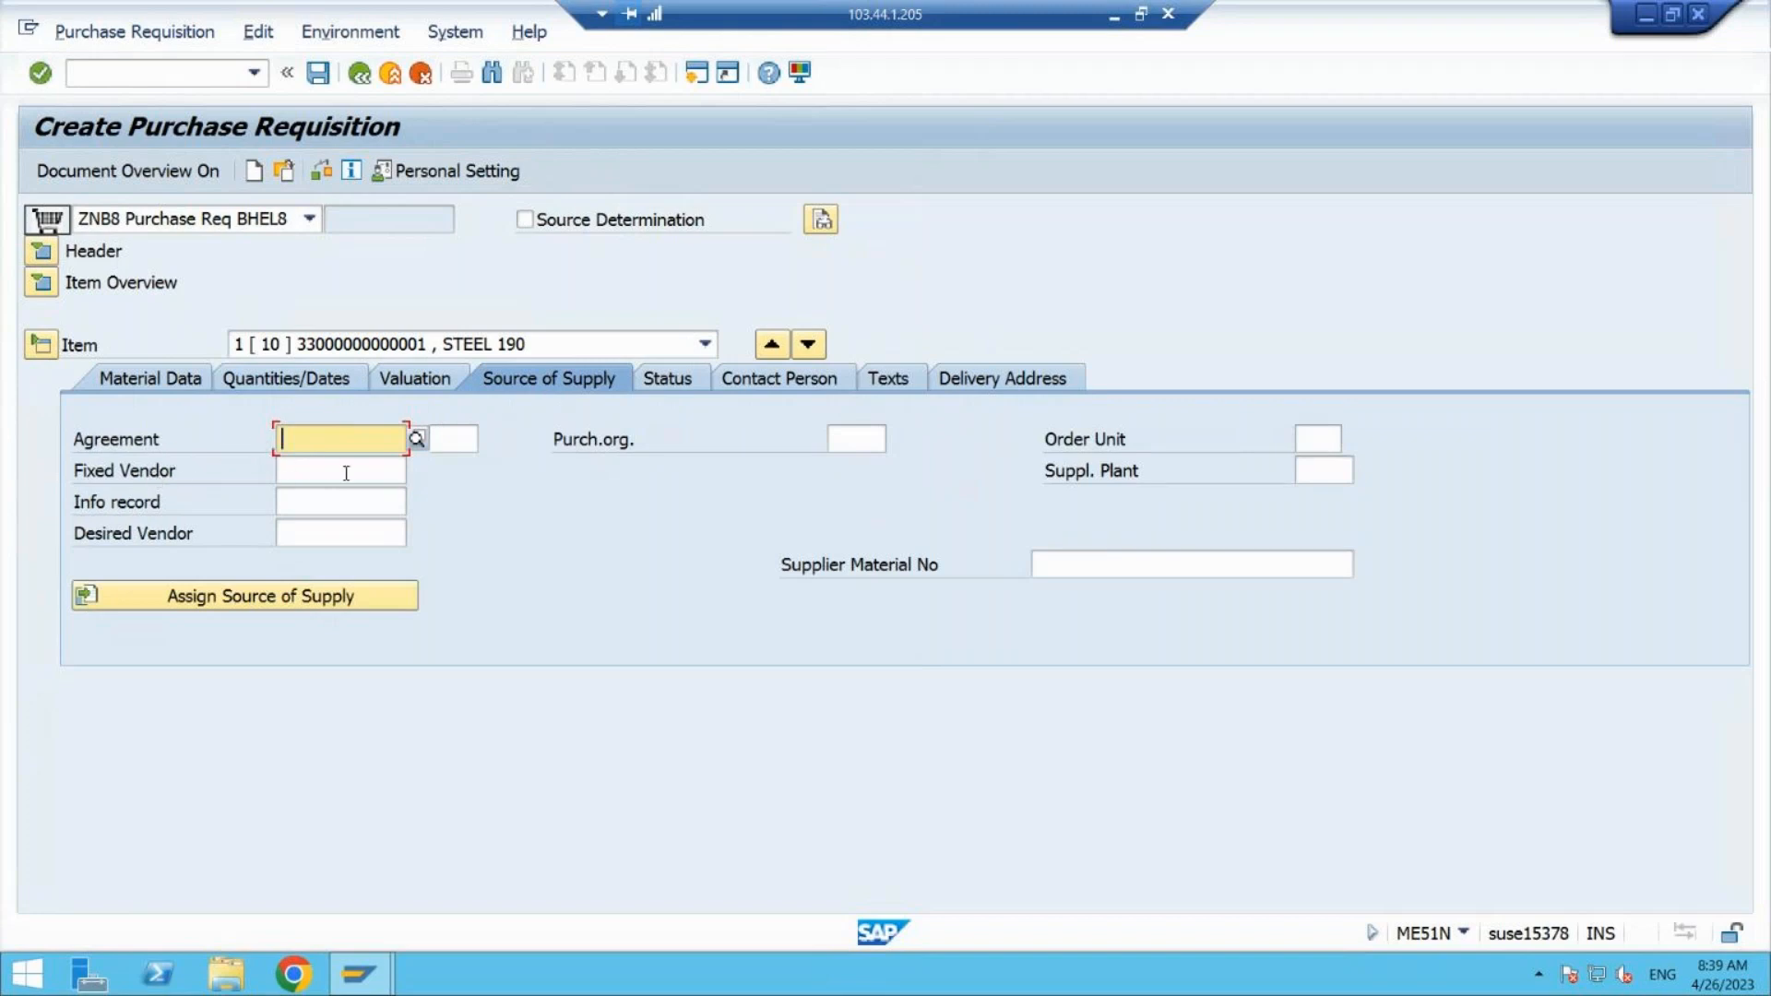
left_click(843, 441)
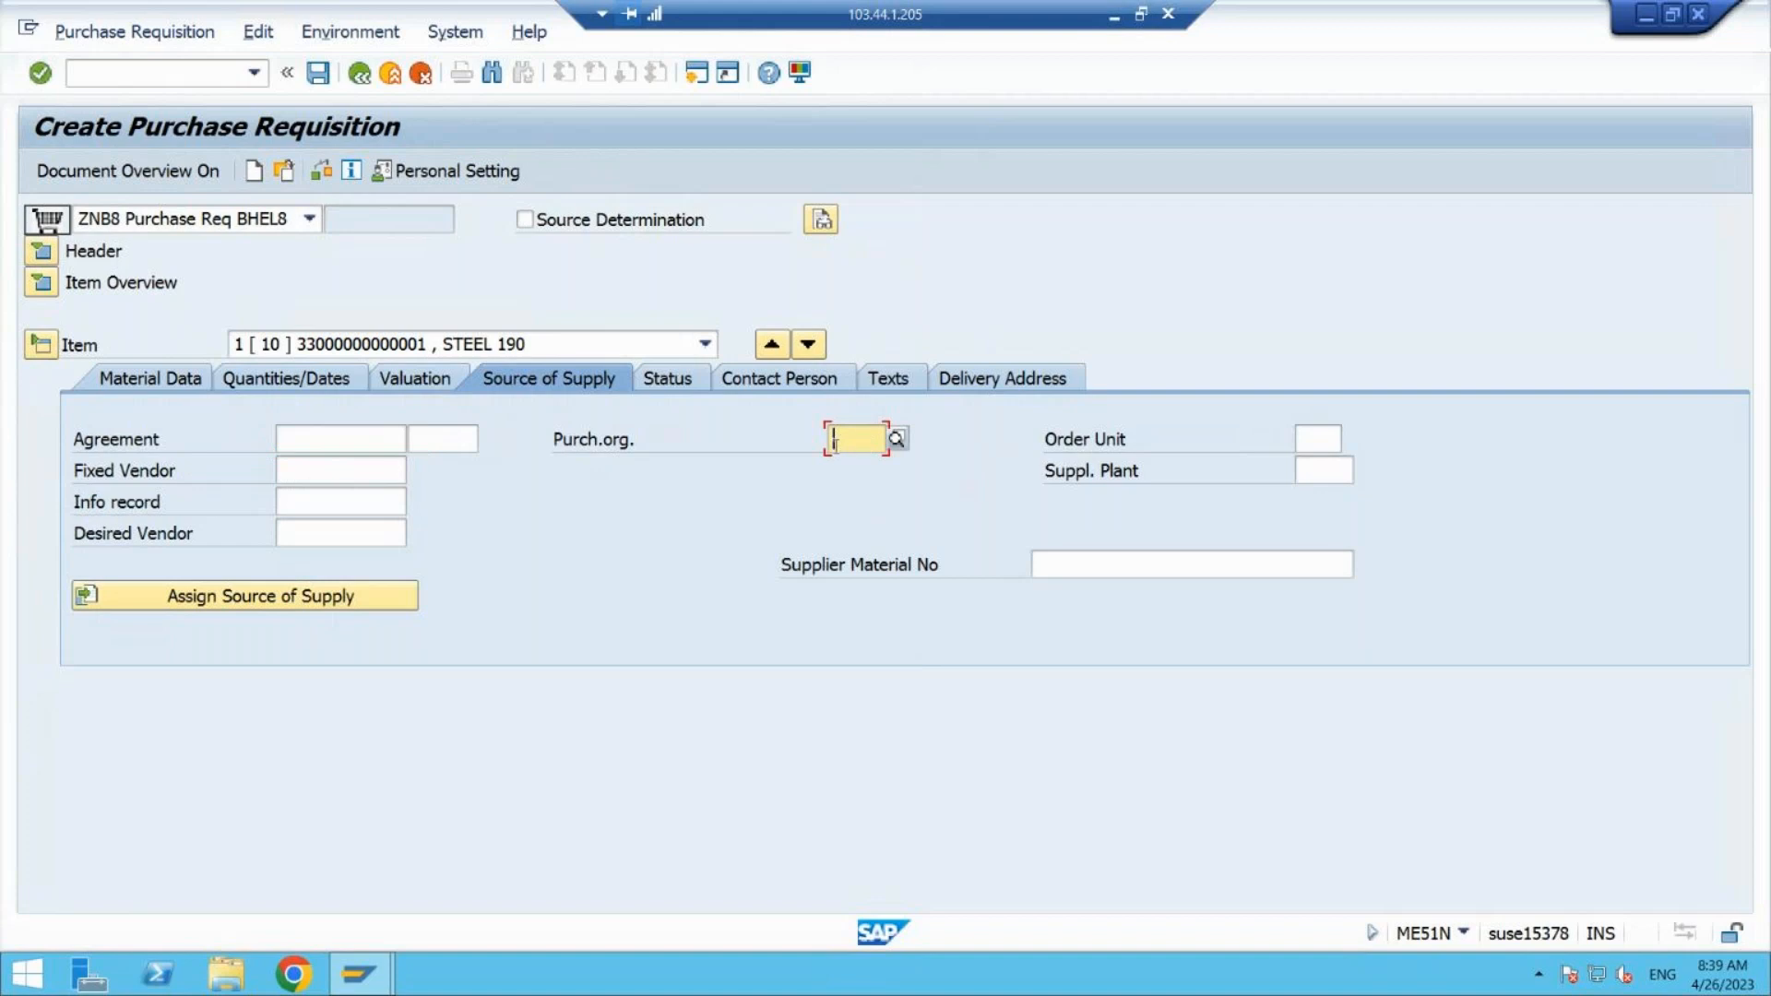
left_click(387, 471)
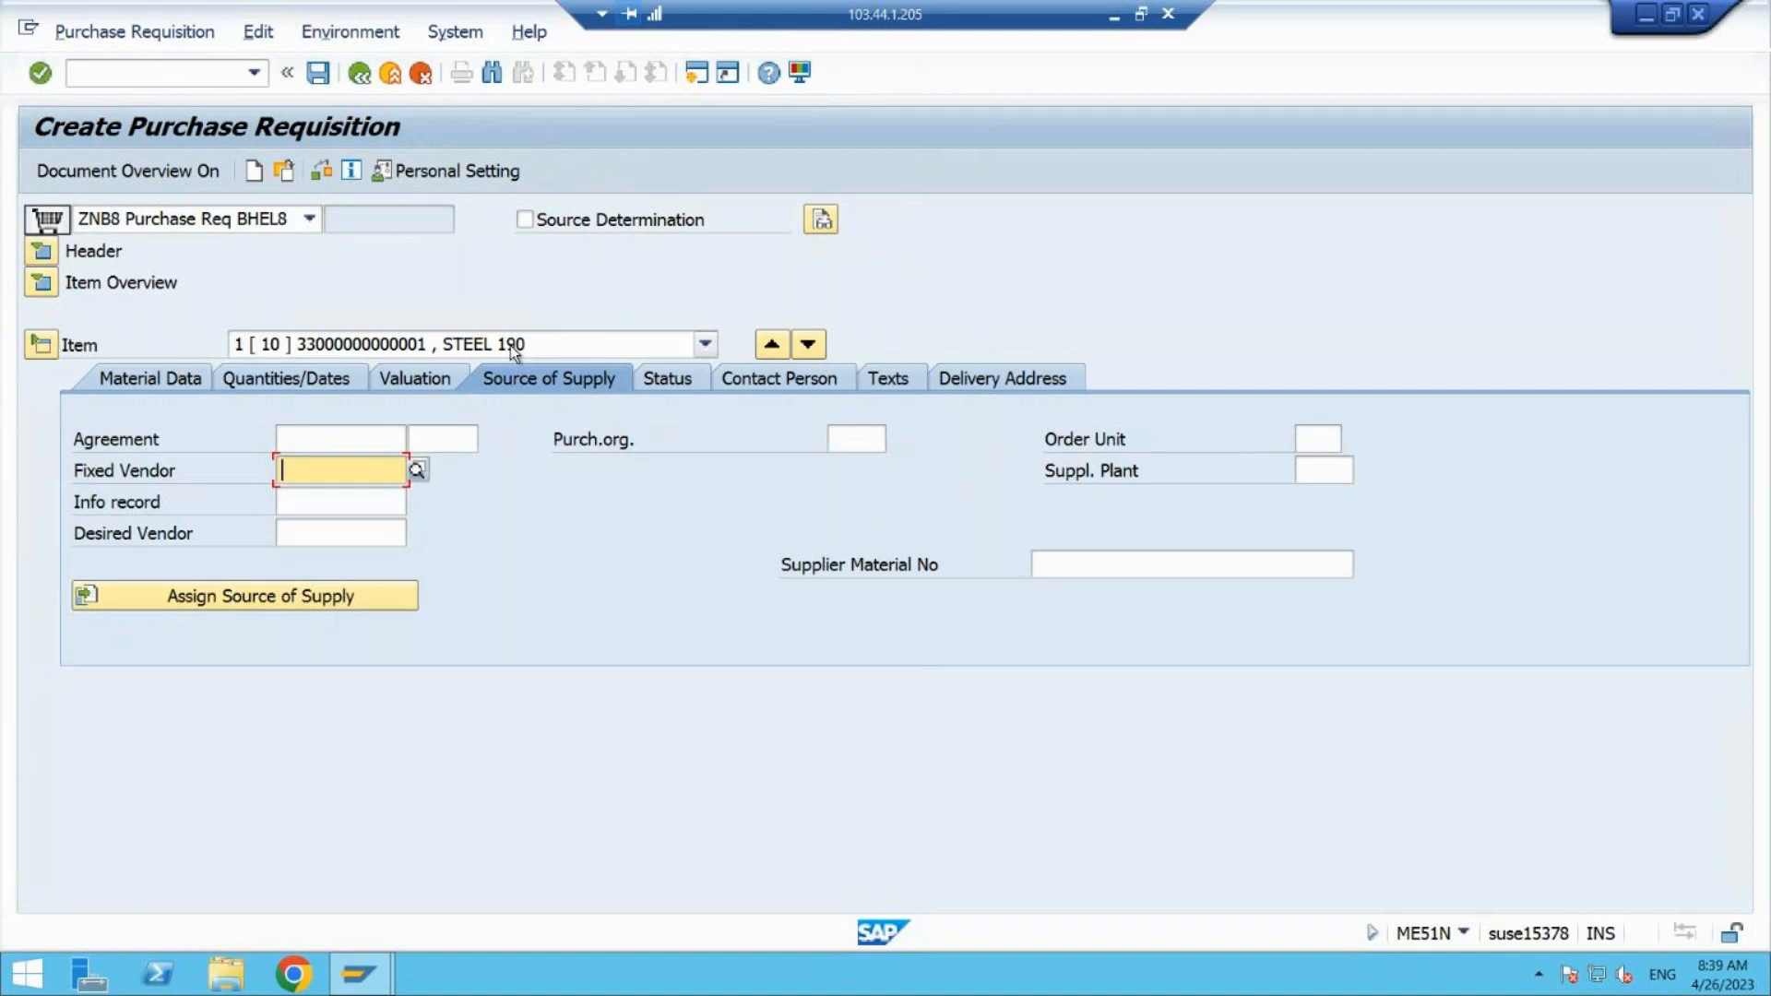
left_click(417, 471)
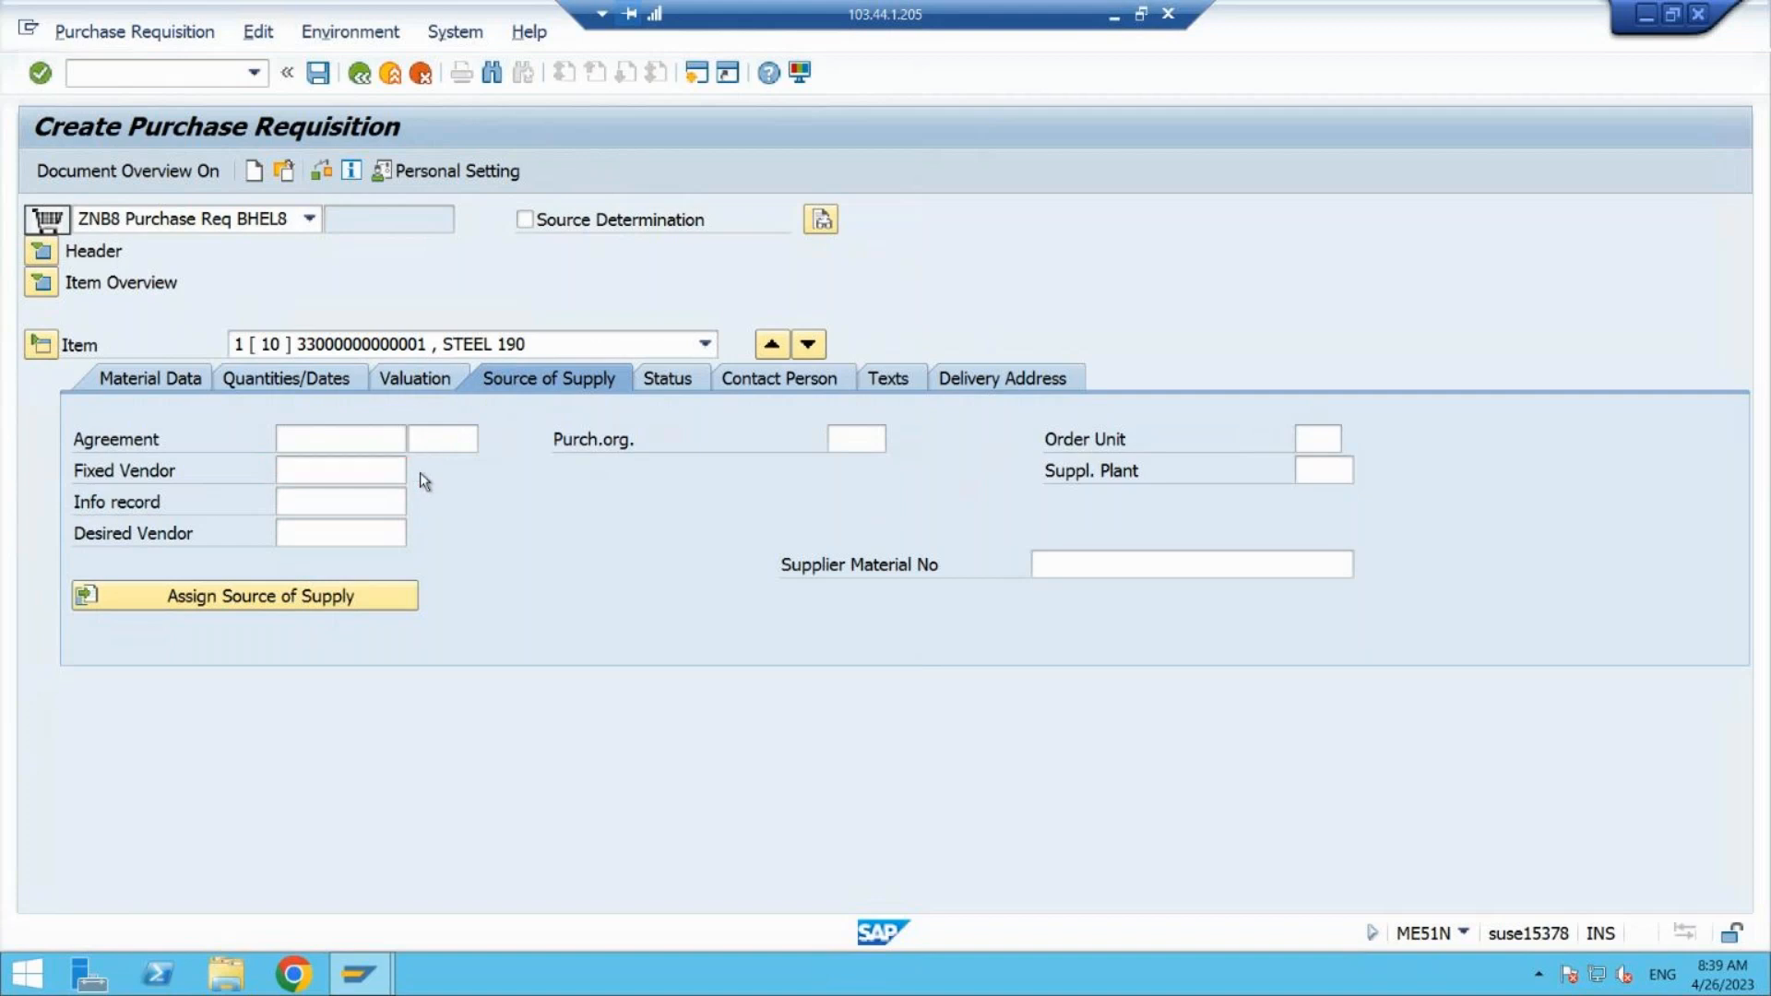
left_click(537, 597)
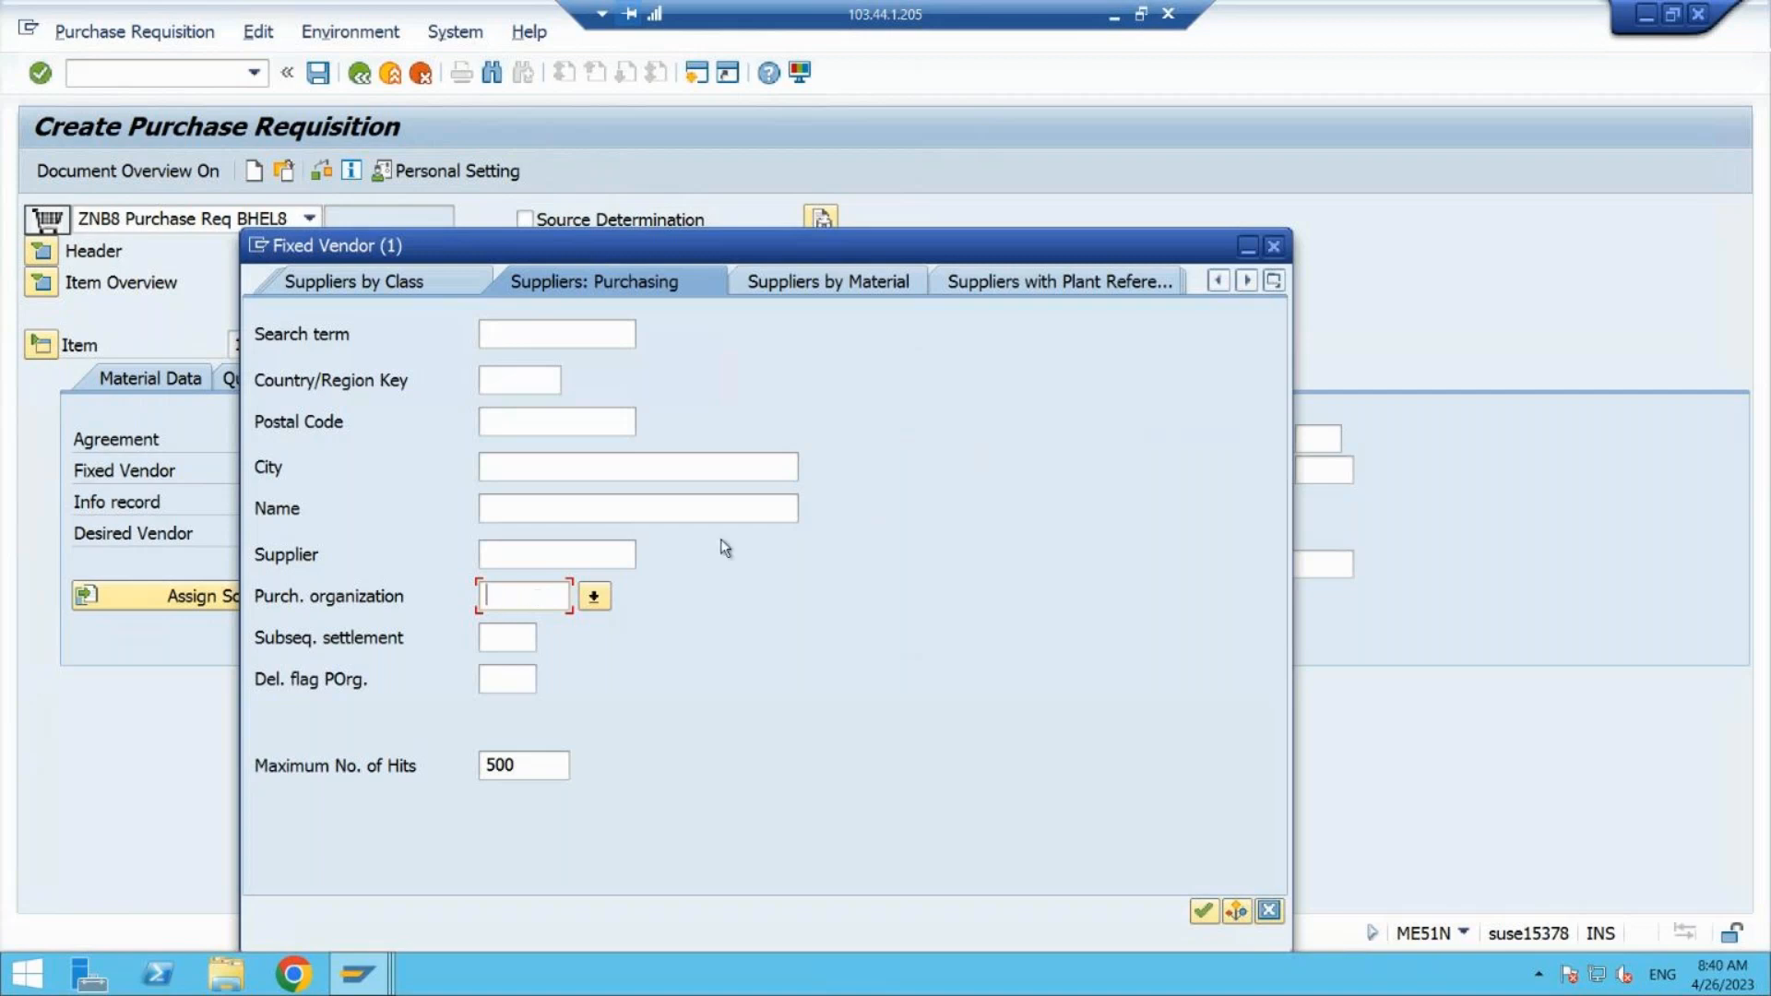
left_click(1275, 247)
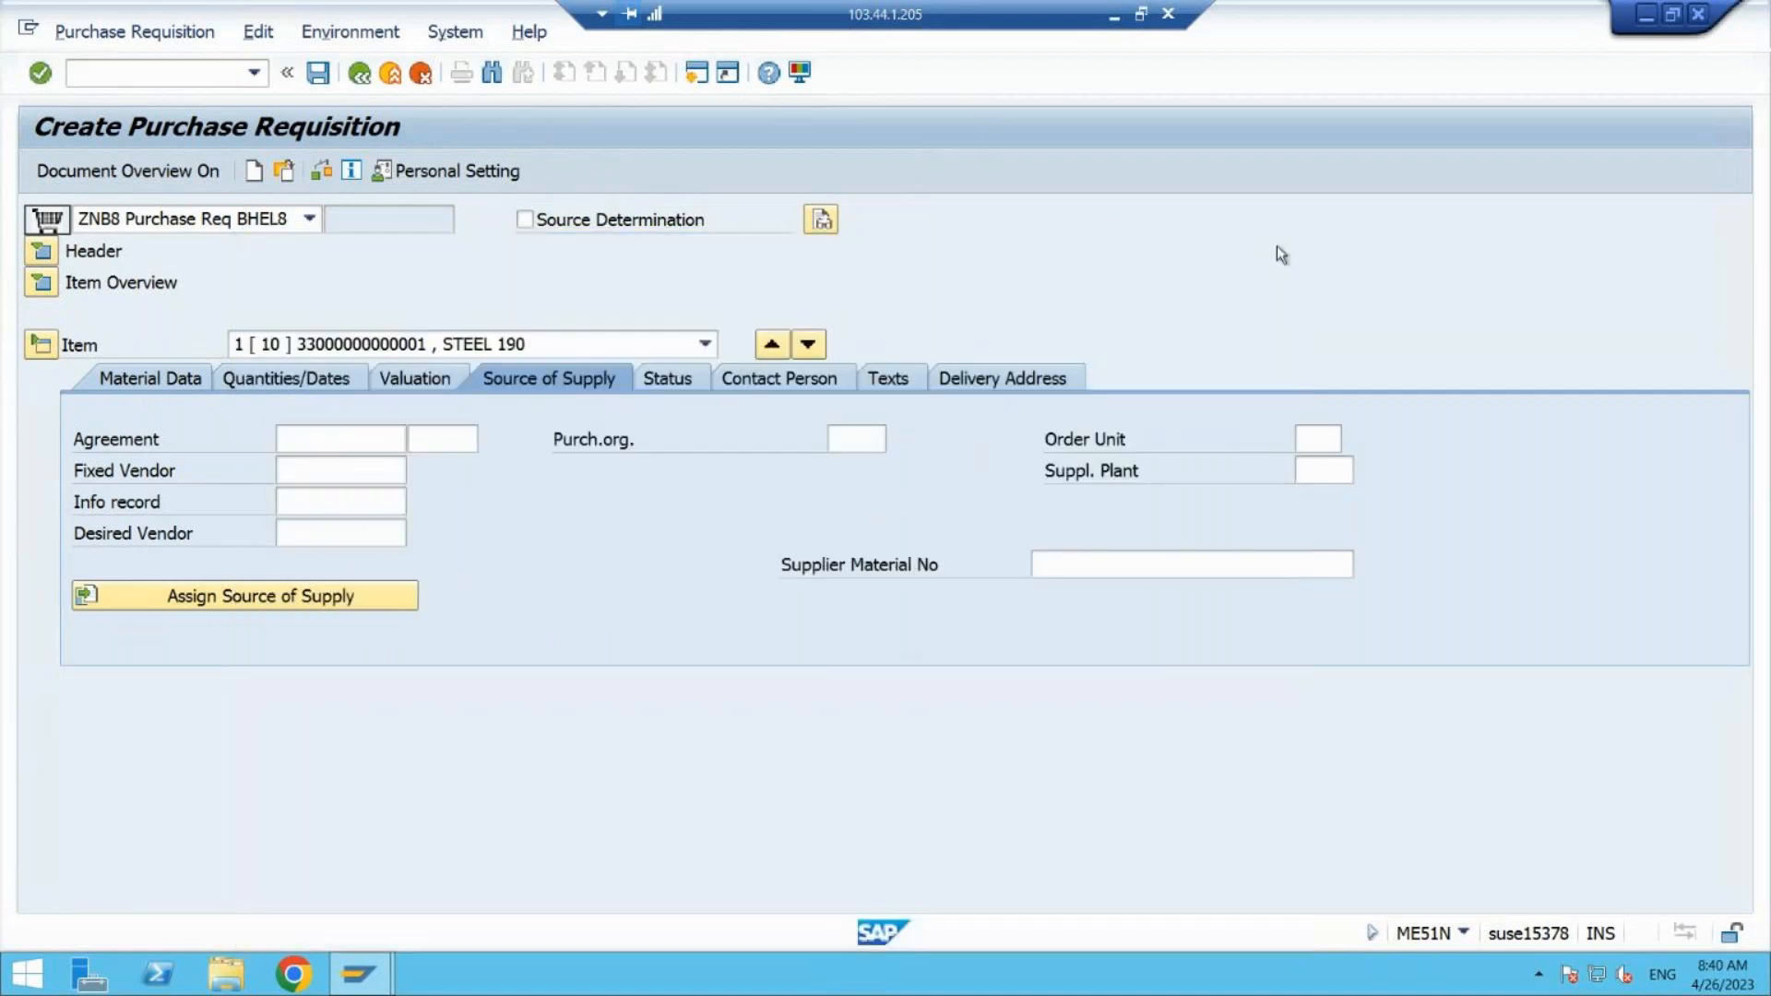
- Search for fixed vendors in purchasing organization 77P0 and assign TATA STEEL to the item
left_click(417, 471)
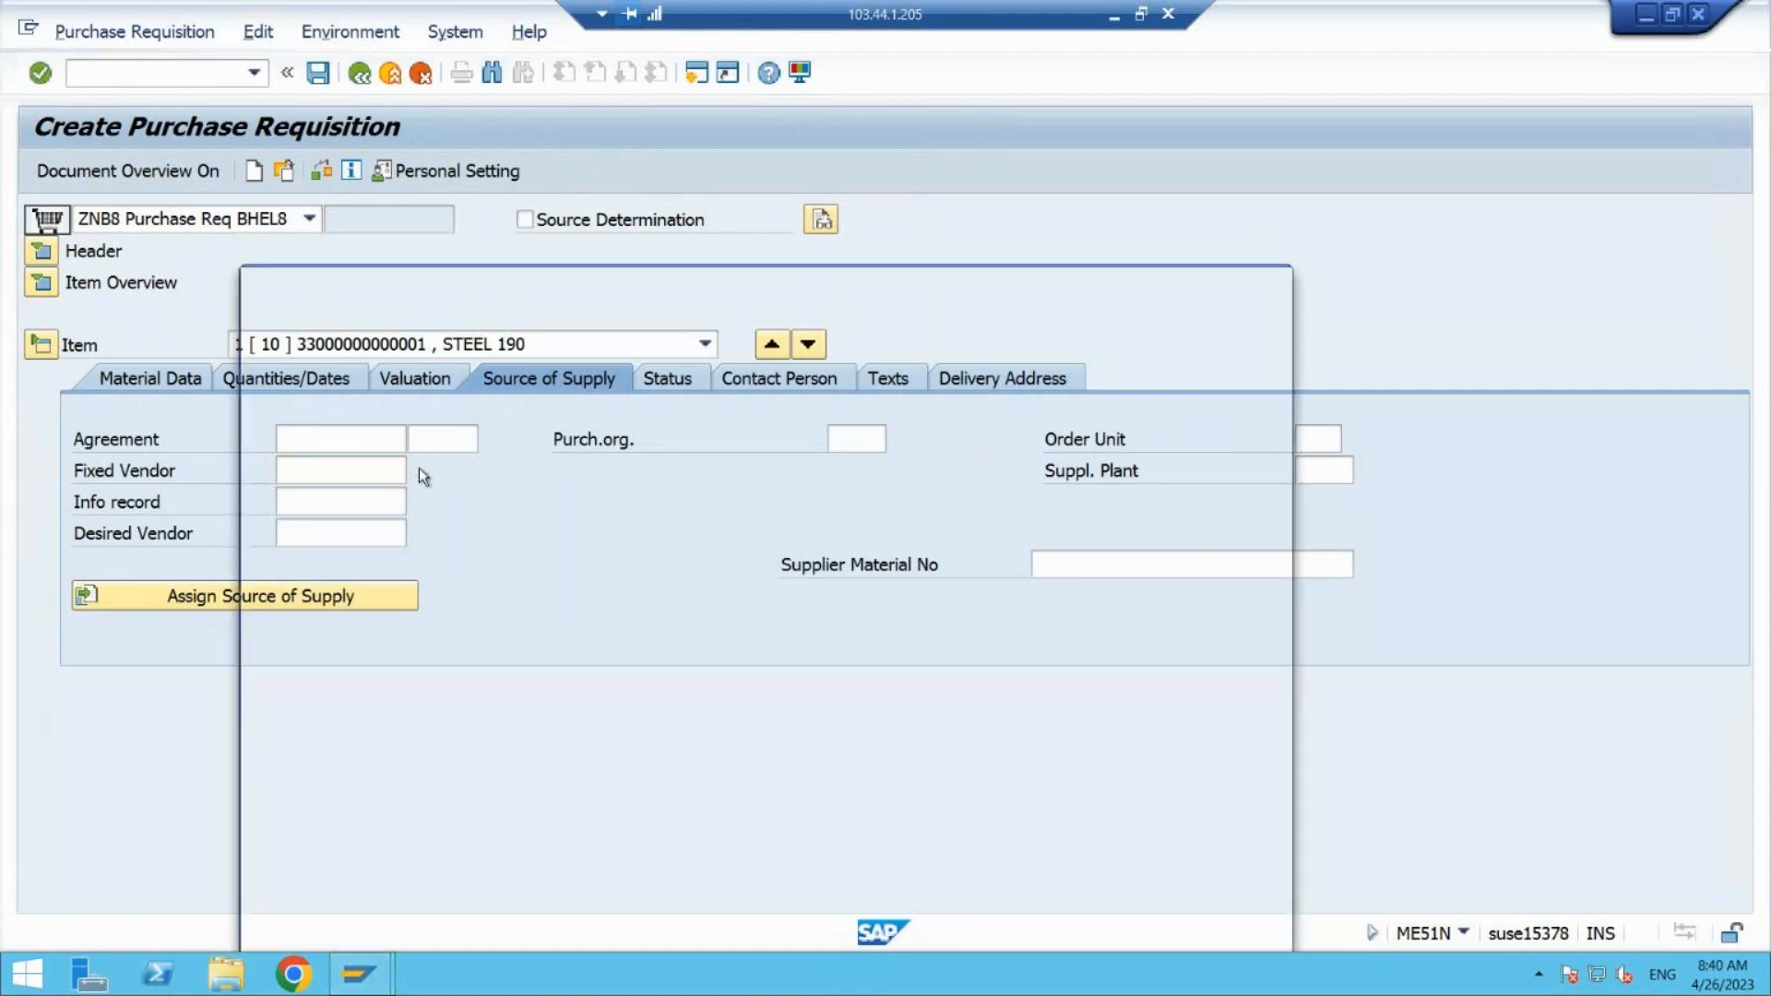
left_click(516, 597)
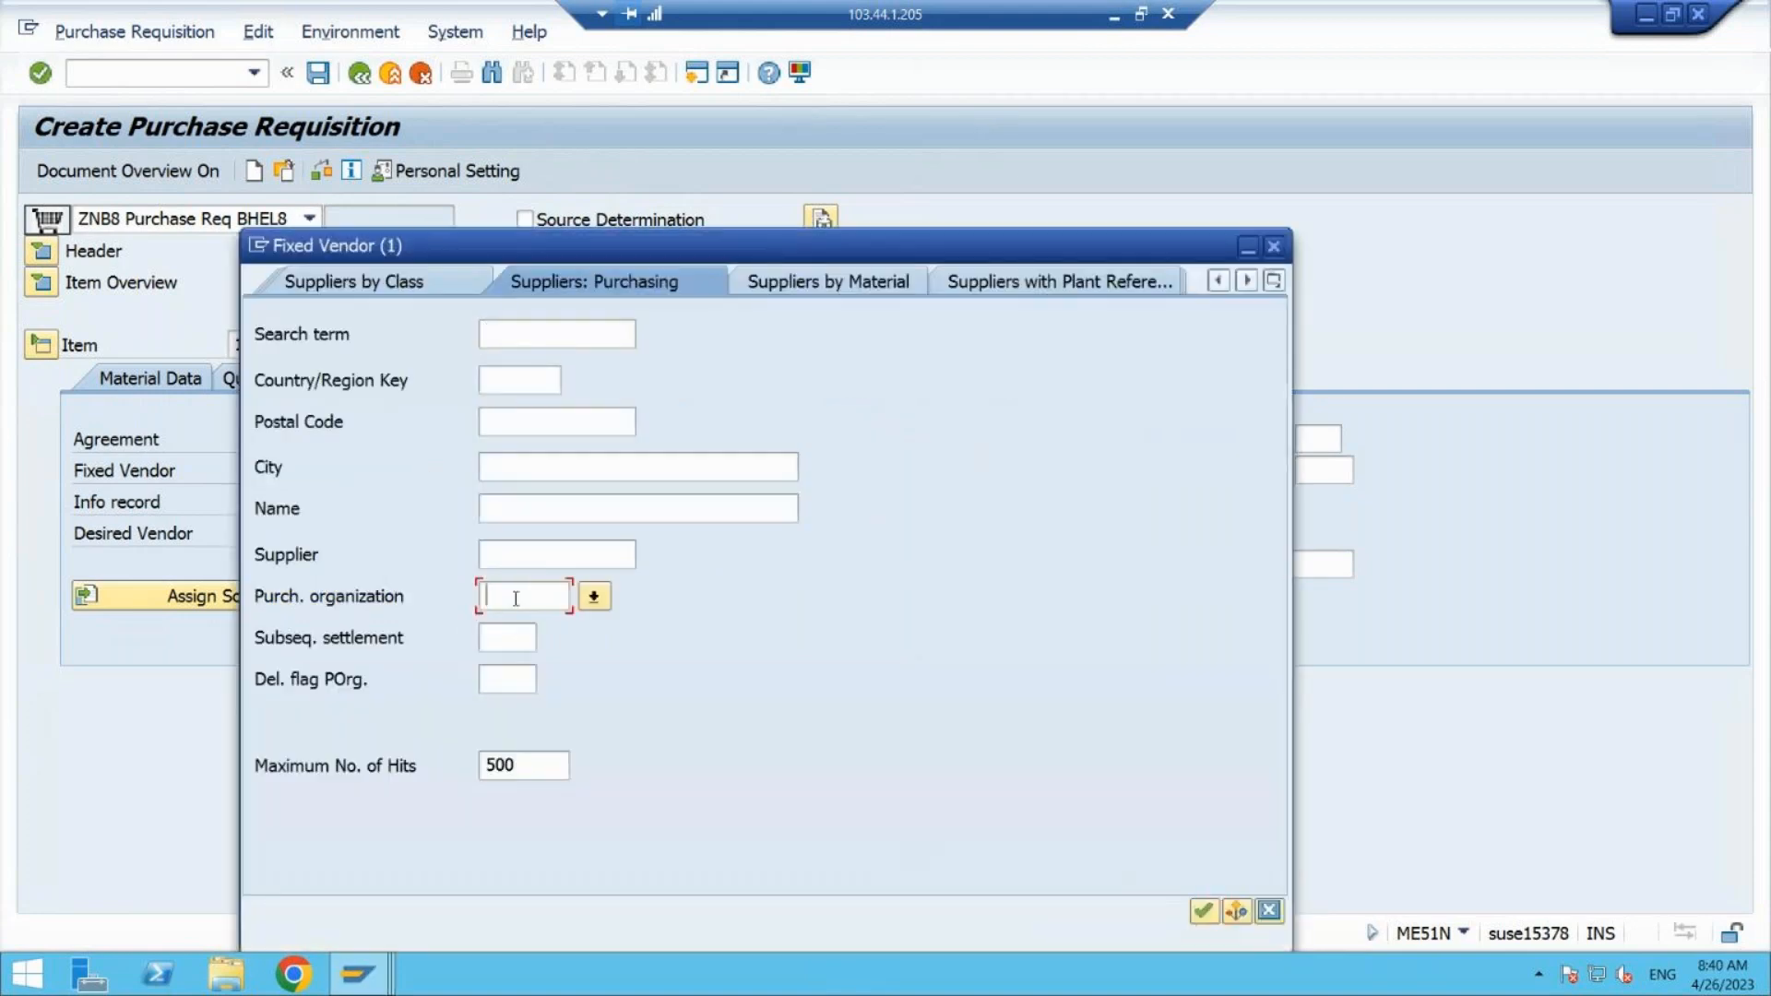
type("77P0")
key("Return")
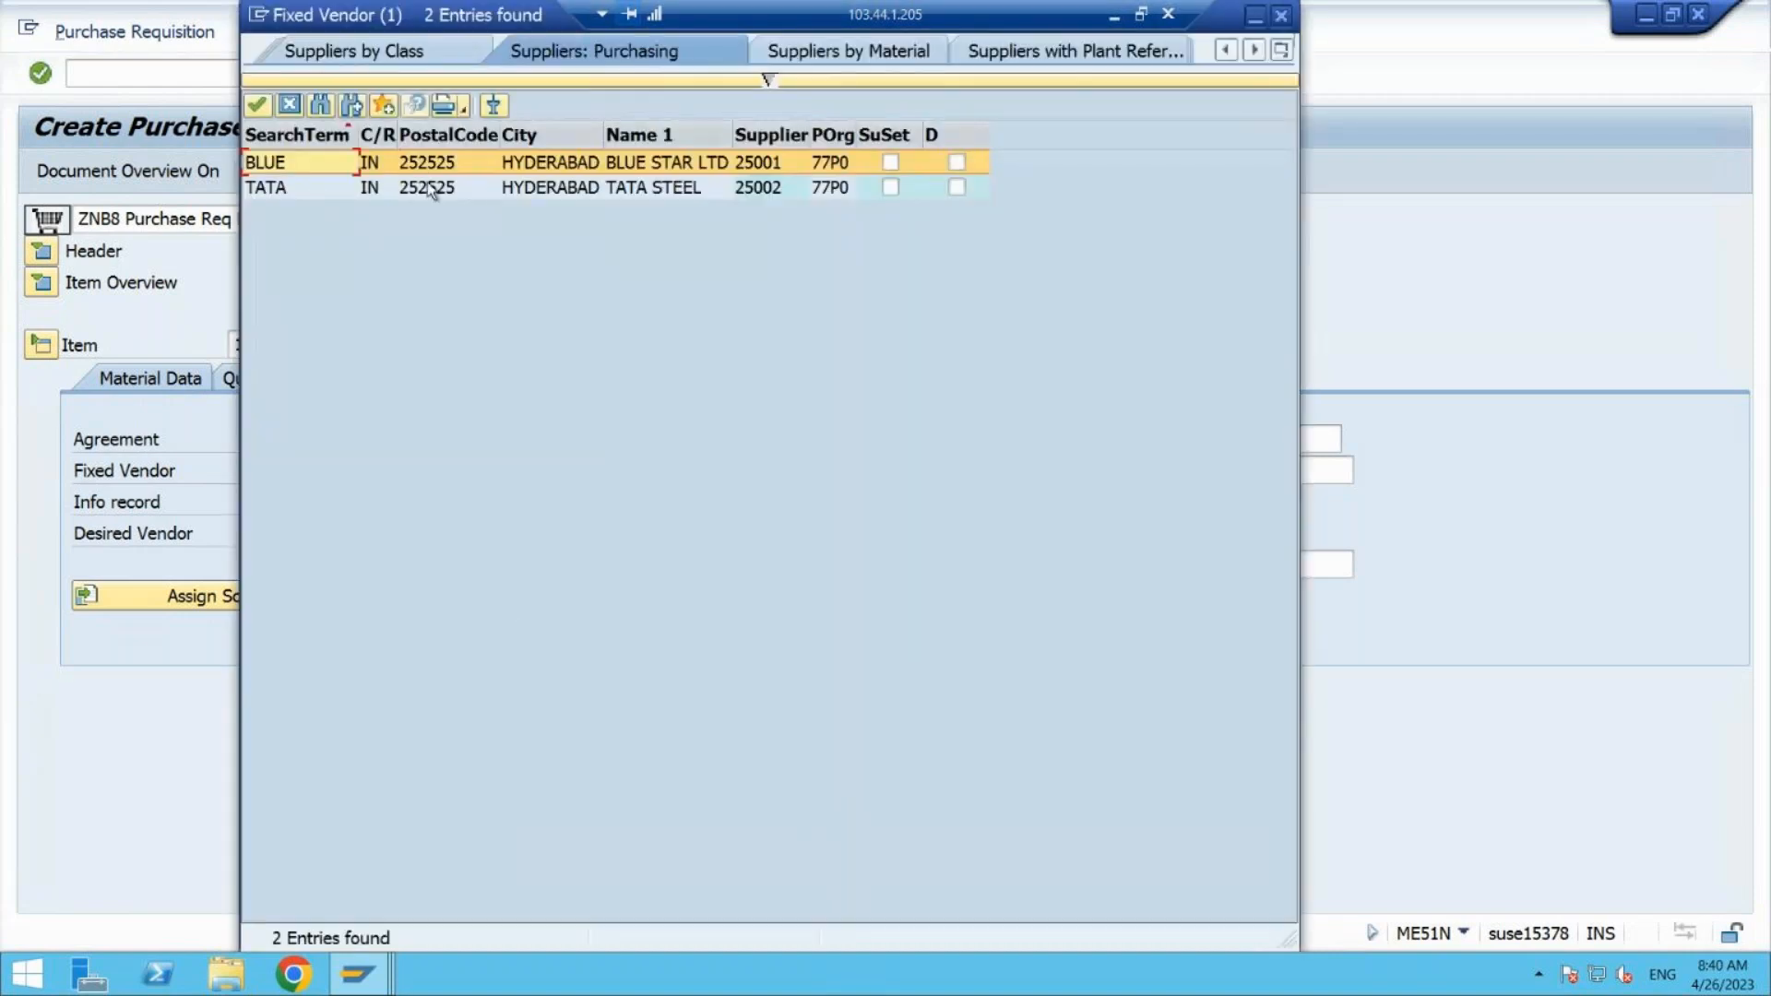
double_click(429, 184)
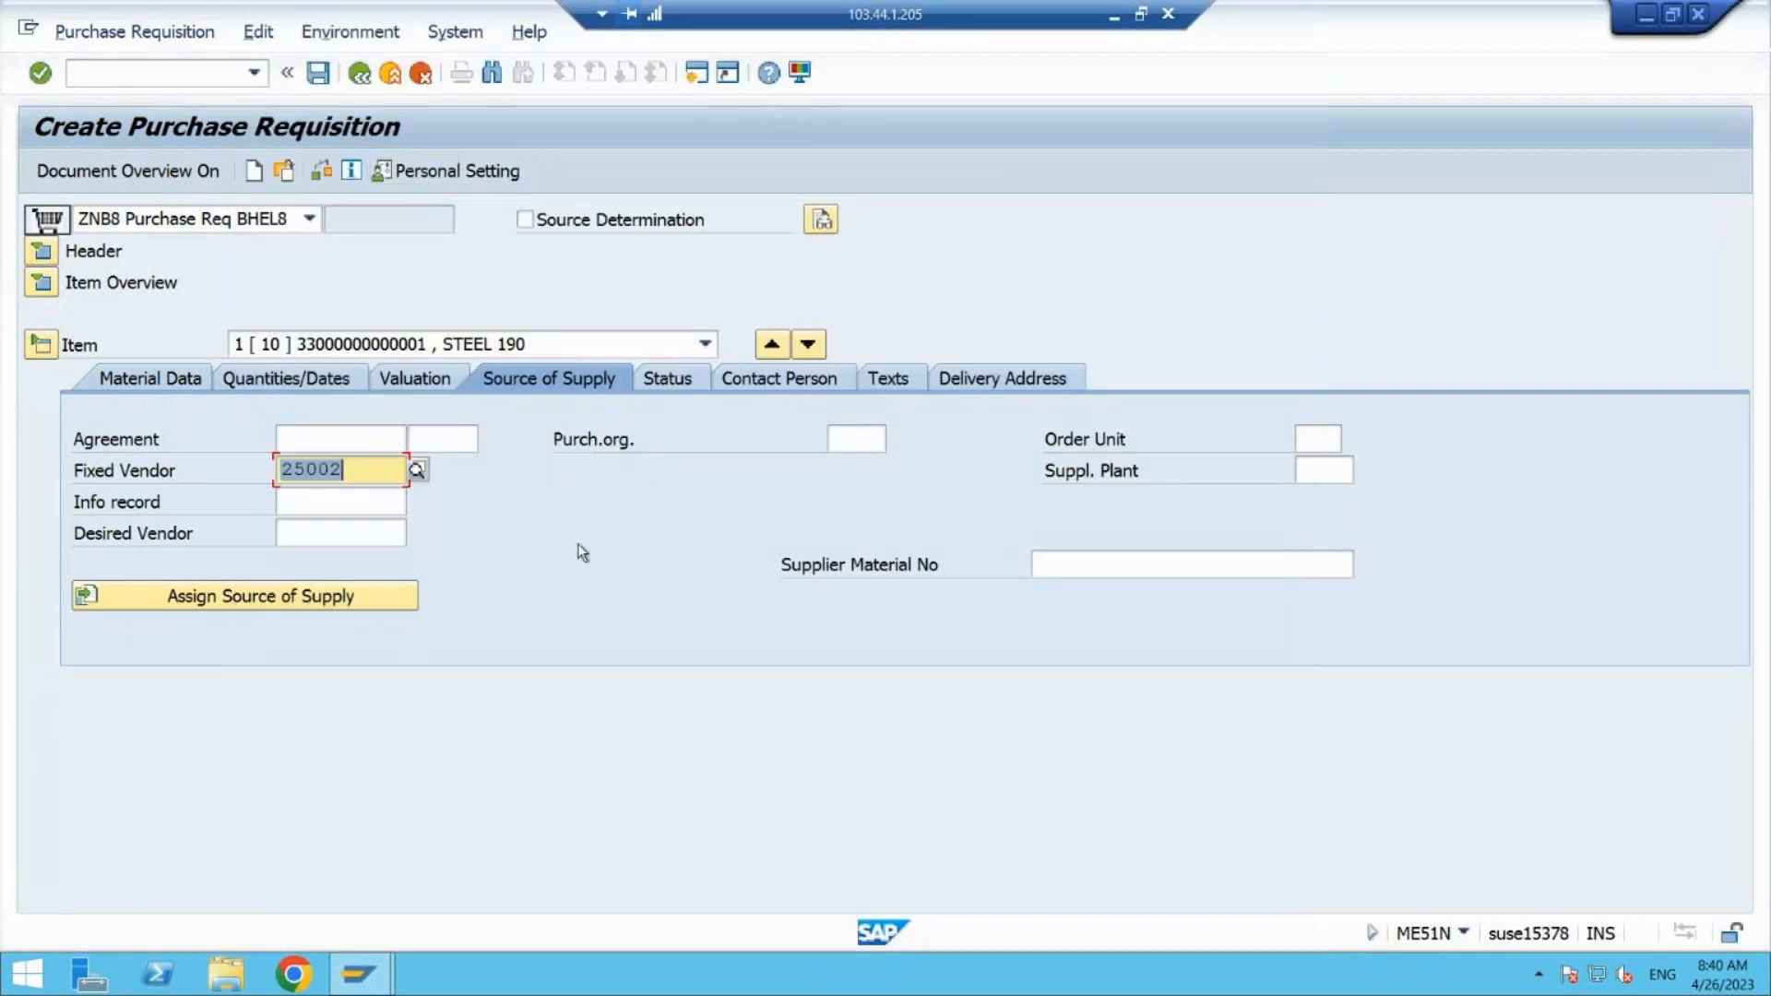
key("Return")
- Examine the item's status with its available Block ID options and its contact person data
left_click(664, 384)
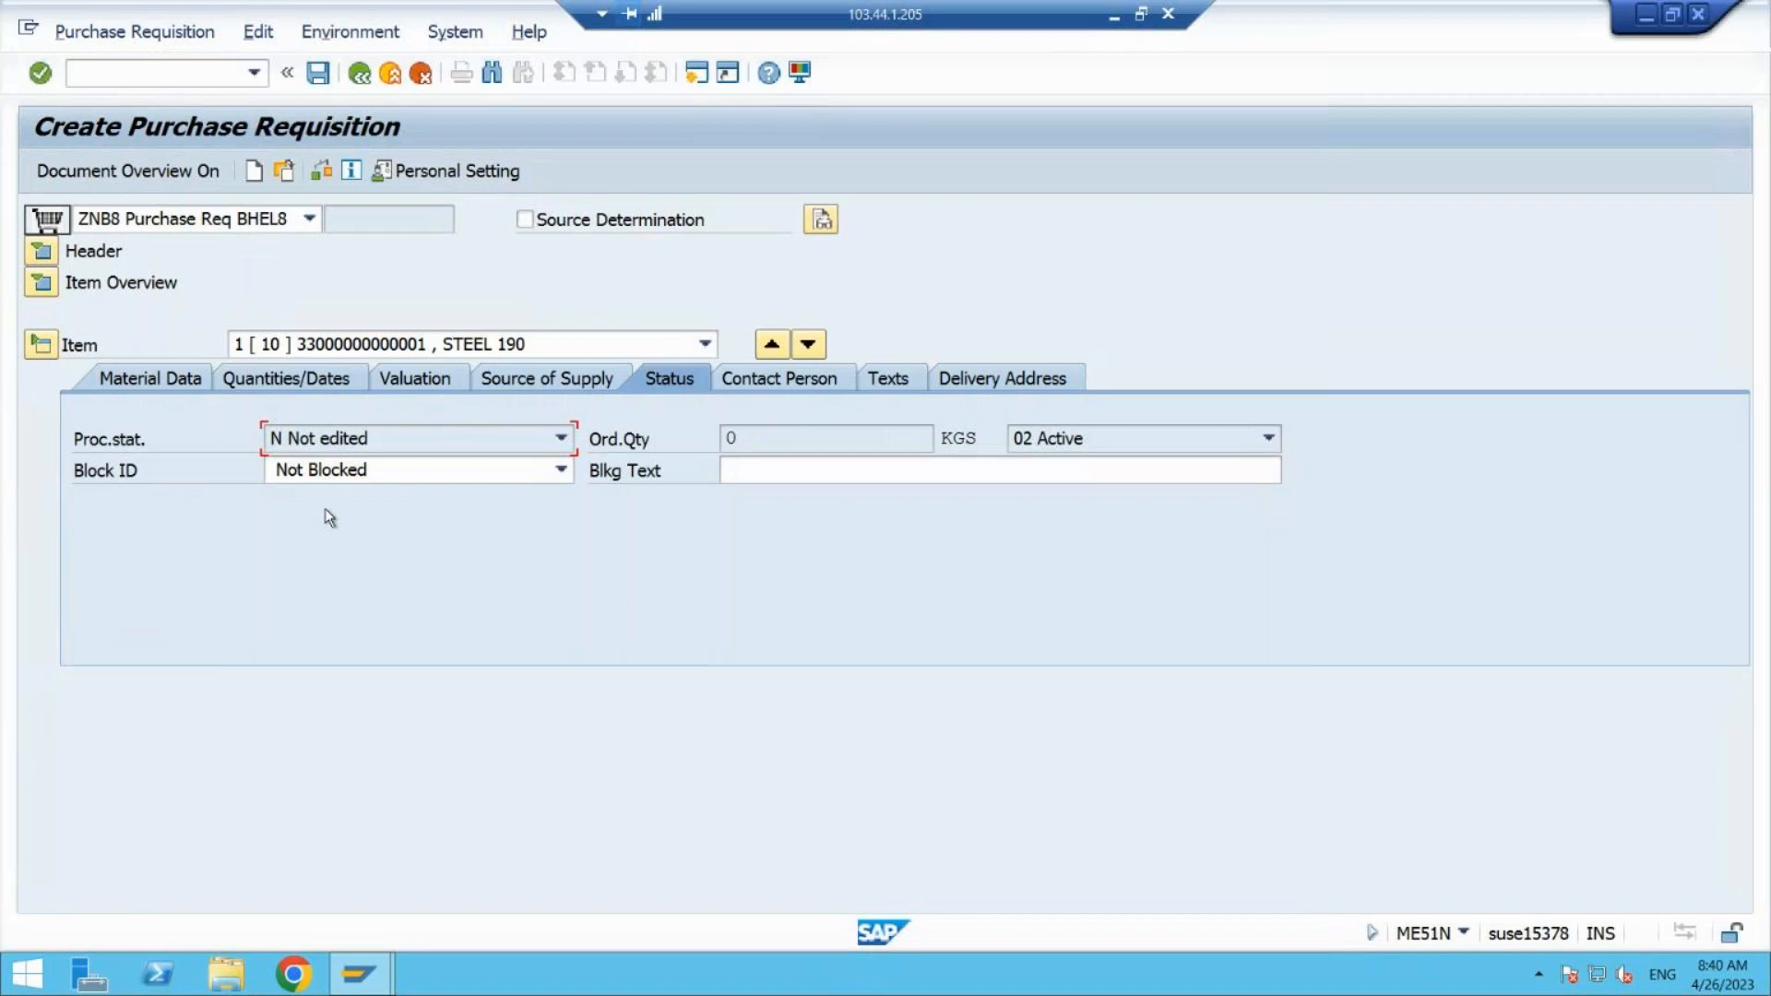
left_click(419, 478)
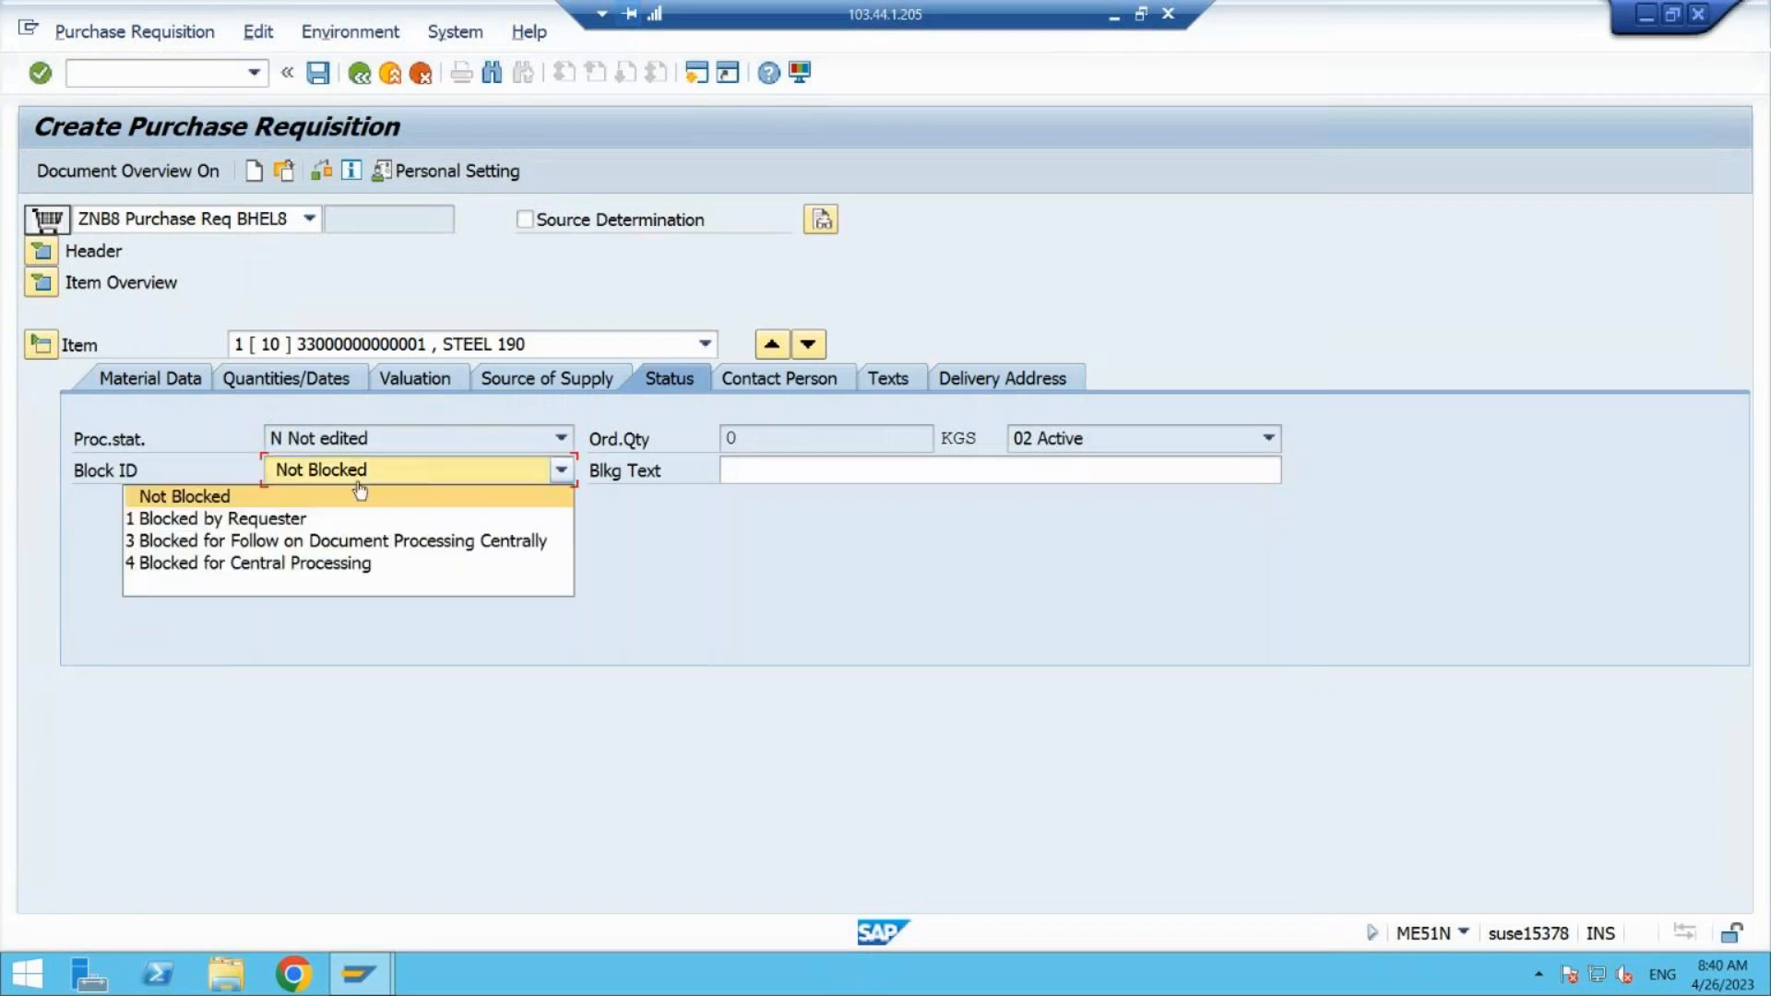
key("Down")
key("Down")
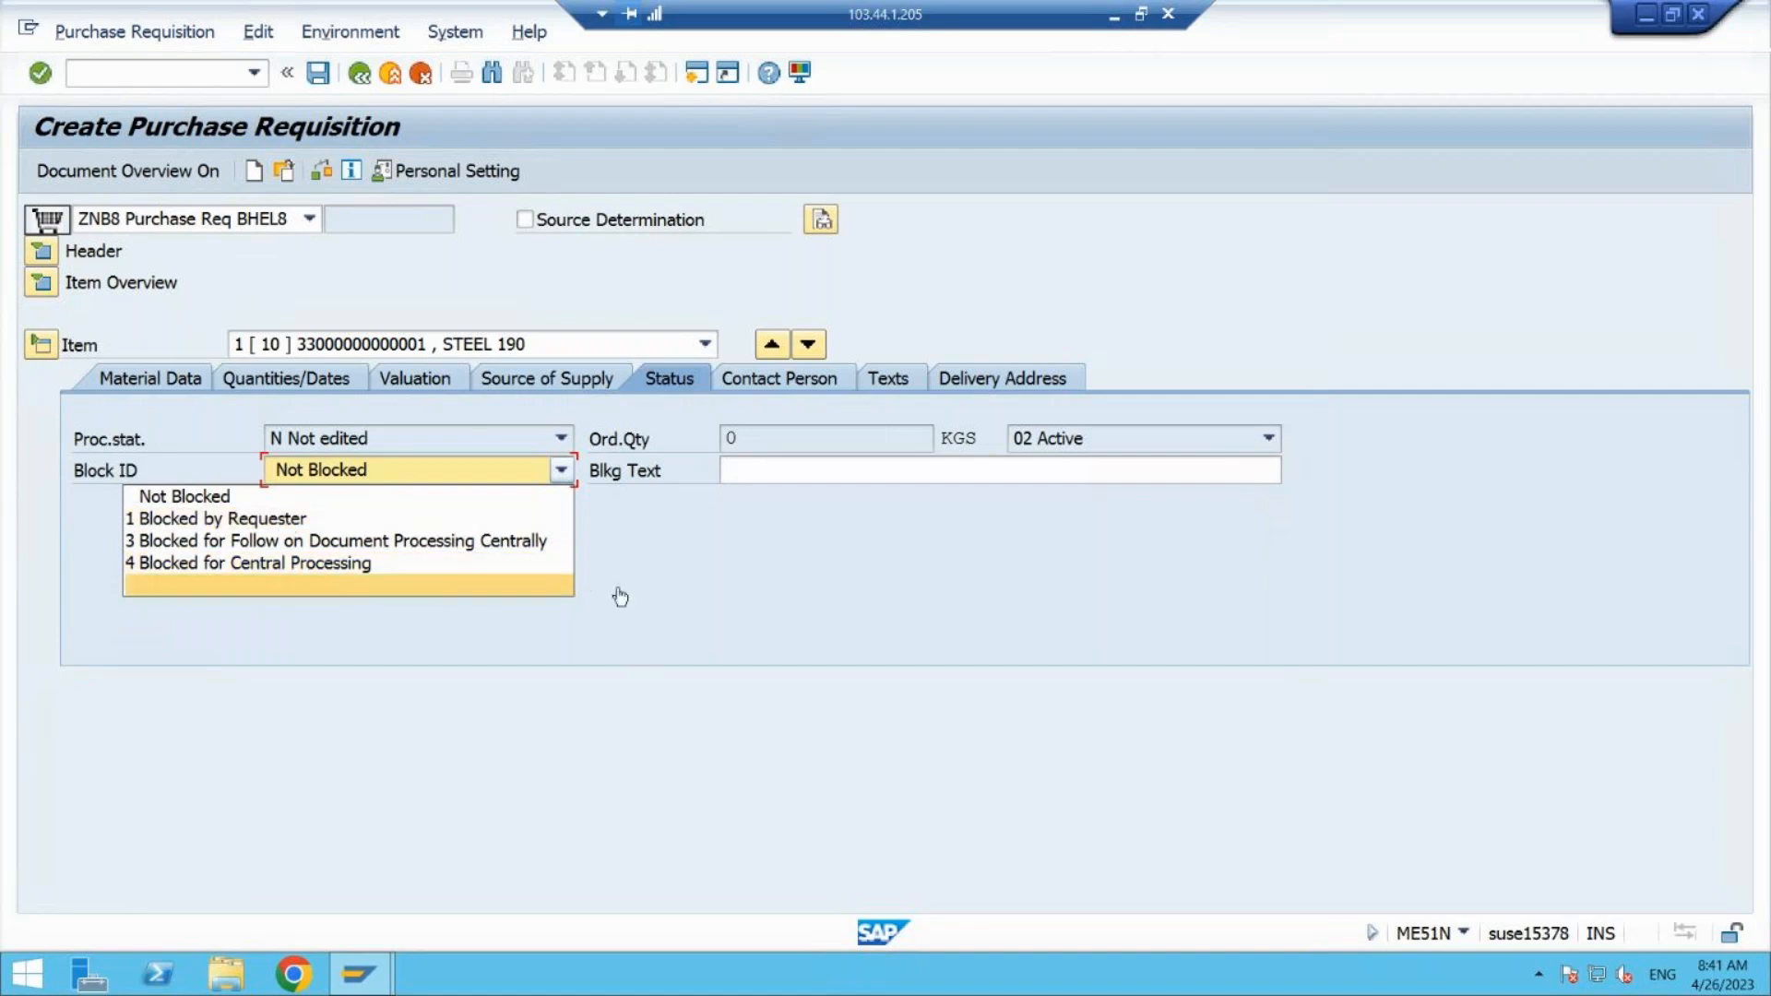
left_click(471, 588)
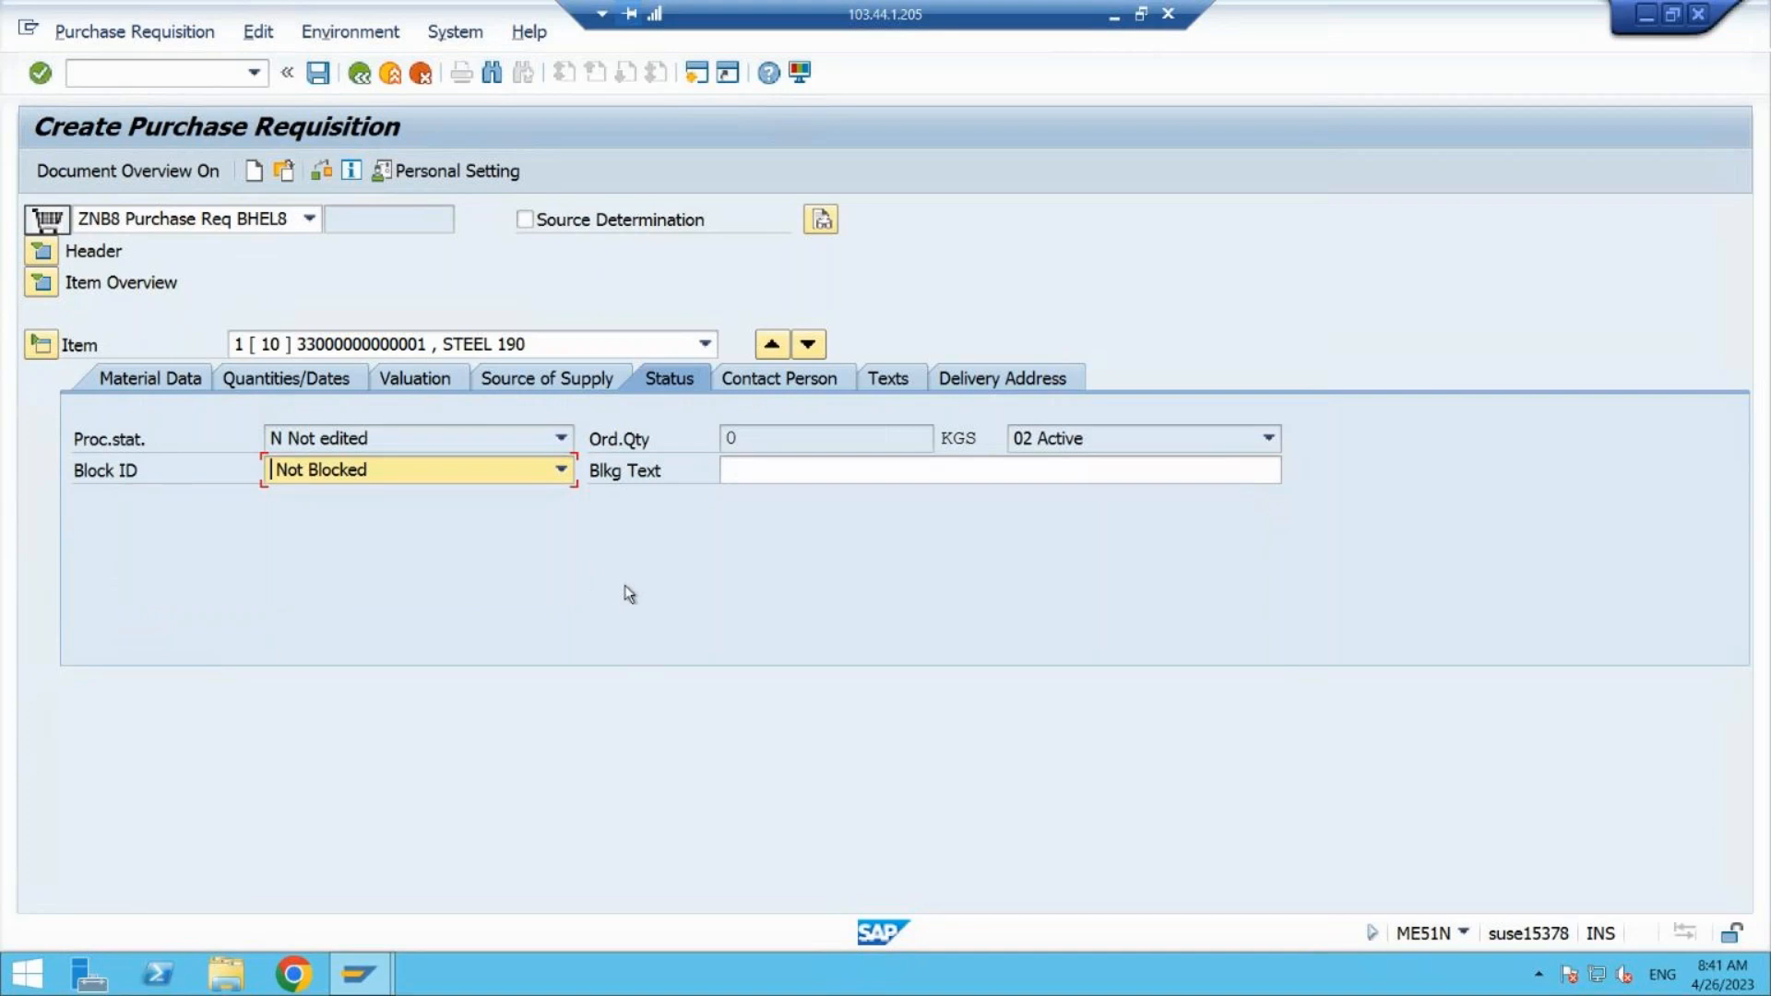
left_click(762, 385)
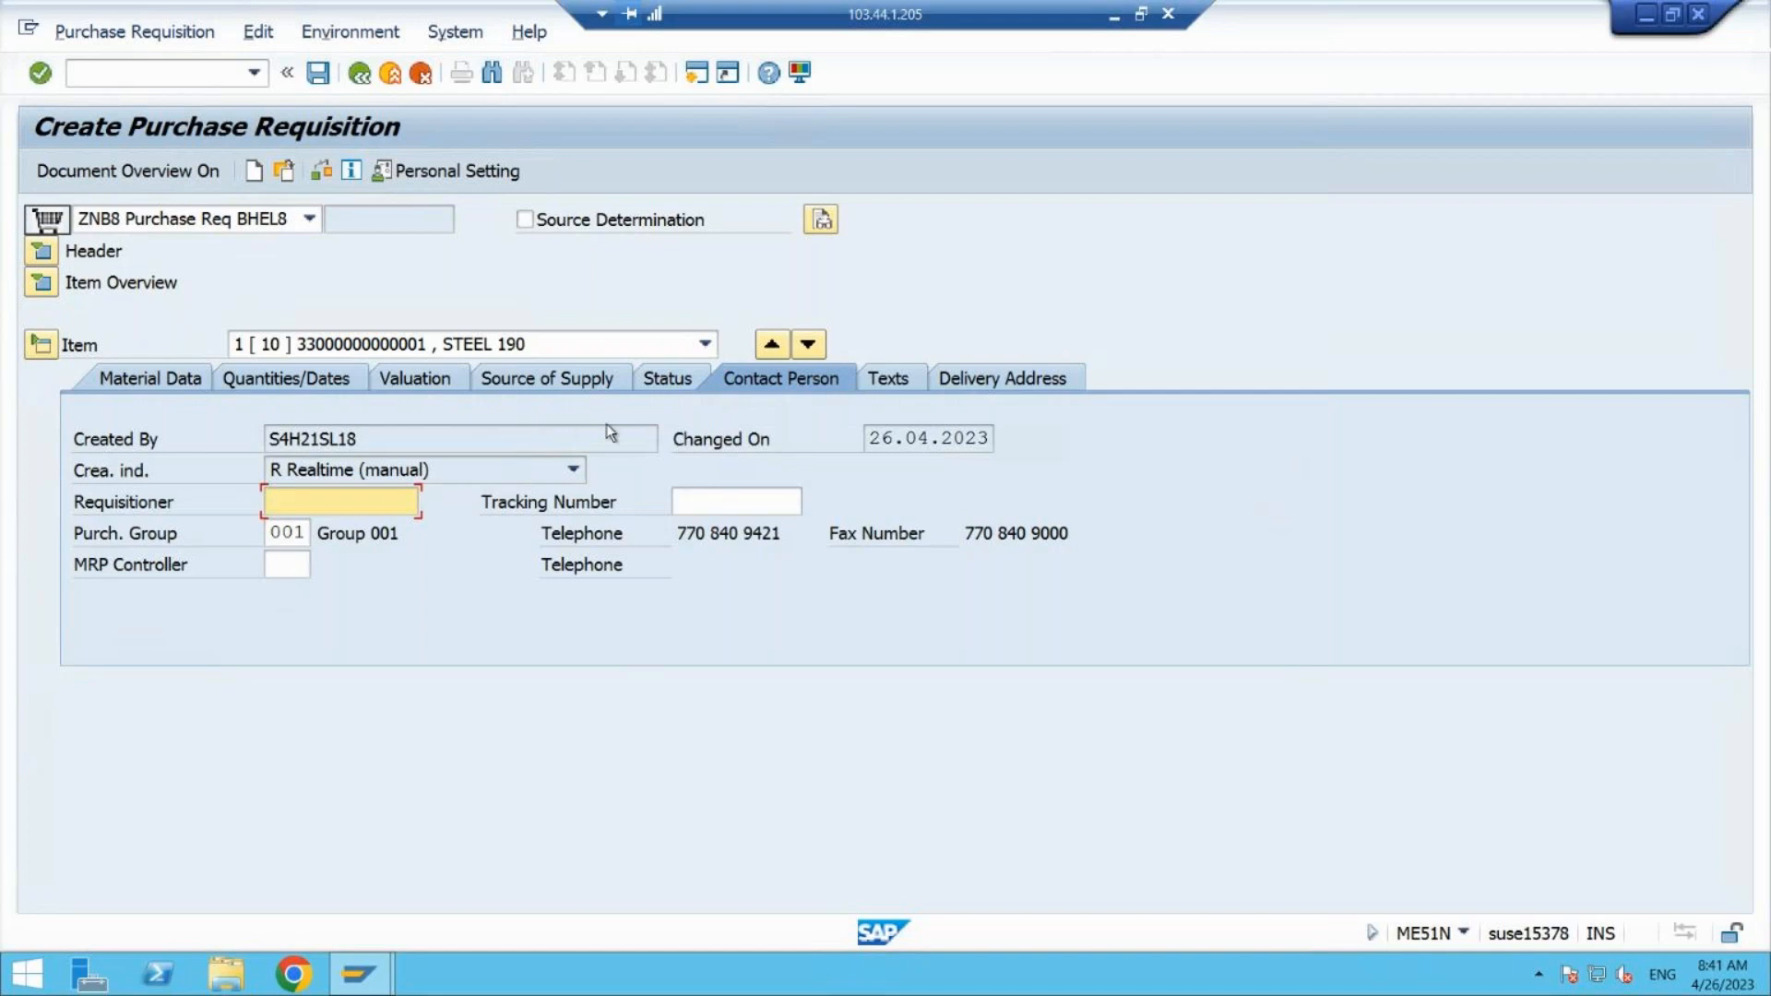
left_click(294, 504)
- Display the item texts and expand the requisition header to compare them with the header note
left_click(872, 375)
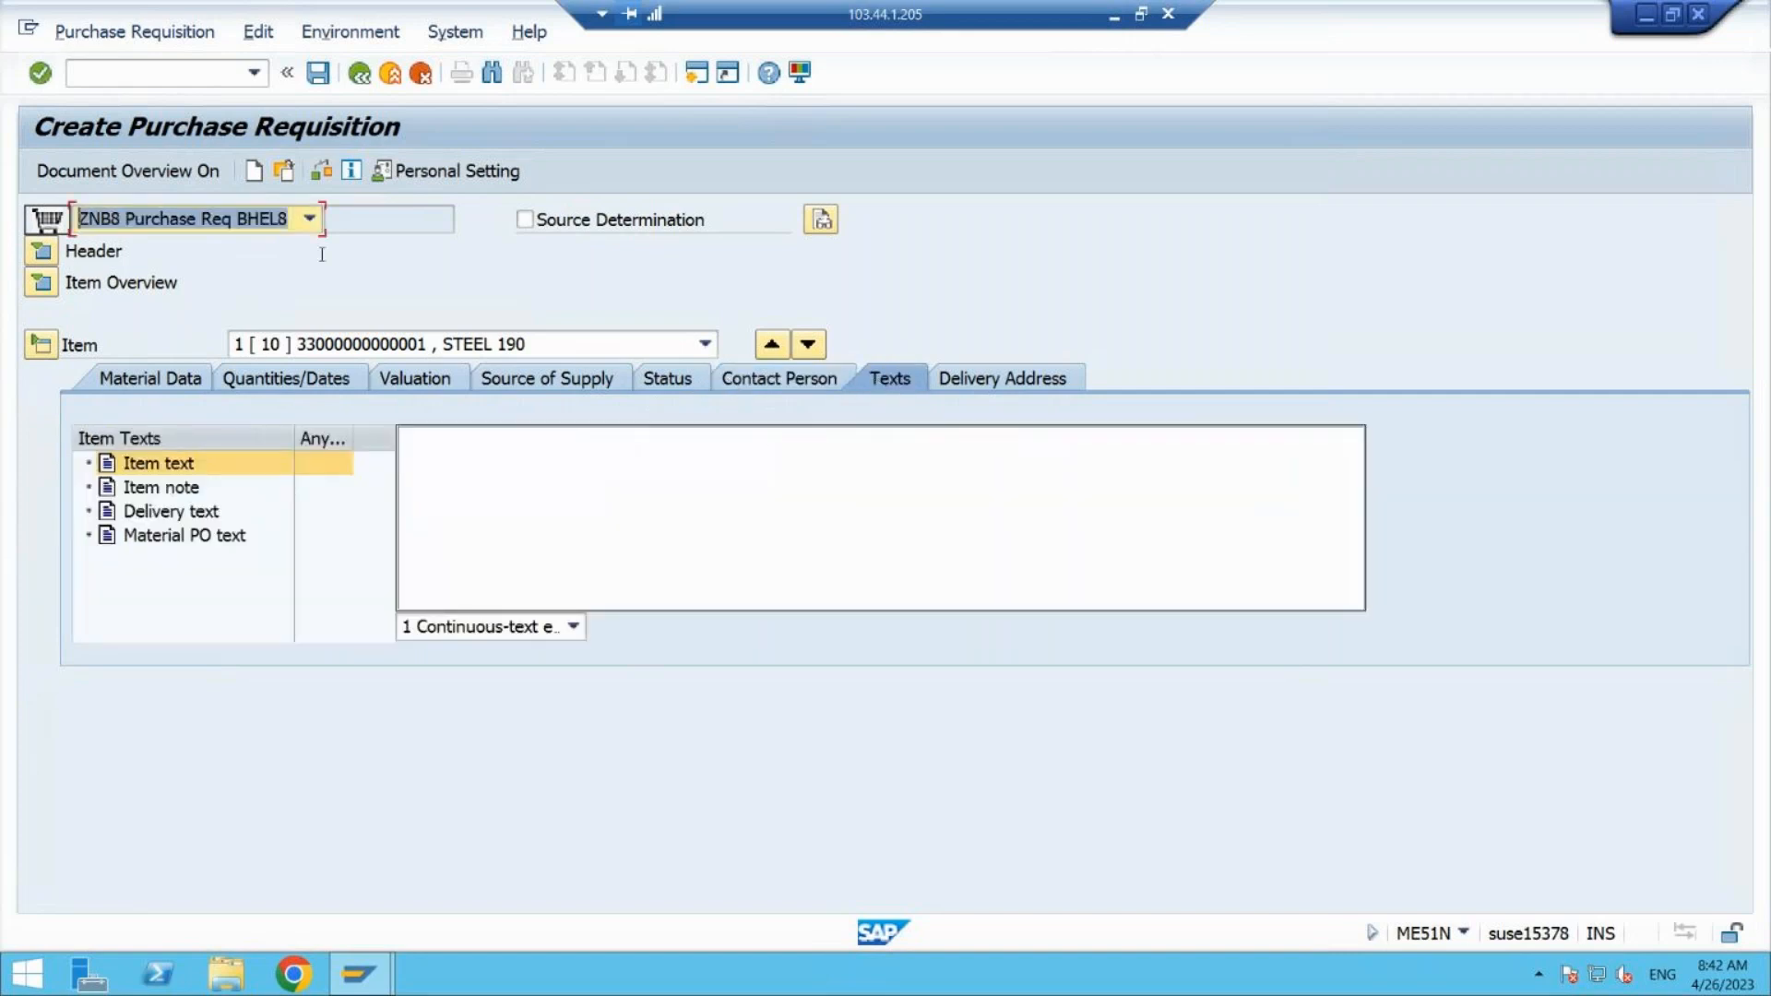
left_click(42, 251)
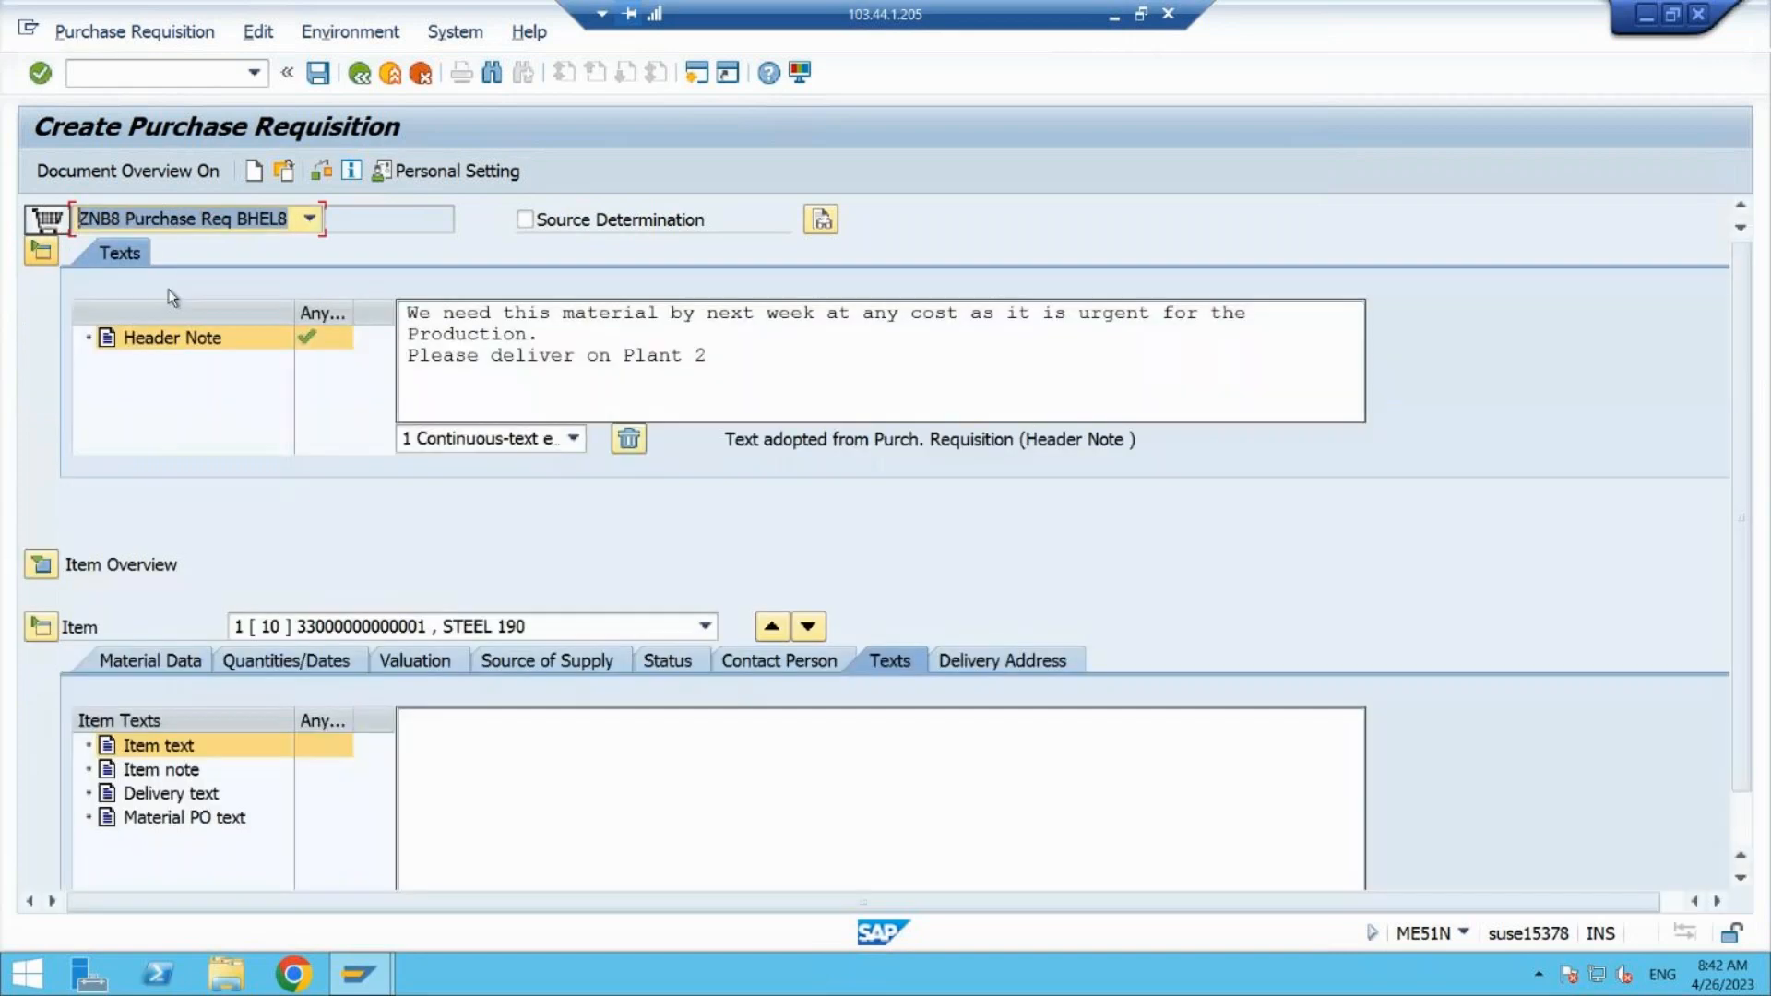
left_click(610, 355)
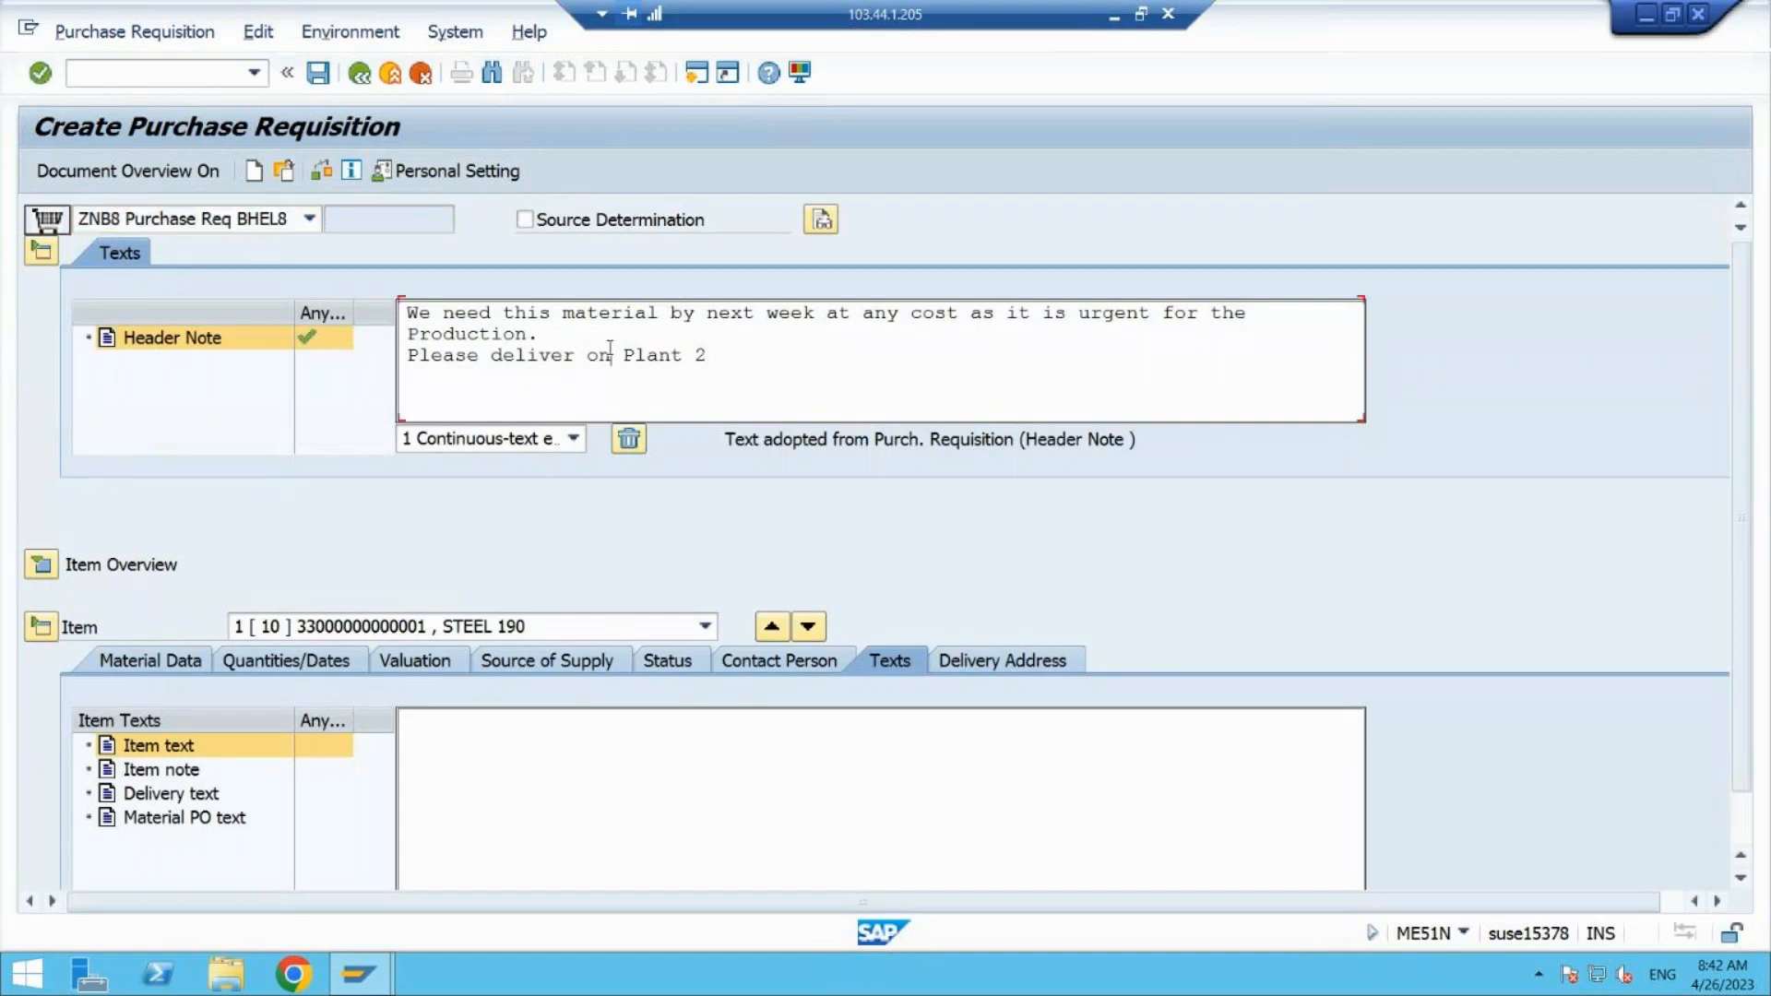
left_click_drag(707, 356, 398, 318)
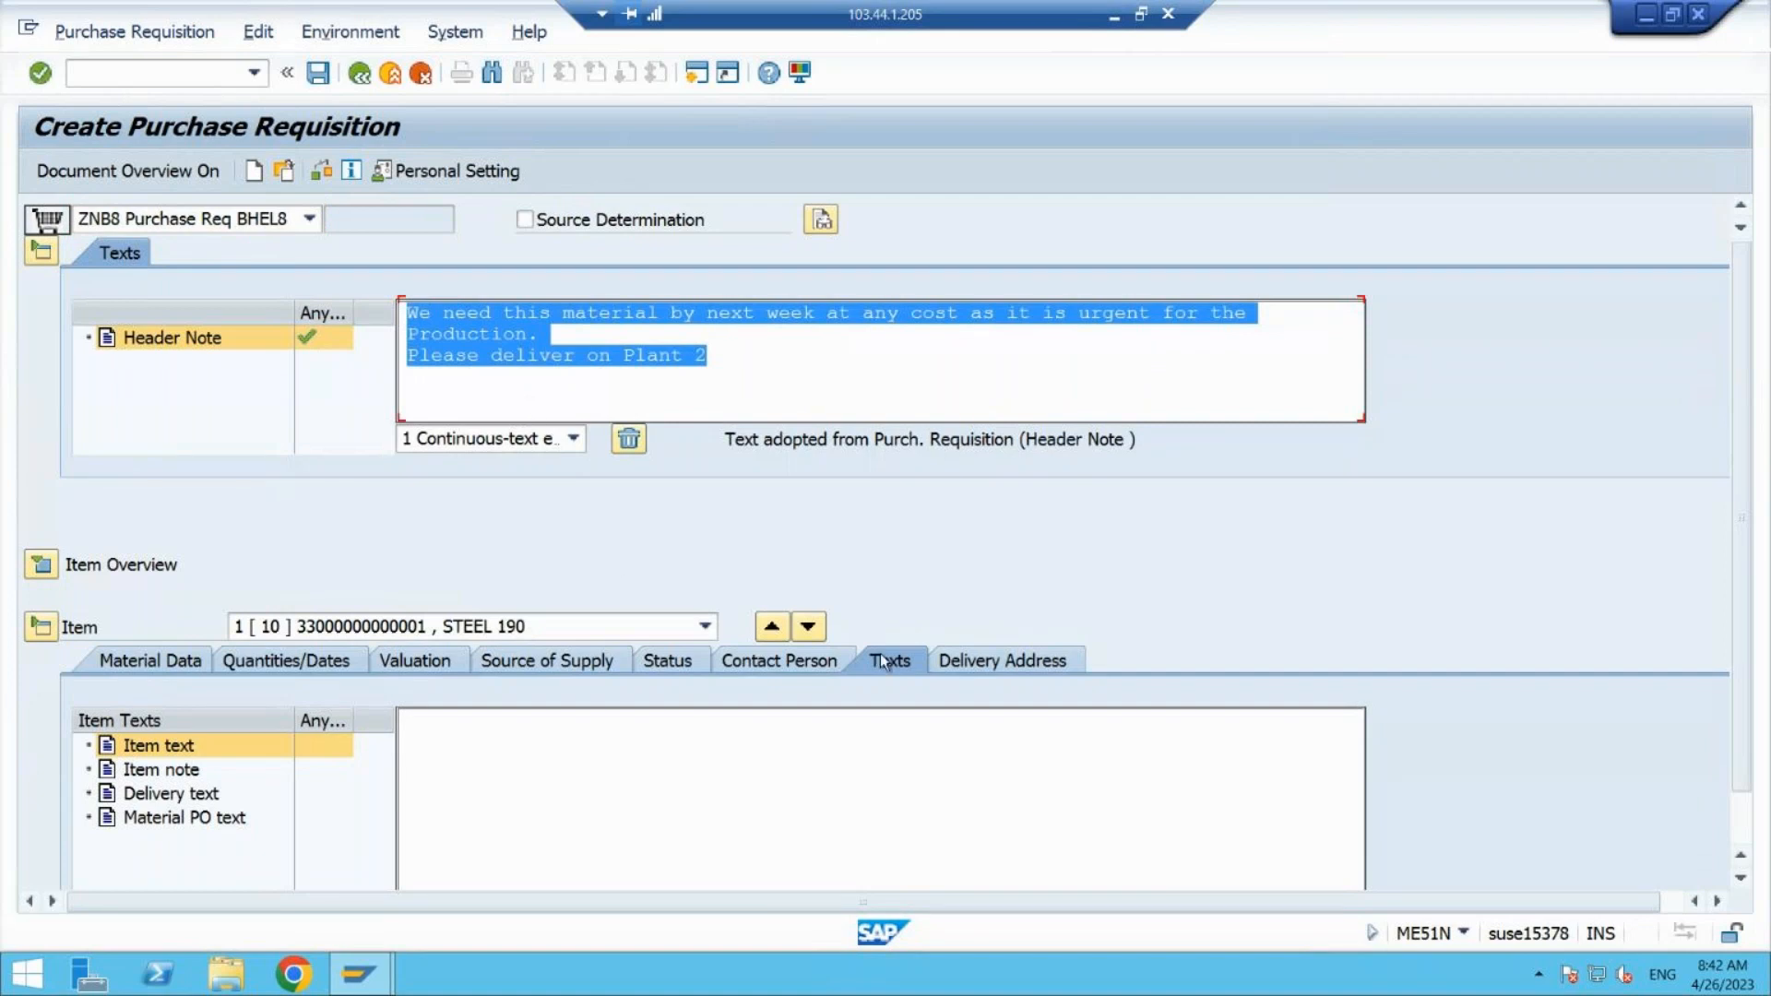
- Enter "Steel product specification" as the item text of the STEEL 190 item
left_click(696, 720)
type("p")
key("BackSpace")
key("BackSpace")
type("product s")
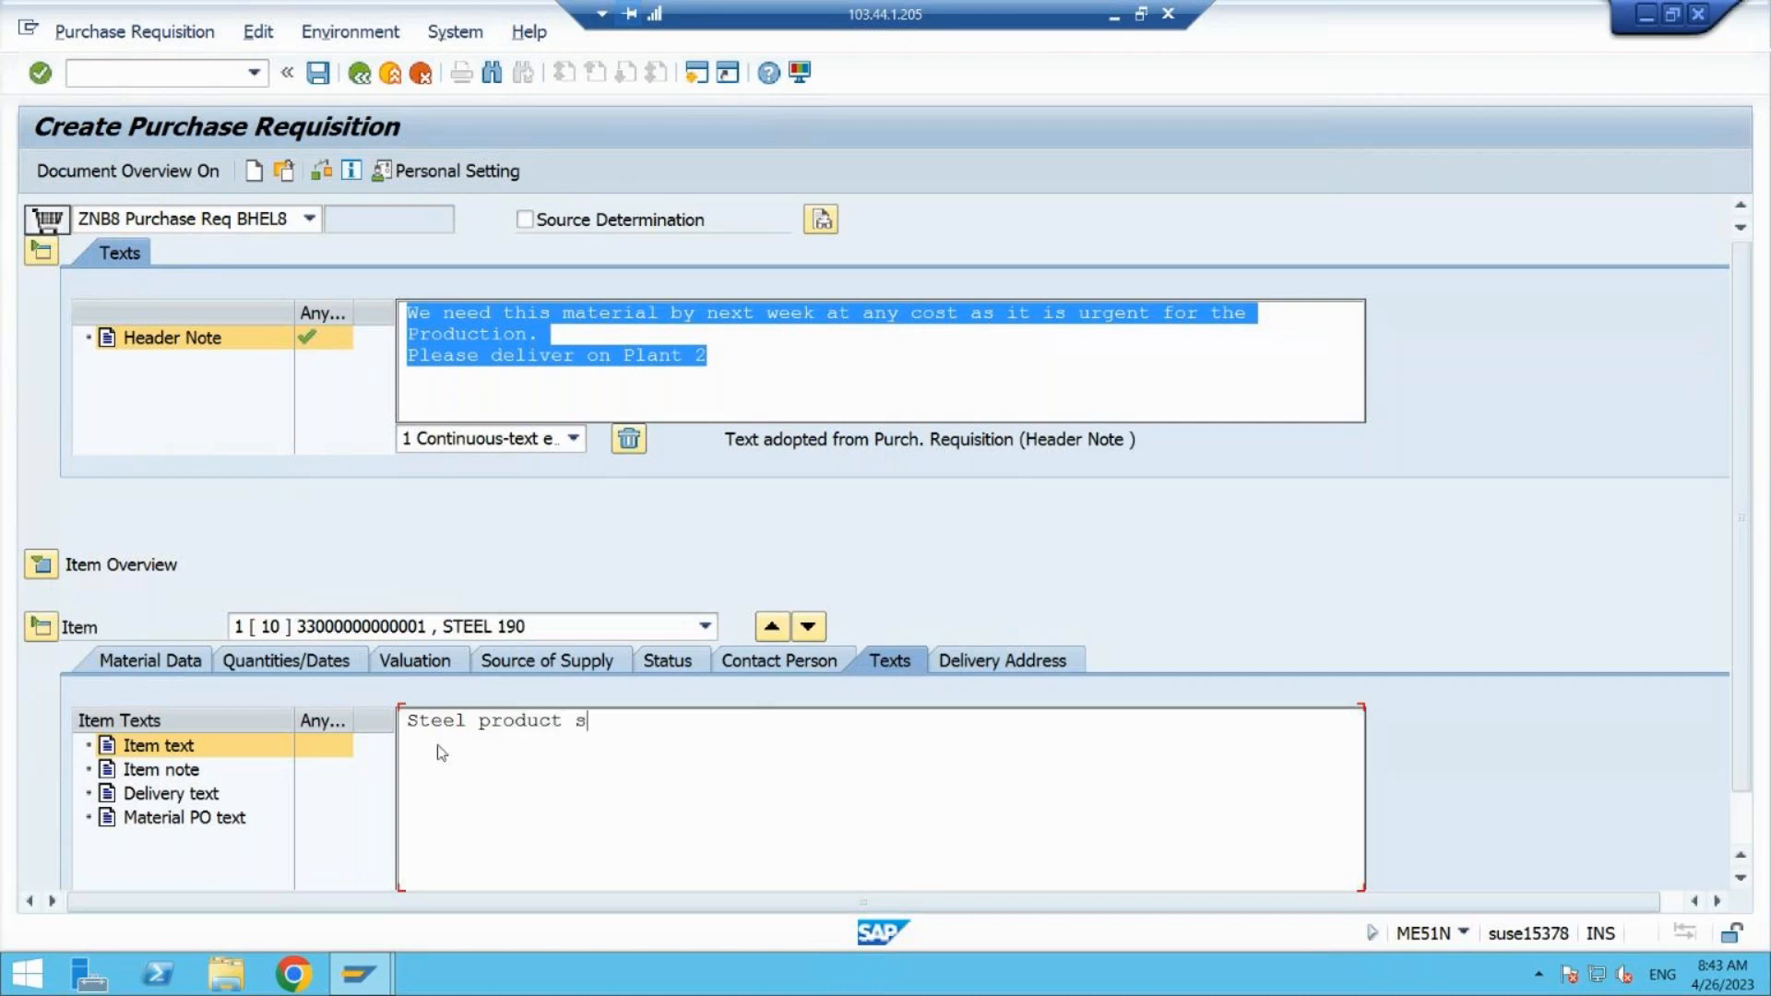
type("pecification")
key("Return")
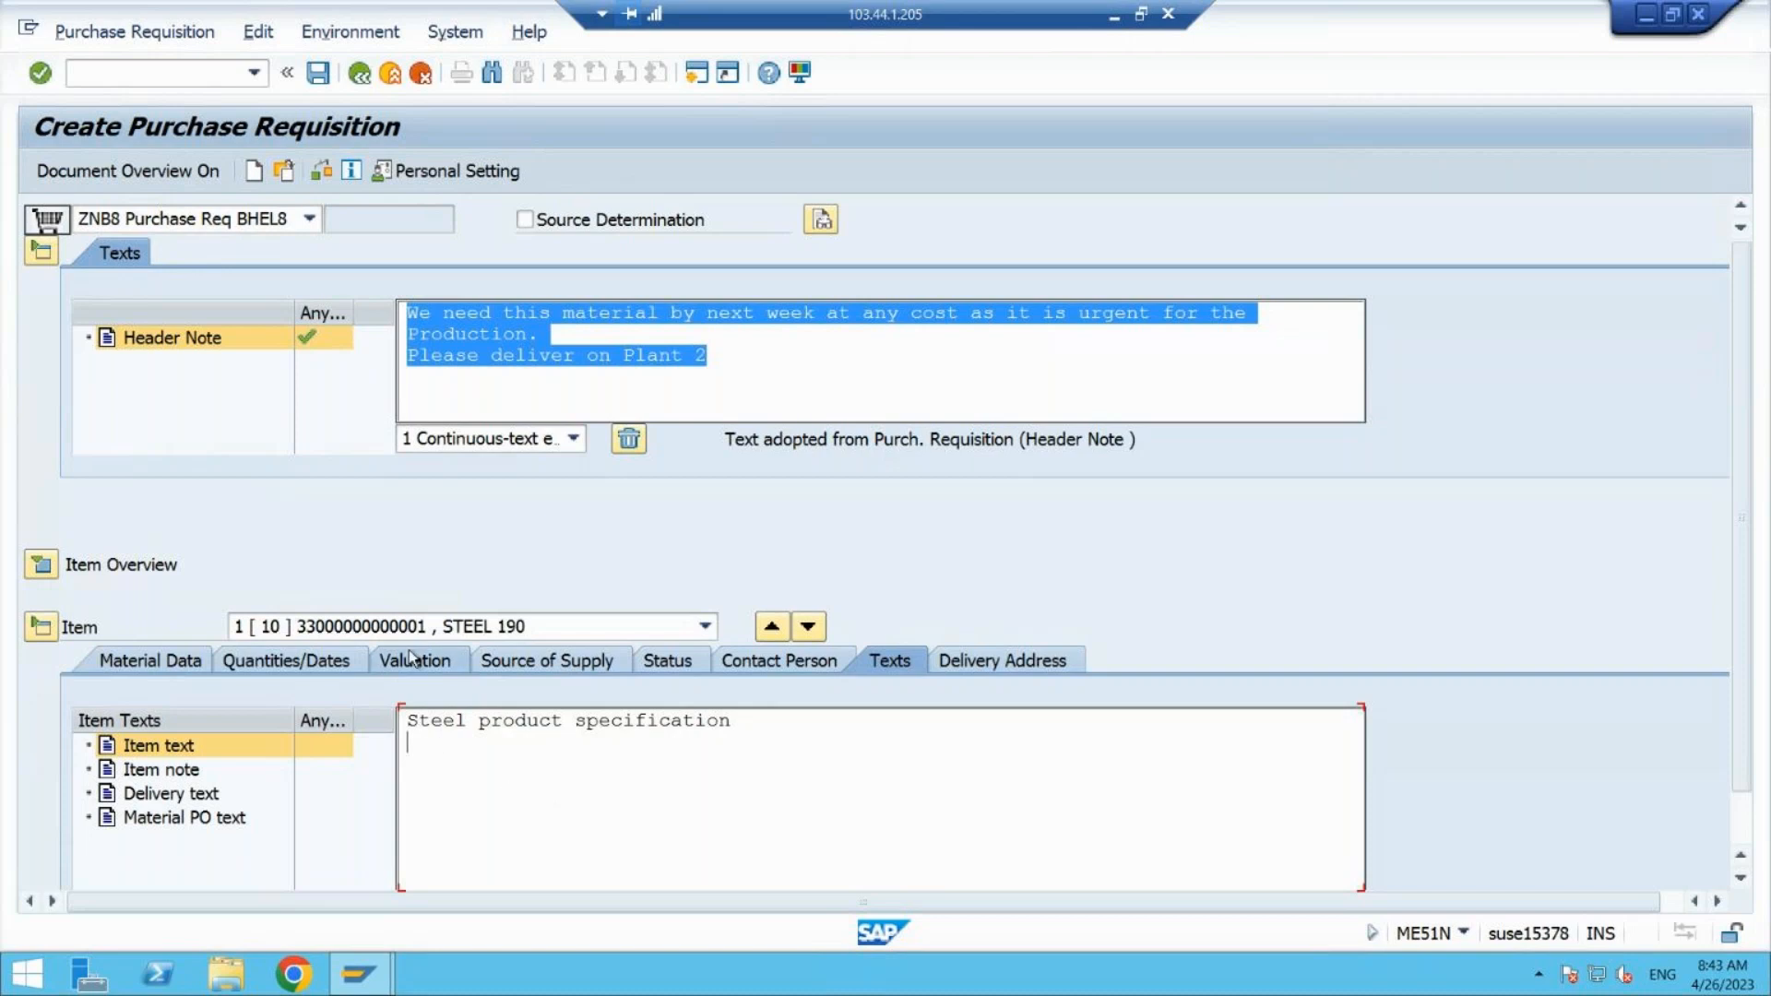
- Expand the item overview and check the STEEL 190 line together with its item text
left_click(46, 571)
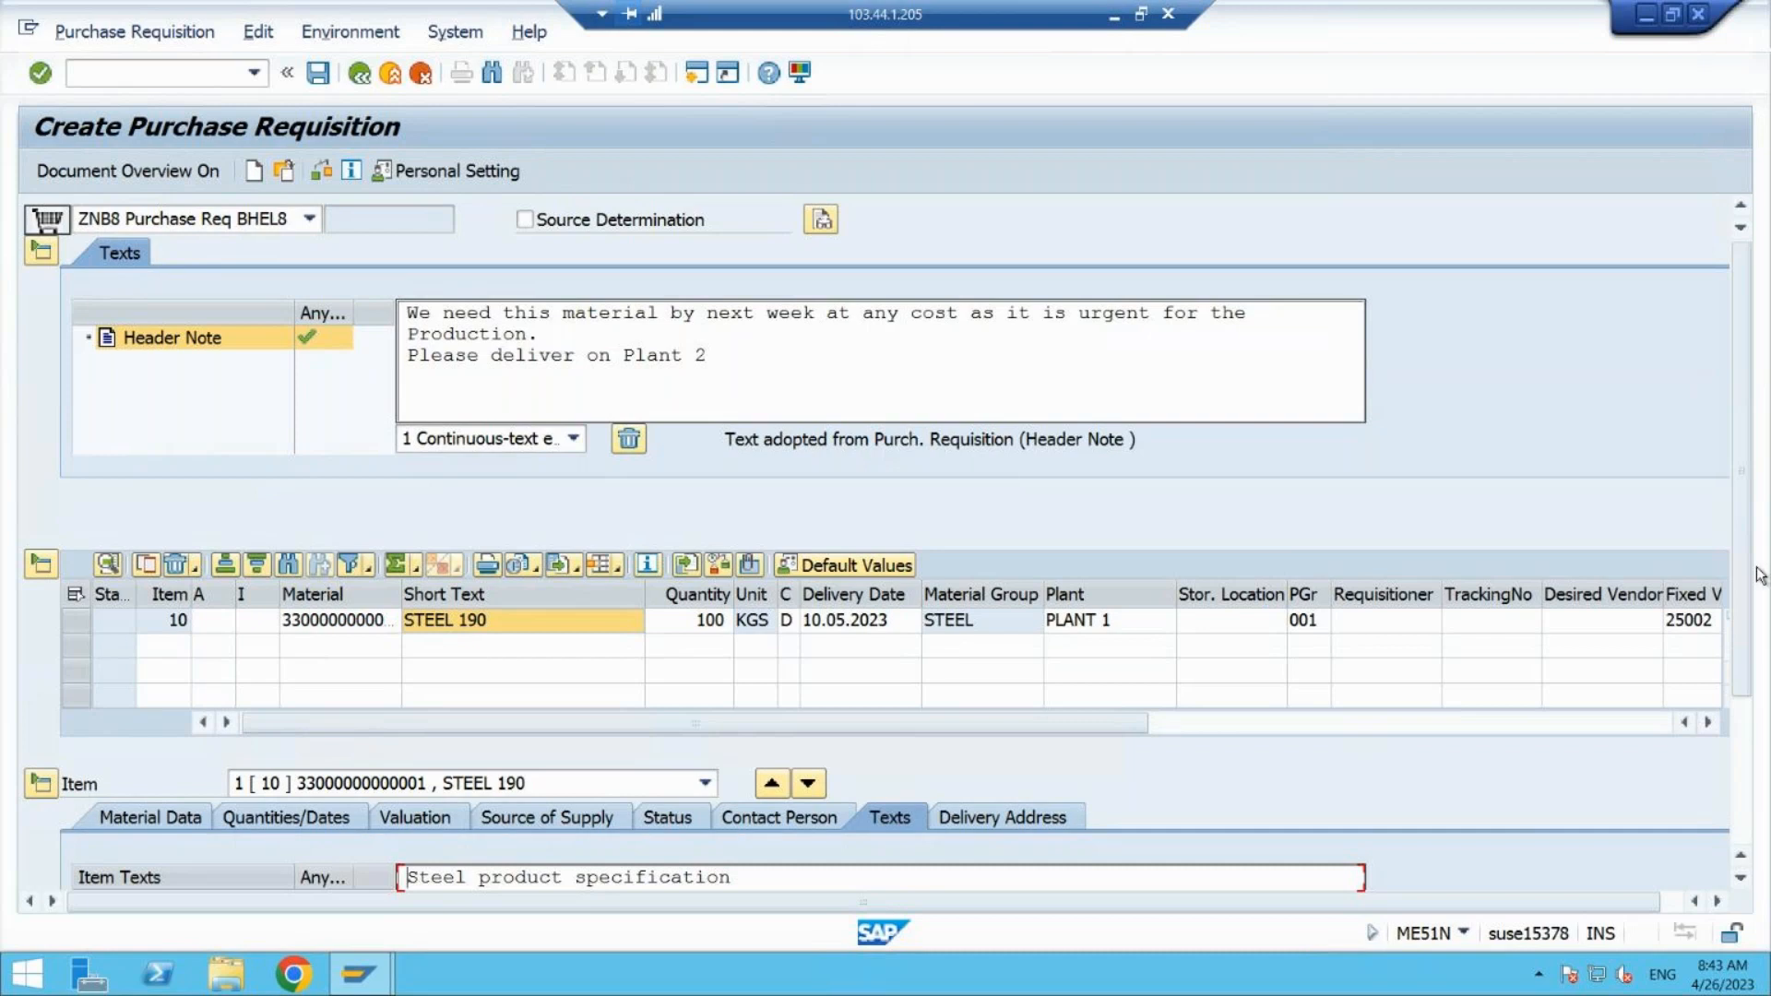
scroll(1753, 625, "down", 1)
scroll(1753, 625, "down", 3)
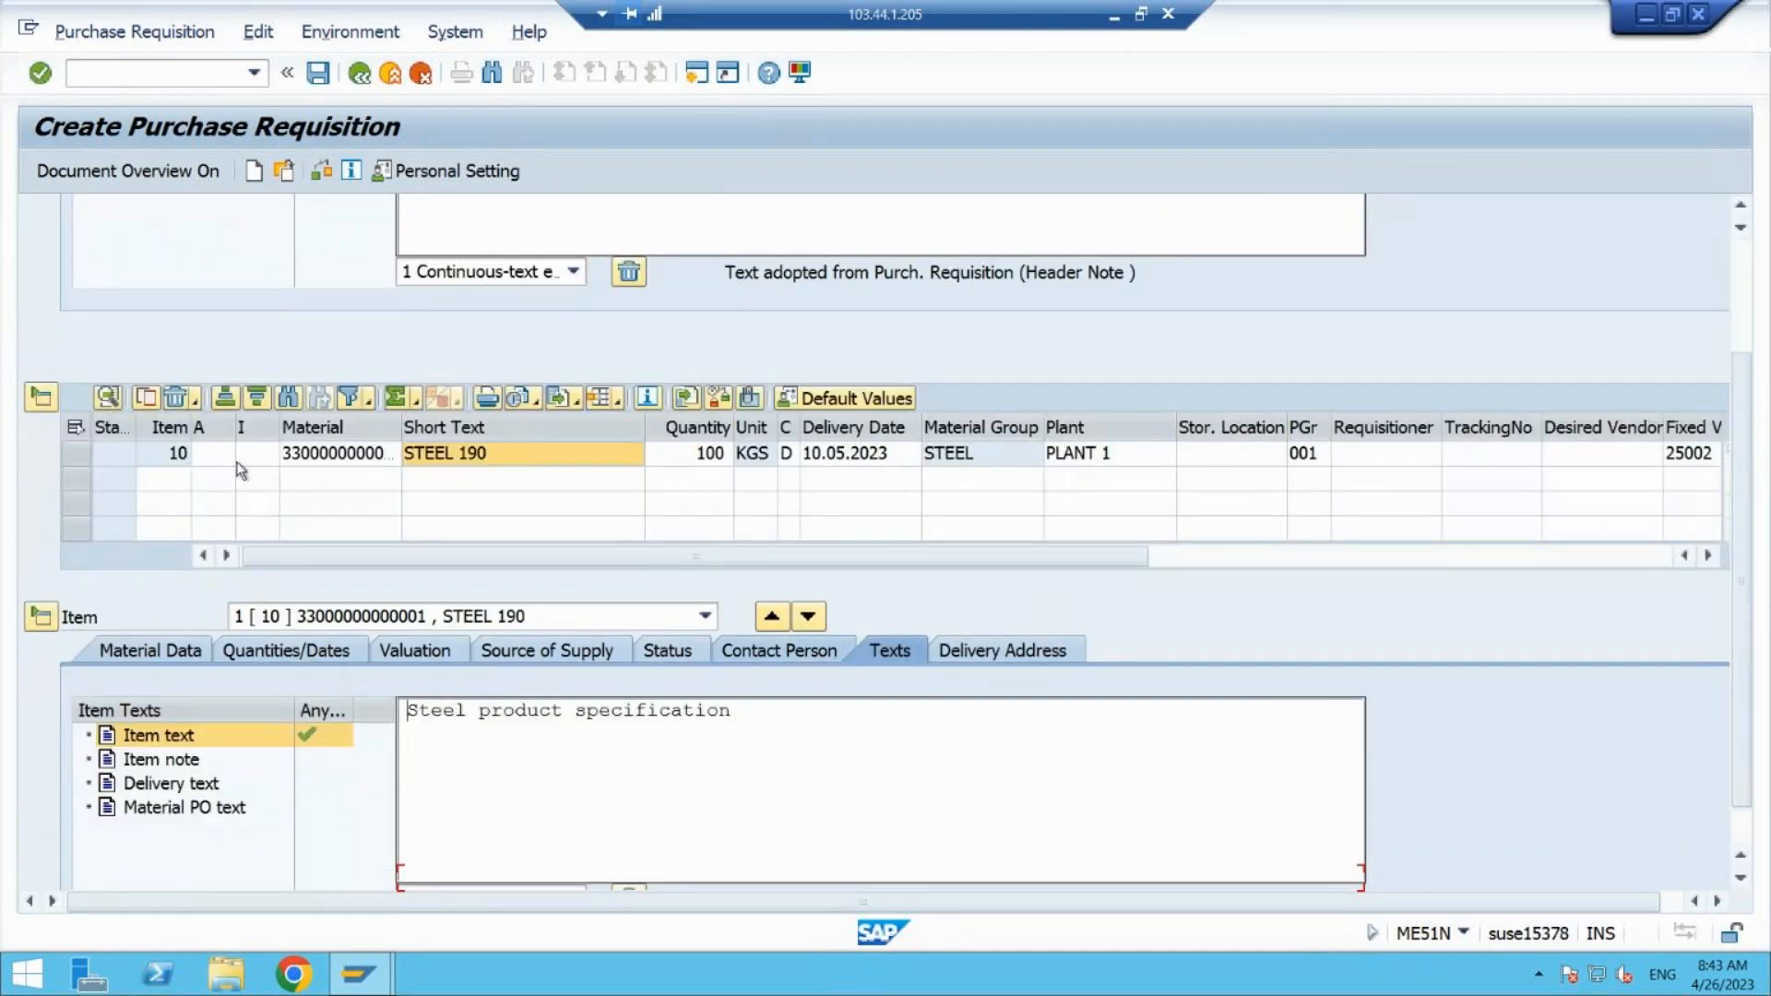
left_click(383, 453)
left_click(763, 738)
- Review the item's delivery address and its full address details down to the communication data, and accept them
left_click(999, 651)
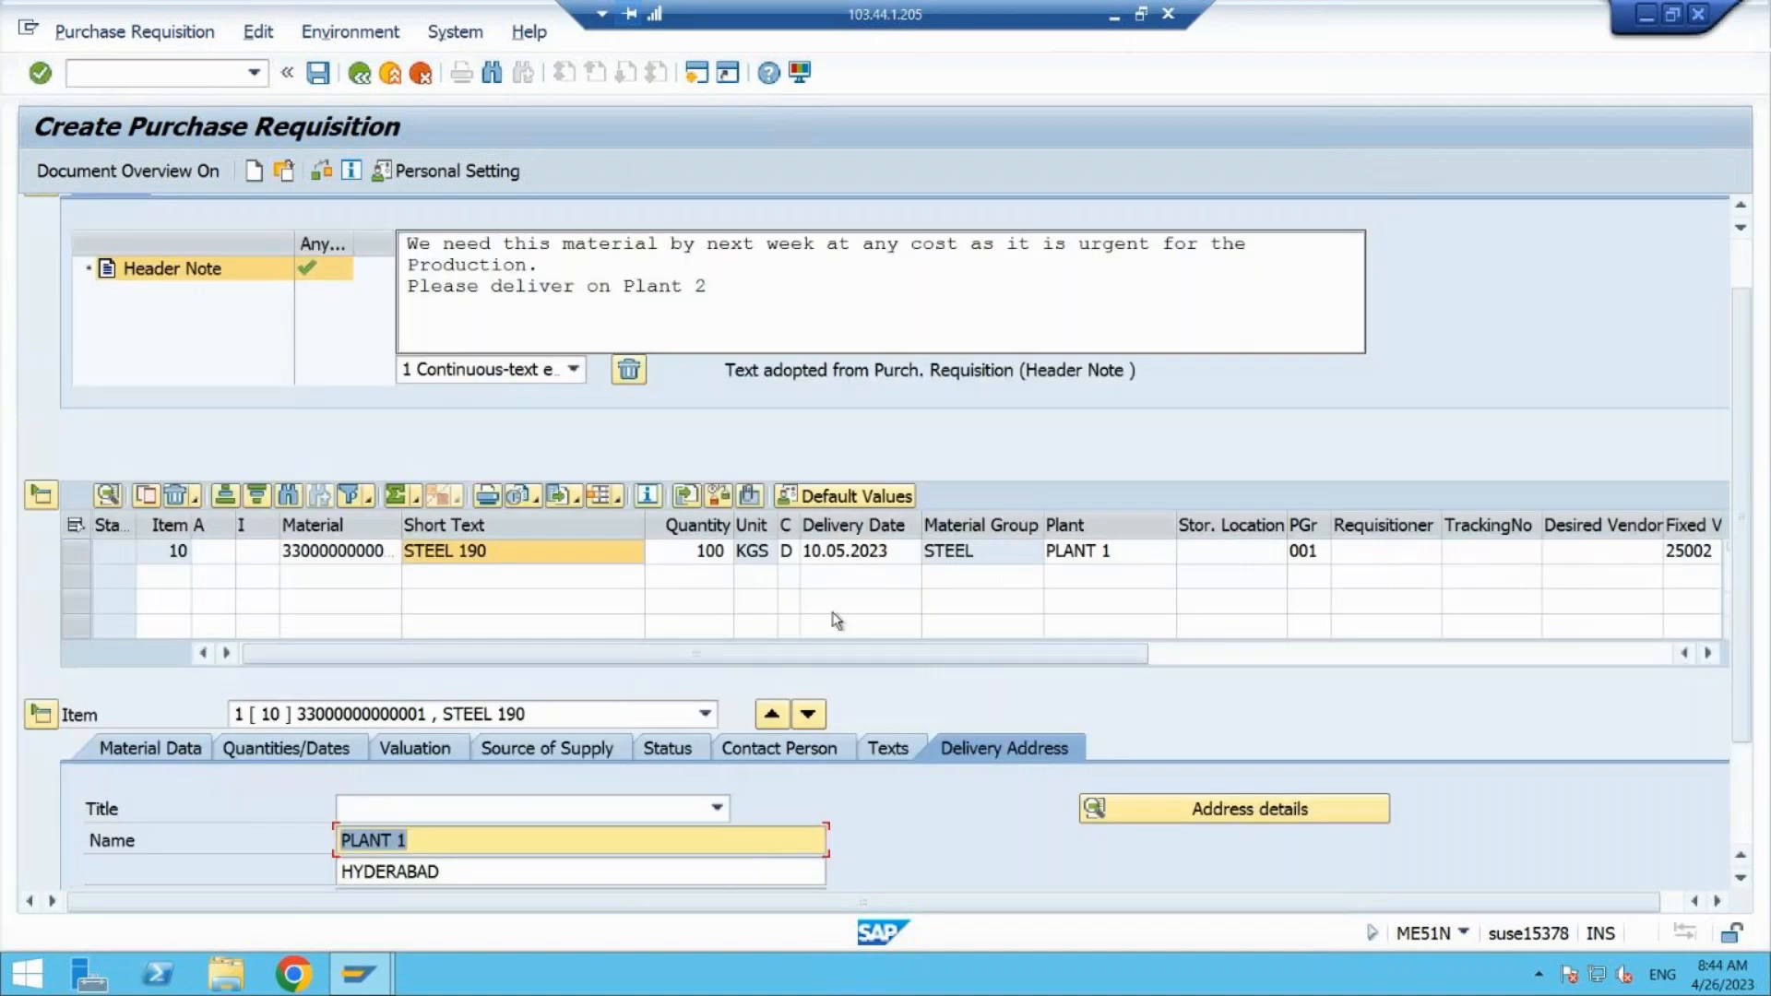
scroll(1757, 680, "down", 2)
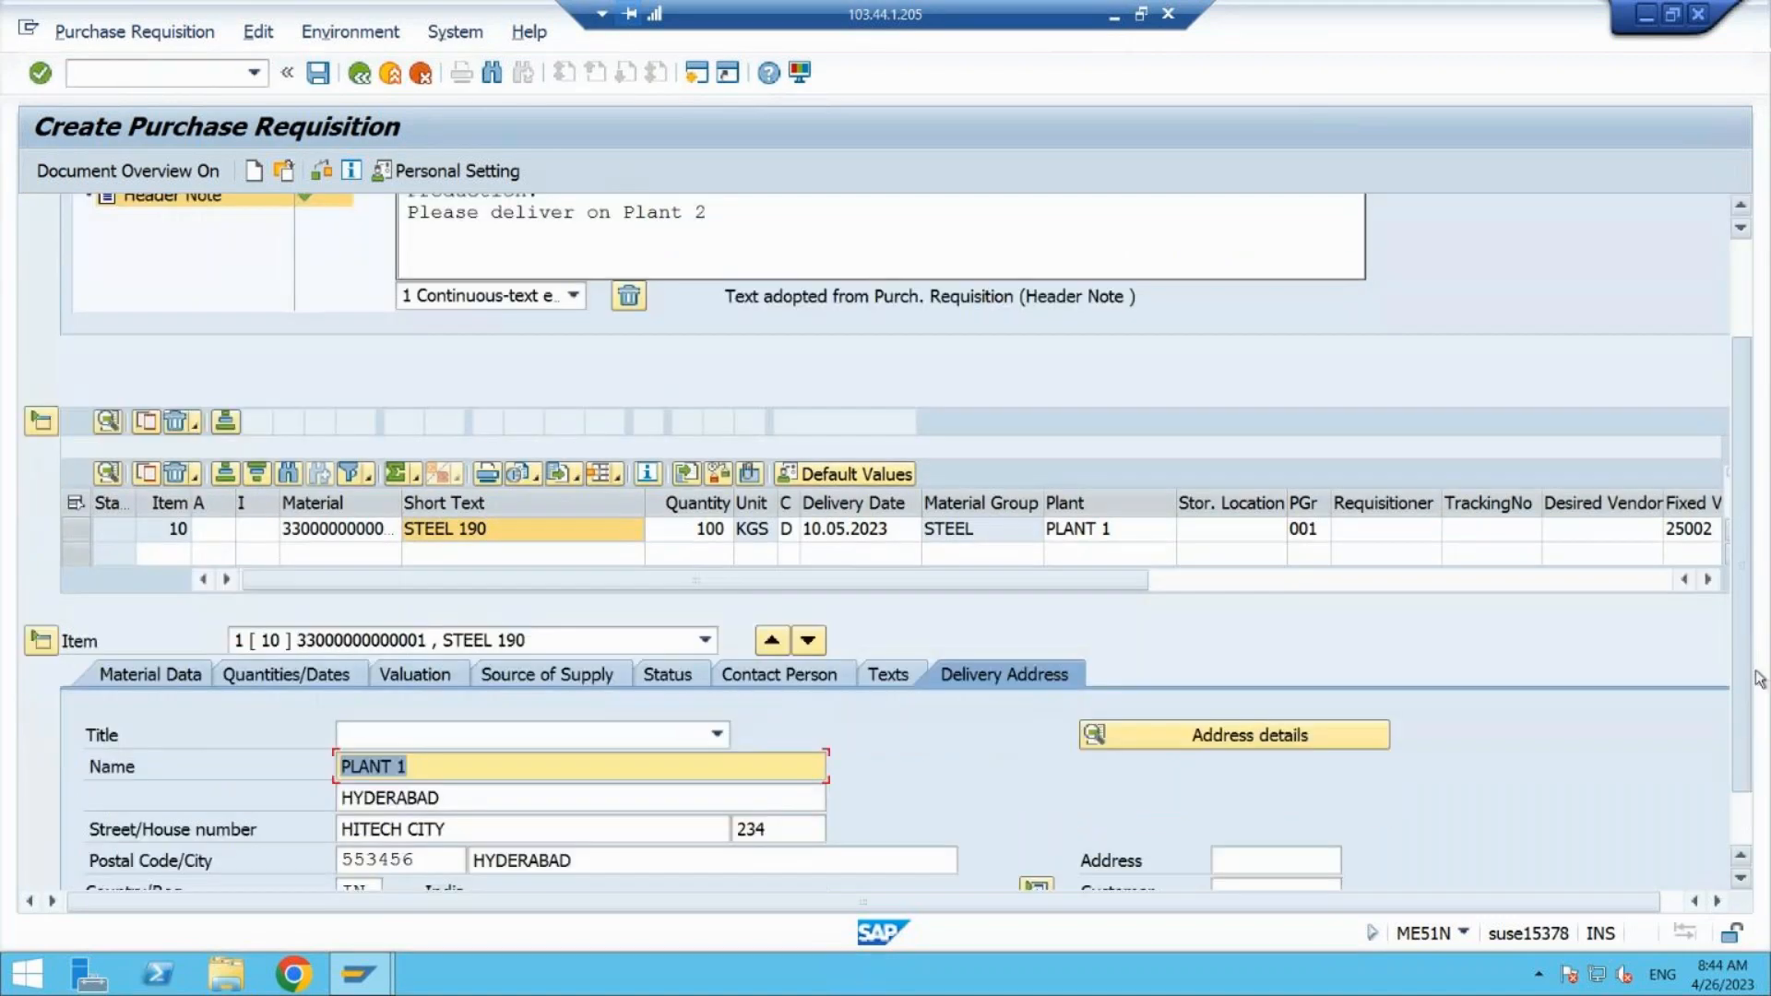
scroll(1757, 680, "down", 2)
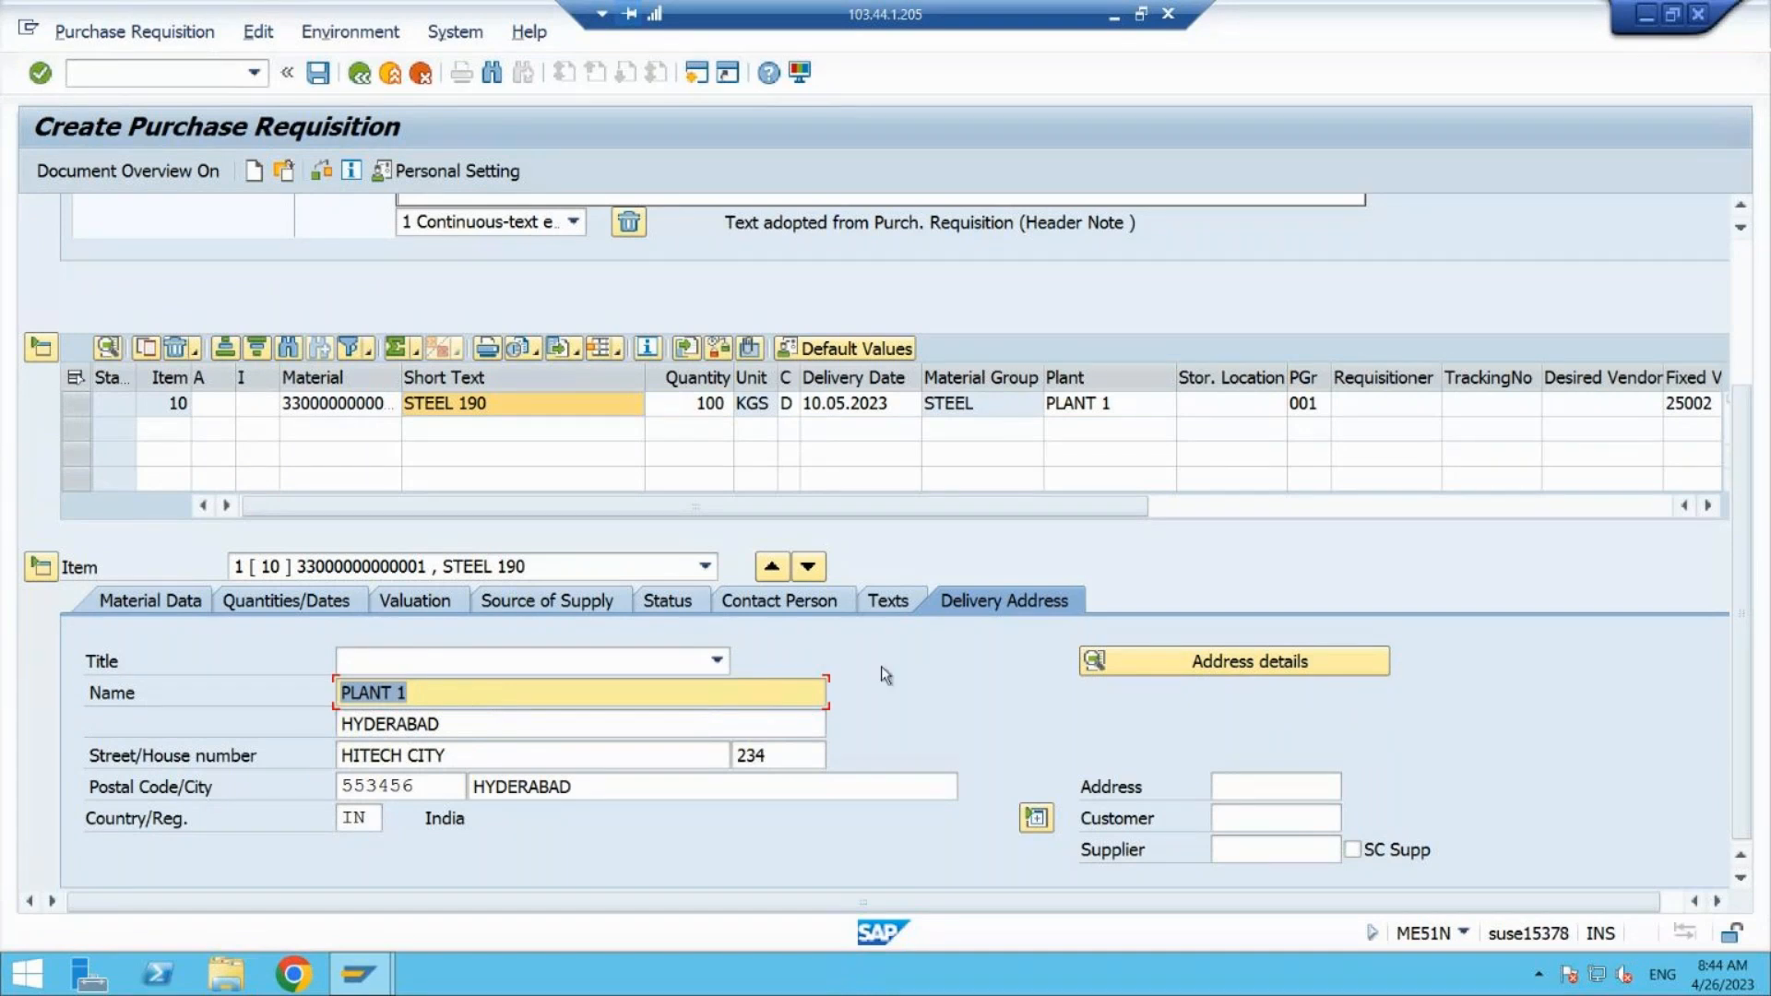
left_click(1274, 666)
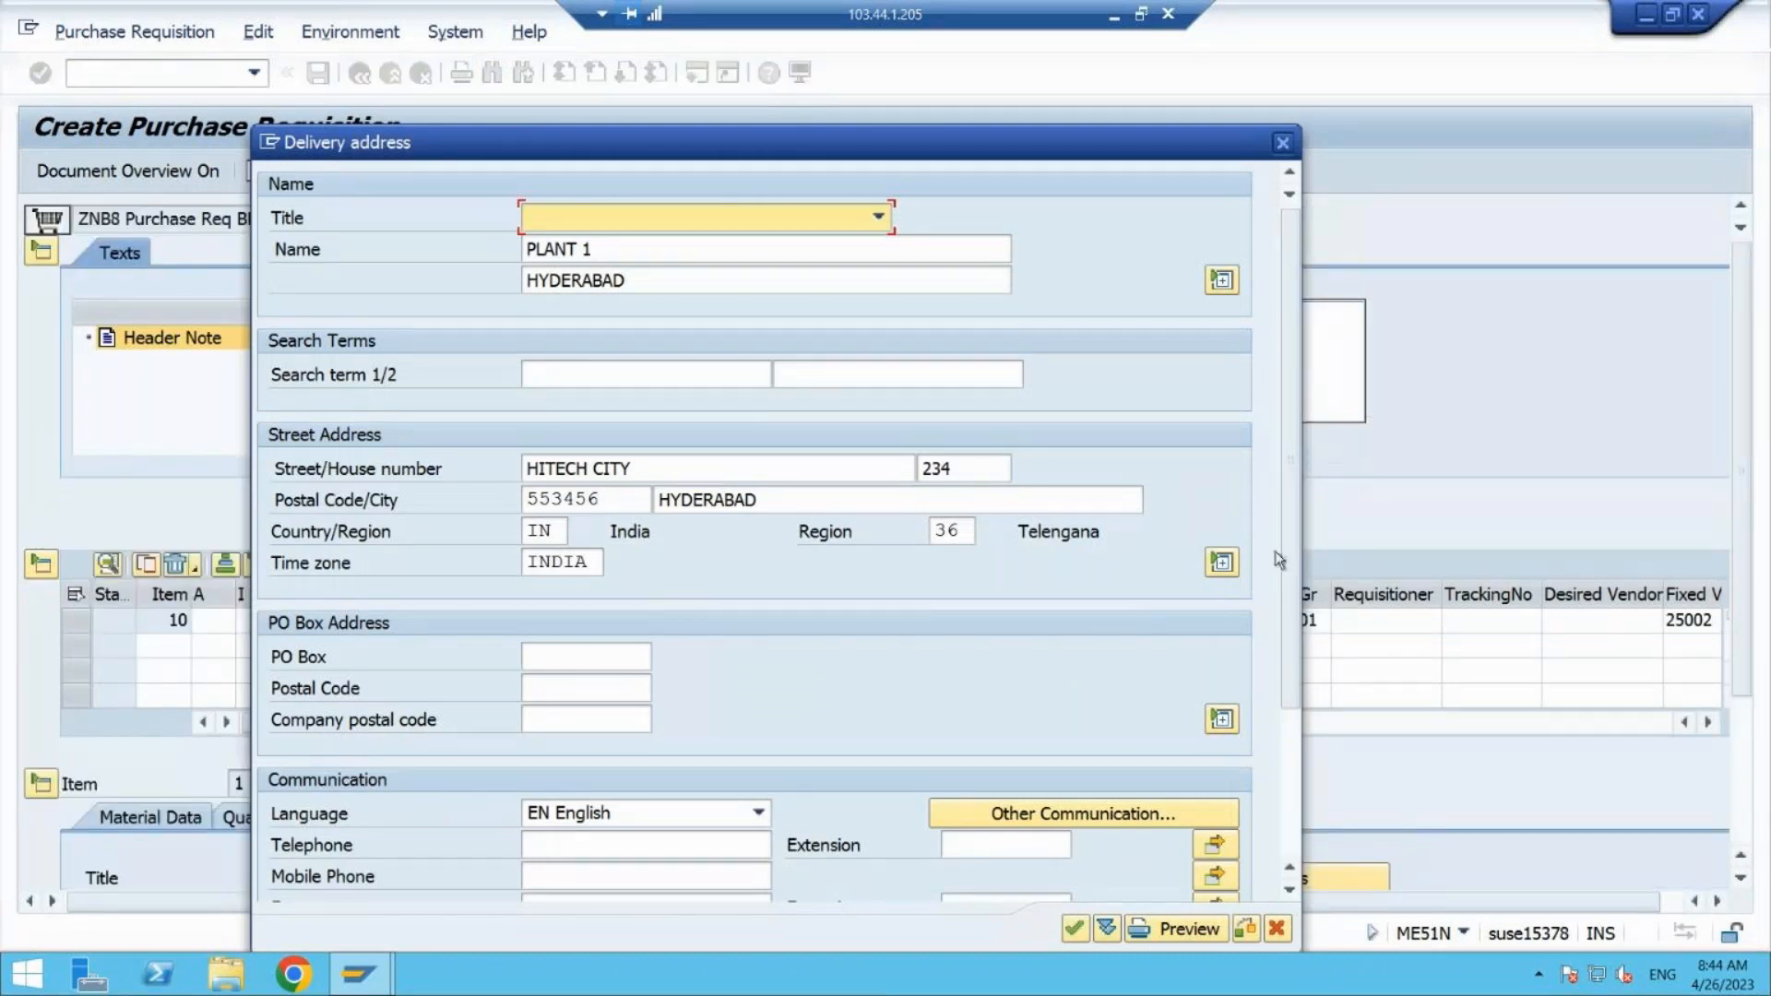
left_click_drag(1287, 562, 1295, 711)
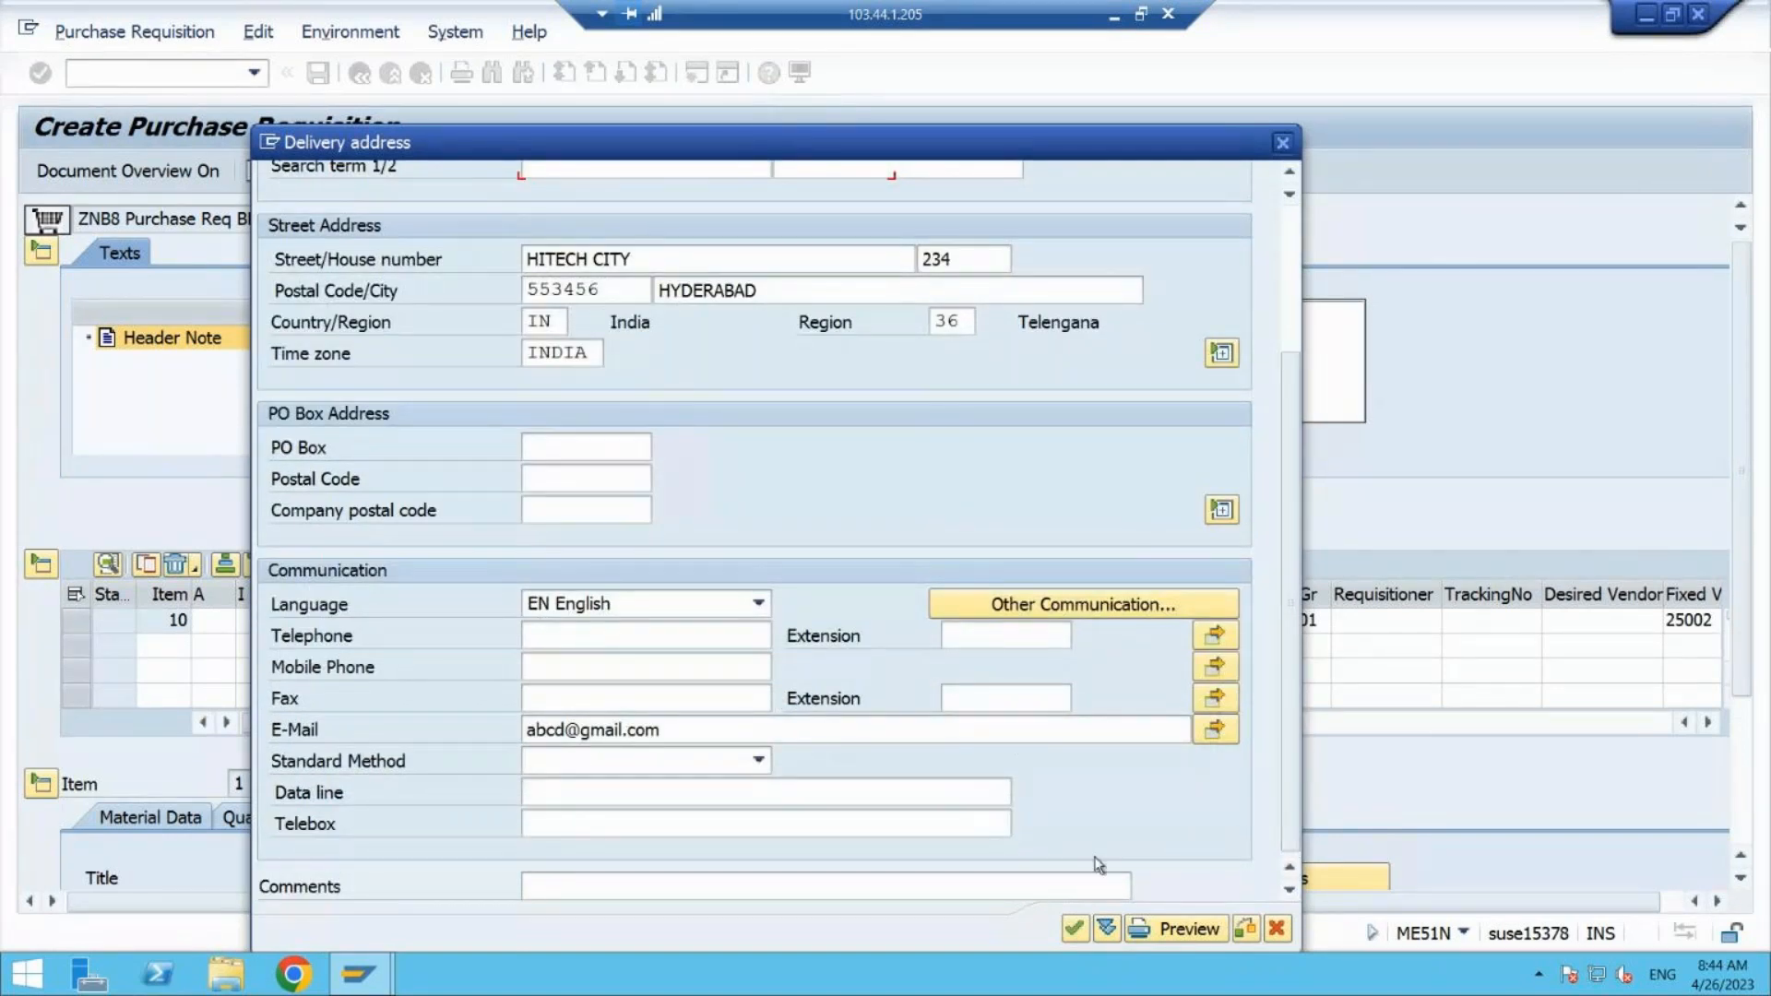
left_click(1075, 928)
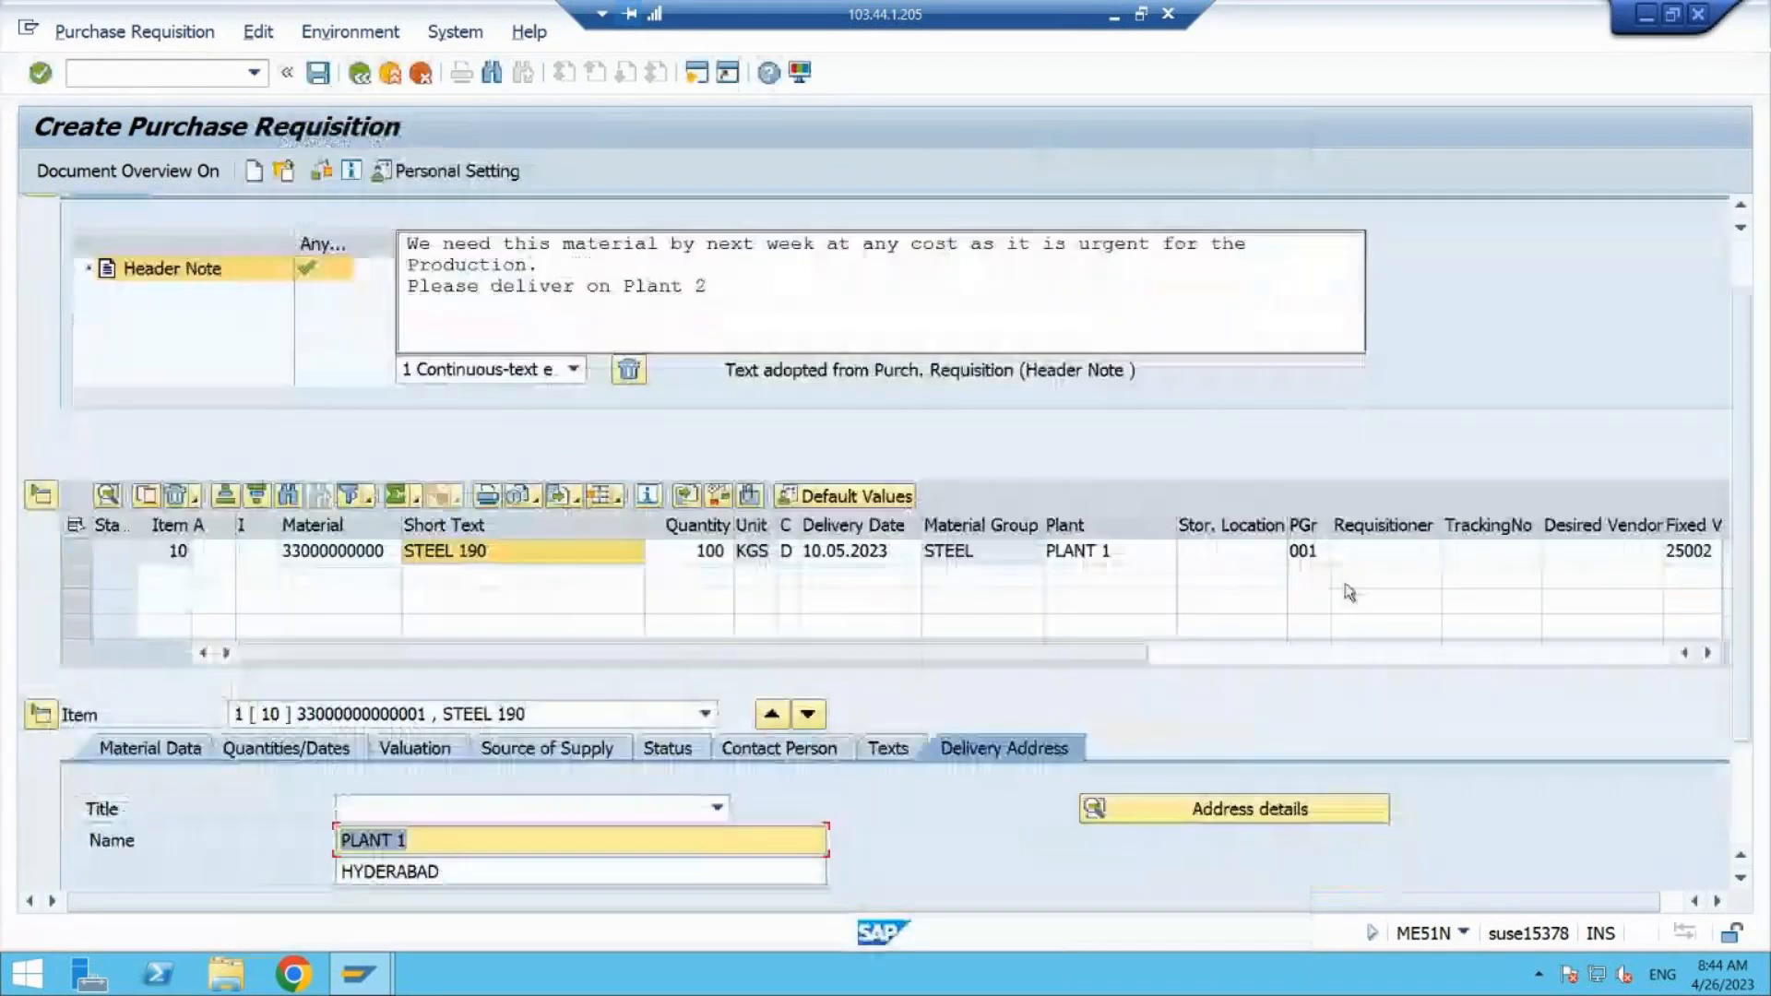
- Check the header note, STEEL 190 item line and delivery address once more, and save the purchase requisition
scroll(1748, 566, "down", 2)
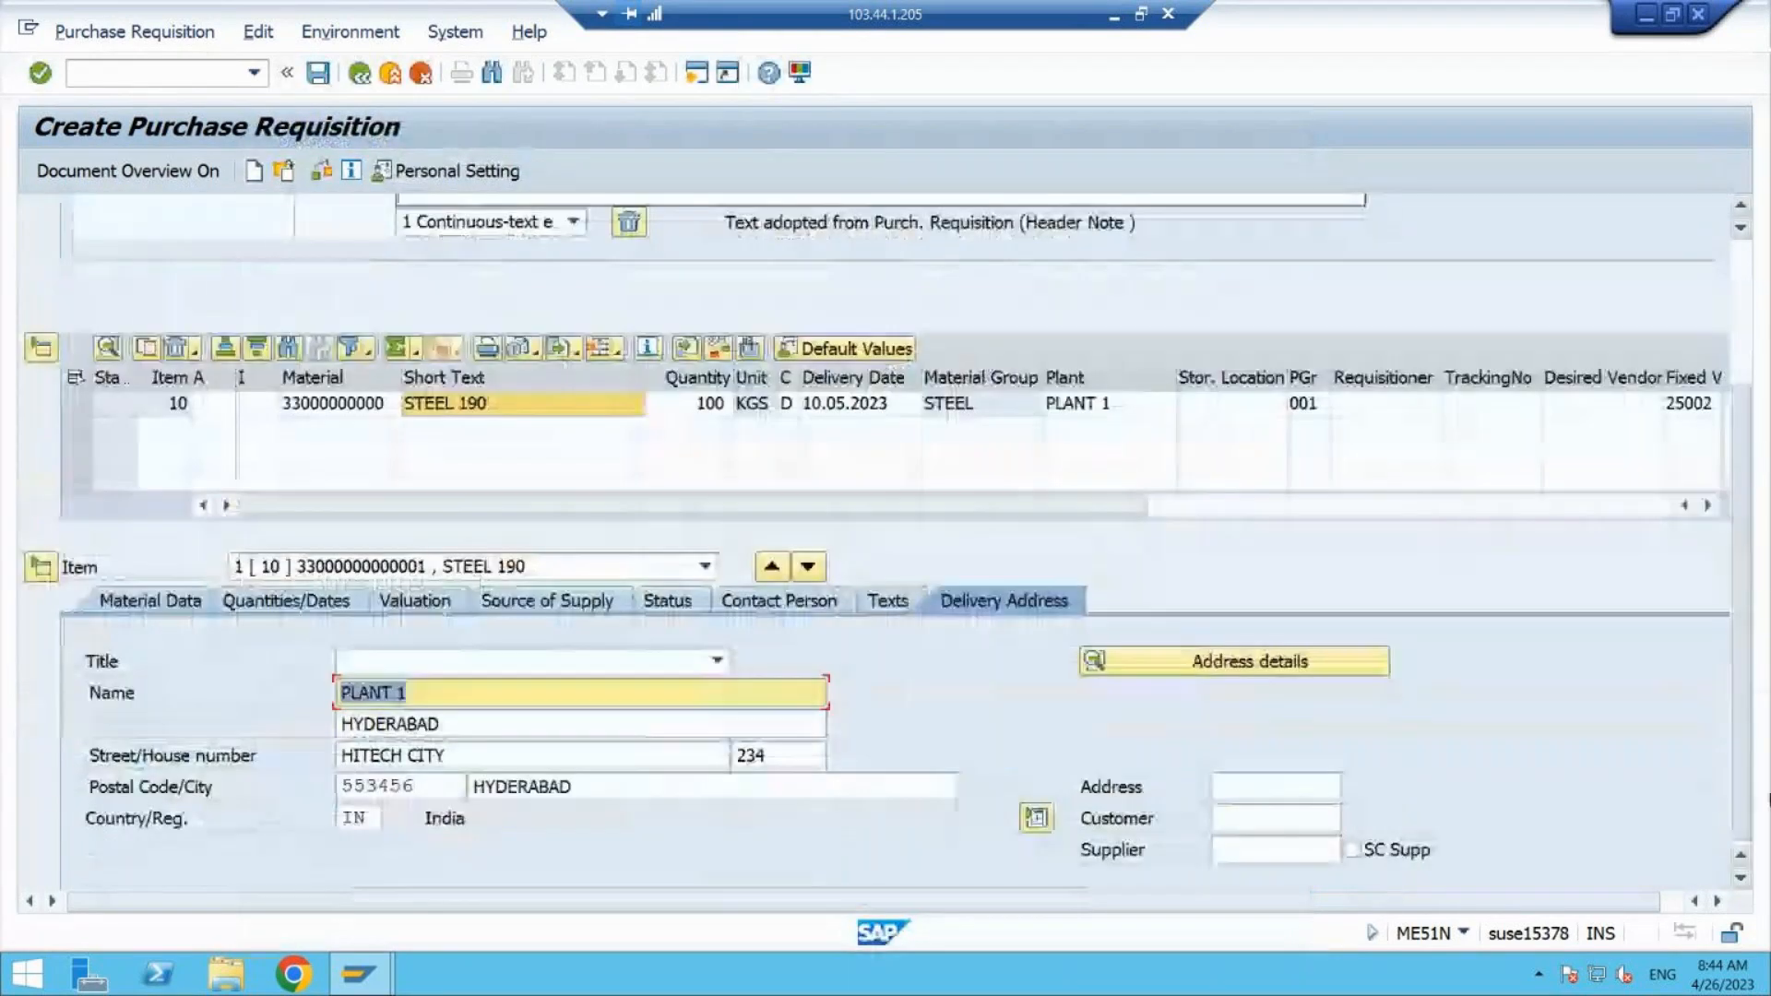
scroll(1753, 505, "up", 3)
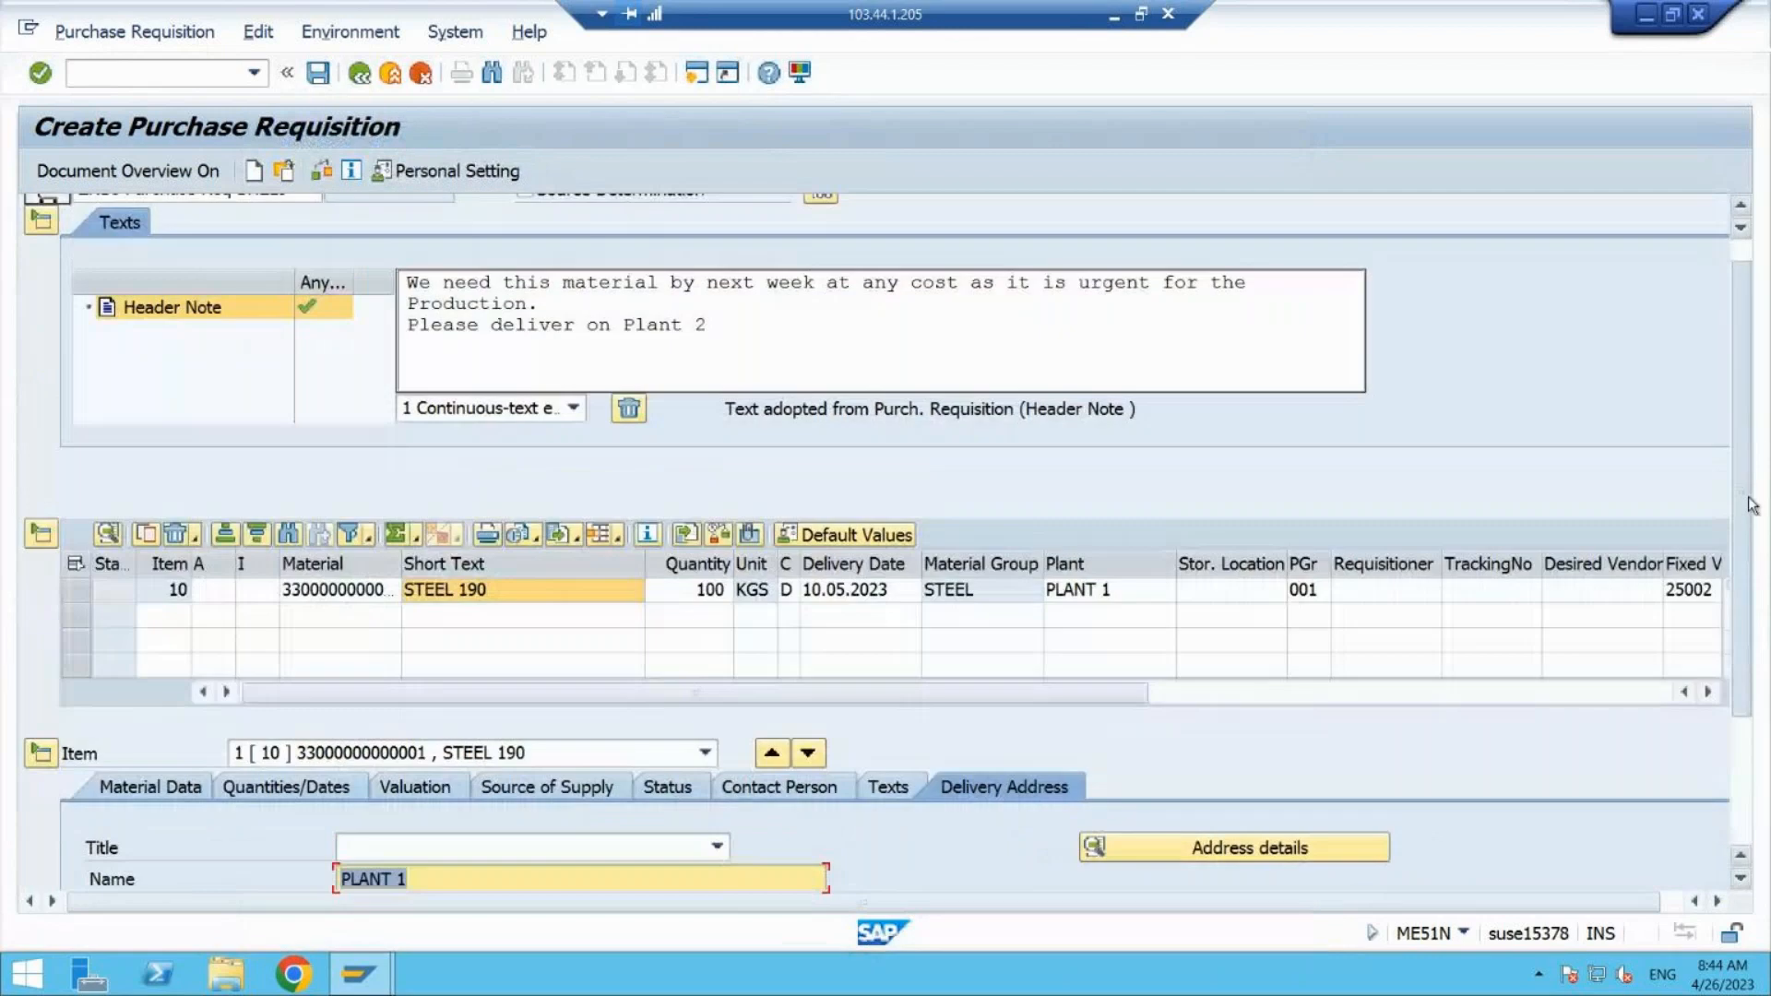
scroll(1751, 480, "up", 1)
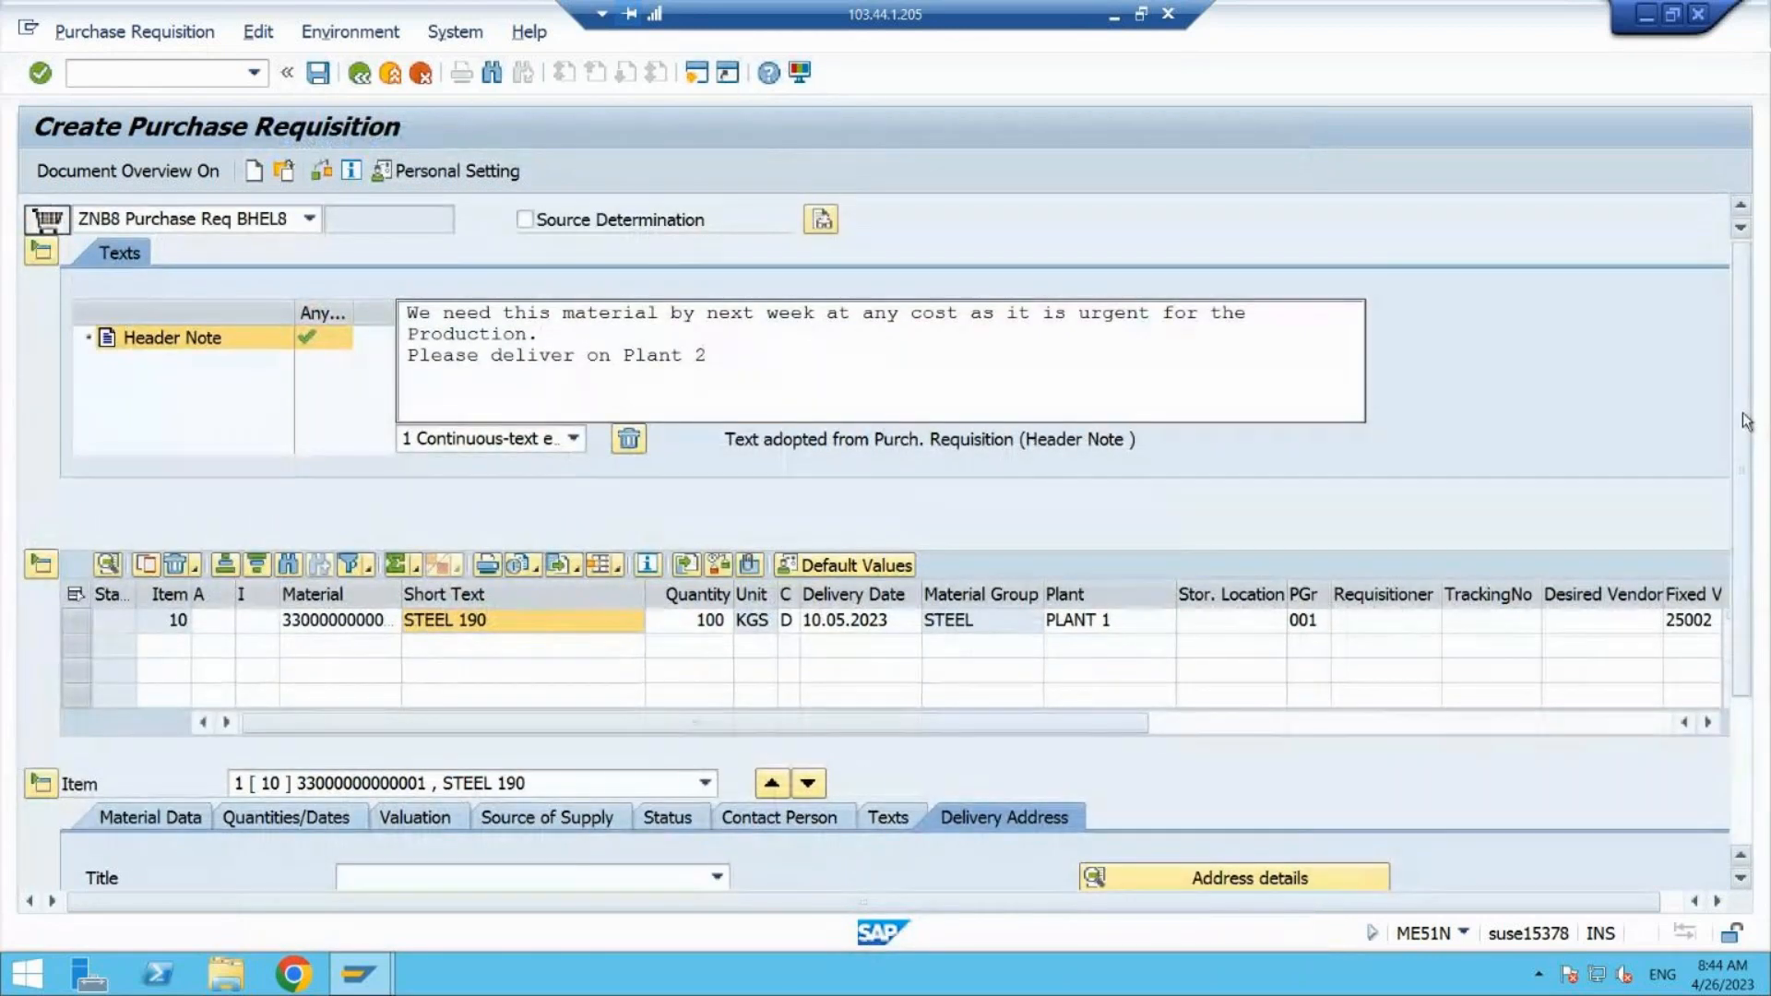
left_click(319, 74)
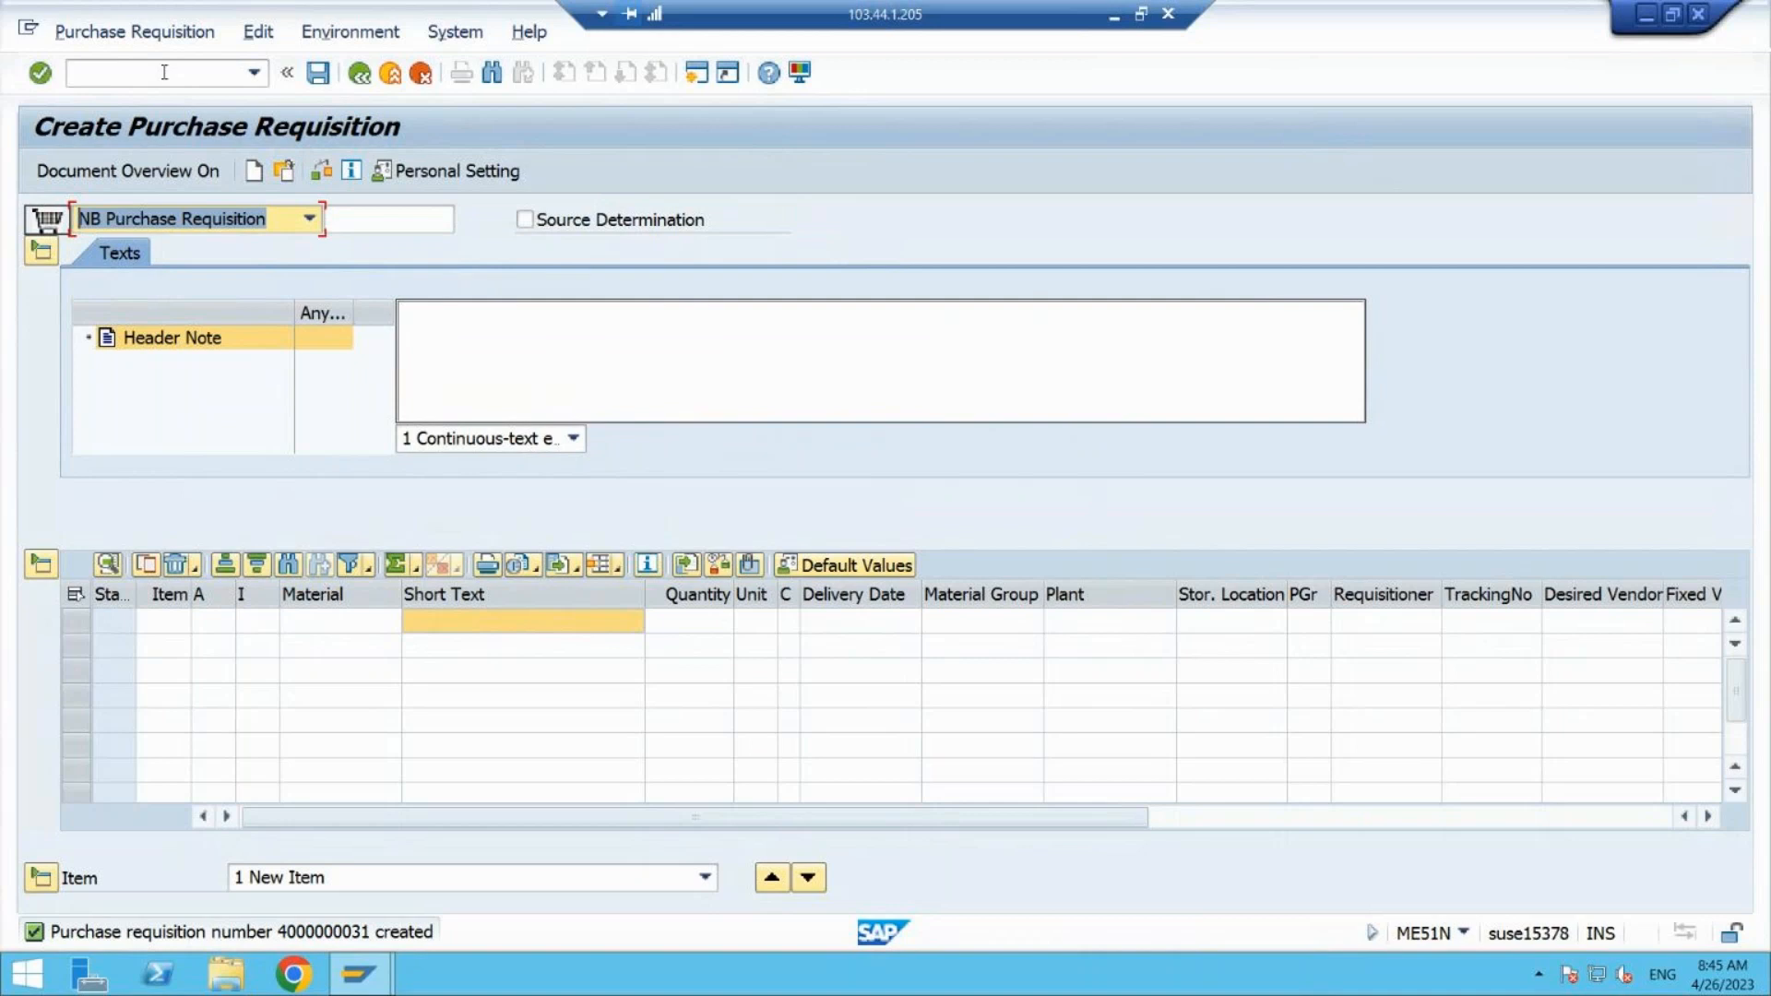
- Open the newly created purchase requisition in change mode and try saving it without edits
left_click(285, 173)
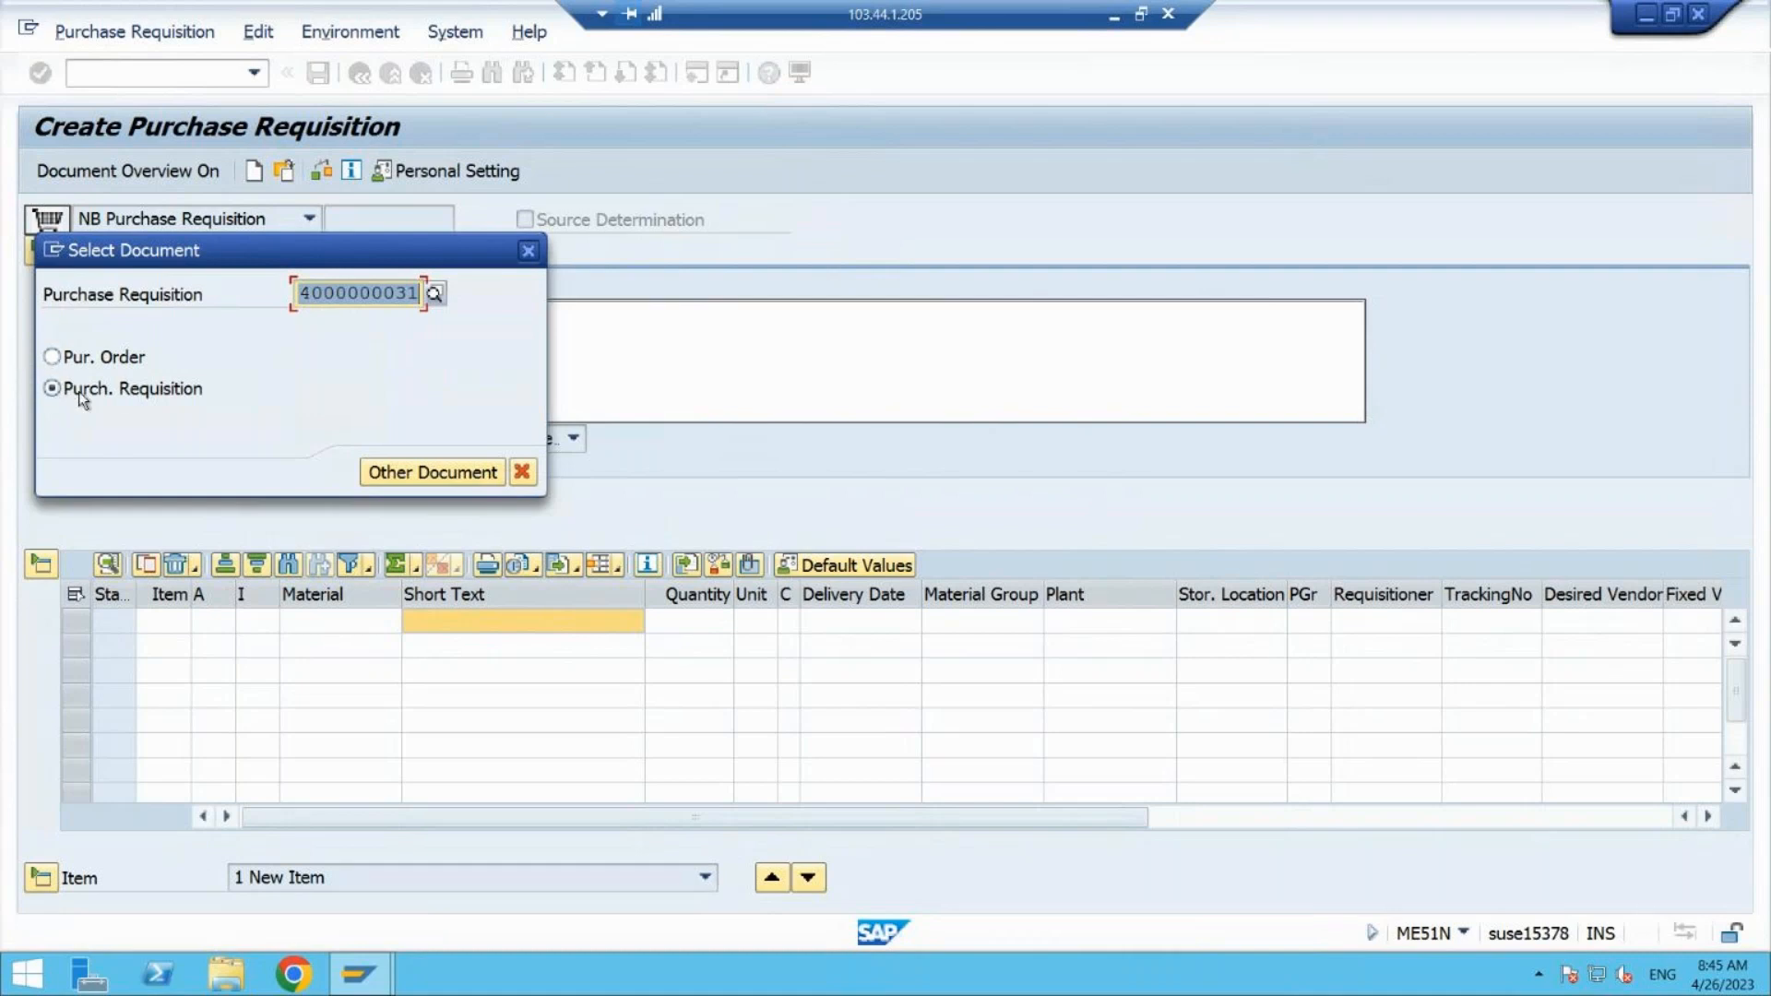
key("Return")
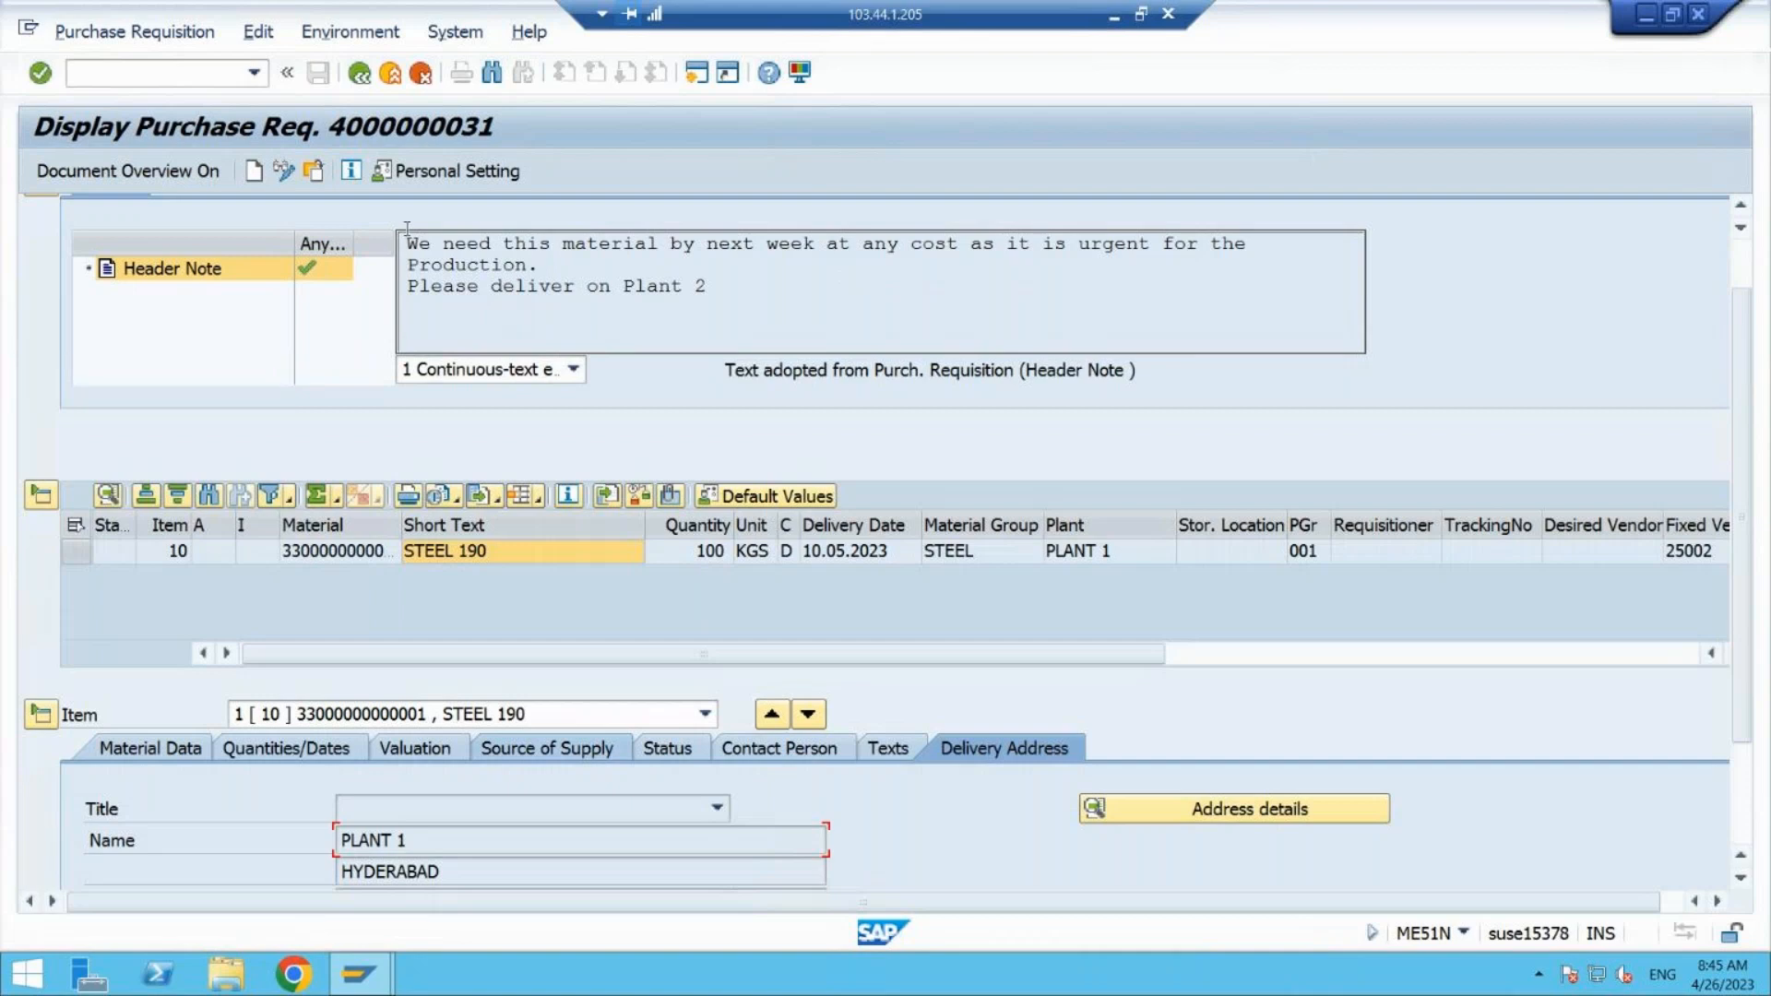
left_click(285, 175)
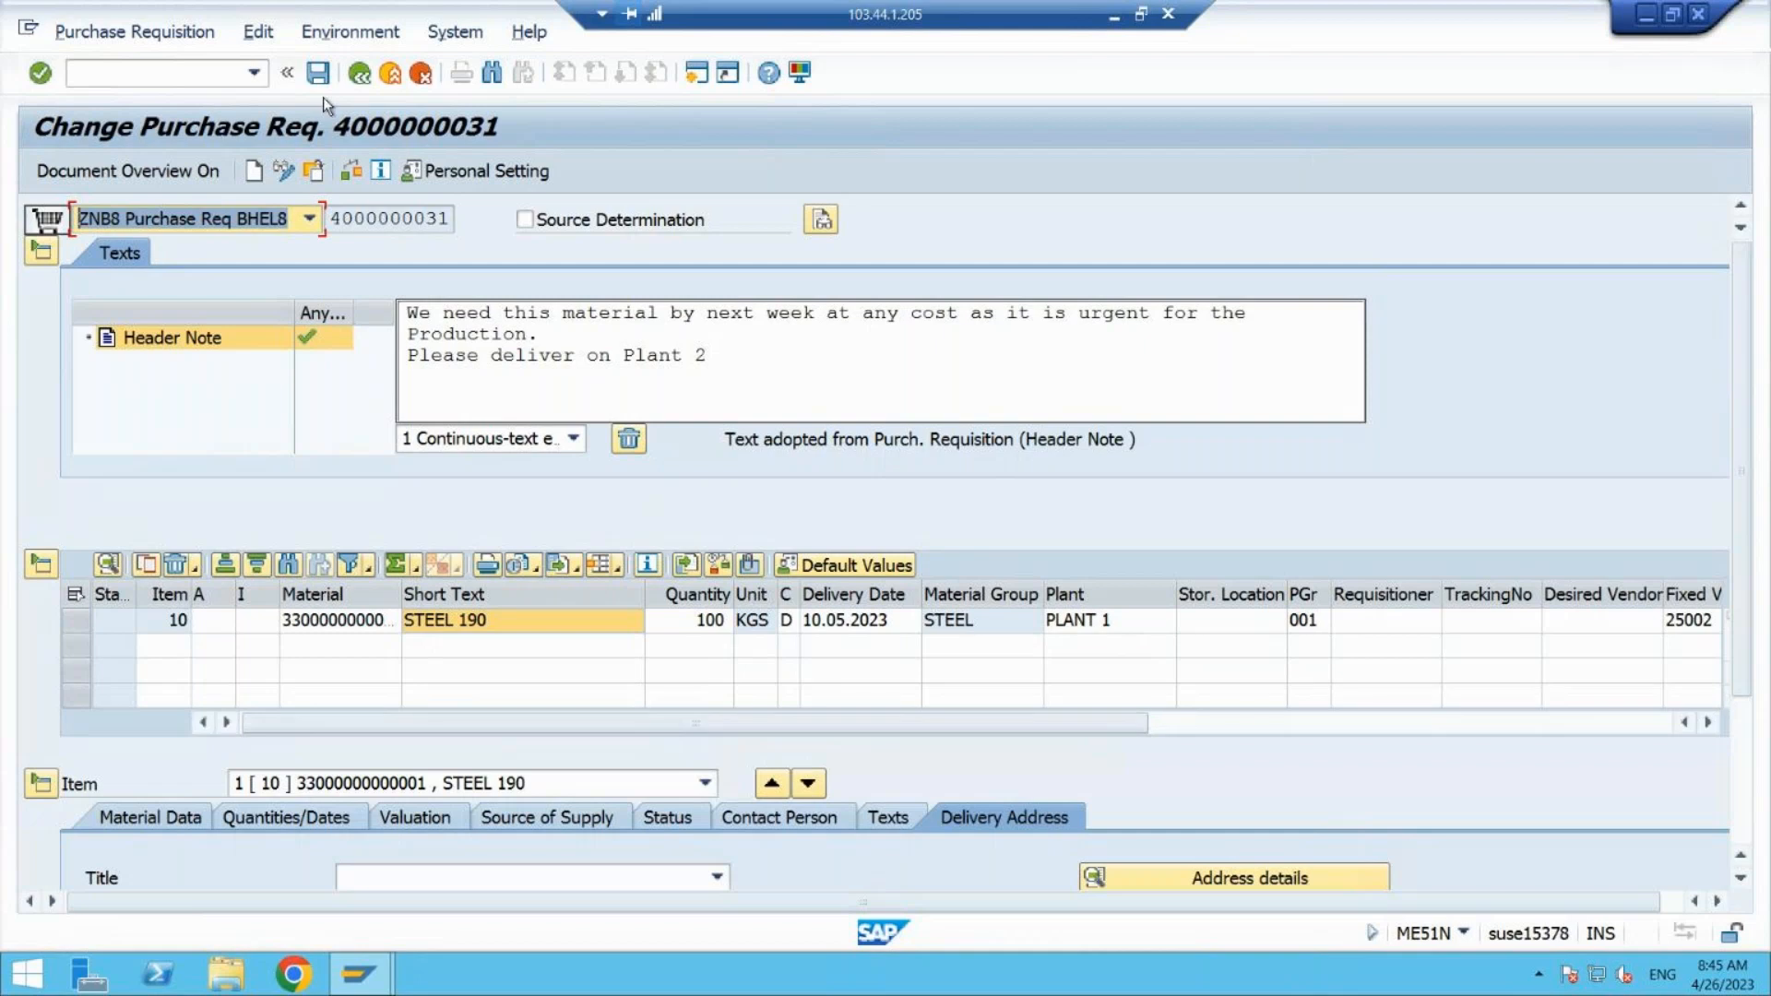
left_click(314, 74)
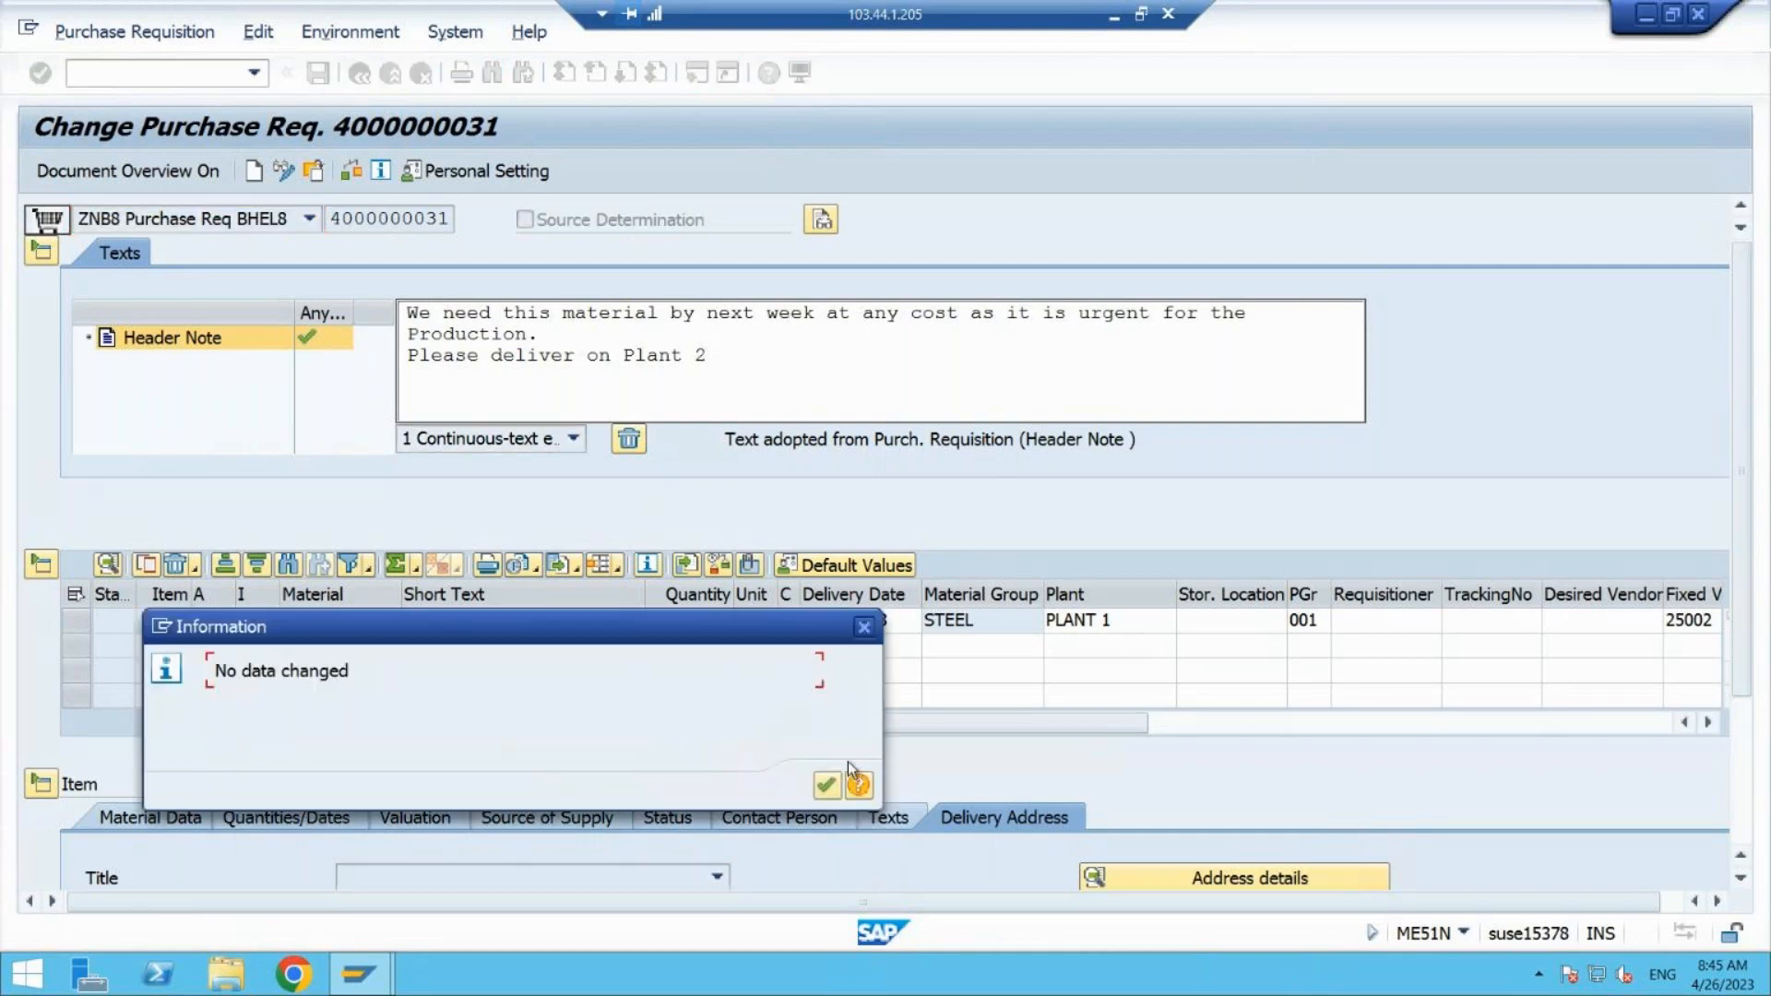
left_click(827, 787)
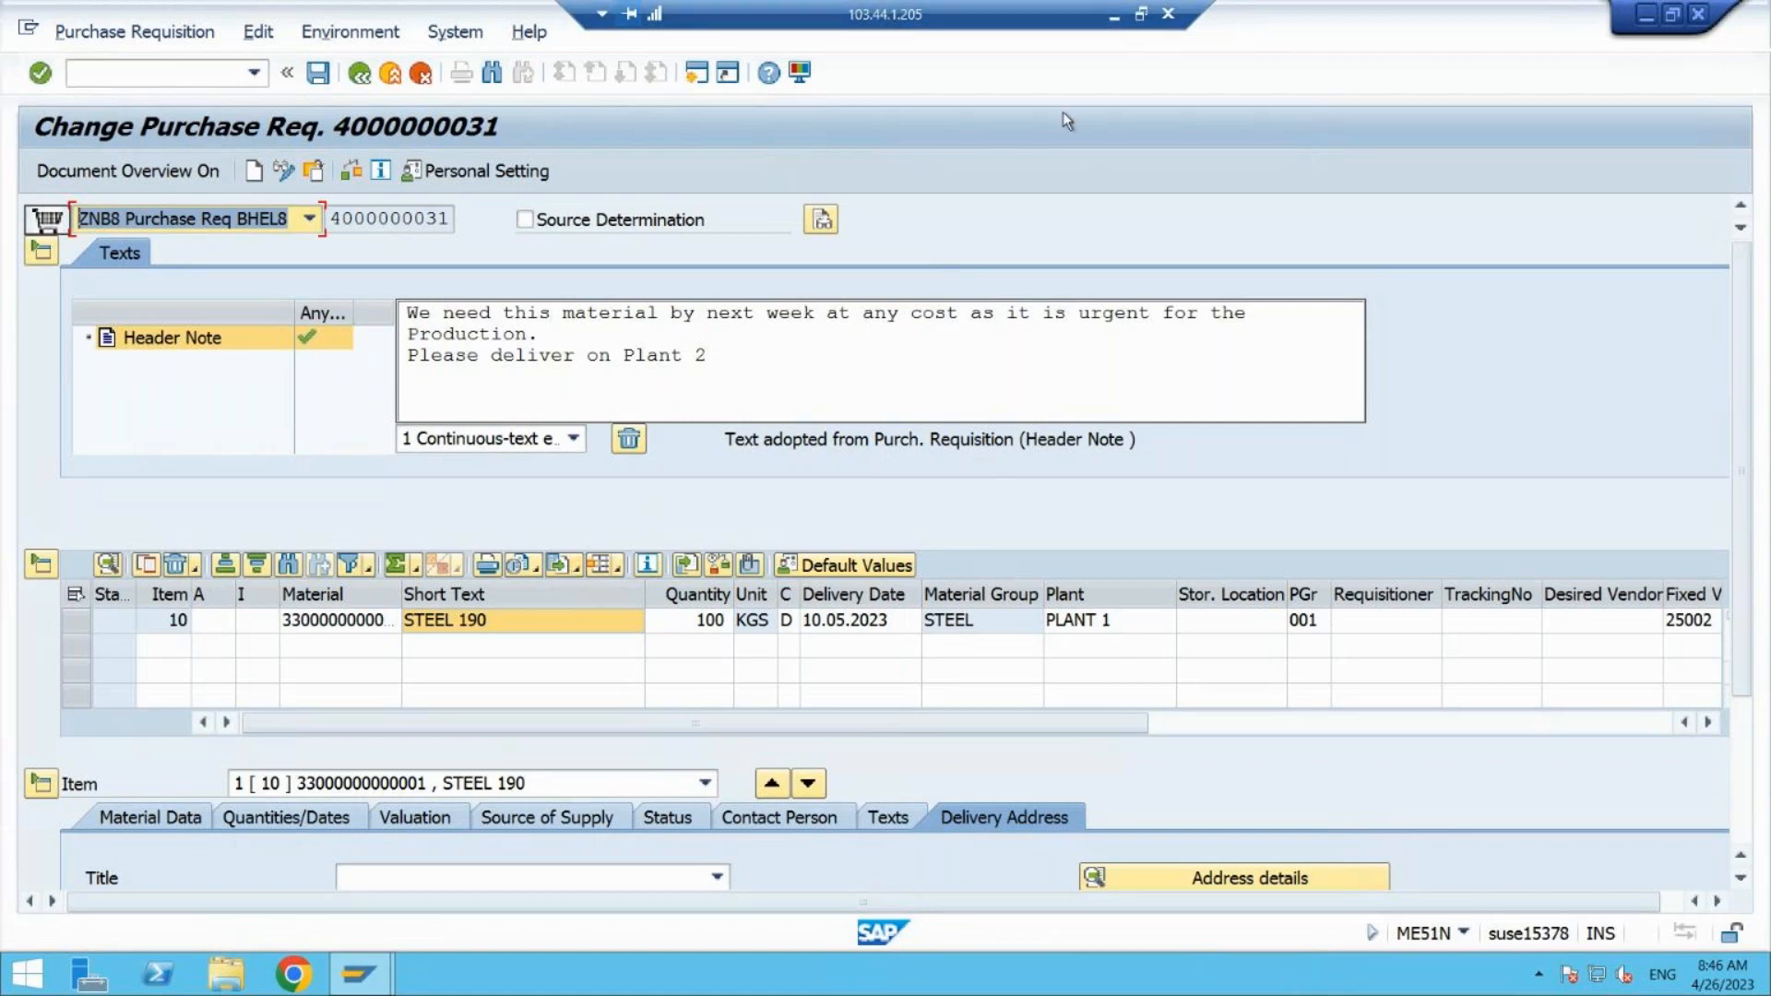
- Minimize the remote desktop session, switch to the GoTo meeting in Chrome and start leaving the session
key("alt+Tab")
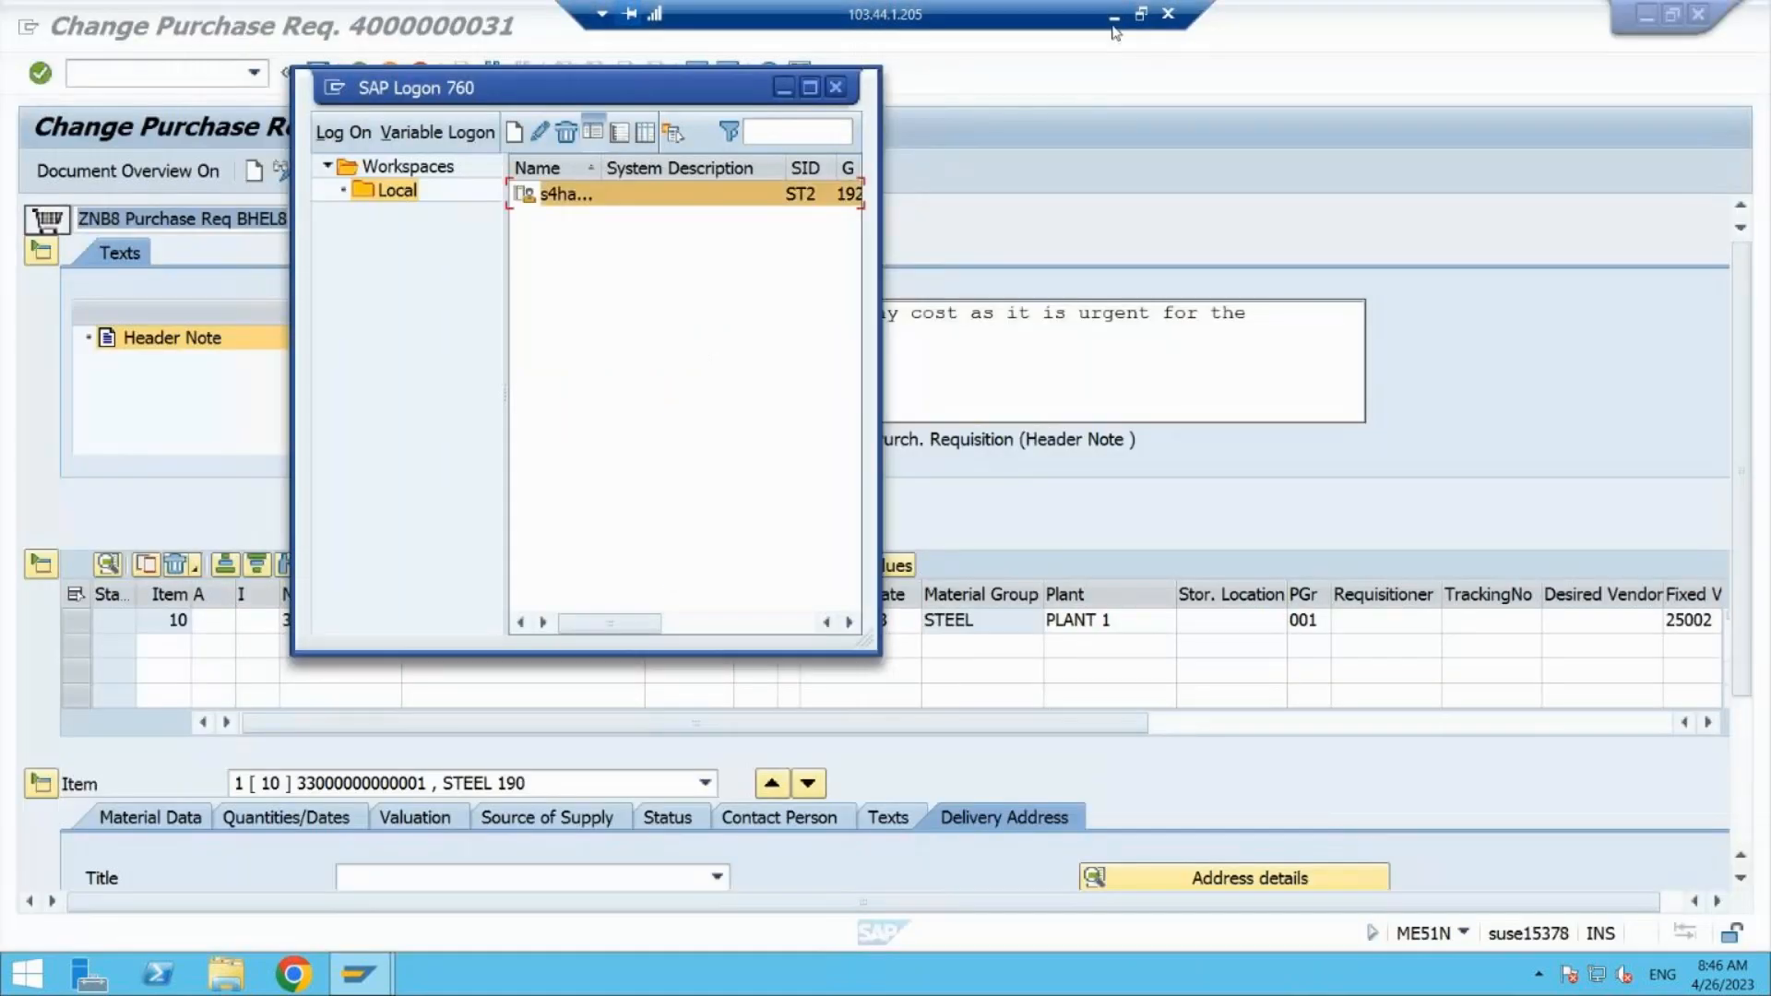
left_click(1113, 13)
key("alt+Tab")
key("Tab")
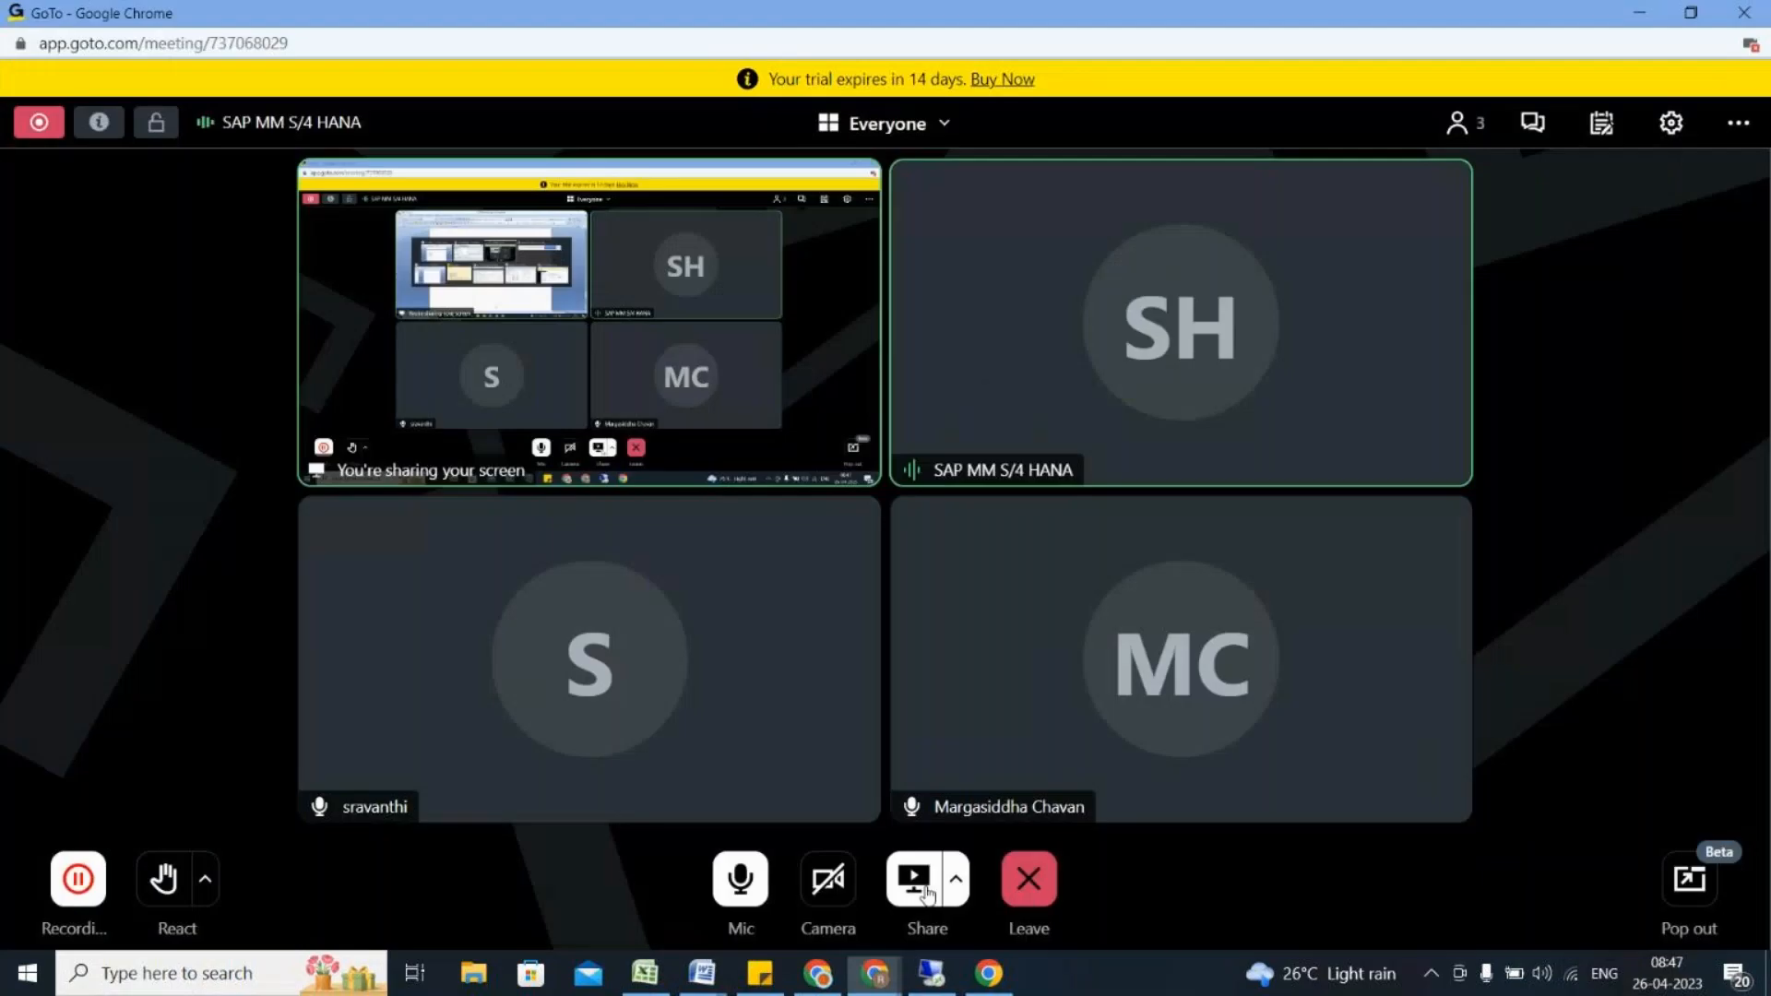
left_click(1029, 878)
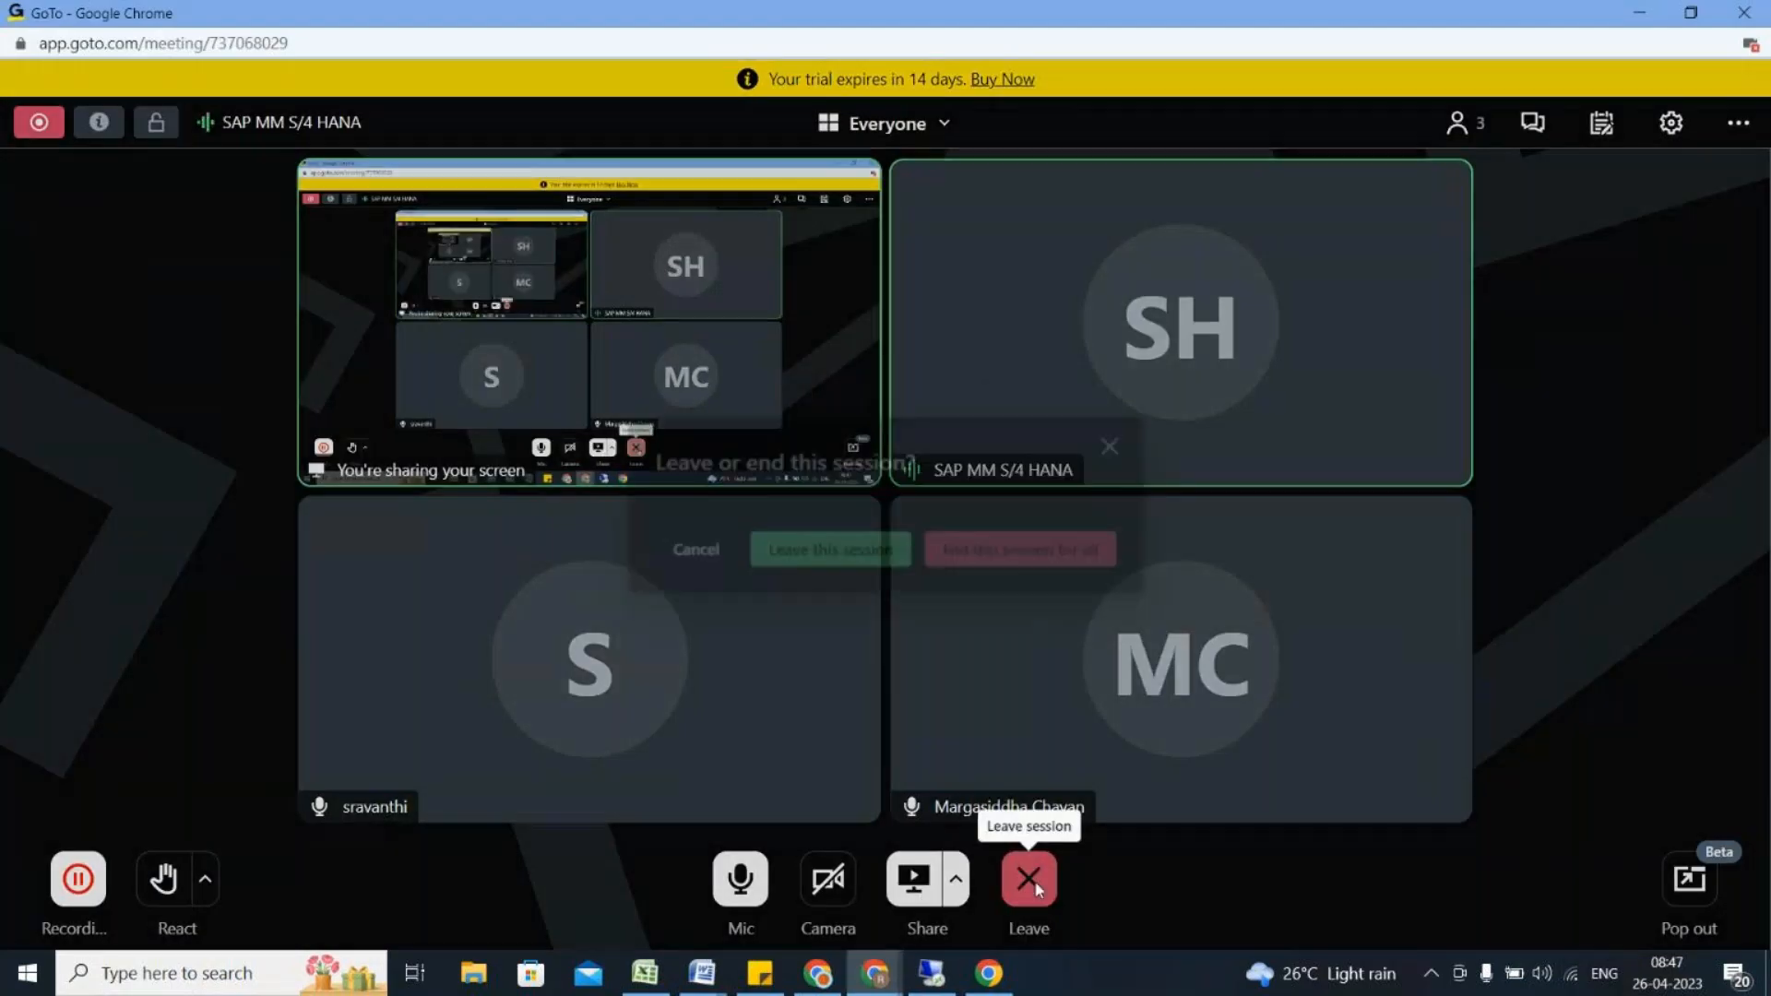